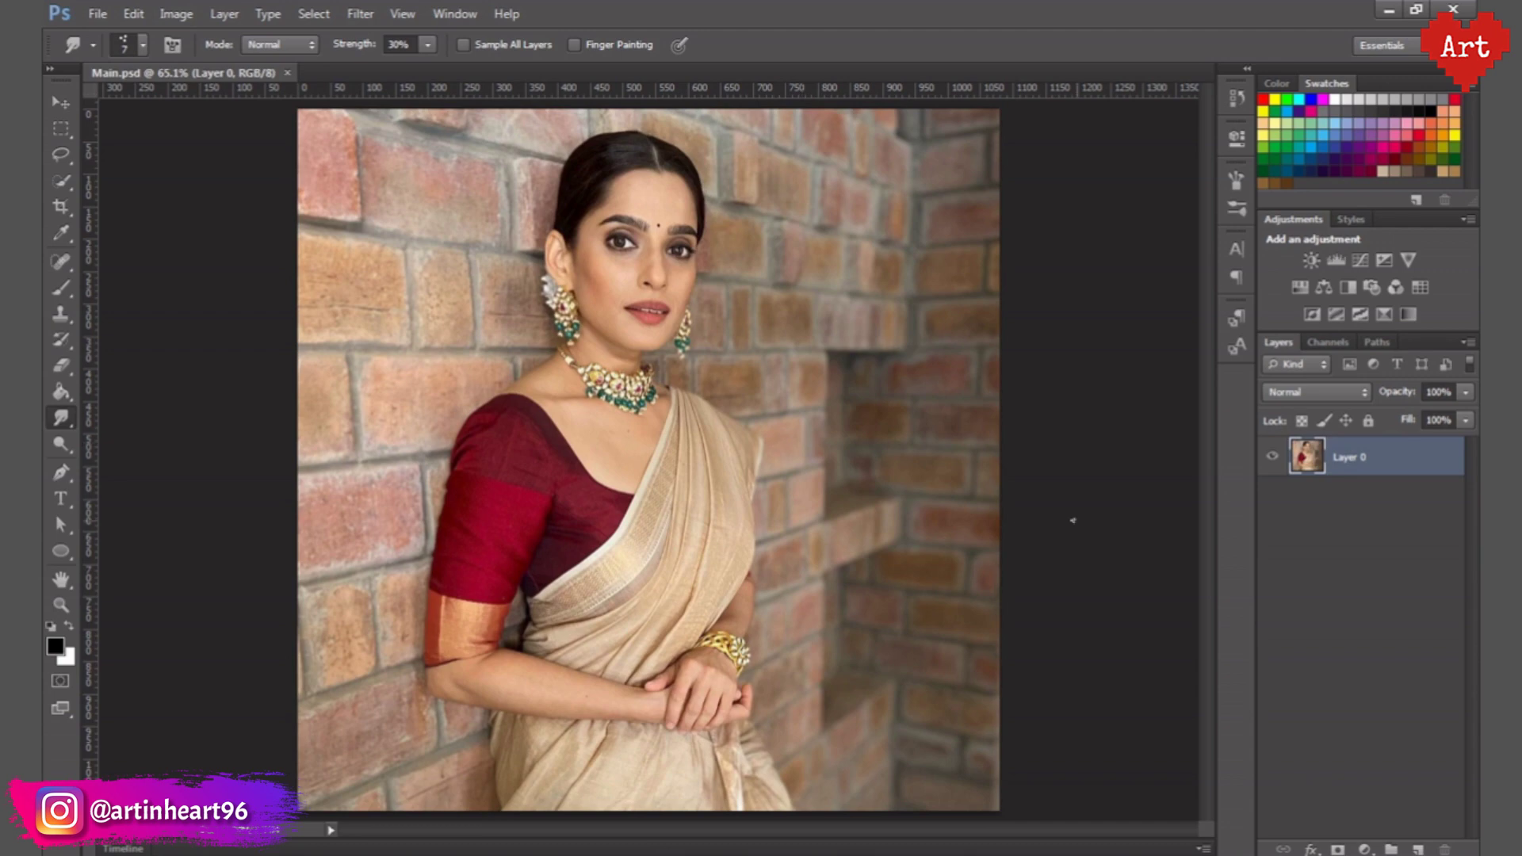
- Duplicate the photo layer and hide the original Layer 0
{"action": "right_click", "coordinate": [1388, 464]}
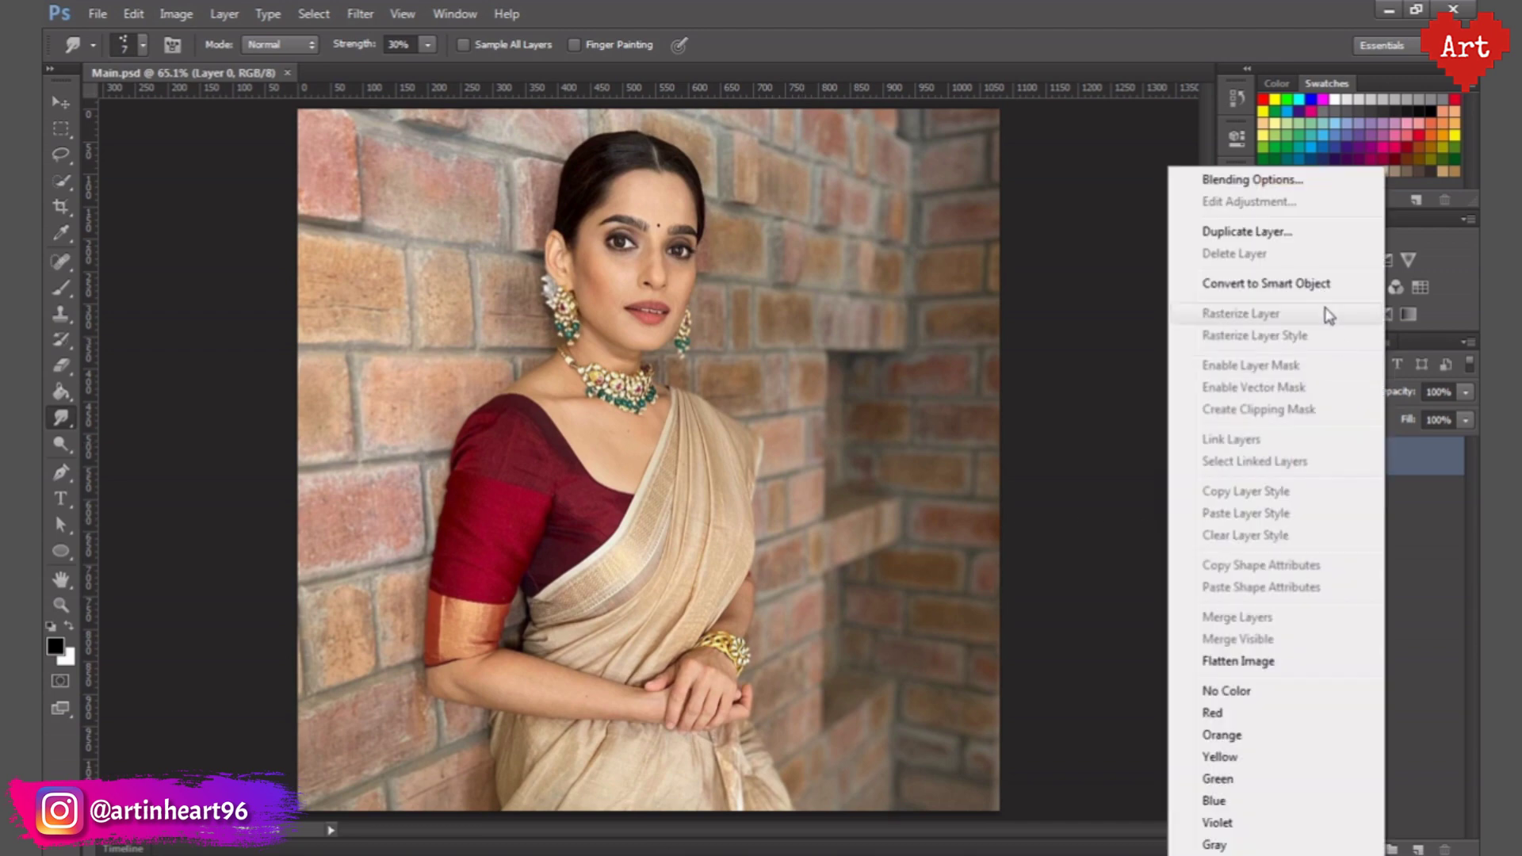
{"action": "left_click", "coordinate": [1268, 242]}
{"action": "left_click", "coordinate": [935, 265]}
{"action": "left_click", "coordinate": [1273, 496]}
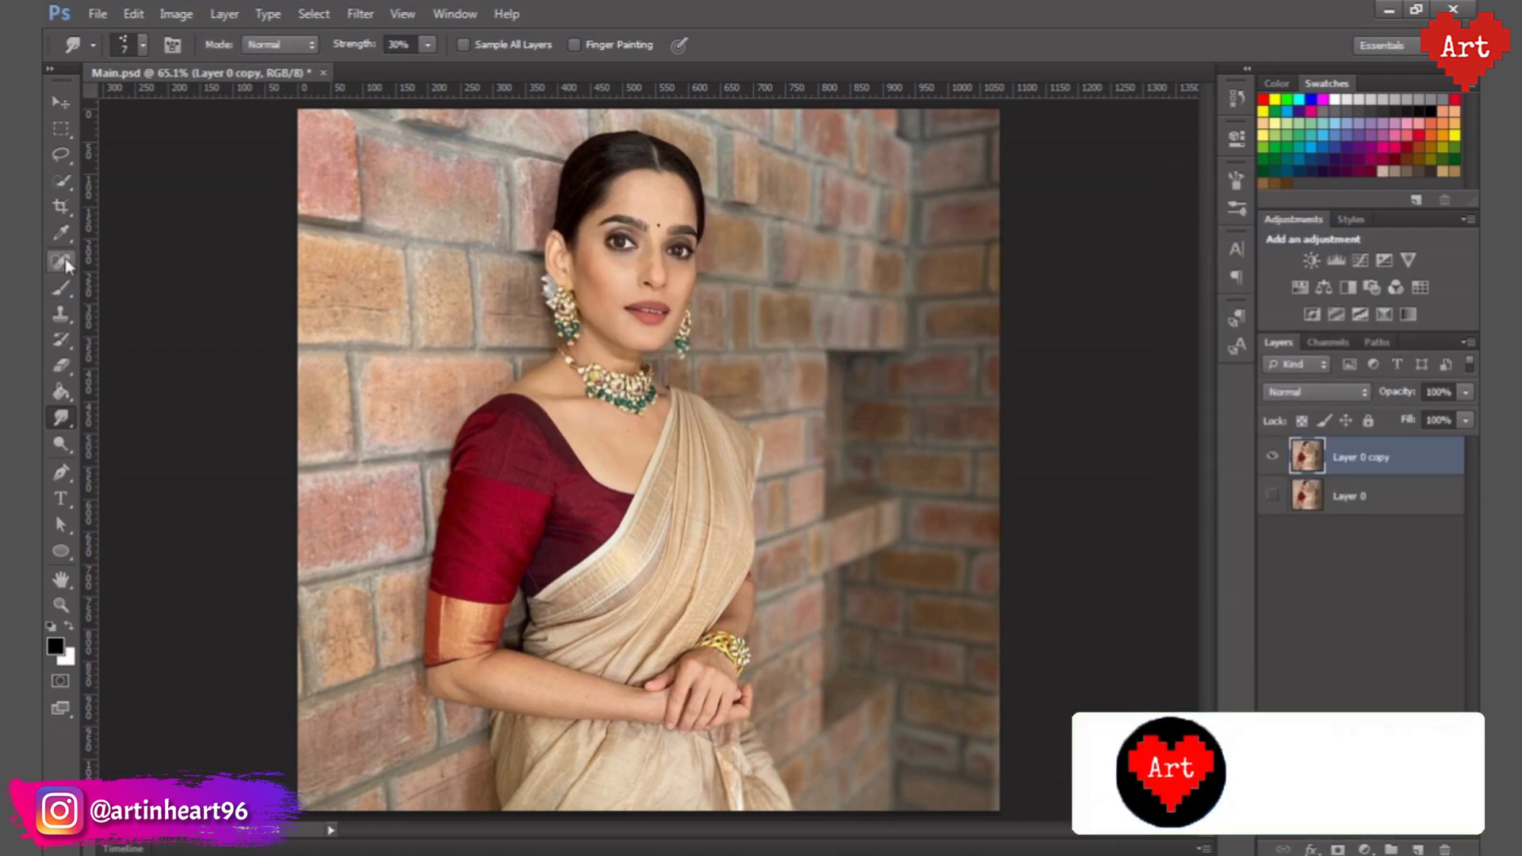
- Trace the woman with the Polygonal Lasso and add a layer mask hiding the brick wall
{"action": "left_click", "coordinate": [61, 155]}
{"action": "scroll", "coordinate": [684, 804], "scroll_direction": "up", "scroll_amount": 10}
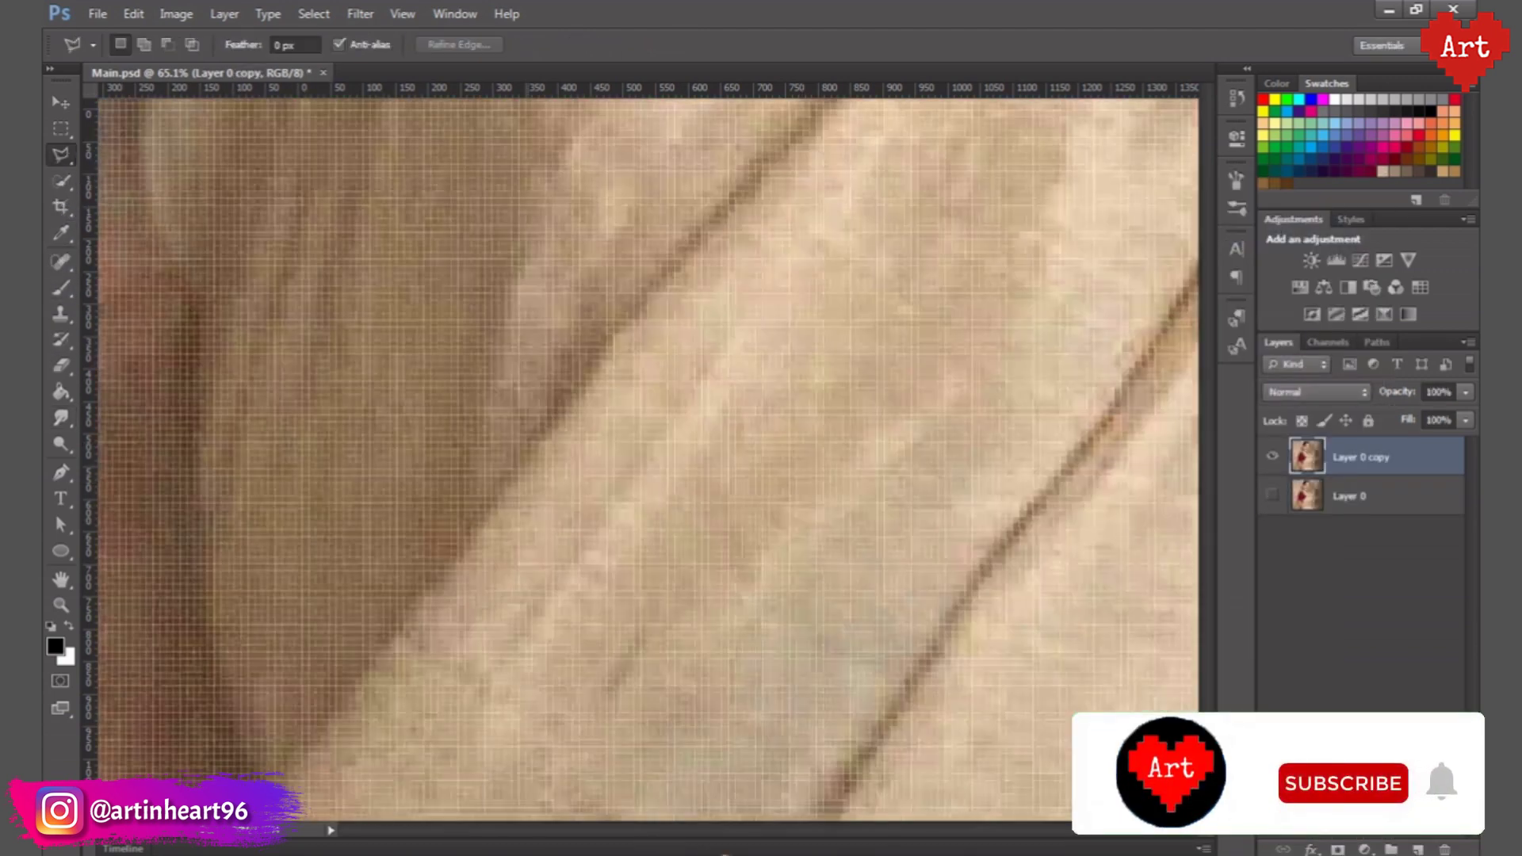
{"action": "scroll", "coordinate": [713, 693], "scroll_direction": "up", "scroll_amount": 3}
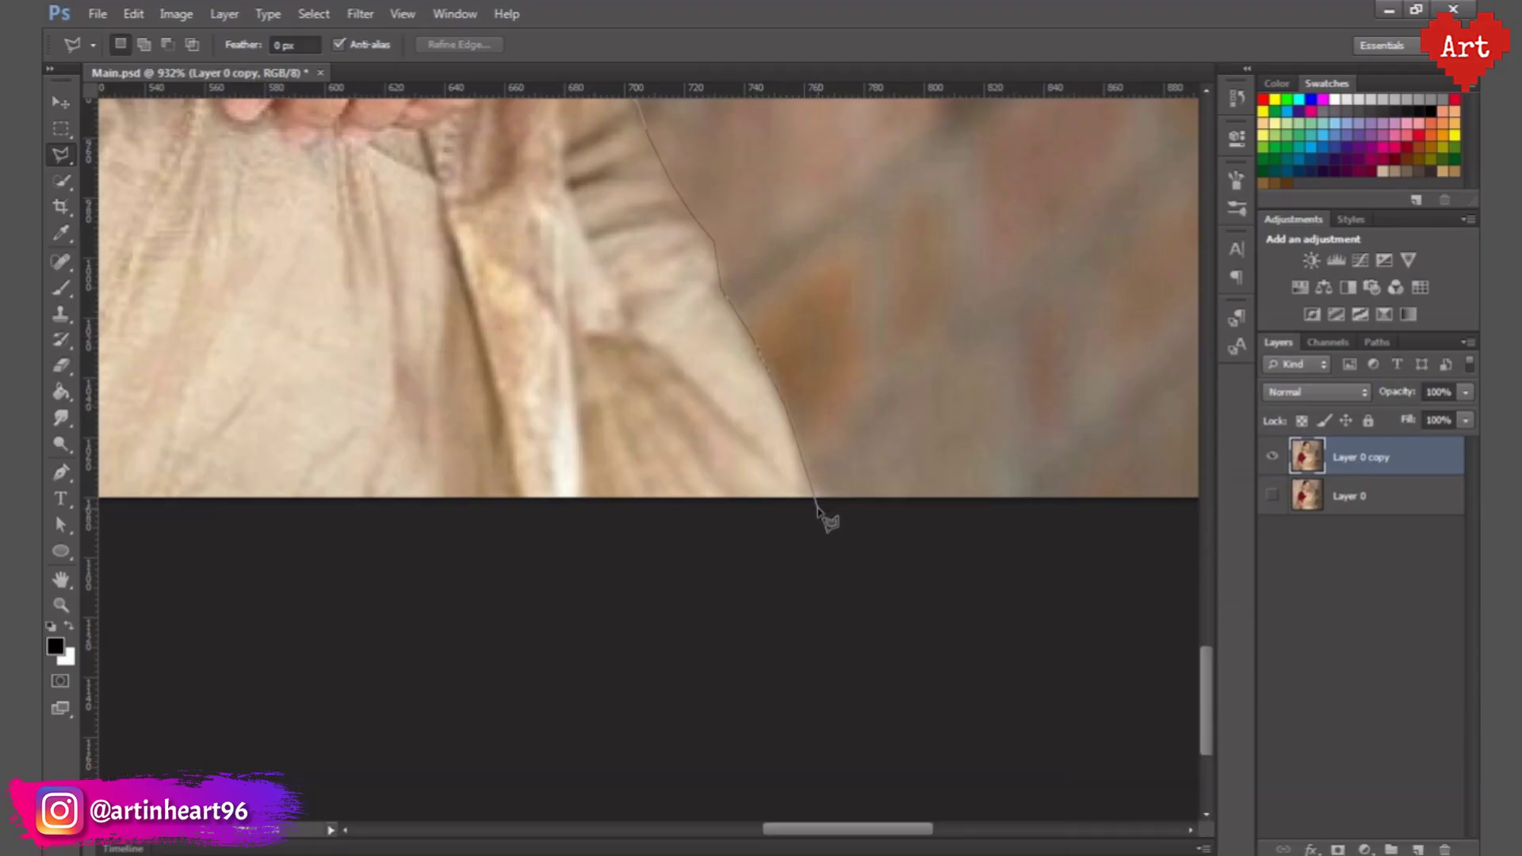
{"action": "scroll", "coordinate": [827, 500], "scroll_direction": "down", "scroll_amount": 5}
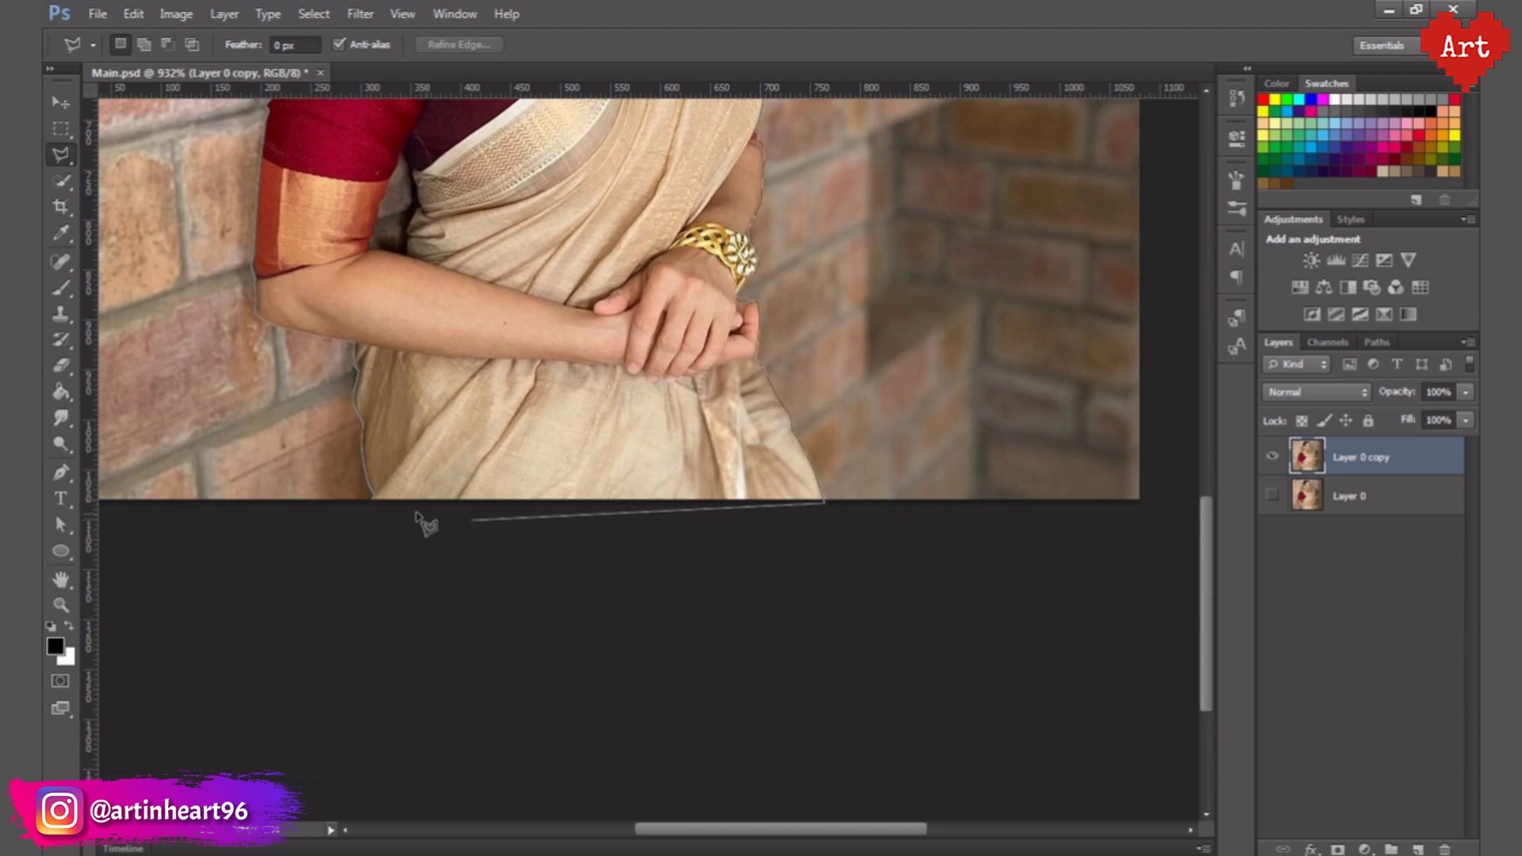
{"action": "scroll", "coordinate": [381, 515], "scroll_direction": "down", "scroll_amount": 3}
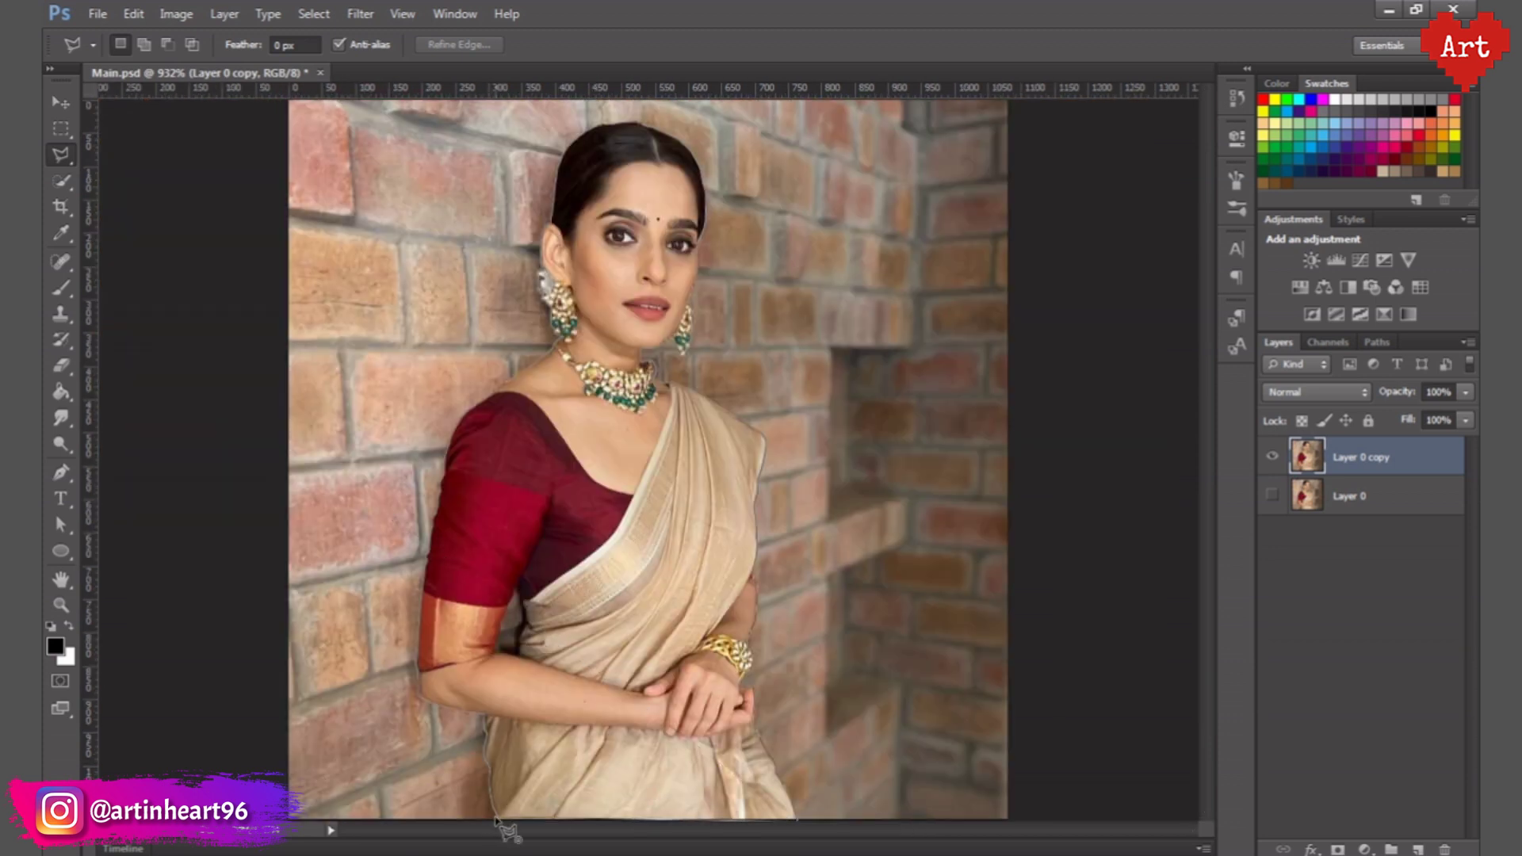
{"action": "key", "text": "Return"}
{"action": "left_click", "coordinate": [1338, 850]}
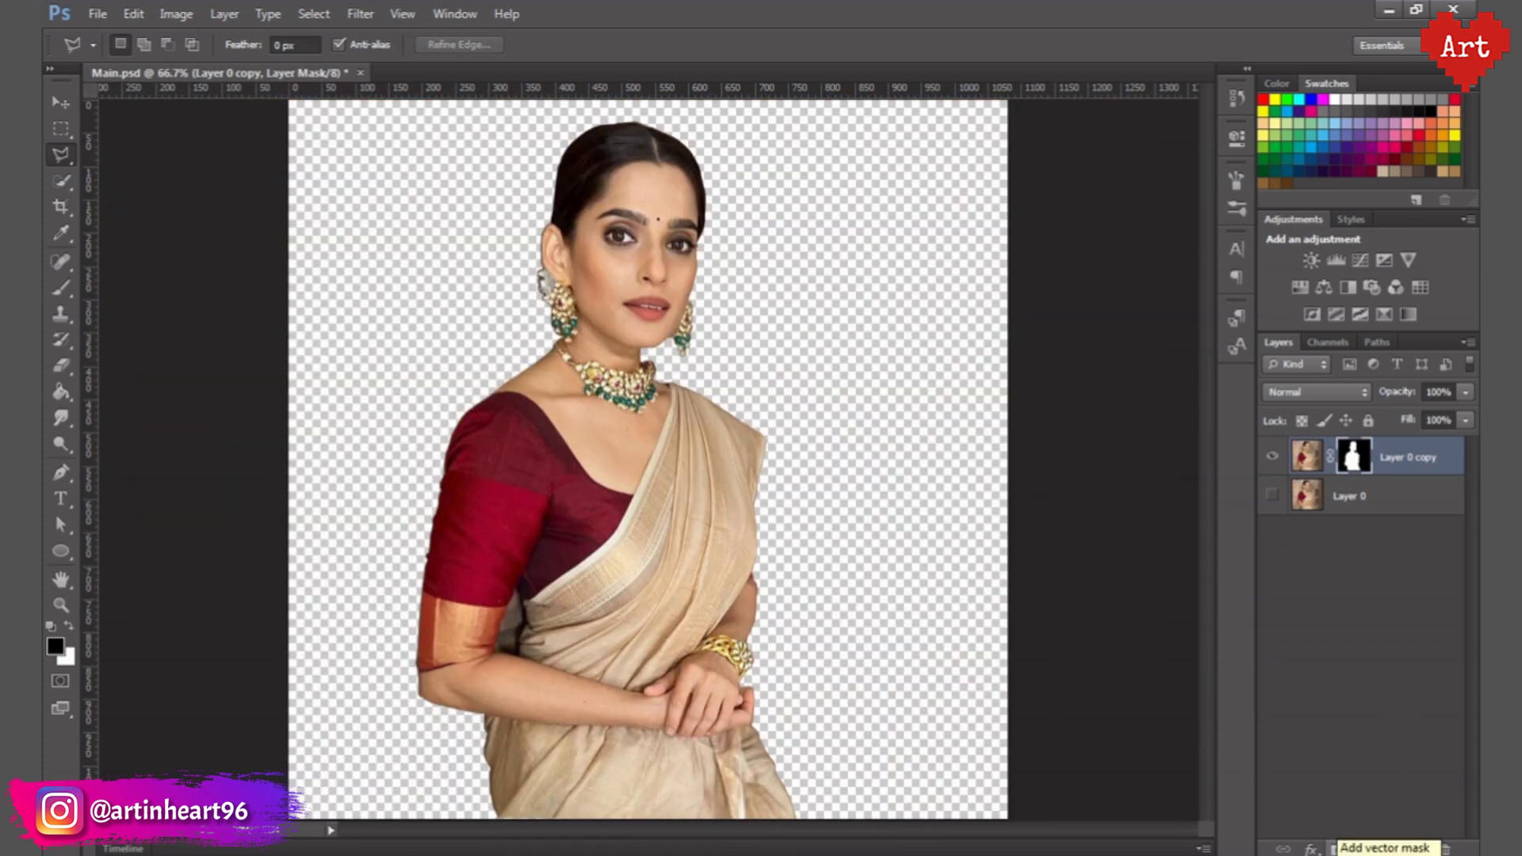
- Save the cutout, then create a new International Paper A4 document
{"action": "key", "text": "ctrl+s"}
{"action": "left_click", "coordinate": [98, 13]}
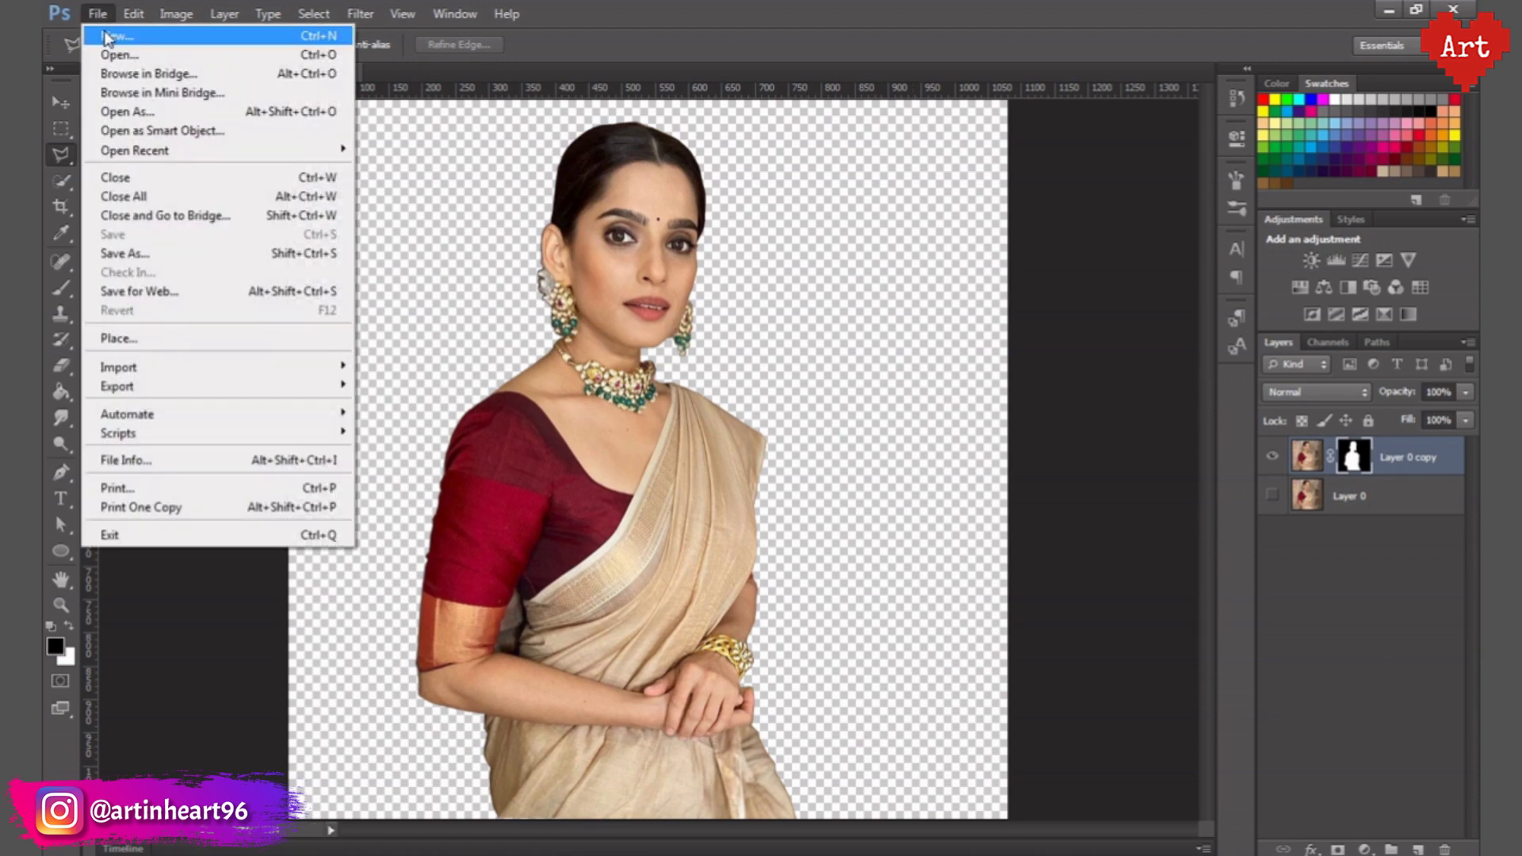
{"action": "left_click", "coordinate": [118, 43]}
{"action": "left_click", "coordinate": [775, 242]}
{"action": "scroll", "coordinate": [775, 250], "scroll_direction": "up", "scroll_amount": 2}
{"action": "left_click", "coordinate": [674, 329]}
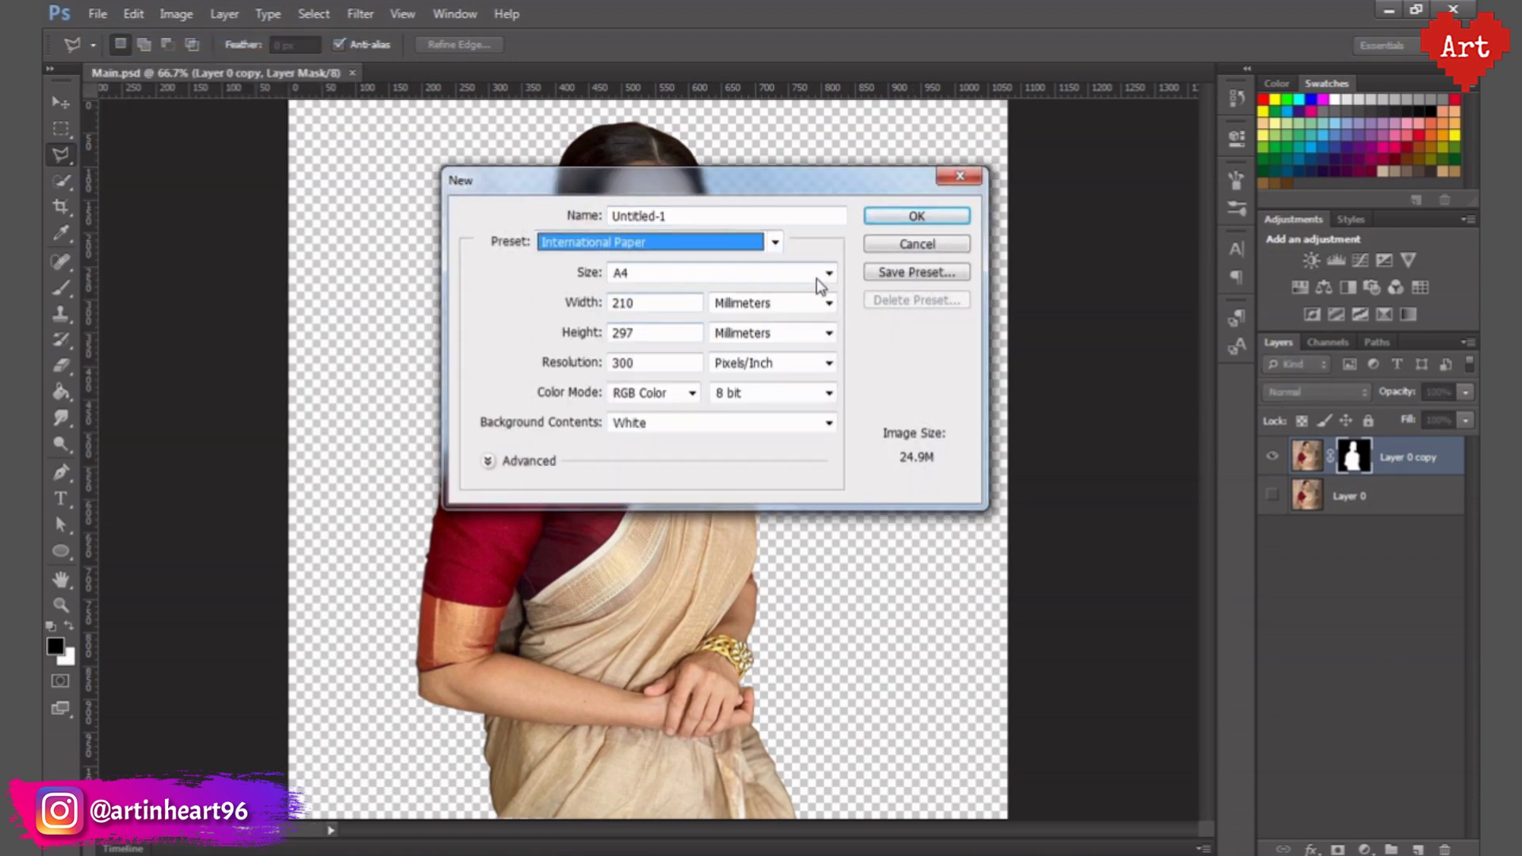
{"action": "left_click", "coordinate": [829, 273]}
{"action": "left_click", "coordinate": [635, 293]}
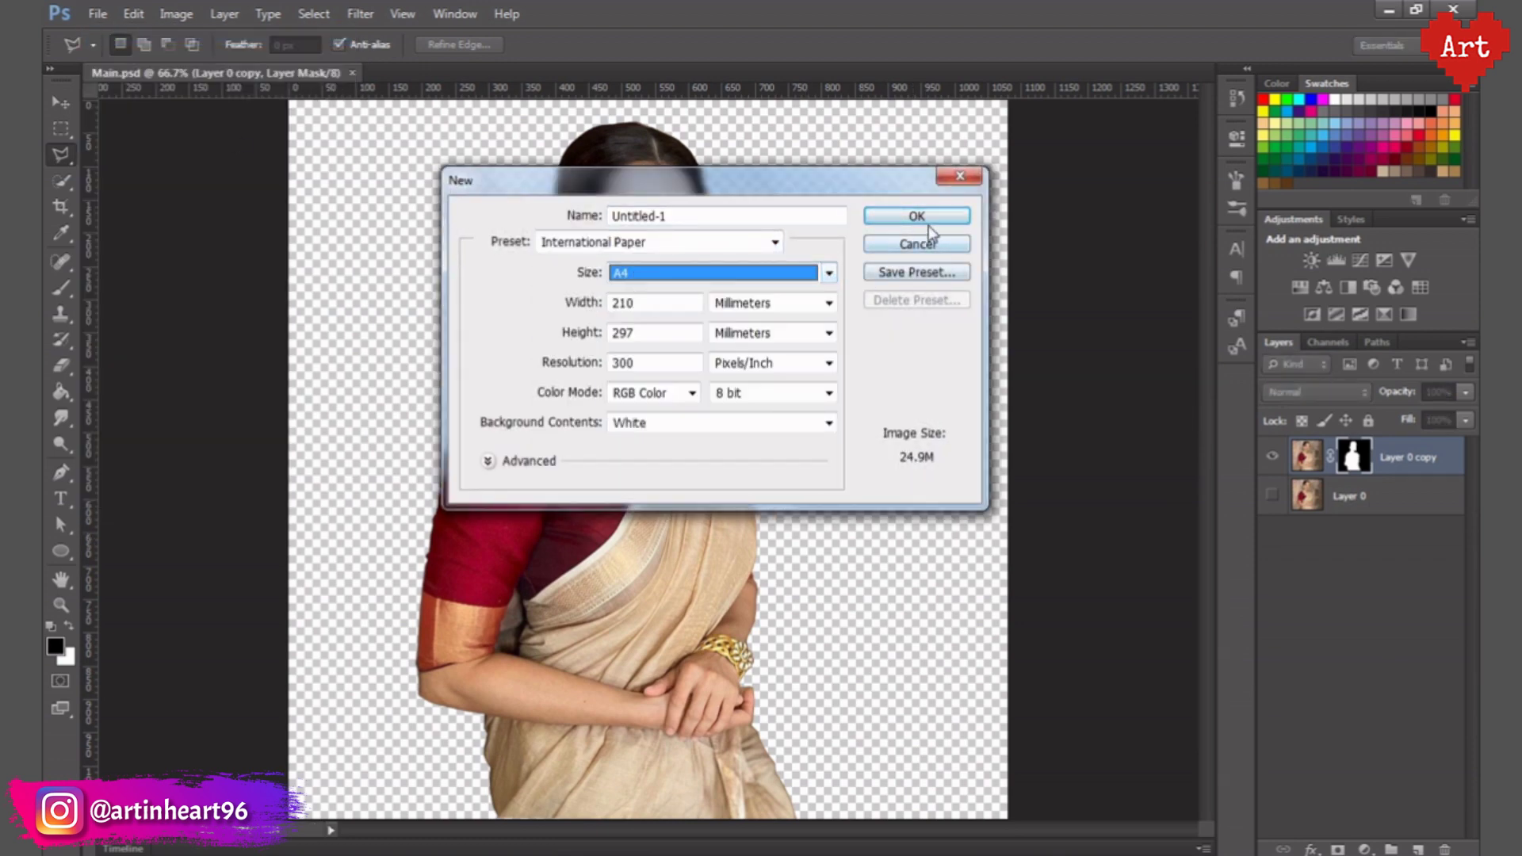
{"action": "left_click", "coordinate": [916, 216]}
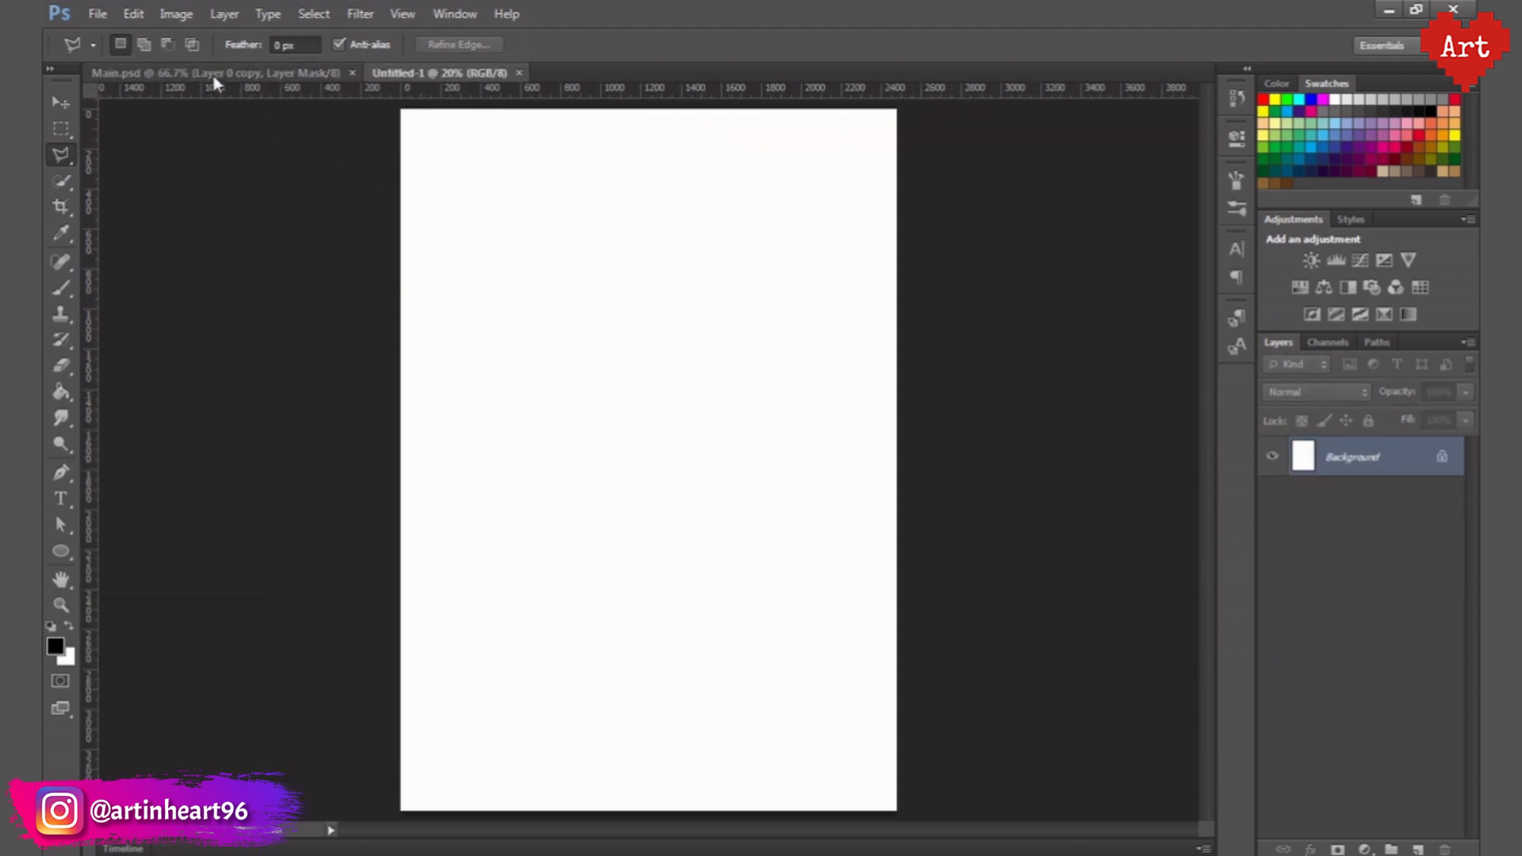
- Duplicate the woman cutout layer from Main.psd into Untitled-1
{"action": "left_click", "coordinate": [213, 75]}
{"action": "right_click", "coordinate": [1420, 464]}
{"action": "left_click", "coordinate": [1284, 227]}
{"action": "left_click", "coordinate": [666, 344]}
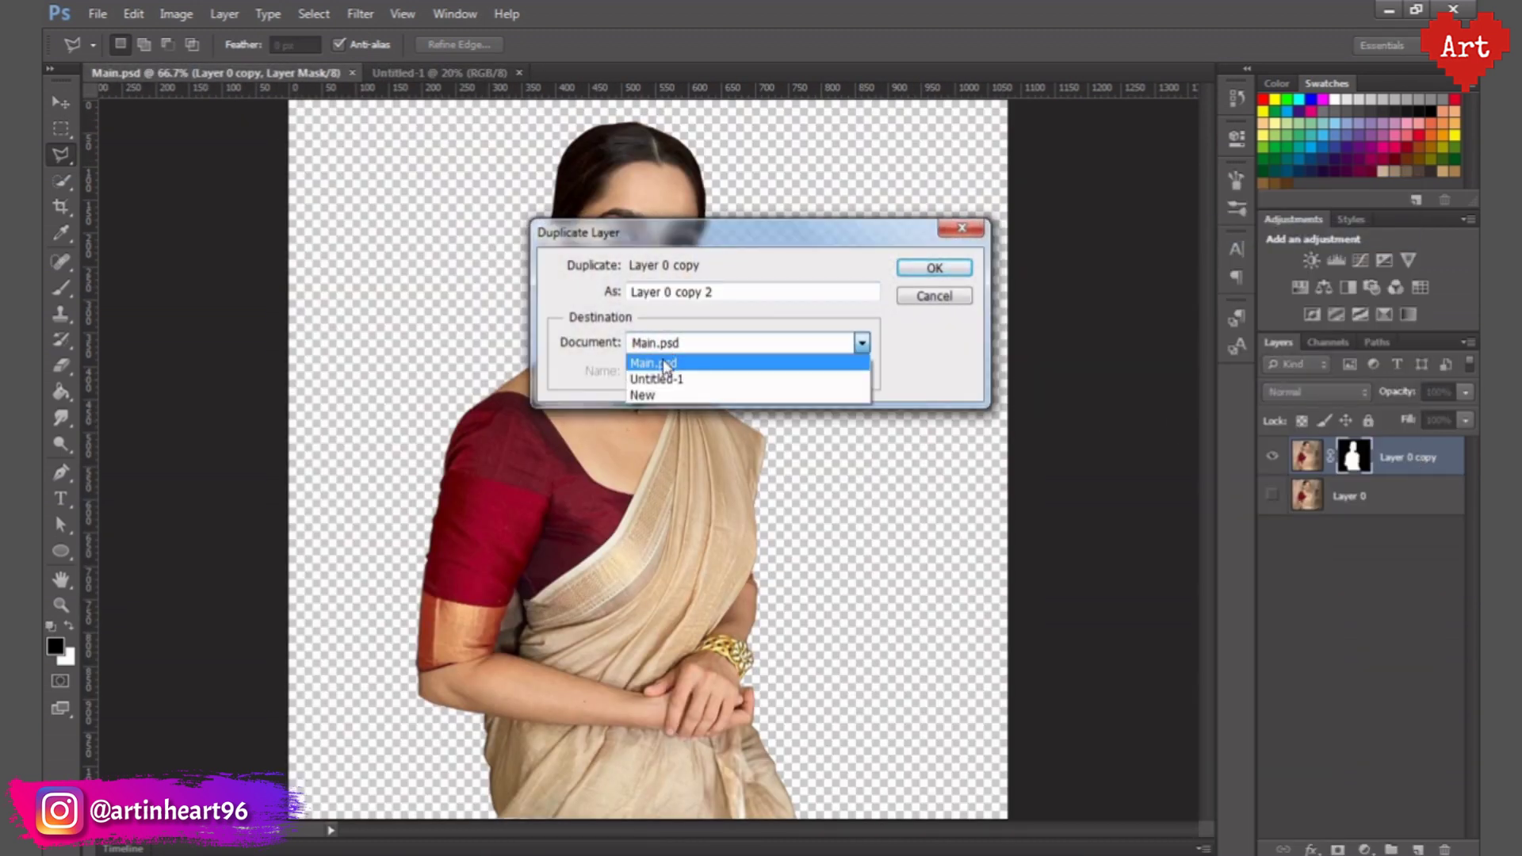
{"action": "left_click", "coordinate": [952, 264]}
{"action": "left_click", "coordinate": [418, 75]}
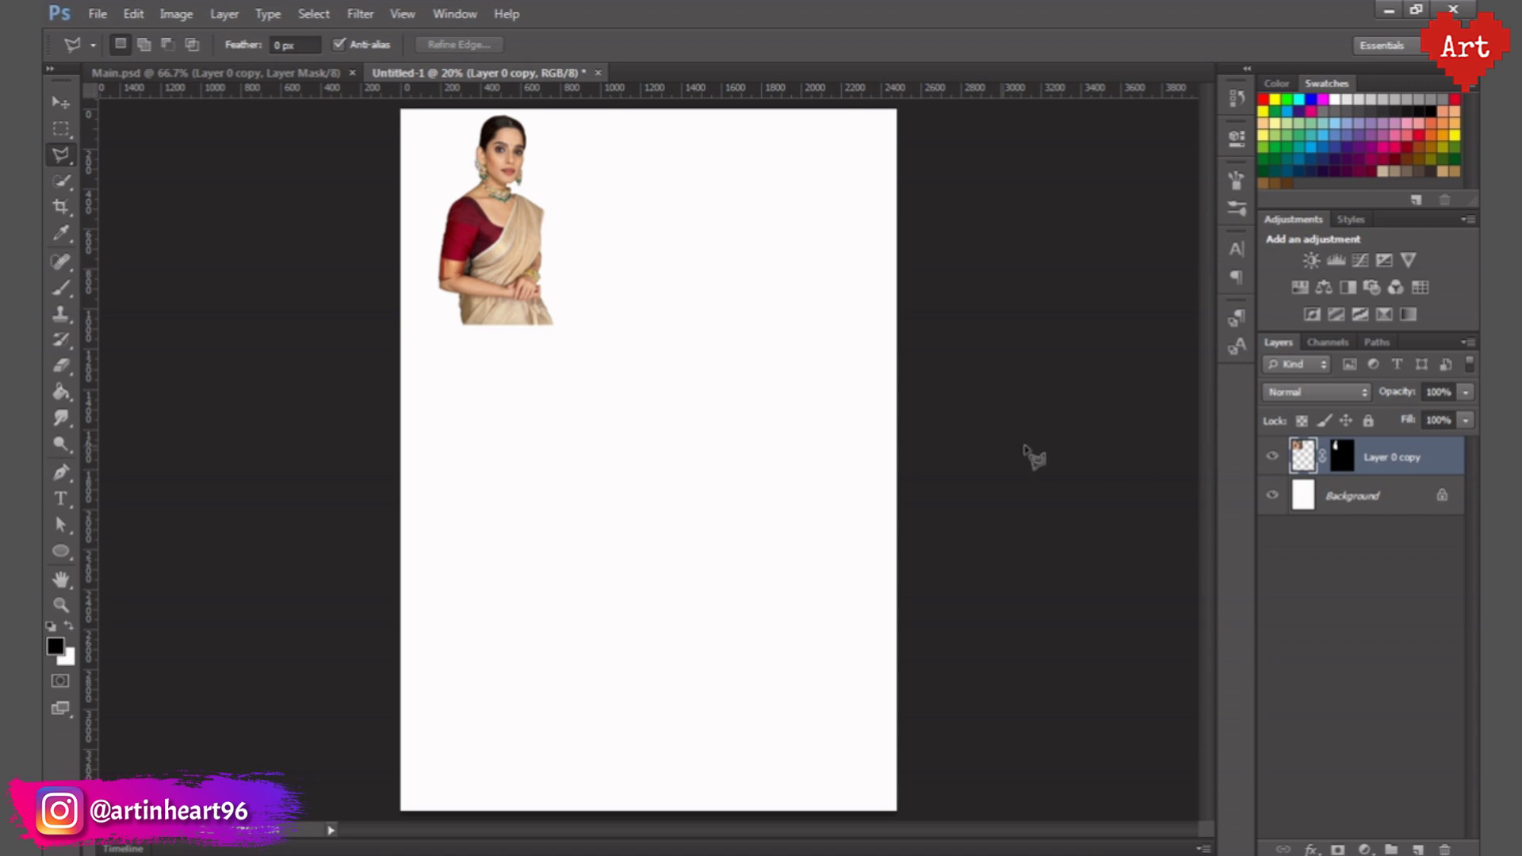
- Free-transform the woman to about three times her size and position her on the page
{"action": "key", "text": "ctrl+t"}
{"action": "left_click_drag", "start_coordinate": [619, 326], "coordinate": [1062, 770]}
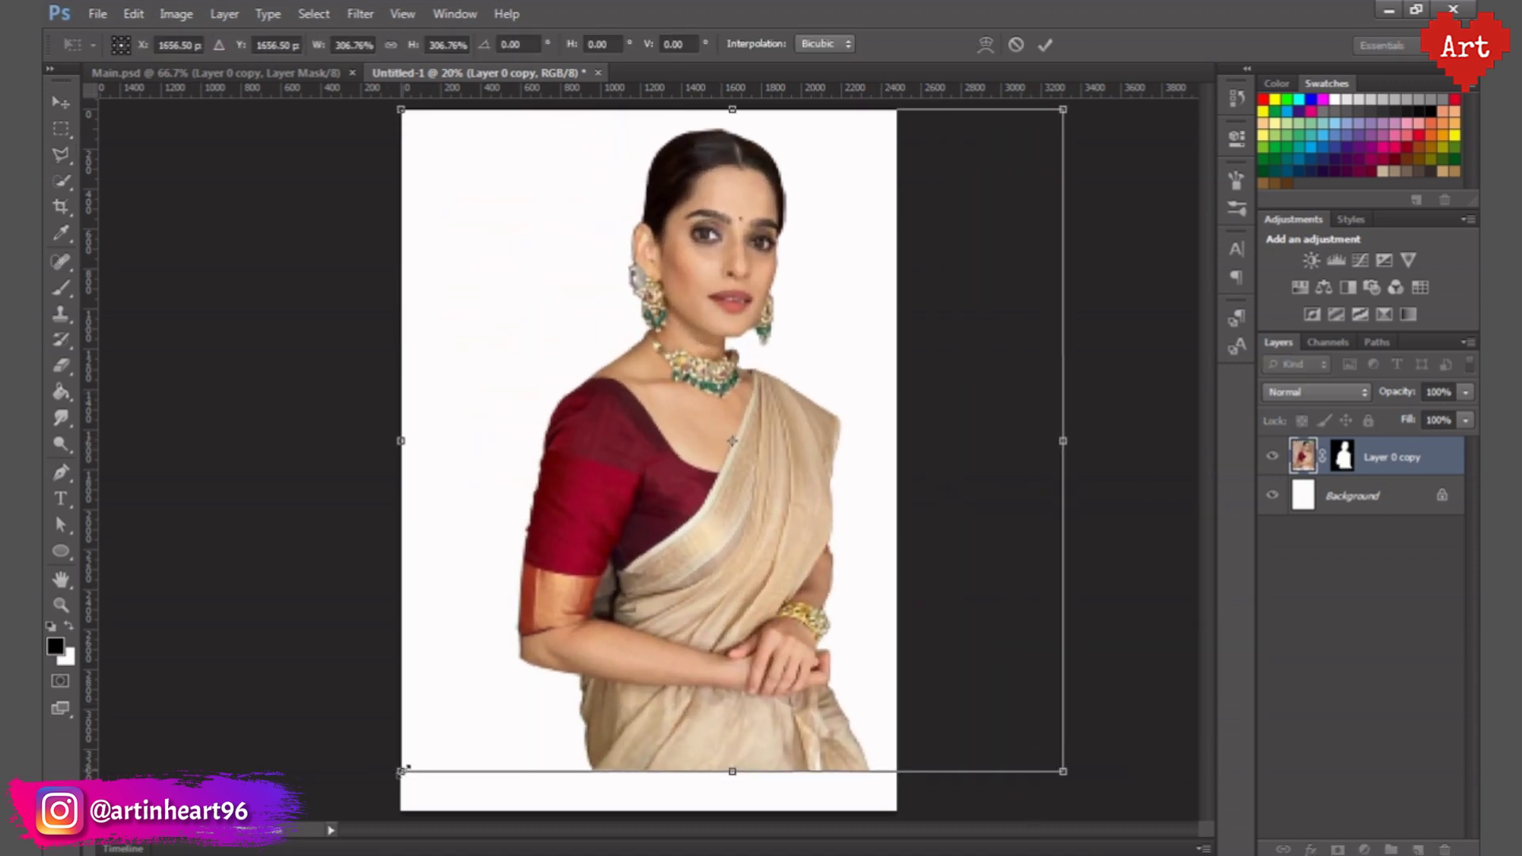
{"action": "left_click_drag", "start_coordinate": [406, 769], "coordinate": [339, 850]}
{"action": "left_click_drag", "start_coordinate": [634, 456], "coordinate": [638, 503]}
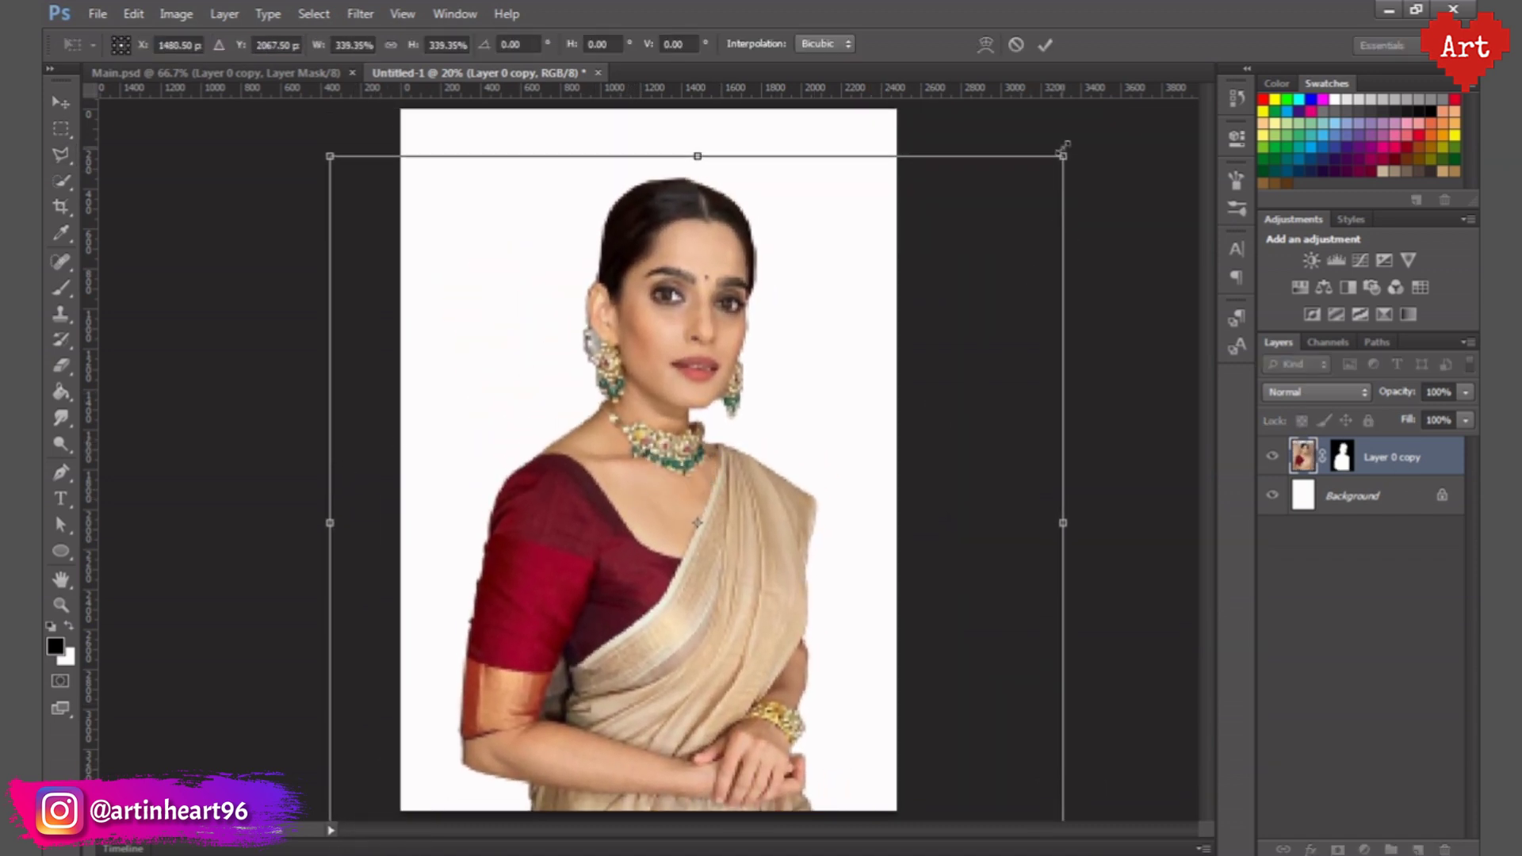
{"action": "left_click_drag", "start_coordinate": [1065, 157], "coordinate": [1018, 201]}
{"action": "mouse_move", "coordinate": [655, 578]}
{"action": "left_mouse_down"}
{"action": "mouse_move", "coordinate": [654, 565]}
{"action": "mouse_move", "coordinate": [655, 579]}
{"action": "left_mouse_up"}
{"action": "left_click_drag", "start_coordinate": [1029, 200], "coordinate": [1011, 215]}
{"action": "left_click_drag", "start_coordinate": [667, 608], "coordinate": [679, 583]}
{"action": "left_click", "coordinate": [1047, 46]}
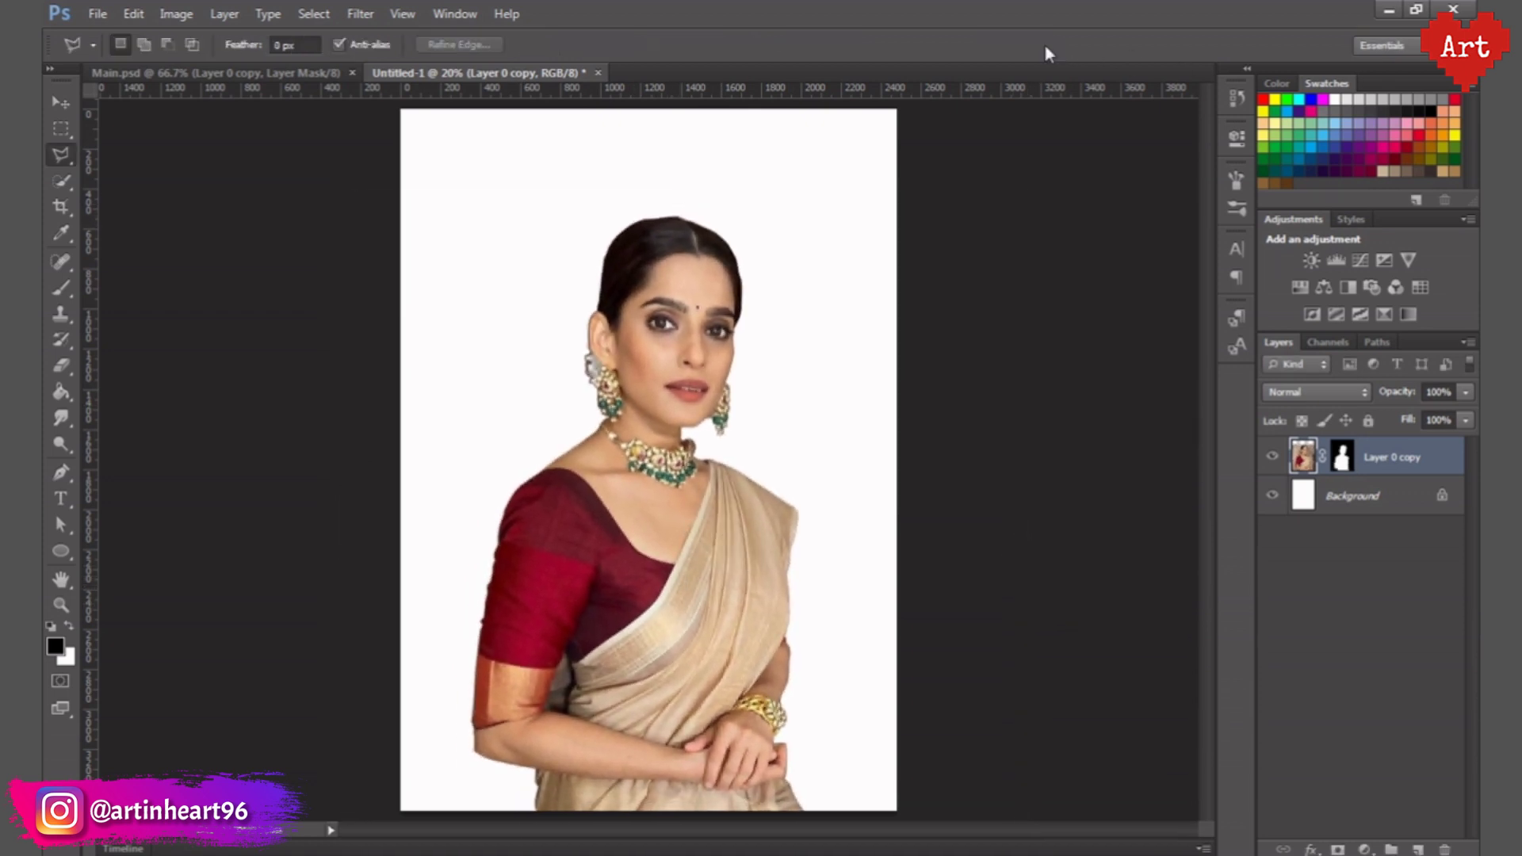
- Rotate the page 90° clockwise to landscape and rotate the woman -90° back upright
{"action": "left_click", "coordinate": [176, 13]}
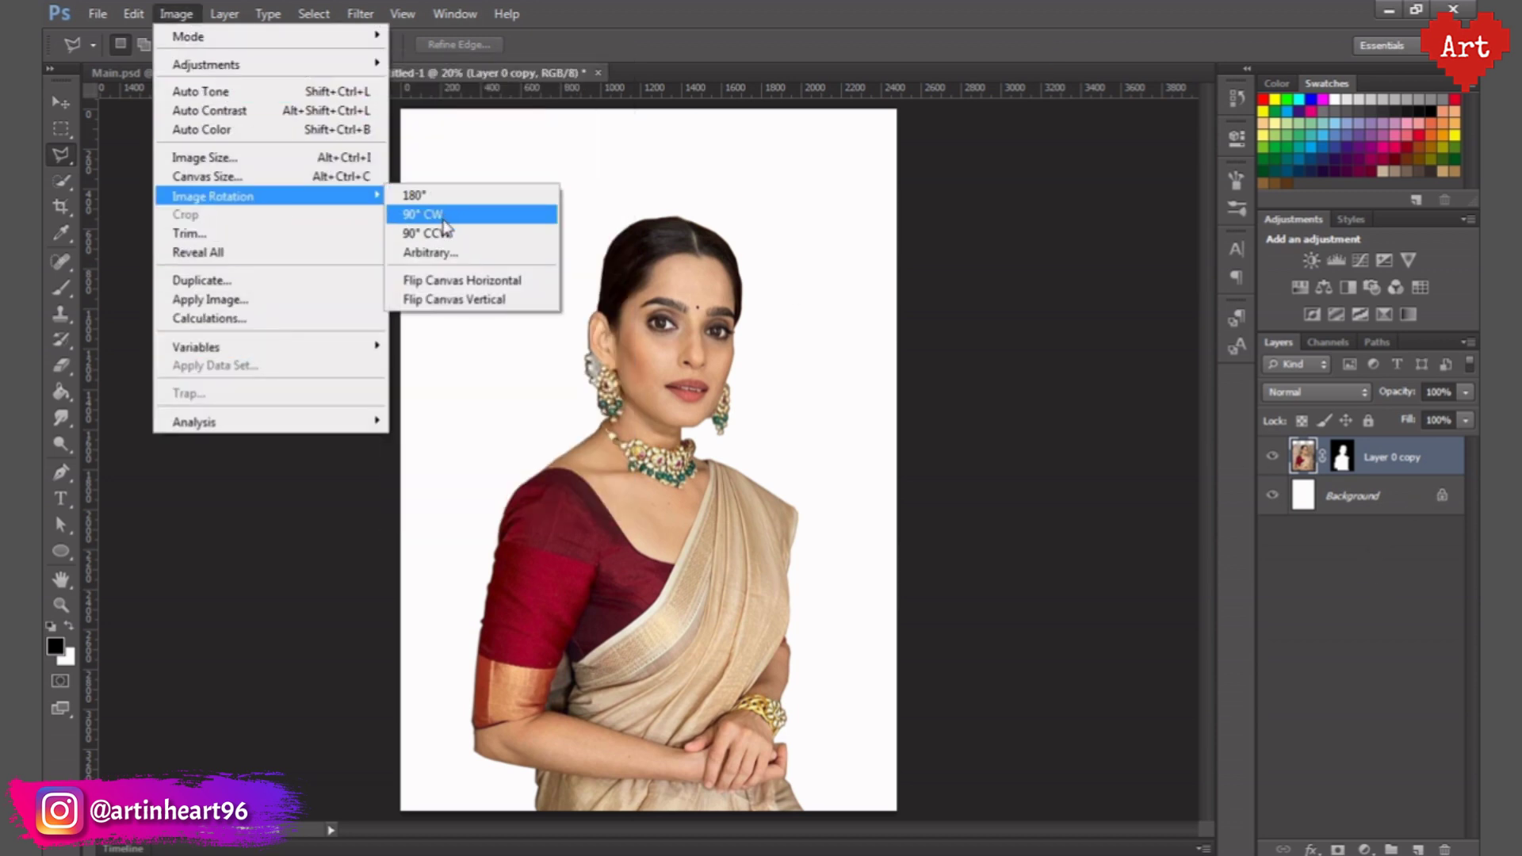
{"action": "left_click", "coordinate": [432, 214]}
{"action": "key", "text": "ctrl+t"}
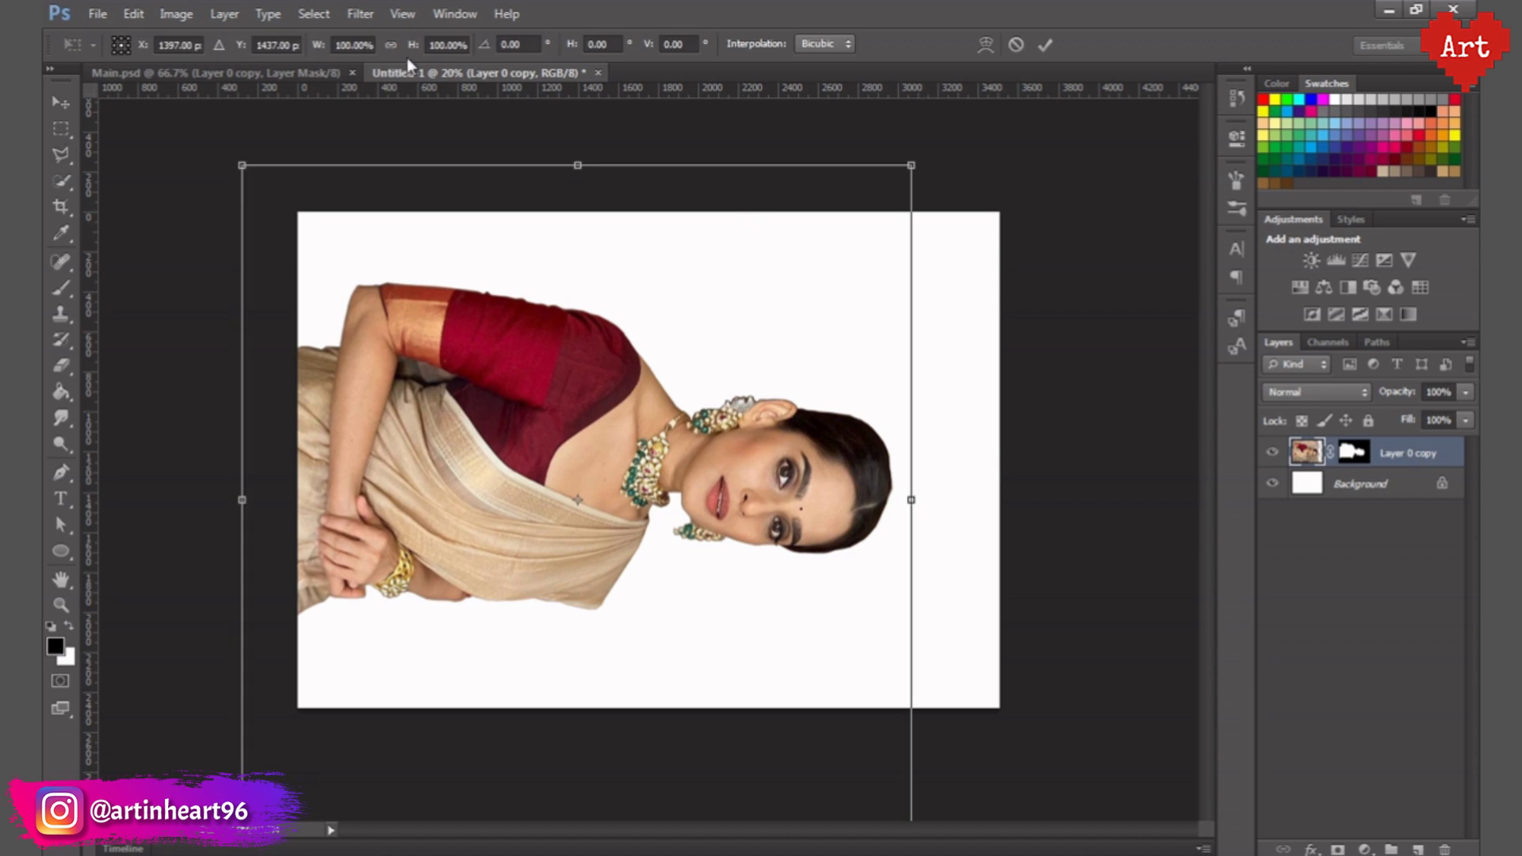
{"action": "type", "text": "-90"}
{"action": "key", "text": "Return"}
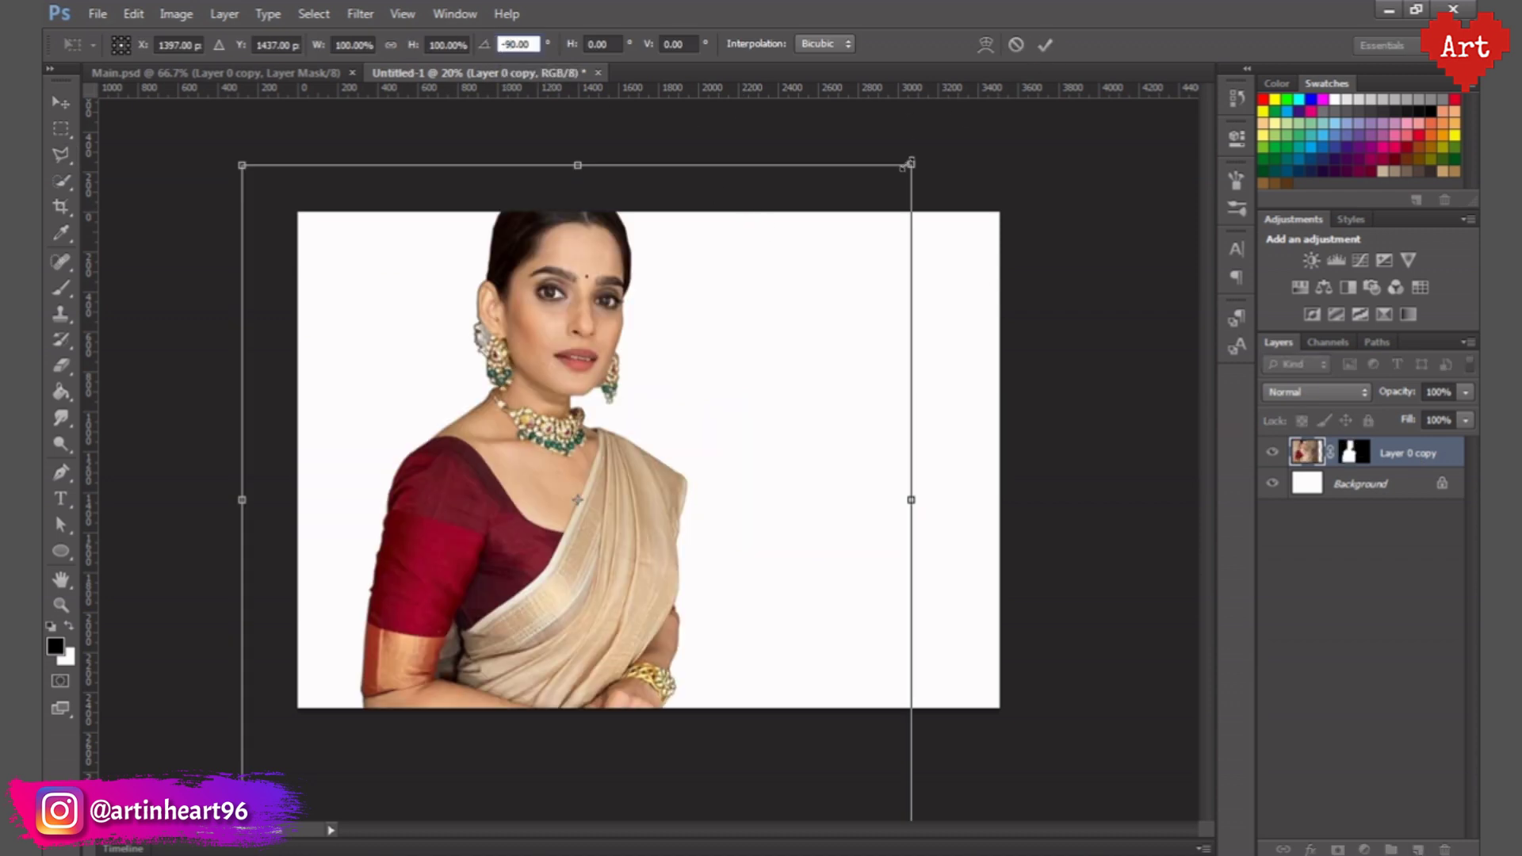
- Scale the woman to about 86% and place her in the lower centre of the page
{"action": "left_click_drag", "start_coordinate": [911, 163], "coordinate": [731, 344]}
{"action": "left_click_drag", "start_coordinate": [514, 585], "coordinate": [697, 504]}
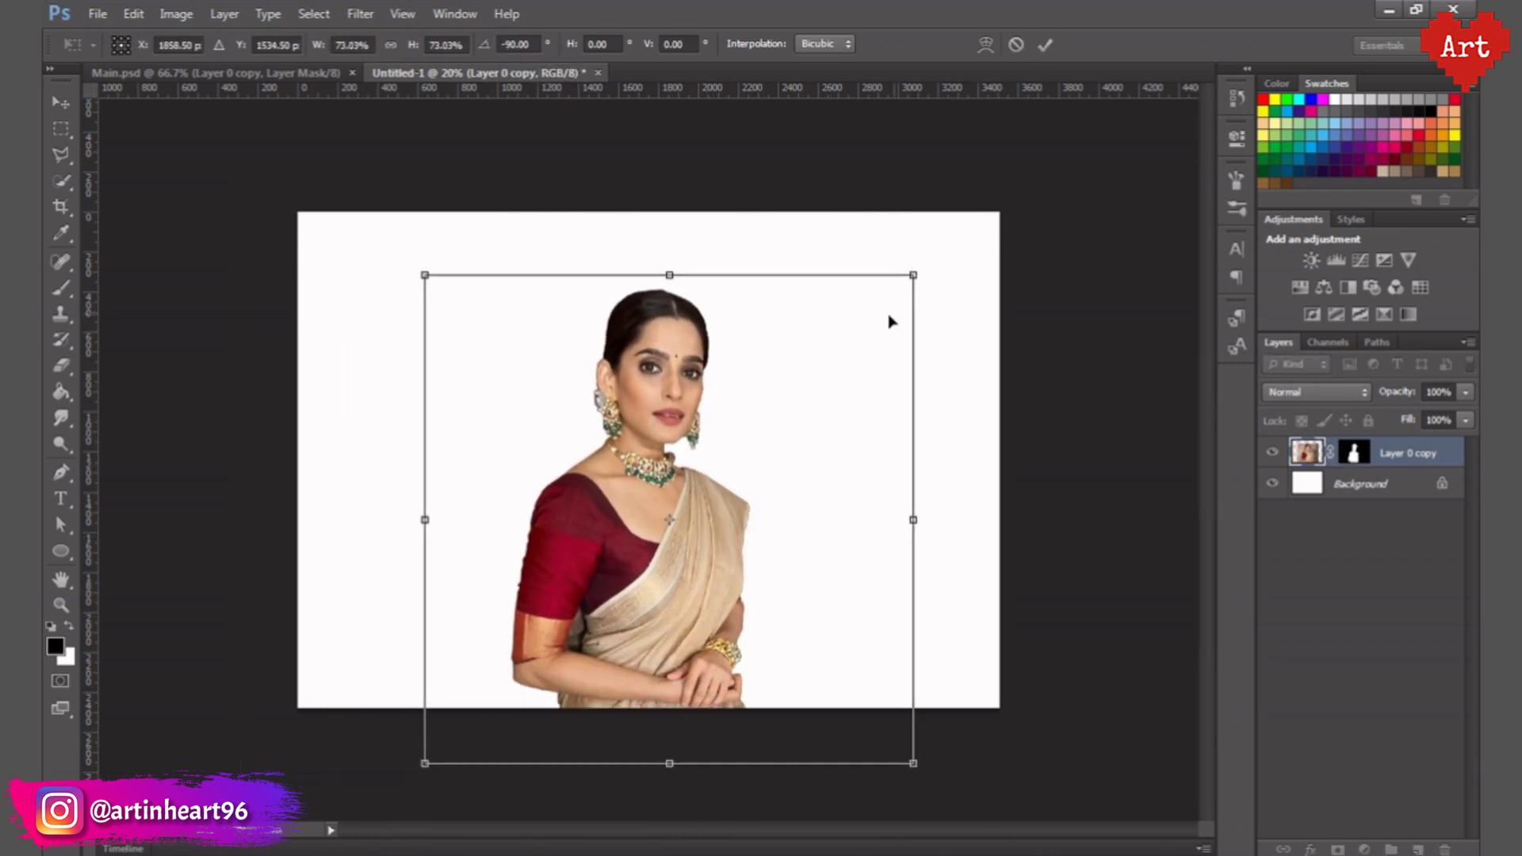
{"action": "left_click_drag", "start_coordinate": [913, 275], "coordinate": [1003, 185]}
{"action": "left_click_drag", "start_coordinate": [749, 470], "coordinate": [706, 523]}
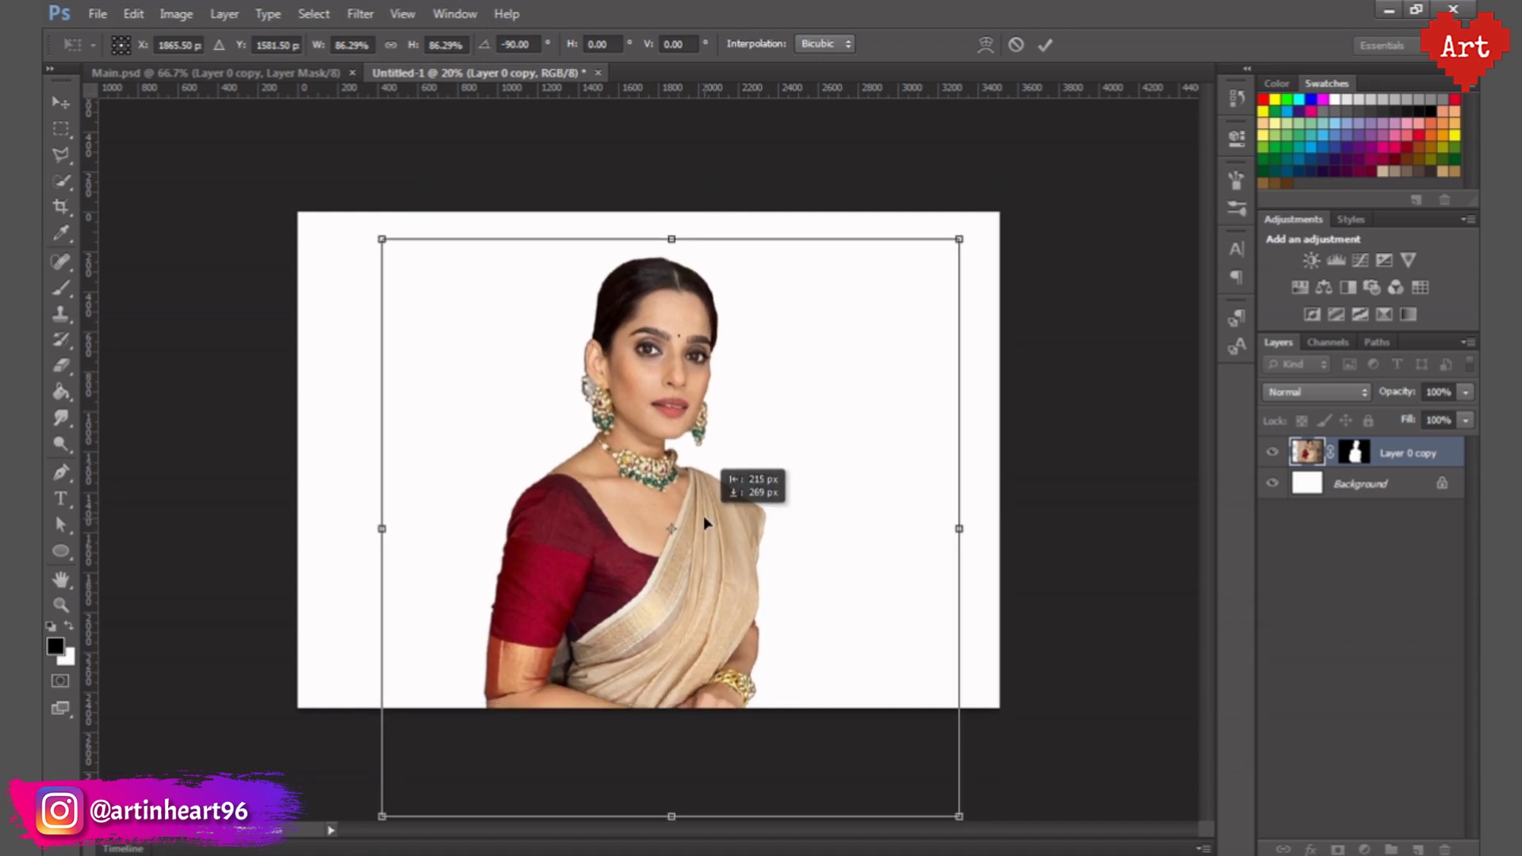
{"action": "left_click_drag", "start_coordinate": [706, 523], "coordinate": [708, 527]}
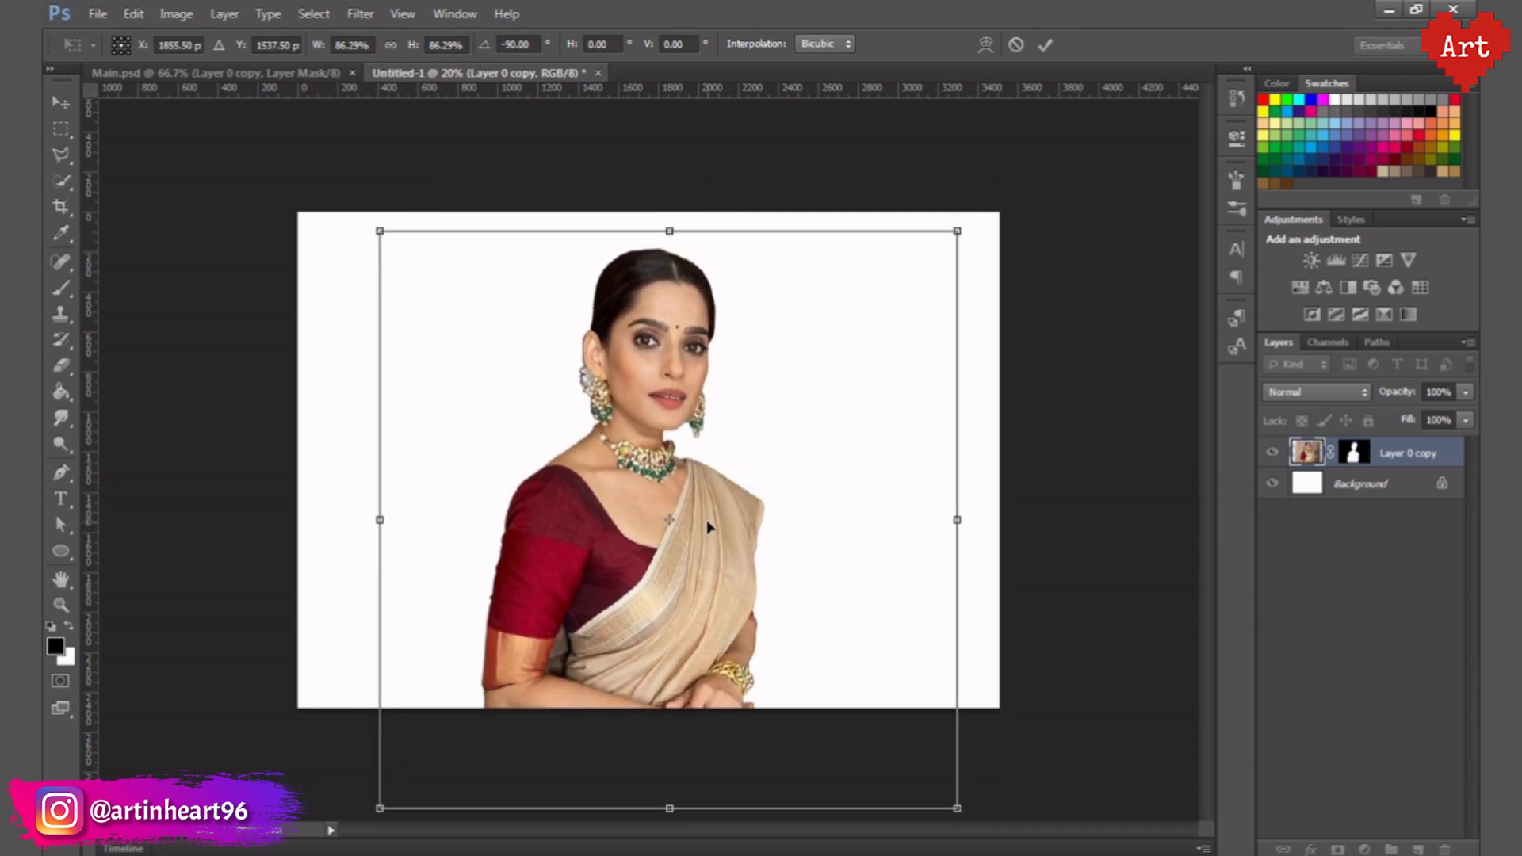
{"action": "key", "text": "shift+Down"}
{"action": "key", "text": "shift+Down"}
{"action": "key", "text": "shift+Down"}
{"action": "left_click", "coordinate": [1045, 45]}
{"action": "key", "text": "ctrl+0"}
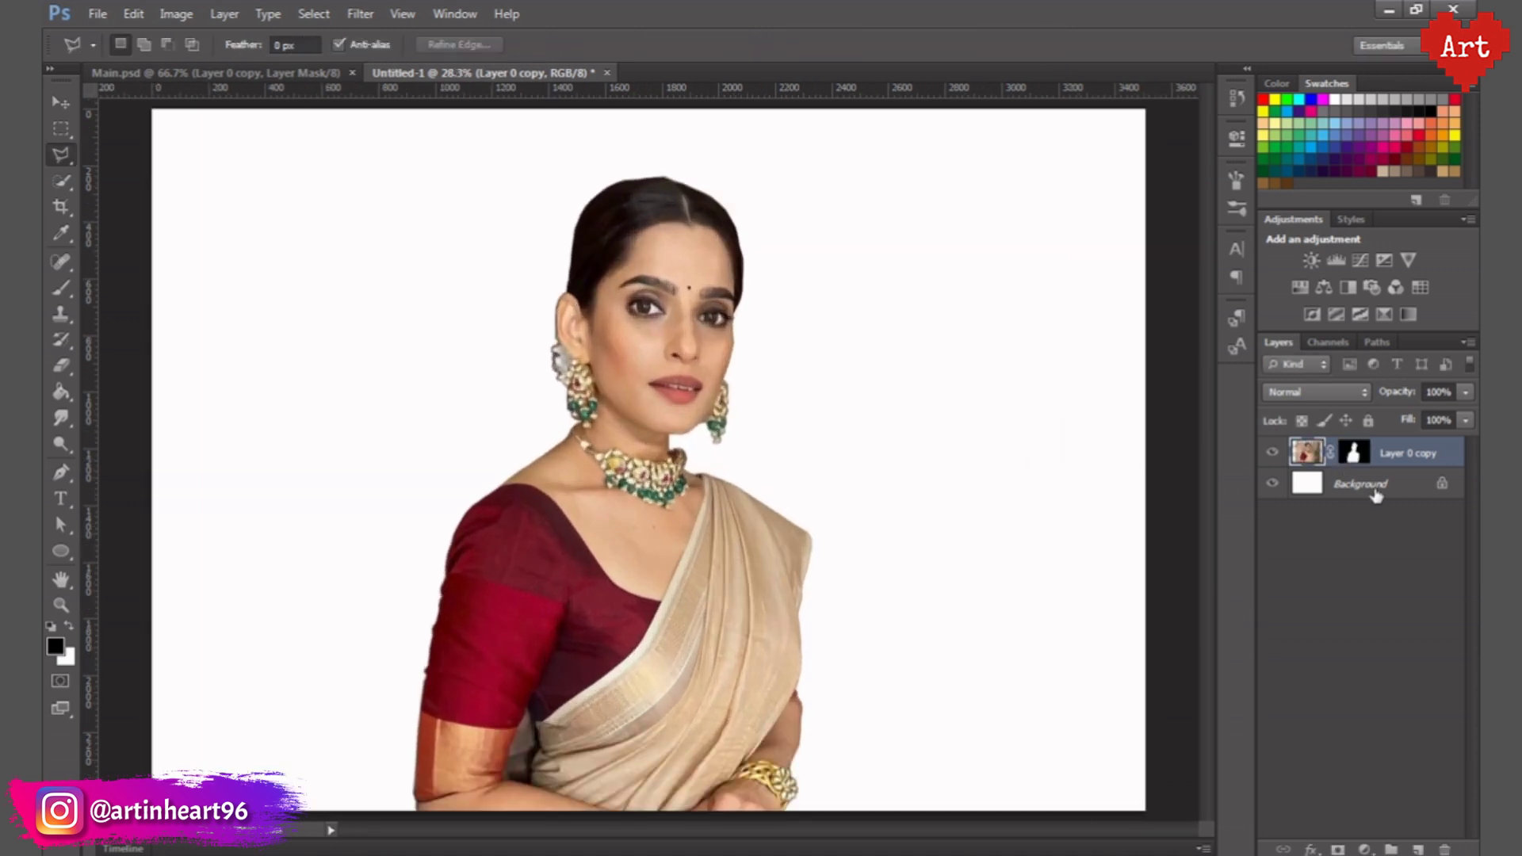
- Centre the woman horizontally against the Background layer and save under a new name
{"action": "left_click", "coordinate": [1360, 484], "text": "shift"}
{"action": "left_click", "coordinate": [546, 45]}
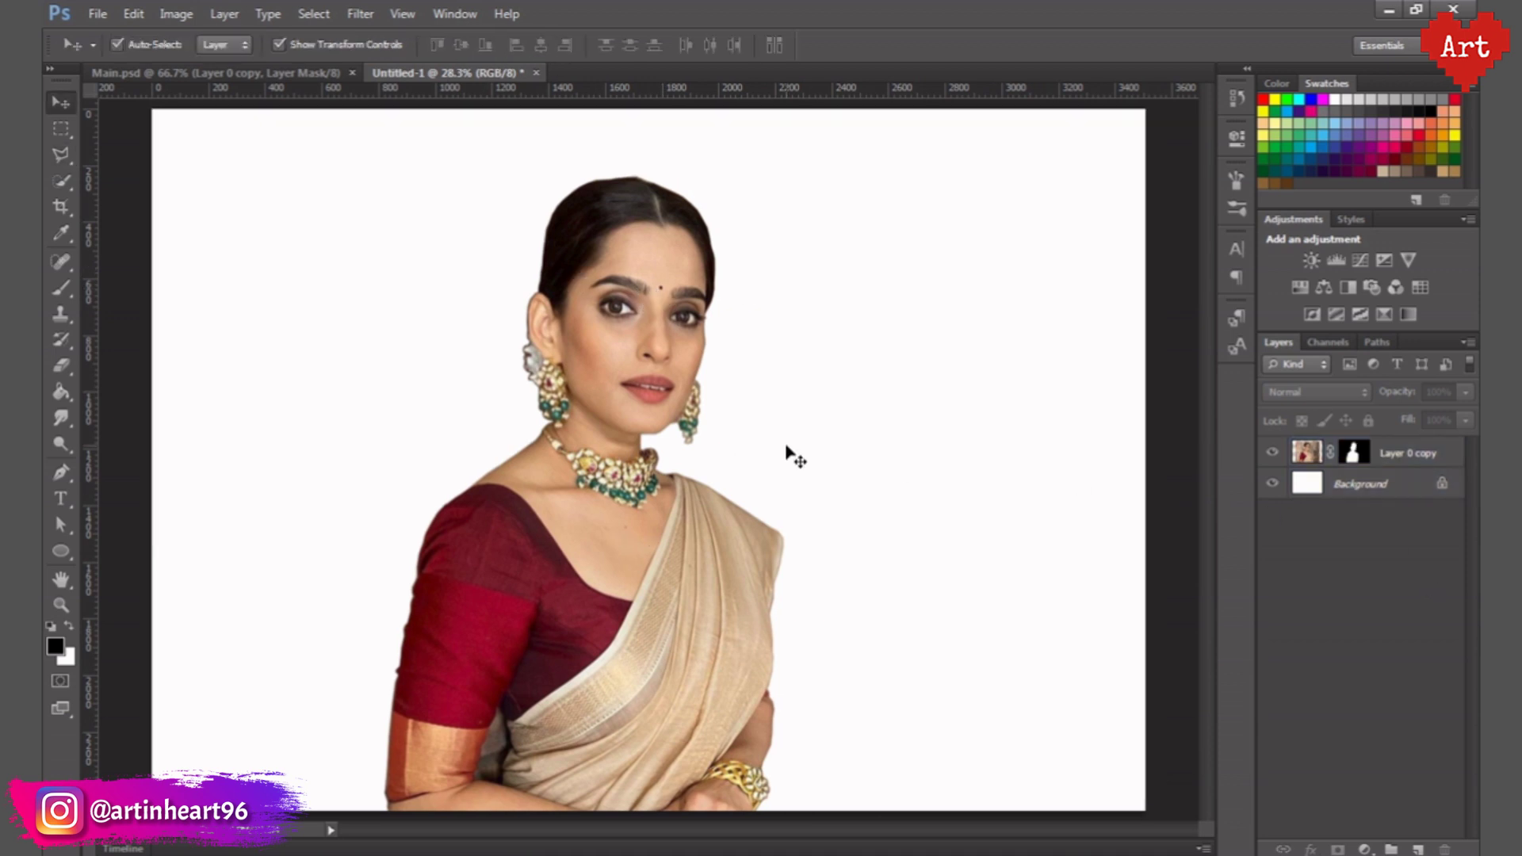
{"action": "key", "text": "ctrl+s"}
- Save as DP.psd, duplicate the woman layer and apply its mask to Layer 0 copy 2
{"action": "key", "text": "Return"}
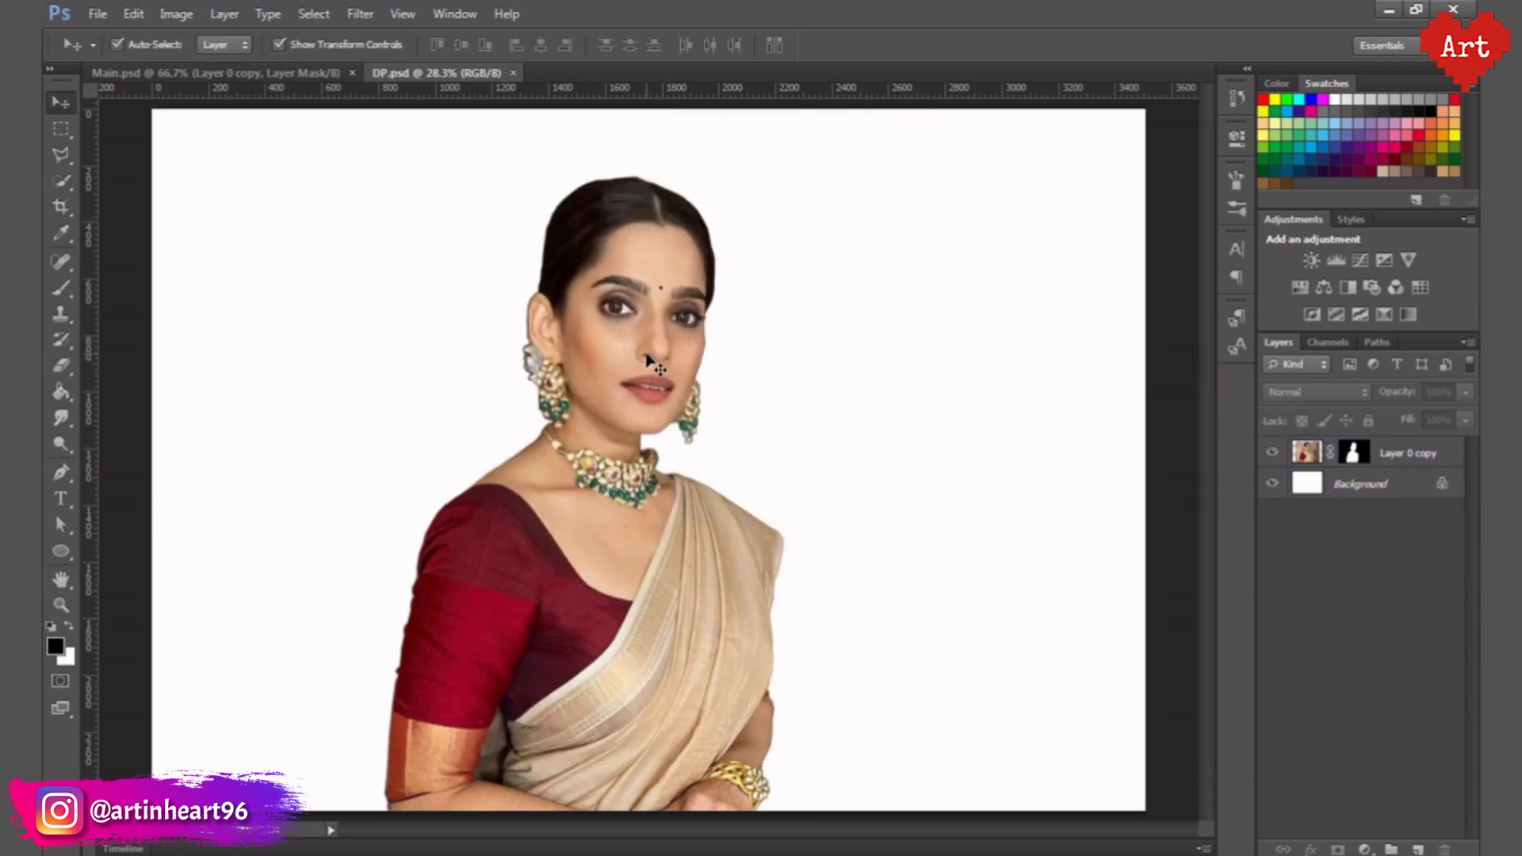
{"action": "left_click", "coordinate": [1395, 459]}
{"action": "key", "text": "ctrl+j"}
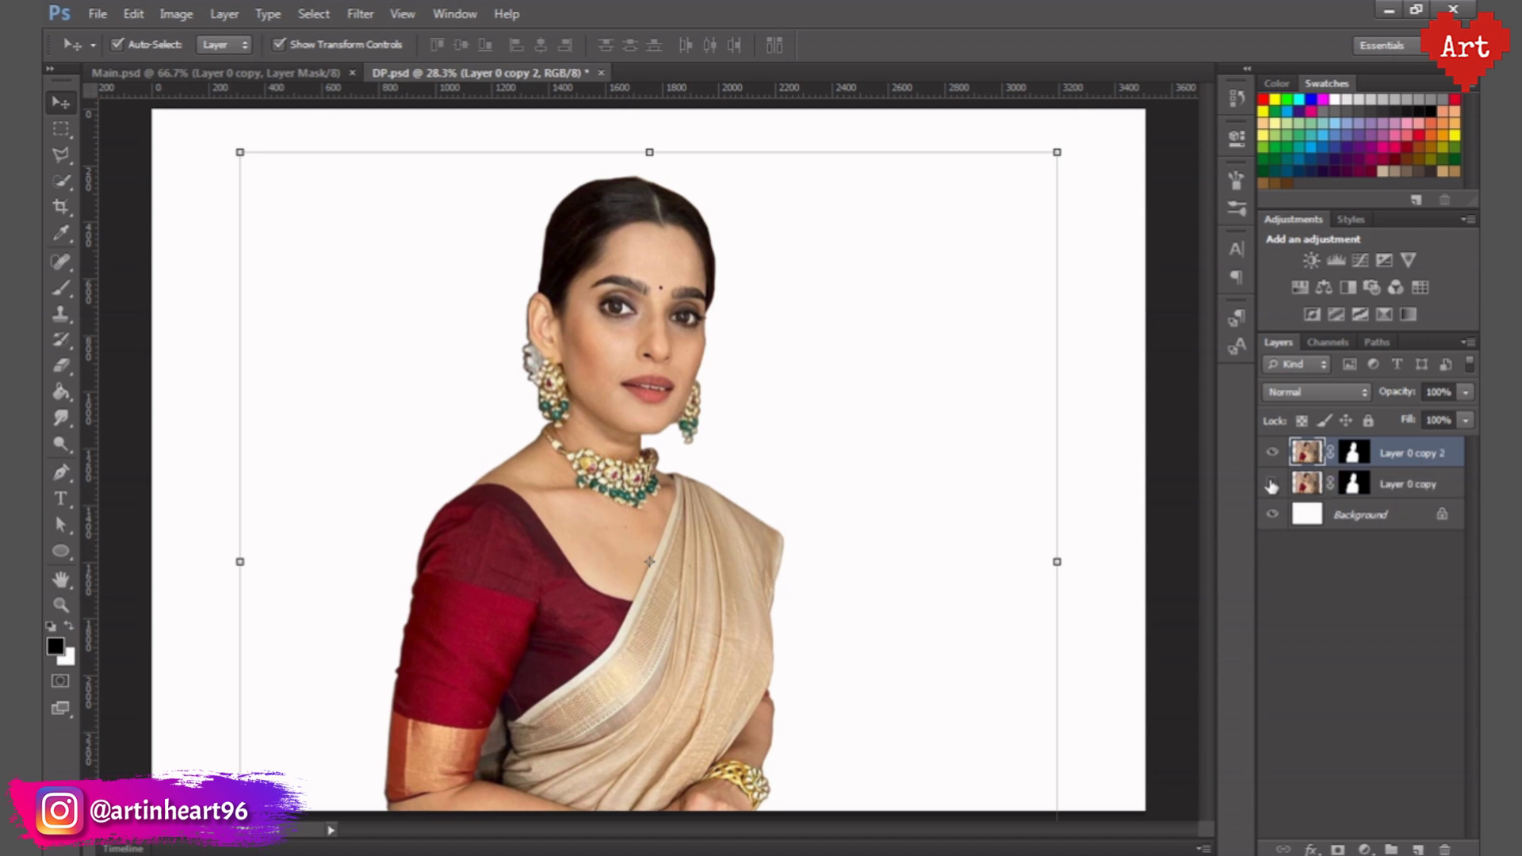
{"action": "right_click", "coordinate": [1354, 452]}
{"action": "left_click", "coordinate": [1321, 519]}
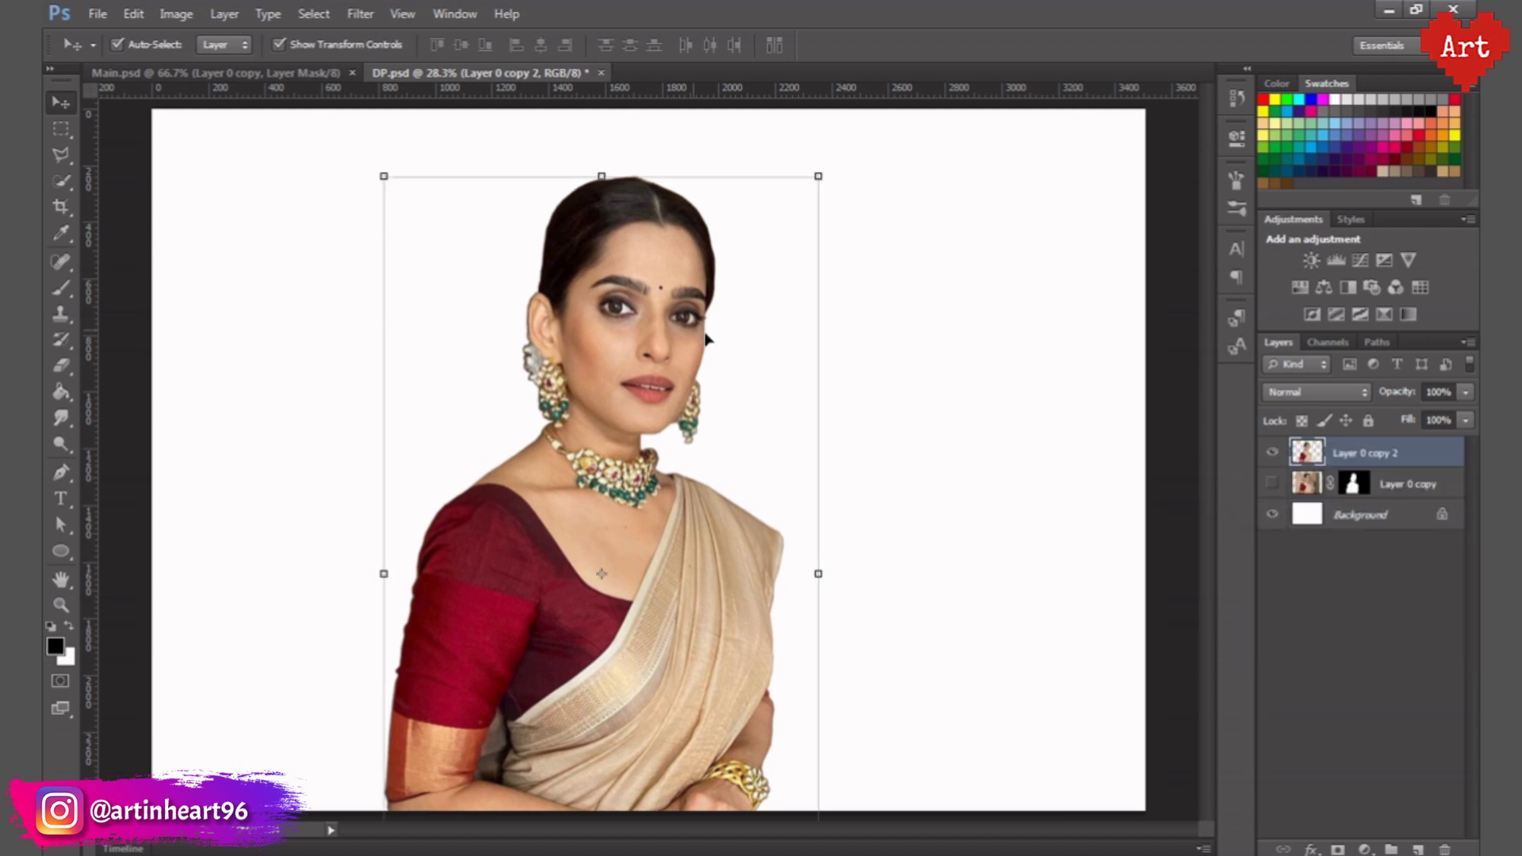
- Apply Unsharp Mask with radius 2 pixels and amount 155% to the portrait
{"action": "left_click", "coordinate": [347, 16]}
{"action": "left_click", "coordinate": [658, 390]}
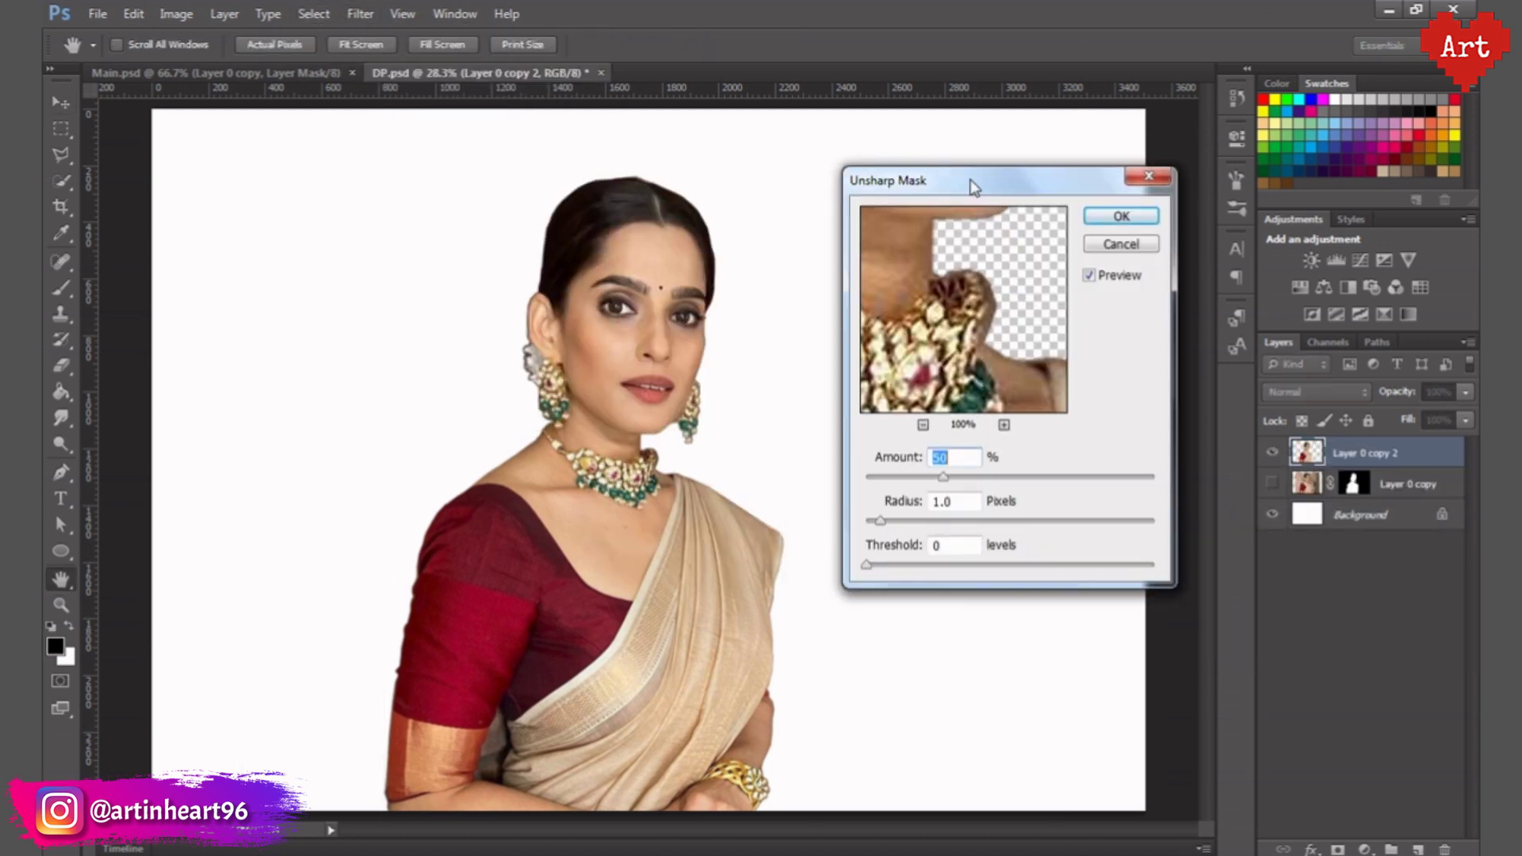
{"action": "key", "text": "ctrl+plus"}
{"action": "key", "text": "ctrl+plus"}
{"action": "key", "text": "ctrl+plus"}
{"action": "key", "text": "ctrl+plus"}
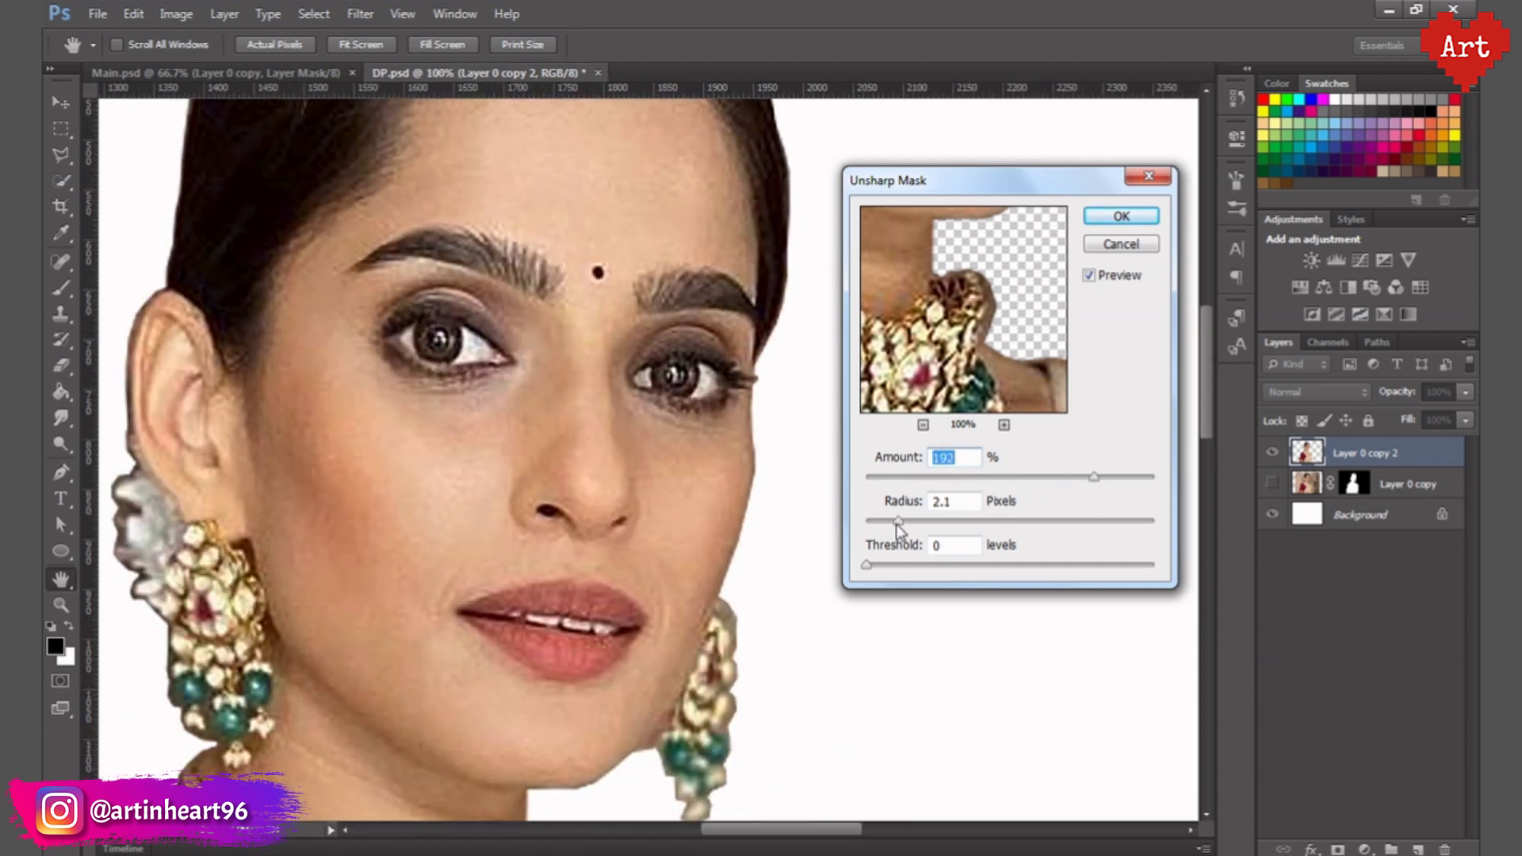
{"action": "mouse_move", "coordinate": [926, 521]}
{"action": "left_mouse_down"}
{"action": "mouse_move", "coordinate": [985, 523]}
{"action": "mouse_move", "coordinate": [918, 536]}
{"action": "left_mouse_up"}
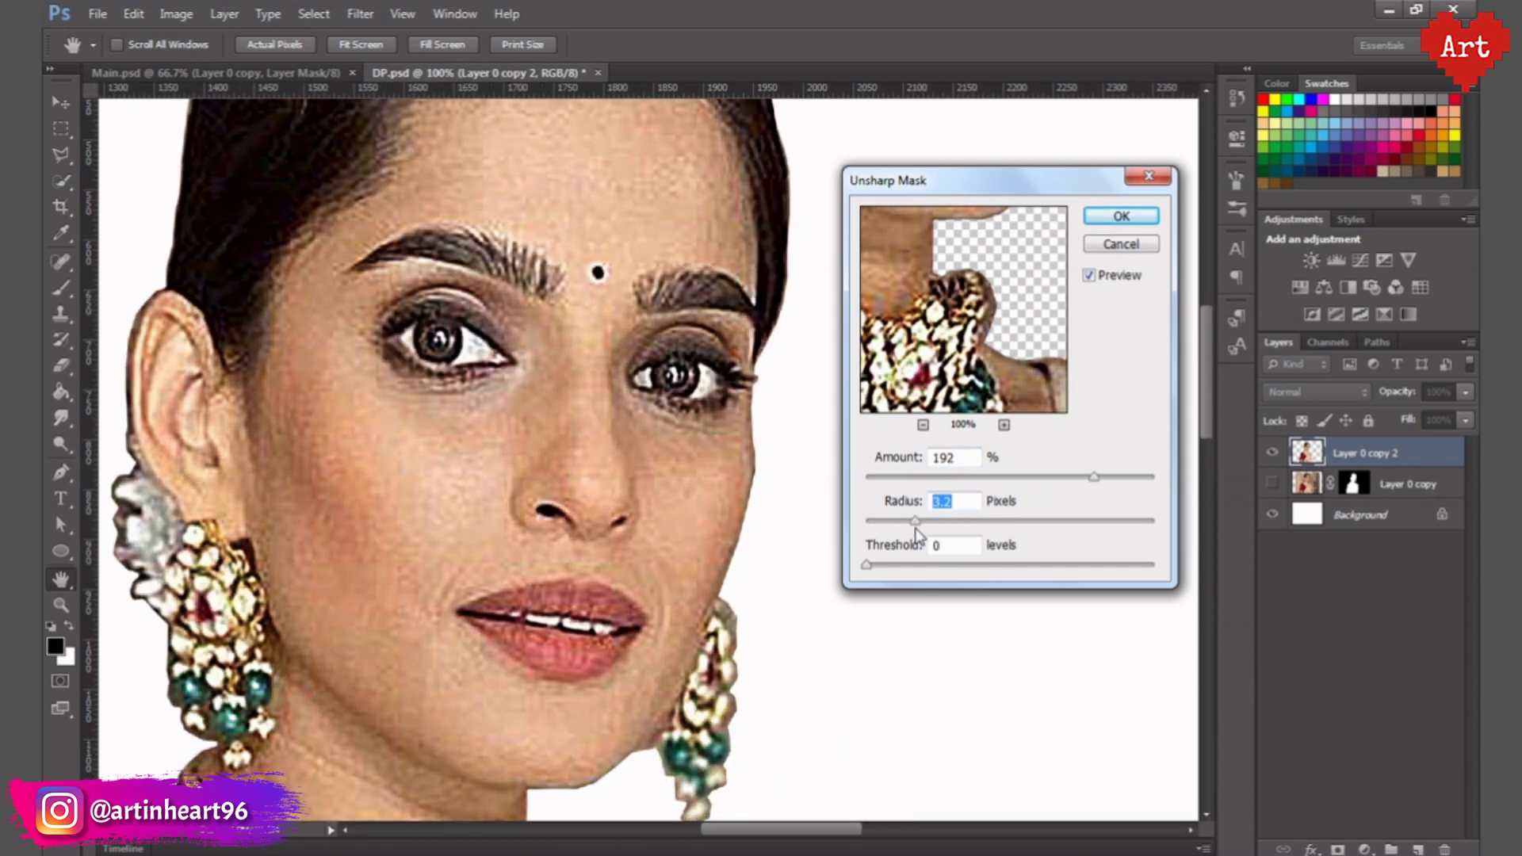
{"action": "type", "text": "2"}
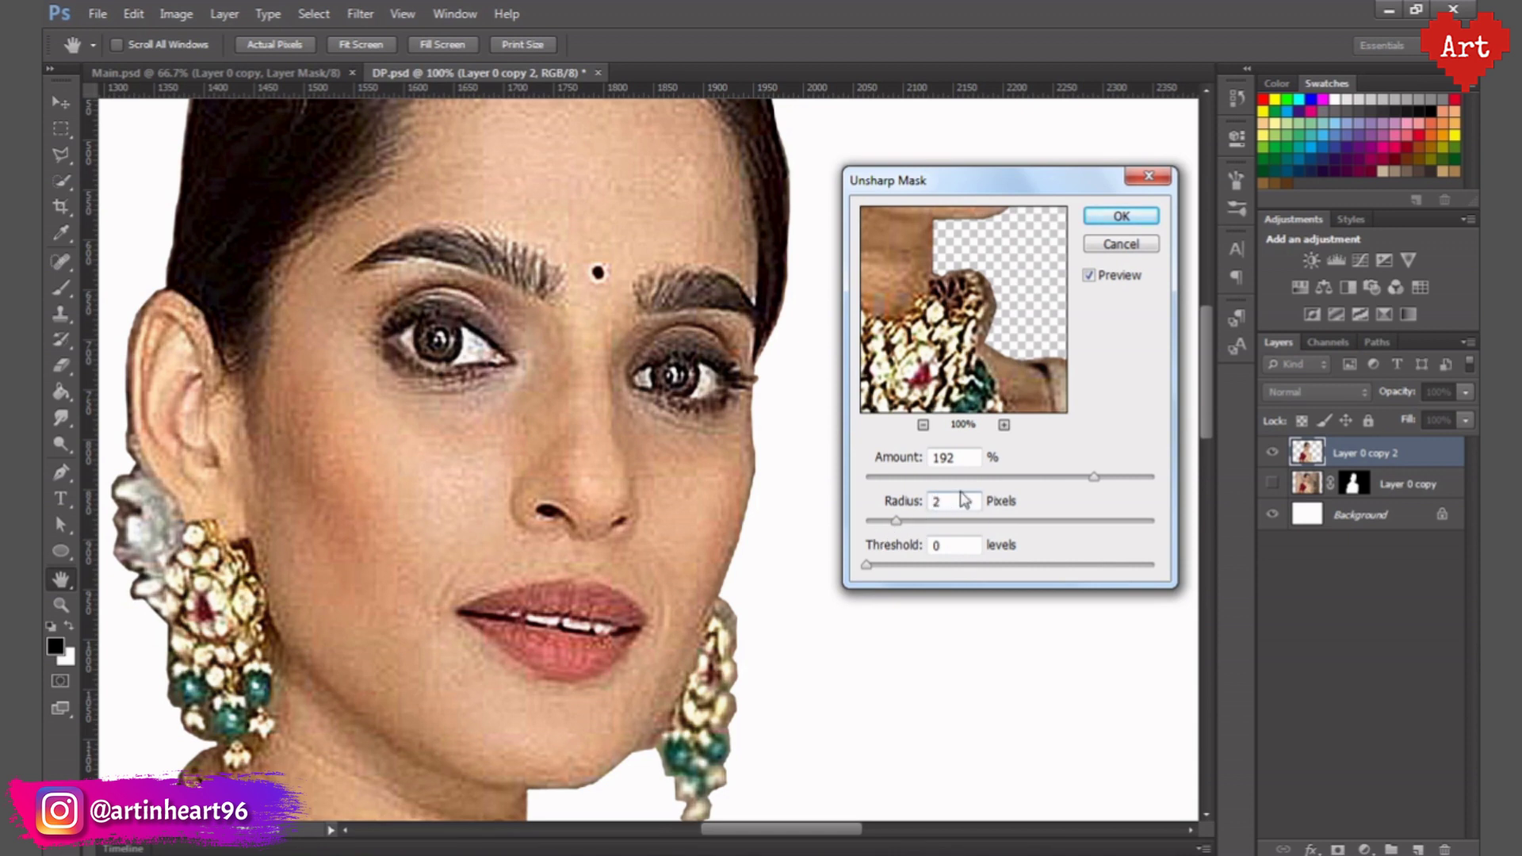
{"action": "mouse_move", "coordinate": [1095, 476]}
{"action": "left_mouse_down"}
{"action": "mouse_move", "coordinate": [1037, 477]}
{"action": "mouse_move", "coordinate": [1065, 476]}
{"action": "left_mouse_up"}
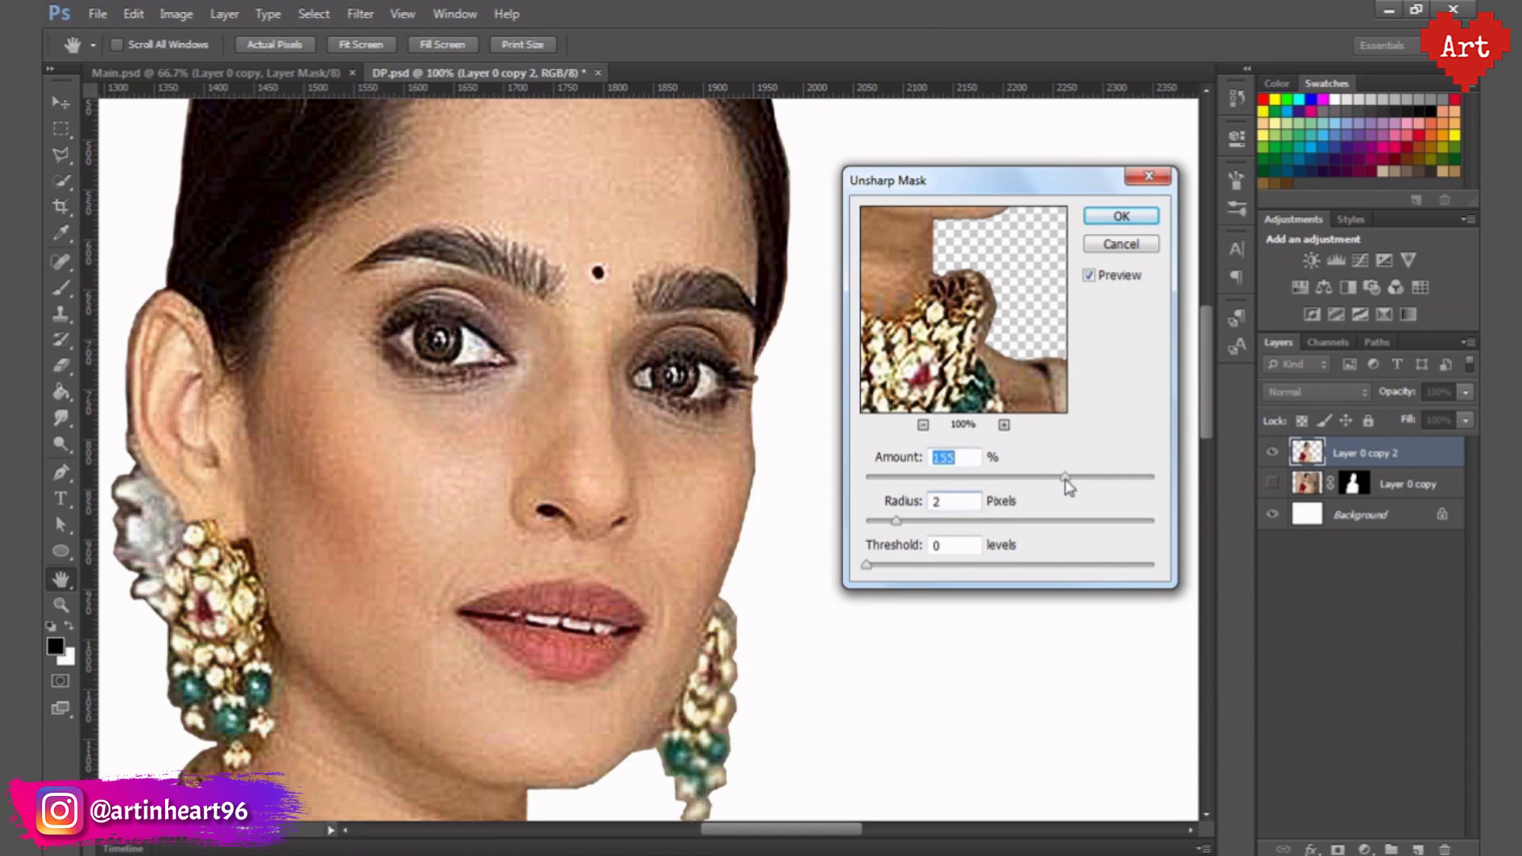
{"action": "left_click", "coordinate": [1121, 216]}
{"action": "key", "text": "v"}
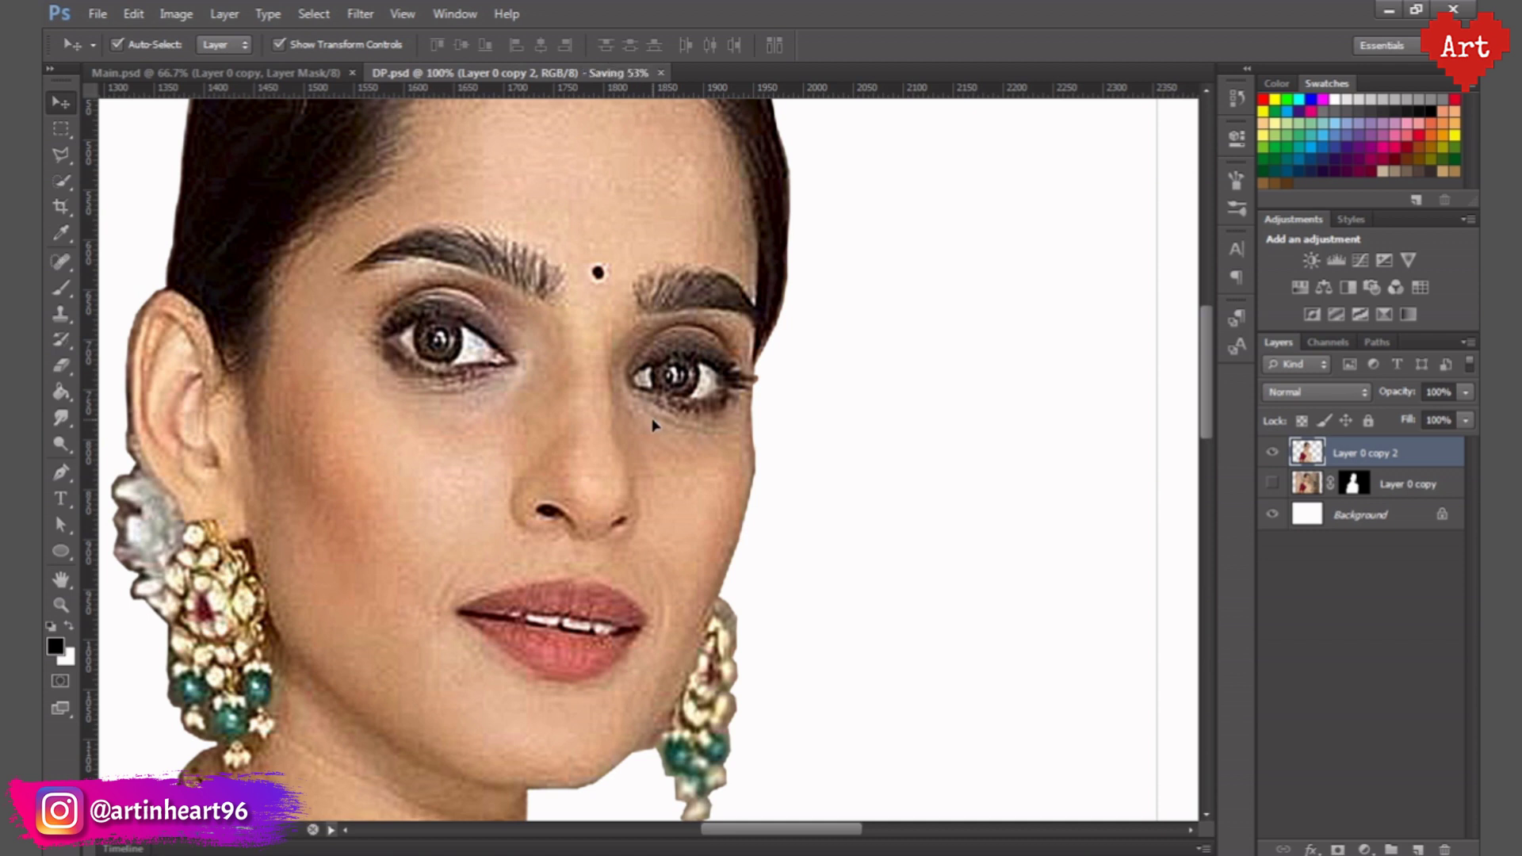
{"action": "mouse_move", "coordinate": [645, 402]}
{"action": "left_mouse_down"}
{"action": "mouse_move", "coordinate": [648, 451]}
{"action": "mouse_move", "coordinate": [693, 481]}
{"action": "left_mouse_up"}
- Duplicate the sharpened layer and set up the Smudge tool at 10% strength
{"action": "key", "text": "ctrl+j"}
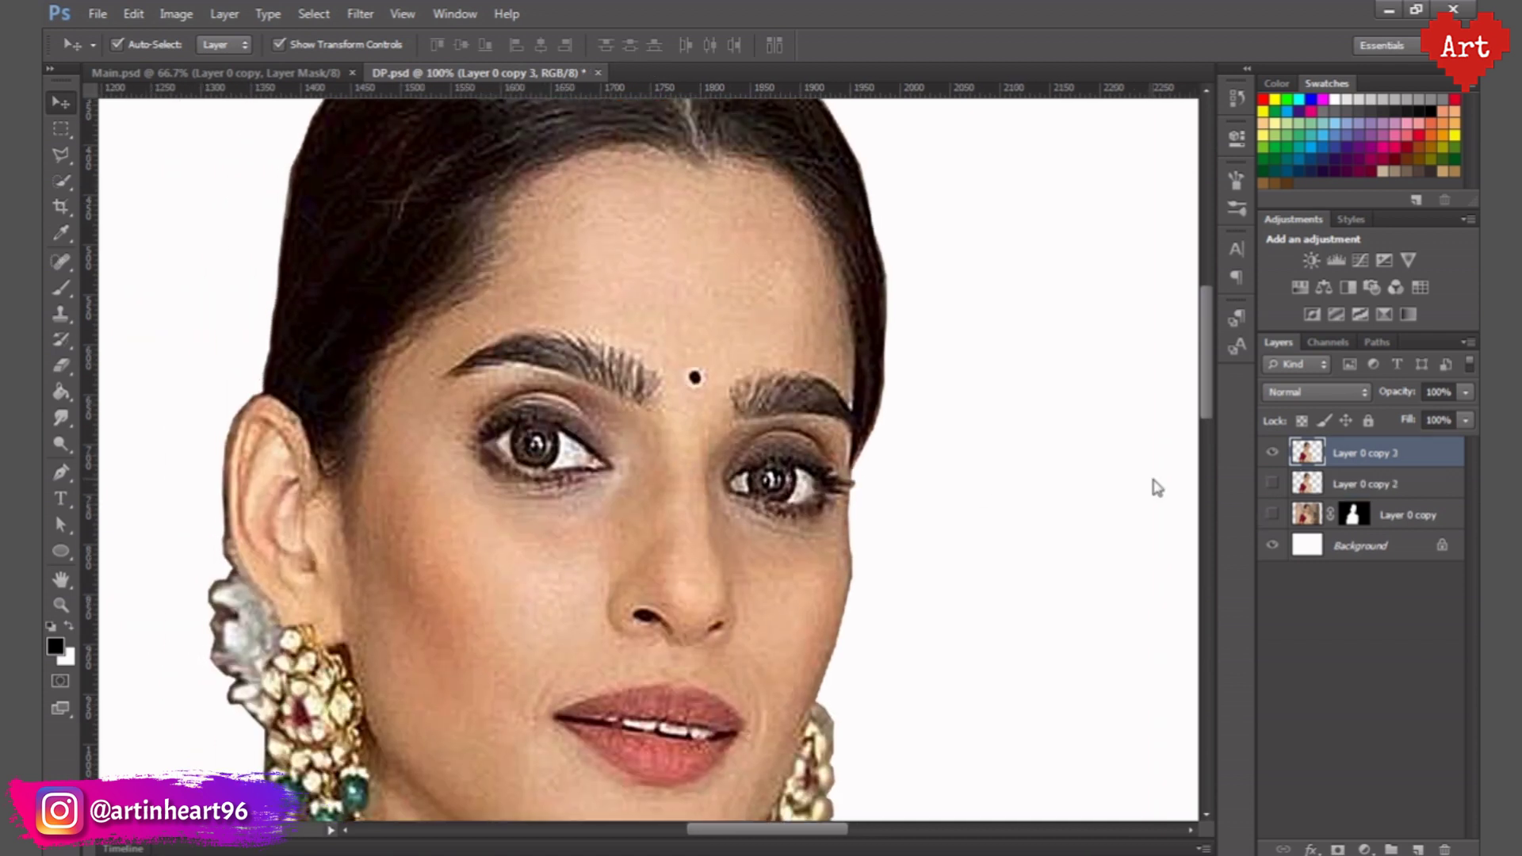
{"action": "left_click", "coordinate": [63, 417]}
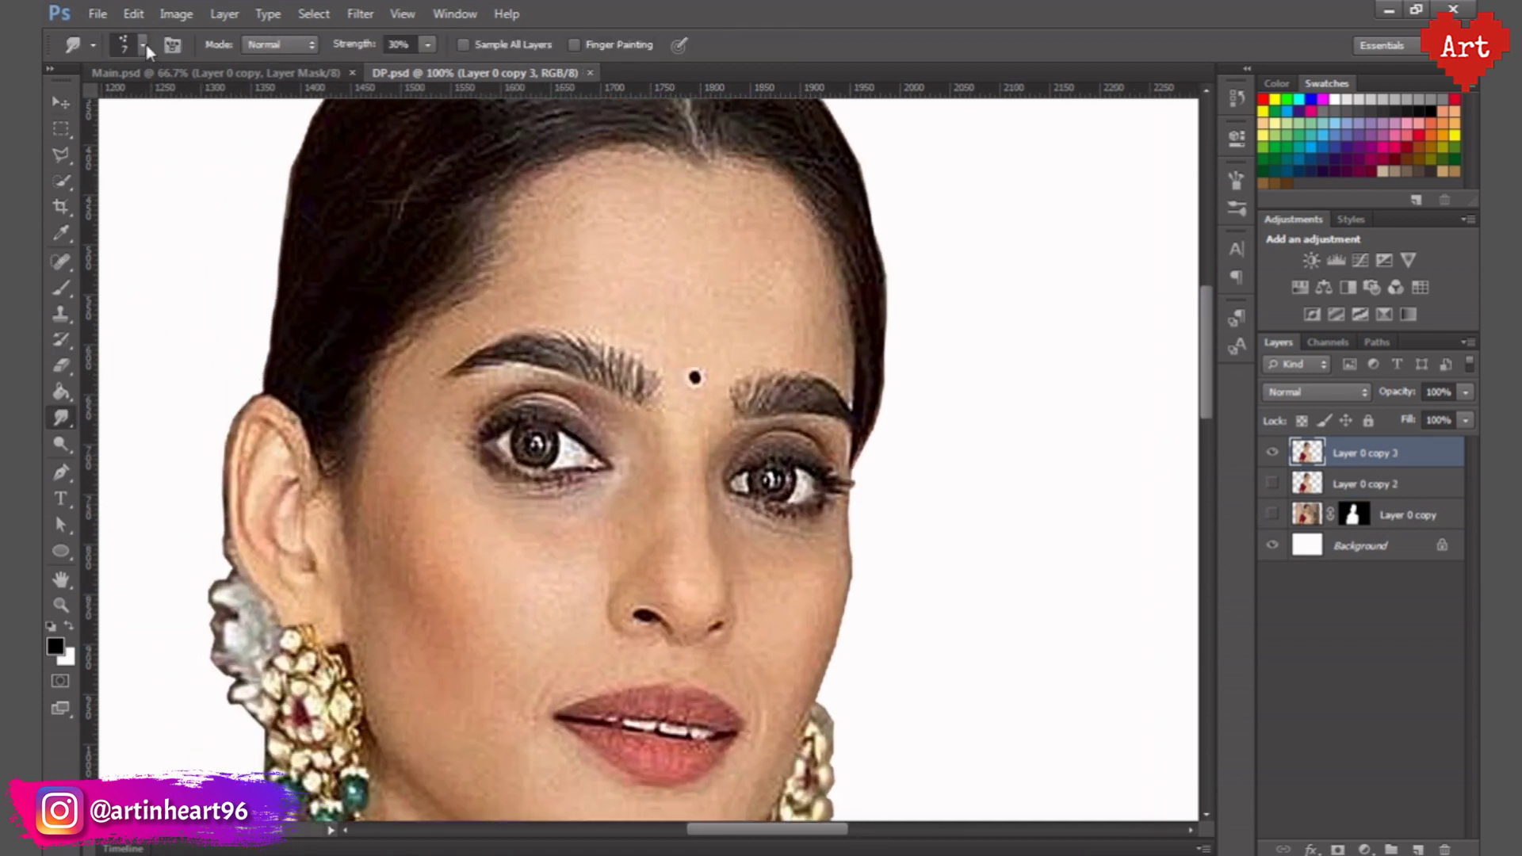
{"action": "left_click", "coordinate": [144, 44]}
{"action": "double_click", "coordinate": [87, 202]}
{"action": "left_click", "coordinate": [1238, 138]}
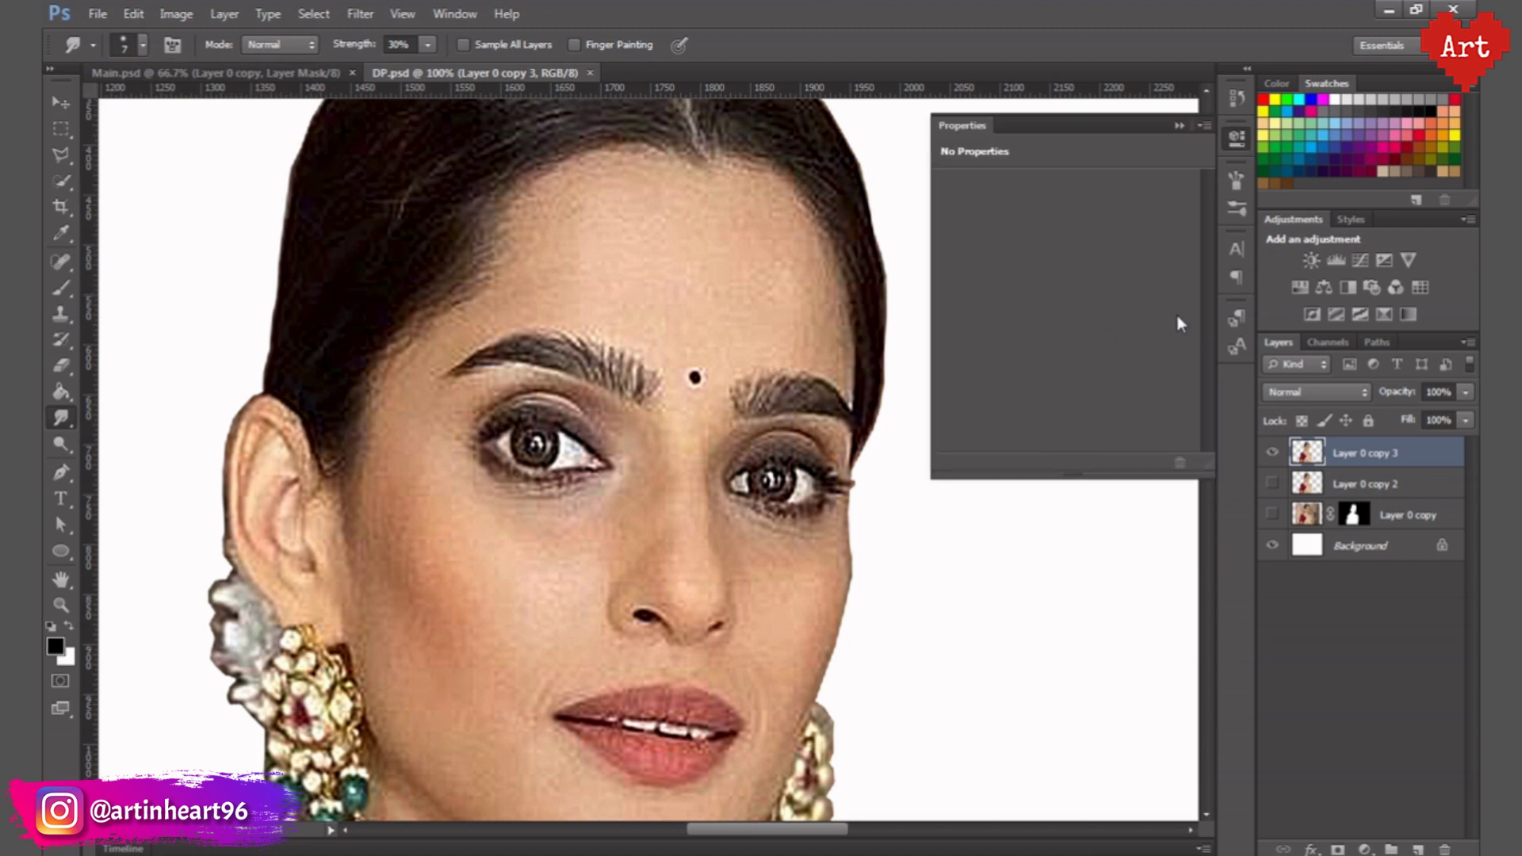
{"action": "left_click", "coordinate": [1238, 182]}
{"action": "left_click", "coordinate": [1237, 181]}
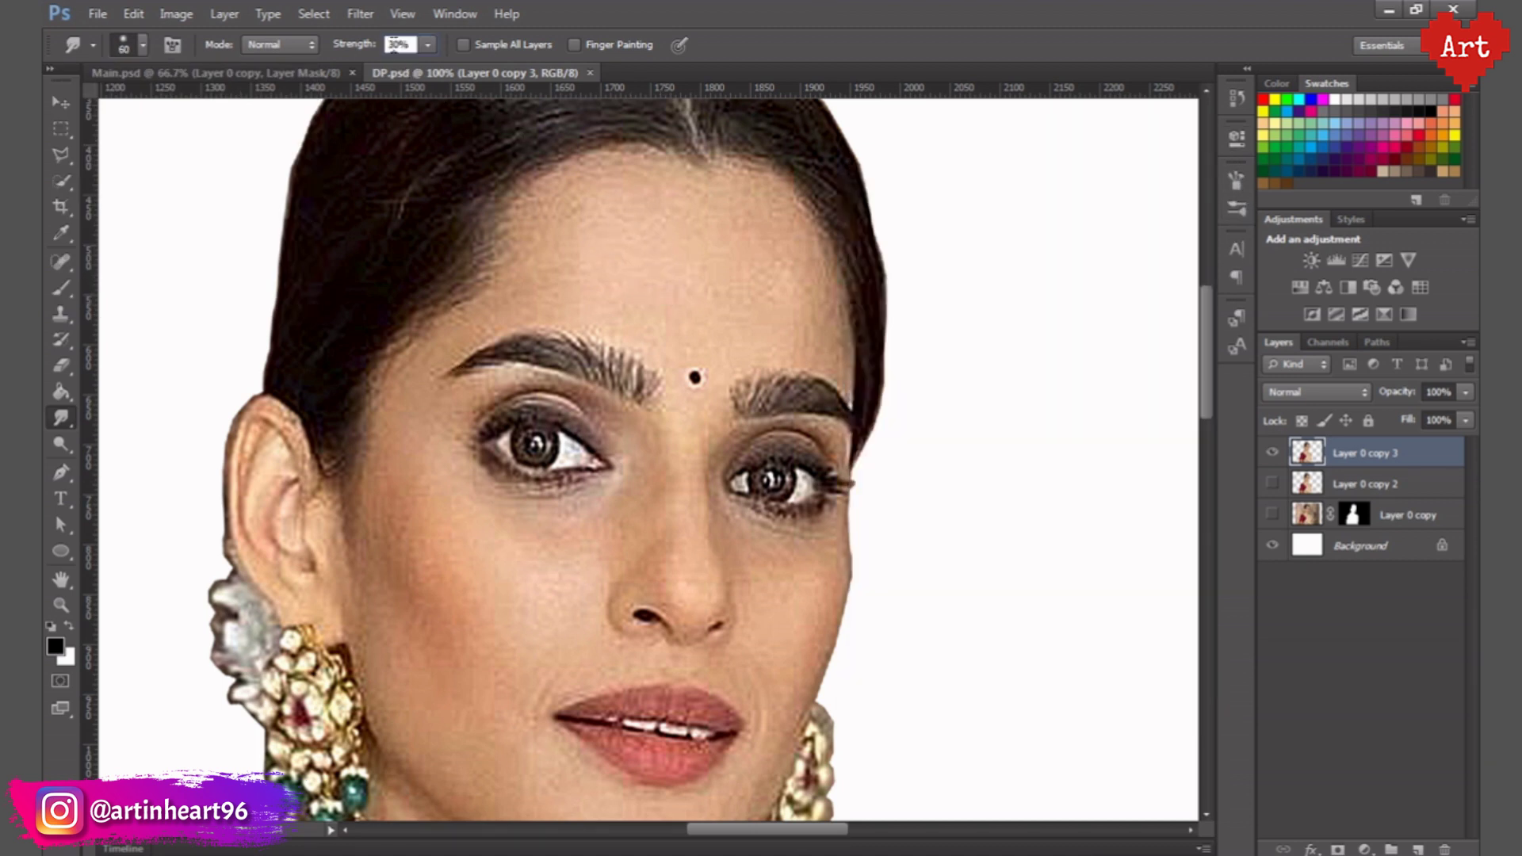
{"action": "type", "text": "510"}
{"action": "key", "text": "Return"}
- Smudge the forehead skin smooth at 200% zoom, brush around 40–60
{"action": "left_click", "coordinate": [608, 184], "text": "ctrl"}
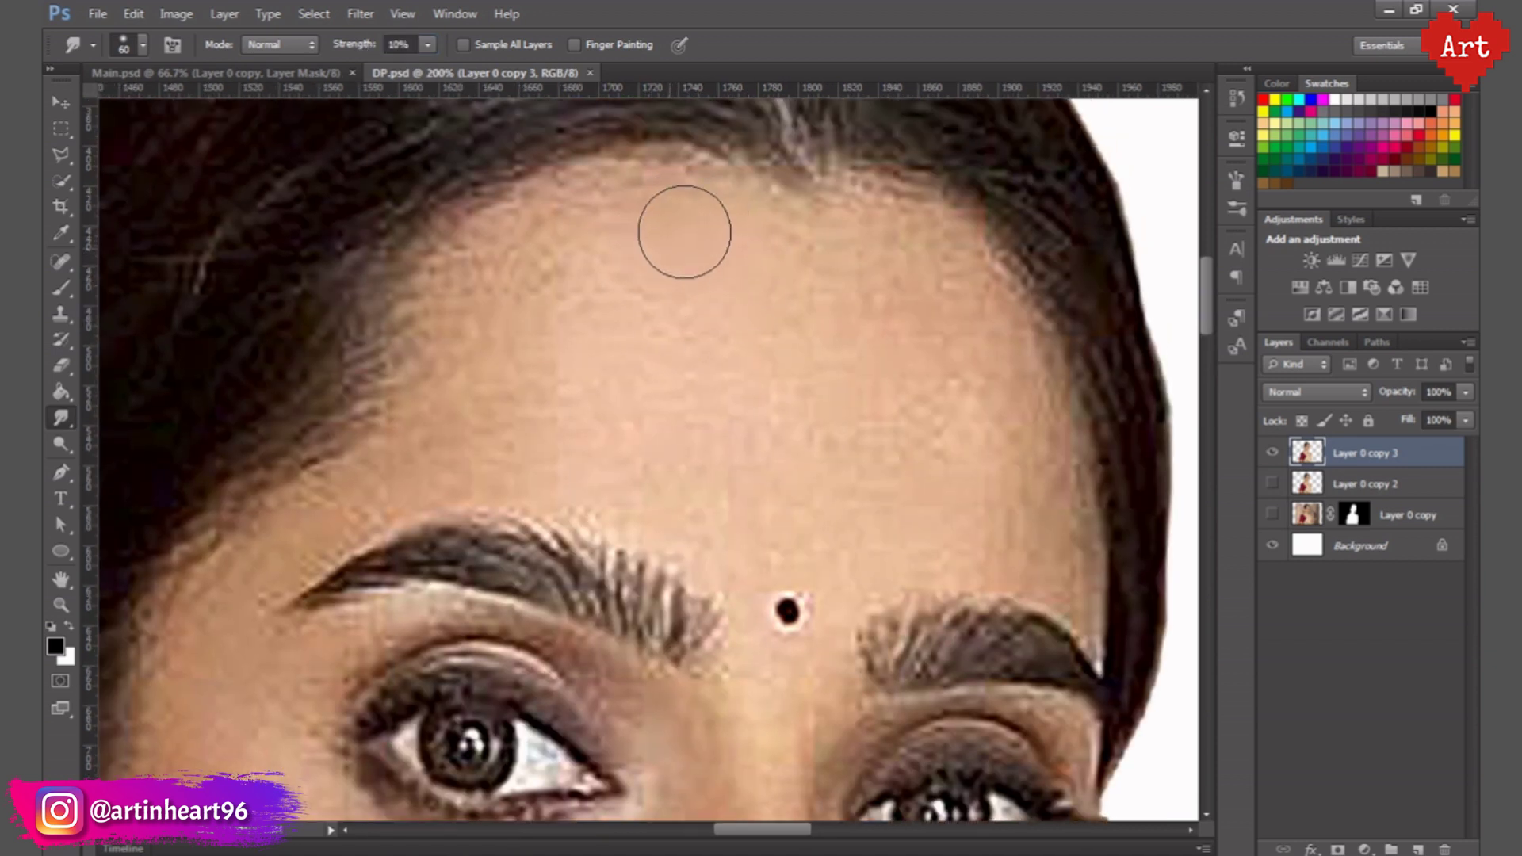
{"action": "left_click_drag", "start_coordinate": [616, 228], "coordinate": [486, 286]}
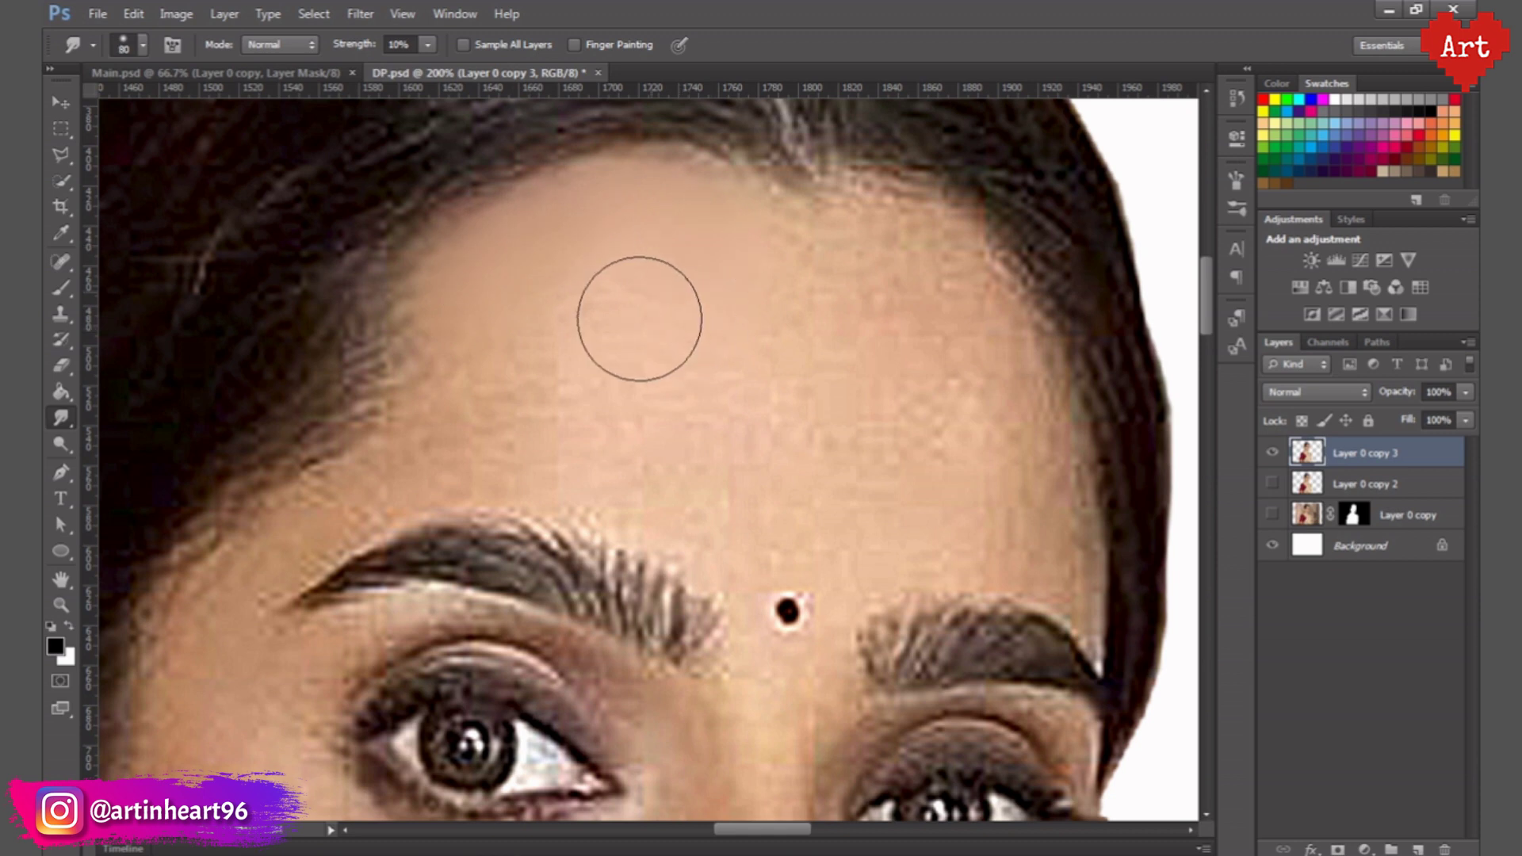
{"action": "key", "text": "bracketleft"}
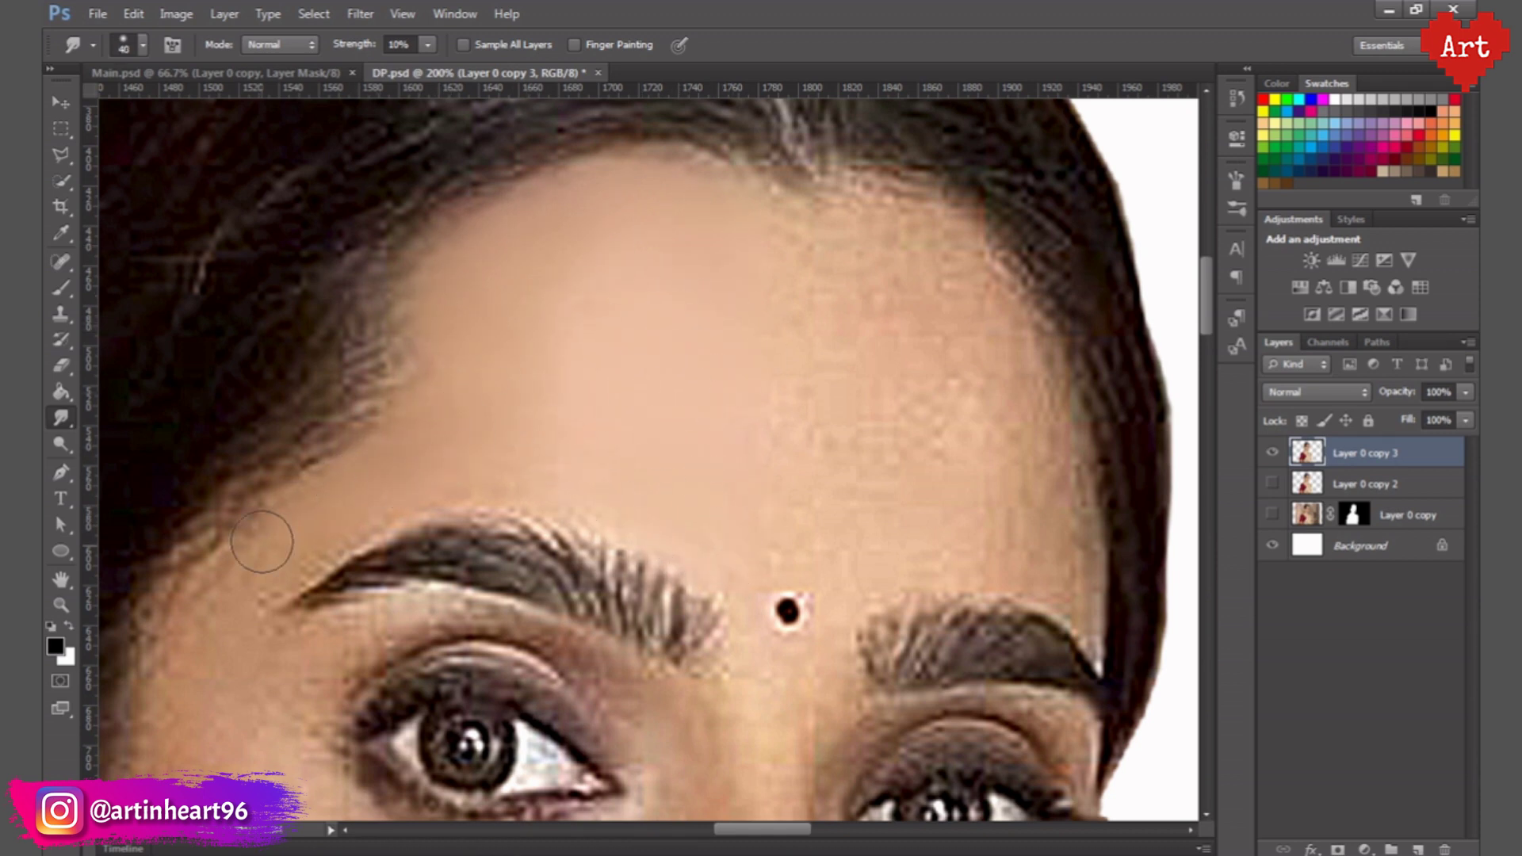
{"action": "key", "text": "bracketright"}
{"action": "key", "text": "bracketright"}
{"action": "key", "text": "bracketright"}
{"action": "mouse_move", "coordinate": [897, 486]}
{"action": "left_mouse_down"}
{"action": "mouse_move", "coordinate": [975, 340]}
{"action": "mouse_move", "coordinate": [1036, 458]}
{"action": "left_mouse_up"}
{"action": "key", "text": "bracketleft"}
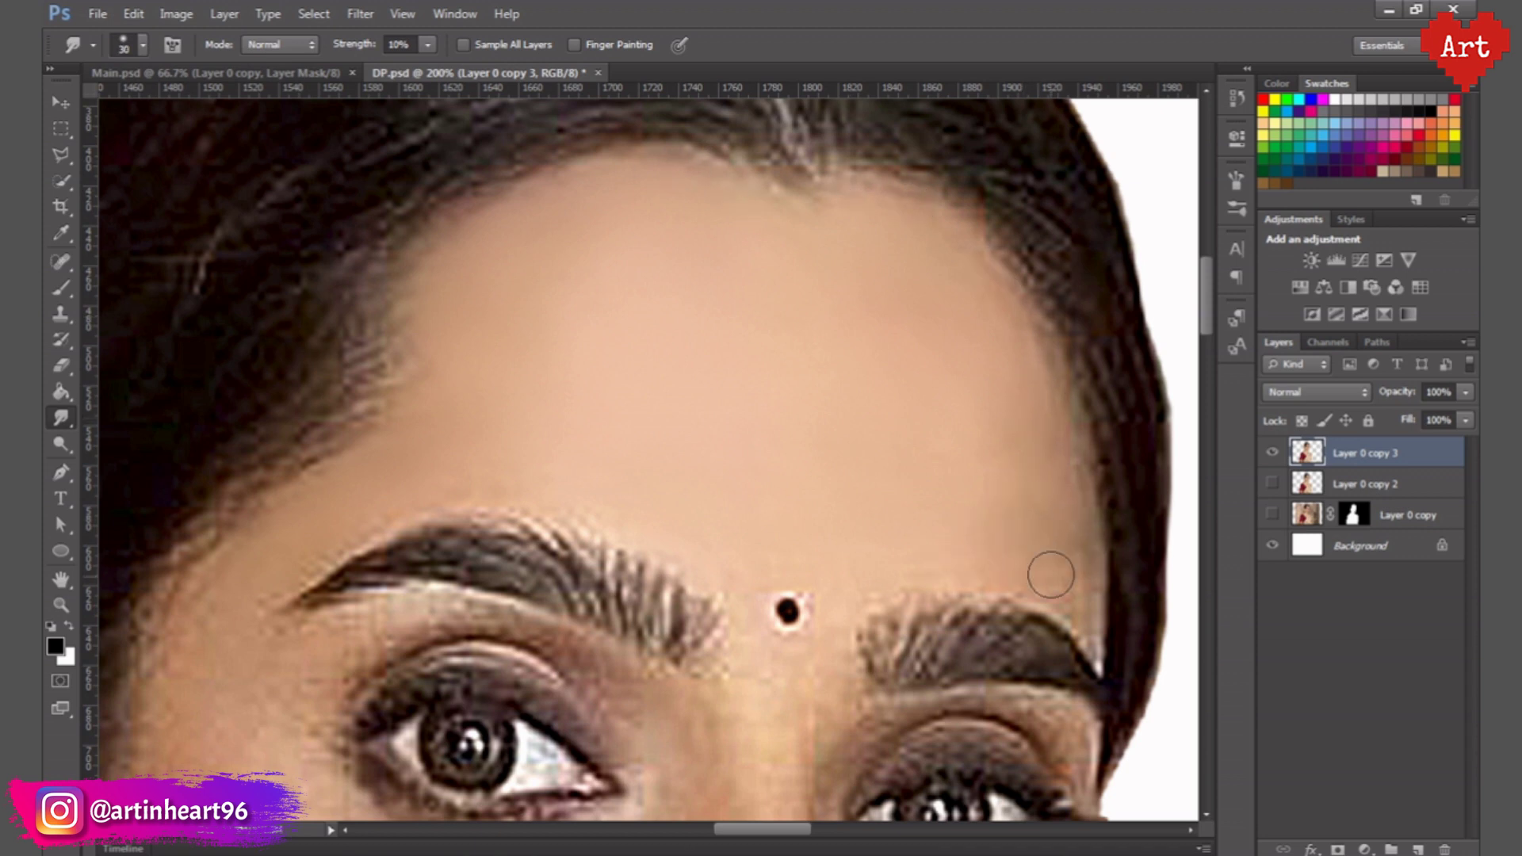
- Smooth the dark lines under the left eye
{"action": "left_click_drag", "start_coordinate": [812, 415], "coordinate": [833, 240]}
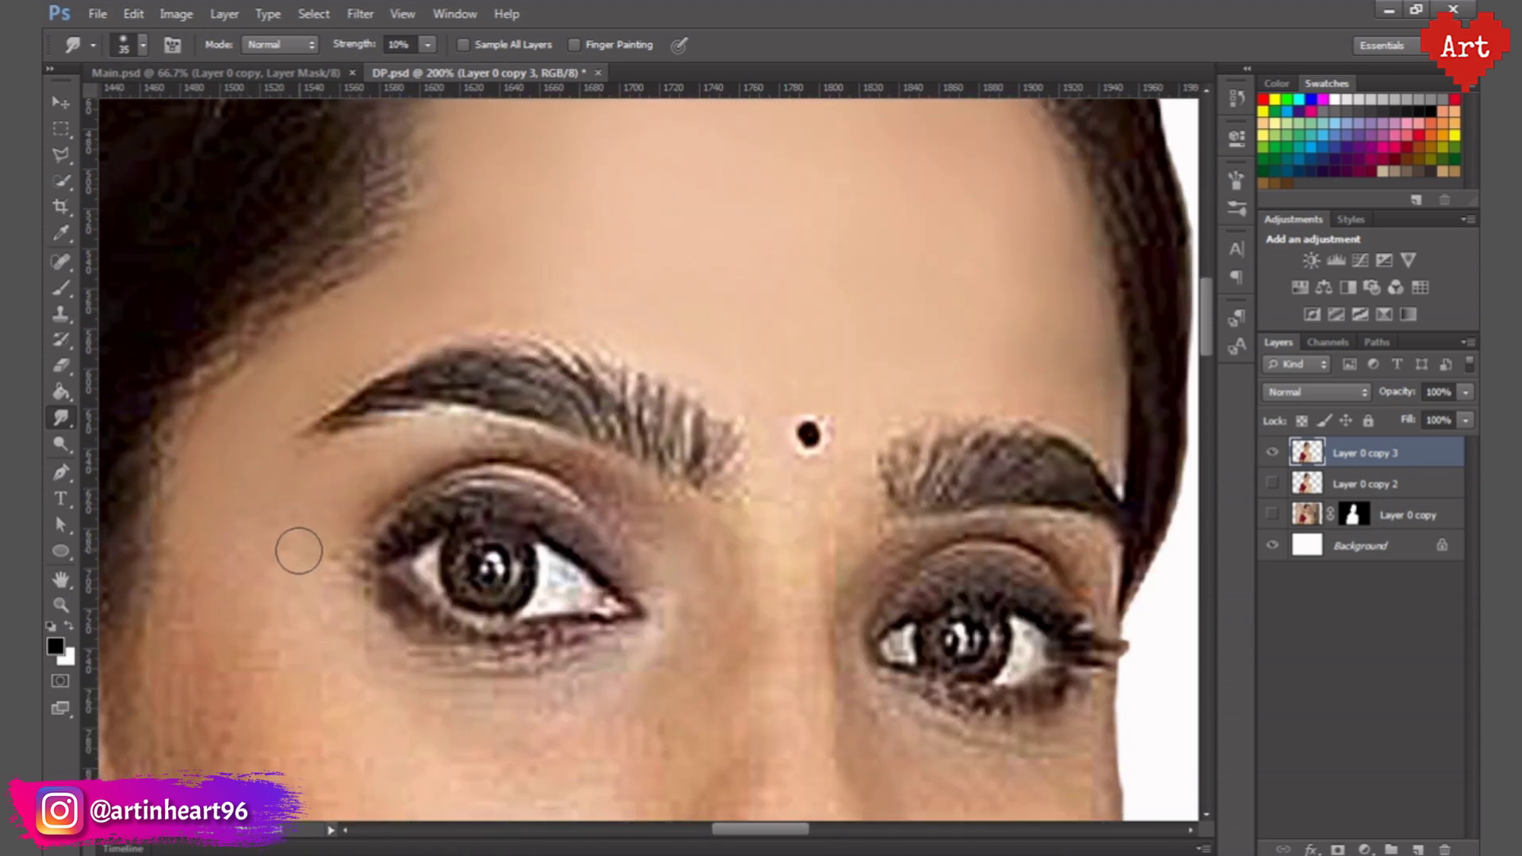
{"action": "left_click_drag", "start_coordinate": [506, 520], "coordinate": [516, 392]}
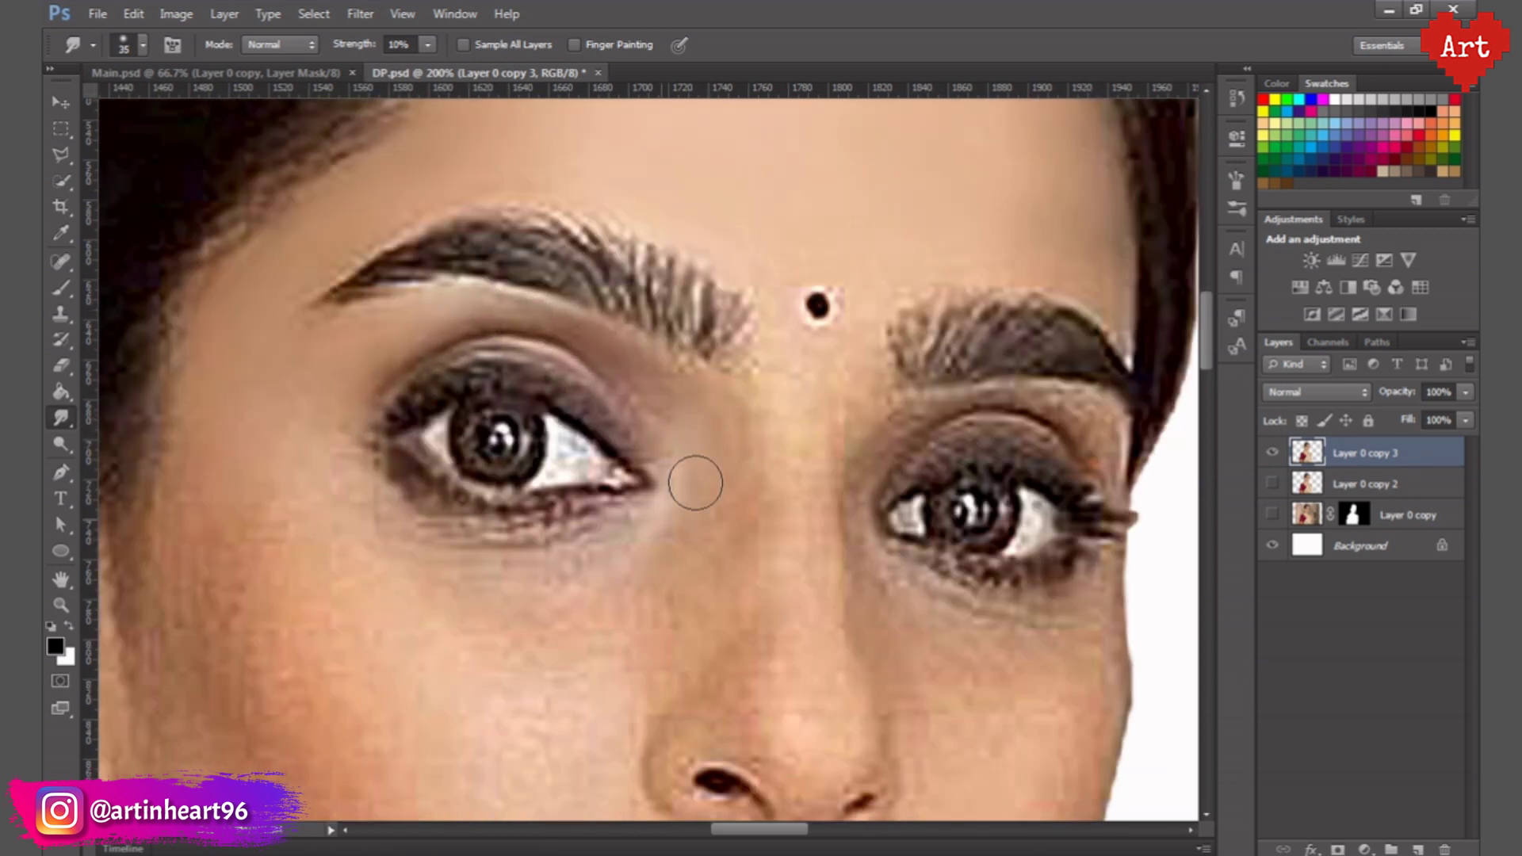
{"action": "mouse_move", "coordinate": [712, 509]}
{"action": "left_mouse_down"}
{"action": "mouse_move", "coordinate": [459, 527]}
{"action": "mouse_move", "coordinate": [341, 489]}
{"action": "left_mouse_up"}
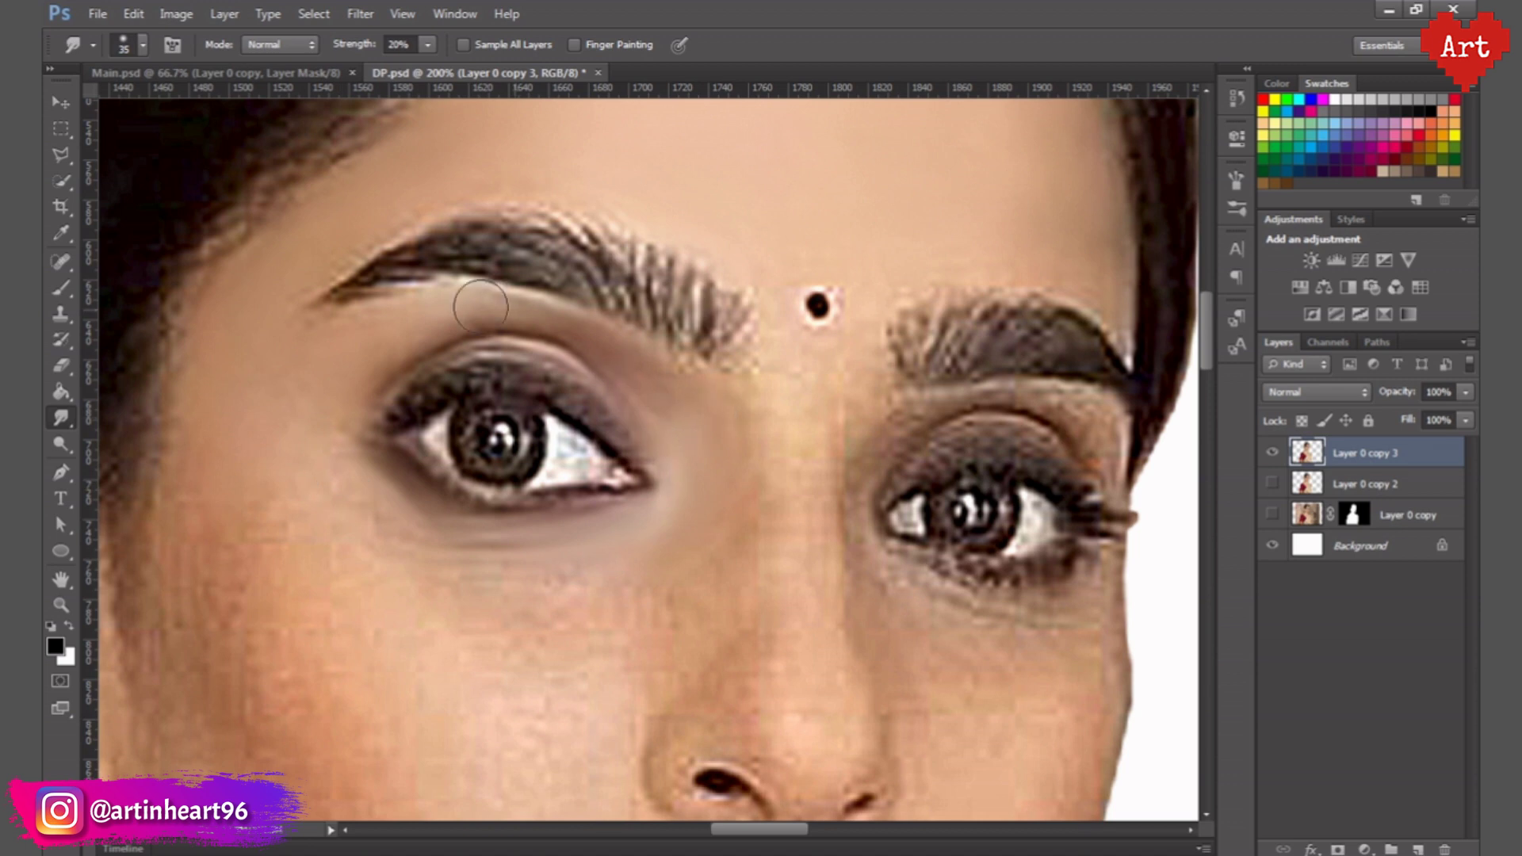
{"action": "scroll", "coordinate": [632, 493], "scroll_direction": "down", "scroll_amount": 2}
{"action": "key", "text": "bracketright"}
{"action": "key", "text": "bracketright"}
{"action": "key", "text": "bracketright"}
{"action": "mouse_move", "coordinate": [761, 353]}
{"action": "left_mouse_down"}
{"action": "mouse_move", "coordinate": [521, 397]}
{"action": "mouse_move", "coordinate": [767, 364]}
{"action": "left_mouse_up"}
{"action": "key", "text": "bracketleft"}
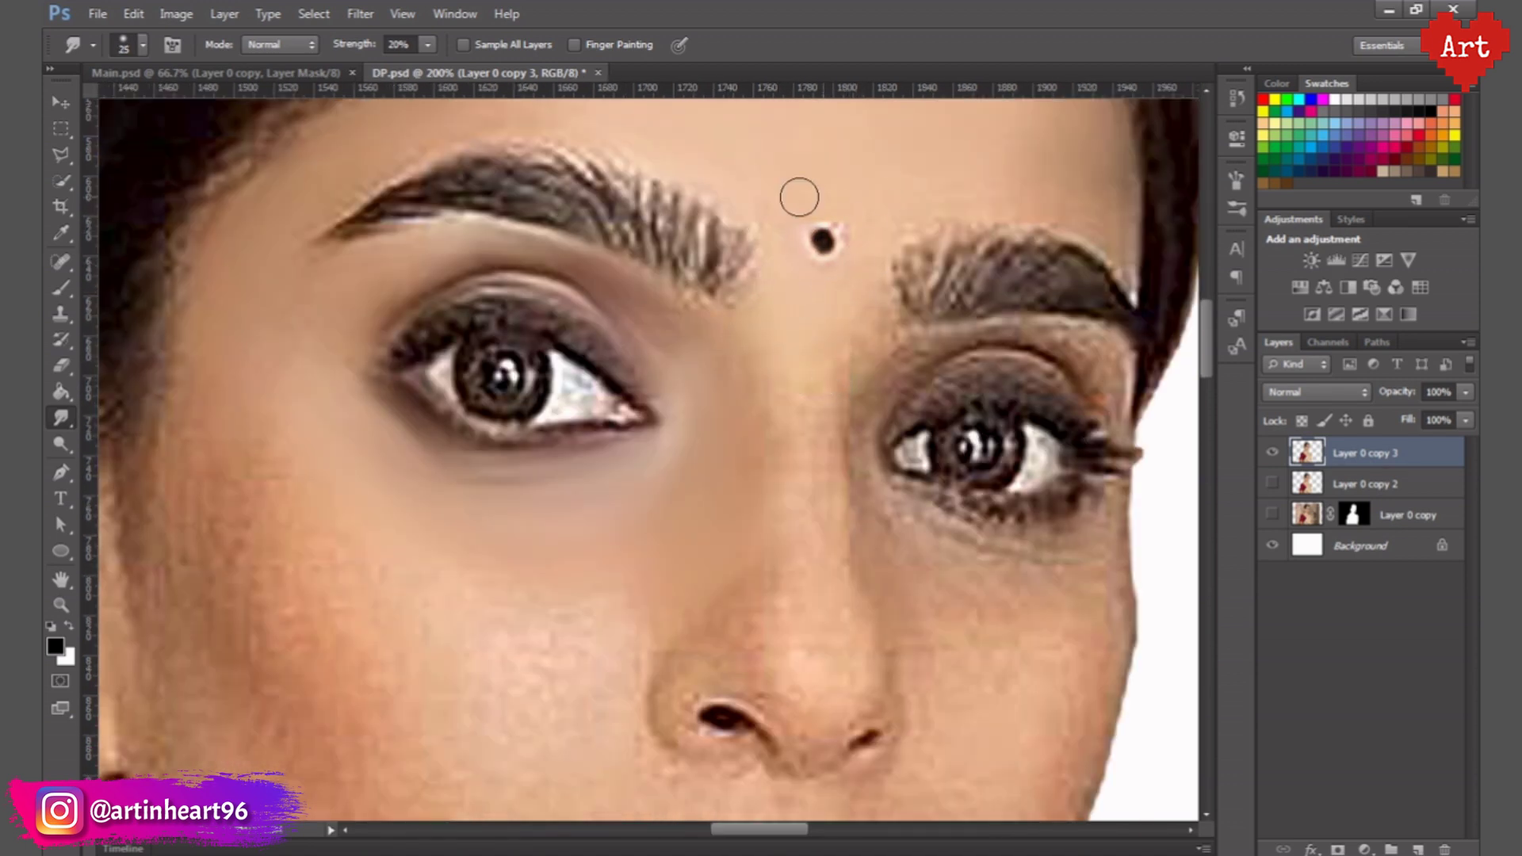
- Smooth the cheek and the skin under the right eye
{"action": "left_click_drag", "start_coordinate": [324, 635], "coordinate": [355, 511]}
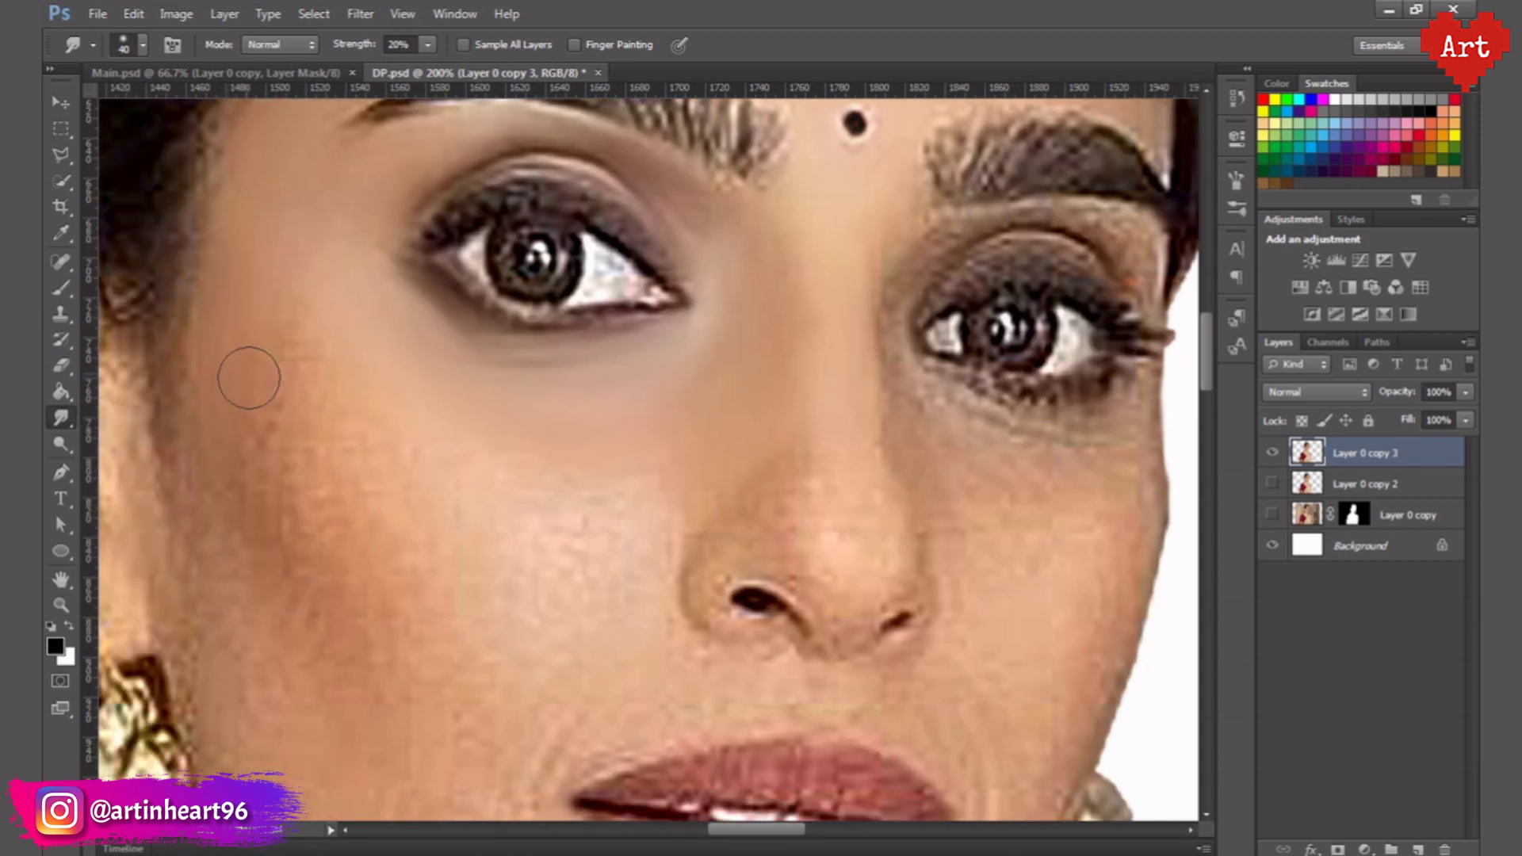
{"action": "key", "text": "bracketright"}
{"action": "key", "text": "bracketright"}
{"action": "key", "text": "bracketright"}
{"action": "left_click_drag", "start_coordinate": [576, 610], "coordinate": [659, 523]}
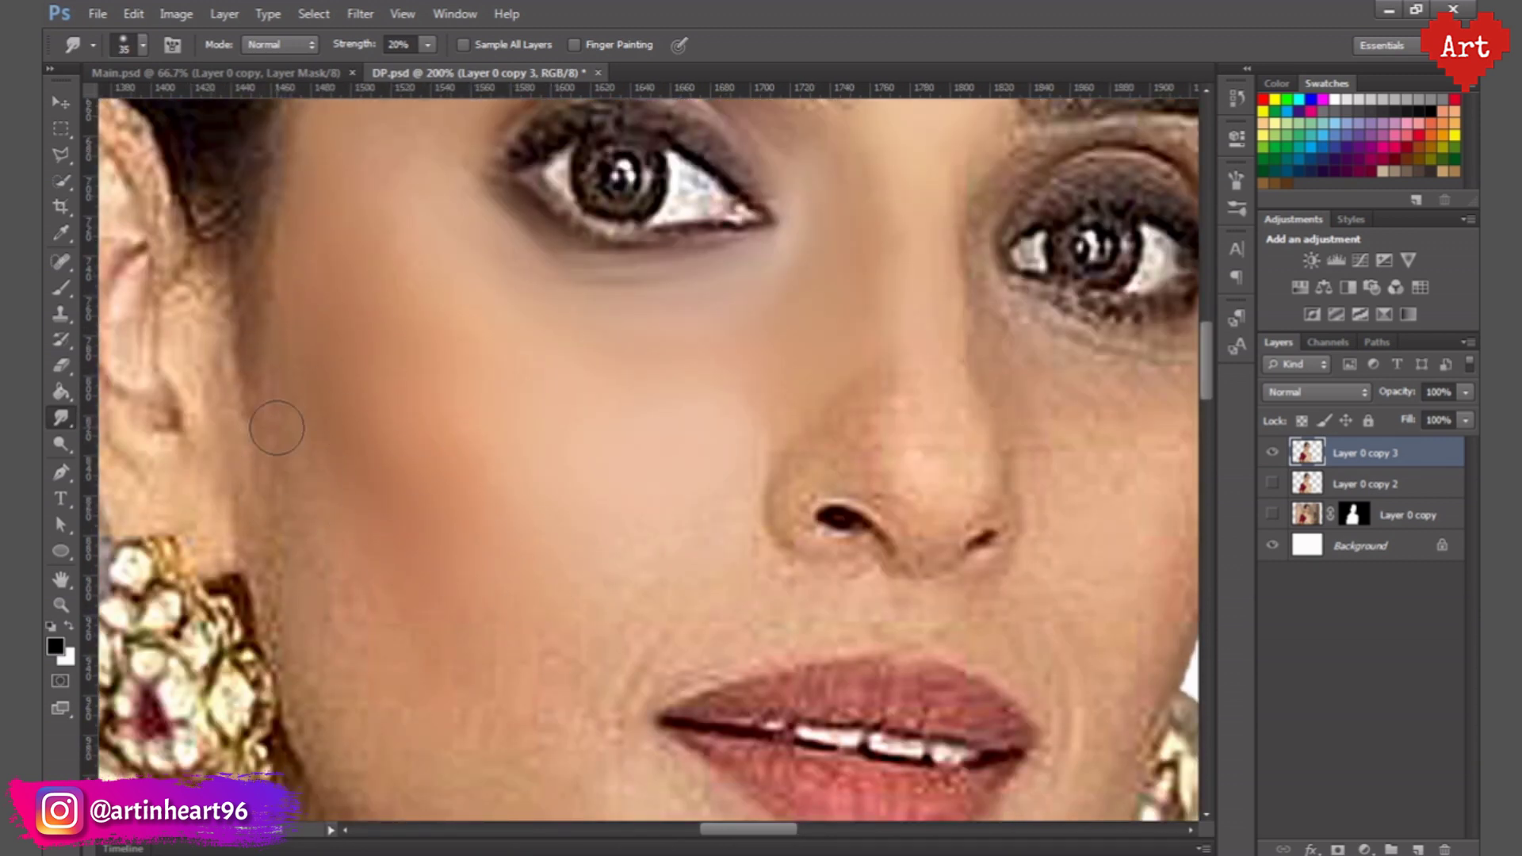
{"action": "key", "text": "bracketleft"}
{"action": "left_click_drag", "start_coordinate": [285, 624], "coordinate": [277, 490]}
{"action": "key", "text": "bracketright"}
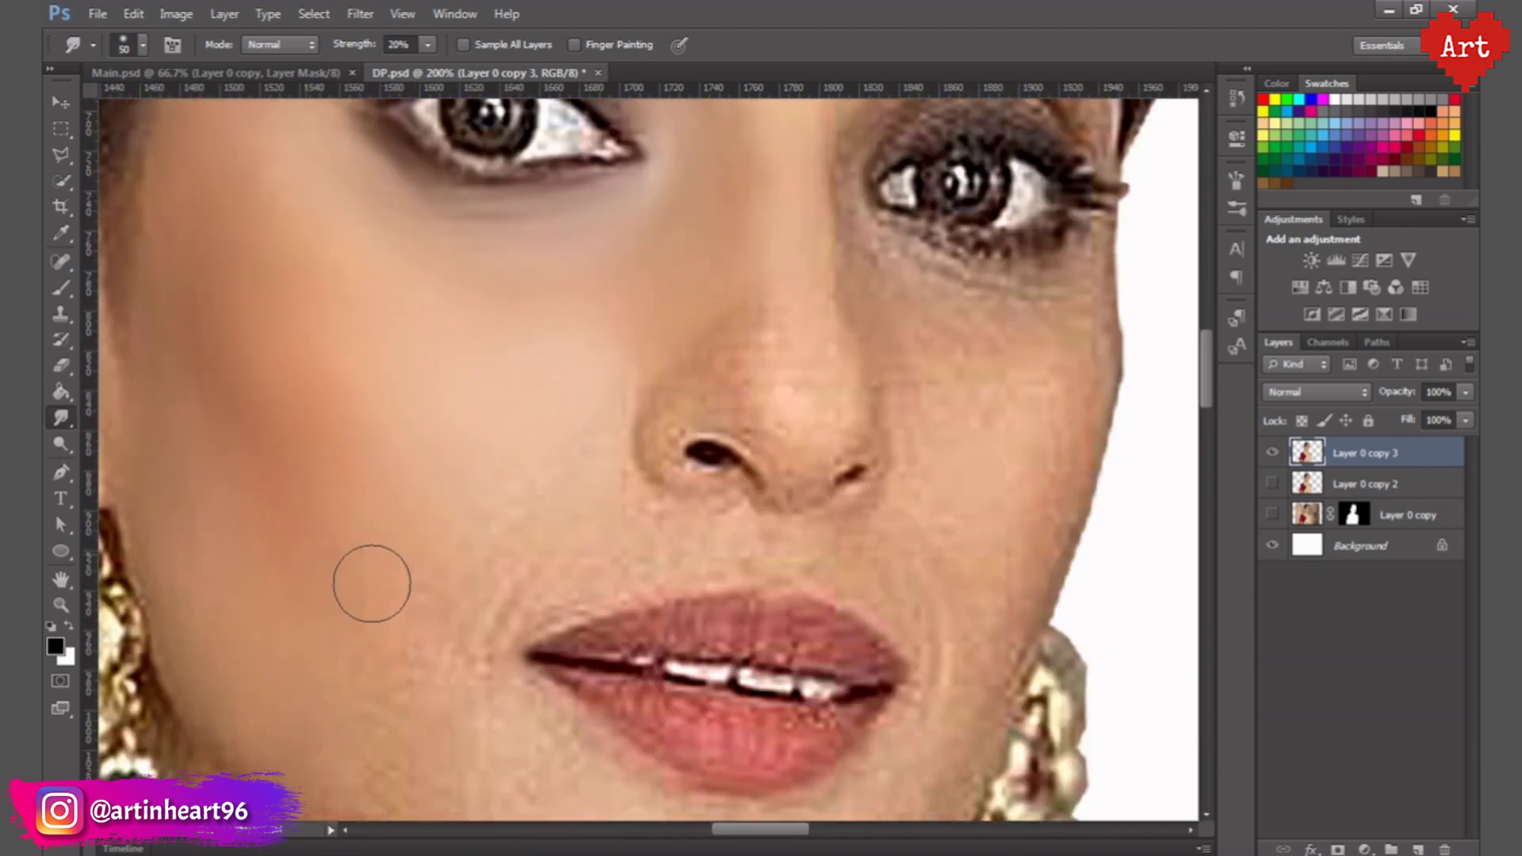
{"action": "left_click_drag", "start_coordinate": [376, 552], "coordinate": [842, 291]}
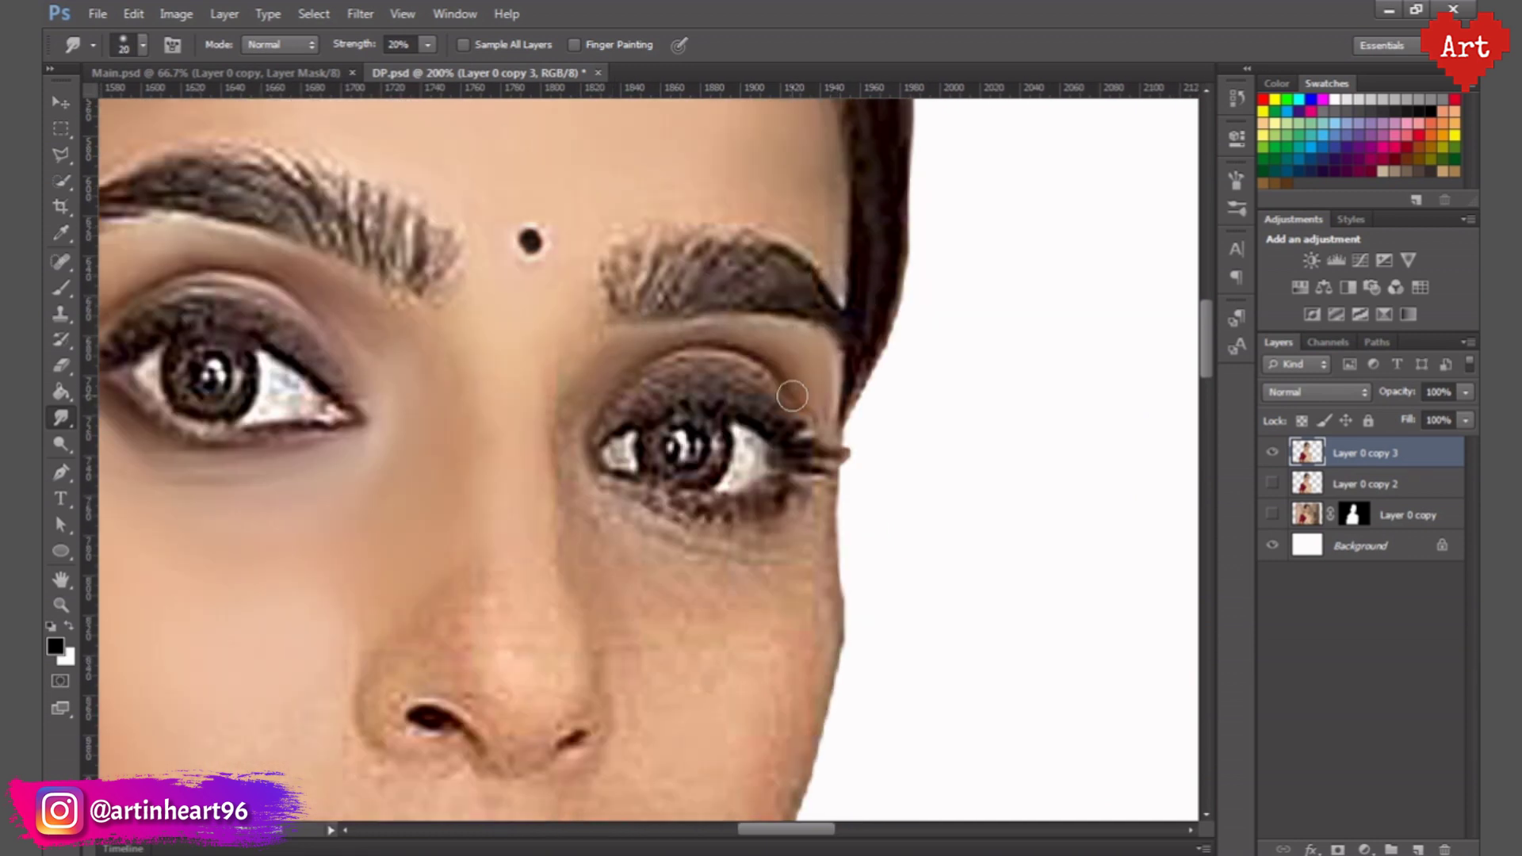
{"action": "left_click_drag", "start_coordinate": [634, 512], "coordinate": [804, 408]}
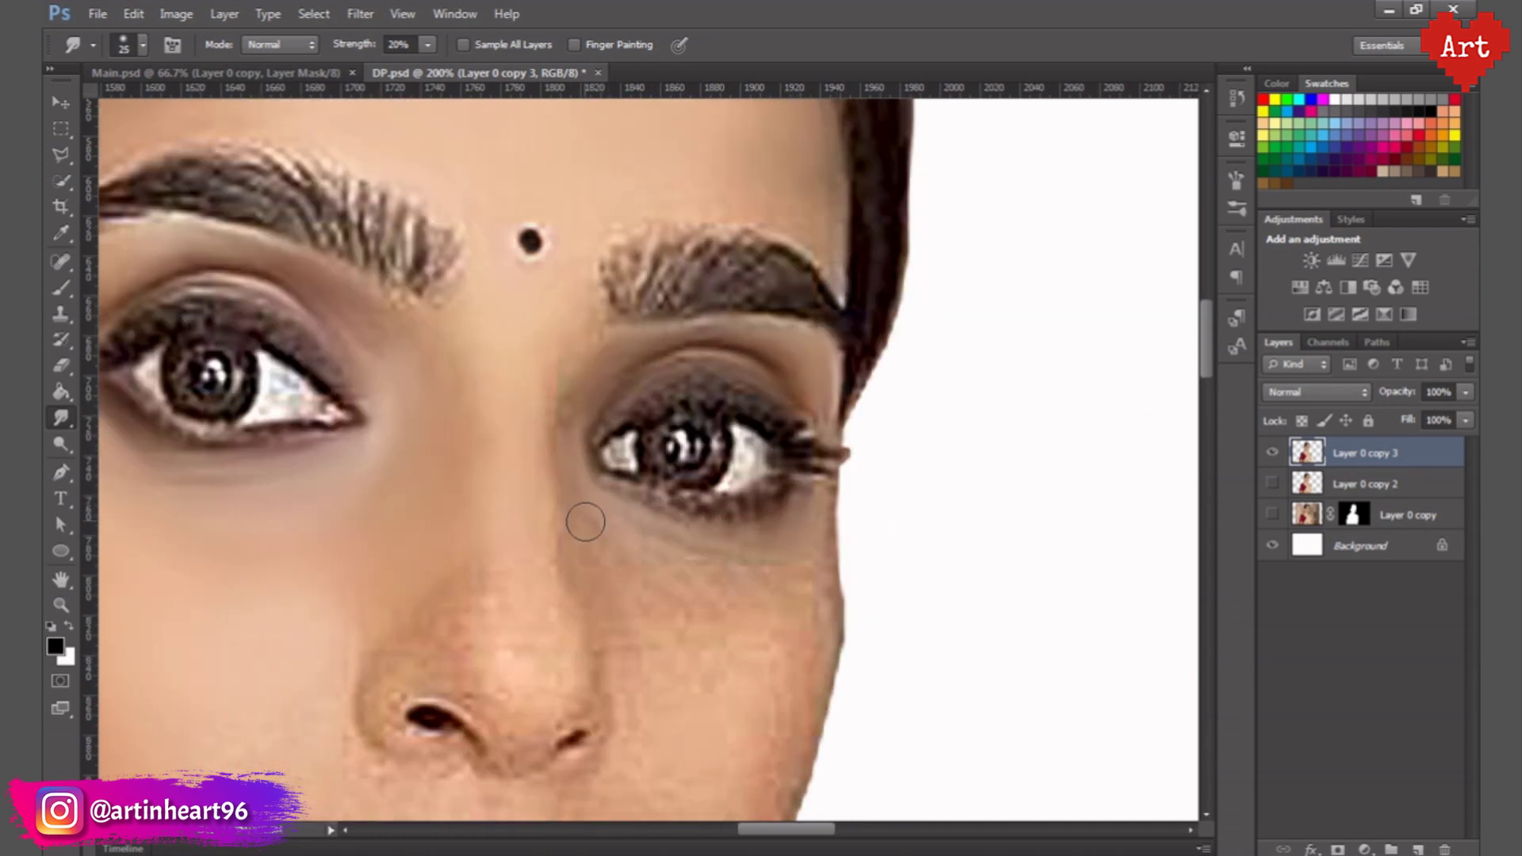
- Smooth the skin around the nose and lips, using a 10–70 brush
{"action": "left_click_drag", "start_coordinate": [814, 603], "coordinate": [873, 432]}
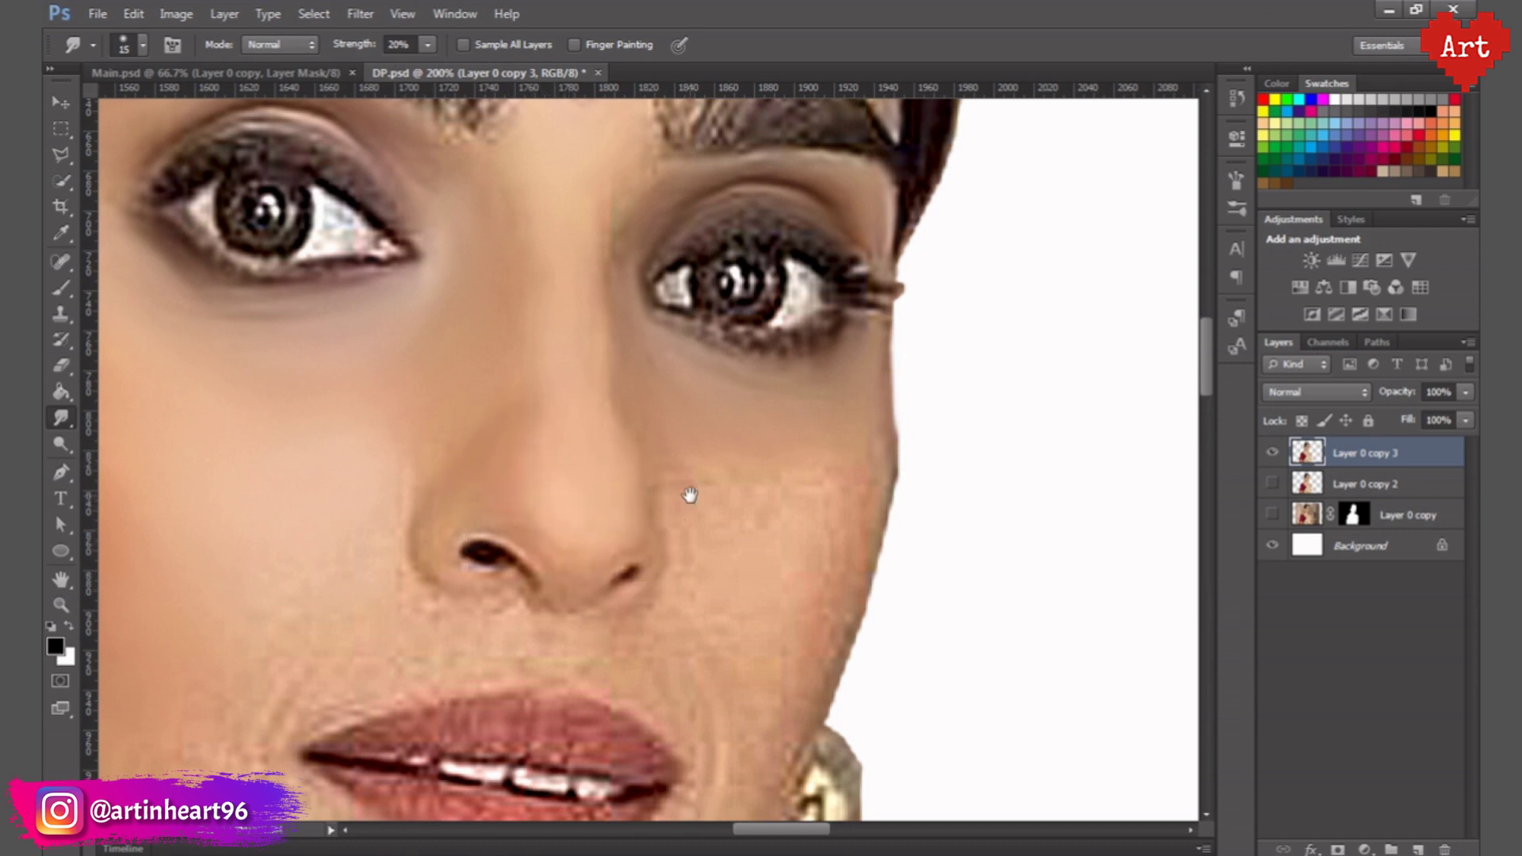
{"action": "scroll", "coordinate": [689, 495], "scroll_direction": "down", "scroll_amount": 3}
{"action": "scroll", "coordinate": [652, 447], "scroll_direction": "up", "scroll_amount": 2}
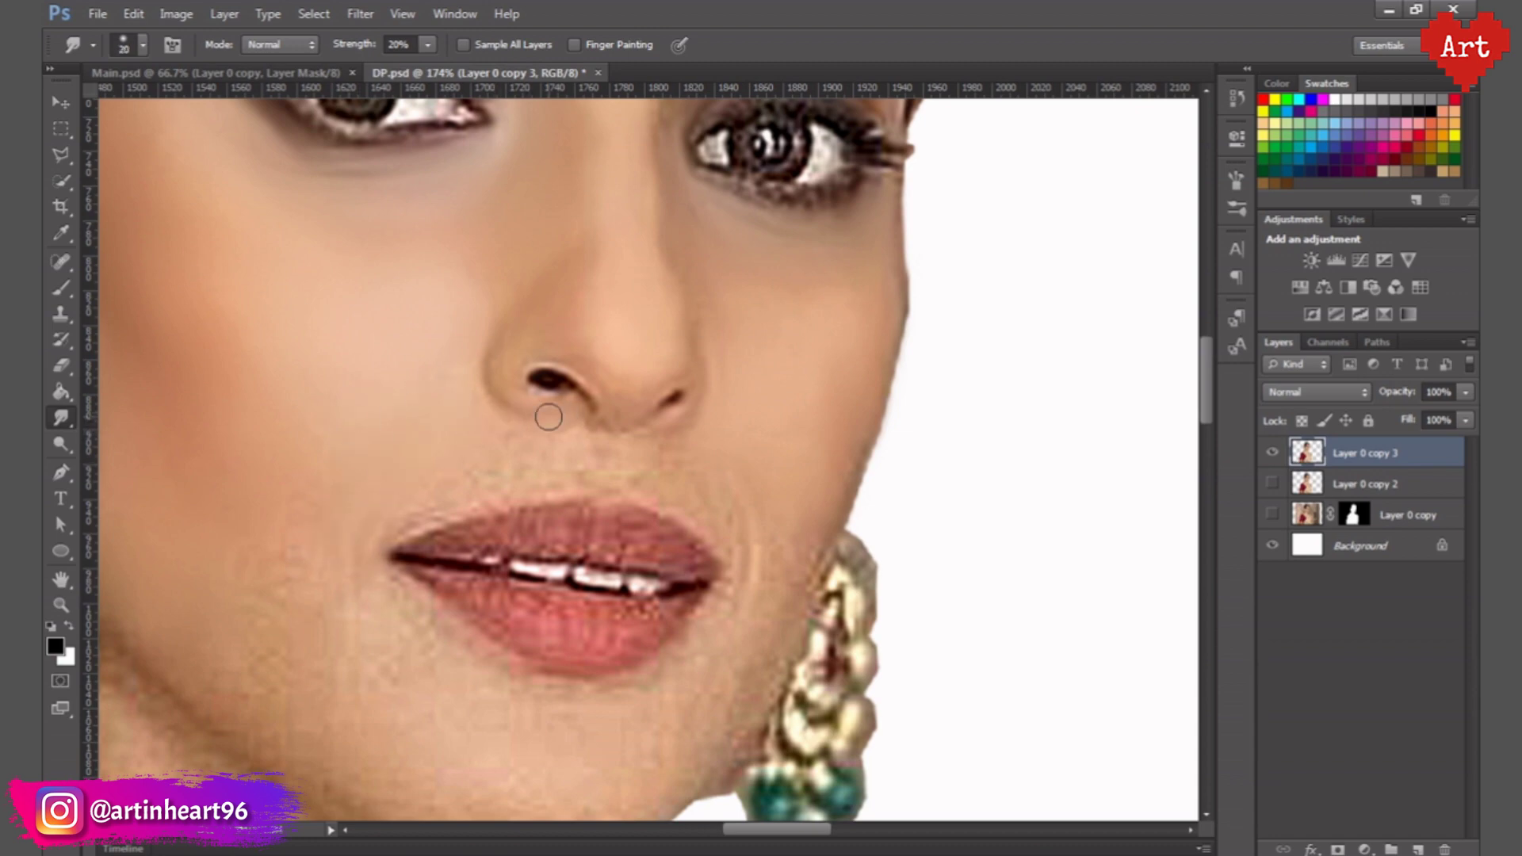
{"action": "scroll", "coordinate": [704, 510], "scroll_direction": "down", "scroll_amount": 5}
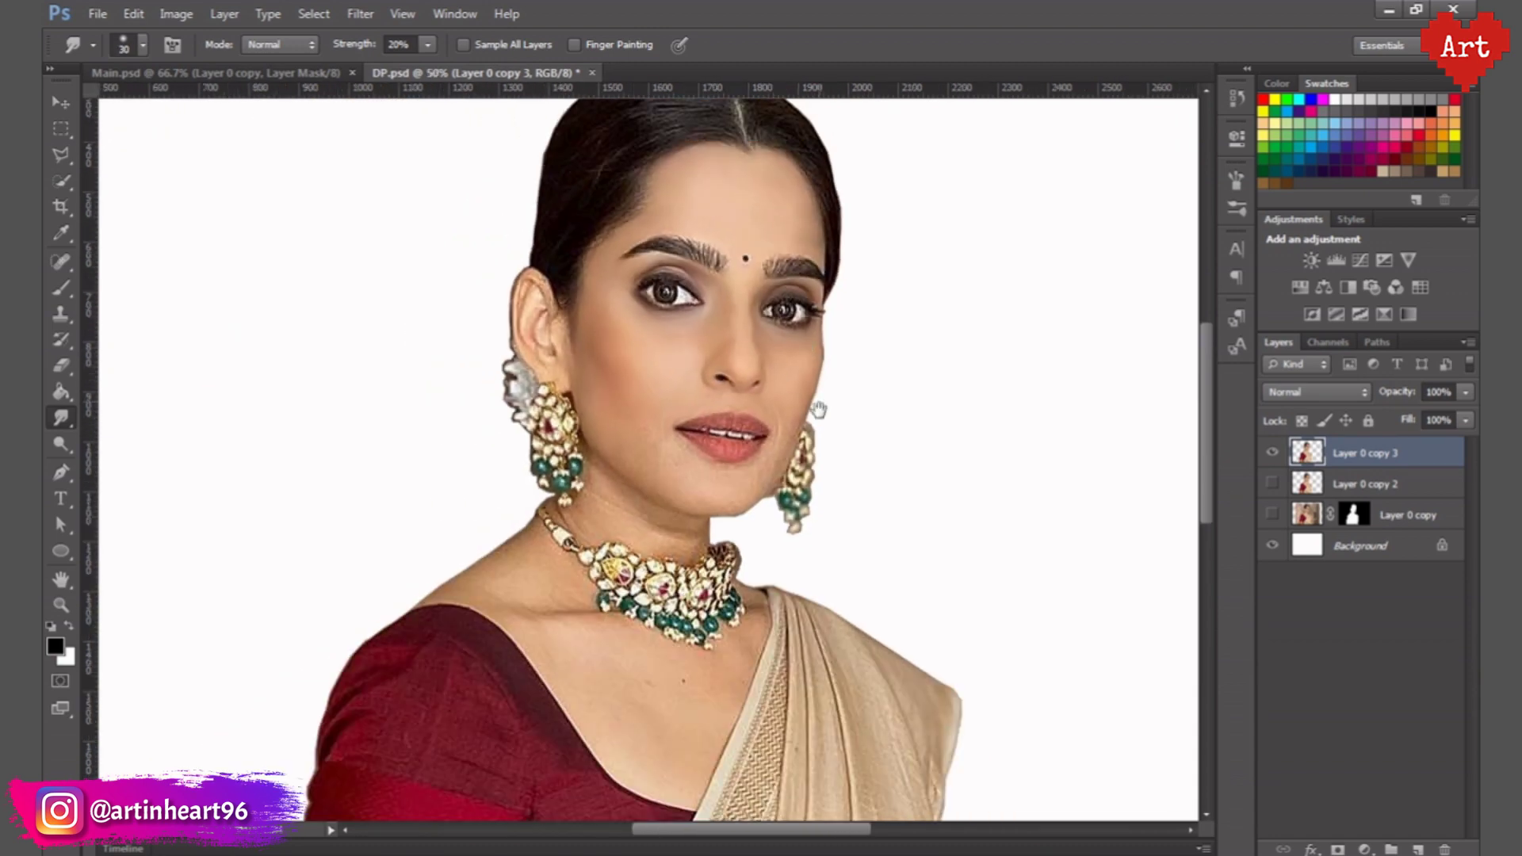
{"action": "scroll", "coordinate": [738, 407], "scroll_direction": "up", "scroll_amount": 4}
{"action": "scroll", "coordinate": [738, 407], "scroll_direction": "up", "scroll_amount": 2}
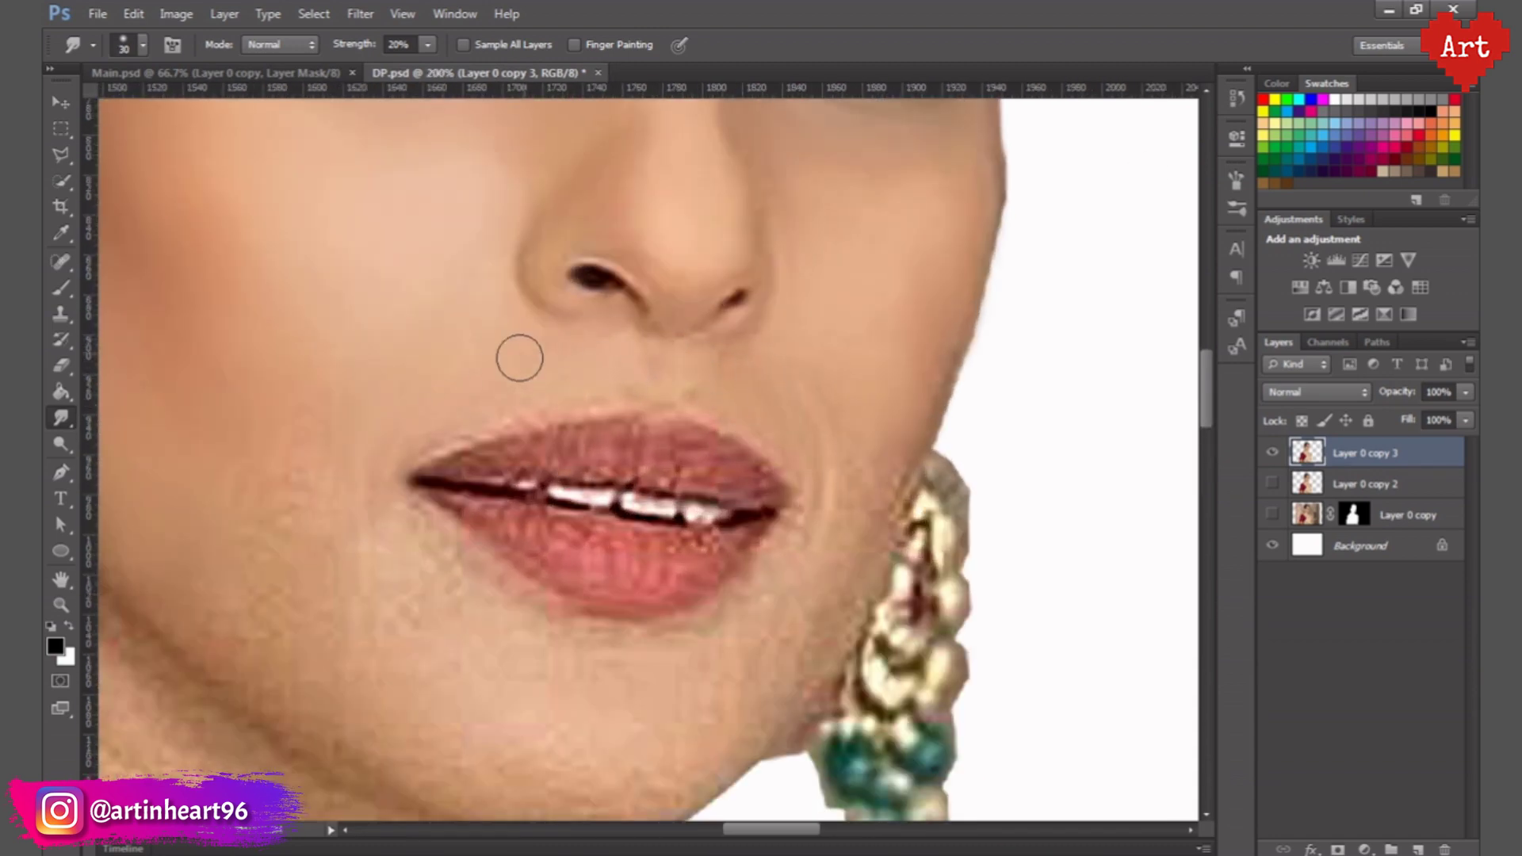
{"action": "scroll", "coordinate": [519, 358], "scroll_direction": "down", "scroll_amount": 4}
{"action": "scroll", "coordinate": [703, 458], "scroll_direction": "up", "scroll_amount": 3}
{"action": "scroll", "coordinate": [750, 476], "scroll_direction": "up", "scroll_amount": 2}
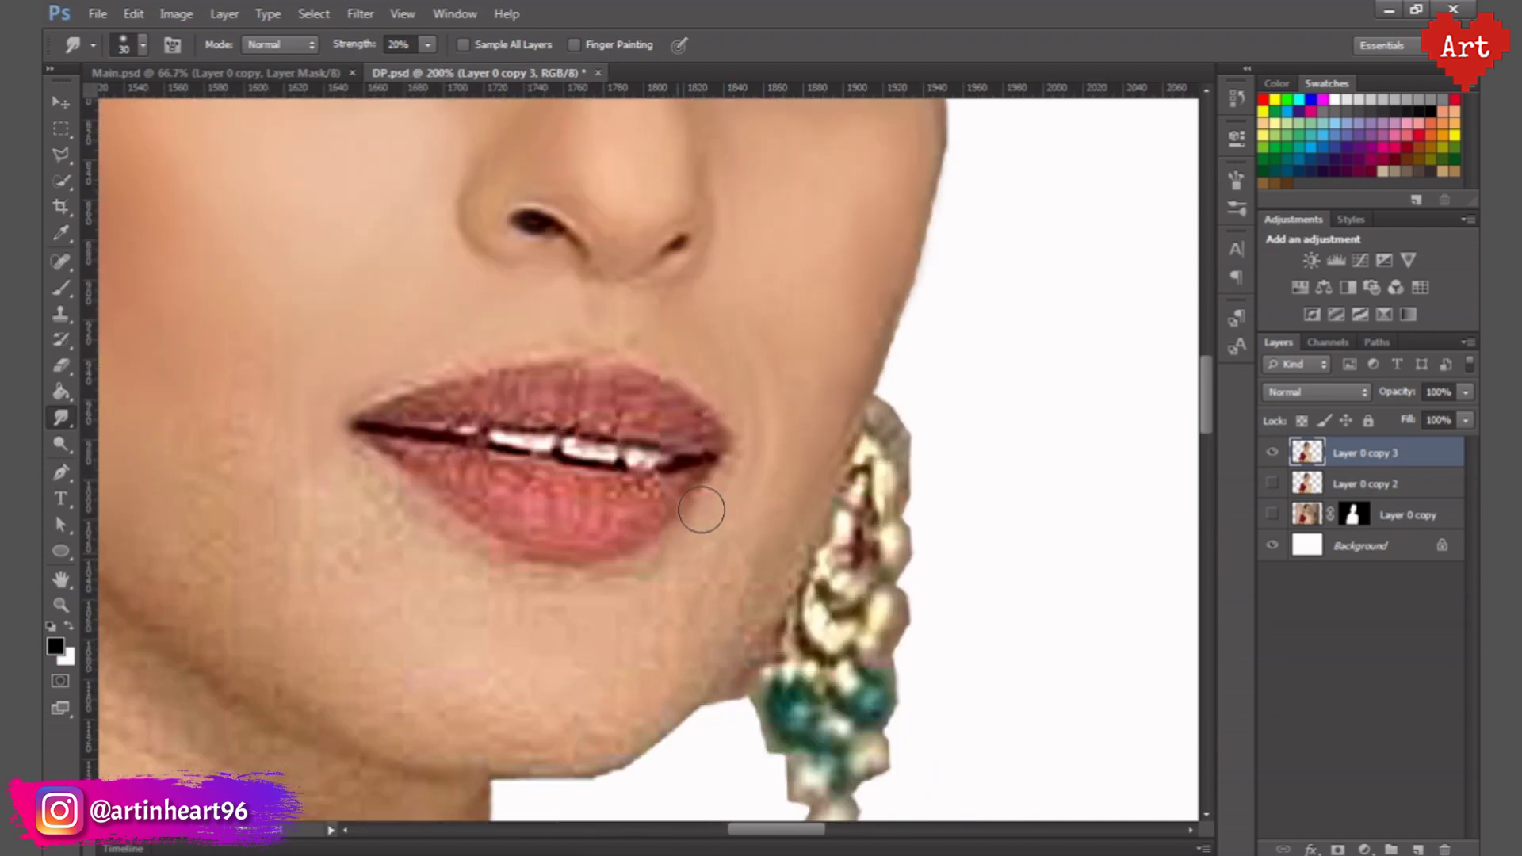
{"action": "key", "text": "bracketright"}
{"action": "key", "text": "bracketright"}
{"action": "key", "text": "bracketright"}
{"action": "scroll", "coordinate": [524, 524], "scroll_direction": "down", "scroll_amount": 2}
{"action": "scroll", "coordinate": [360, 397], "scroll_direction": "up", "scroll_amount": 2}
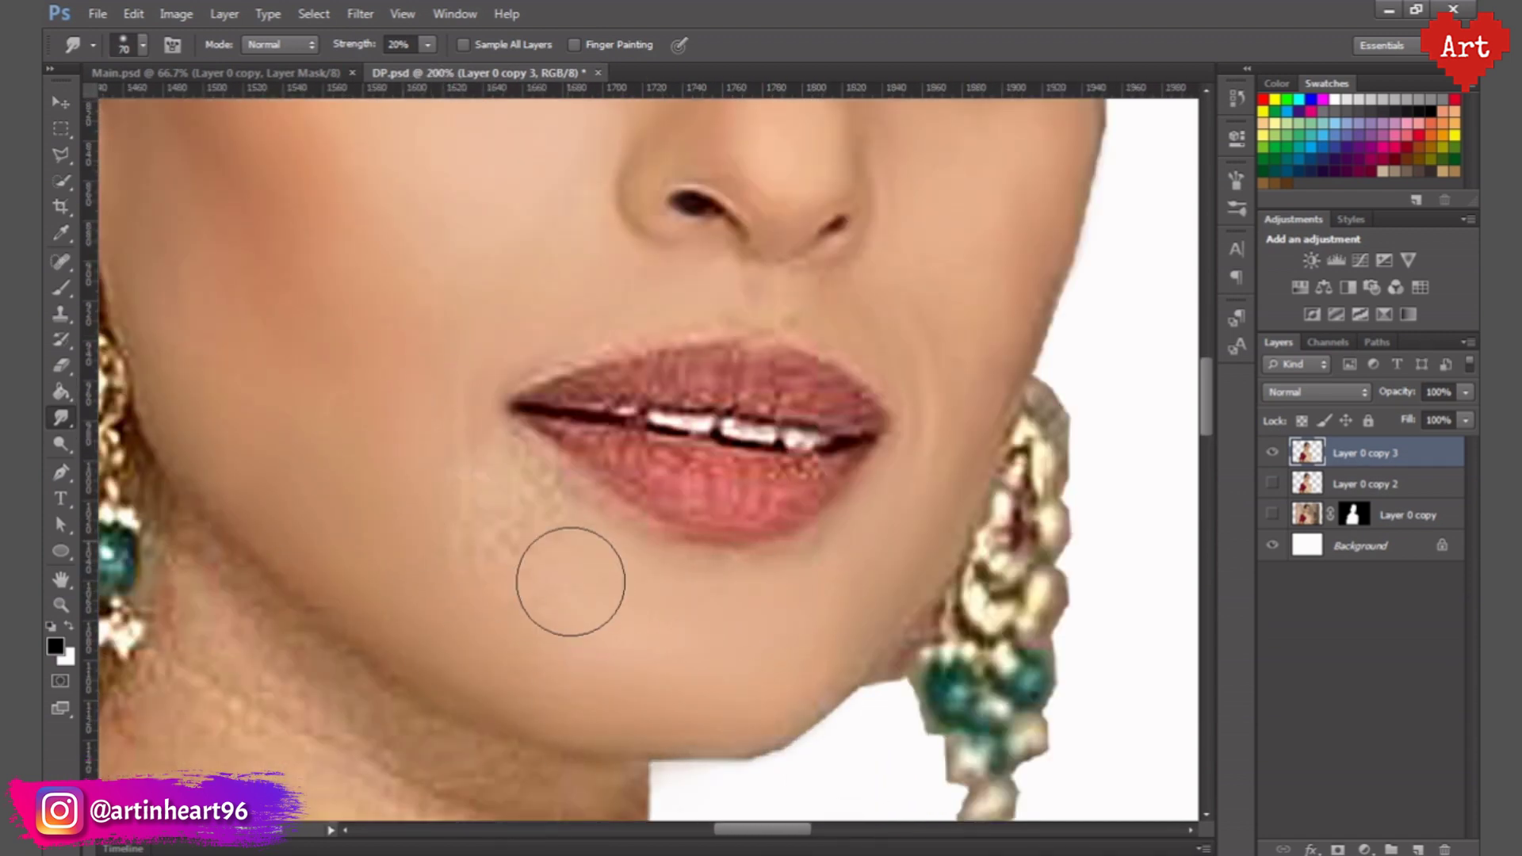
{"action": "scroll", "coordinate": [818, 347], "scroll_direction": "down", "scroll_amount": 2}
{"action": "scroll", "coordinate": [818, 347], "scroll_direction": "up", "scroll_amount": 3}
{"action": "key", "text": "bracketleft"}
{"action": "key", "text": "bracketleft"}
{"action": "key", "text": "bracketleft"}
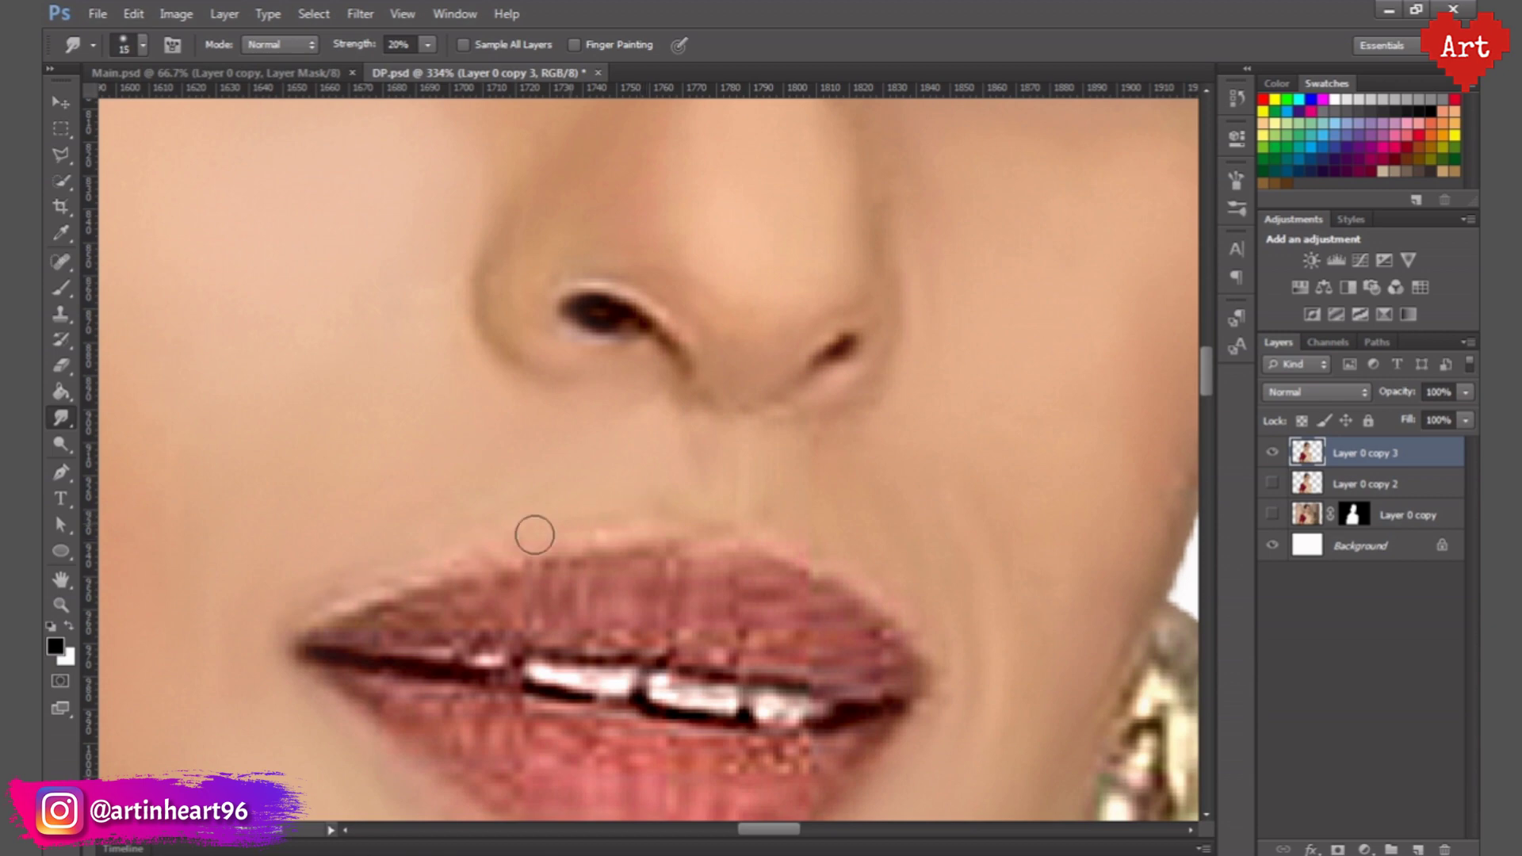
{"action": "scroll", "coordinate": [534, 535], "scroll_direction": "down", "scroll_amount": 3}
{"action": "key", "text": "bracketright"}
{"action": "key", "text": "bracketright"}
{"action": "scroll", "coordinate": [514, 337], "scroll_direction": "down", "scroll_amount": 3}
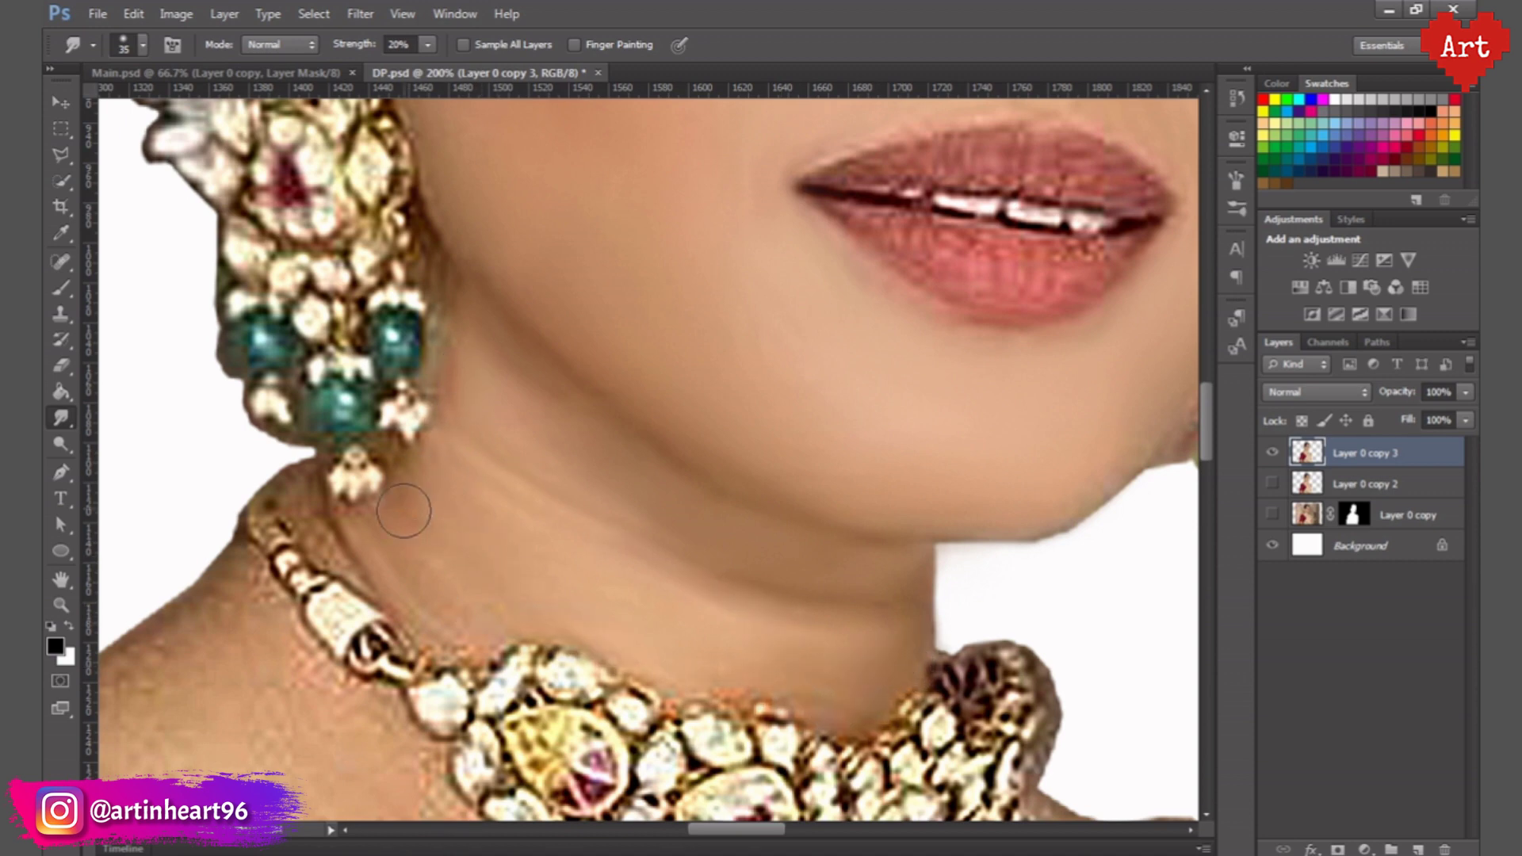
- Smudge the neck skin beside the necklace at 20% strength
{"action": "scroll", "coordinate": [403, 511], "scroll_direction": "down", "scroll_amount": 5}
{"action": "scroll", "coordinate": [381, 337], "scroll_direction": "up", "scroll_amount": 5}
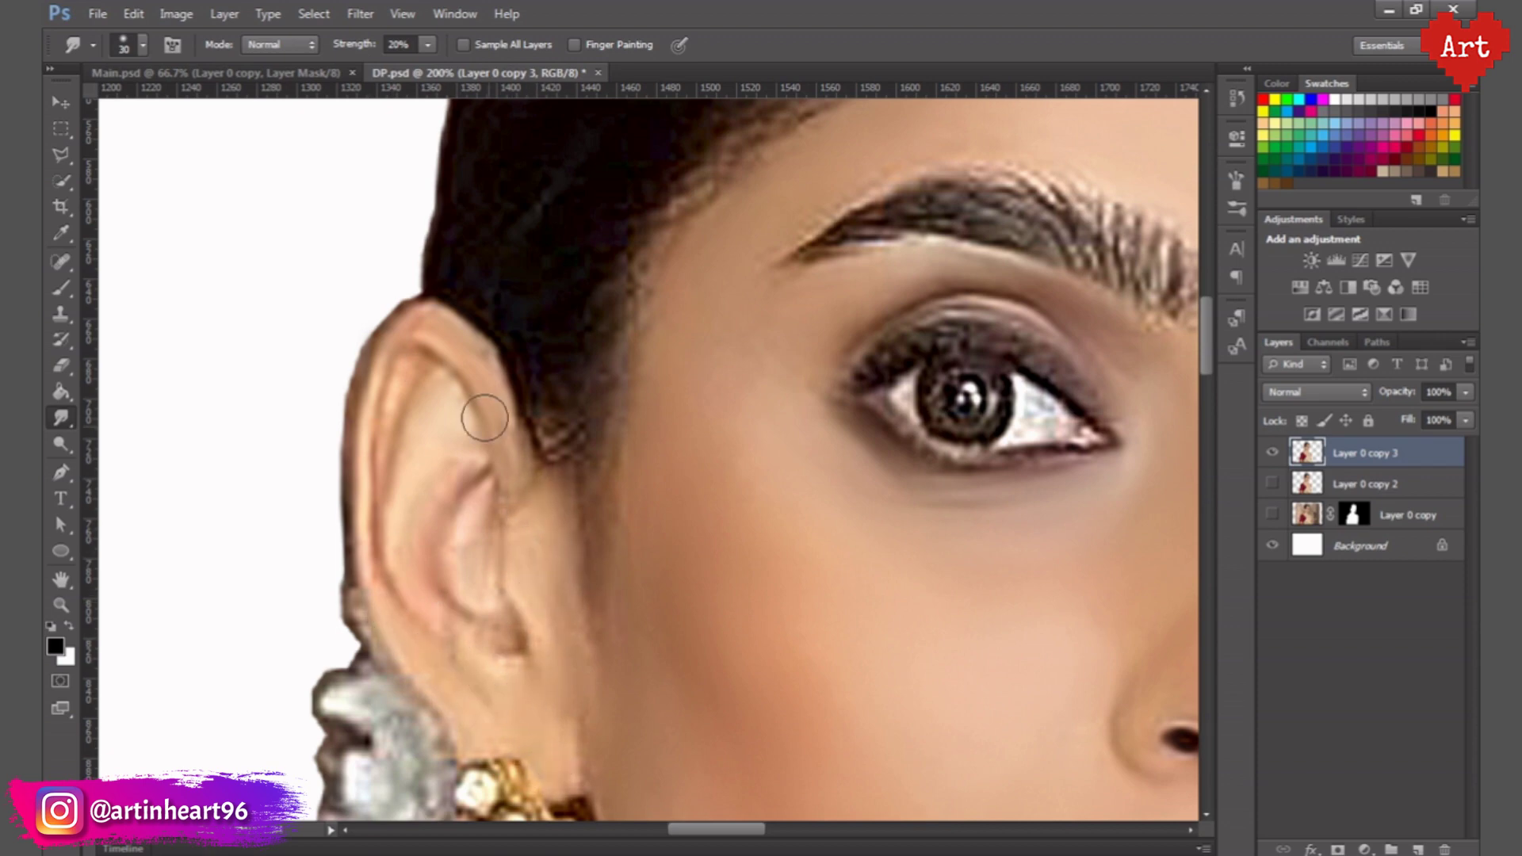
{"action": "scroll", "coordinate": [485, 418], "scroll_direction": "down", "scroll_amount": 5}
{"action": "scroll", "coordinate": [555, 444], "scroll_direction": "up", "scroll_amount": 5}
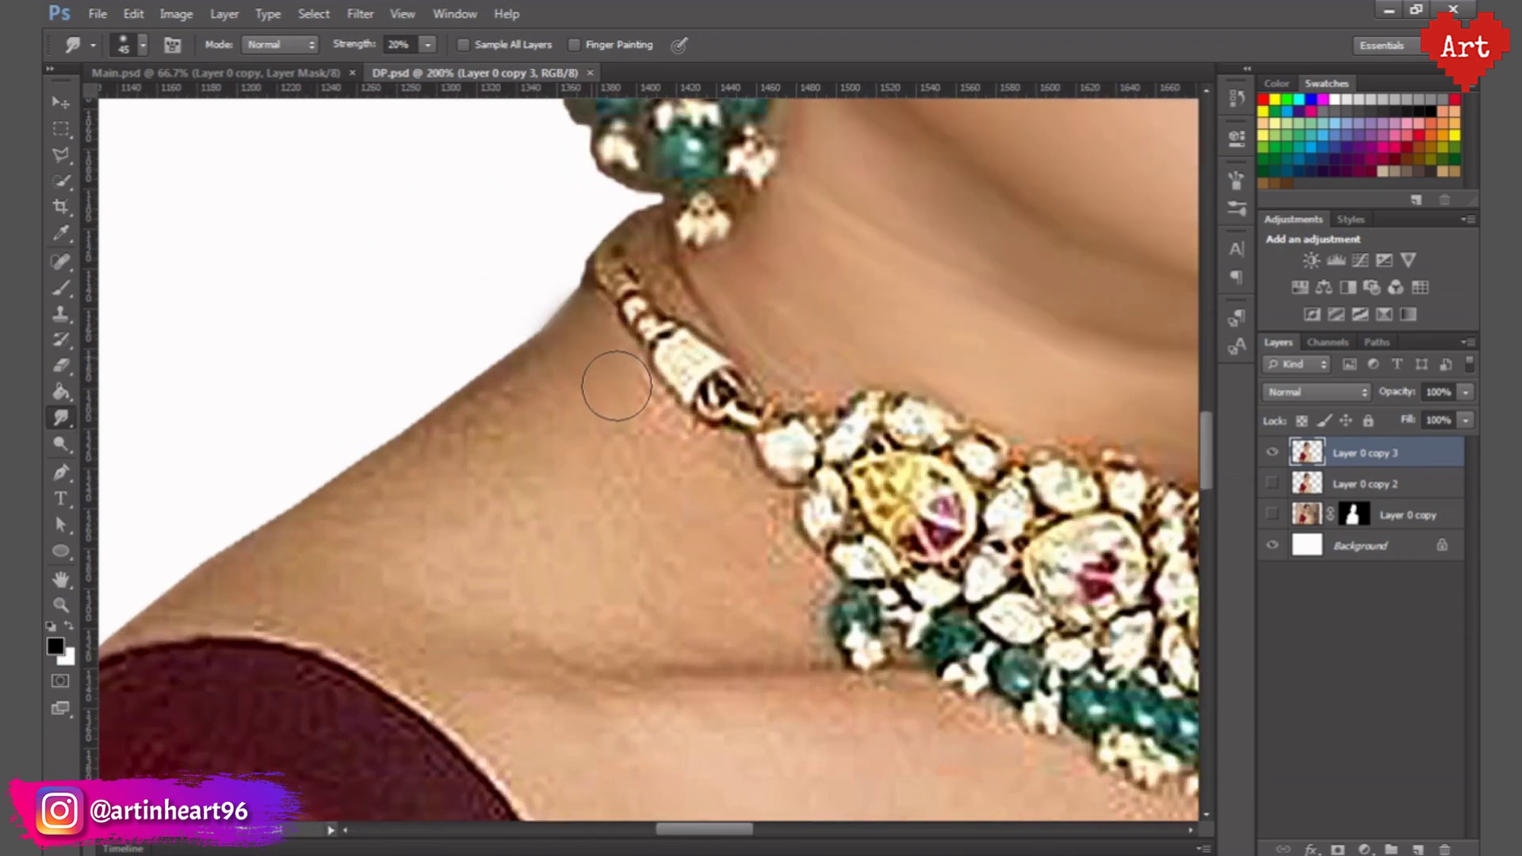
{"action": "left_click_drag", "start_coordinate": [616, 386], "coordinate": [380, 486]}
{"action": "scroll", "coordinate": [380, 486], "scroll_direction": "down", "scroll_amount": 5}
{"action": "scroll", "coordinate": [373, 503], "scroll_direction": "up", "scroll_amount": 5}
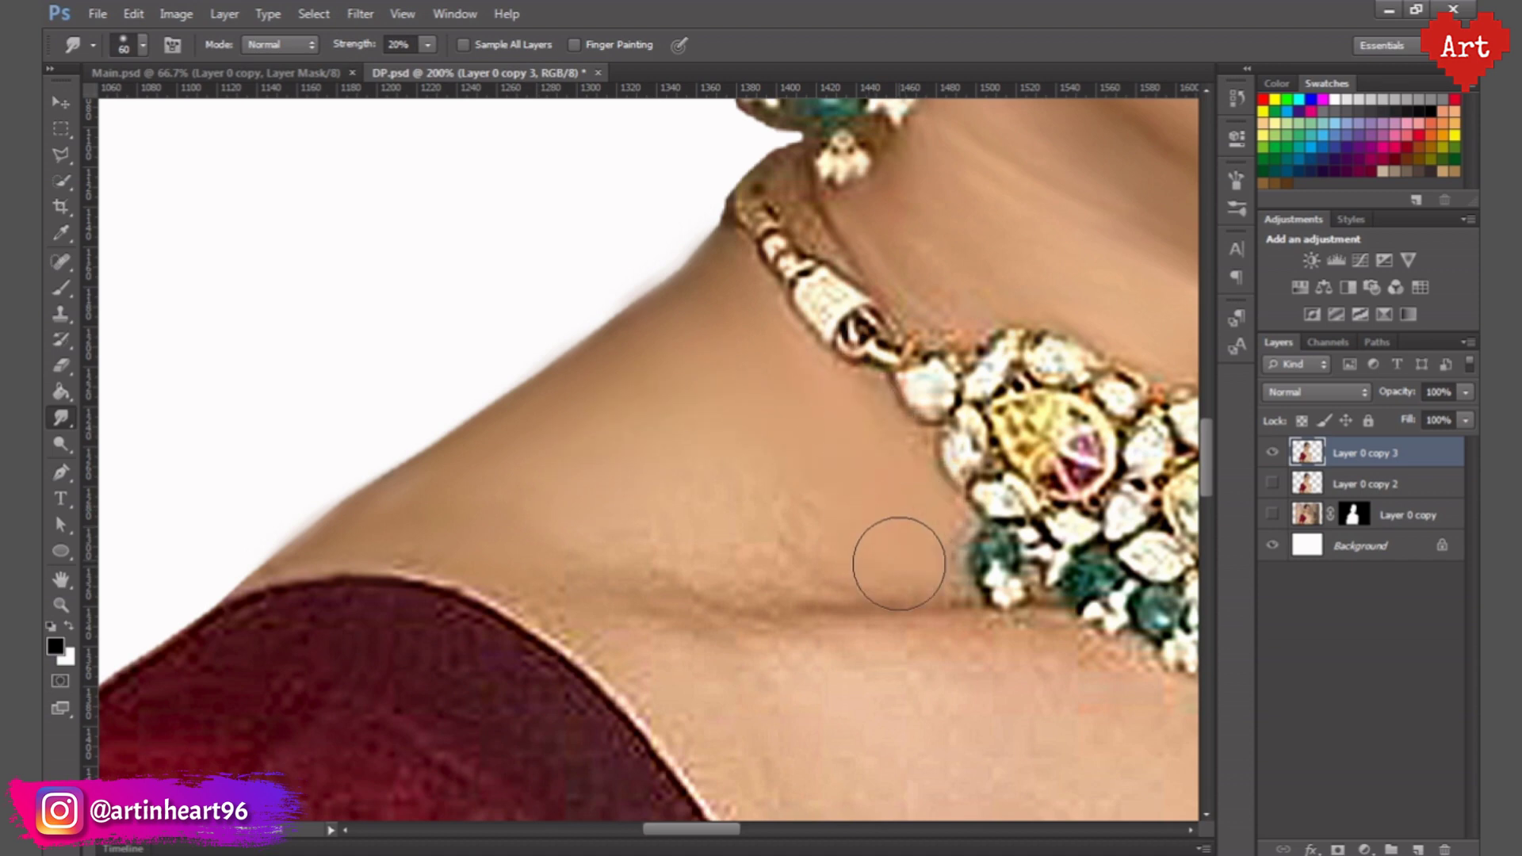
{"action": "scroll", "coordinate": [397, 459], "scroll_direction": "down", "scroll_amount": 3}
{"action": "scroll", "coordinate": [313, 347], "scroll_direction": "right", "scroll_amount": 3}
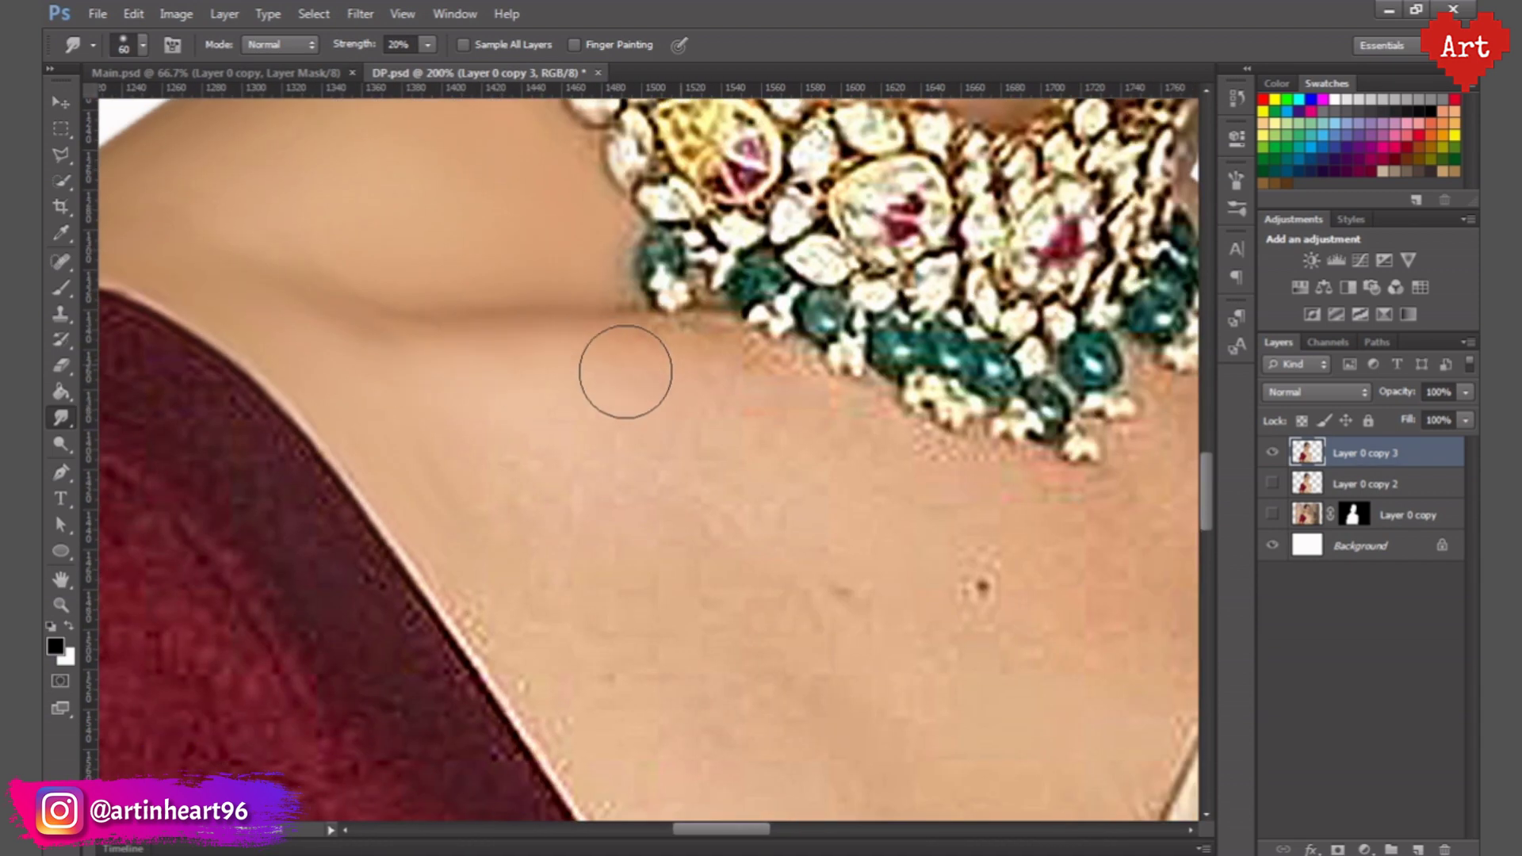
{"action": "scroll", "coordinate": [222, 350], "scroll_direction": "down", "scroll_amount": 3}
{"action": "scroll", "coordinate": [221, 351], "scroll_direction": "right", "scroll_amount": 3}
- Resize the smudge brush while working across the chest and collarbone skin around the necklace
{"action": "key", "text": "bracketright"}
{"action": "key", "text": "bracketright"}
{"action": "key", "text": "bracketright"}
{"action": "scroll", "coordinate": [547, 378], "scroll_direction": "right", "scroll_amount": 1}
{"action": "scroll", "coordinate": [547, 378], "scroll_direction": "up", "scroll_amount": 1}
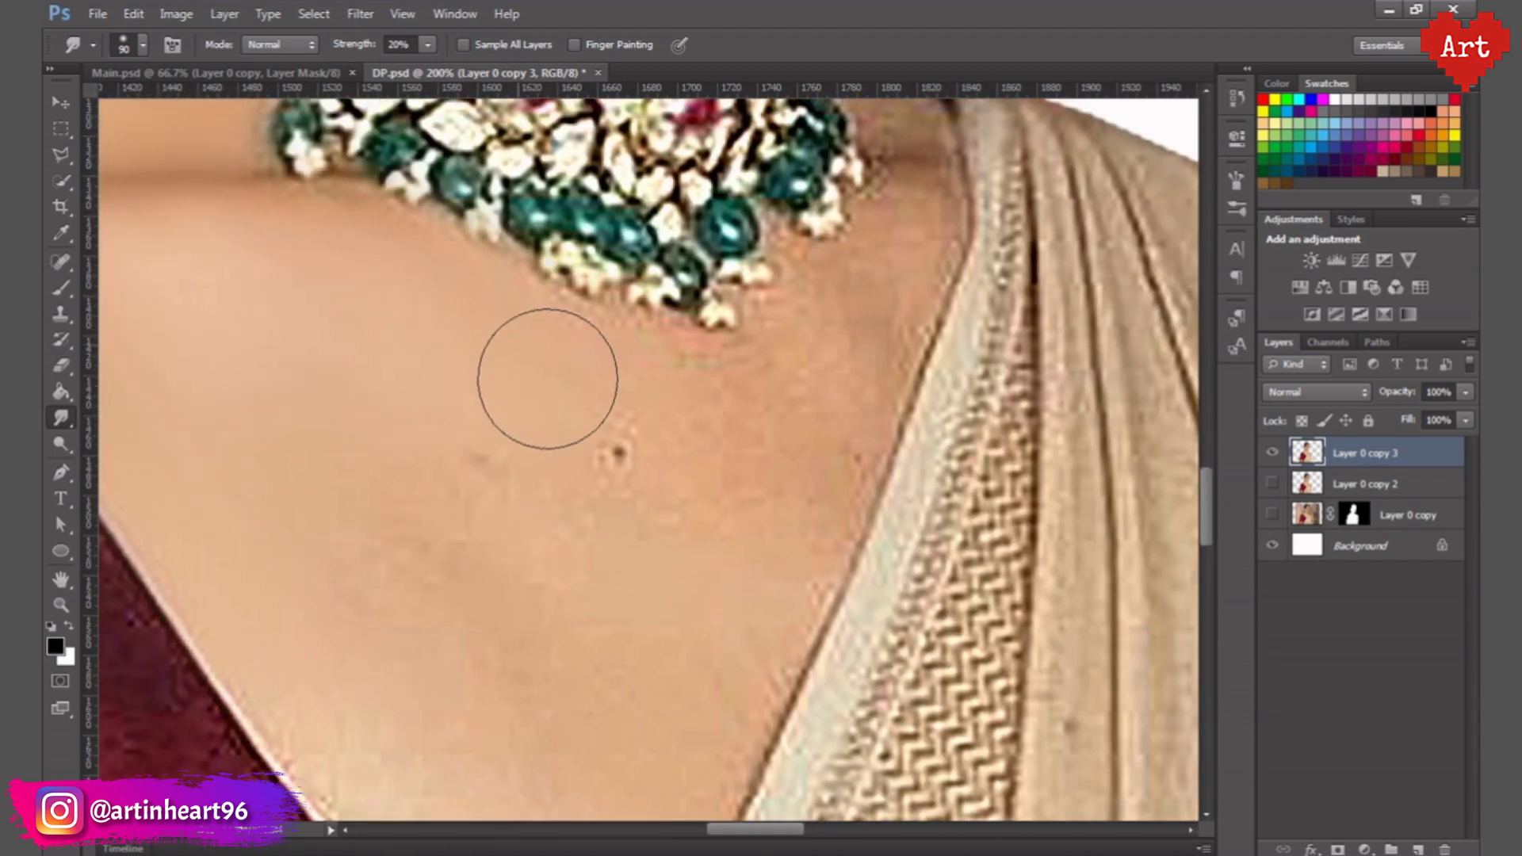
{"action": "key", "text": "bracketleft"}
{"action": "key", "text": "bracketleft"}
{"action": "key", "text": "bracketleft"}
{"action": "scroll", "coordinate": [808, 397], "scroll_direction": "up", "scroll_amount": 3}
{"action": "scroll", "coordinate": [808, 397], "scroll_direction": "right", "scroll_amount": 1}
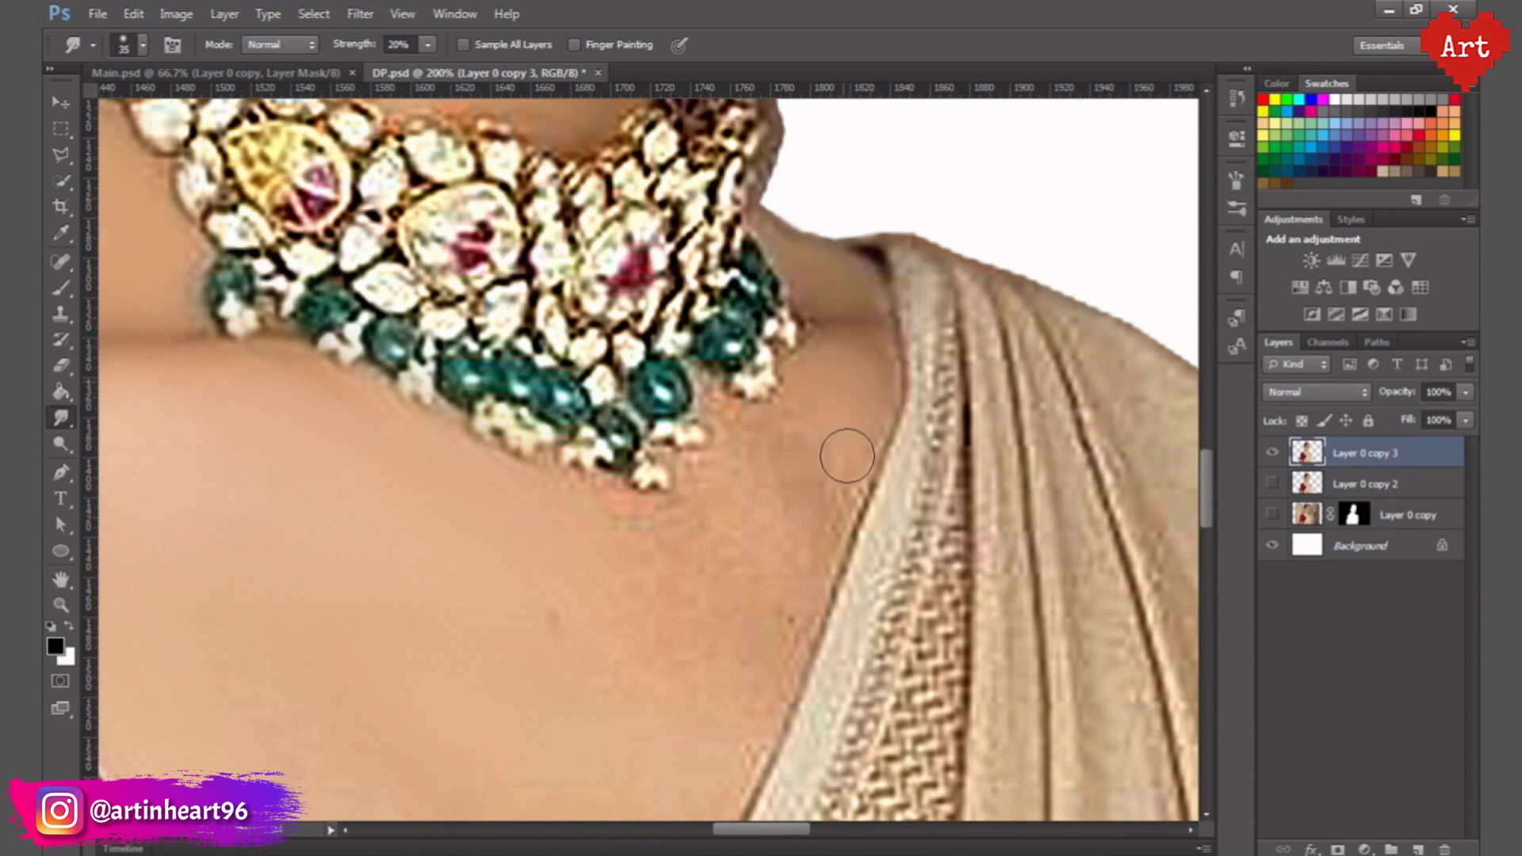
{"action": "scroll", "coordinate": [812, 516], "scroll_direction": "down", "scroll_amount": 3}
{"action": "scroll", "coordinate": [812, 516], "scroll_direction": "left", "scroll_amount": 2}
{"action": "key", "text": "bracketright"}
{"action": "key", "text": "bracketright"}
{"action": "key", "text": "bracketright"}
{"action": "scroll", "coordinate": [496, 312], "scroll_direction": "up", "scroll_amount": 2}
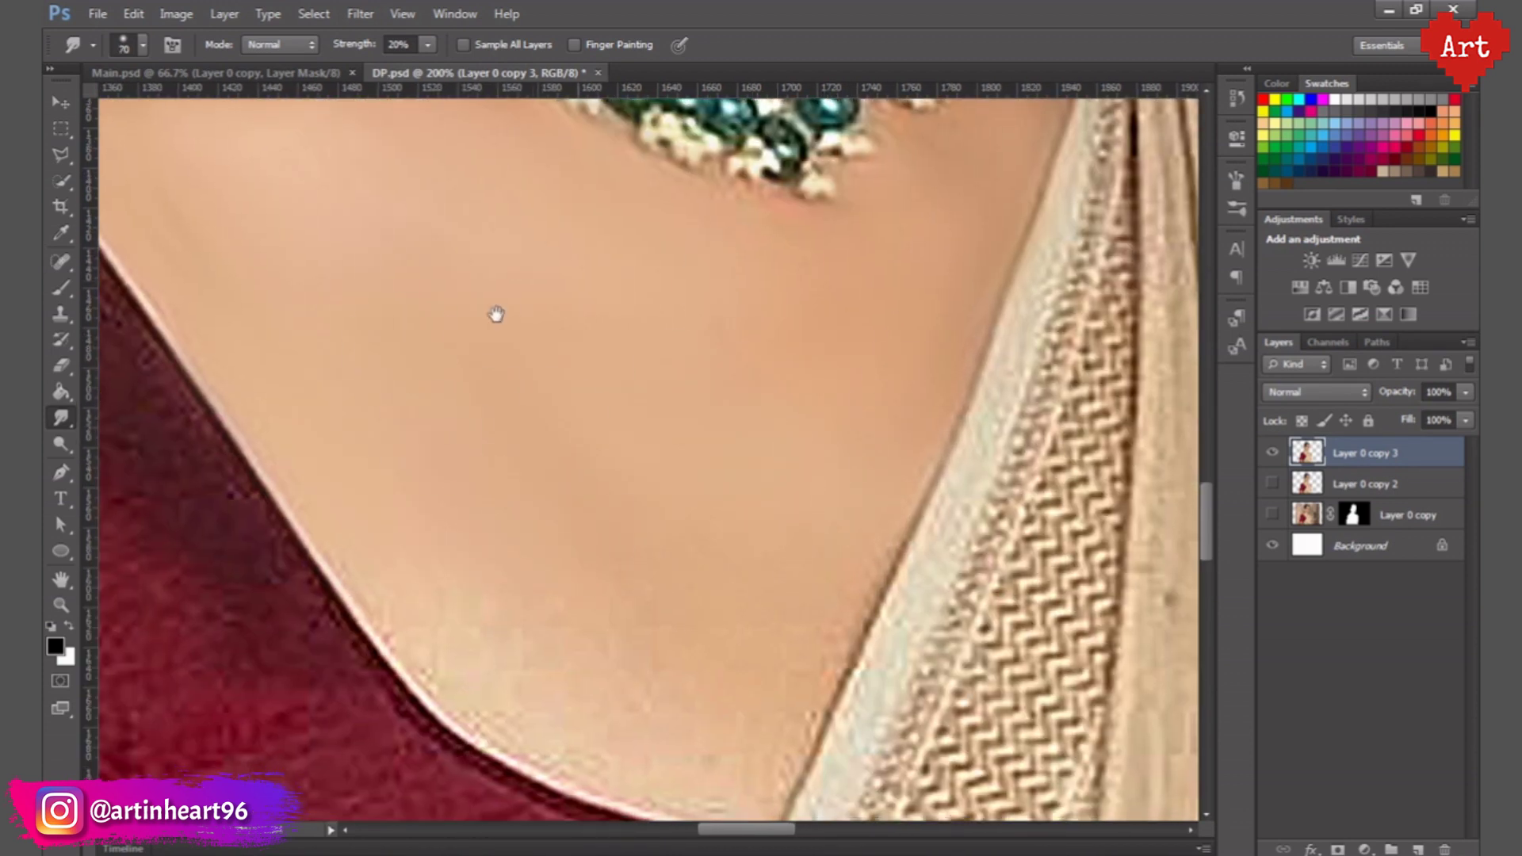
{"action": "scroll", "coordinate": [547, 571], "scroll_direction": "down", "scroll_amount": 2}
{"action": "scroll", "coordinate": [816, 258], "scroll_direction": "down", "scroll_amount": 3}
{"action": "scroll", "coordinate": [816, 259], "scroll_direction": "up", "scroll_amount": 5}
{"action": "key", "text": "bracketleft"}
{"action": "key", "text": "bracketleft"}
{"action": "key", "text": "bracketleft"}
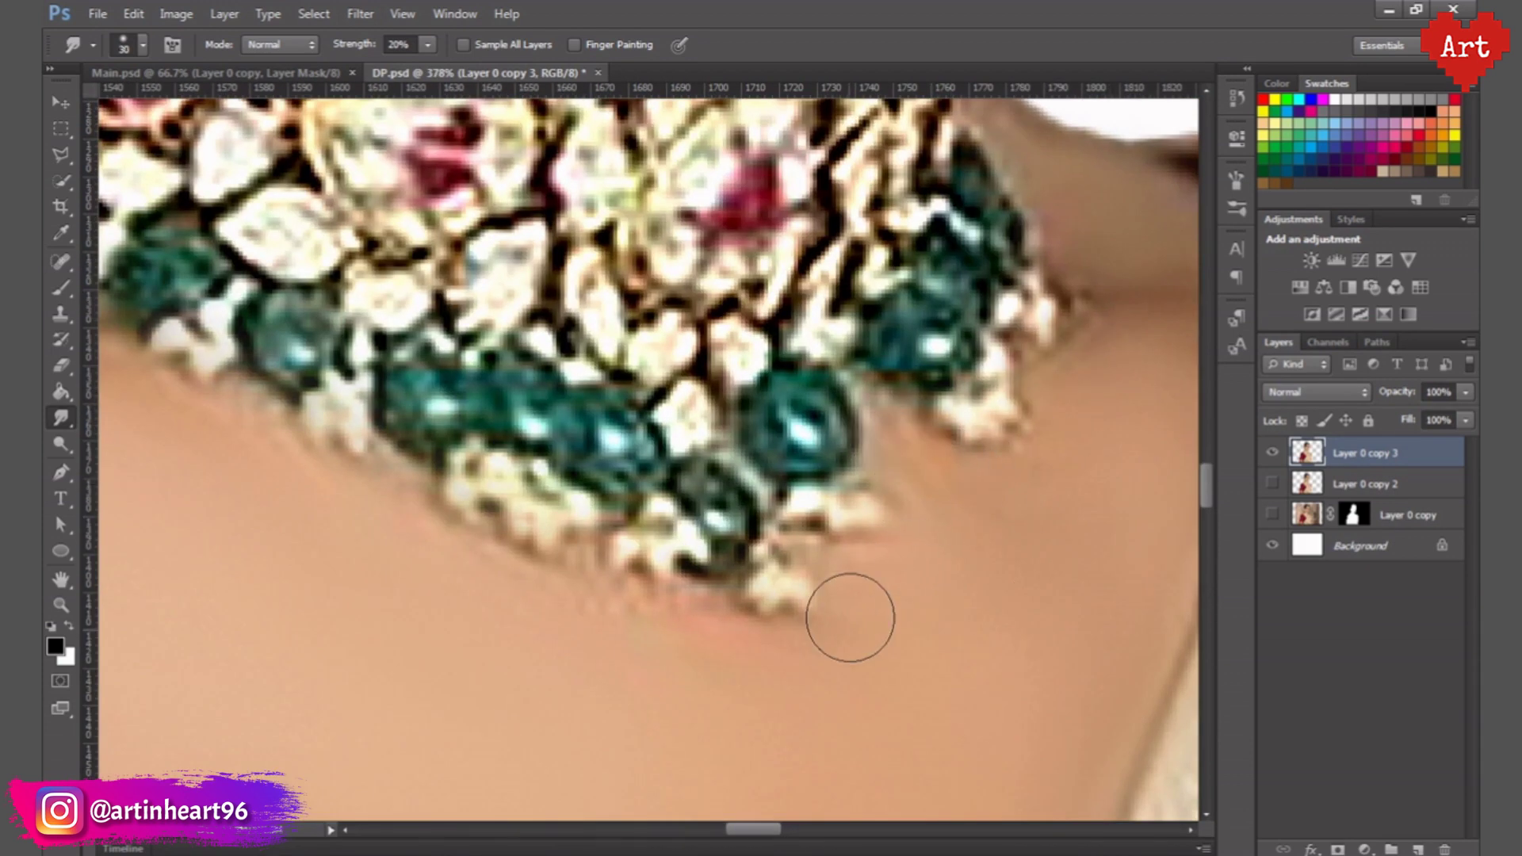
{"action": "scroll", "coordinate": [849, 615], "scroll_direction": "left", "scroll_amount": 5}
{"action": "scroll", "coordinate": [476, 561], "scroll_direction": "up", "scroll_amount": 4}
{"action": "scroll", "coordinate": [624, 639], "scroll_direction": "down", "scroll_amount": 2}
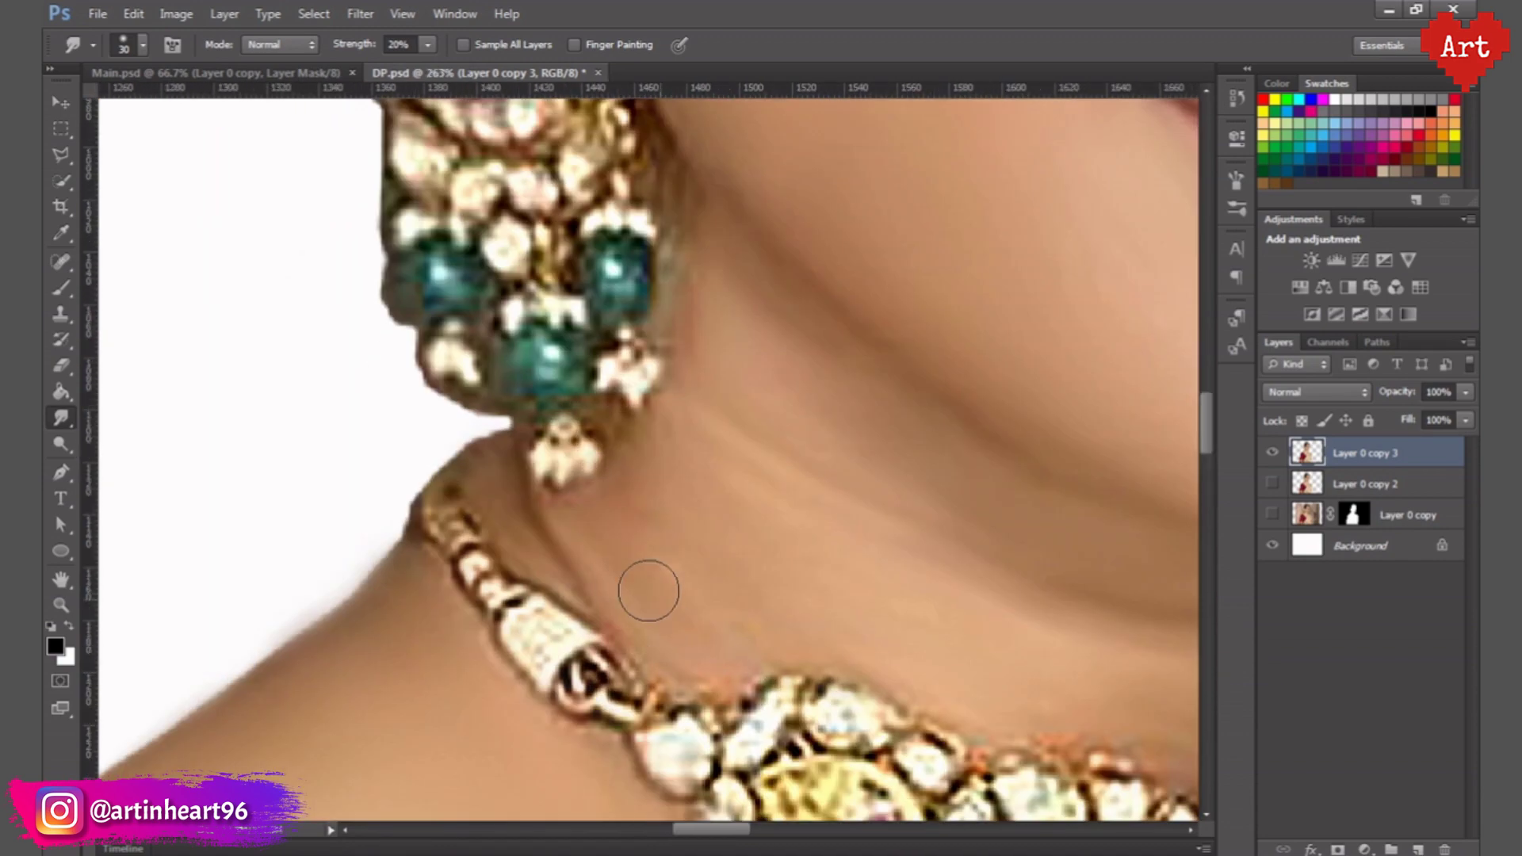
{"action": "scroll", "coordinate": [646, 588], "scroll_direction": "down", "scroll_amount": 3}
{"action": "scroll", "coordinate": [682, 475], "scroll_direction": "up", "scroll_amount": 2}
{"action": "scroll", "coordinate": [772, 586], "scroll_direction": "up", "scroll_amount": 2}
- Smudge the upper lip, lower lip and teeth line with a small brush
{"action": "scroll", "coordinate": [772, 586], "scroll_direction": "up", "scroll_amount": 3}
{"action": "key", "text": "bracketleft"}
{"action": "key", "text": "bracketleft"}
{"action": "key", "text": "bracketleft"}
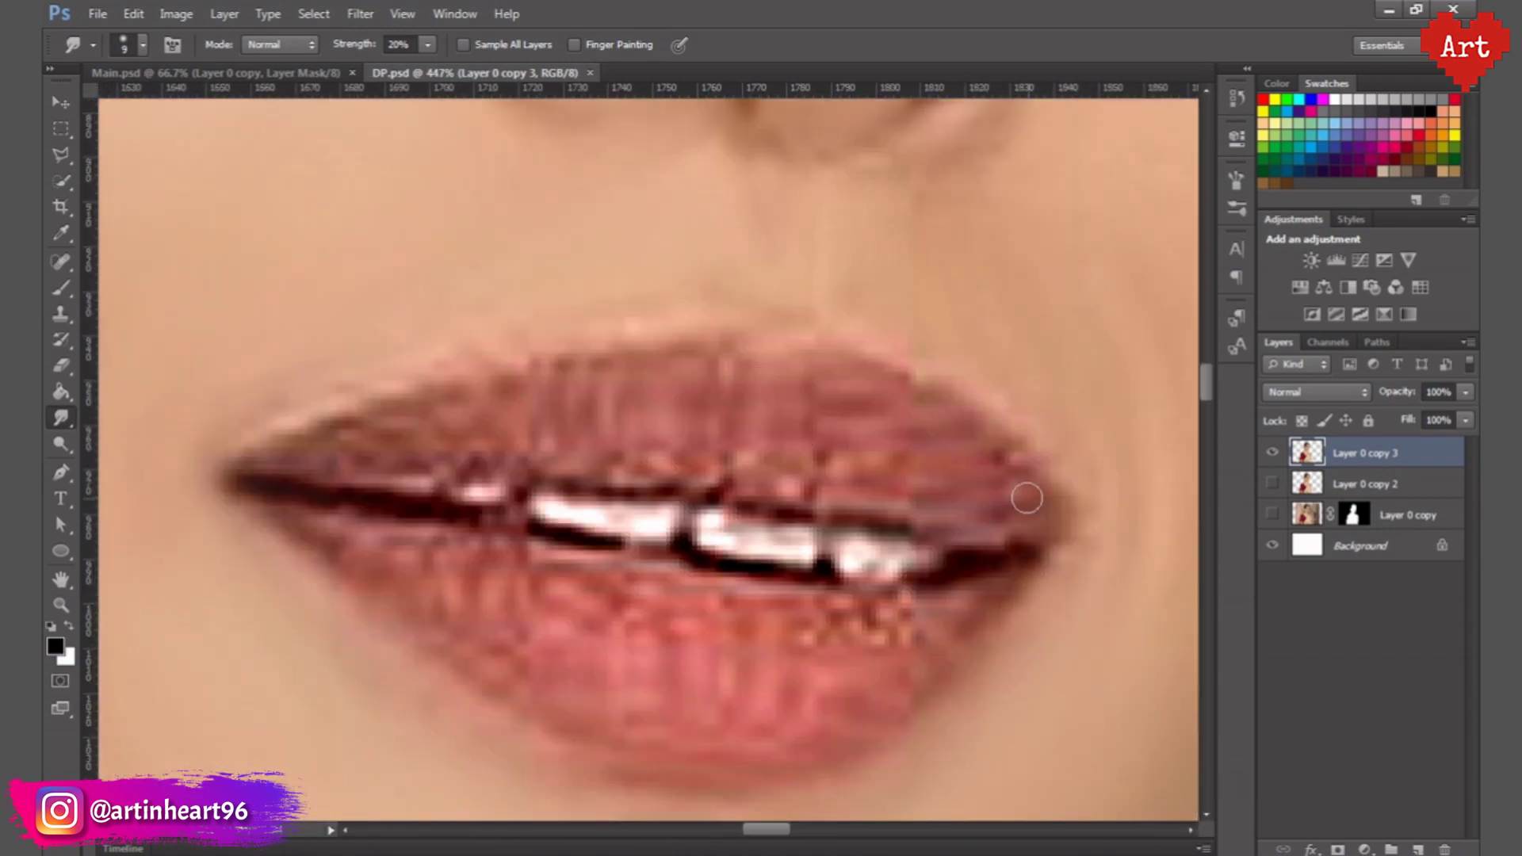
{"action": "mouse_move", "coordinate": [416, 416]}
{"action": "left_mouse_down"}
{"action": "mouse_move", "coordinate": [473, 480]}
{"action": "mouse_move", "coordinate": [585, 420]}
{"action": "mouse_move", "coordinate": [904, 480]}
{"action": "left_mouse_up"}
{"action": "key", "text": "bracketright"}
{"action": "key", "text": "bracketleft"}
{"action": "mouse_move", "coordinate": [1013, 583]}
{"action": "left_mouse_down"}
{"action": "mouse_move", "coordinate": [826, 622]}
{"action": "mouse_move", "coordinate": [669, 622]}
{"action": "mouse_move", "coordinate": [544, 661]}
{"action": "left_mouse_up"}
{"action": "mouse_move", "coordinate": [860, 561]}
{"action": "left_mouse_down"}
{"action": "mouse_move", "coordinate": [714, 519]}
{"action": "mouse_move", "coordinate": [509, 502]}
{"action": "left_mouse_up"}
- Smooth the noisy white of the first eye with a smaller brush
{"action": "scroll", "coordinate": [754, 384], "scroll_direction": "down", "scroll_amount": 5}
{"action": "scroll", "coordinate": [563, 540], "scroll_direction": "up", "scroll_amount": 3}
{"action": "key", "text": "bracketright"}
{"action": "key", "text": "bracketright"}
{"action": "scroll", "coordinate": [564, 539], "scroll_direction": "down", "scroll_amount": 4}
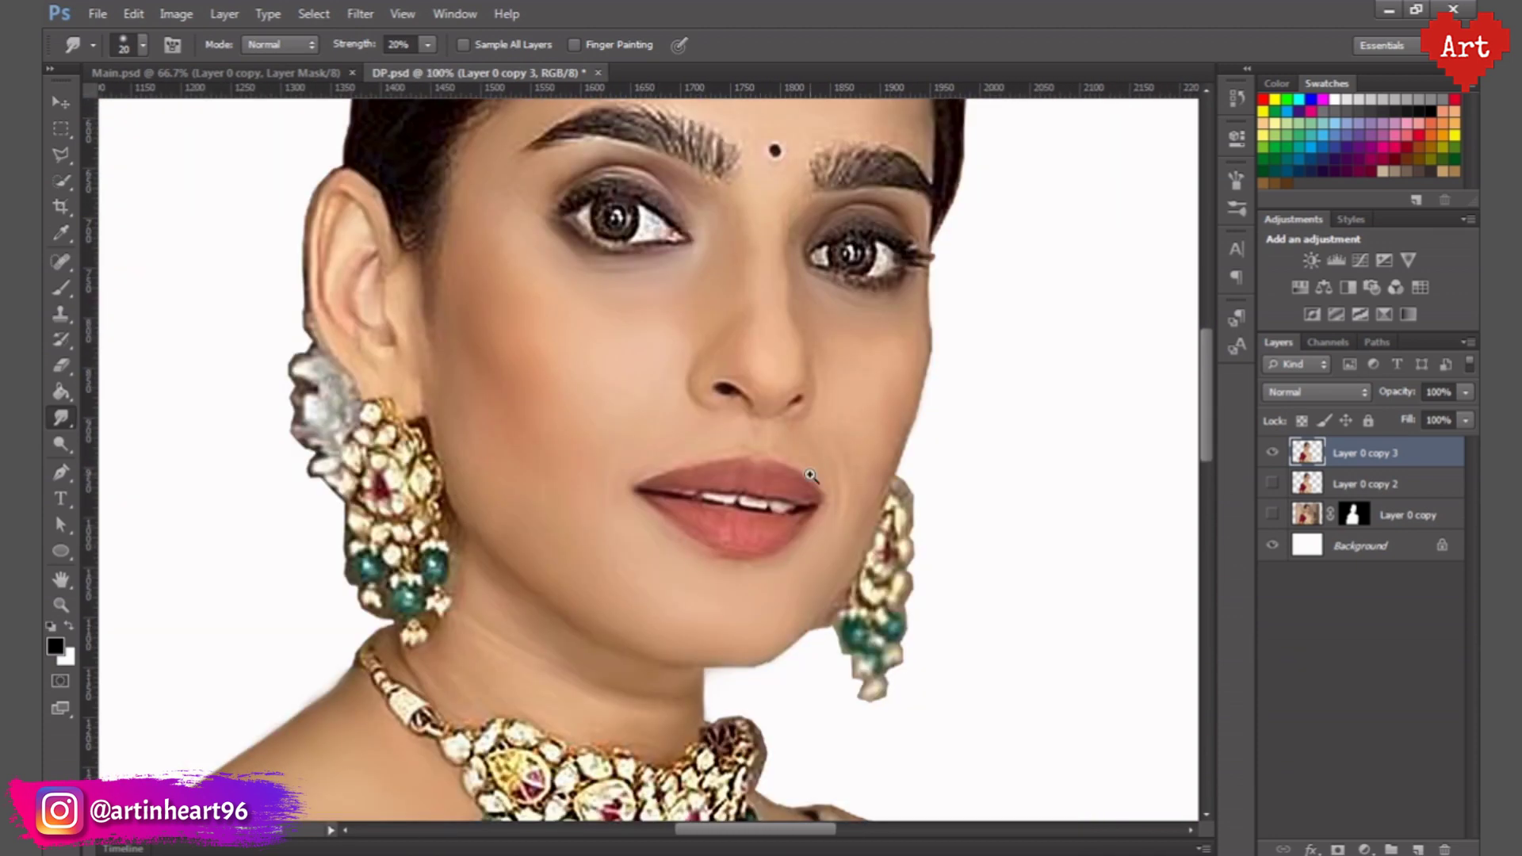
{"action": "scroll", "coordinate": [563, 539], "scroll_direction": "down", "scroll_amount": 1}
{"action": "scroll", "coordinate": [510, 483], "scroll_direction": "up", "scroll_amount": 5}
{"action": "scroll", "coordinate": [713, 555], "scroll_direction": "up", "scroll_amount": 2}
{"action": "key", "text": "bracketleft"}
{"action": "key", "text": "bracketleft"}
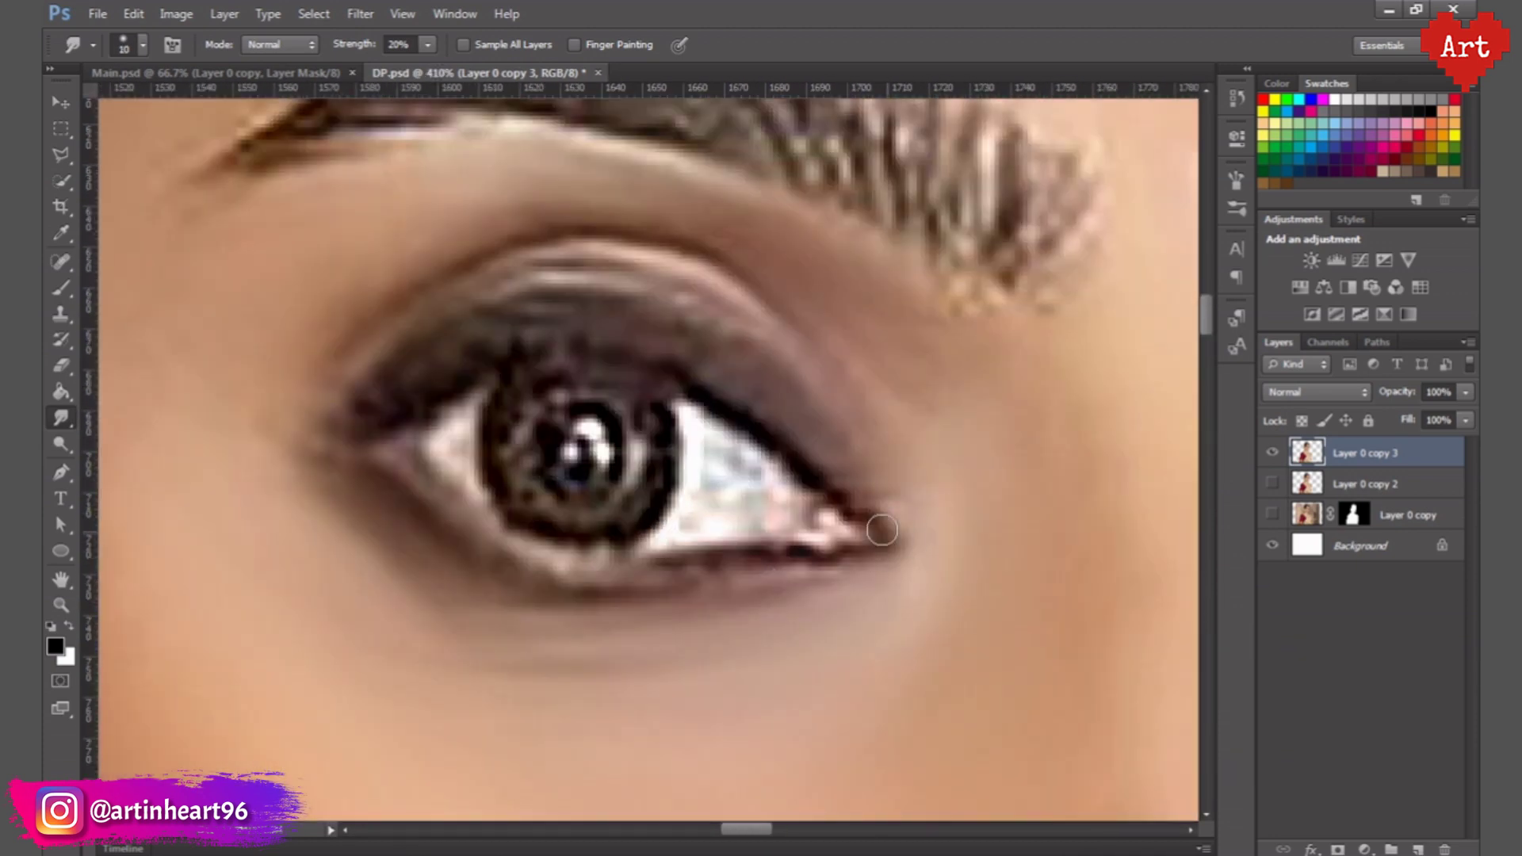
{"action": "mouse_move", "coordinate": [860, 547]}
{"action": "left_mouse_down"}
{"action": "mouse_move", "coordinate": [775, 486]}
{"action": "mouse_move", "coordinate": [698, 512]}
{"action": "left_mouse_up"}
- Smooth the iris edge, then the other eye's iris and corner
{"action": "key", "text": "bracketleft"}
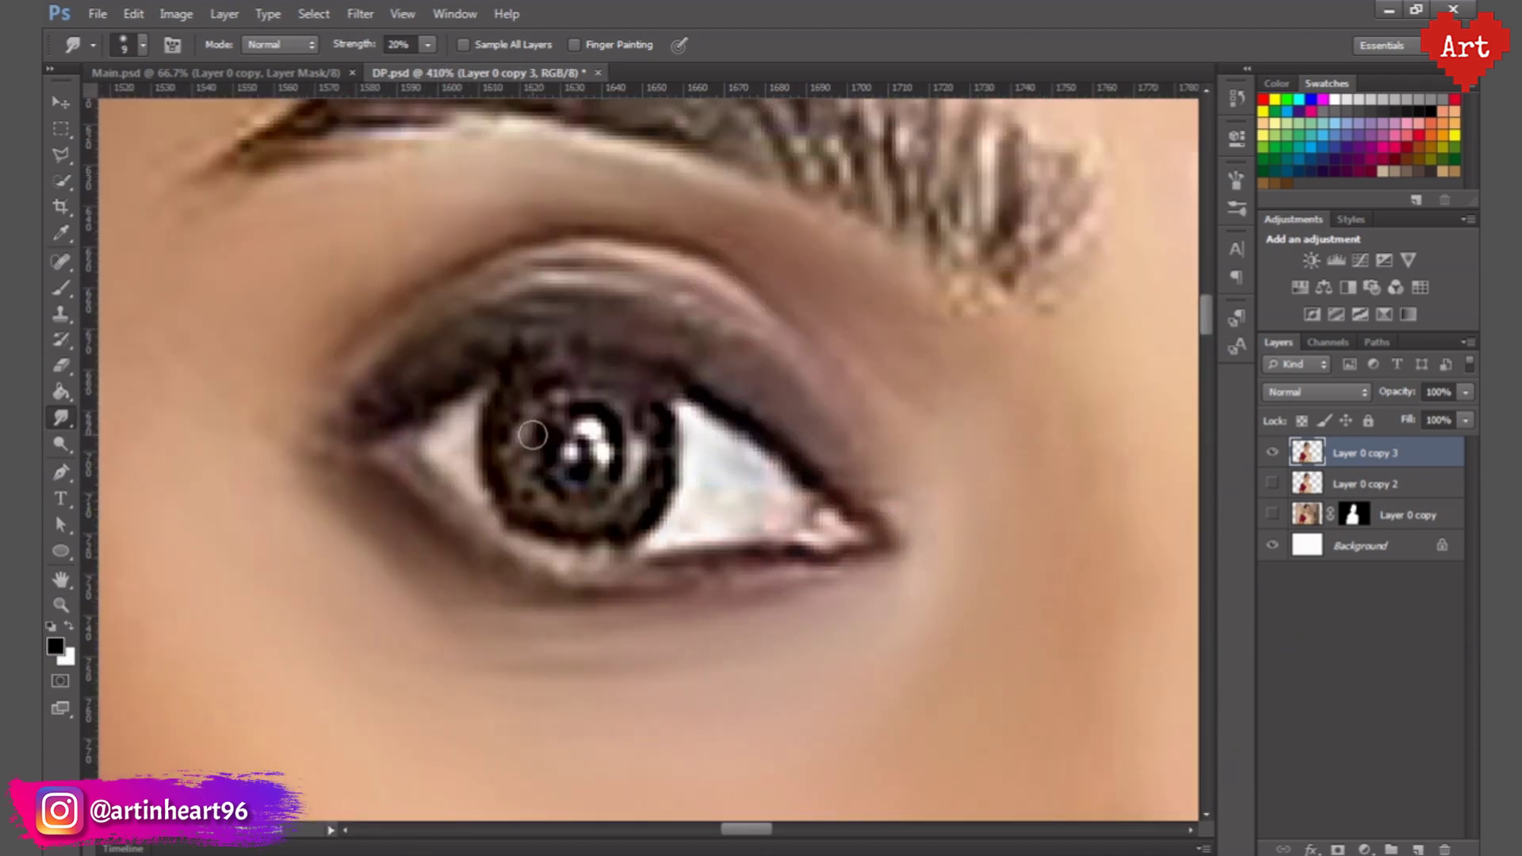
{"action": "scroll", "coordinate": [532, 434], "scroll_direction": "down", "scroll_amount": 1}
{"action": "scroll", "coordinate": [544, 533], "scroll_direction": "up", "scroll_amount": 1}
{"action": "key", "text": "bracketright"}
{"action": "key", "text": "bracketright"}
{"action": "mouse_move", "coordinate": [544, 534]}
{"action": "left_mouse_down"}
{"action": "mouse_move", "coordinate": [594, 425]}
{"action": "mouse_move", "coordinate": [635, 416]}
{"action": "left_mouse_up"}
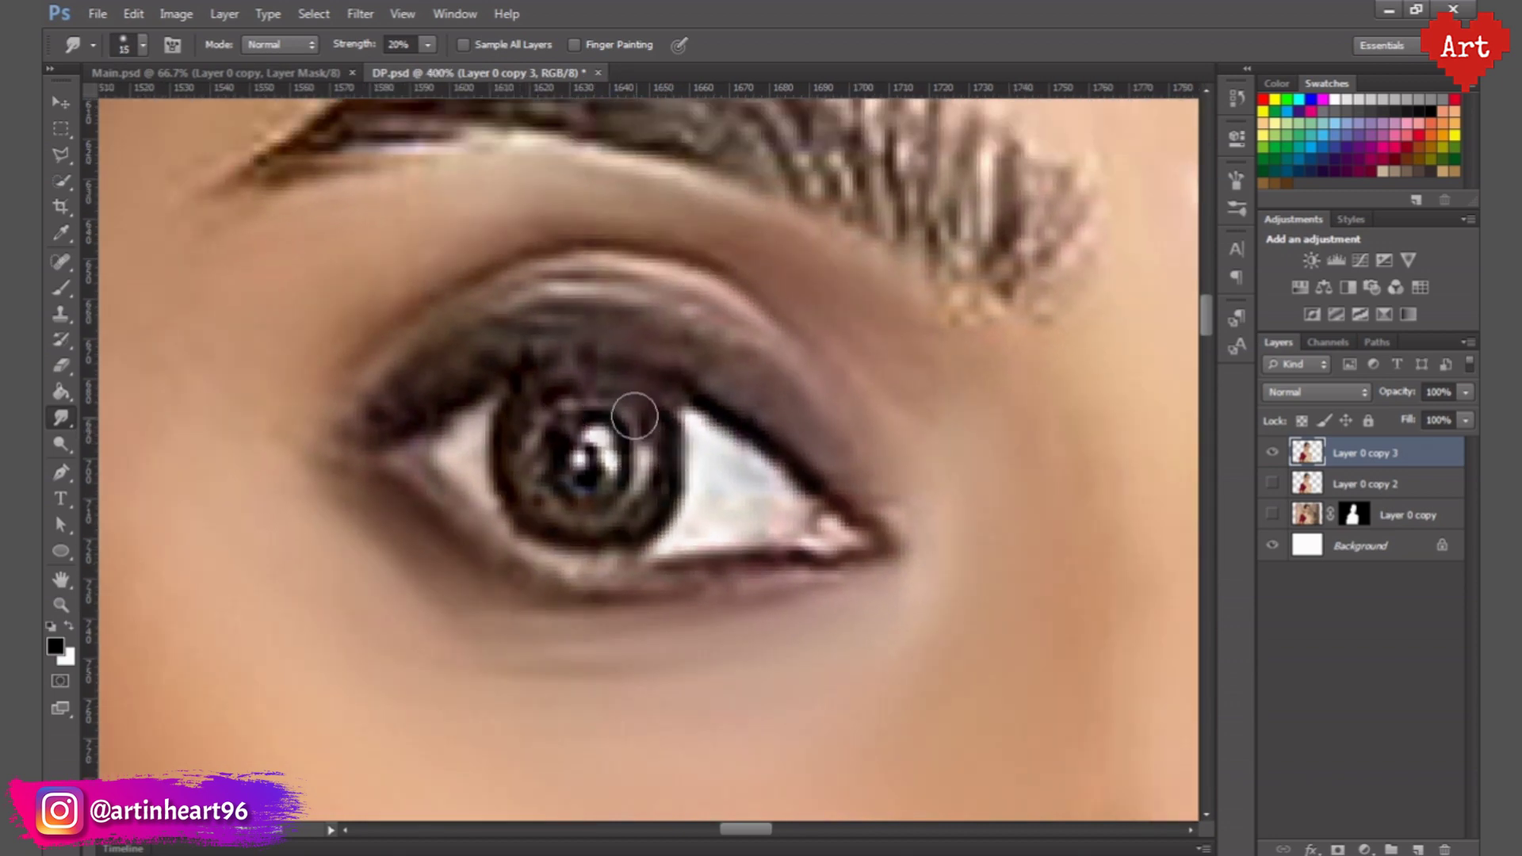
{"action": "scroll", "coordinate": [634, 416], "scroll_direction": "down", "scroll_amount": 5}
{"action": "scroll", "coordinate": [730, 381], "scroll_direction": "up", "scroll_amount": 5}
{"action": "left_click_drag", "start_coordinate": [548, 452], "coordinate": [515, 460]}
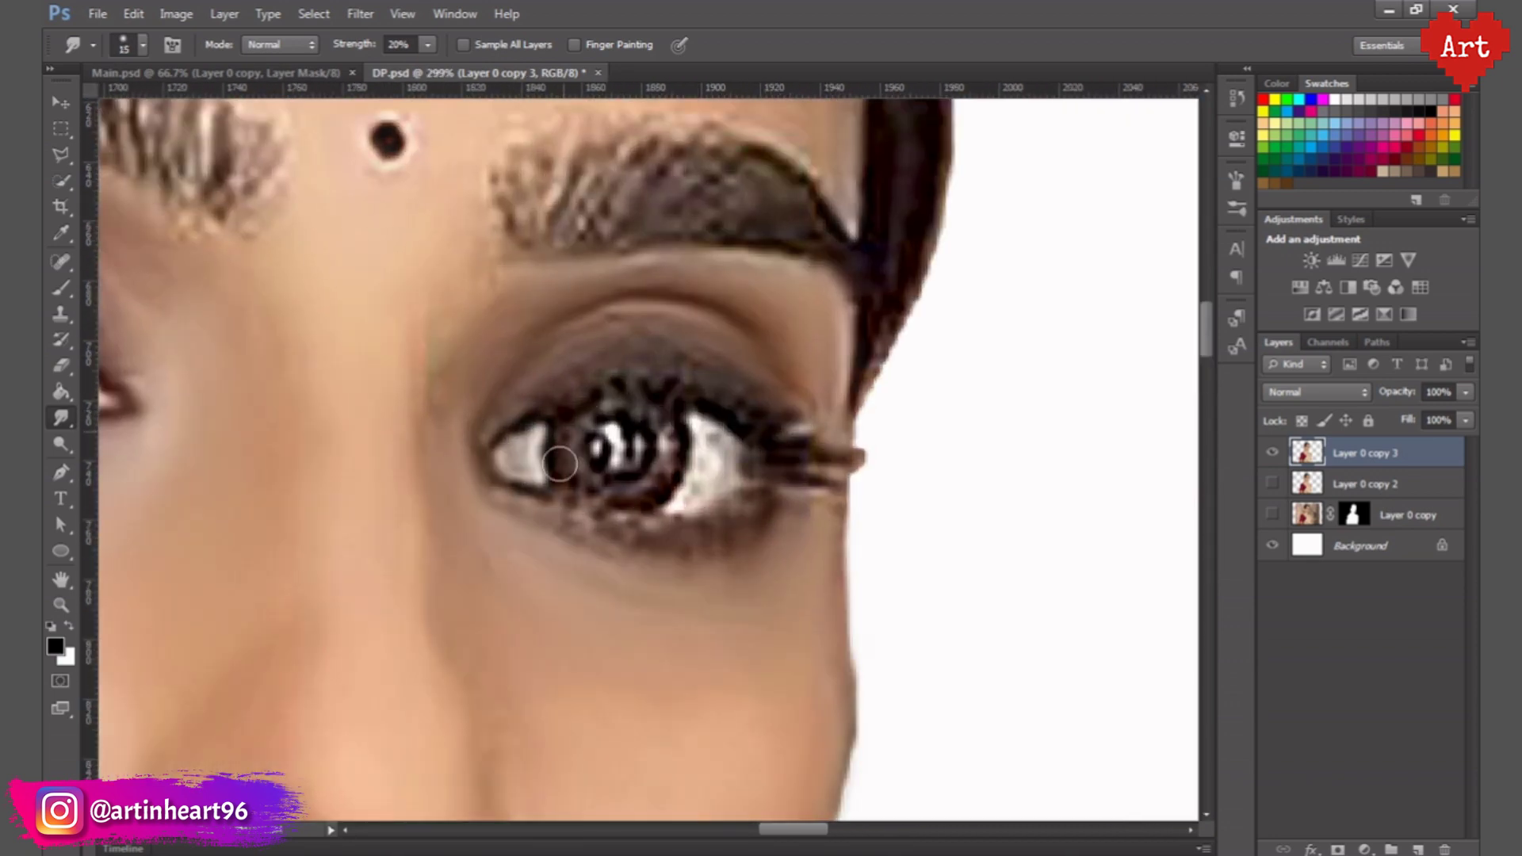
{"action": "left_click_drag", "start_coordinate": [666, 444], "coordinate": [611, 444]}
{"action": "scroll", "coordinate": [675, 499], "scroll_direction": "down", "scroll_amount": 5}
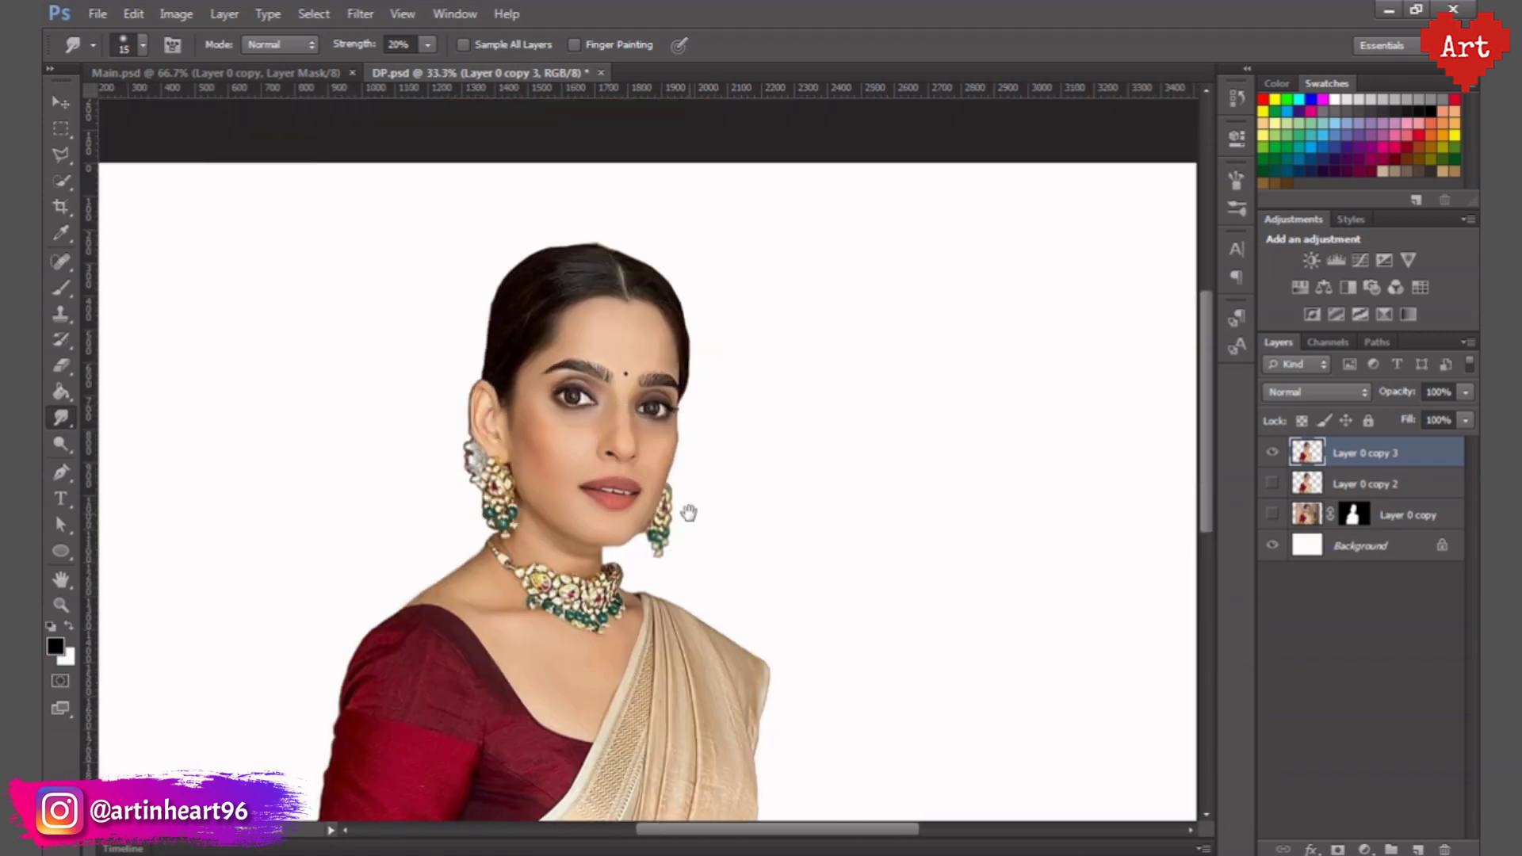
- Smudge the red blouse's shoulder edge and sleeve seam with a larger brush
{"action": "scroll", "coordinate": [474, 493], "scroll_direction": "up", "scroll_amount": 5}
{"action": "key", "text": "bracketright"}
{"action": "key", "text": "bracketright"}
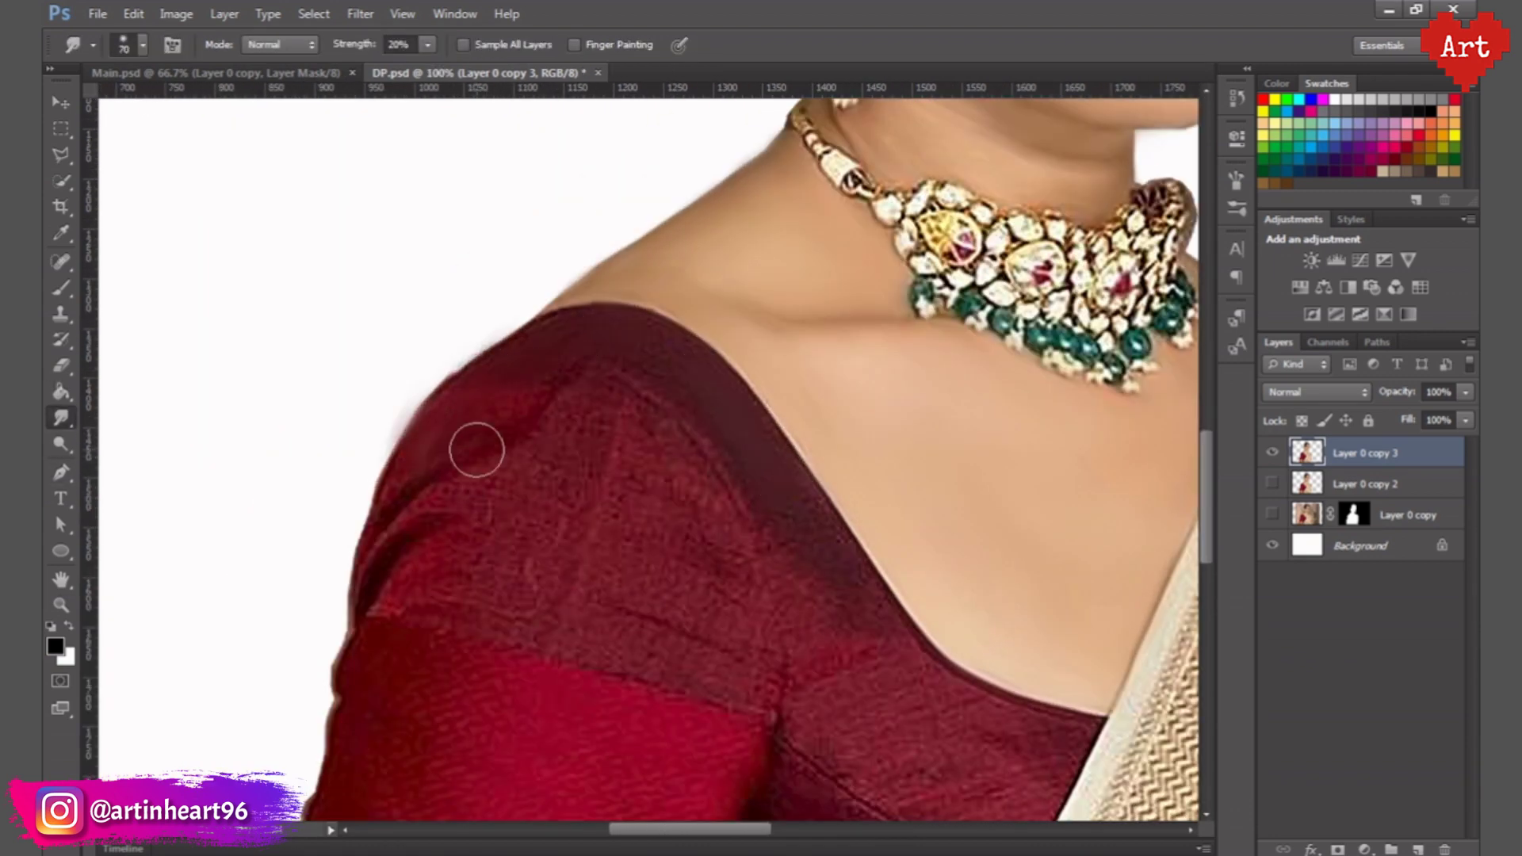
{"action": "mouse_move", "coordinate": [476, 445]}
{"action": "left_mouse_down"}
{"action": "mouse_move", "coordinate": [391, 578]}
{"action": "mouse_move", "coordinate": [540, 479]}
{"action": "left_mouse_up"}
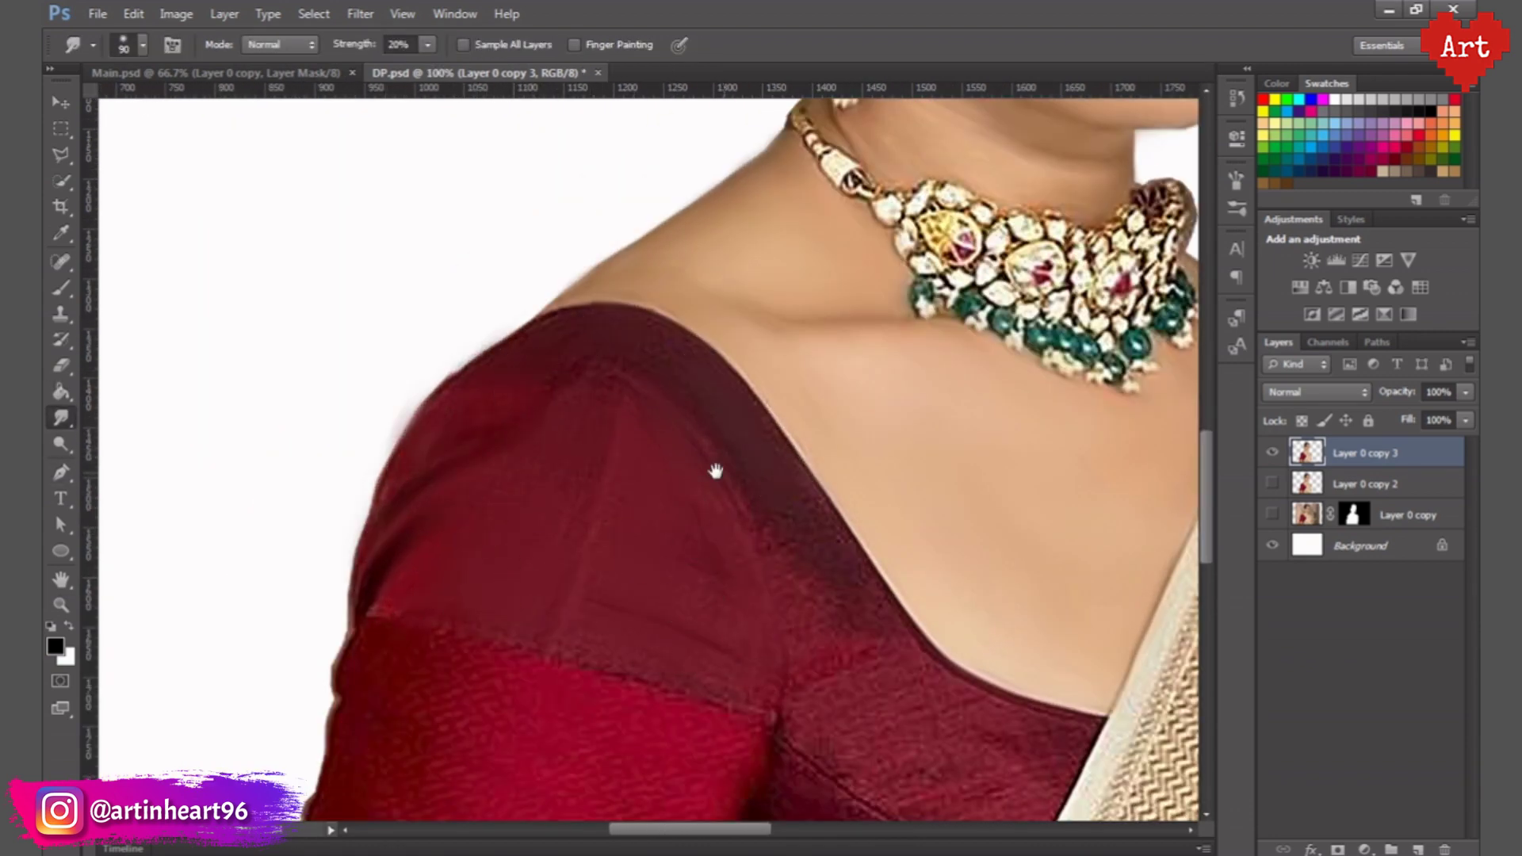
{"action": "left_click_drag", "start_coordinate": [713, 468], "coordinate": [571, 318]}
- At 30% strength, smooth the remaining seam and woven texture of the red sleeve
{"action": "key", "text": "3"}
{"action": "left_click_drag", "start_coordinate": [734, 564], "coordinate": [795, 603]}
{"action": "left_click_drag", "start_coordinate": [506, 545], "coordinate": [657, 343]}
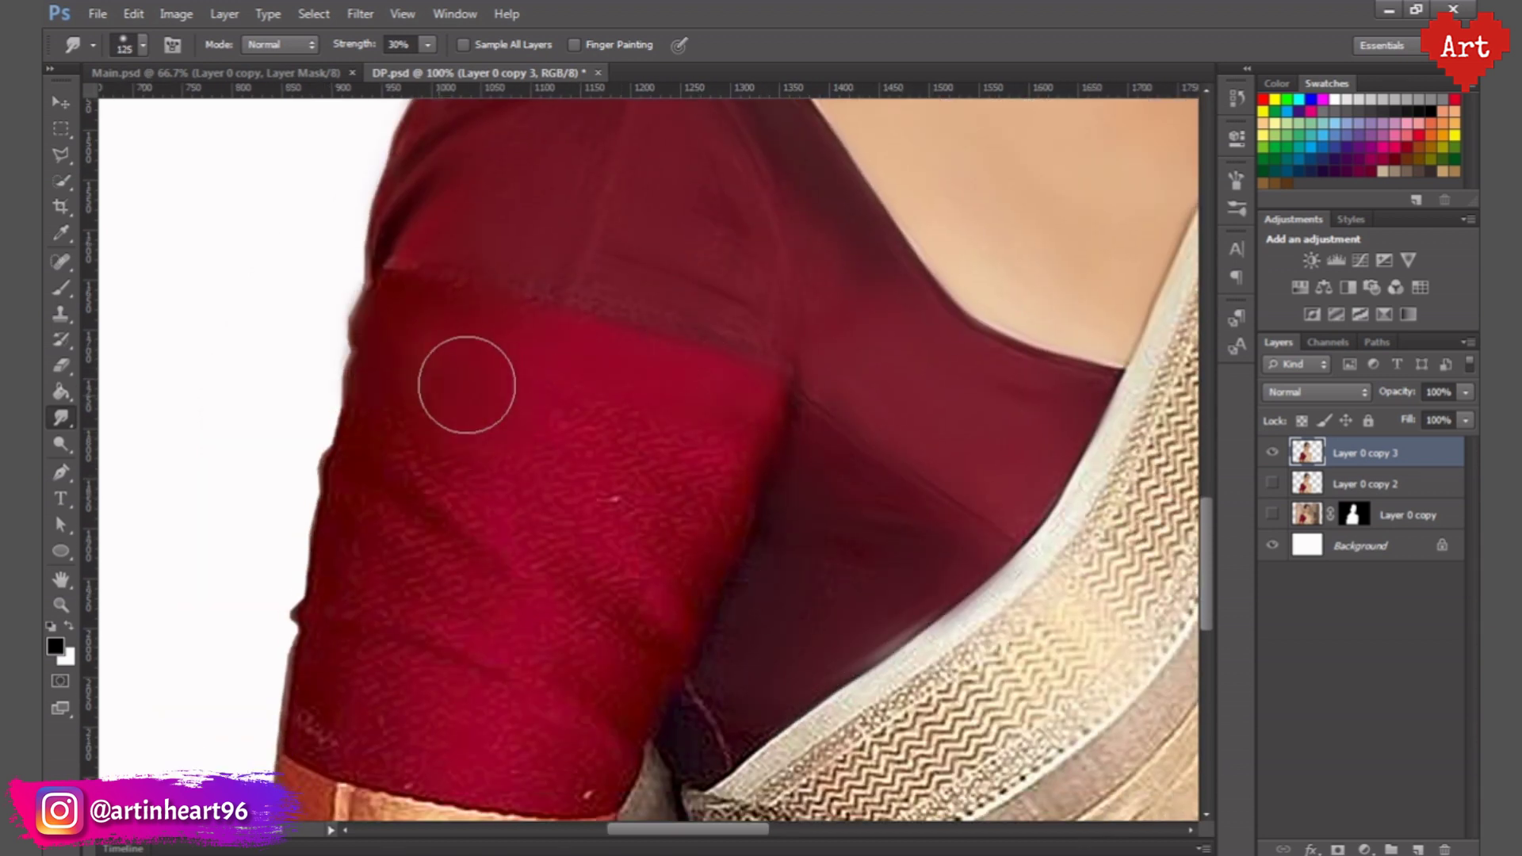
{"action": "mouse_move", "coordinate": [467, 385]}
{"action": "left_mouse_down"}
{"action": "mouse_move", "coordinate": [499, 544]}
{"action": "mouse_move", "coordinate": [373, 622]}
{"action": "mouse_move", "coordinate": [398, 697]}
{"action": "mouse_move", "coordinate": [345, 708]}
{"action": "left_mouse_up"}
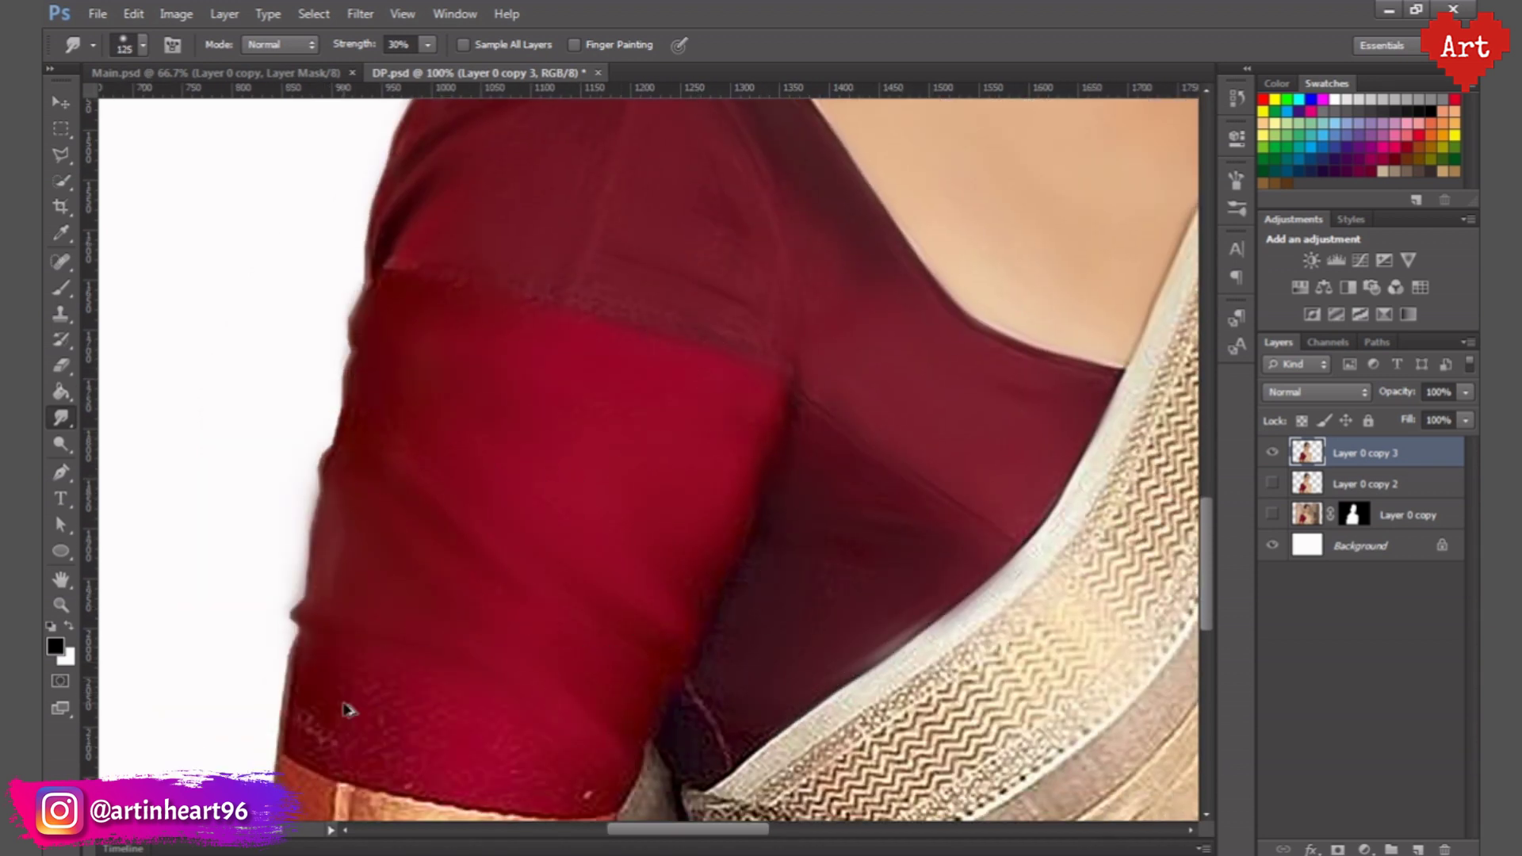
{"action": "scroll", "coordinate": [500, 339], "scroll_direction": "down", "scroll_amount": 5}
{"action": "key", "text": "ctrl+0"}
- Smudge the sleeve's gold band smooth with a smaller brush
{"action": "scroll", "coordinate": [468, 466], "scroll_direction": "up", "scroll_amount": 5}
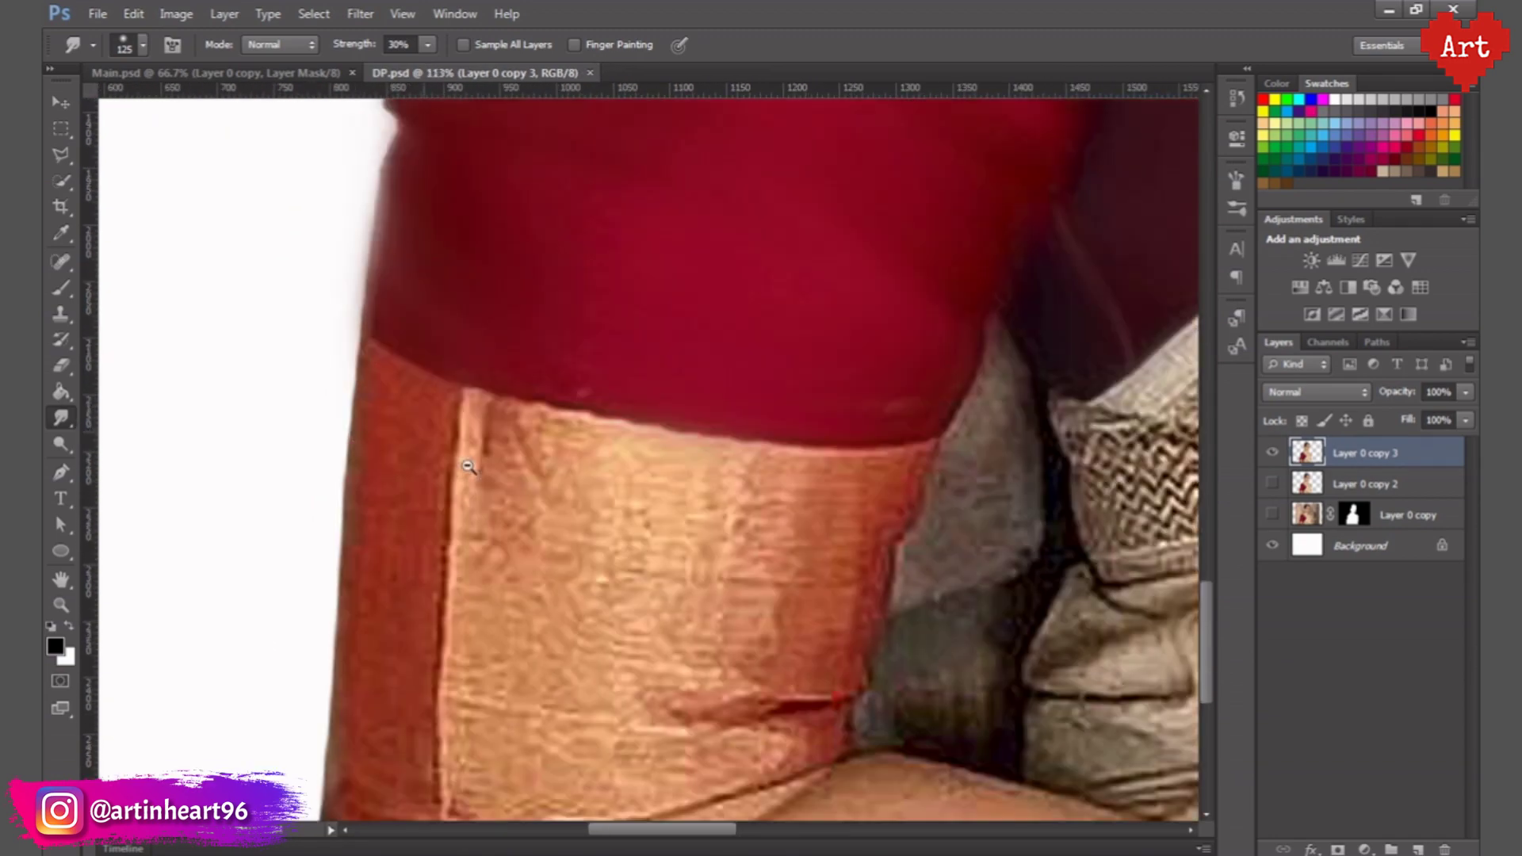
{"action": "scroll", "coordinate": [468, 467], "scroll_direction": "down", "scroll_amount": 1}
{"action": "key", "text": "bracketleft"}
{"action": "key", "text": "bracketleft"}
{"action": "left_click_drag", "start_coordinate": [397, 414], "coordinate": [397, 626]}
{"action": "mouse_move", "coordinate": [373, 697]}
{"action": "left_mouse_down"}
{"action": "mouse_move", "coordinate": [460, 491]}
{"action": "mouse_move", "coordinate": [496, 544]}
{"action": "mouse_move", "coordinate": [619, 627]}
{"action": "mouse_move", "coordinate": [488, 444]}
{"action": "left_mouse_up"}
{"action": "scroll", "coordinate": [500, 357], "scroll_direction": "up", "scroll_amount": 4}
- Outline the grey gap beside the arm with the Polygonal Lasso and fill it white on Layer 0 copy 2
{"action": "key", "text": "l"}
{"action": "left_click", "coordinate": [537, 258]}
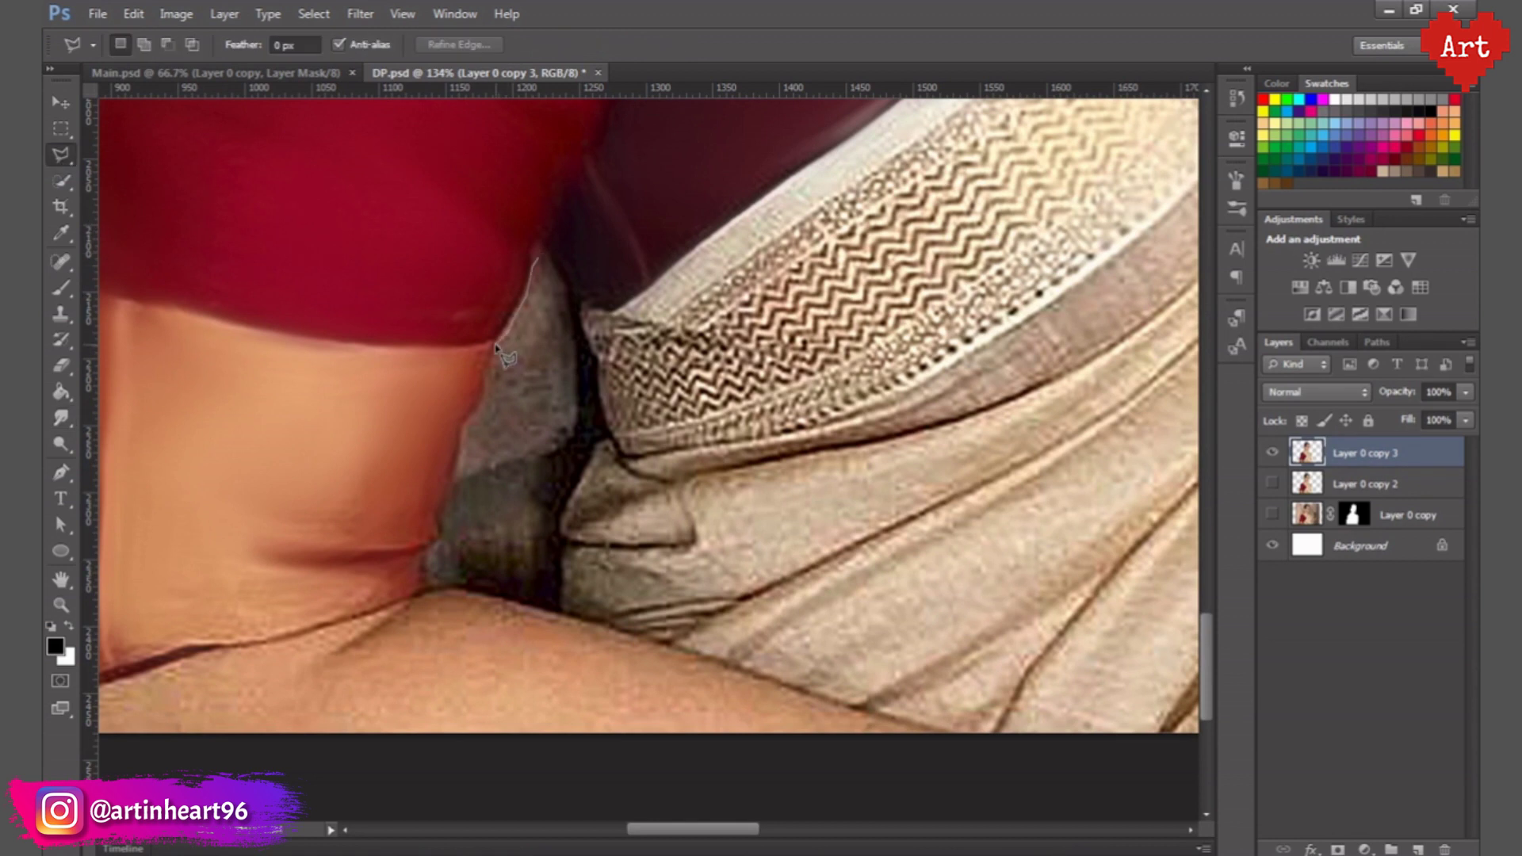
{"action": "double_click", "coordinate": [569, 300]}
{"action": "left_click", "coordinate": [1396, 515]}
{"action": "key", "text": "g"}
{"action": "left_click", "coordinate": [1364, 484]}
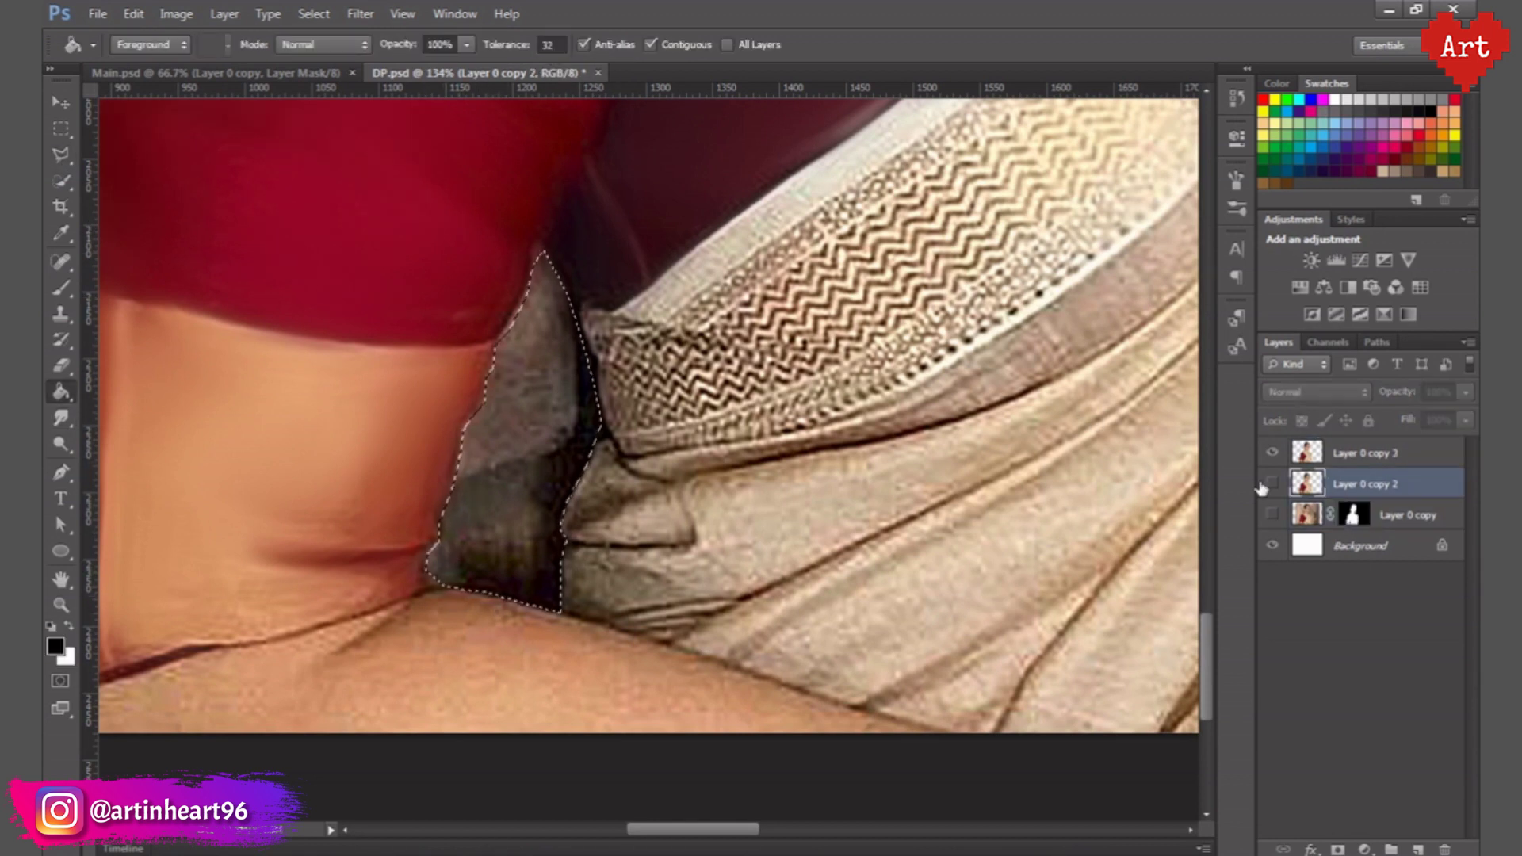
{"action": "left_click", "coordinate": [1364, 452]}
{"action": "key", "text": "Delete"}
{"action": "key", "text": "ctrl+0"}
- Smudge the saree's neckline band and its lace edge
{"action": "scroll", "coordinate": [560, 231], "scroll_direction": "up", "scroll_amount": 5}
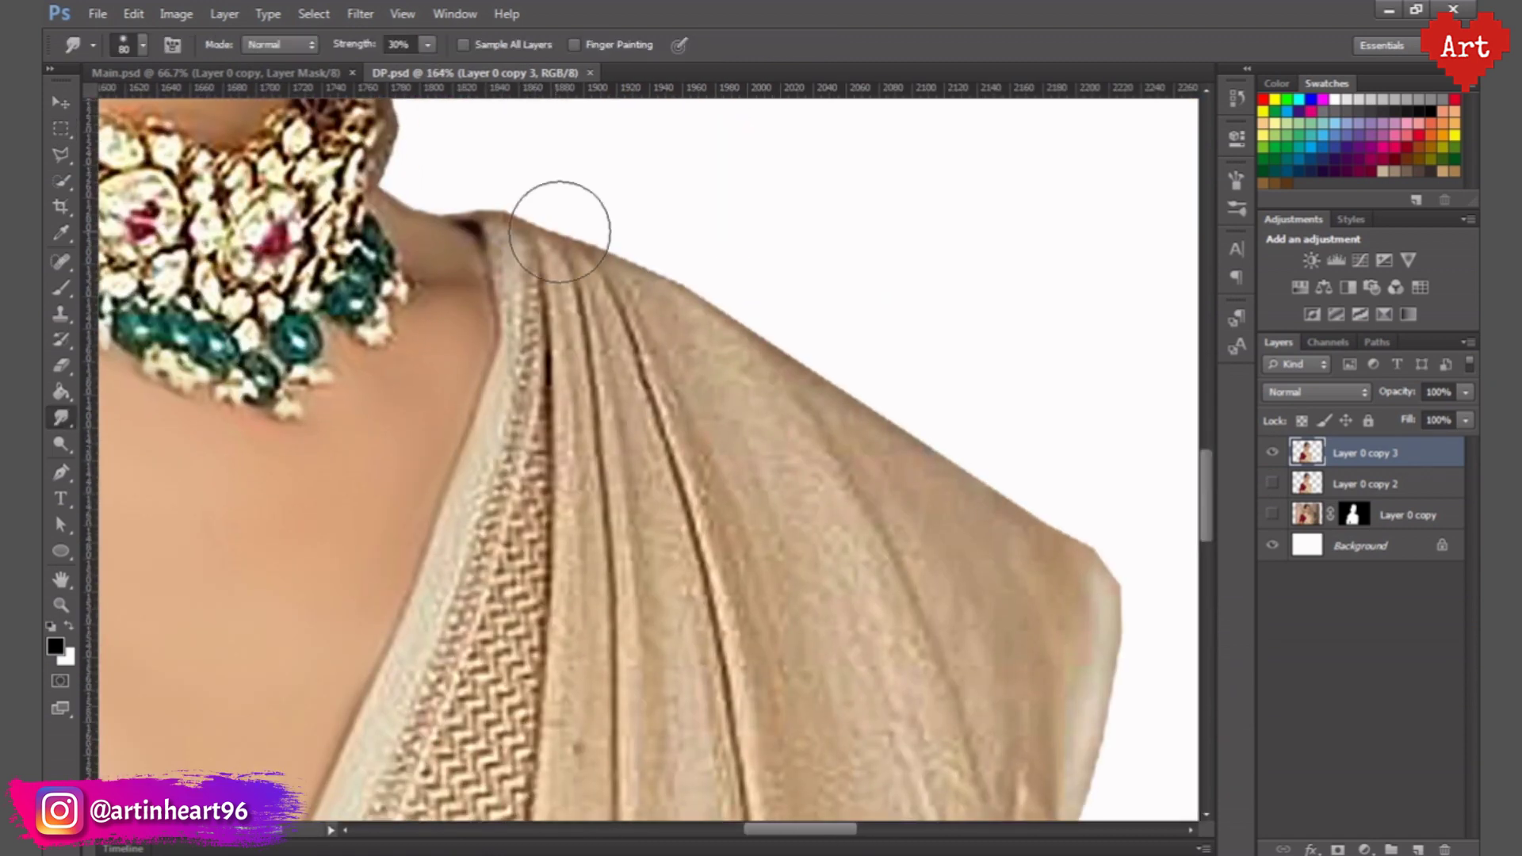
{"action": "key", "text": "["}
{"action": "key", "text": "["}
{"action": "key", "text": "["}
{"action": "mouse_move", "coordinate": [560, 231]}
{"action": "left_mouse_down"}
{"action": "mouse_move", "coordinate": [510, 357]}
{"action": "mouse_move", "coordinate": [632, 354]}
{"action": "mouse_move", "coordinate": [623, 343]}
{"action": "left_mouse_up"}
{"action": "scroll", "coordinate": [584, 330], "scroll_direction": "down", "scroll_amount": 3}
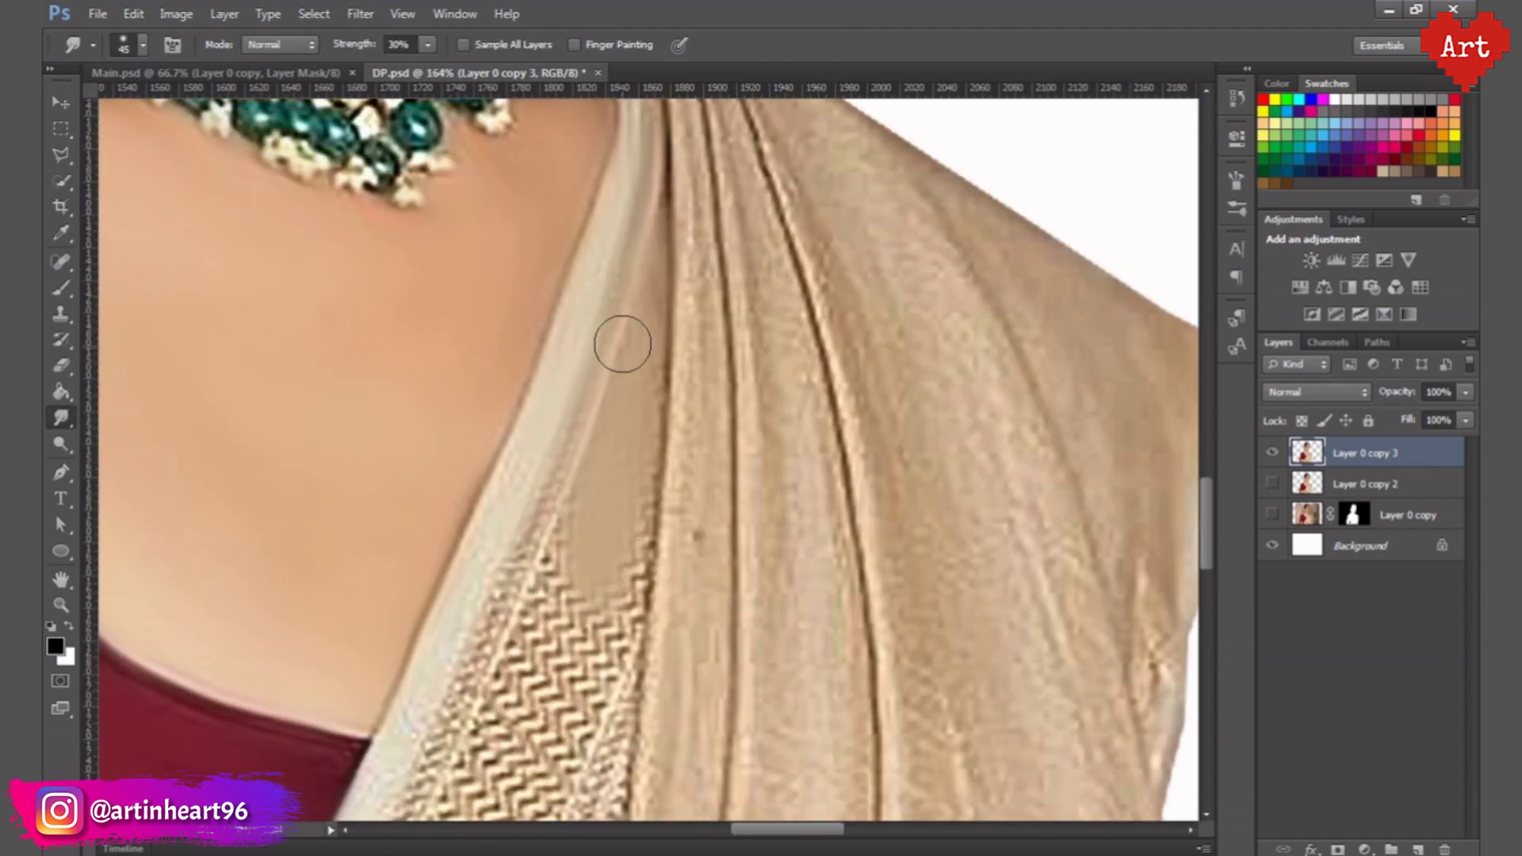
{"action": "scroll", "coordinate": [623, 343], "scroll_direction": "down", "scroll_amount": 5}
{"action": "key", "text": "]"}
{"action": "key", "text": "]"}
{"action": "mouse_move", "coordinate": [730, 317]}
{"action": "left_mouse_down"}
{"action": "mouse_move", "coordinate": [622, 187]}
{"action": "mouse_move", "coordinate": [656, 353]}
{"action": "mouse_move", "coordinate": [632, 497]}
{"action": "left_mouse_up"}
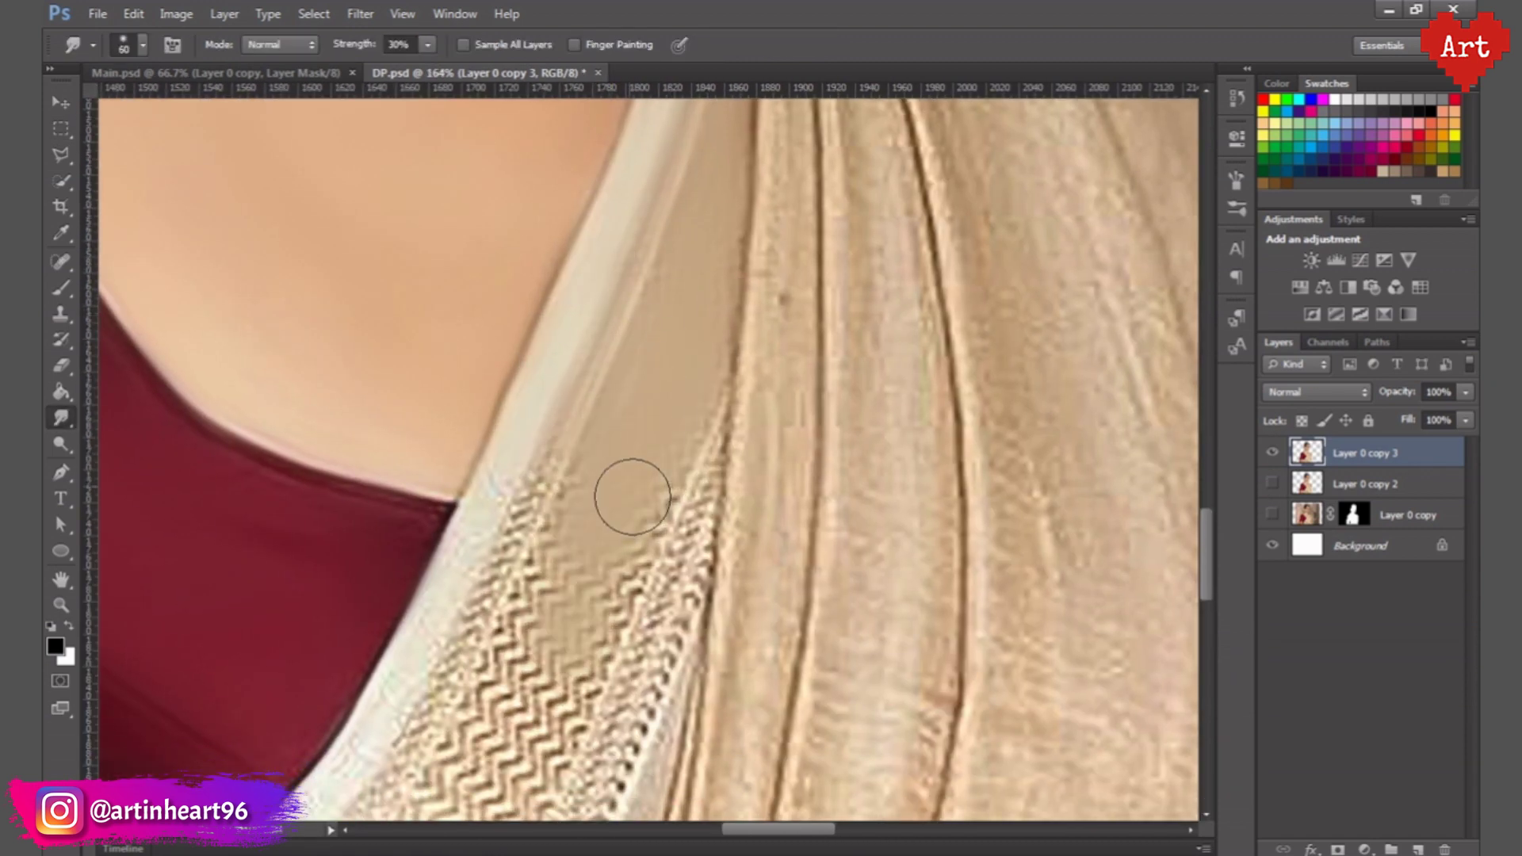
{"action": "scroll", "coordinate": [632, 496], "scroll_direction": "down", "scroll_amount": 3}
{"action": "mouse_move", "coordinate": [643, 317]}
{"action": "left_mouse_down"}
{"action": "mouse_move", "coordinate": [723, 398]}
{"action": "mouse_move", "coordinate": [748, 367]}
{"action": "mouse_move", "coordinate": [755, 532]}
{"action": "mouse_move", "coordinate": [527, 639]}
{"action": "left_mouse_up"}
- Smooth the zigzag lace pattern on the band and along the saree fold
{"action": "scroll", "coordinate": [526, 639], "scroll_direction": "down", "scroll_amount": 3}
{"action": "key", "text": "]"}
{"action": "key", "text": "]"}
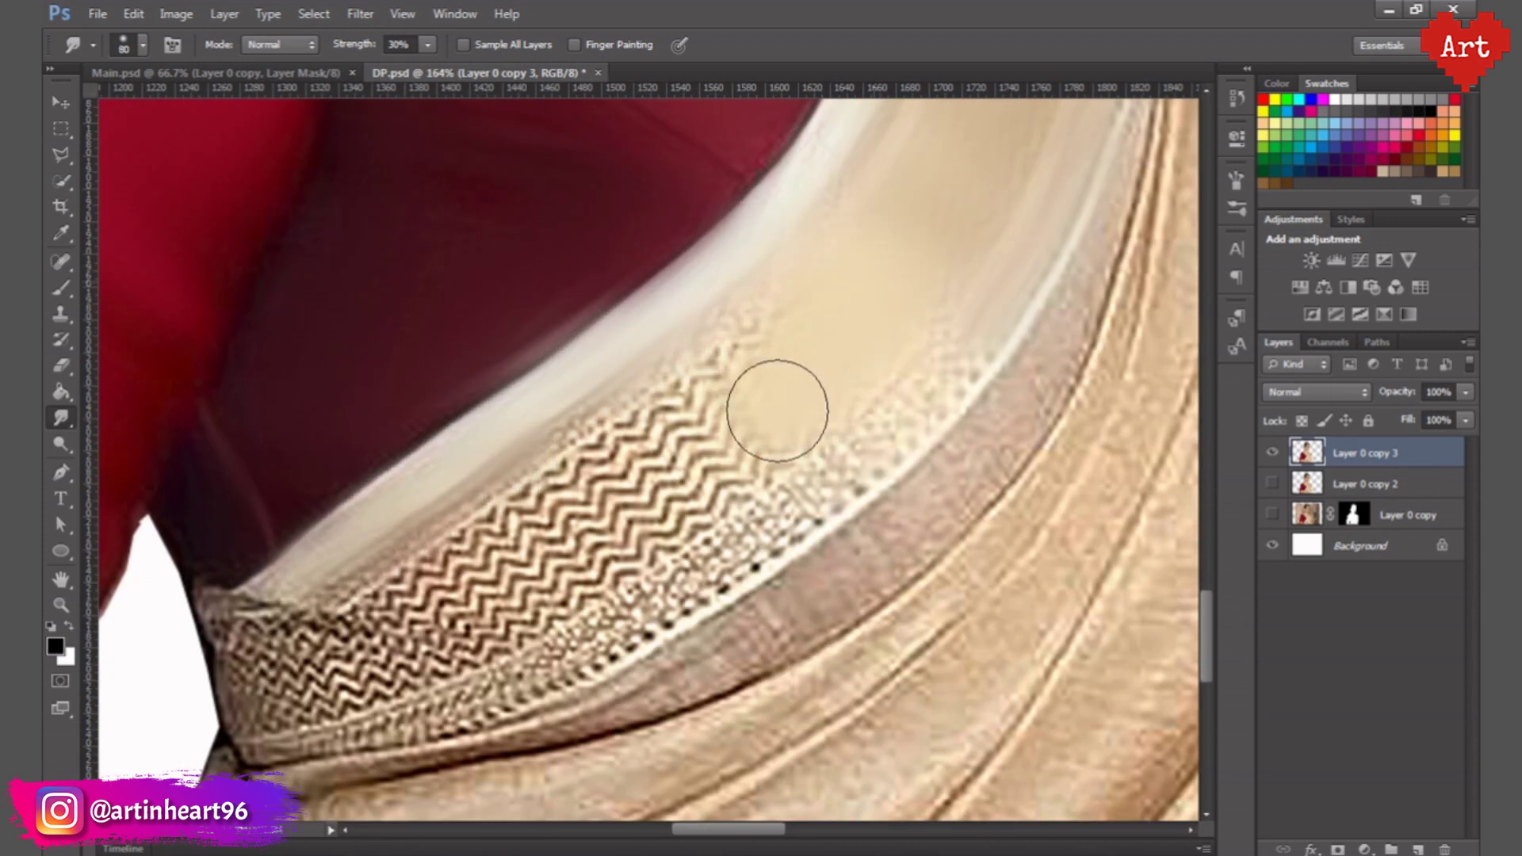
{"action": "mouse_move", "coordinate": [777, 410]}
{"action": "left_mouse_down"}
{"action": "mouse_move", "coordinate": [621, 408]}
{"action": "mouse_move", "coordinate": [278, 698]}
{"action": "mouse_move", "coordinate": [442, 706]}
{"action": "mouse_move", "coordinate": [707, 571]}
{"action": "mouse_move", "coordinate": [908, 415]}
{"action": "left_mouse_up"}
{"action": "key", "text": "["}
{"action": "key", "text": "["}
{"action": "key", "text": "["}
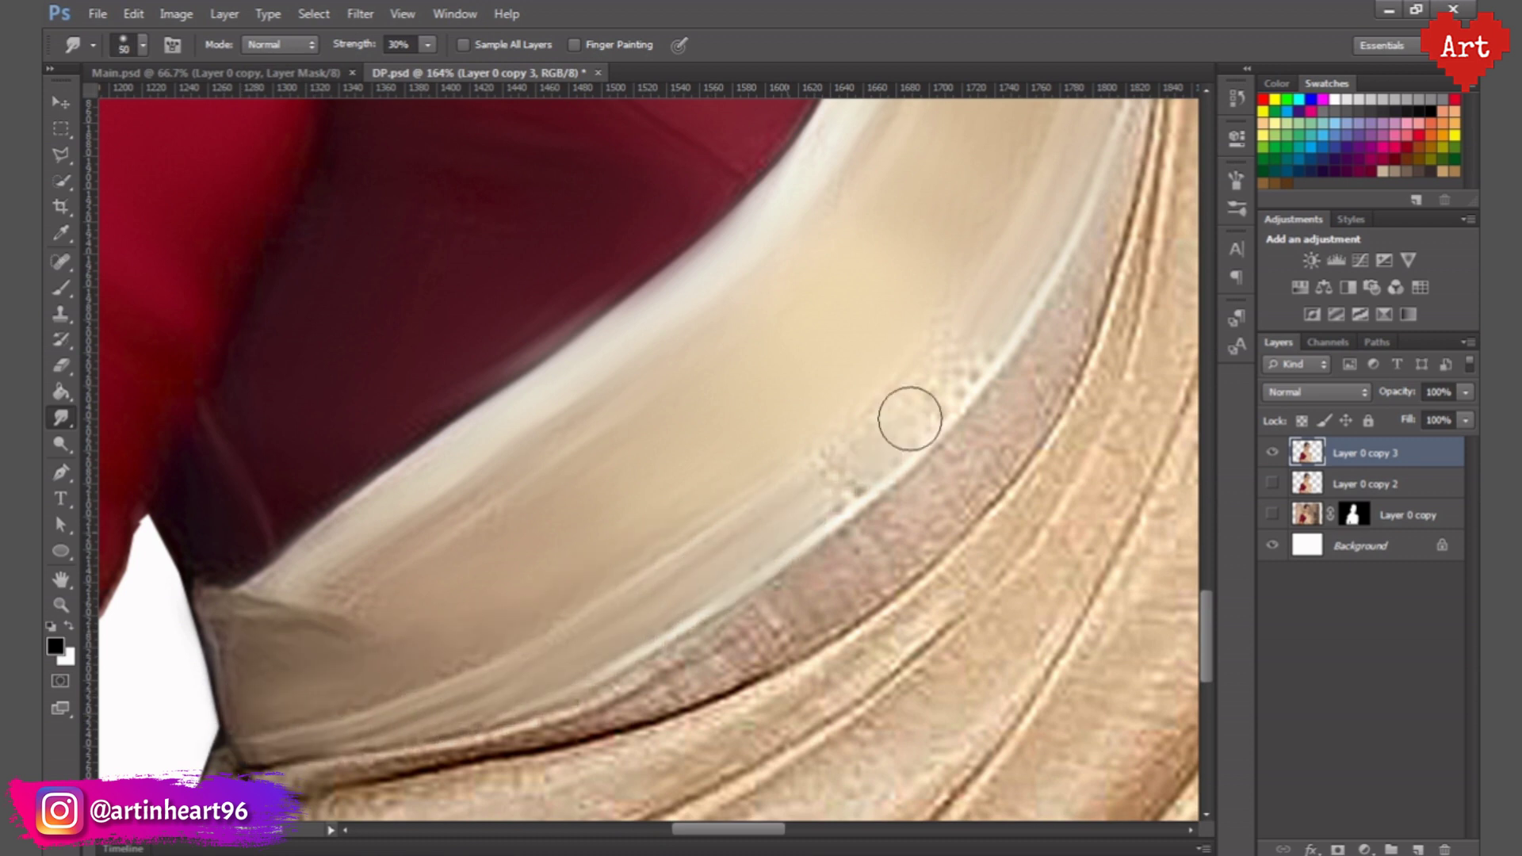
{"action": "scroll", "coordinate": [907, 415], "scroll_direction": "right", "scroll_amount": 3}
{"action": "key", "text": "]"}
{"action": "key", "text": "]"}
{"action": "key", "text": "]"}
{"action": "scroll", "coordinate": [705, 622], "scroll_direction": "down", "scroll_amount": 2}
{"action": "mouse_move", "coordinate": [687, 516]}
{"action": "left_mouse_down"}
{"action": "mouse_move", "coordinate": [444, 603]}
{"action": "mouse_move", "coordinate": [272, 578]}
{"action": "left_mouse_up"}
{"action": "scroll", "coordinate": [639, 428], "scroll_direction": "down", "scroll_amount": 3}
- At 40% strength with a larger brush, smooth the saree fabric draped over the arm
{"action": "left_click_drag", "start_coordinate": [639, 428], "coordinate": [750, 559]}
{"action": "key", "text": "4"}
{"action": "scroll", "coordinate": [608, 430], "scroll_direction": "up", "scroll_amount": 3}
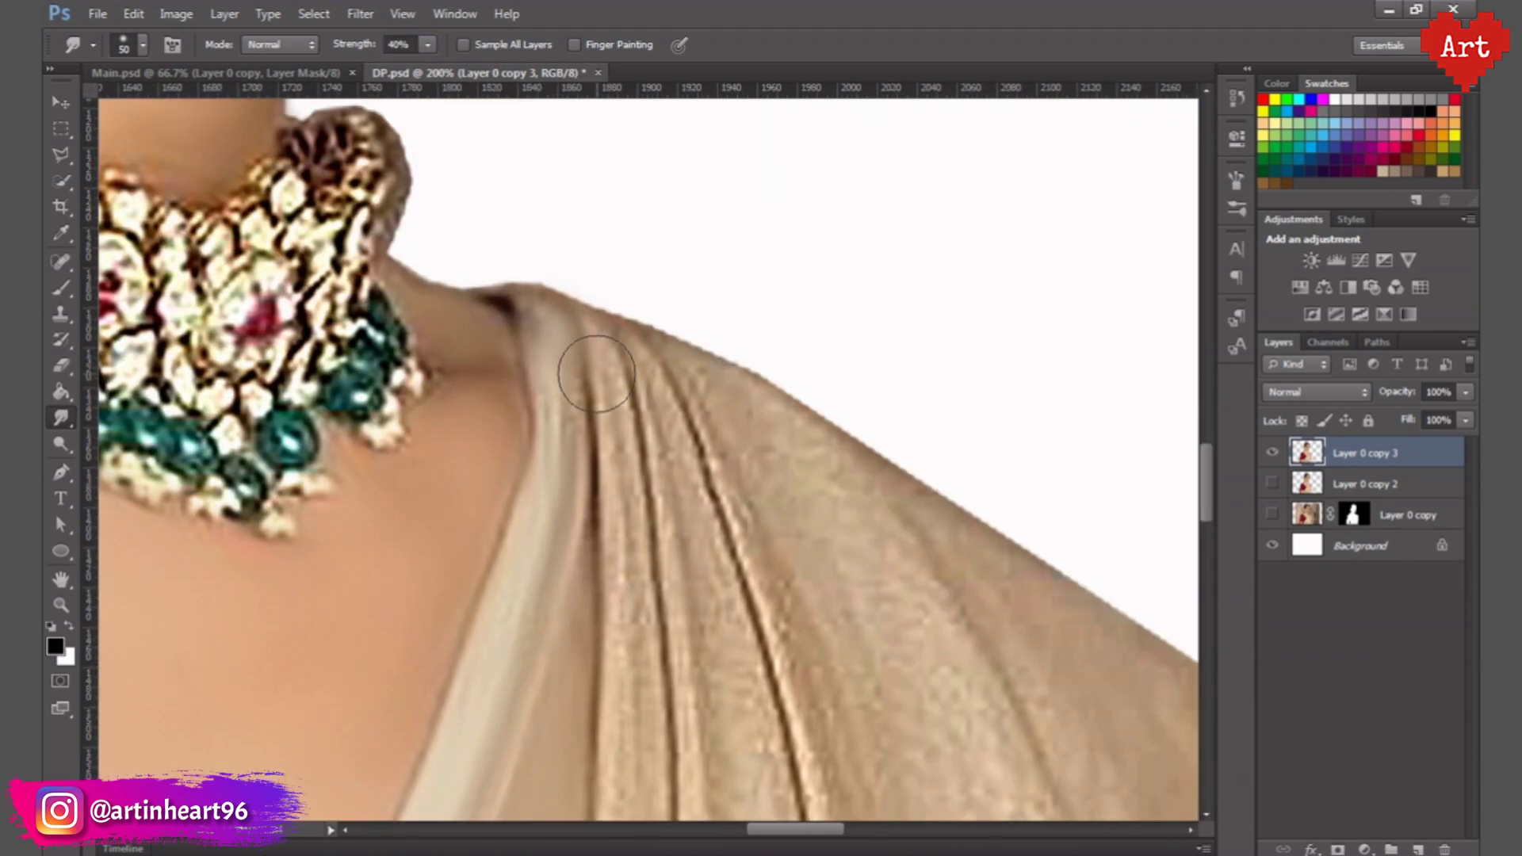
{"action": "scroll", "coordinate": [608, 431], "scroll_direction": "down", "scroll_amount": 2}
{"action": "scroll", "coordinate": [607, 430], "scroll_direction": "up", "scroll_amount": 3}
{"action": "scroll", "coordinate": [607, 430], "scroll_direction": "down", "scroll_amount": 3}
{"action": "key", "text": "]"}
{"action": "key", "text": "]"}
{"action": "key", "text": "]"}
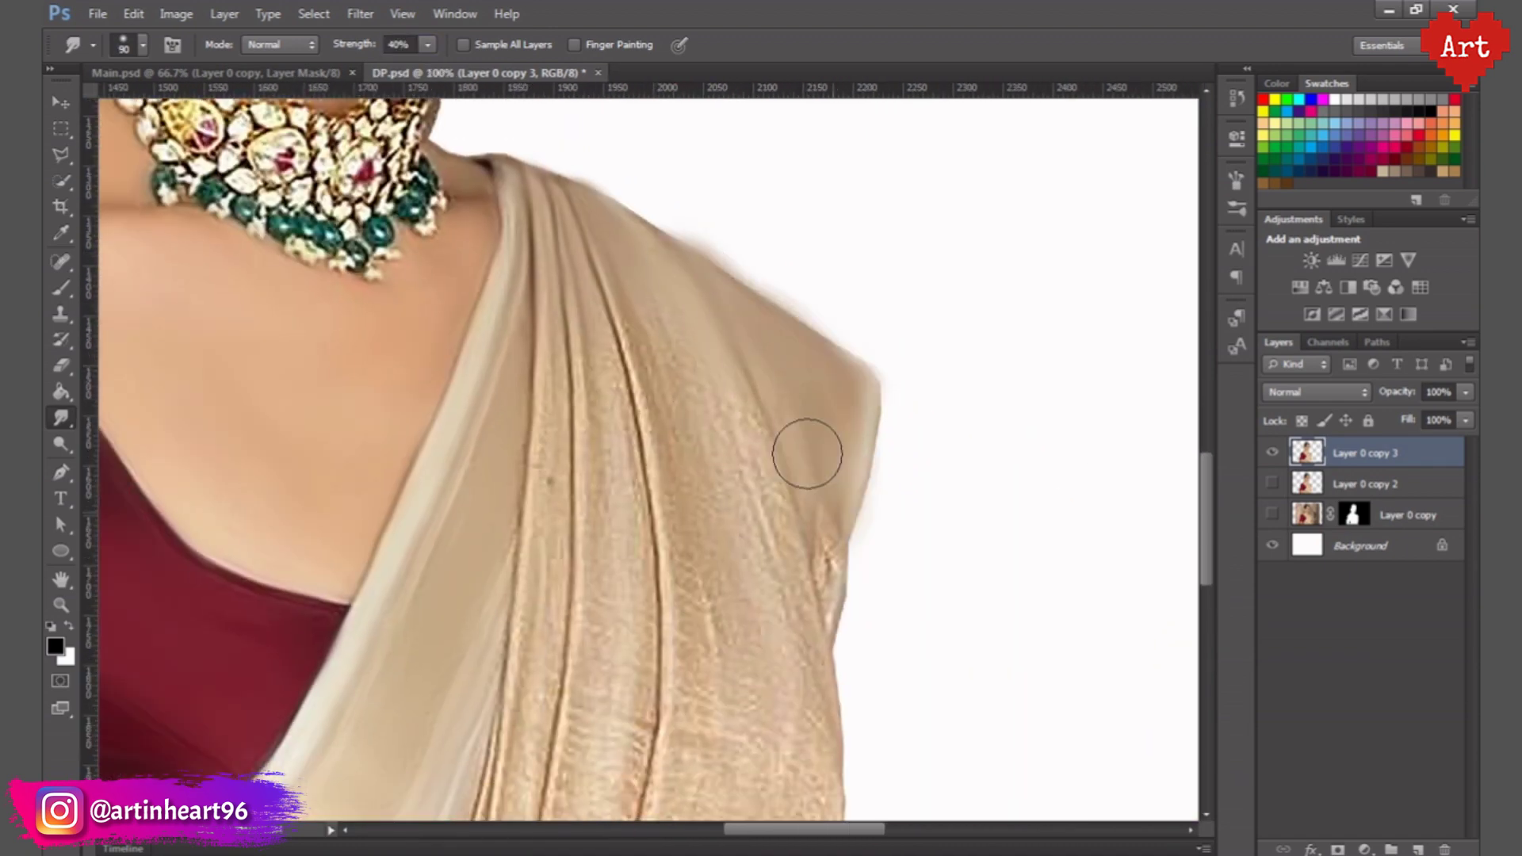
{"action": "scroll", "coordinate": [646, 428], "scroll_direction": "up", "scroll_amount": 2}
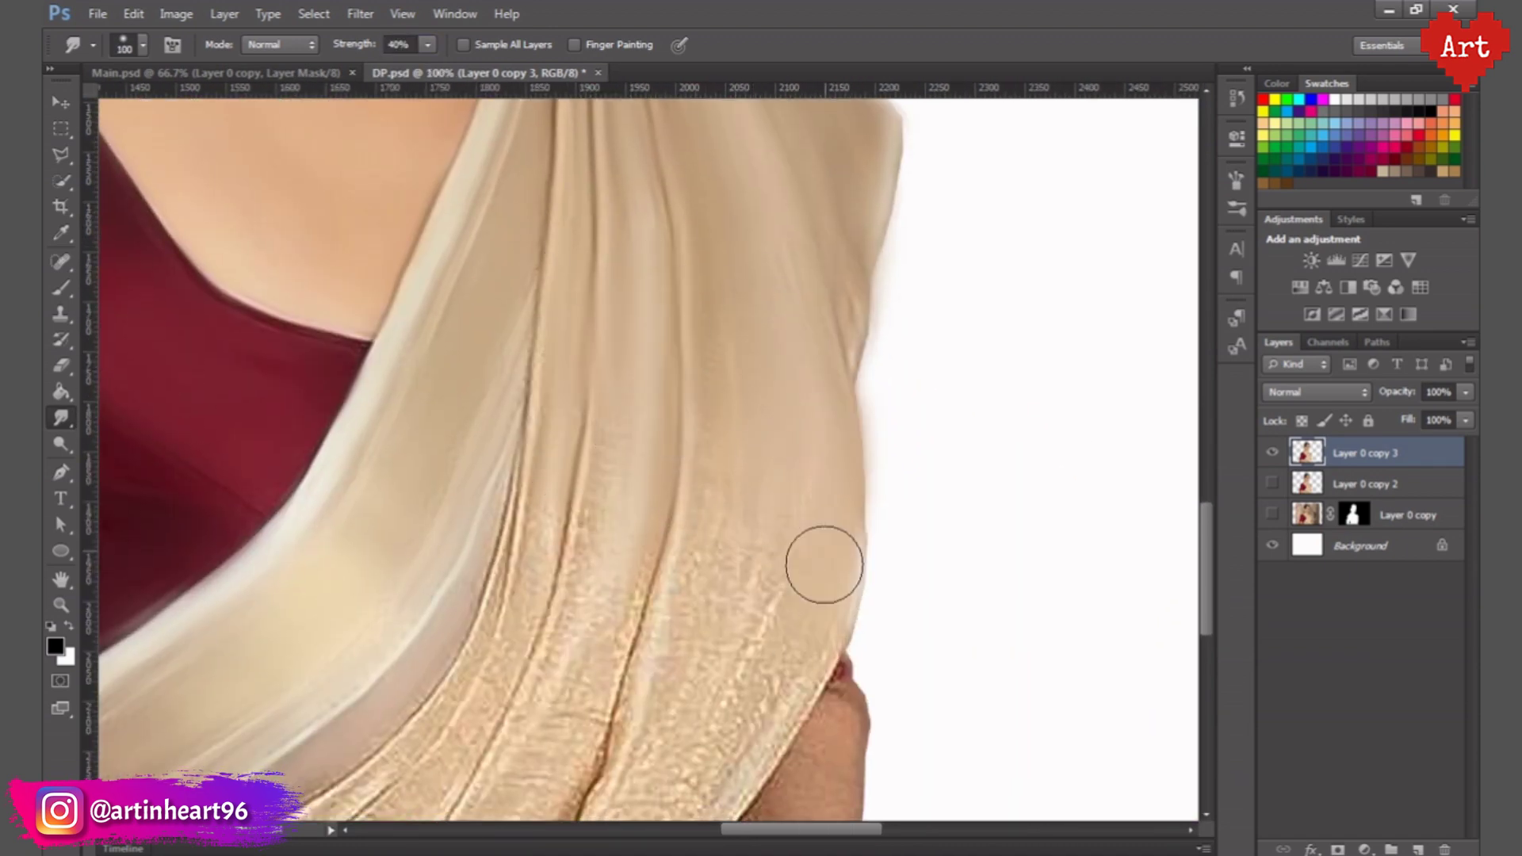
{"action": "left_click_drag", "start_coordinate": [825, 568], "coordinate": [920, 346]}
{"action": "left_click_drag", "start_coordinate": [687, 530], "coordinate": [894, 357]}
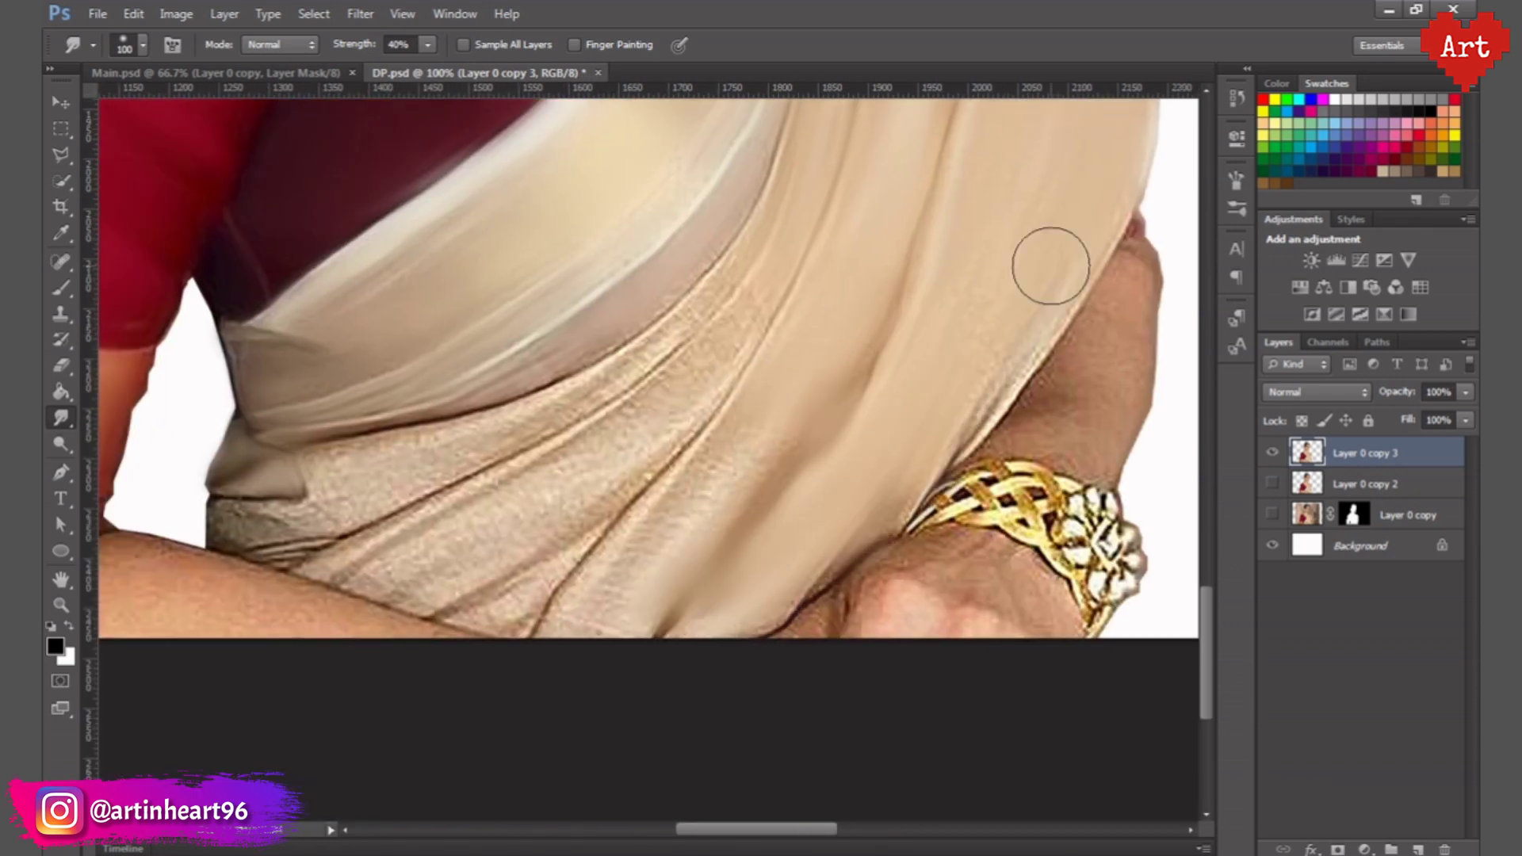
{"action": "left_click_drag", "start_coordinate": [323, 517], "coordinate": [767, 445]}
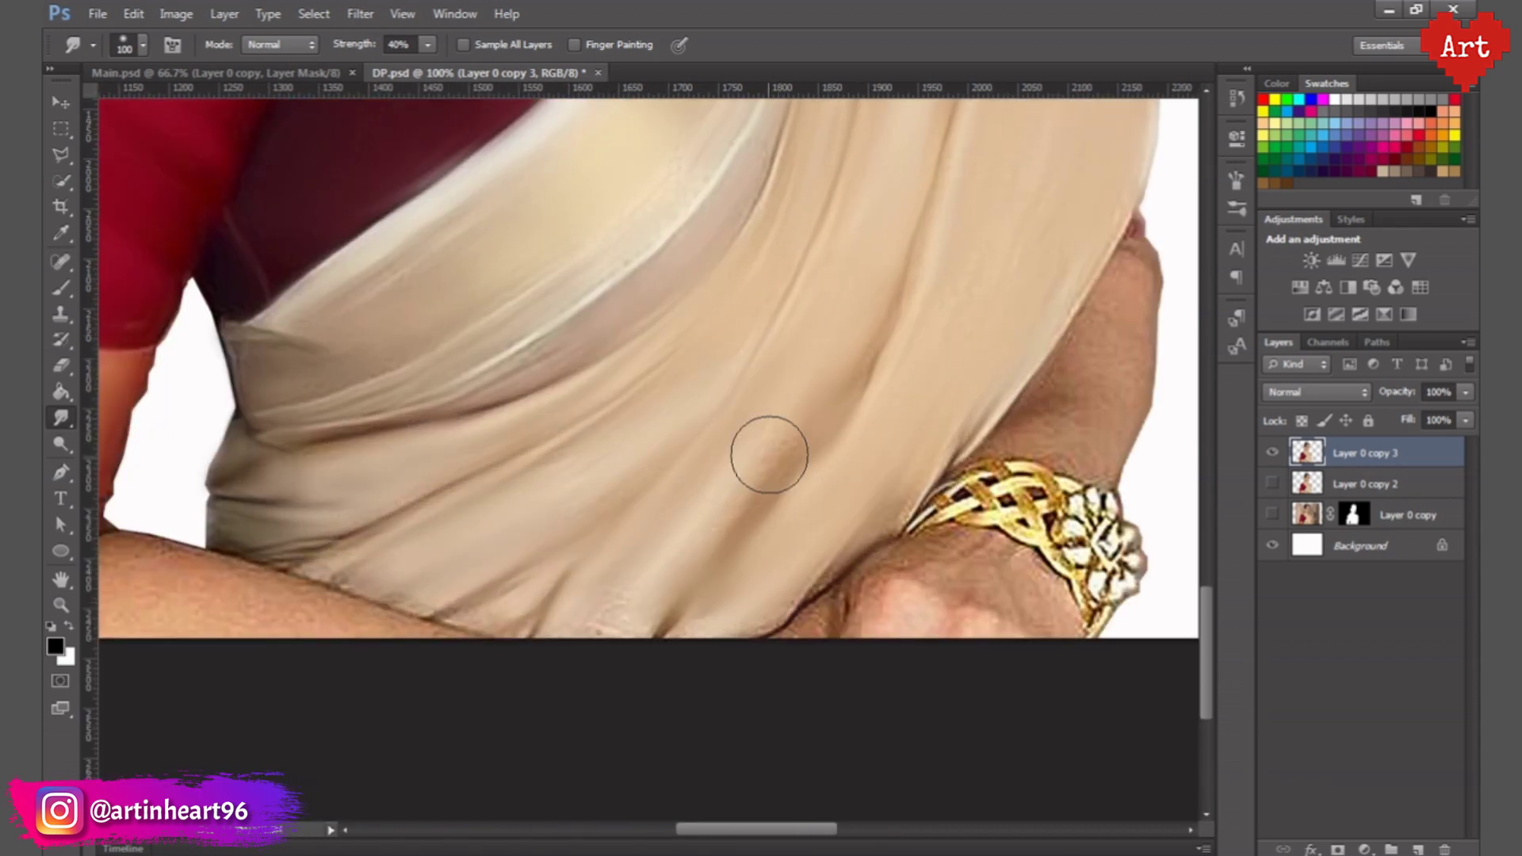
{"action": "key", "text": "ctrl+0"}
- Save, then at 20% strength smooth the neck skin and skin under the bracelet
{"action": "scroll", "coordinate": [1001, 571], "scroll_direction": "up", "scroll_amount": 3}
{"action": "key", "text": "ctrl+s"}
{"action": "scroll", "coordinate": [1001, 571], "scroll_direction": "up", "scroll_amount": 4}
{"action": "key", "text": "bracketleft"}
{"action": "key", "text": "bracketleft"}
{"action": "key", "text": "bracketleft"}
{"action": "key", "text": "2"}
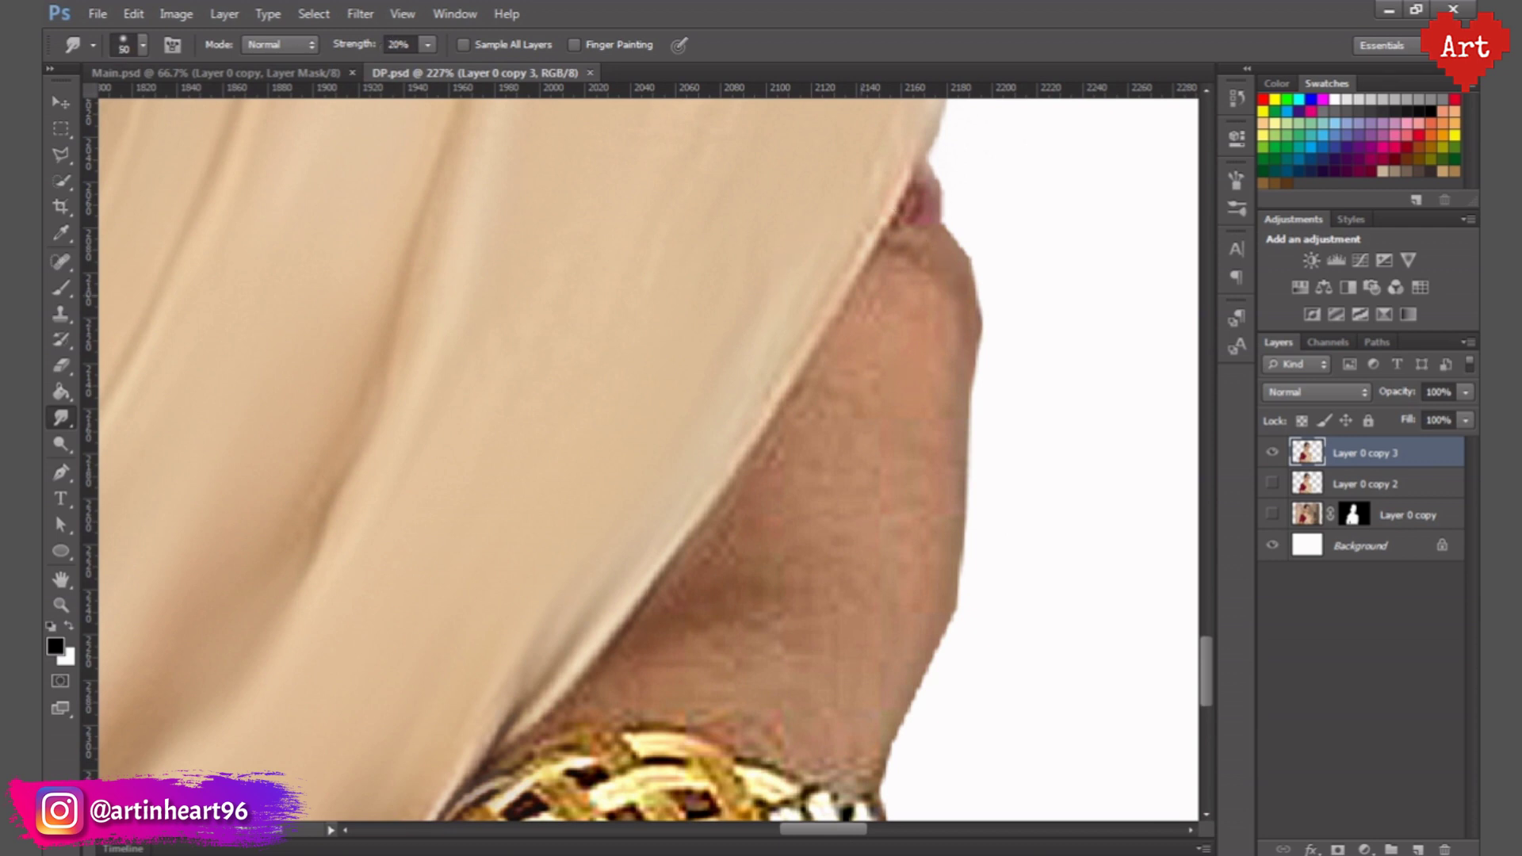
{"action": "left_click_drag", "start_coordinate": [902, 416], "coordinate": [671, 689]}
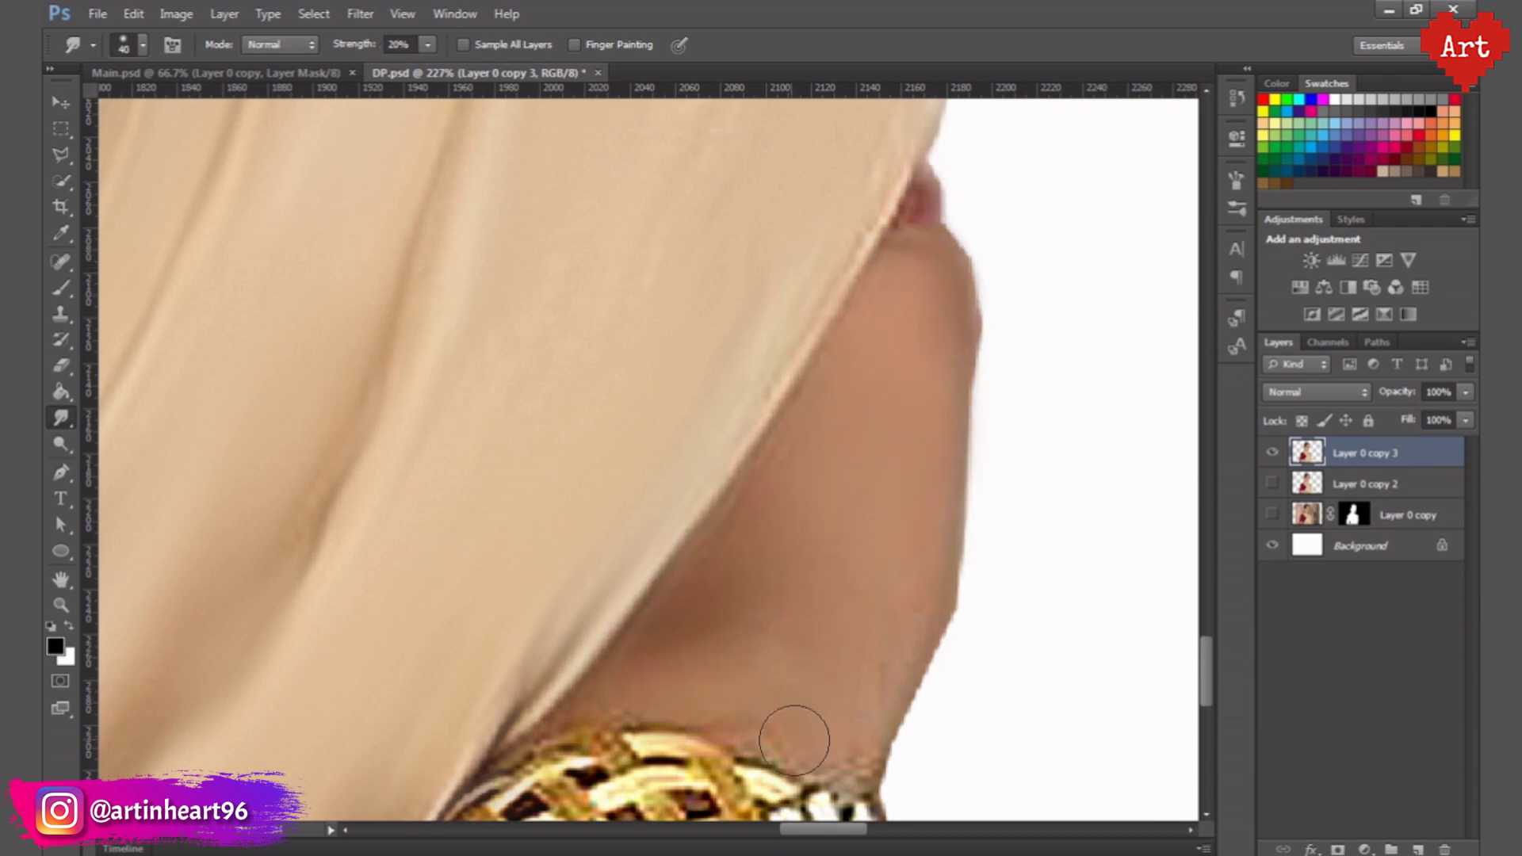
{"action": "scroll", "coordinate": [794, 740], "scroll_direction": "down", "scroll_amount": 4}
{"action": "scroll", "coordinate": [646, 417], "scroll_direction": "up", "scroll_amount": 3}
{"action": "left_click_drag", "start_coordinate": [750, 385], "coordinate": [625, 500]}
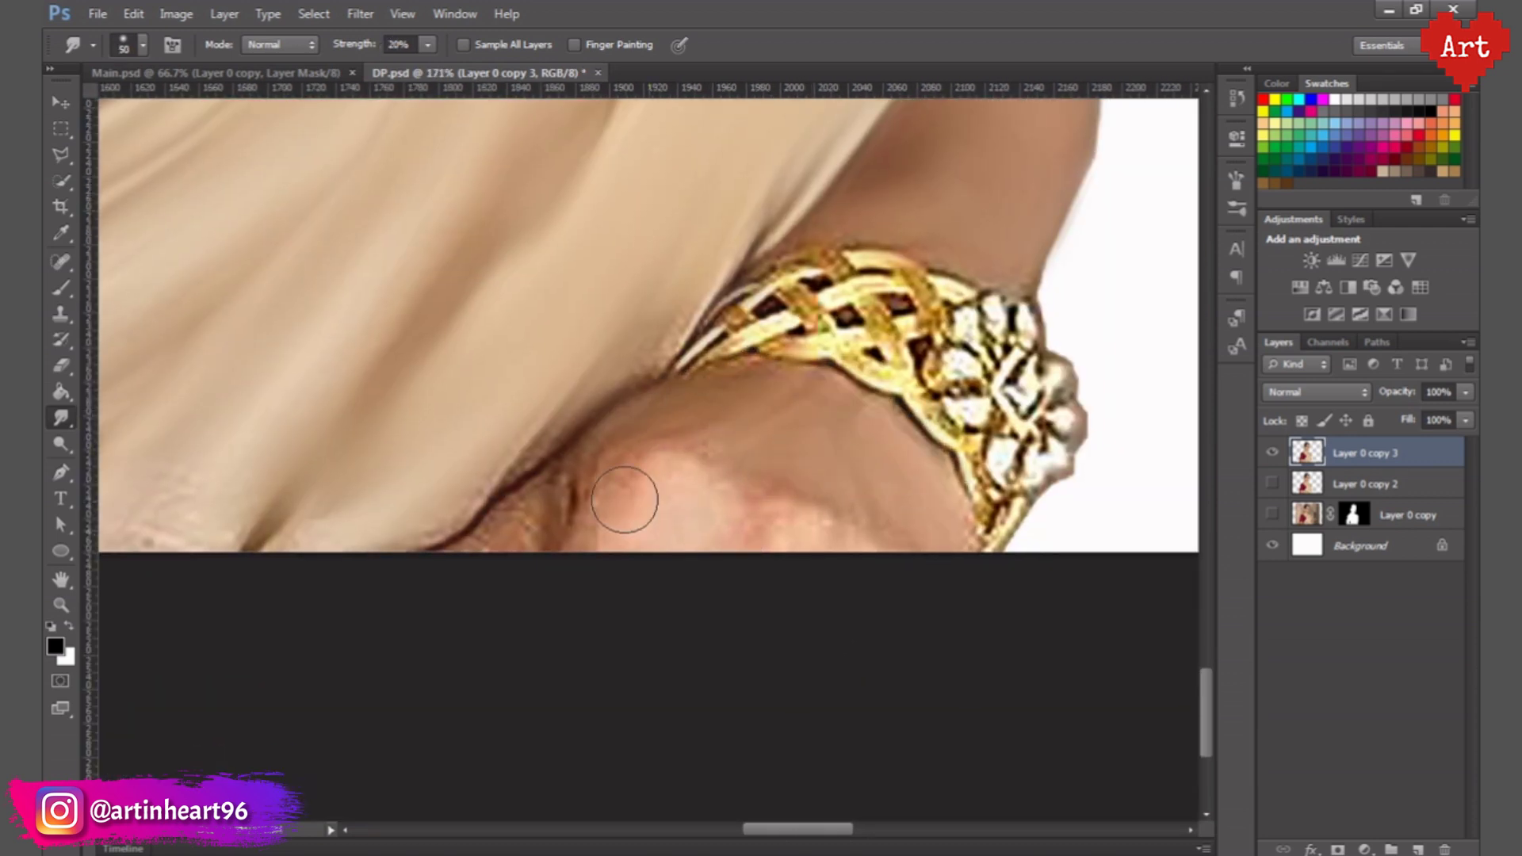
- Save the smudged portrait again
{"action": "scroll", "coordinate": [612, 472], "scroll_direction": "left", "scroll_amount": 10}
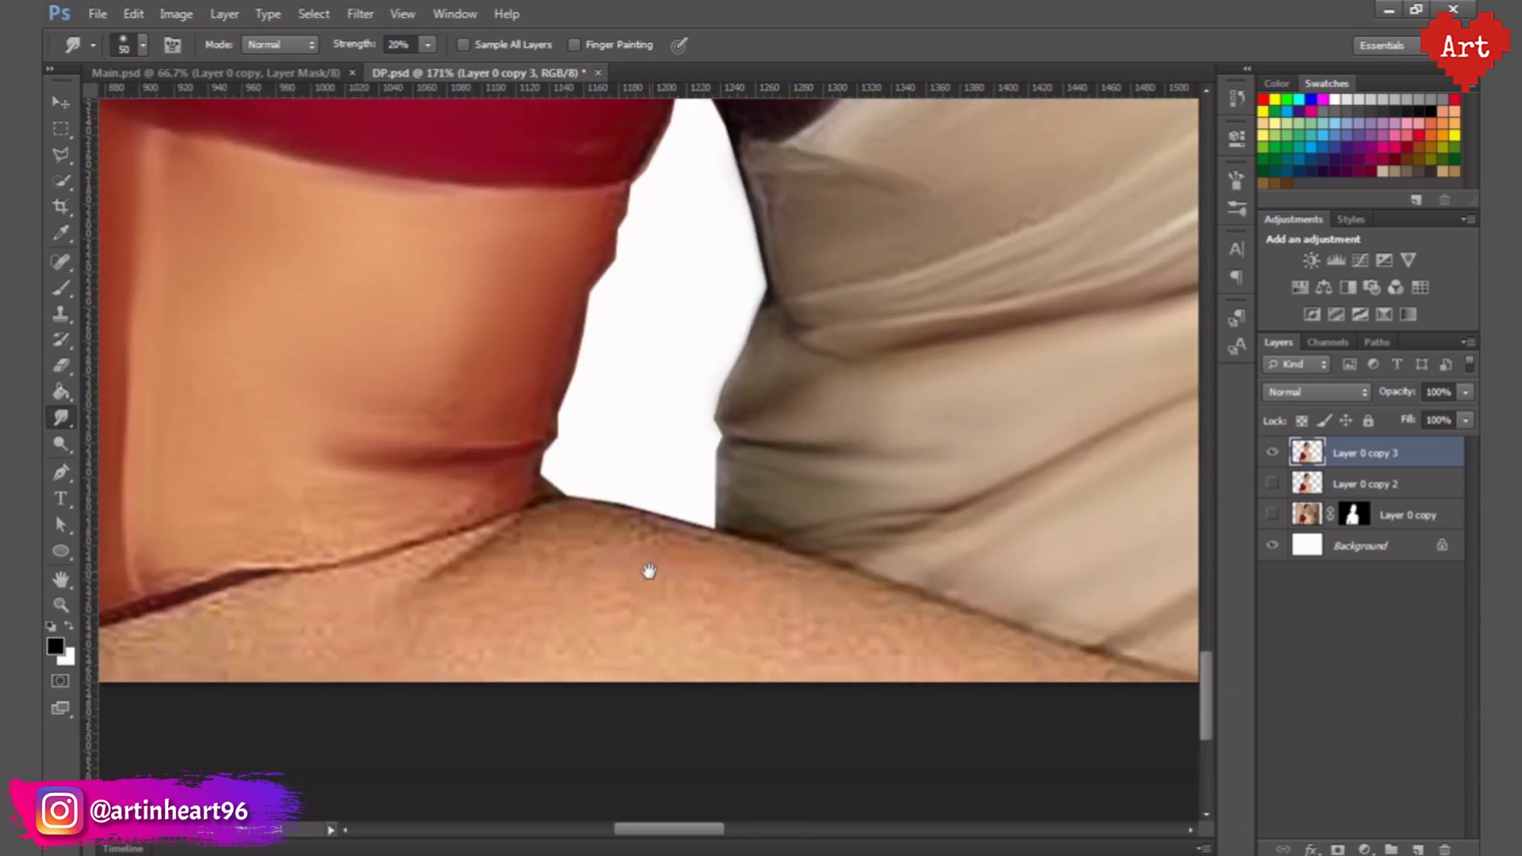
{"action": "key", "text": "ctrl+s"}
{"action": "scroll", "coordinate": [781, 655], "scroll_direction": "right", "scroll_amount": 3}
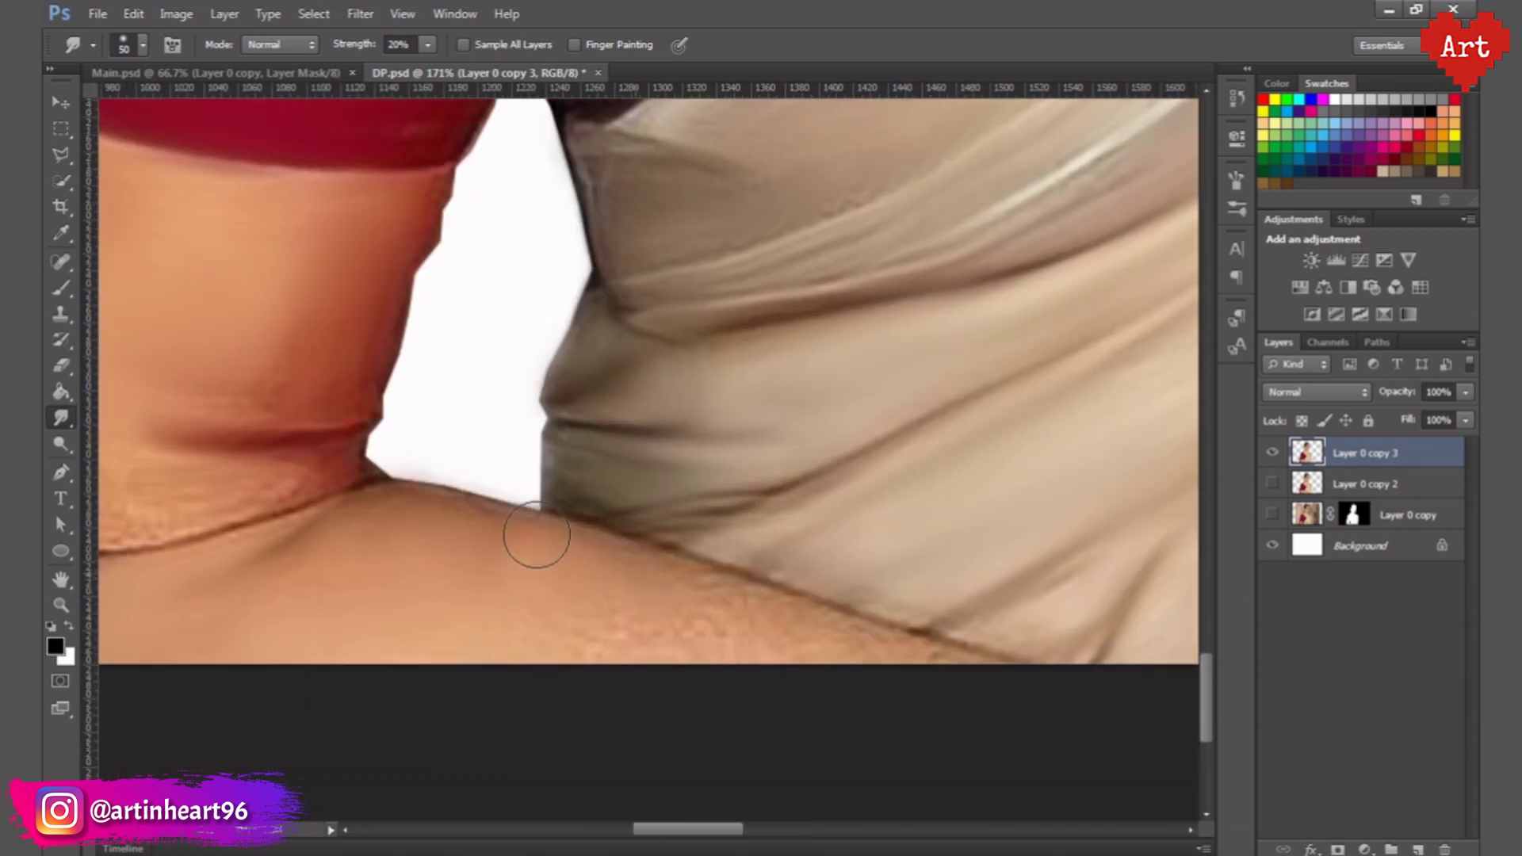
{"action": "scroll", "coordinate": [445, 519], "scroll_direction": "down", "scroll_amount": 2}
{"action": "scroll", "coordinate": [523, 539], "scroll_direction": "down", "scroll_amount": 5}
- Smudge the eyebrows into soft painted strokes with a small brush tip
{"action": "scroll", "coordinate": [834, 411], "scroll_direction": "up", "scroll_amount": 3}
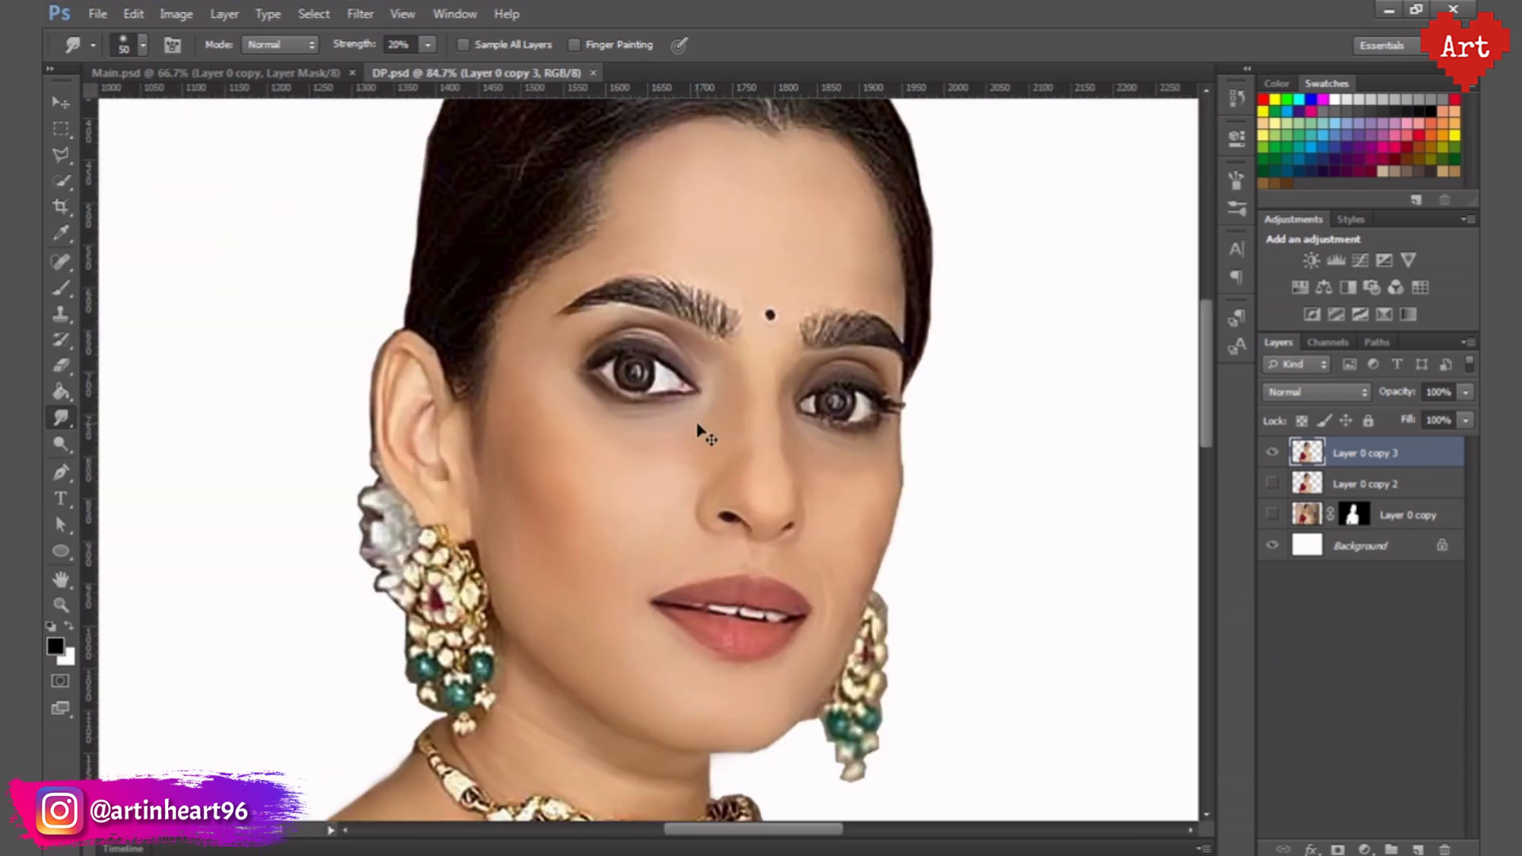
{"action": "scroll", "coordinate": [782, 427], "scroll_direction": "down", "scroll_amount": 3}
{"action": "scroll", "coordinate": [782, 428], "scroll_direction": "up", "scroll_amount": 3}
{"action": "scroll", "coordinate": [782, 427], "scroll_direction": "up", "scroll_amount": 4}
{"action": "left_click", "coordinate": [143, 45]}
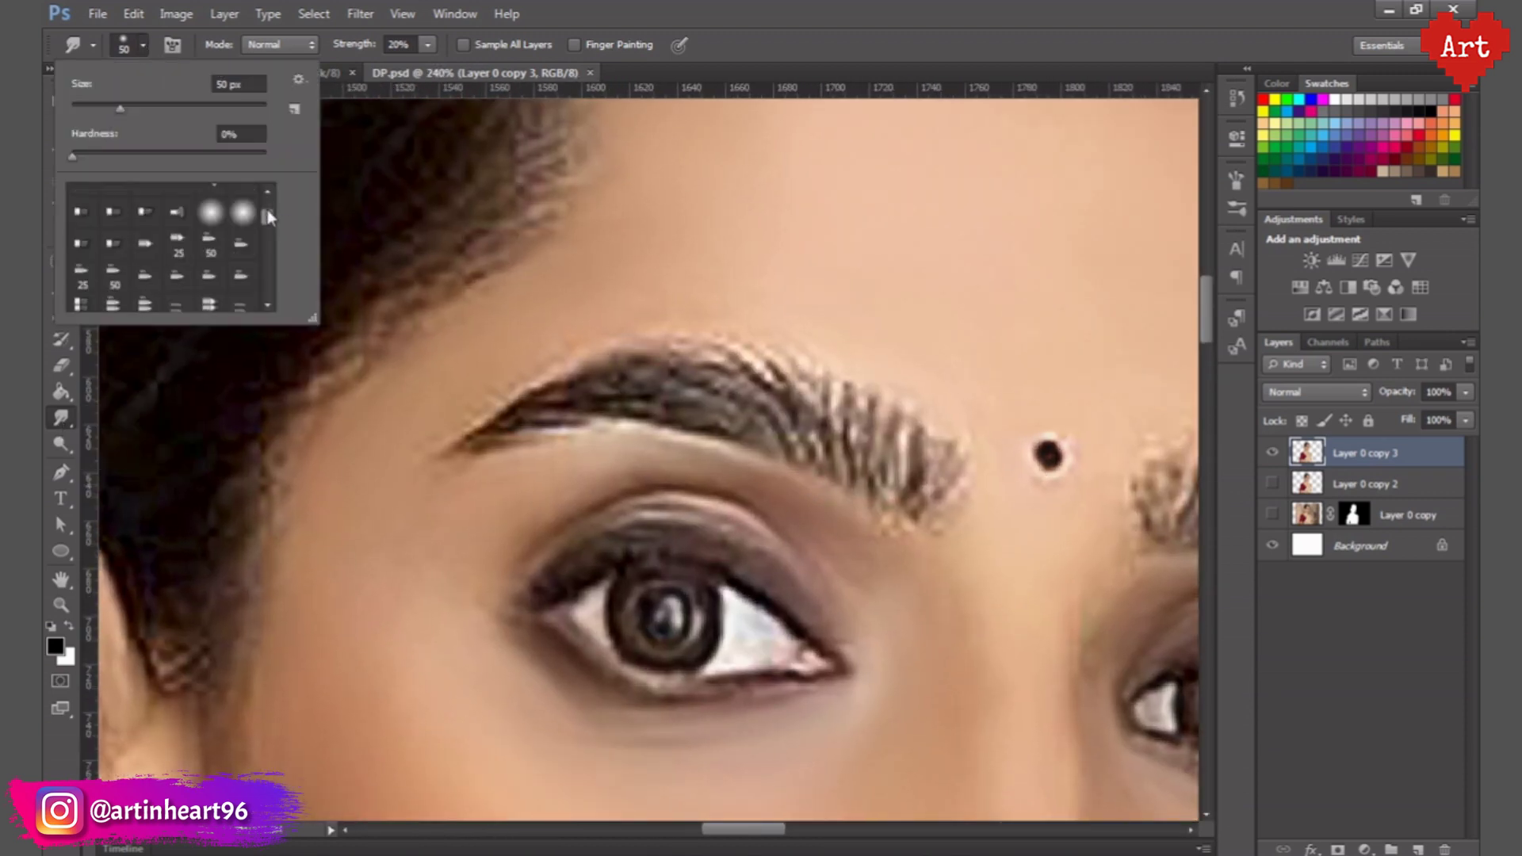
{"action": "double_click", "coordinate": [220, 291]}
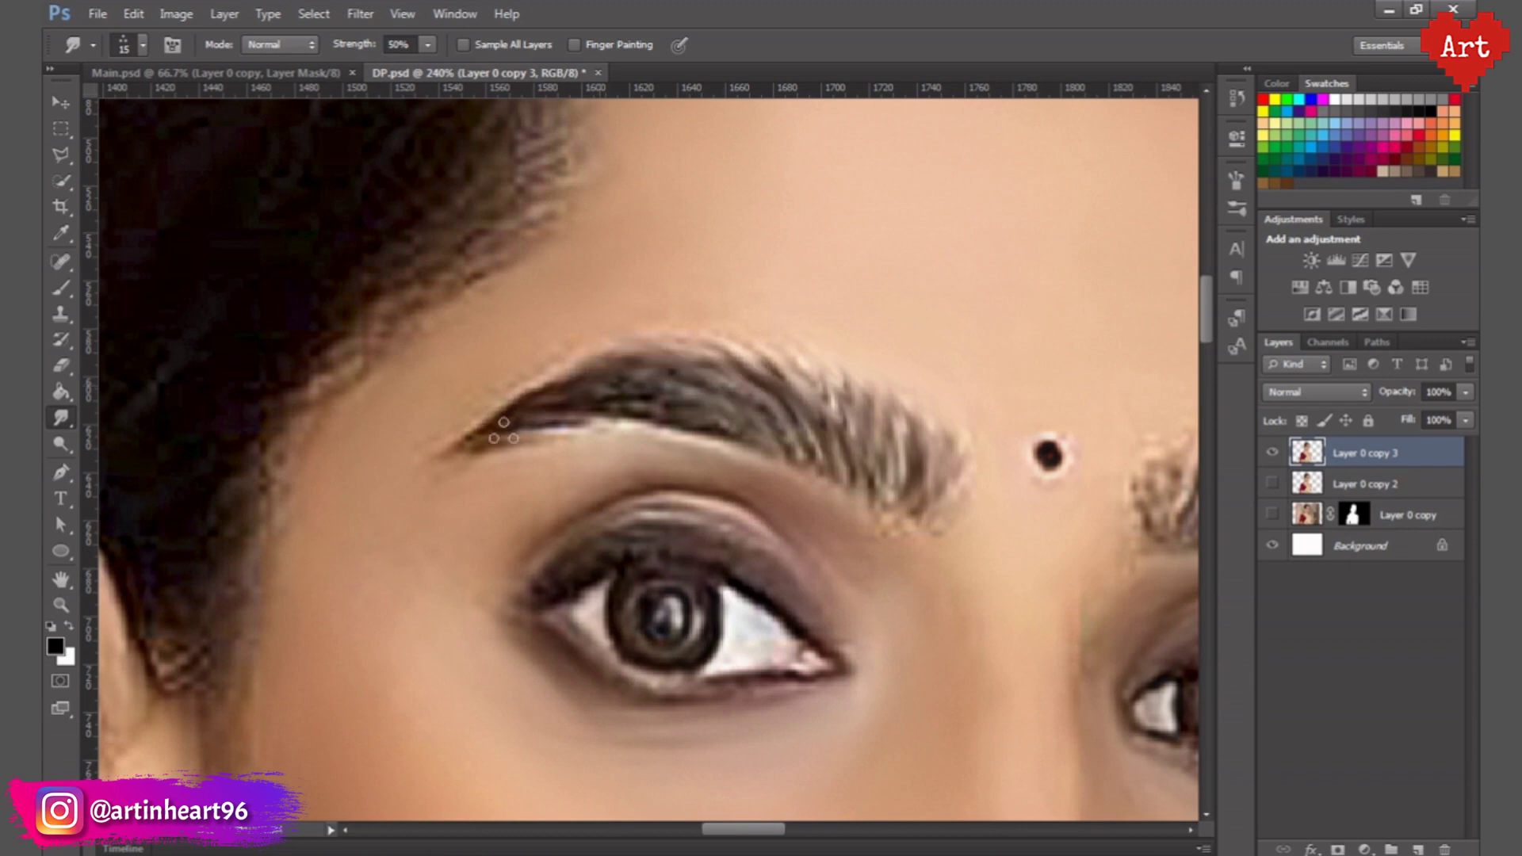
{"action": "scroll", "coordinate": [727, 392], "scroll_direction": "down", "scroll_amount": 3}
{"action": "scroll", "coordinate": [676, 358], "scroll_direction": "up", "scroll_amount": 3}
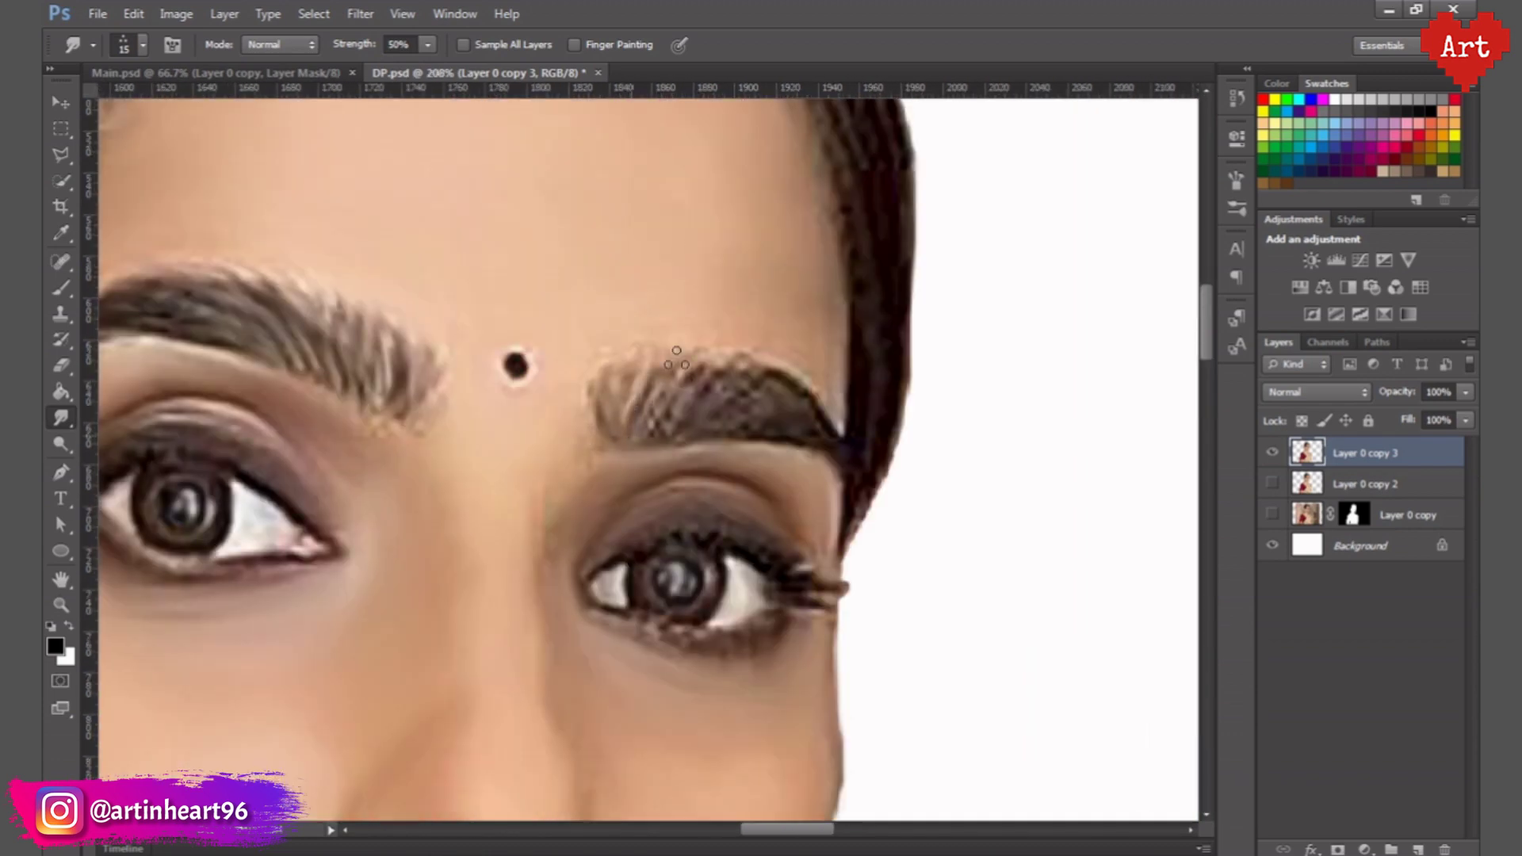
{"action": "scroll", "coordinate": [612, 330], "scroll_direction": "down", "scroll_amount": 3}
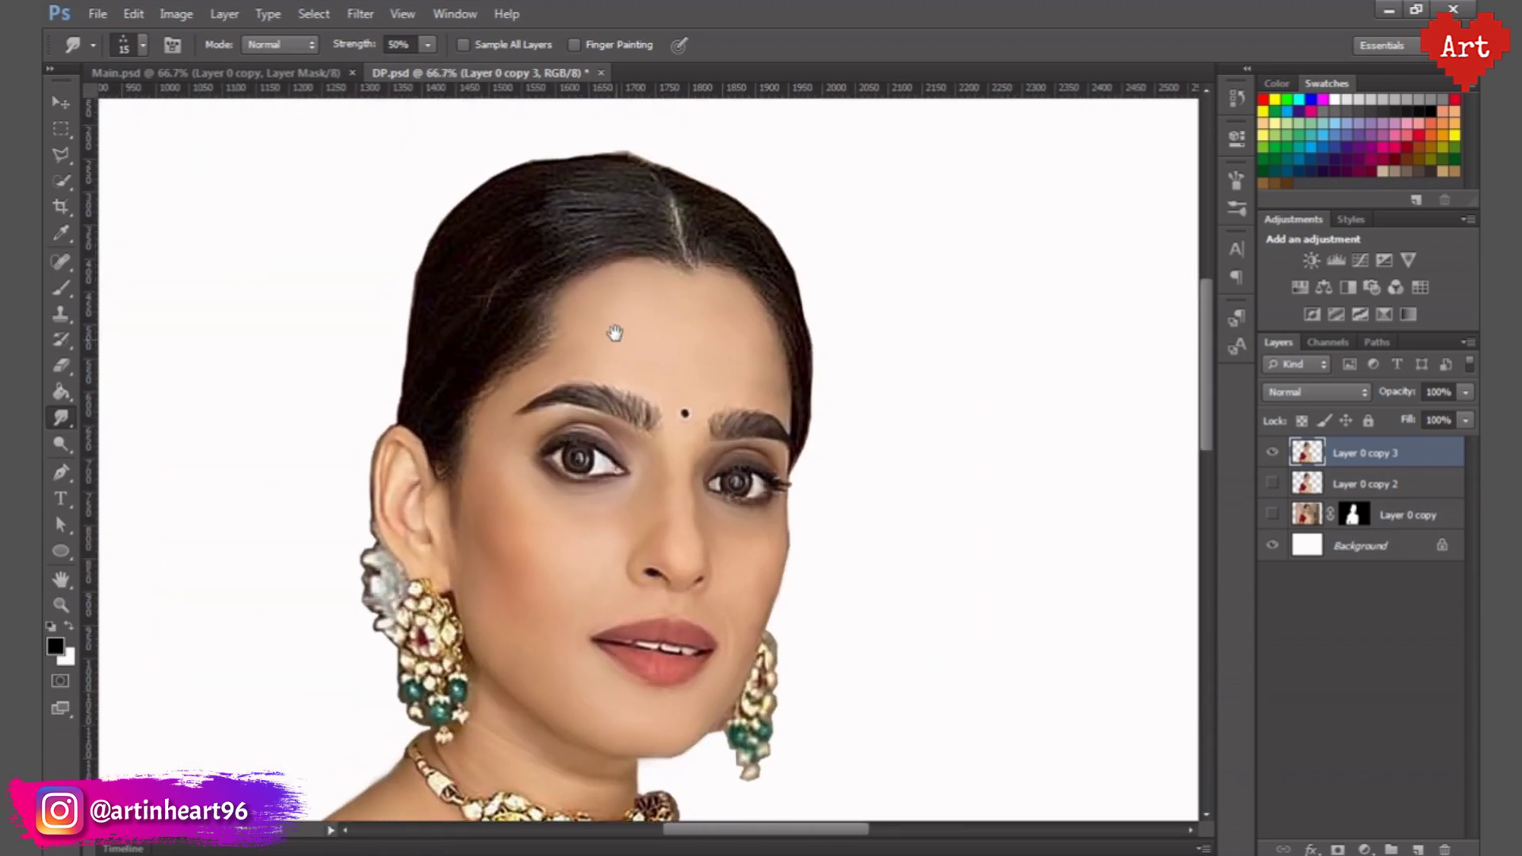
{"action": "scroll", "coordinate": [657, 350], "scroll_direction": "up", "scroll_amount": 3}
- Smudge the hairline, cheek and earring area with a larger textured brush tip
{"action": "left_click", "coordinate": [143, 45]}
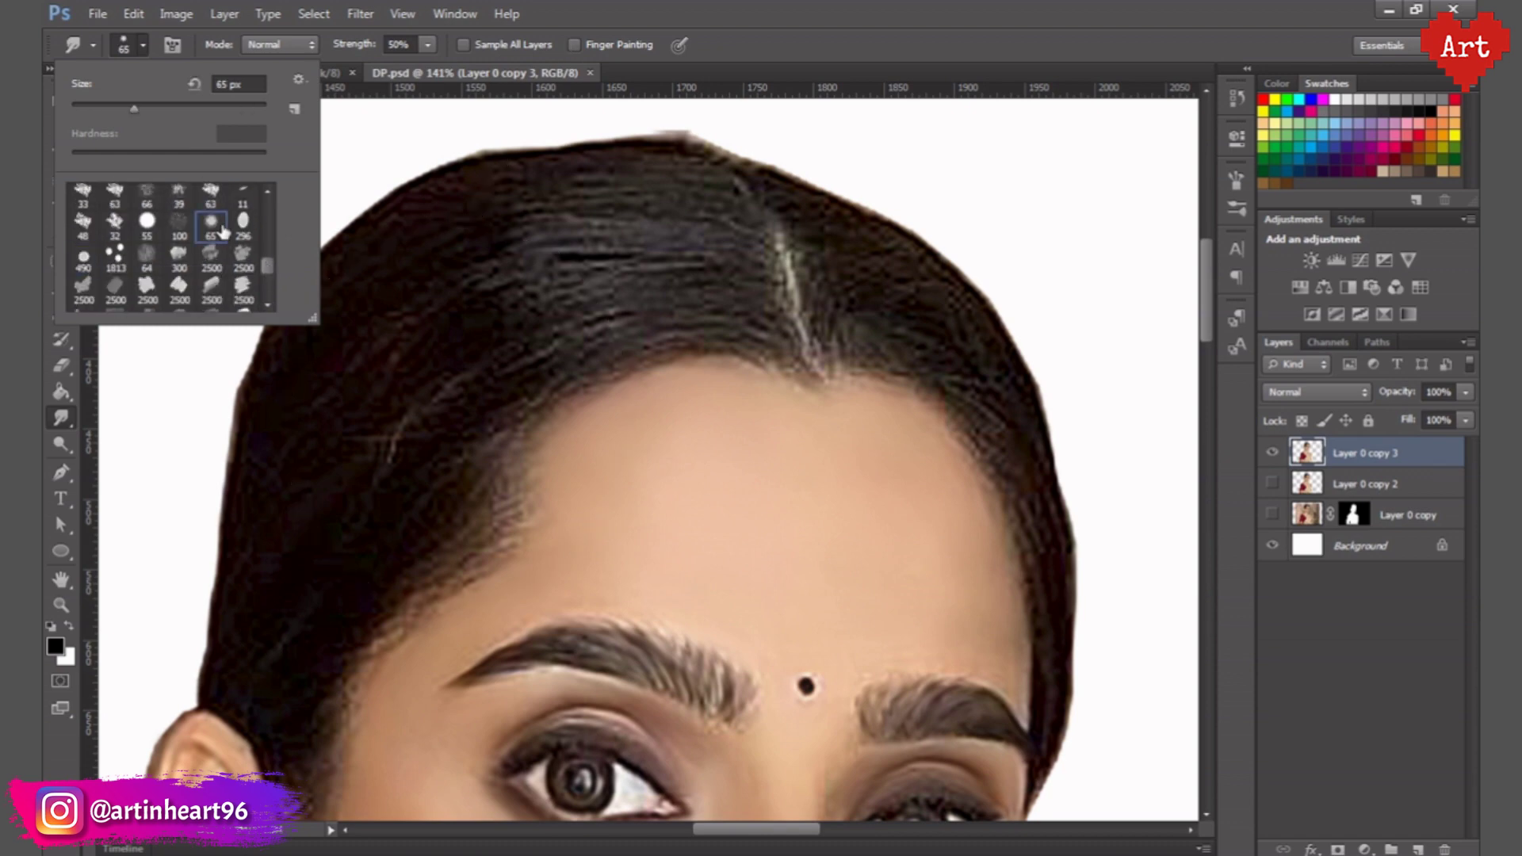
{"action": "double_click", "coordinate": [223, 232]}
{"action": "scroll", "coordinate": [737, 305], "scroll_direction": "down", "scroll_amount": 2}
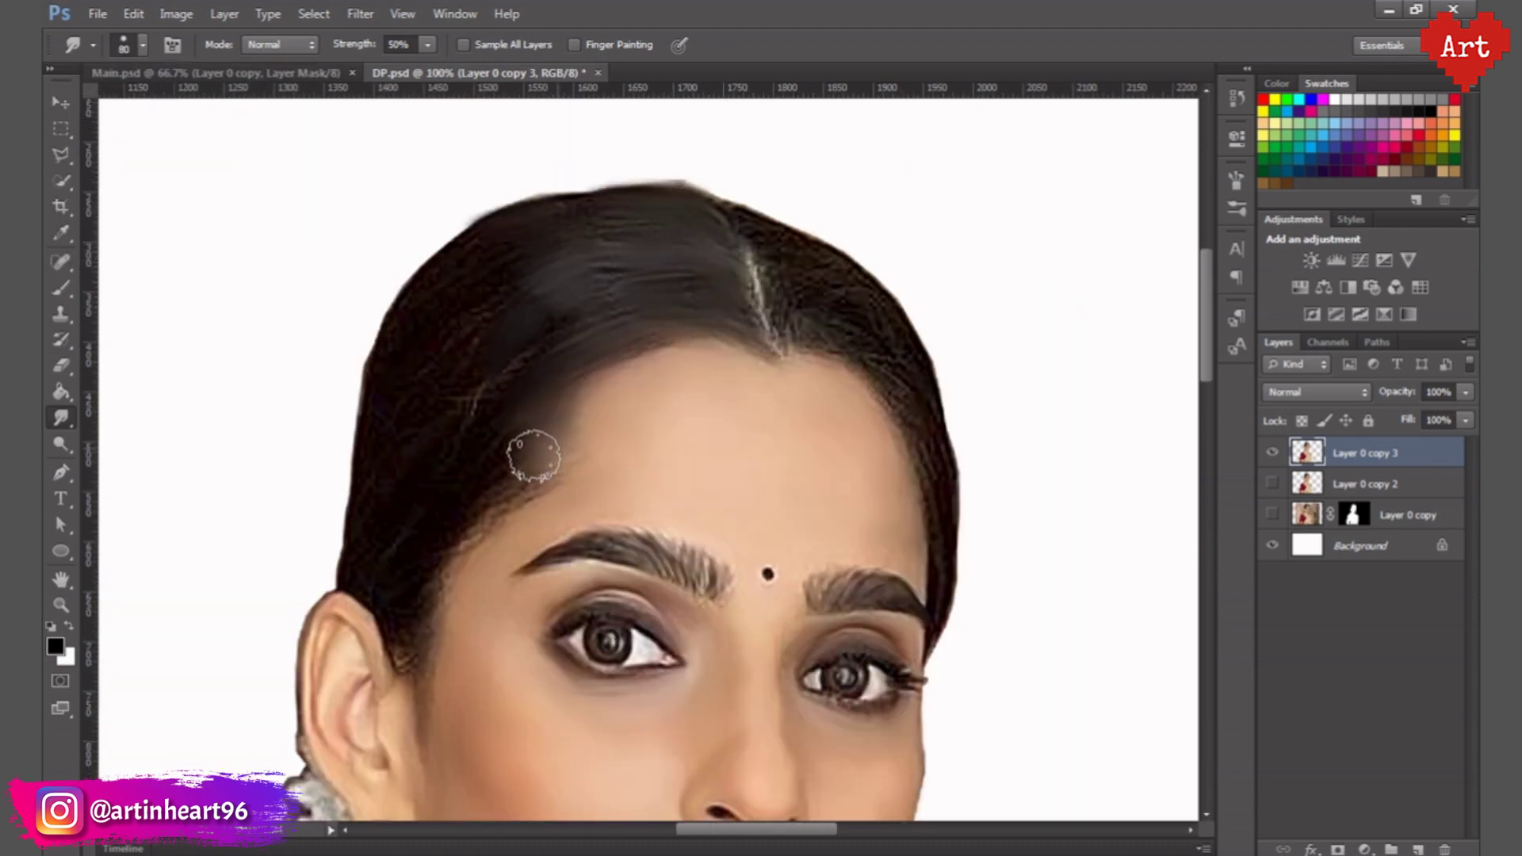
{"action": "scroll", "coordinate": [503, 434], "scroll_direction": "down", "scroll_amount": 2}
{"action": "scroll", "coordinate": [490, 452], "scroll_direction": "up", "scroll_amount": 3}
{"action": "left_click_drag", "start_coordinate": [468, 793], "coordinate": [600, 610]}
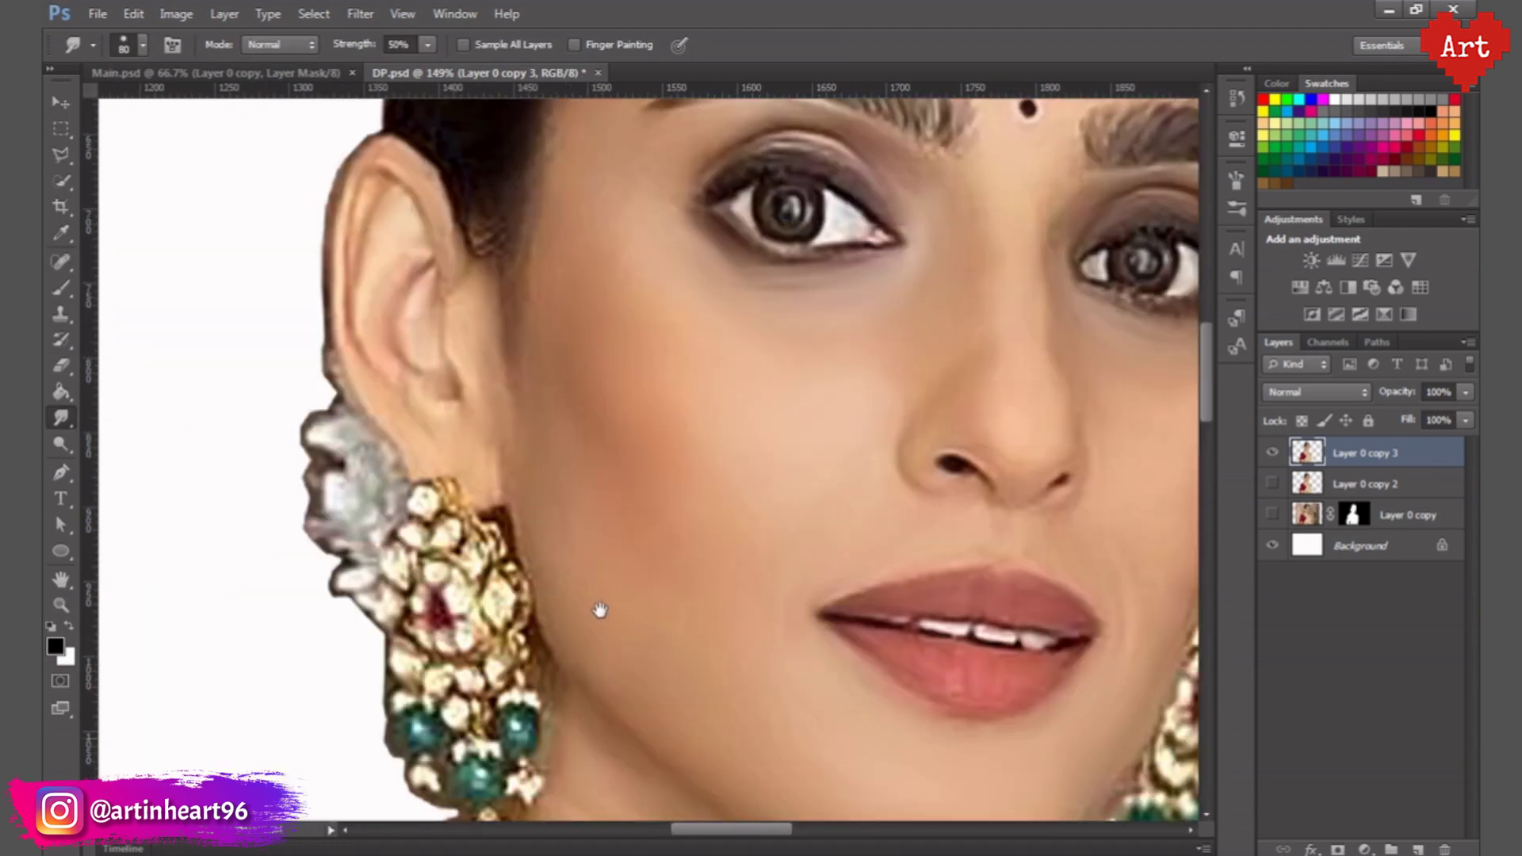
{"action": "scroll", "coordinate": [652, 153], "scroll_direction": "up", "scroll_amount": 5}
{"action": "scroll", "coordinate": [720, 316], "scroll_direction": "up", "scroll_amount": 2}
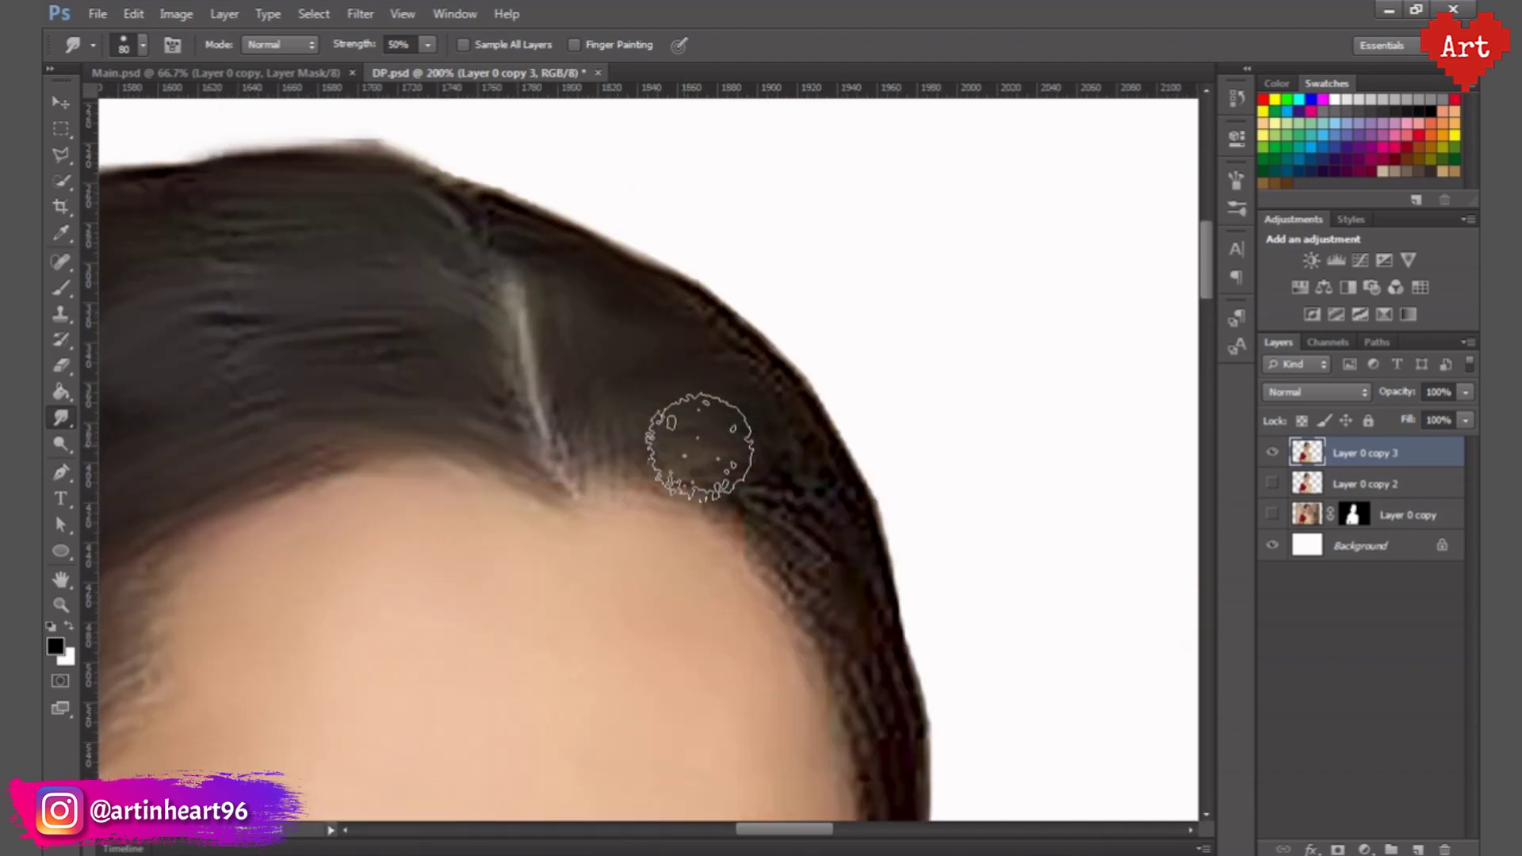
{"action": "scroll", "coordinate": [700, 447], "scroll_direction": "down", "scroll_amount": 2}
{"action": "scroll", "coordinate": [754, 391], "scroll_direction": "down", "scroll_amount": 2}
{"action": "scroll", "coordinate": [816, 516], "scroll_direction": "up", "scroll_amount": 3}
{"action": "scroll", "coordinate": [754, 526], "scroll_direction": "down", "scroll_amount": 3}
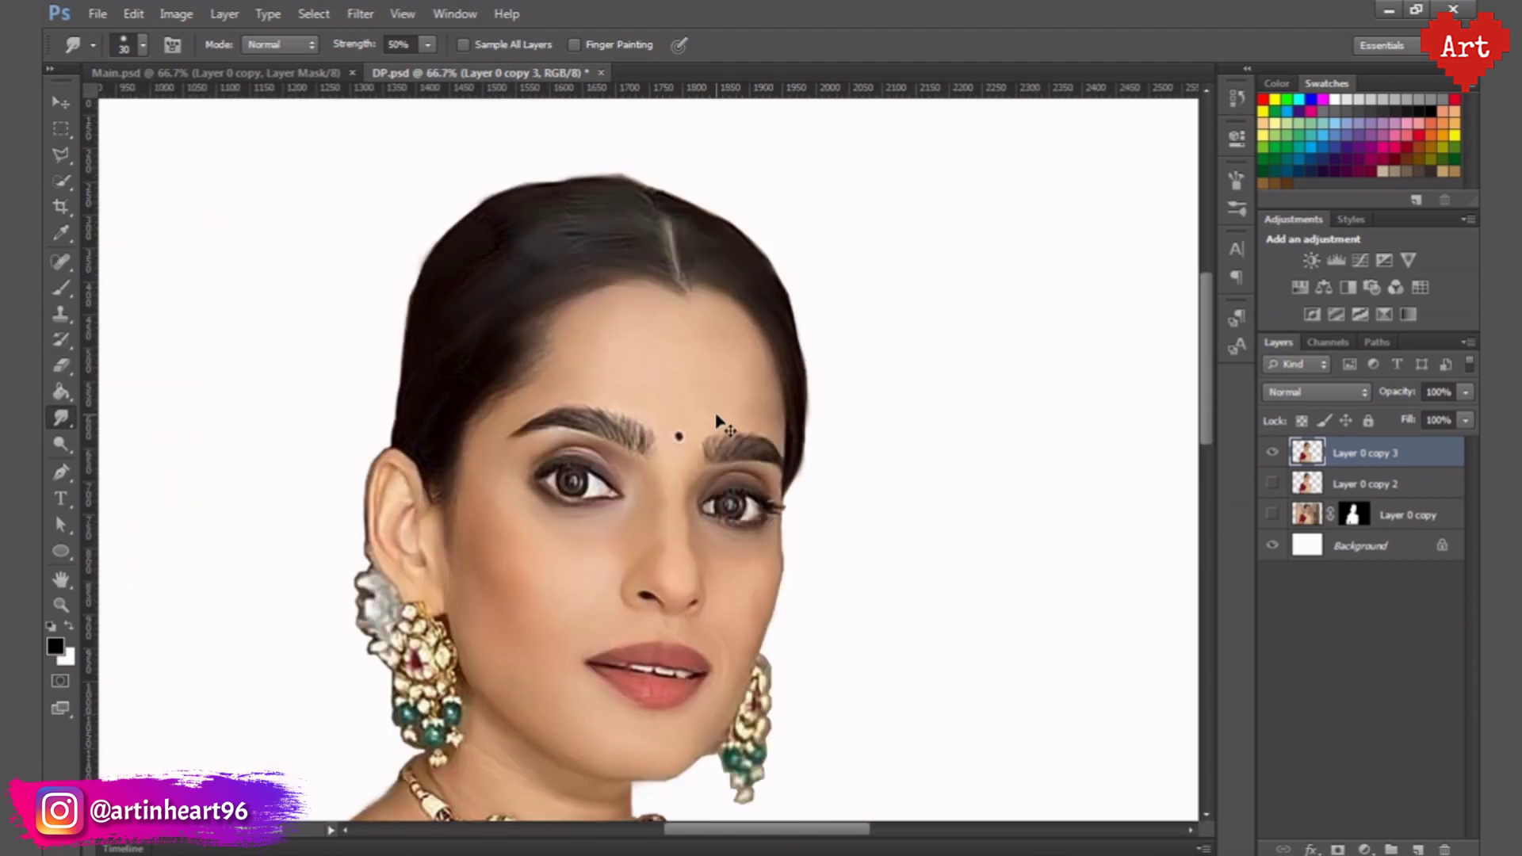
{"action": "scroll", "coordinate": [777, 589], "scroll_direction": "up", "scroll_amount": 4}
{"action": "scroll", "coordinate": [820, 438], "scroll_direction": "down", "scroll_amount": 6}
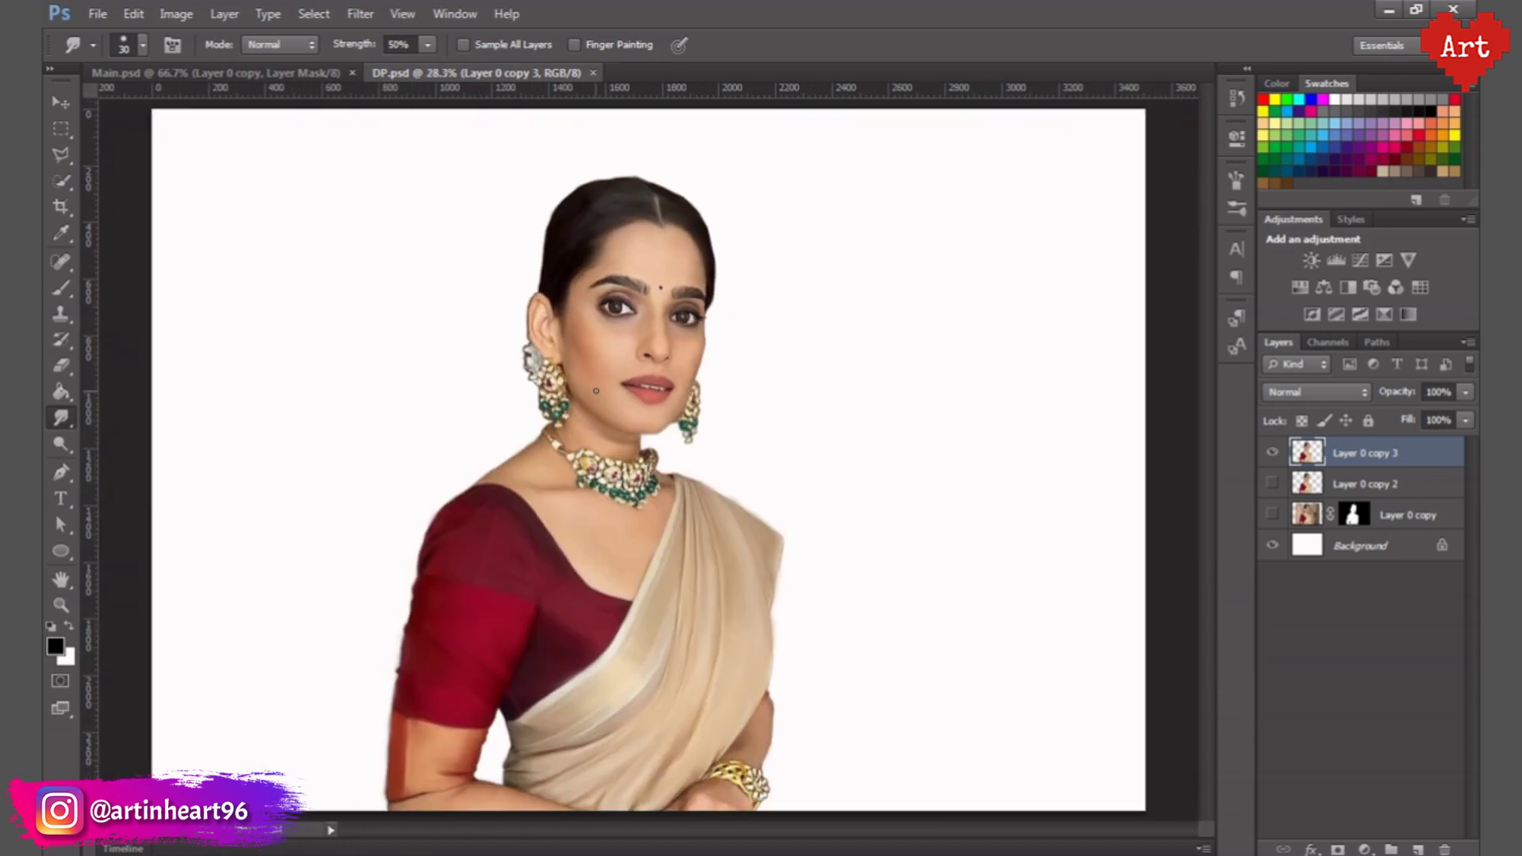
- Convert the Background to Layer 0 and fill it with a darker tan sampled from the skin
{"action": "double_click", "coordinate": [1411, 564]}
{"action": "key", "text": "Return"}
{"action": "key", "text": "i"}
{"action": "left_click", "coordinate": [590, 502]}
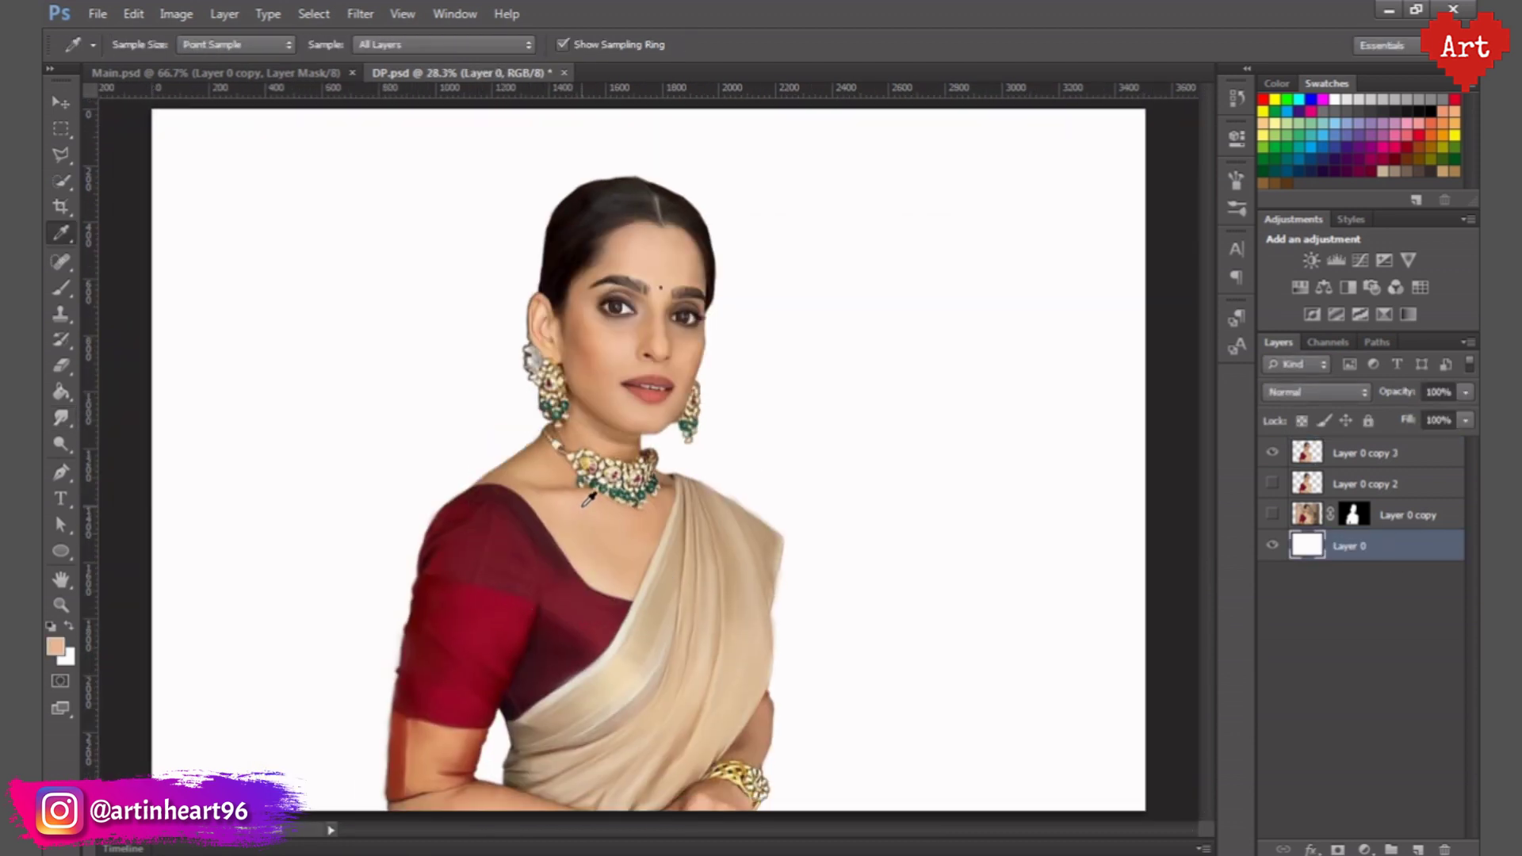
{"action": "key", "text": "g"}
{"action": "left_click", "coordinate": [401, 342]}
{"action": "left_click", "coordinate": [56, 647]}
{"action": "left_click", "coordinate": [1091, 374]}
{"action": "left_click", "coordinate": [1454, 299]}
{"action": "left_click", "coordinate": [930, 310]}
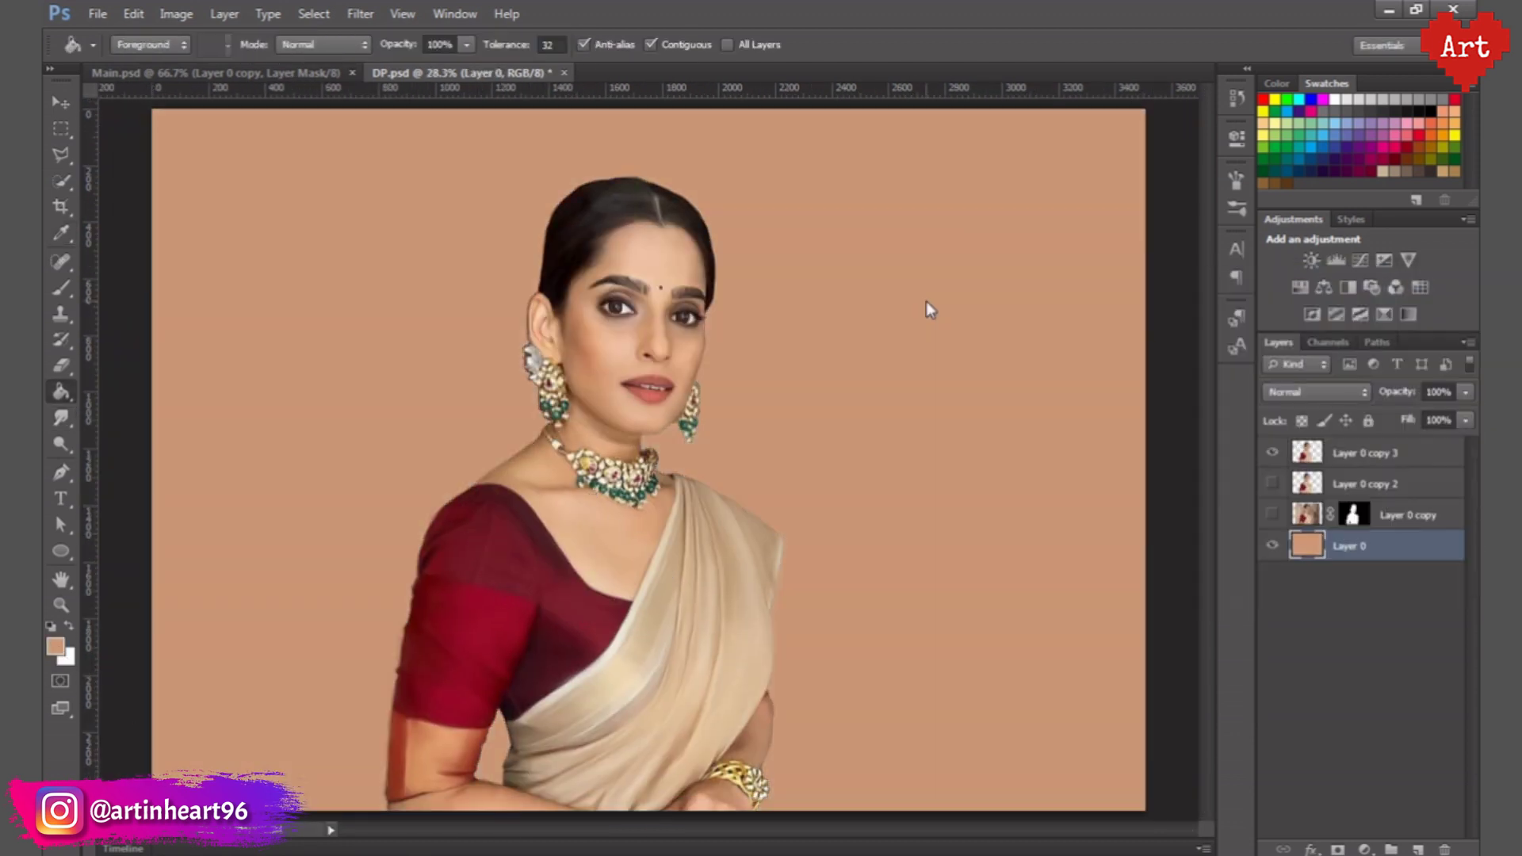
- Add a new empty Layer 1 on top of the stack
{"action": "scroll", "coordinate": [658, 352], "scroll_direction": "up", "scroll_amount": 1}
{"action": "scroll", "coordinate": [725, 413], "scroll_direction": "up", "scroll_amount": 1}
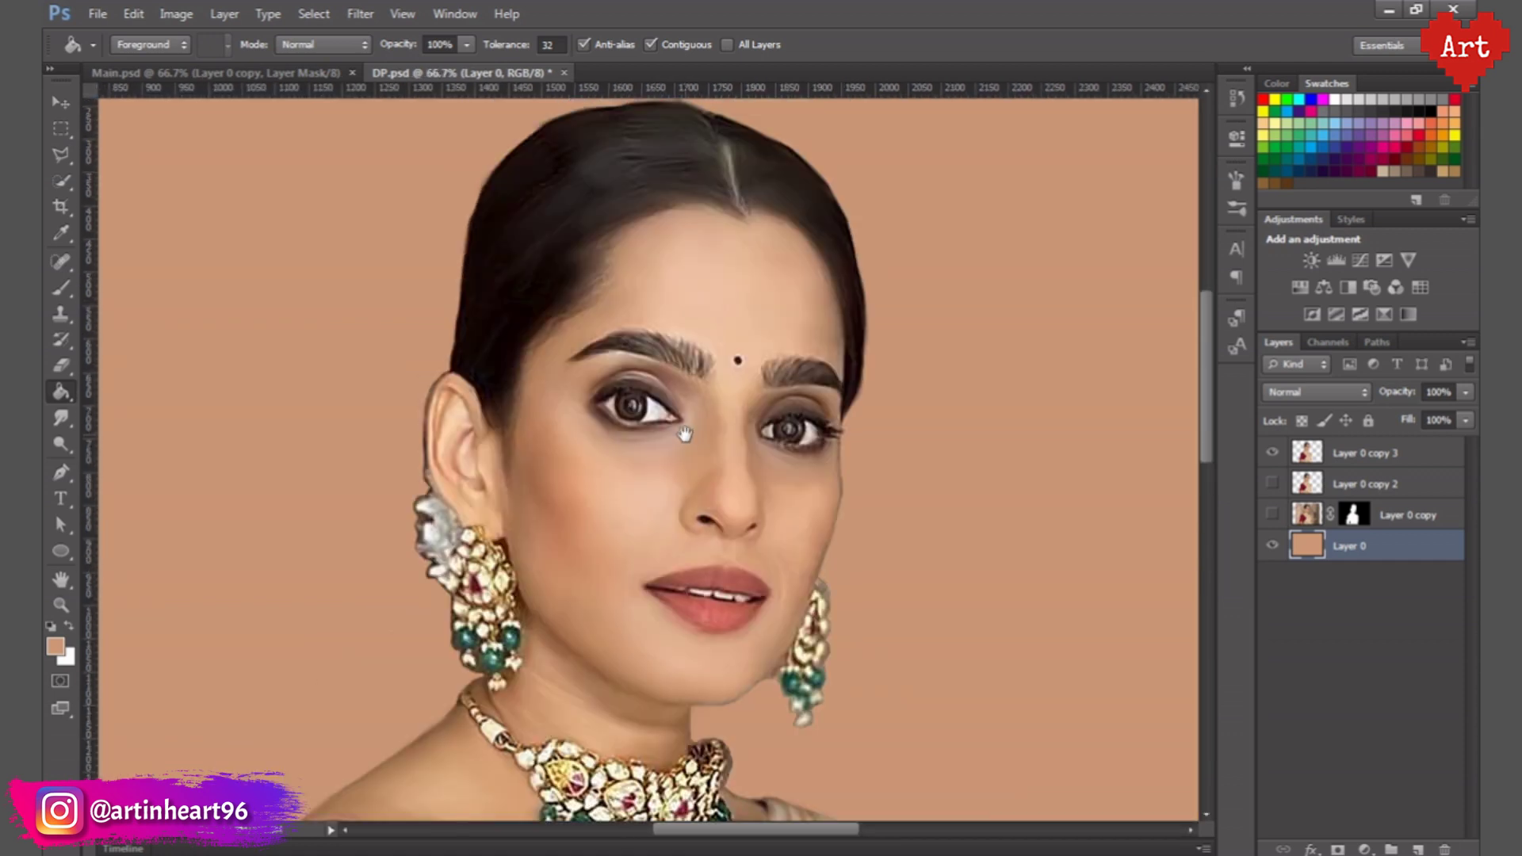
{"action": "scroll", "coordinate": [730, 404], "scroll_direction": "up", "scroll_amount": 1}
{"action": "scroll", "coordinate": [680, 495], "scroll_direction": "up", "scroll_amount": 1}
{"action": "left_click", "coordinate": [1360, 453]}
- On Layer 1, set the Brush foreground colour to a bright red
{"action": "left_click", "coordinate": [1419, 850]}
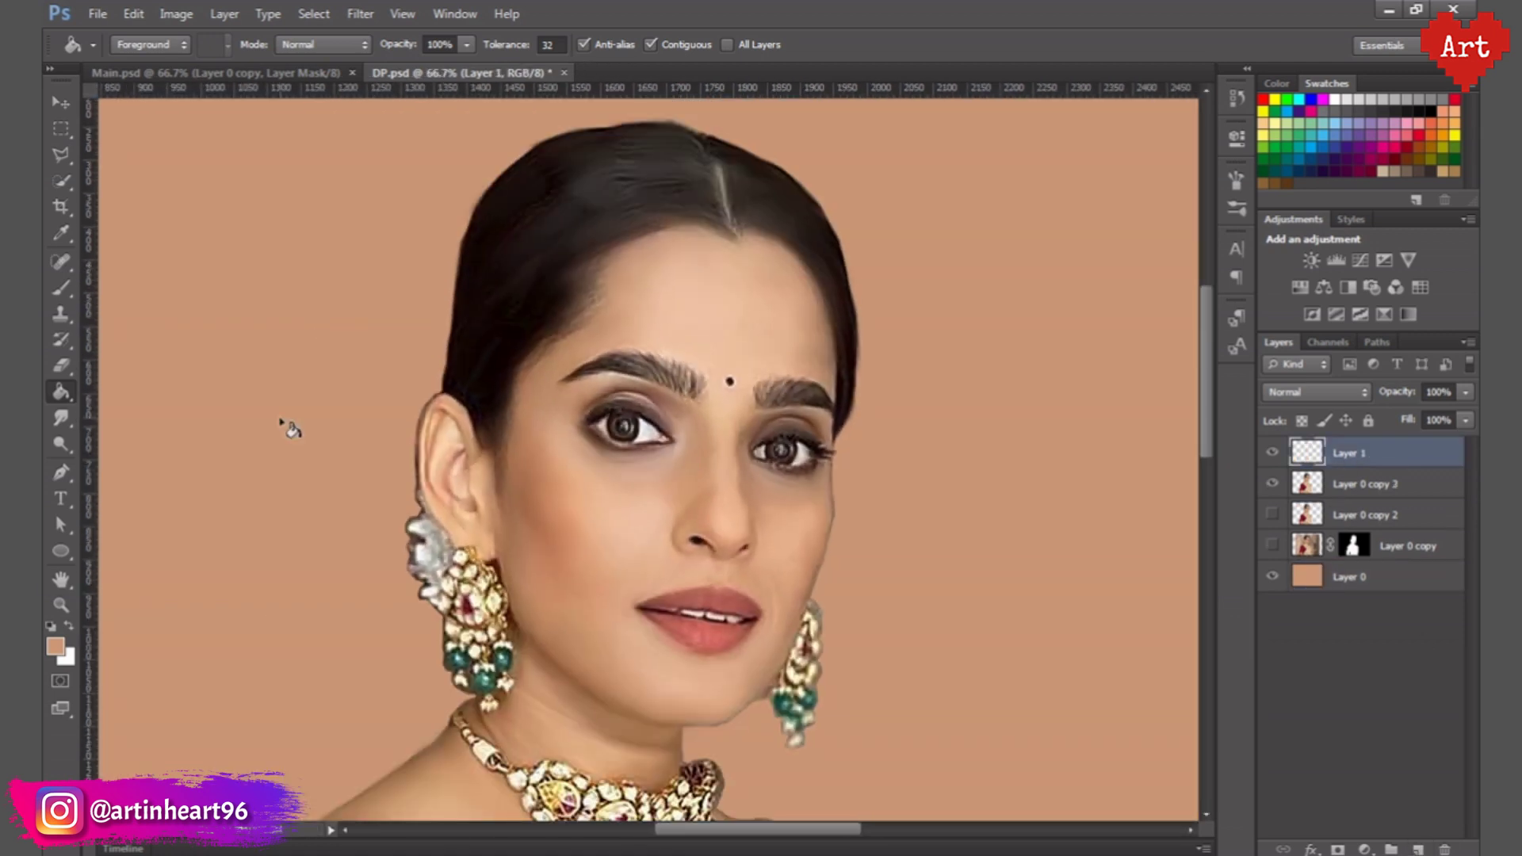
{"action": "key", "text": "b"}
{"action": "left_click", "coordinate": [56, 647]}
{"action": "left_click", "coordinate": [1253, 364]}
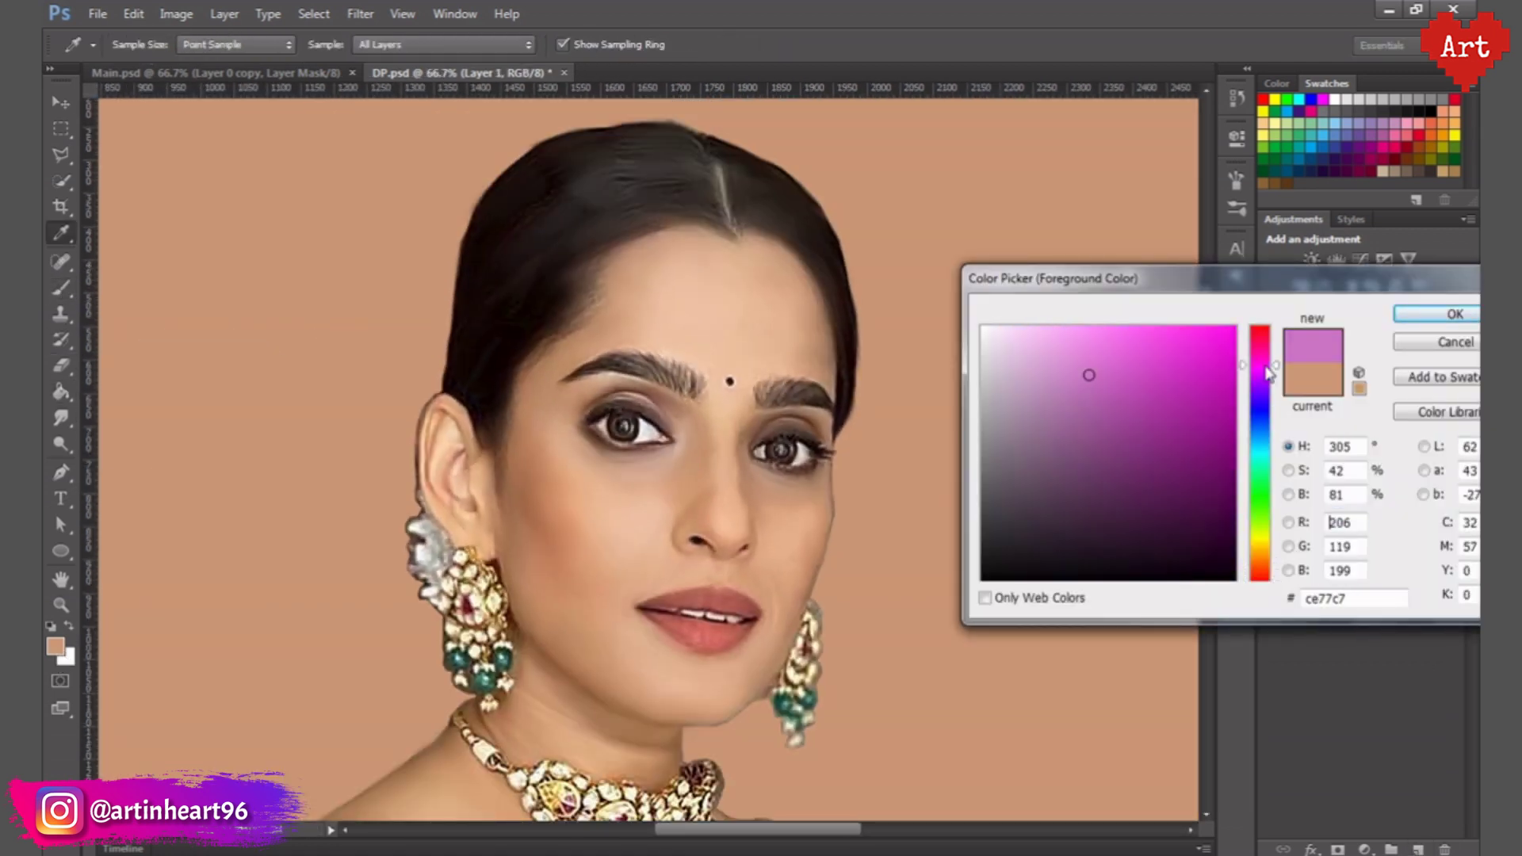
{"action": "left_click", "coordinate": [1155, 313]}
{"action": "left_click", "coordinate": [1454, 299]}
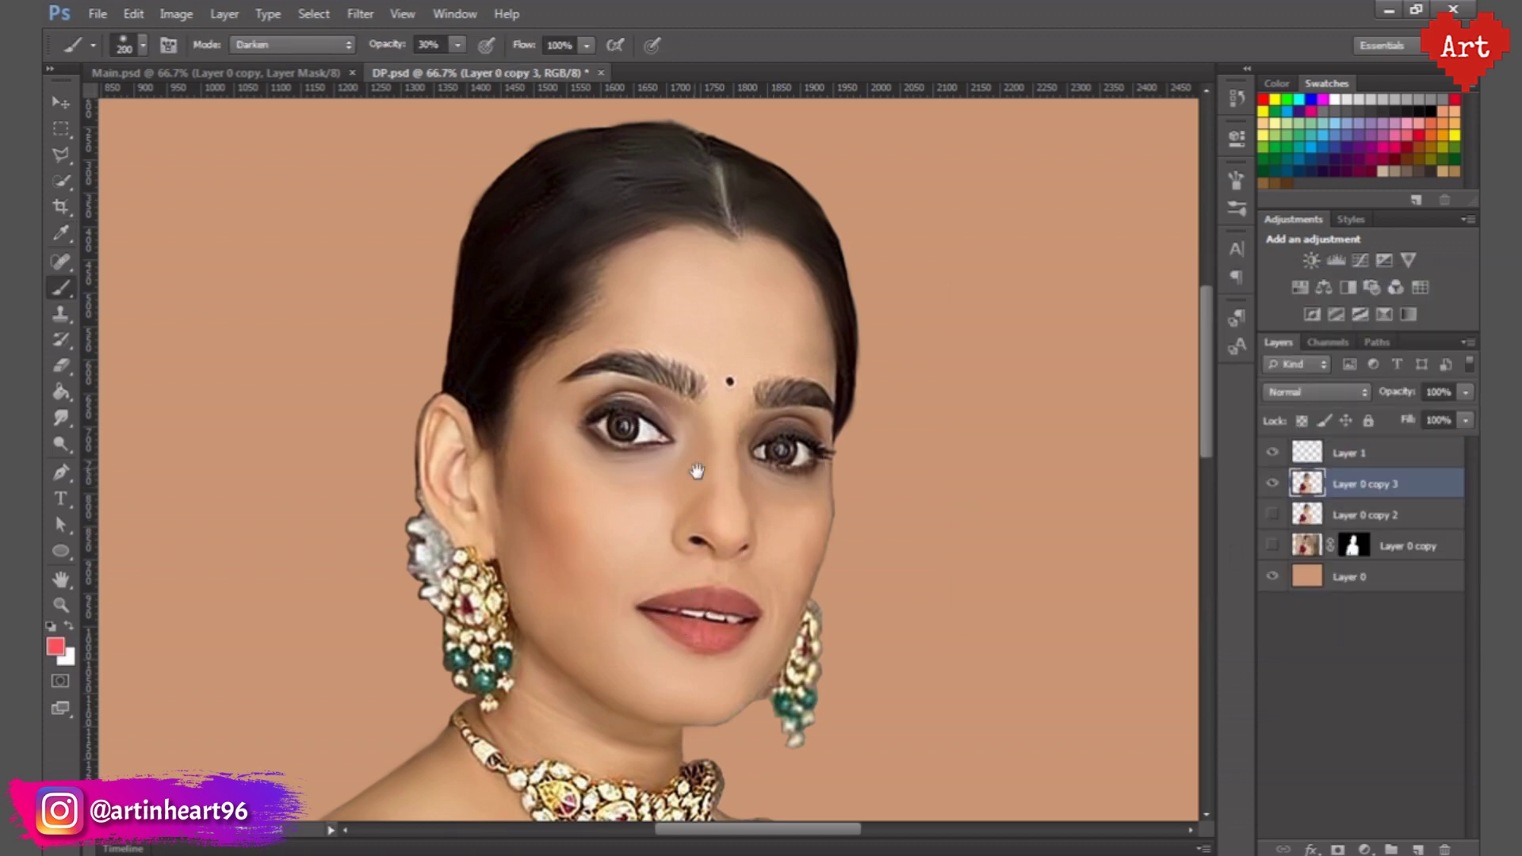
{"action": "scroll", "coordinate": [693, 555], "scroll_direction": "up", "scroll_amount": 1}
{"action": "scroll", "coordinate": [690, 535], "scroll_direction": "up", "scroll_amount": 1}
{"action": "left_click", "coordinate": [56, 647]}
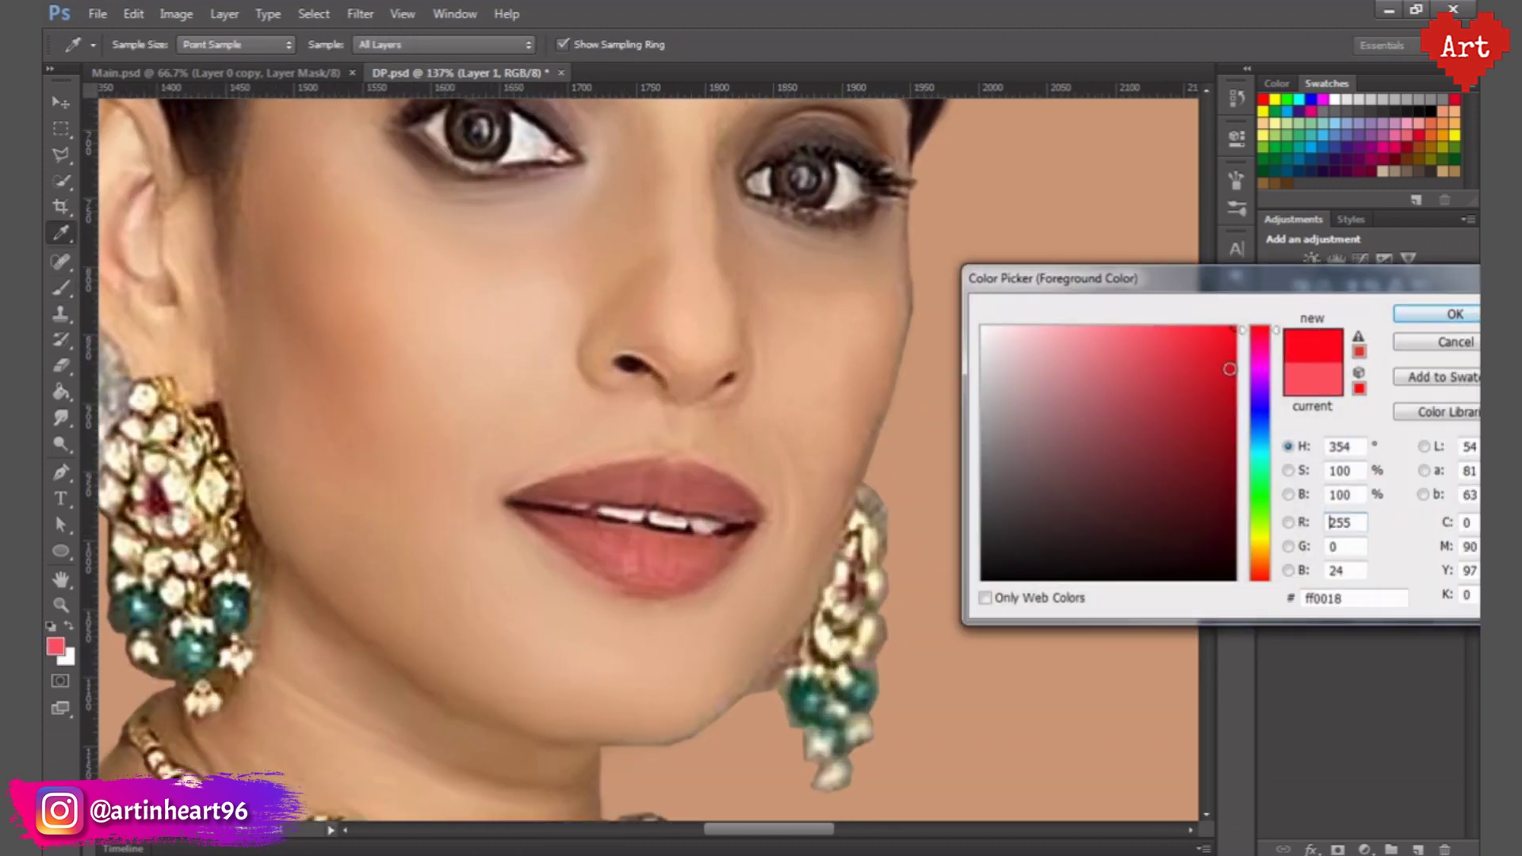
{"action": "left_click", "coordinate": [1454, 299]}
- Paint the upper and lower lips red, then view the whole face
{"action": "scroll", "coordinate": [686, 493], "scroll_direction": "up", "scroll_amount": 2}
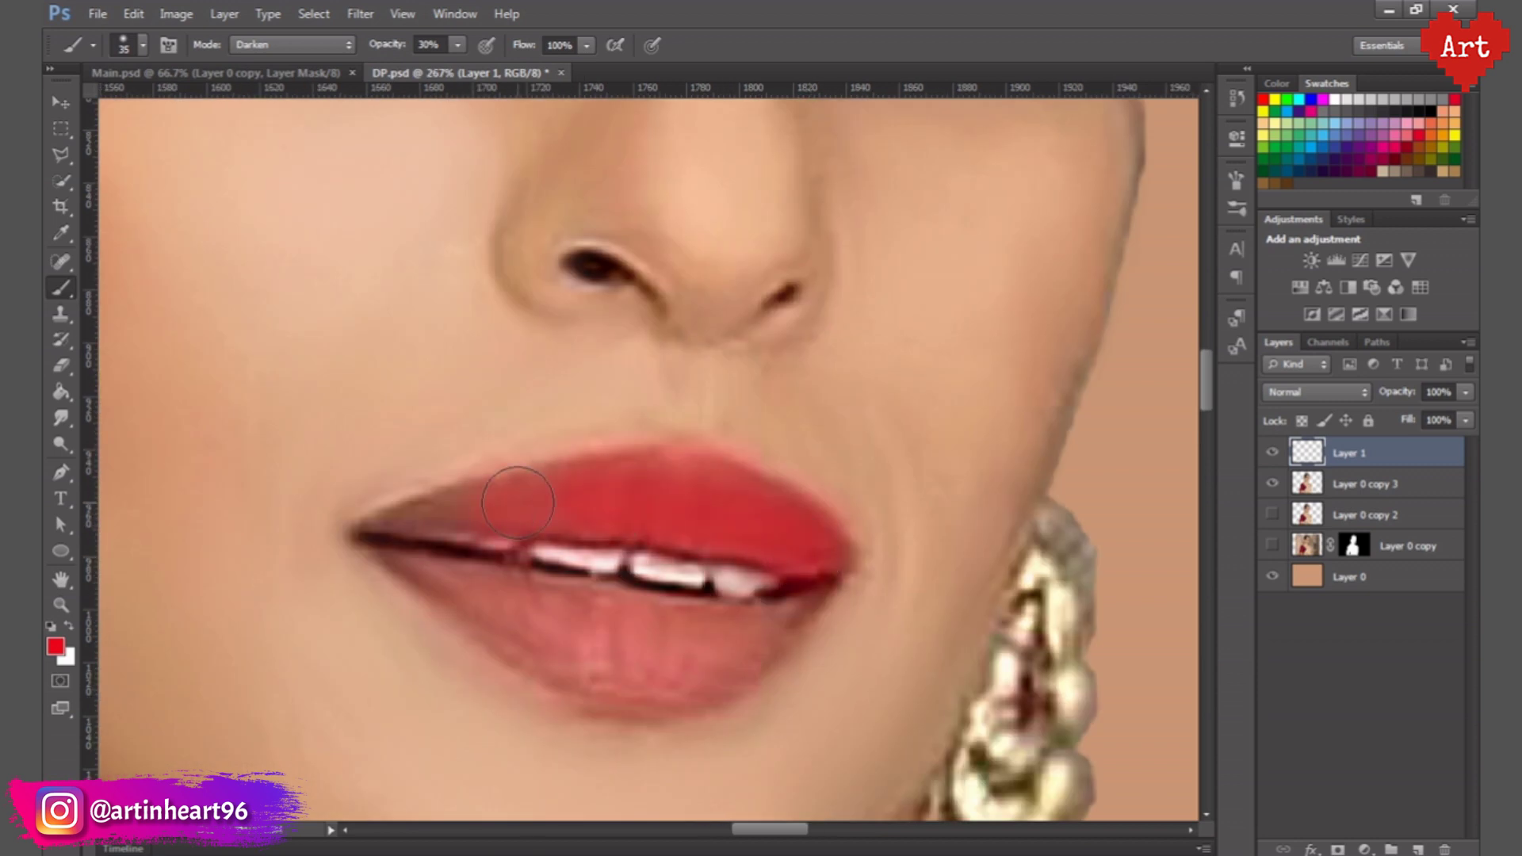
{"action": "left_click_drag", "start_coordinate": [618, 484], "coordinate": [492, 507]}
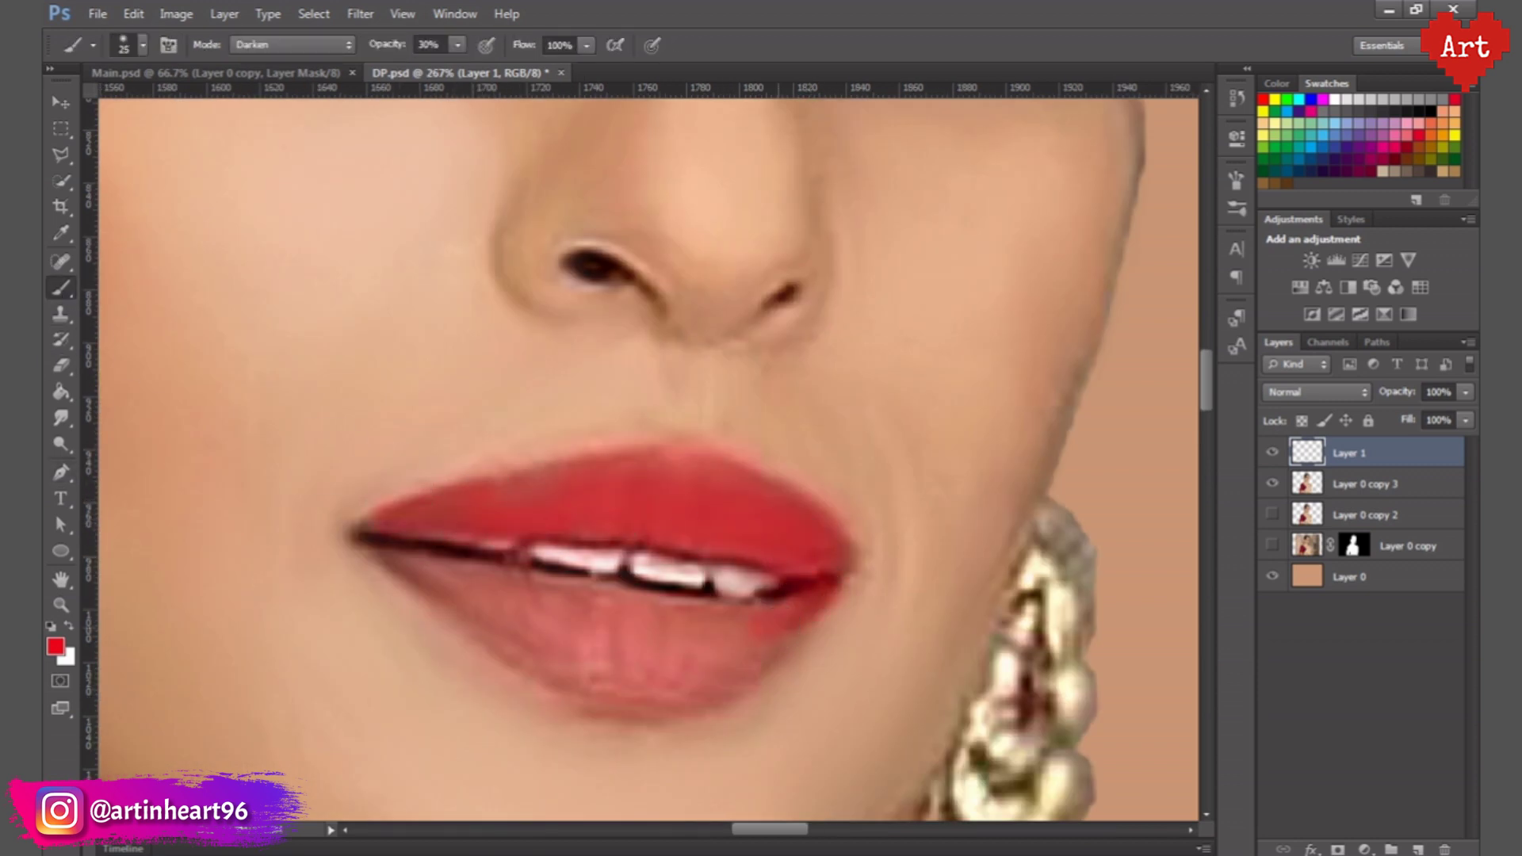
{"action": "mouse_move", "coordinate": [761, 627]}
{"action": "left_mouse_down"}
{"action": "mouse_move", "coordinate": [682, 666]}
{"action": "mouse_move", "coordinate": [696, 618]}
{"action": "mouse_move", "coordinate": [615, 677]}
{"action": "left_mouse_up"}
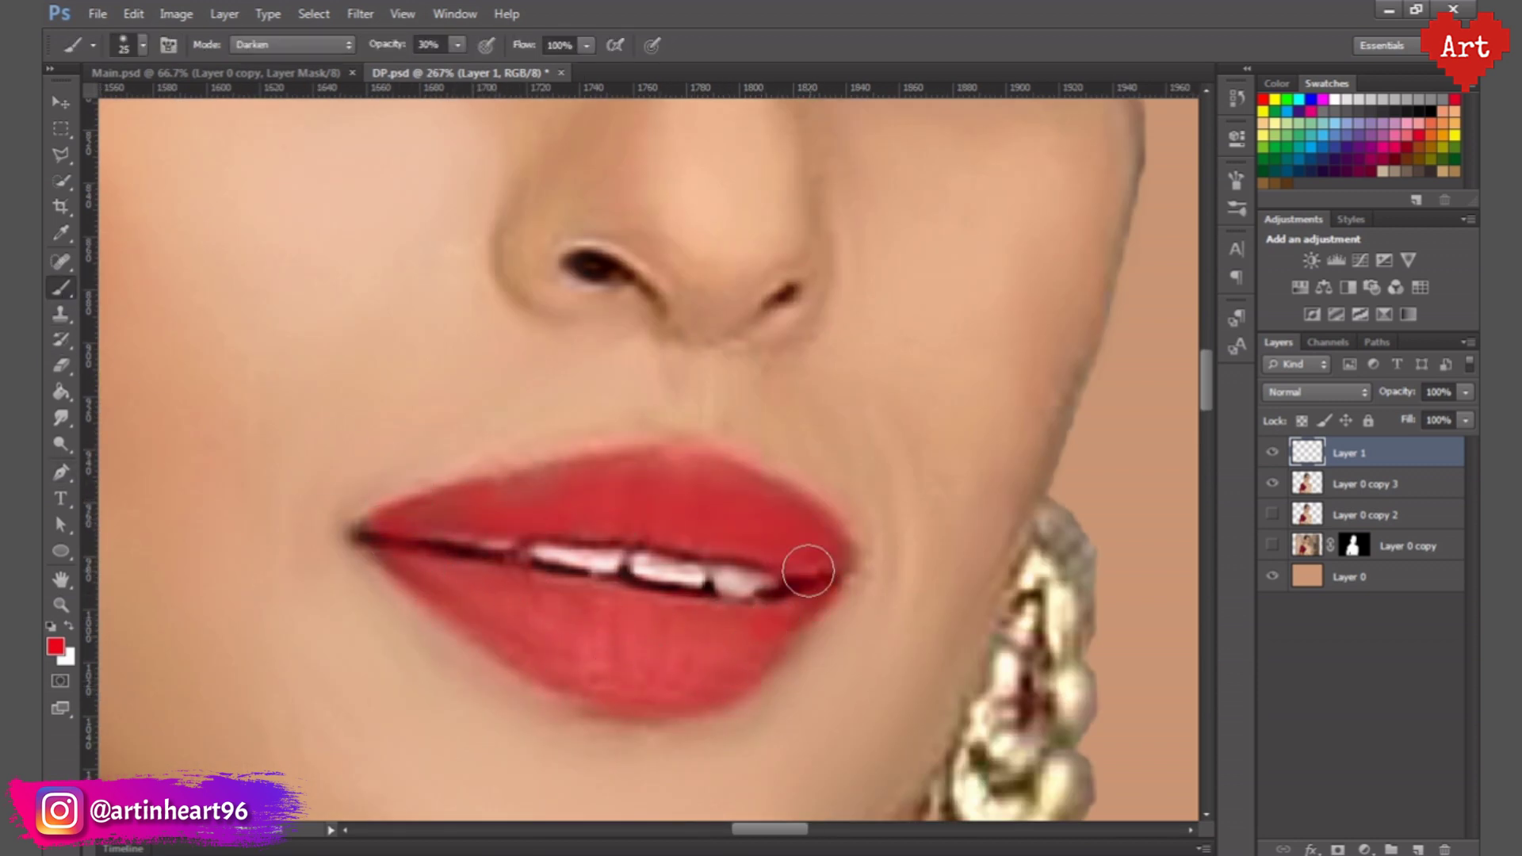
{"action": "key", "text": "ctrl+0"}
- Set Layer 1's blend mode to Color Burn after trying Overlay, then select the smudged layer
{"action": "left_click", "coordinate": [1316, 392]}
{"action": "left_click", "coordinate": [1284, 252]}
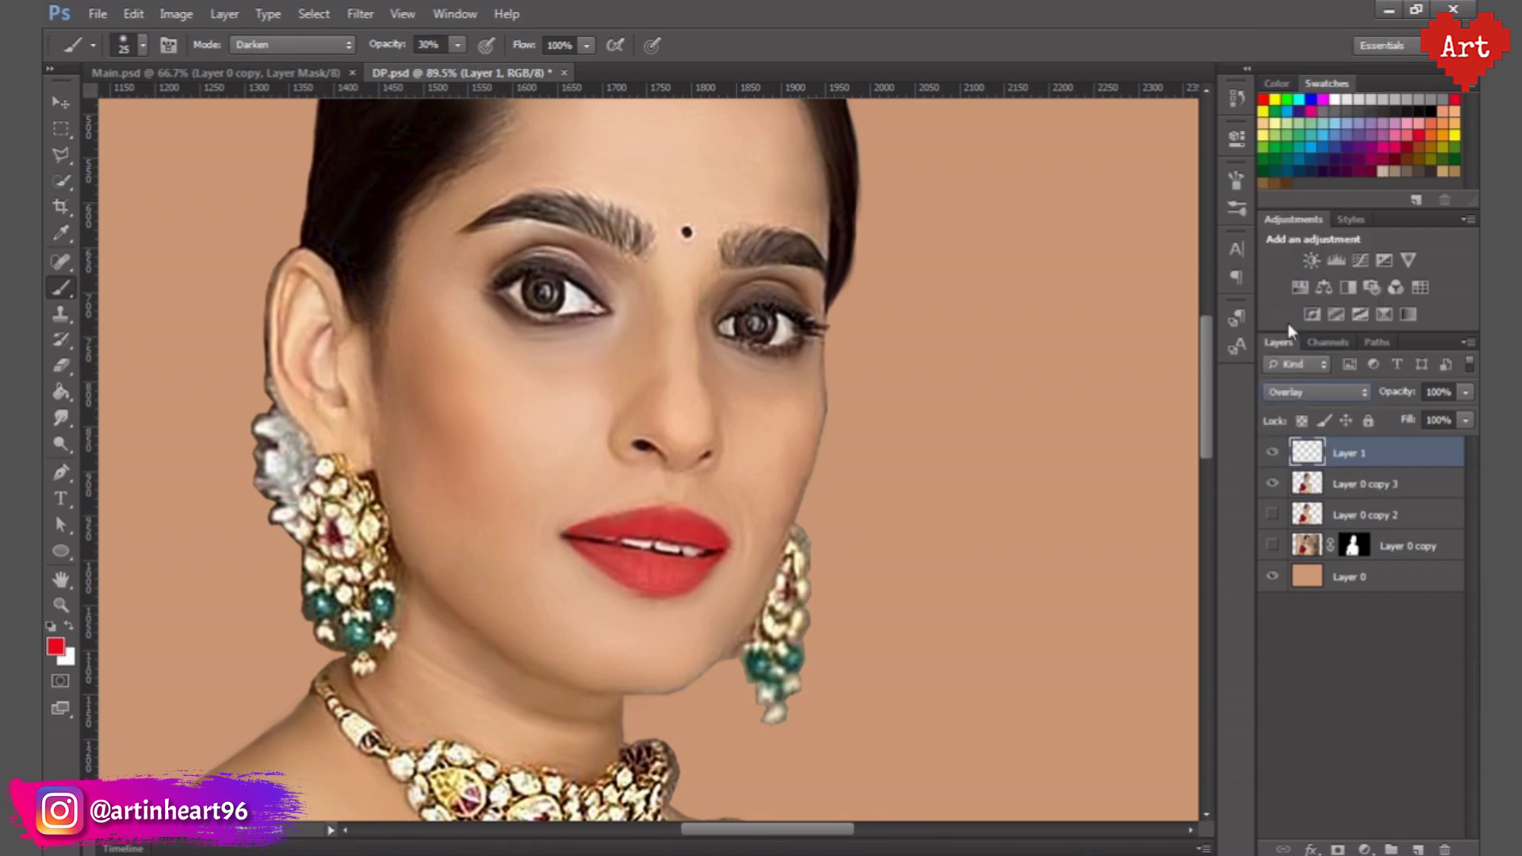
{"action": "left_click", "coordinate": [1317, 392]}
{"action": "left_click", "coordinate": [1305, 86]}
{"action": "left_click", "coordinate": [1272, 452]}
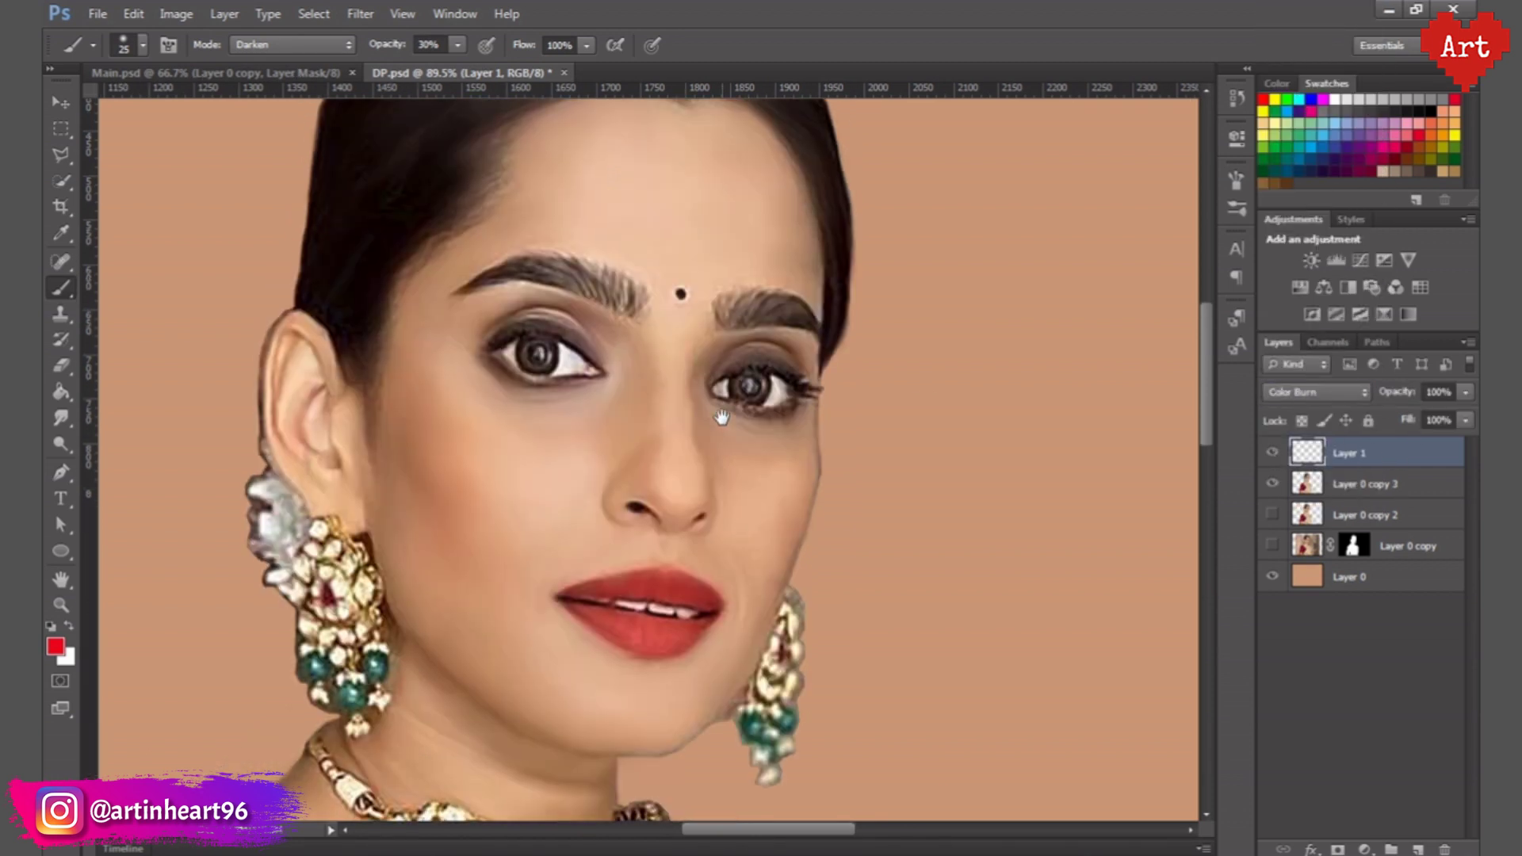
{"action": "key", "text": "ctrl+minus"}
{"action": "key", "text": "ctrl+minus"}
{"action": "key", "text": "ctrl+minus"}
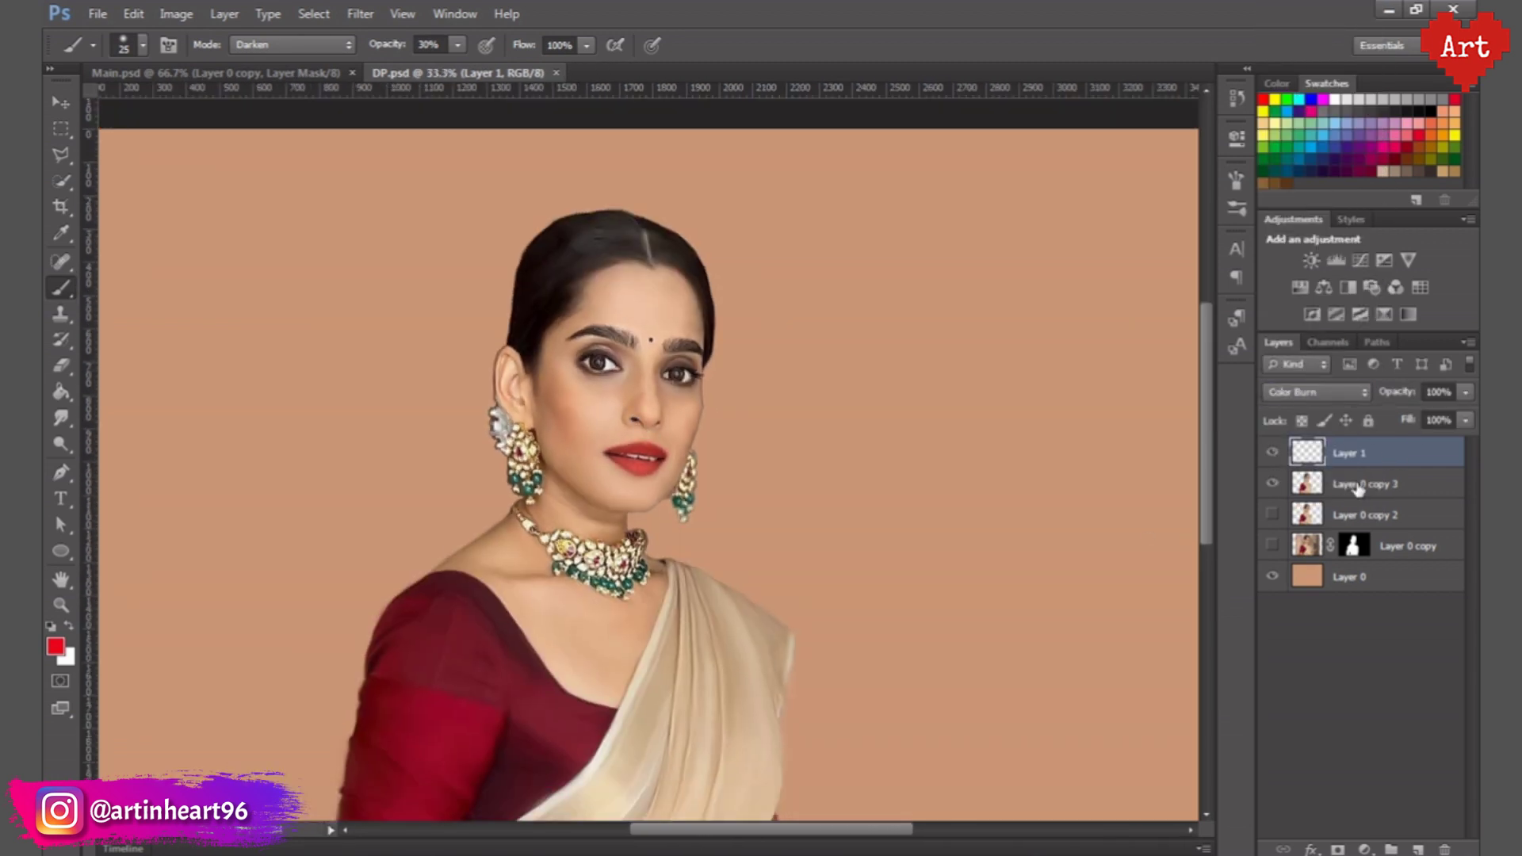
{"action": "left_click", "coordinate": [1358, 487]}
- Duplicate the smudged painting layer and rename the original SmudgedOrg
{"action": "key", "text": "ctrl+j"}
{"action": "double_click", "coordinate": [1370, 514]}
{"action": "type", "text": "SmudgedOrg"}
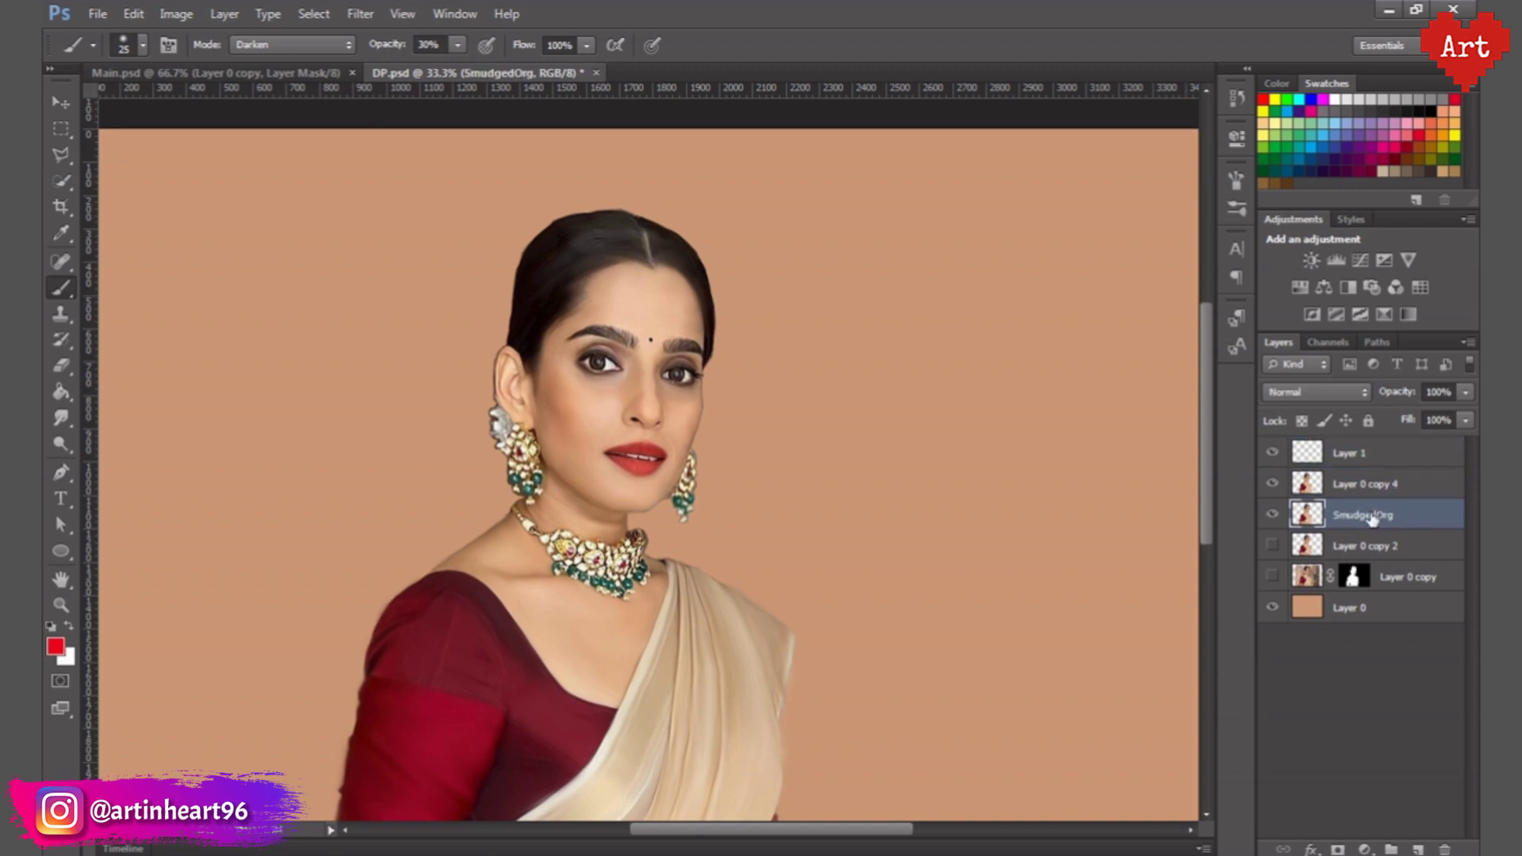
{"action": "left_click", "coordinate": [1375, 484]}
- Add a Selective Color adjustment and tweak the Reds and Yellows
{"action": "left_click", "coordinate": [1366, 849]}
{"action": "left_click", "coordinate": [1332, 611]}
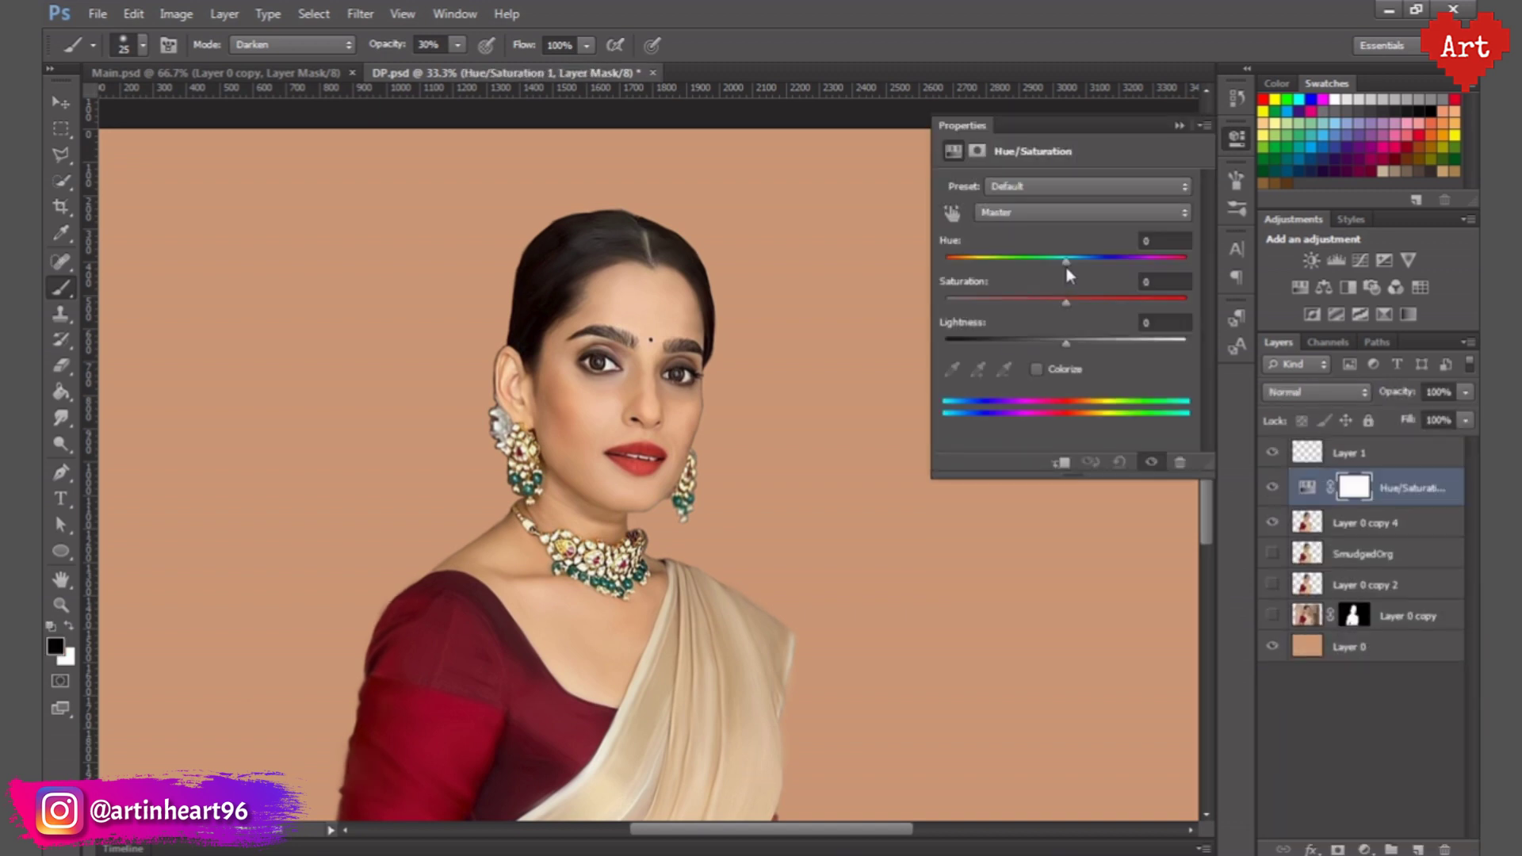
{"action": "left_click", "coordinate": [1443, 849]}
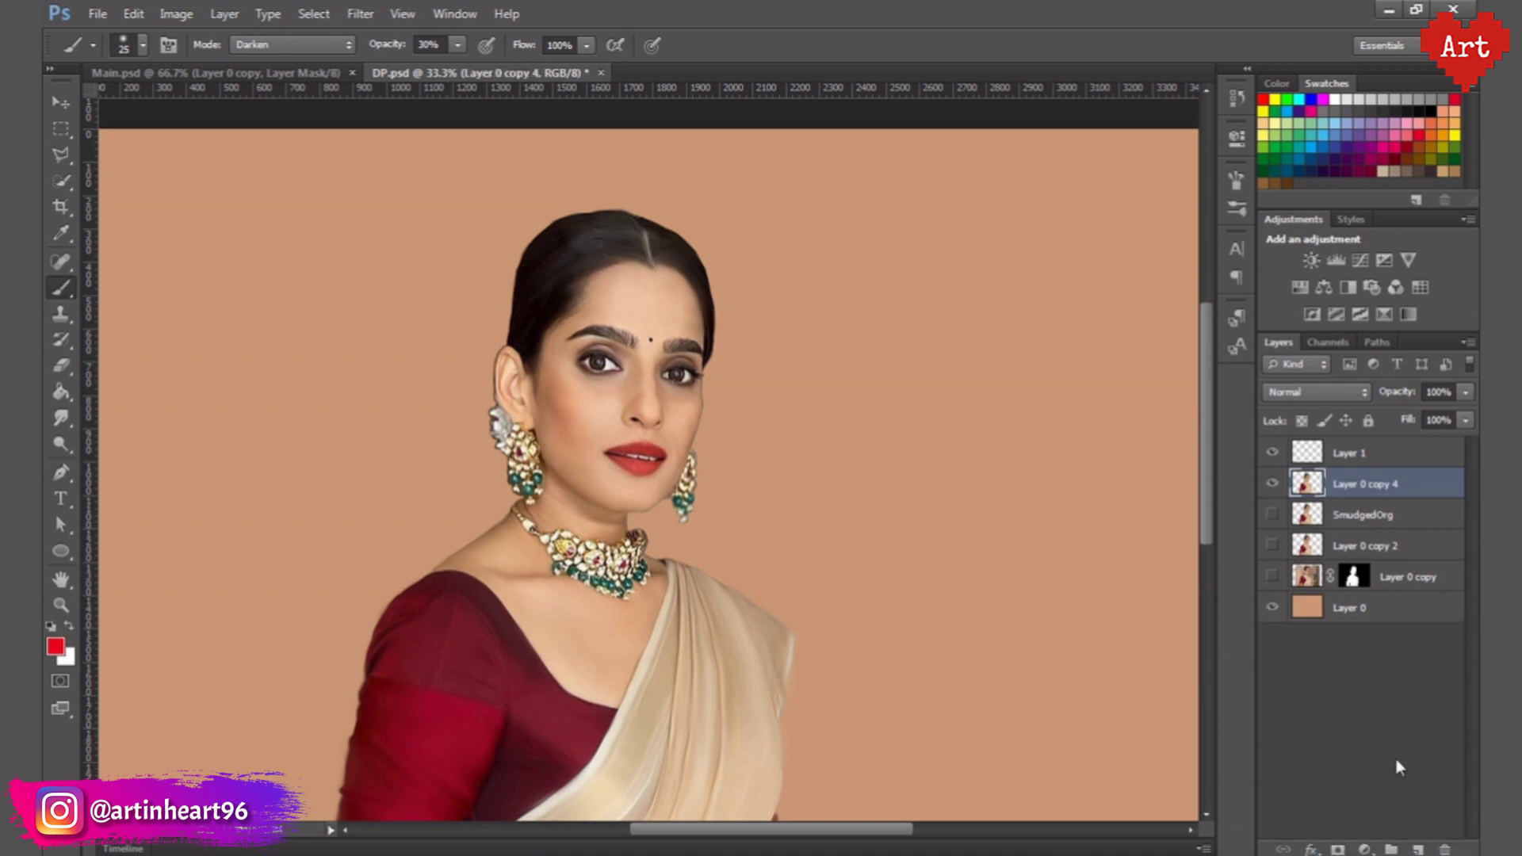
{"action": "left_click", "coordinate": [1365, 849]}
{"action": "left_click", "coordinate": [1332, 834]}
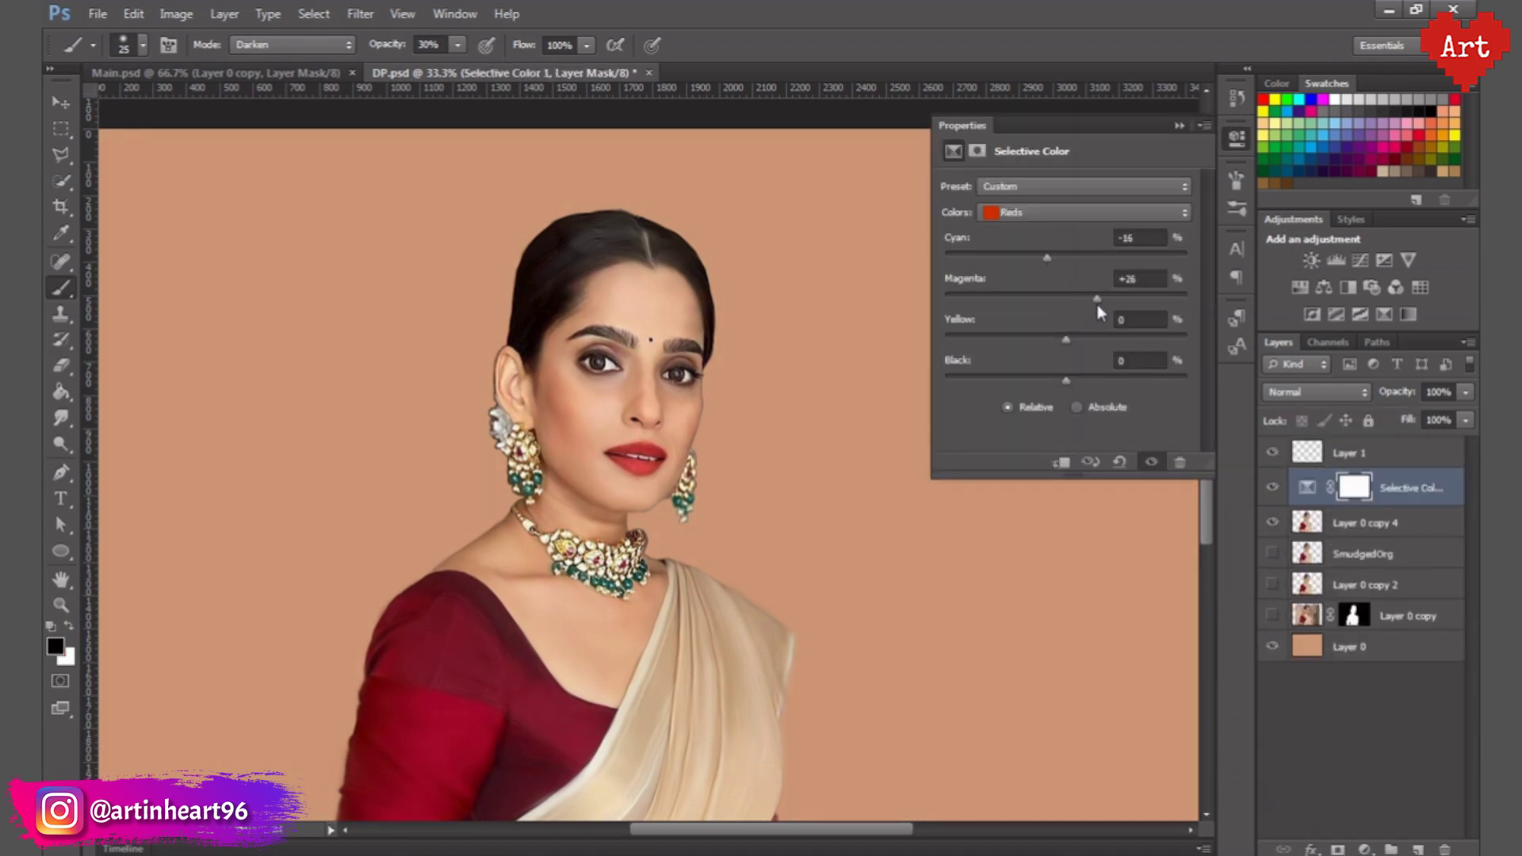
{"action": "mouse_move", "coordinate": [1097, 302]}
{"action": "left_mouse_down"}
{"action": "mouse_move", "coordinate": [1075, 299]}
{"action": "mouse_move", "coordinate": [1080, 341]}
{"action": "left_mouse_up"}
{"action": "left_click", "coordinate": [1083, 213]}
{"action": "left_click", "coordinate": [1063, 246]}
{"action": "left_click_drag", "start_coordinate": [1067, 298], "coordinate": [1078, 381]}
- Raise cyan in the Greens, deepen the Blacks, and fine-tune cyan and black in the Reds
{"action": "left_click", "coordinate": [1083, 213]}
{"action": "left_click", "coordinate": [1023, 259]}
{"action": "left_click_drag", "start_coordinate": [1067, 255], "coordinate": [1094, 255]}
{"action": "left_click", "coordinate": [1083, 212]}
{"action": "left_click", "coordinate": [1023, 335]}
{"action": "left_click_drag", "start_coordinate": [1066, 381], "coordinate": [1136, 381]}
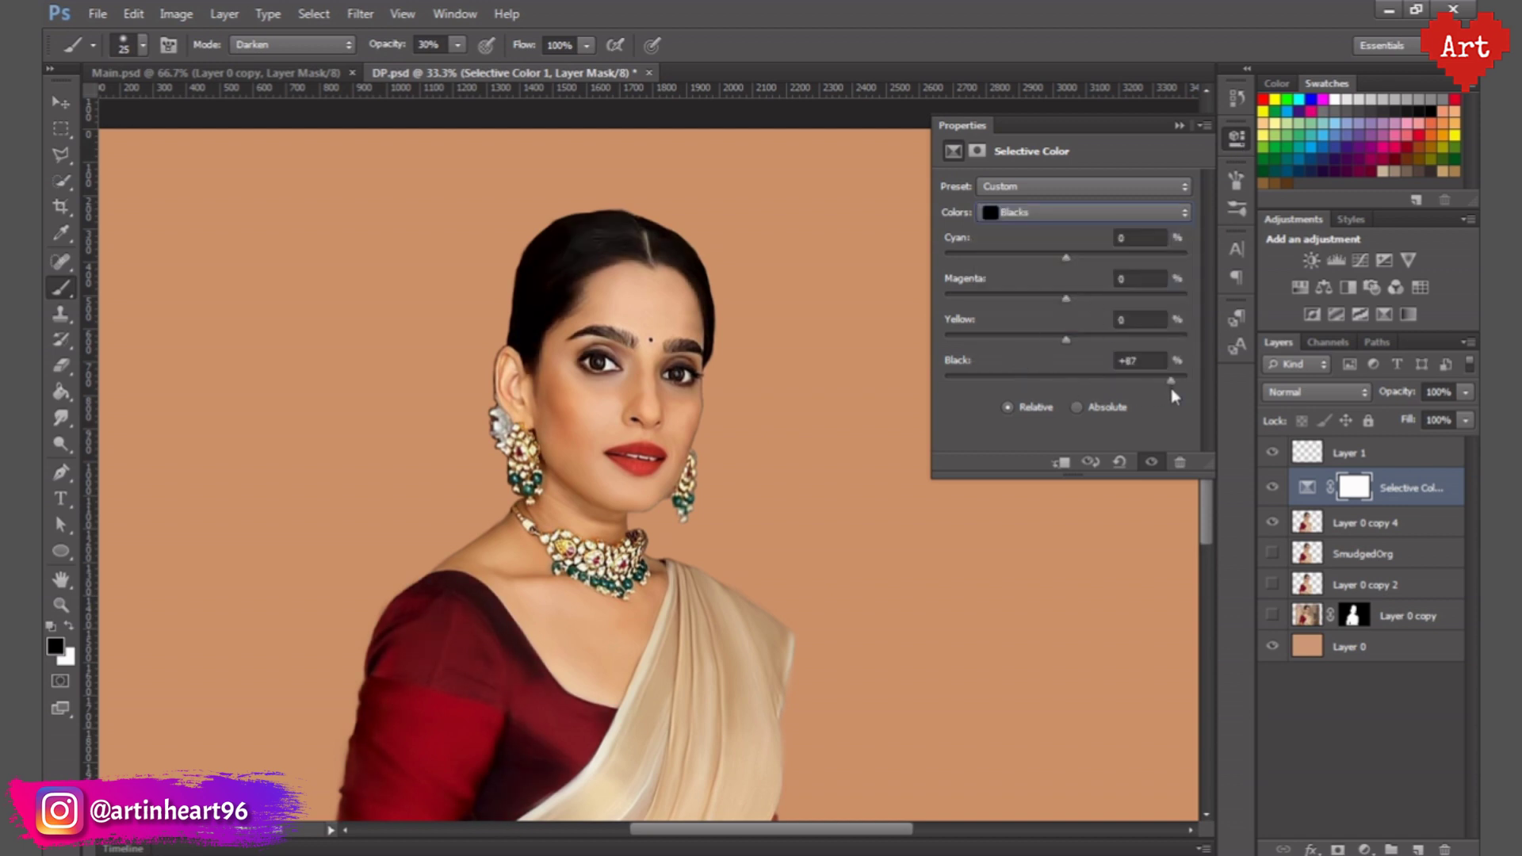
{"action": "left_click_drag", "start_coordinate": [1059, 260], "coordinate": [1049, 260]}
{"action": "left_click_drag", "start_coordinate": [1090, 381], "coordinate": [1097, 382]}
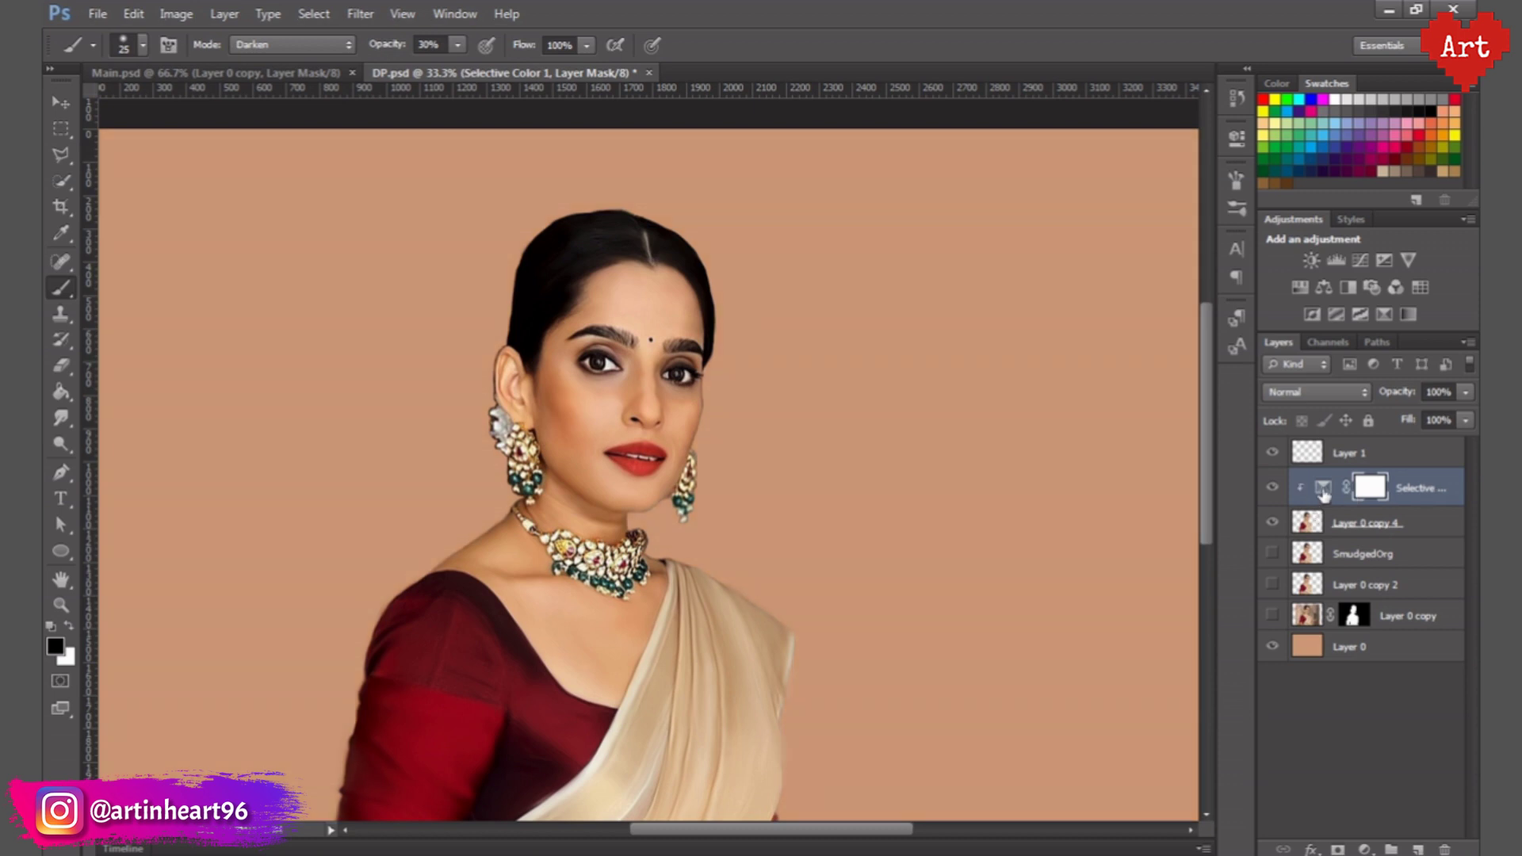
- Add a Hue/Saturation adjustment layer with Saturation +11
{"action": "left_click", "coordinate": [1365, 850]}
{"action": "left_click", "coordinate": [1340, 611]}
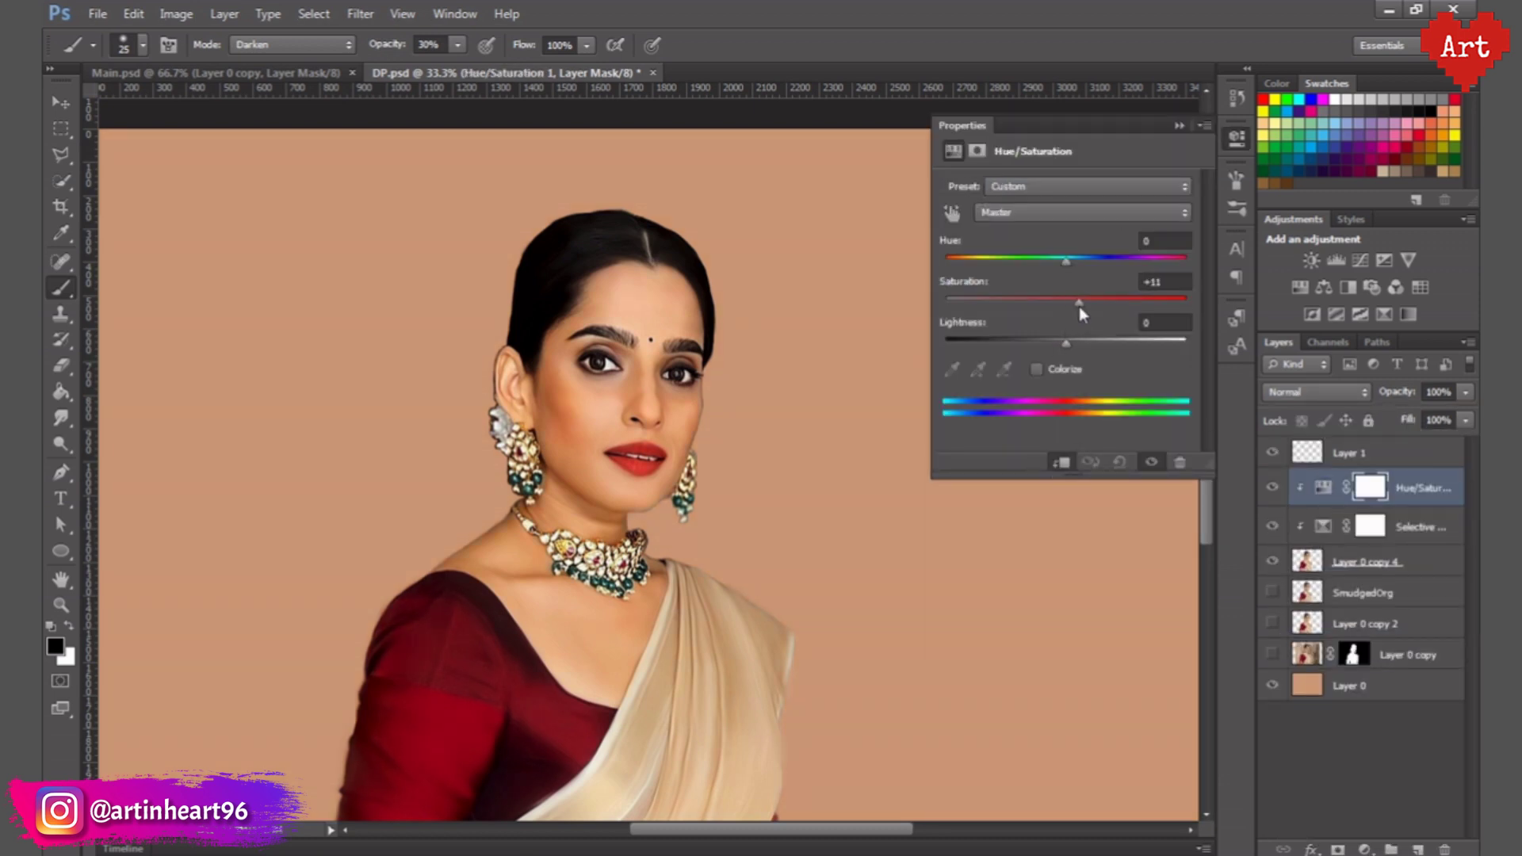
{"action": "left_click_drag", "start_coordinate": [1067, 343], "coordinate": [1064, 342]}
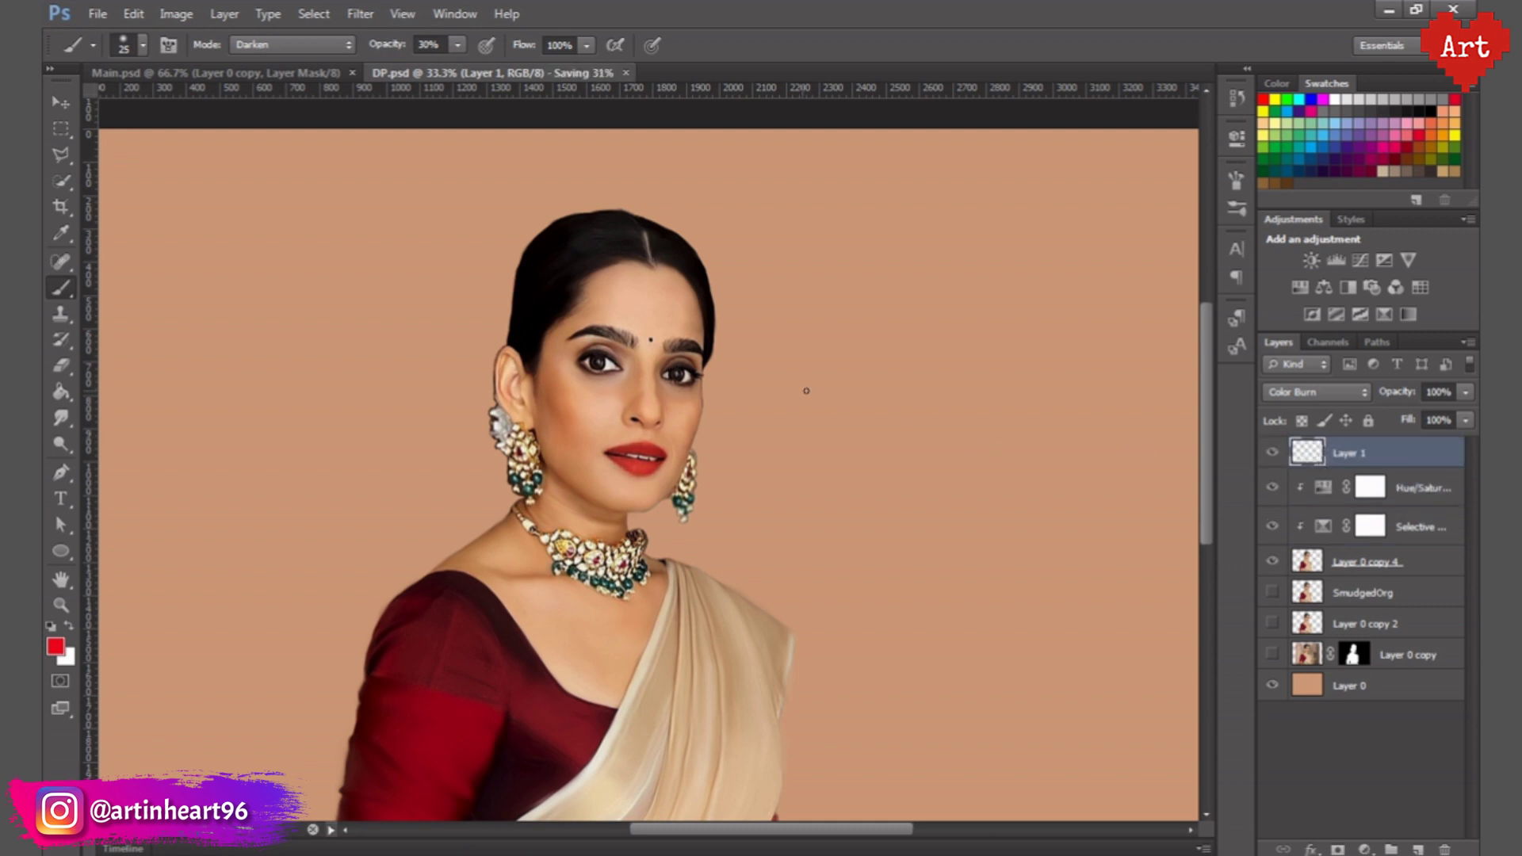
- Select the top layers and start a new group from them
{"action": "left_click", "coordinate": [1427, 561], "text": "shift"}
{"action": "left_click", "coordinate": [1470, 343]}
{"action": "left_click", "coordinate": [1300, 461]}
- Name the group Main, expand it, and zoom in on the left eye
{"action": "type", "text": "Main"}
{"action": "left_click", "coordinate": [925, 289]}
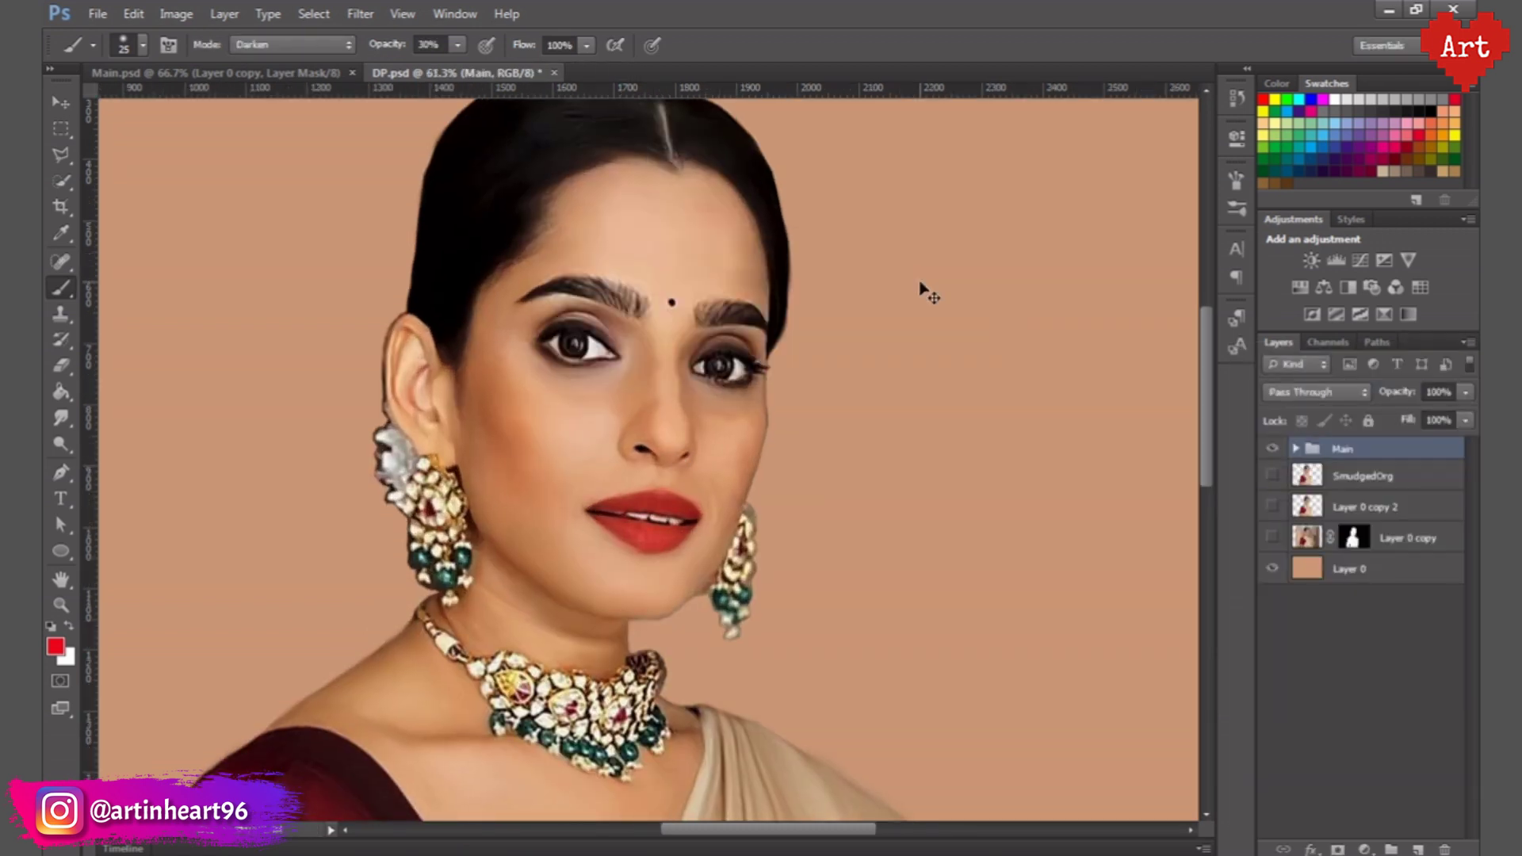
{"action": "left_click", "coordinate": [1296, 449]}
{"action": "left_click", "coordinate": [1273, 512]}
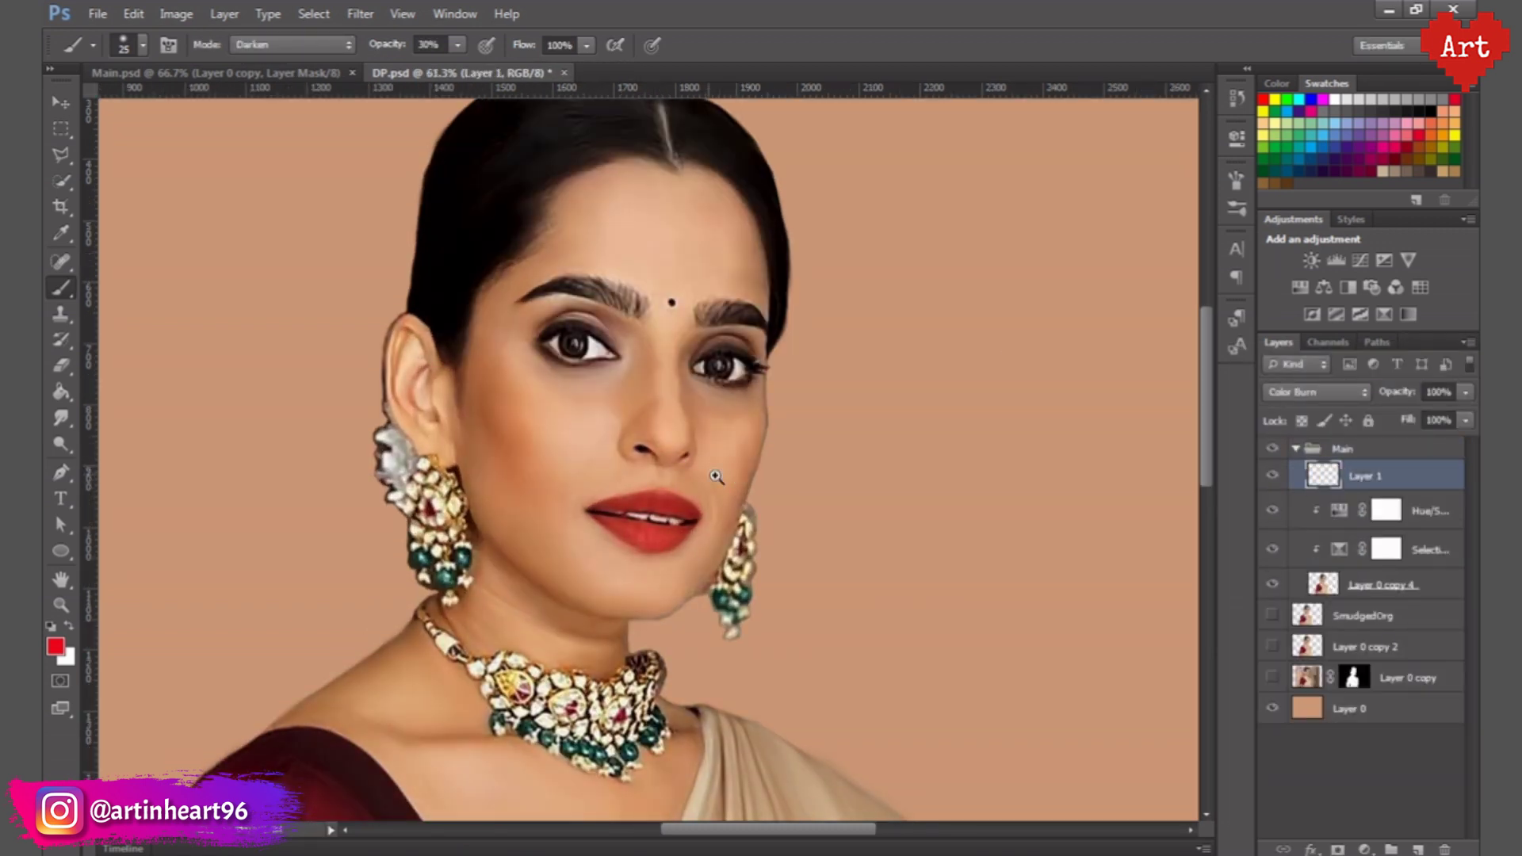
{"action": "left_click", "coordinate": [573, 349]}
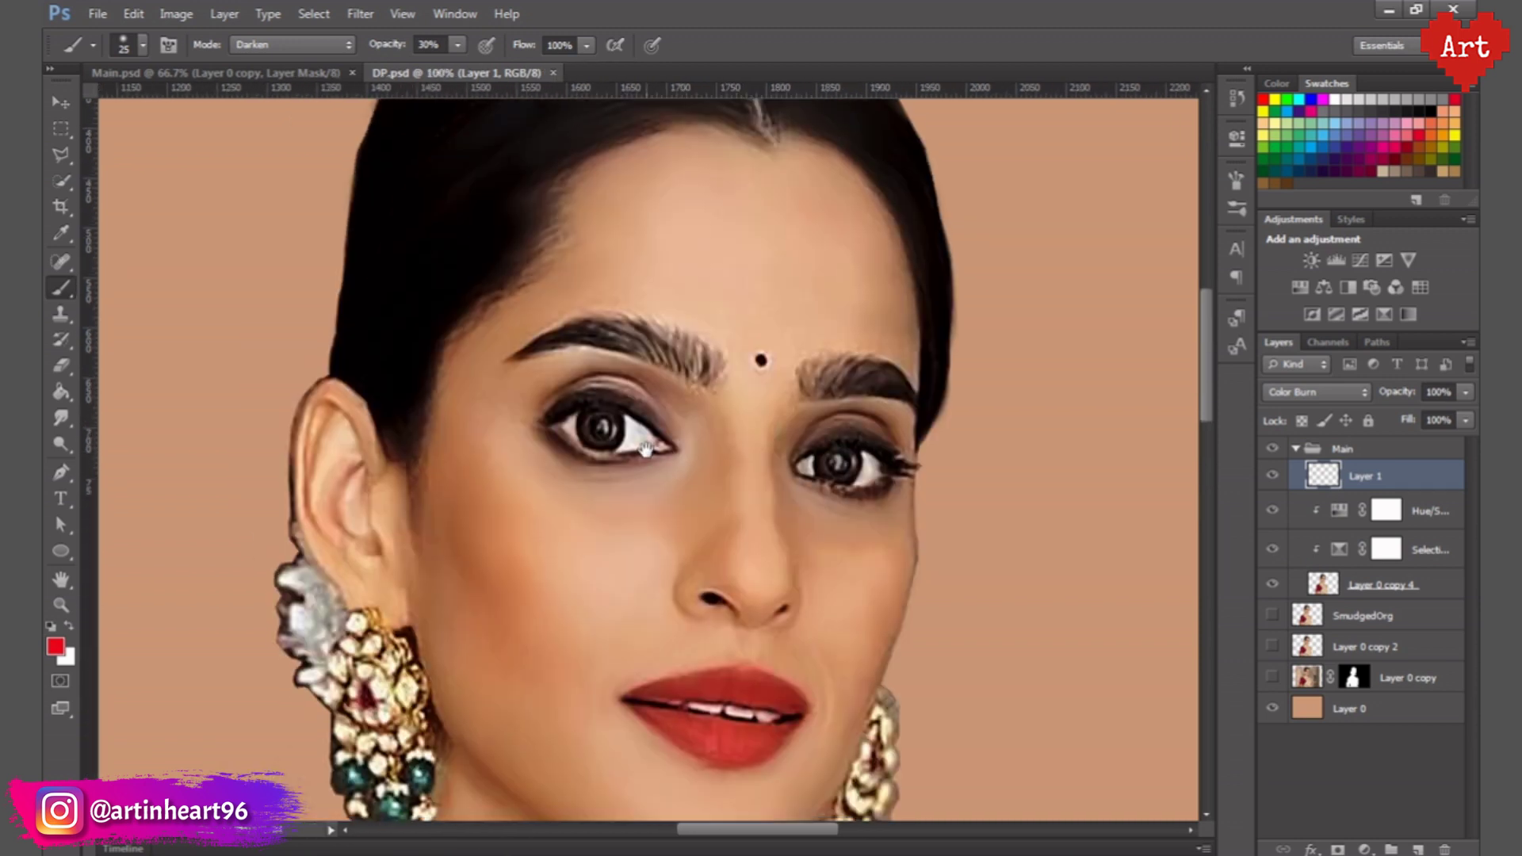
- Add a new layer and trace both eye whites with the Polygonal Lasso
{"action": "key", "text": "ctrl+shift+alt+n"}
{"action": "key", "text": "l"}
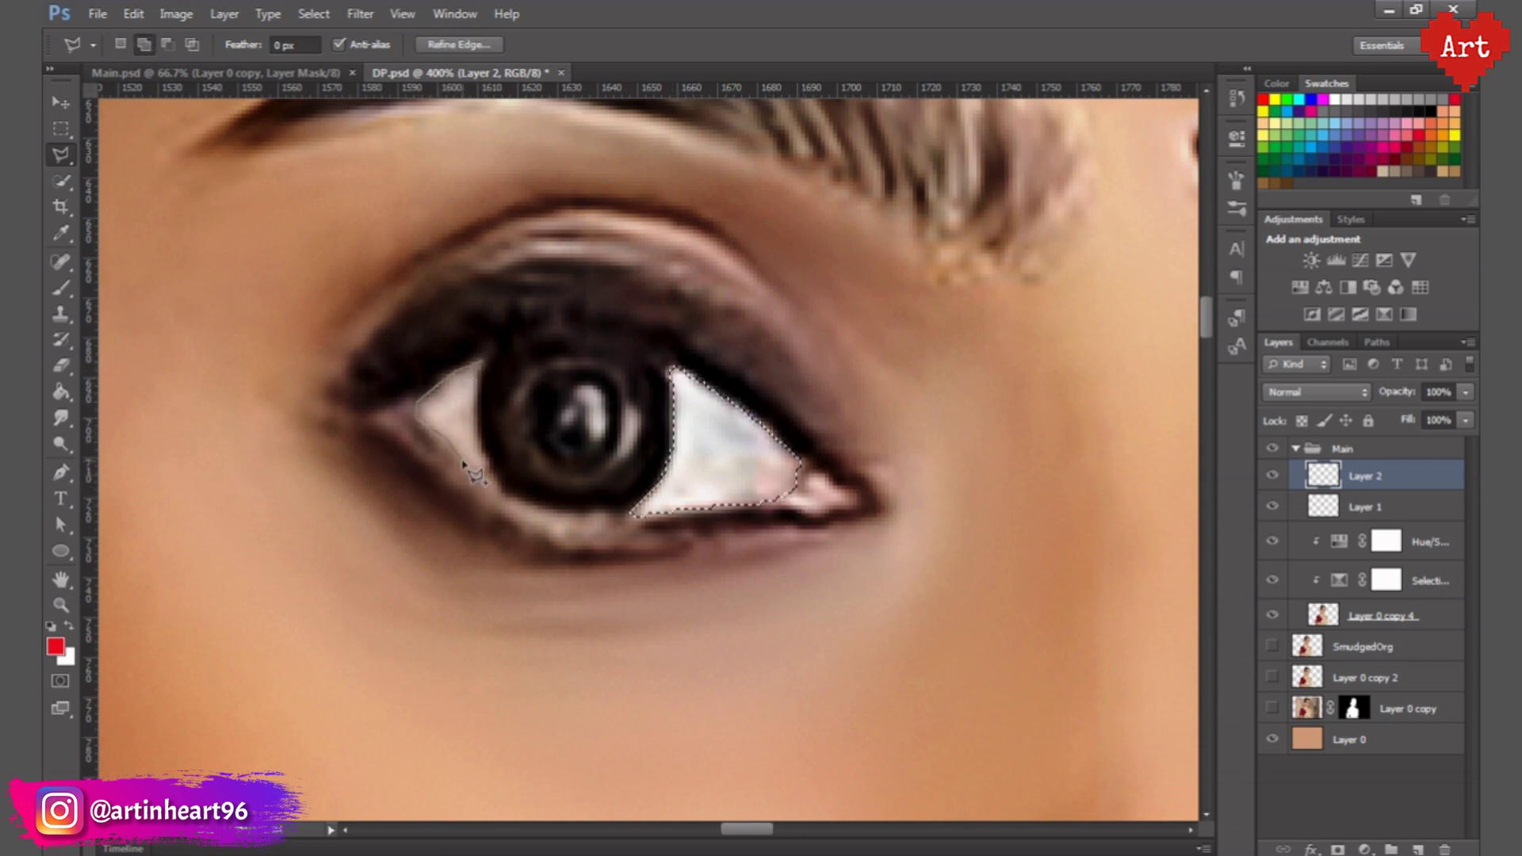
{"action": "scroll", "coordinate": [396, 345], "scroll_direction": "down", "scroll_amount": 1}
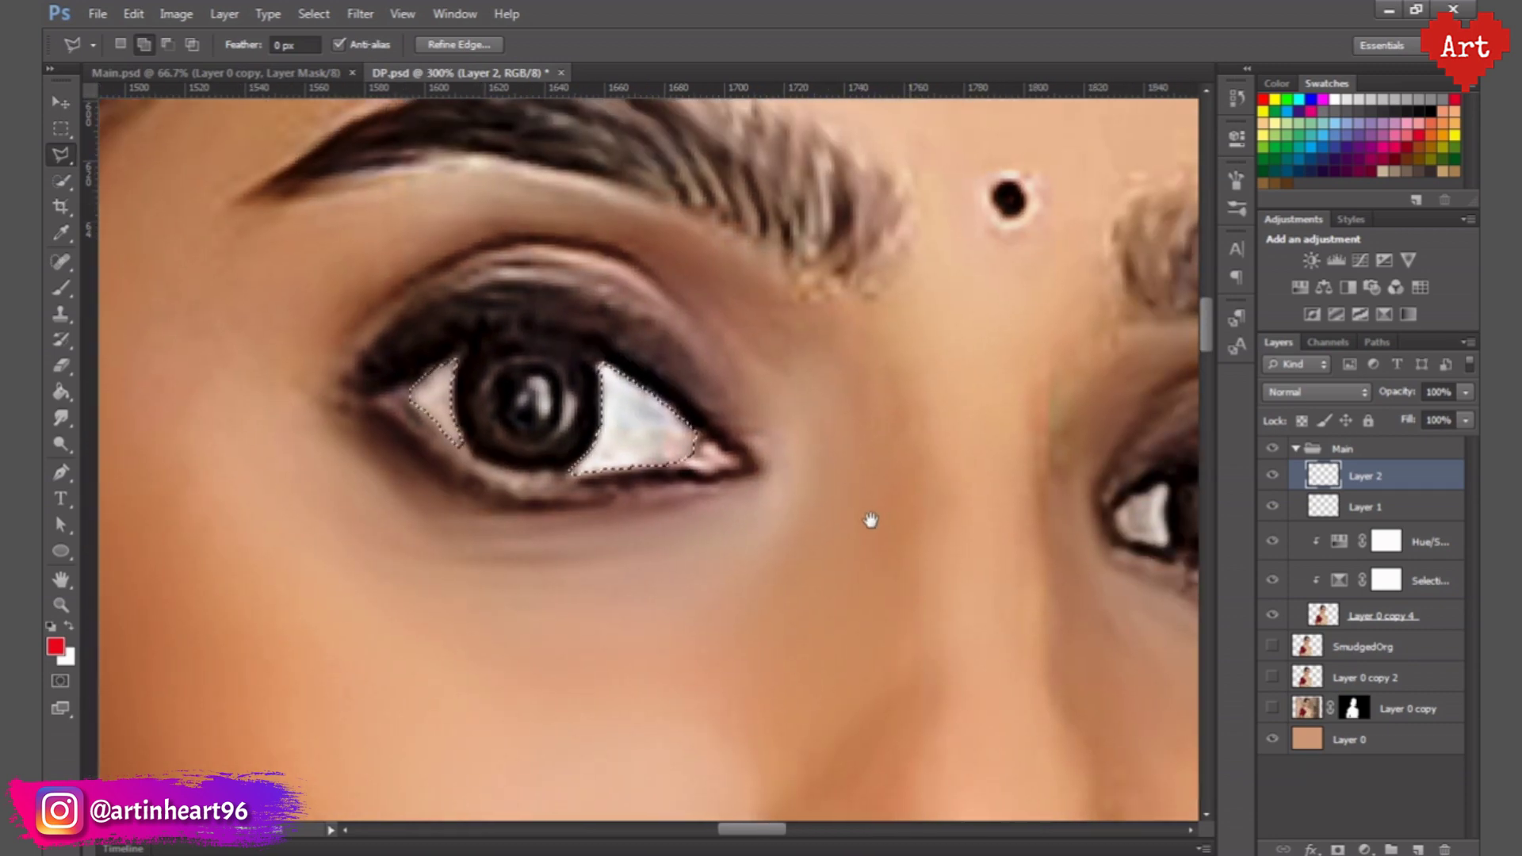
{"action": "scroll", "coordinate": [872, 519], "scroll_direction": "right", "scroll_amount": 3}
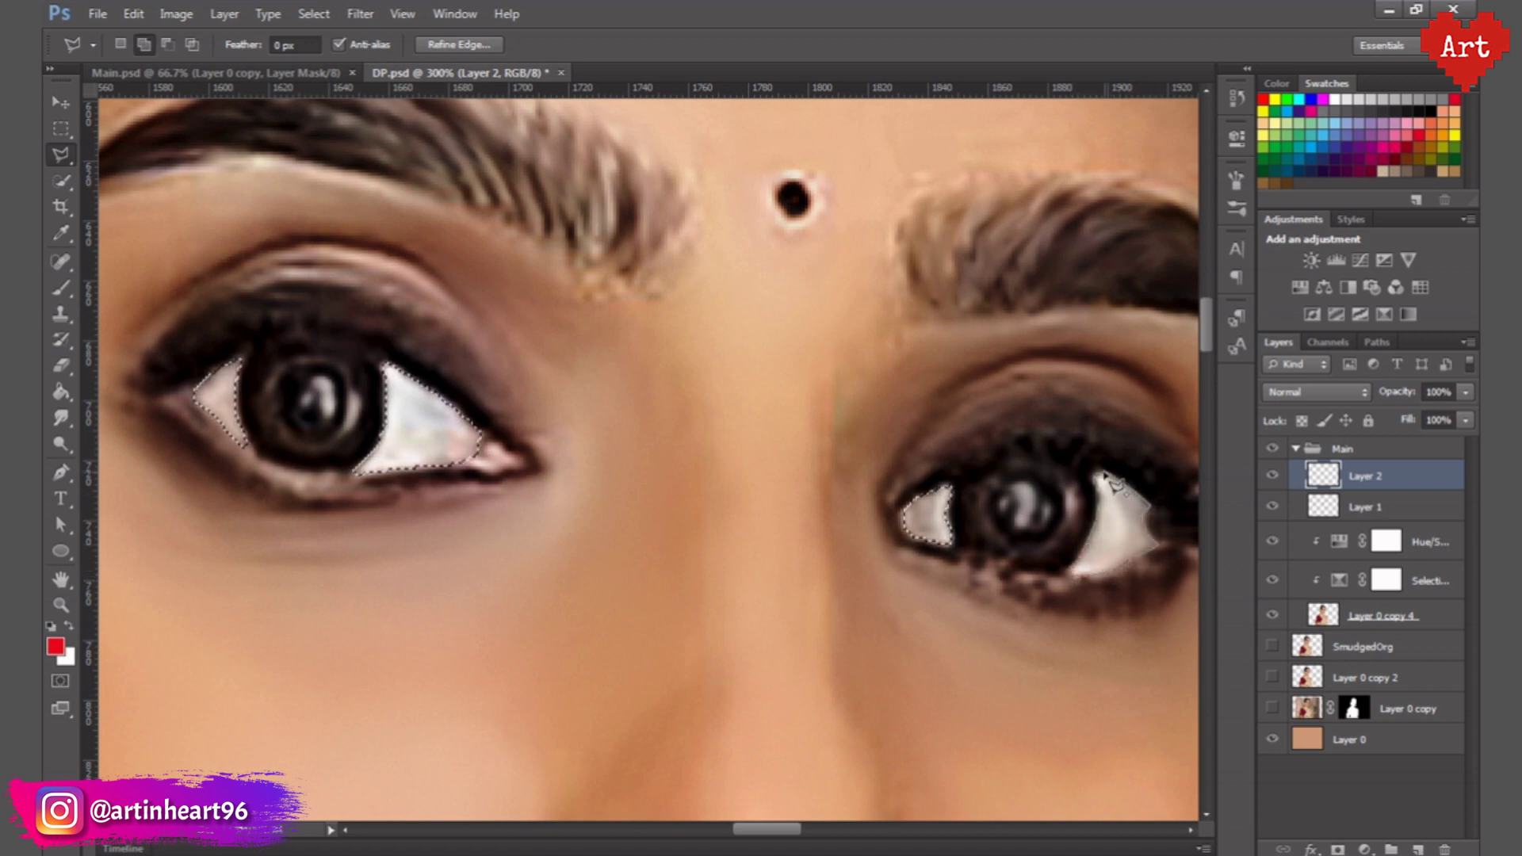
- Fill both eye-white selections with white using the Paint Bucket, then deselect
{"action": "key", "text": "x"}
{"action": "key", "text": "e"}
{"action": "left_click", "coordinate": [140, 48]}
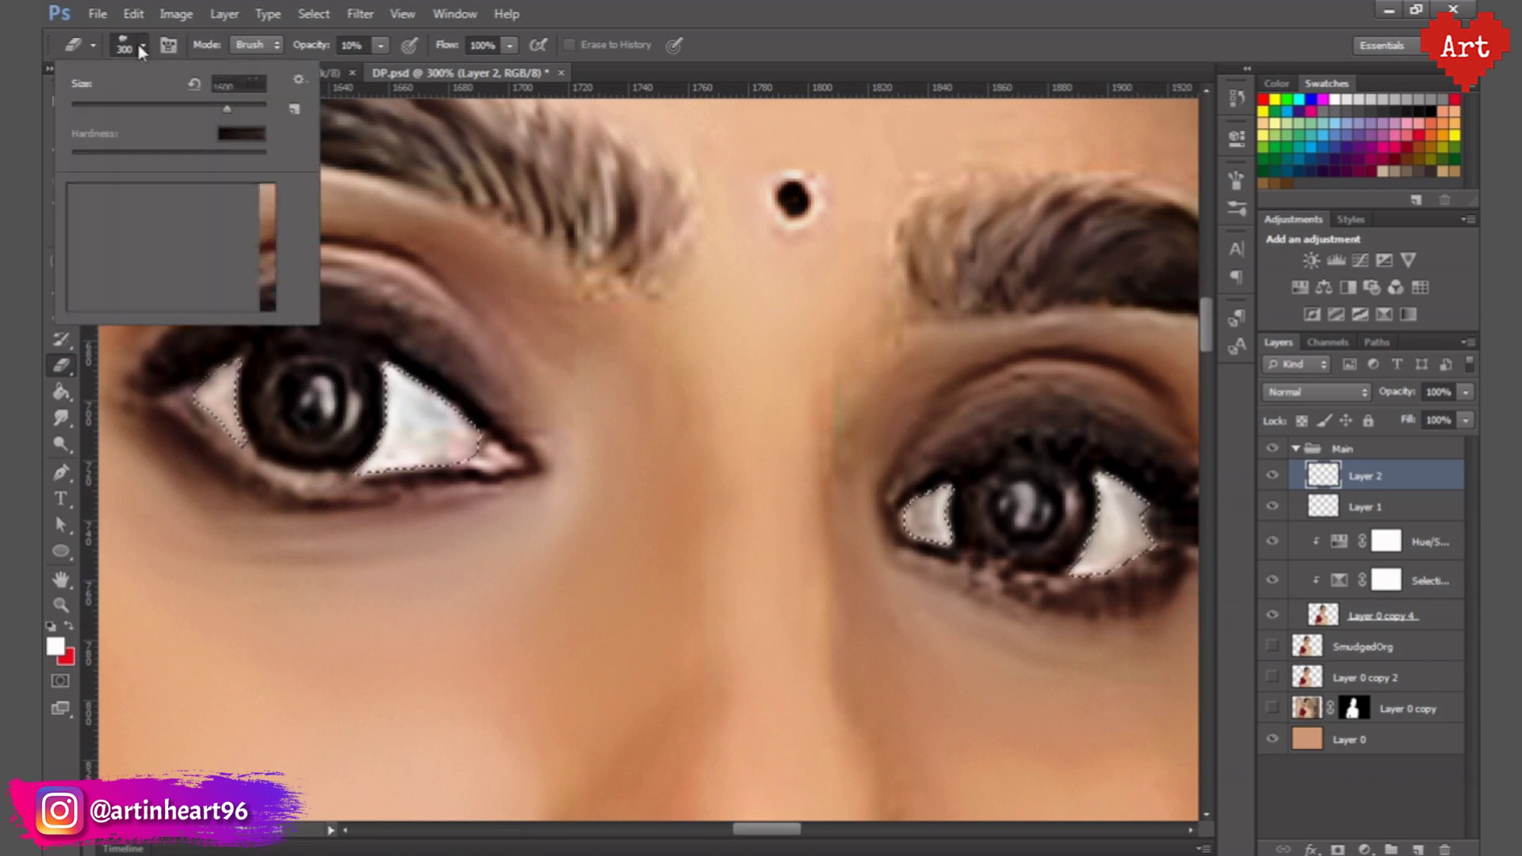
{"action": "left_click", "coordinate": [61, 392]}
{"action": "left_click", "coordinate": [210, 396]}
{"action": "key", "text": "ctrl+d"}
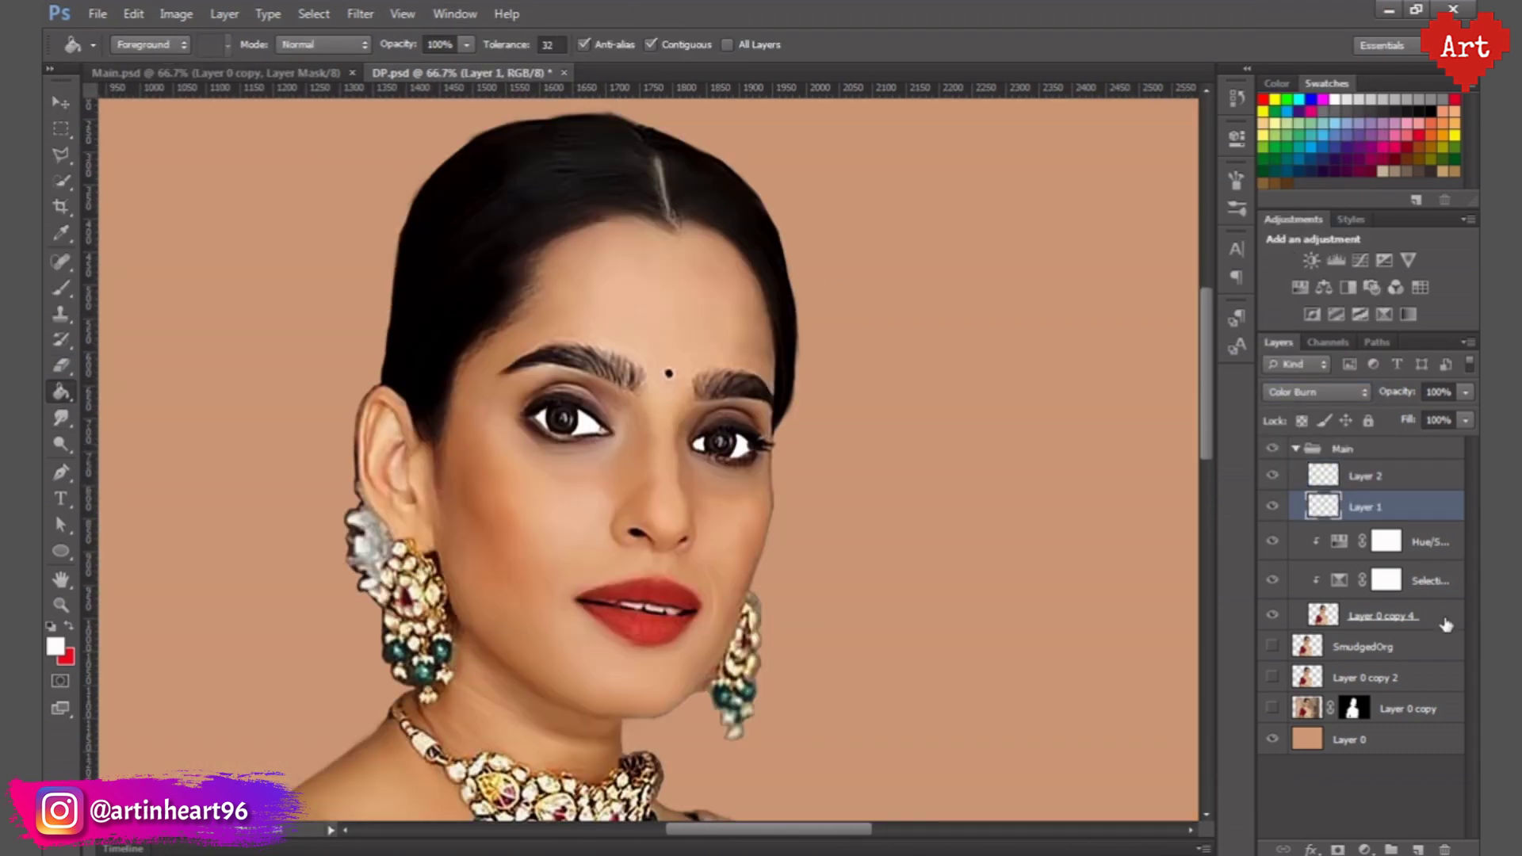
- Duplicate the Main group and merge Layer 1 down with the adjustment layers
{"action": "right_click", "coordinate": [1446, 625]}
{"action": "left_click", "coordinate": [1348, 449]}
{"action": "key", "text": "ctrl+j"}
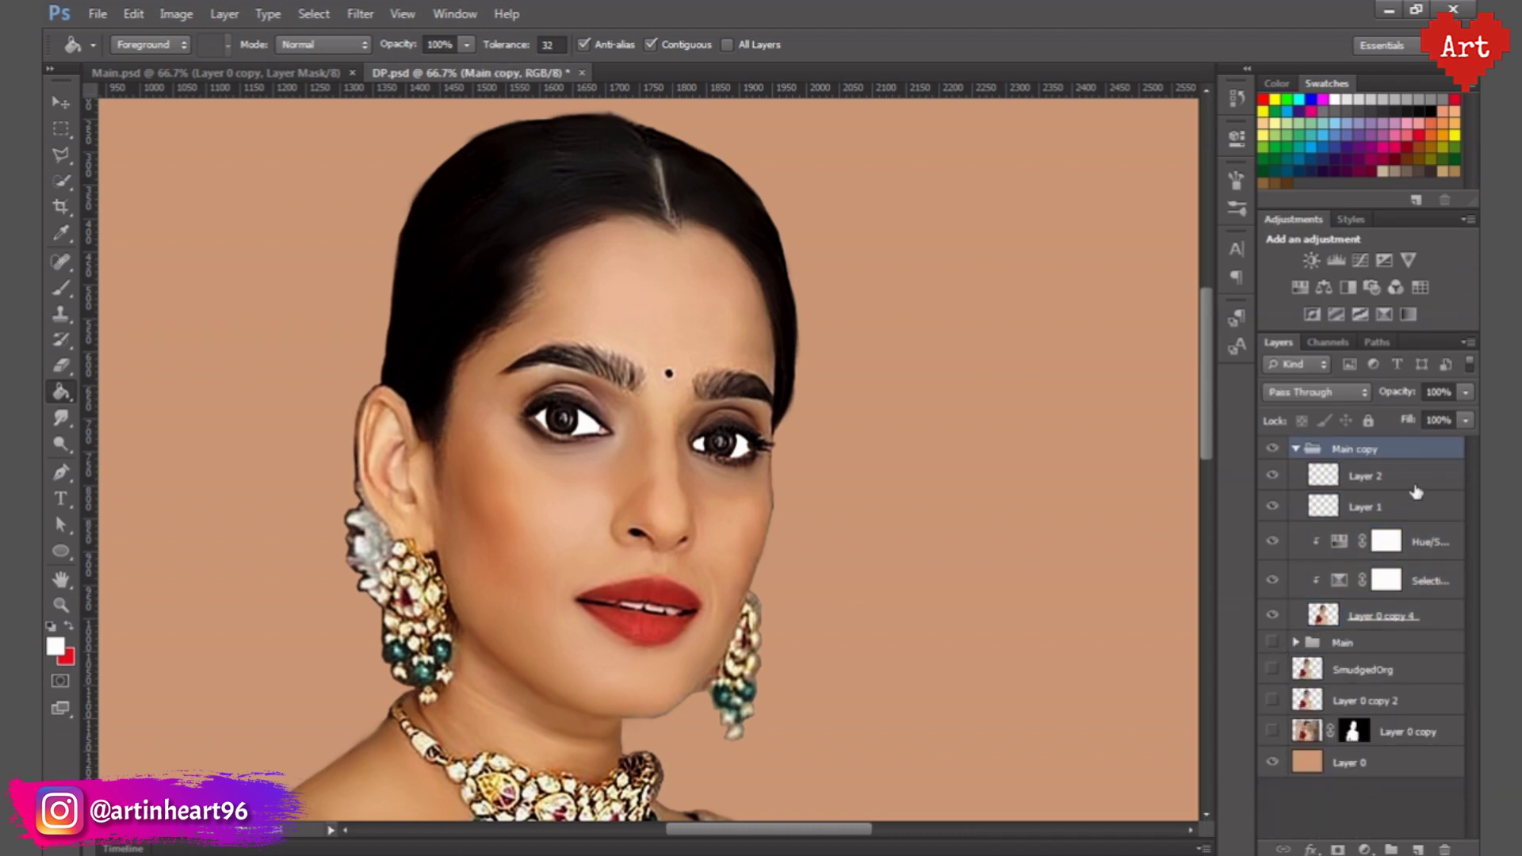
{"action": "left_click", "coordinate": [1379, 507]}
{"action": "left_click", "coordinate": [1380, 615], "text": "shift"}
{"action": "key", "text": "ctrl+e"}
- Set the white eye layer to Soft Light blending at 80% opacity
{"action": "left_click", "coordinate": [1316, 391]}
{"action": "left_click", "coordinate": [1284, 248]}
{"action": "left_click", "coordinate": [1273, 476]}
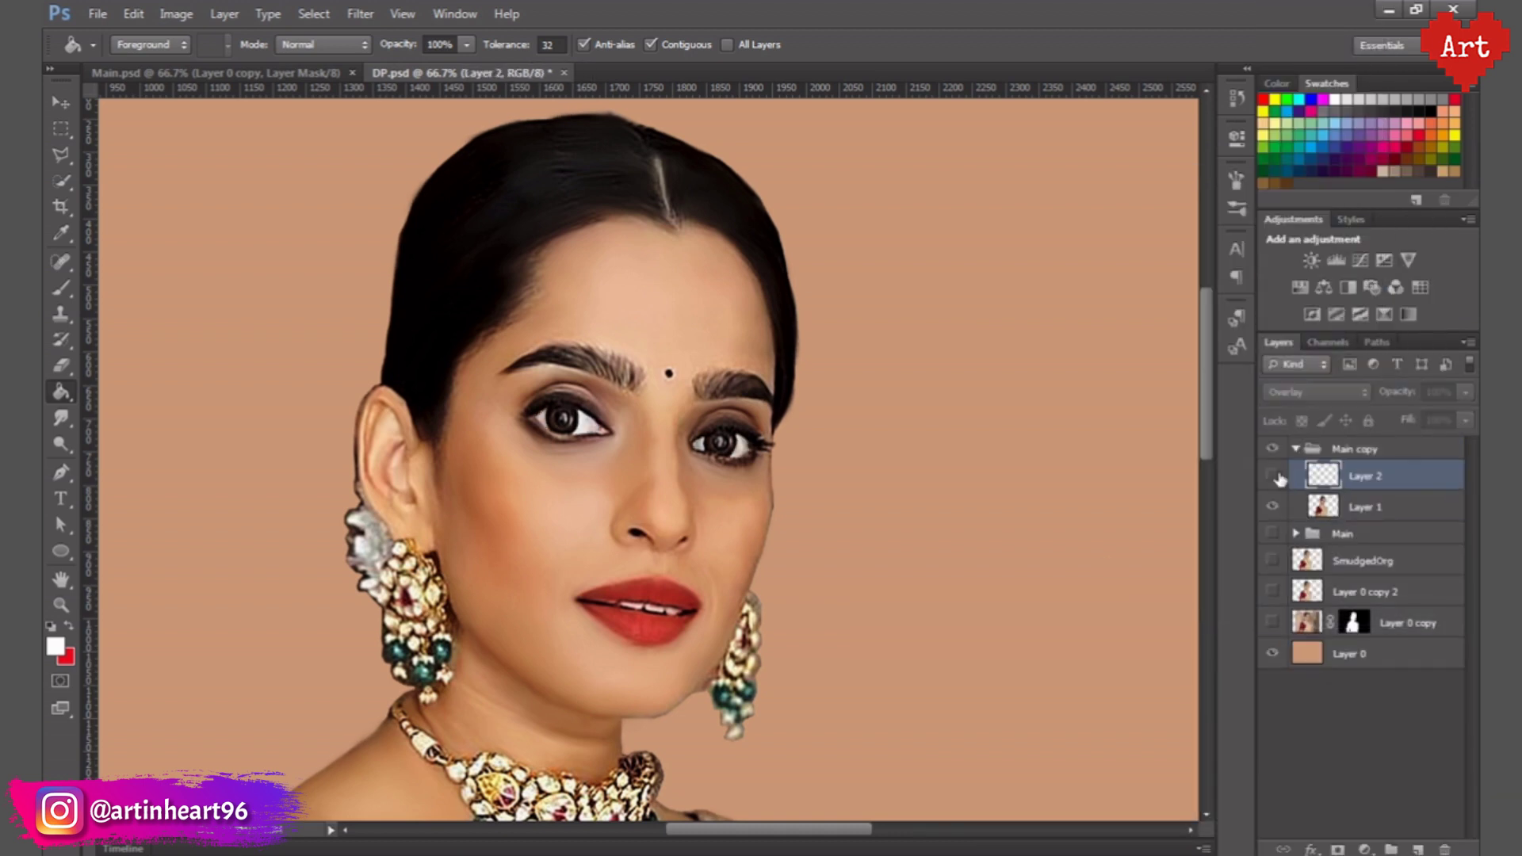
{"action": "left_click", "coordinate": [1316, 392]}
{"action": "left_click", "coordinate": [1284, 67]}
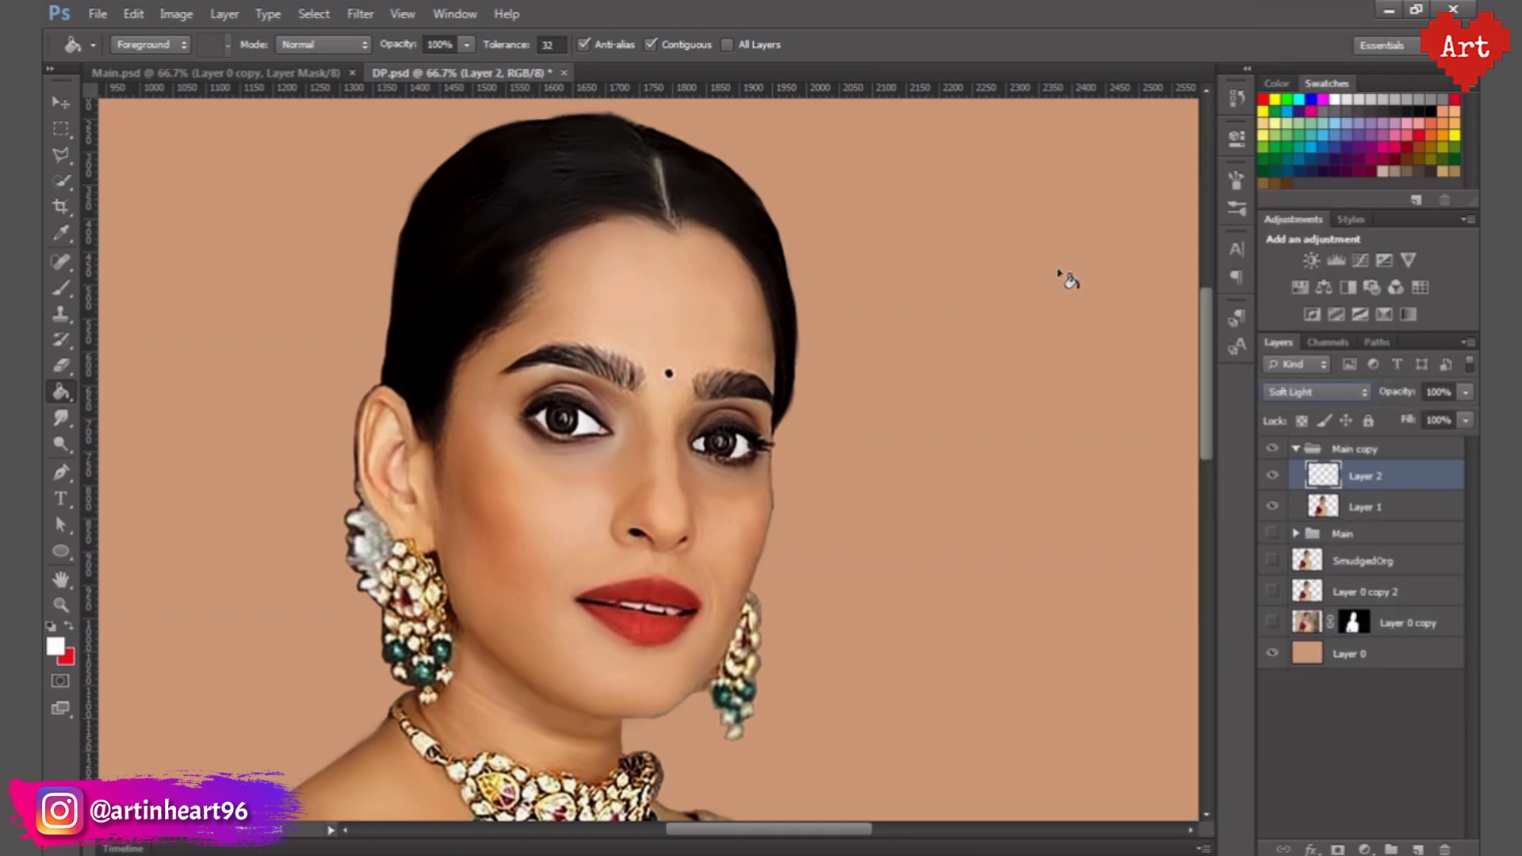
{"action": "scroll", "coordinate": [685, 459], "scroll_direction": "up", "scroll_amount": 3}
{"action": "left_click", "coordinate": [1408, 396]}
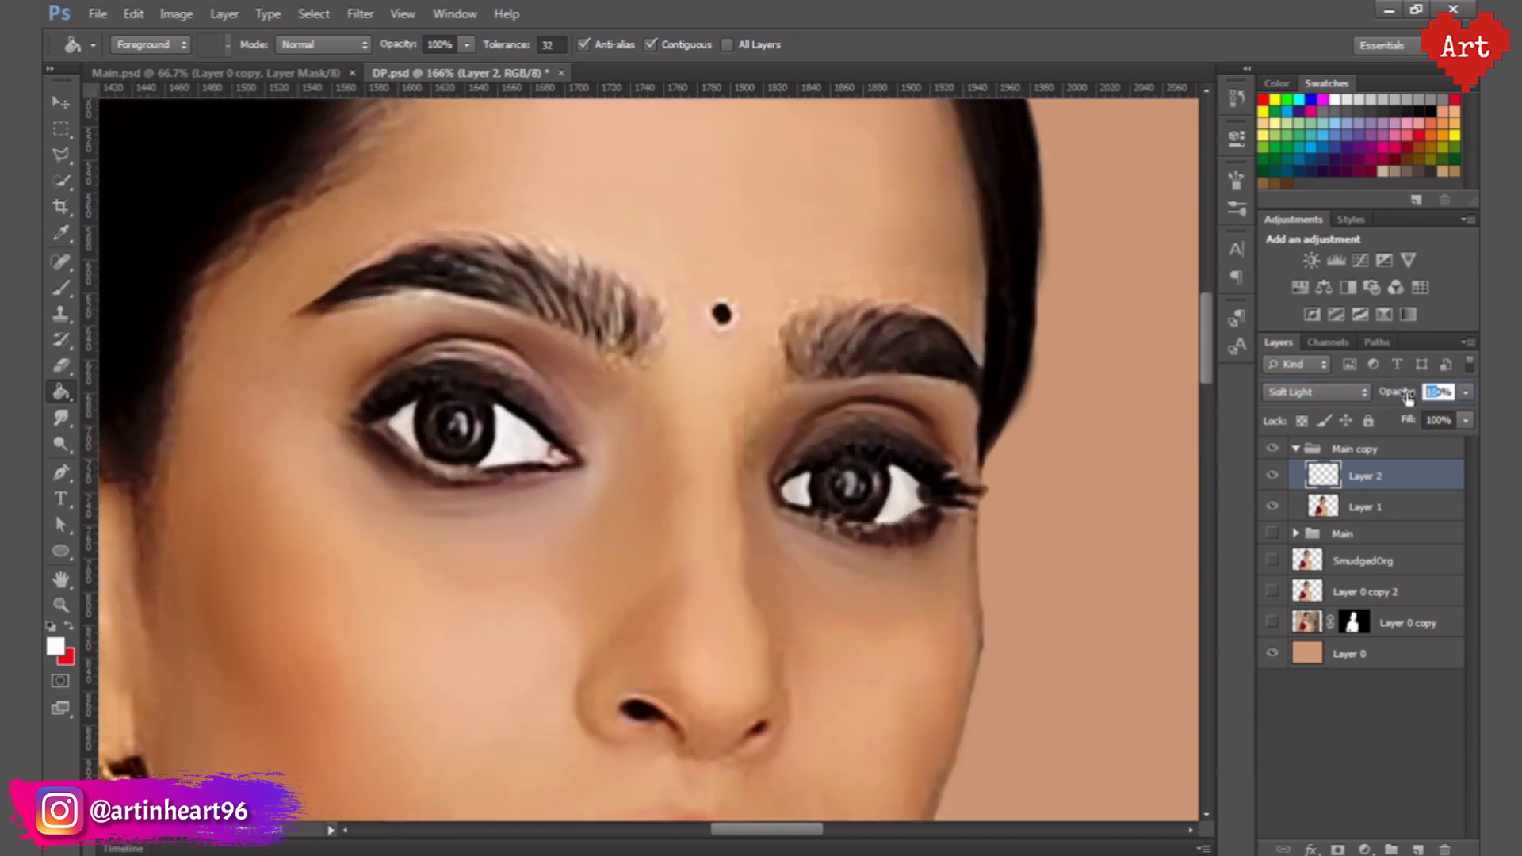
{"action": "type", "text": "80"}
- Return to the eyes with the Polygonal Lasso ready for selecting the irises
{"action": "scroll", "coordinate": [714, 333], "scroll_direction": "down", "scroll_amount": 2}
{"action": "scroll", "coordinate": [714, 333], "scroll_direction": "down", "scroll_amount": 1}
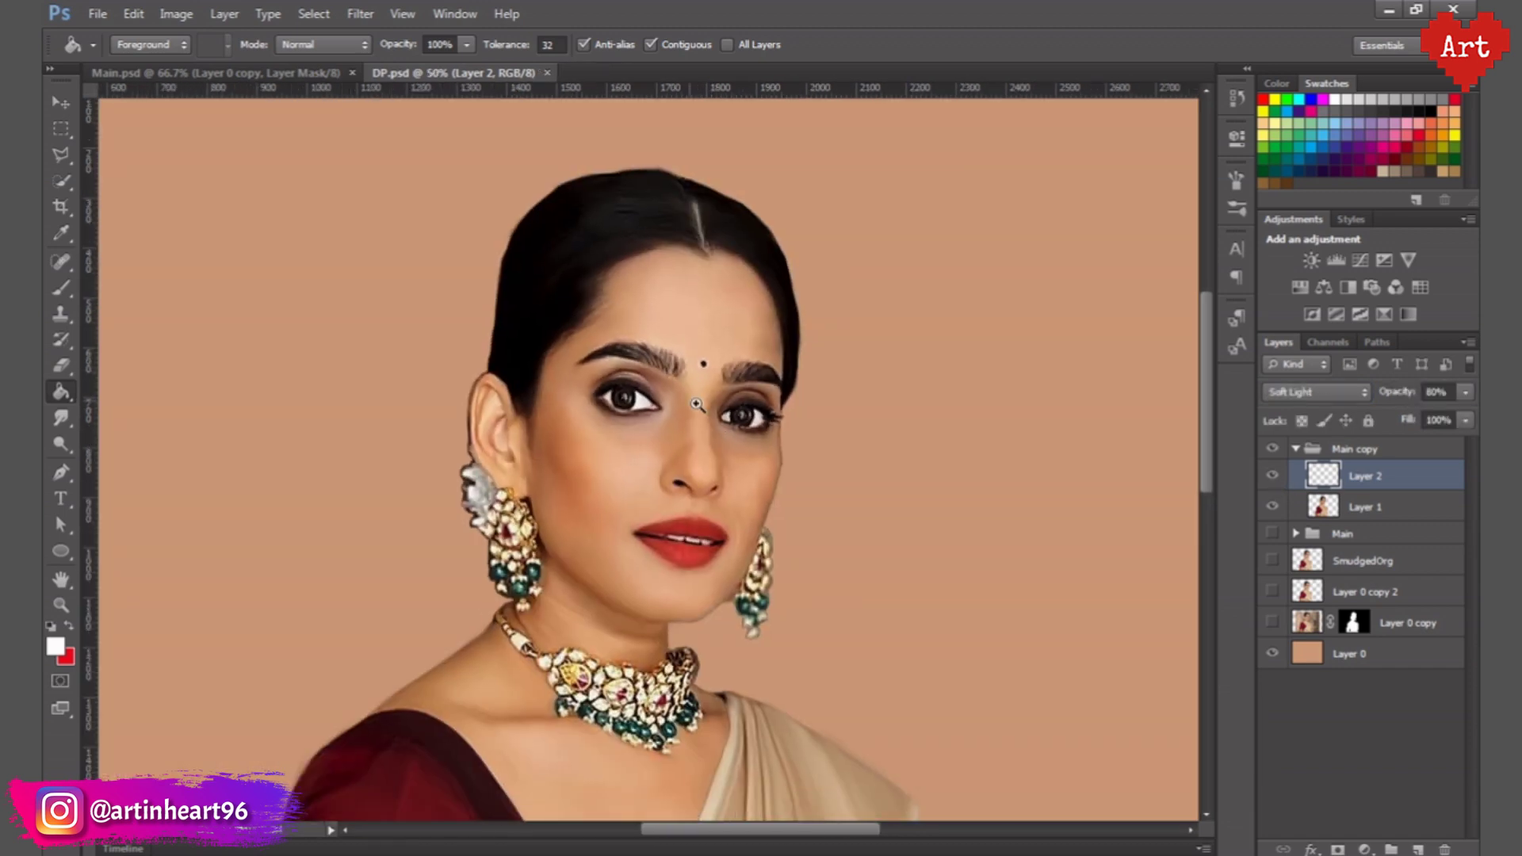
{"action": "scroll", "coordinate": [696, 404], "scroll_direction": "up", "scroll_amount": 1}
{"action": "scroll", "coordinate": [696, 405], "scroll_direction": "up", "scroll_amount": 3}
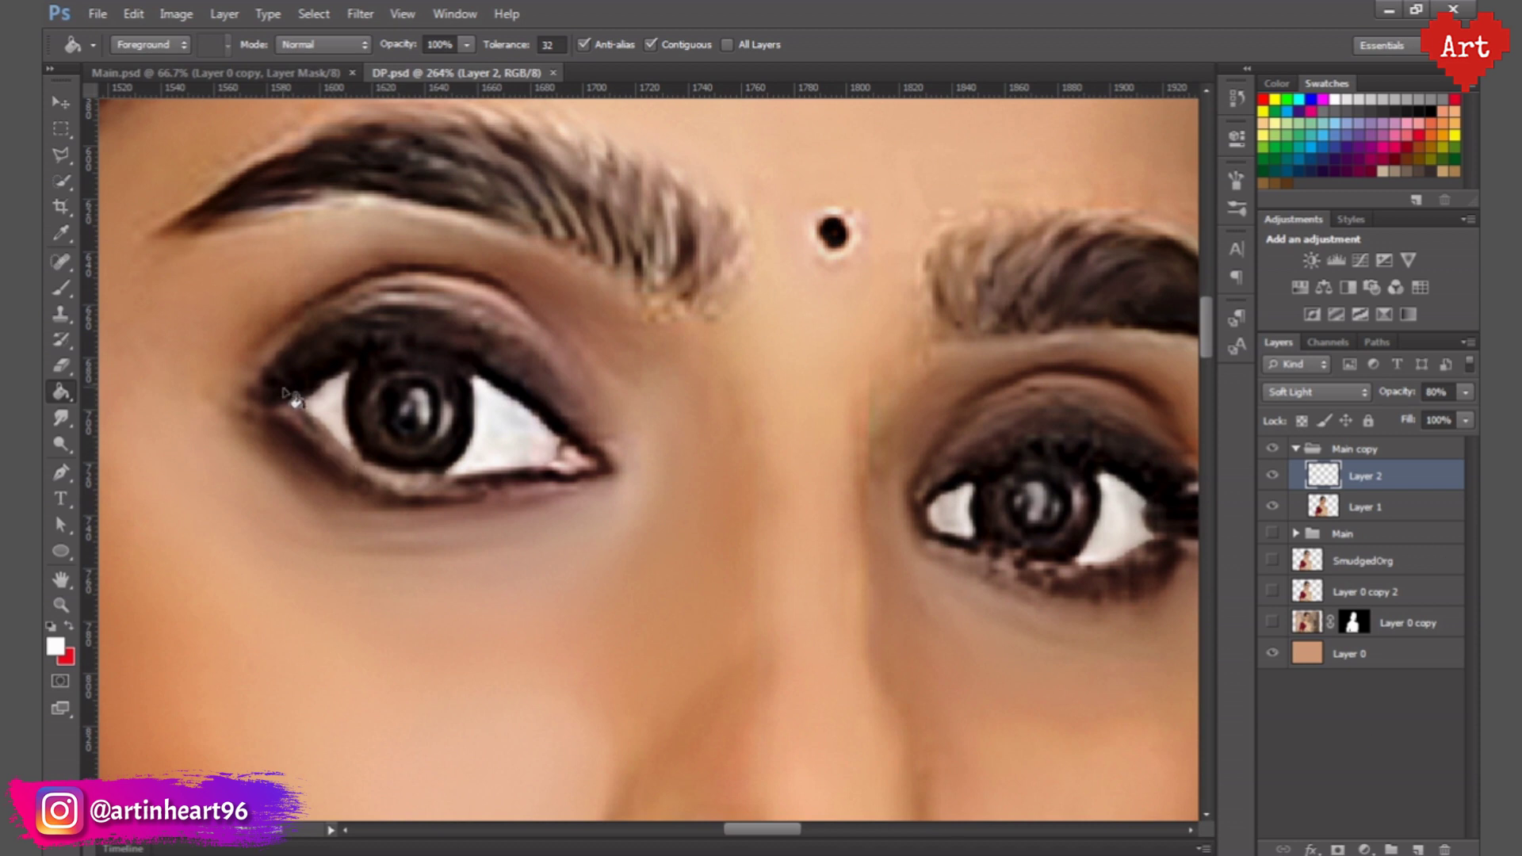
{"action": "key", "text": "l"}
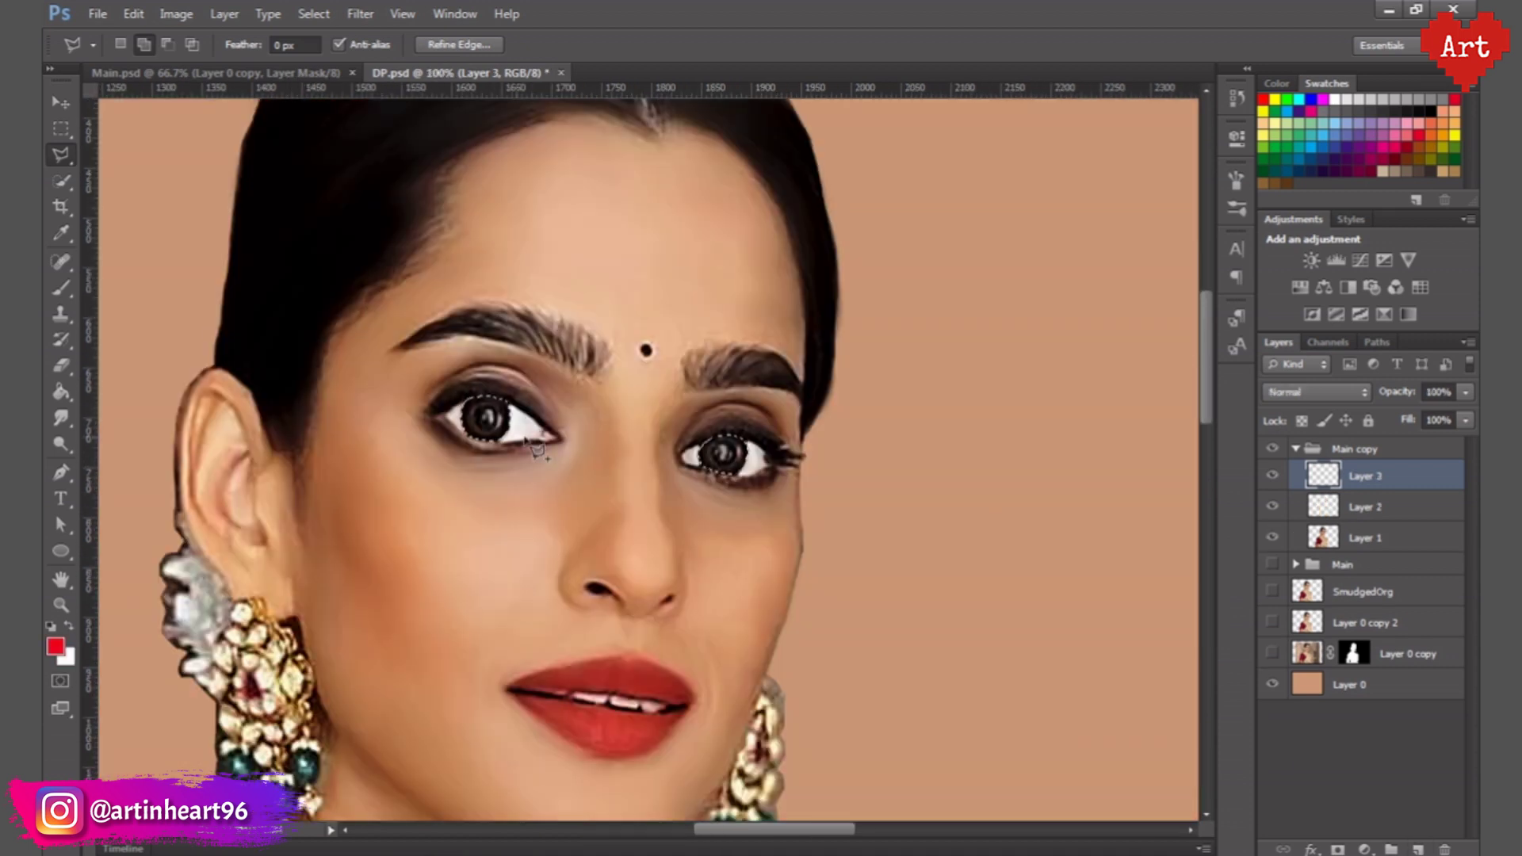
- Fill both iris selections with red, then try Overlay and Soft Light blending
{"action": "key", "text": "Return"}
{"action": "key", "text": "g"}
{"action": "left_click", "coordinate": [481, 423]}
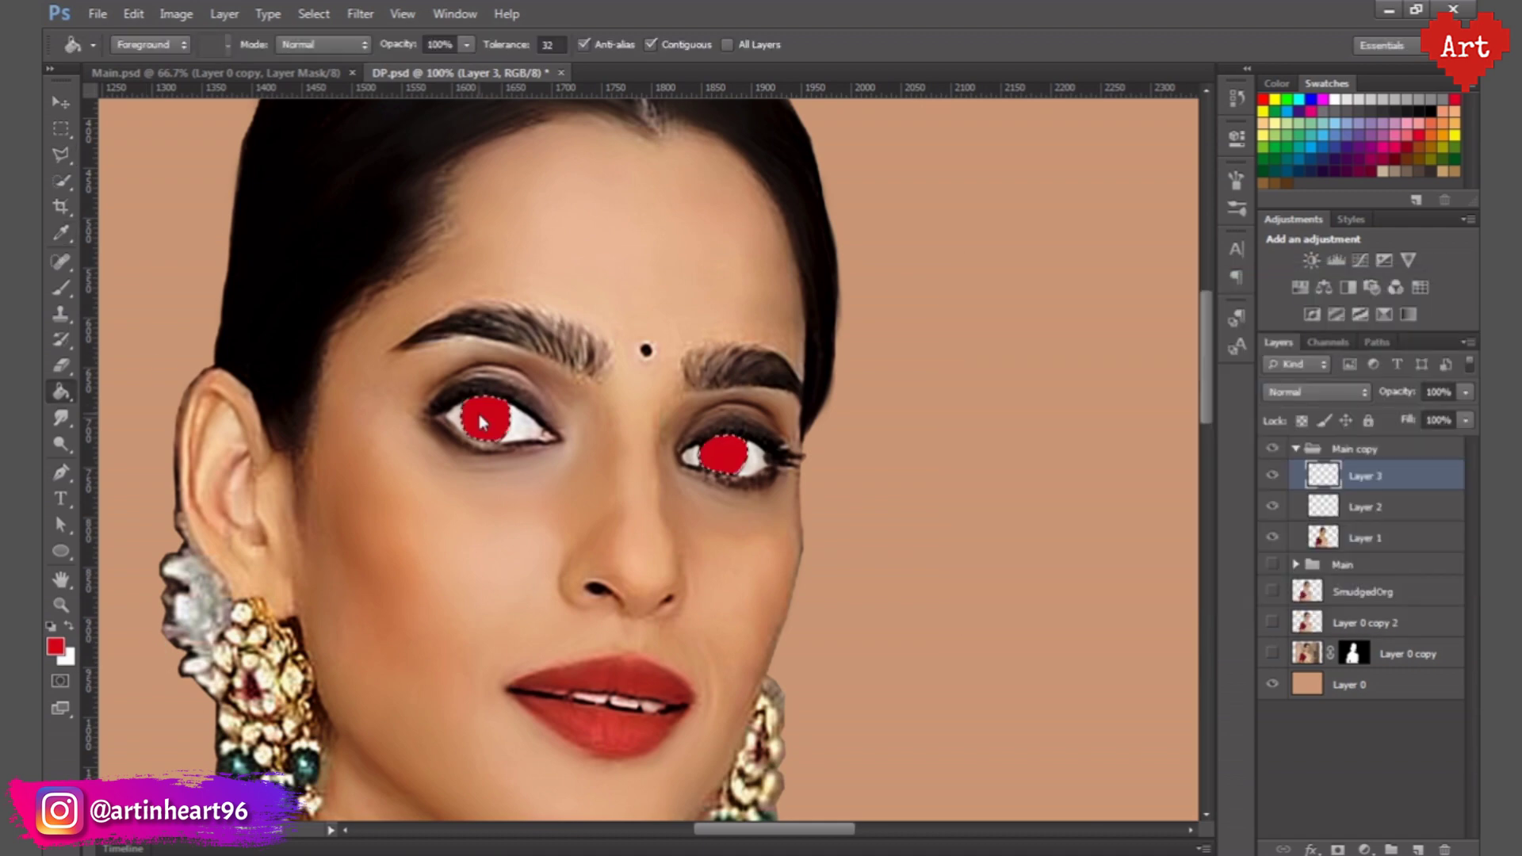
{"action": "left_click", "coordinate": [1354, 395]}
{"action": "left_click", "coordinate": [1294, 260]}
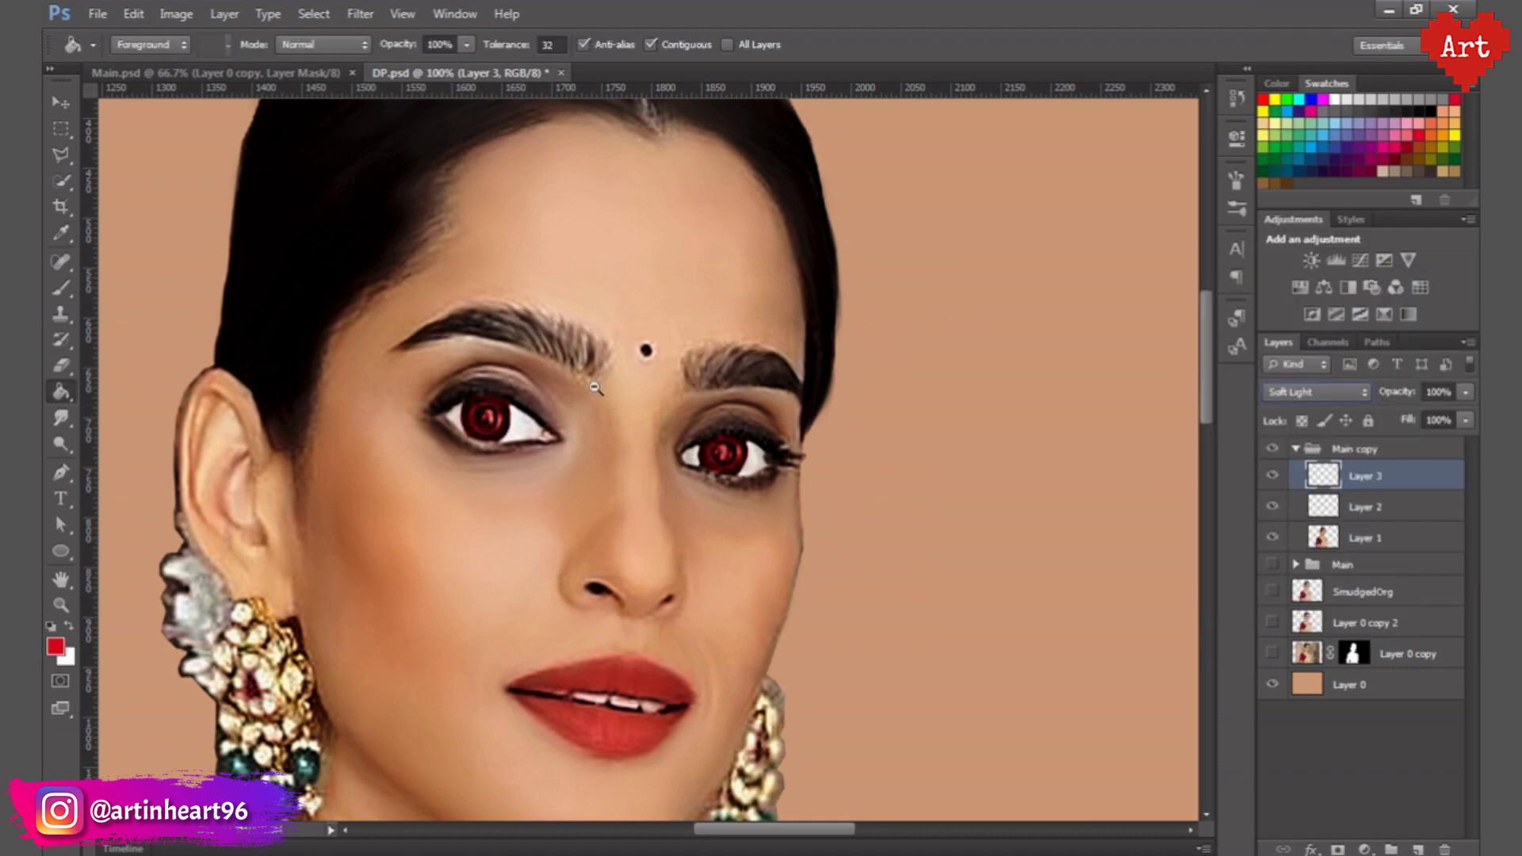
{"action": "scroll", "coordinate": [597, 389], "scroll_direction": "down", "scroll_amount": 2}
{"action": "scroll", "coordinate": [596, 389], "scroll_direction": "up", "scroll_amount": 5}
{"action": "left_click", "coordinate": [1316, 391]}
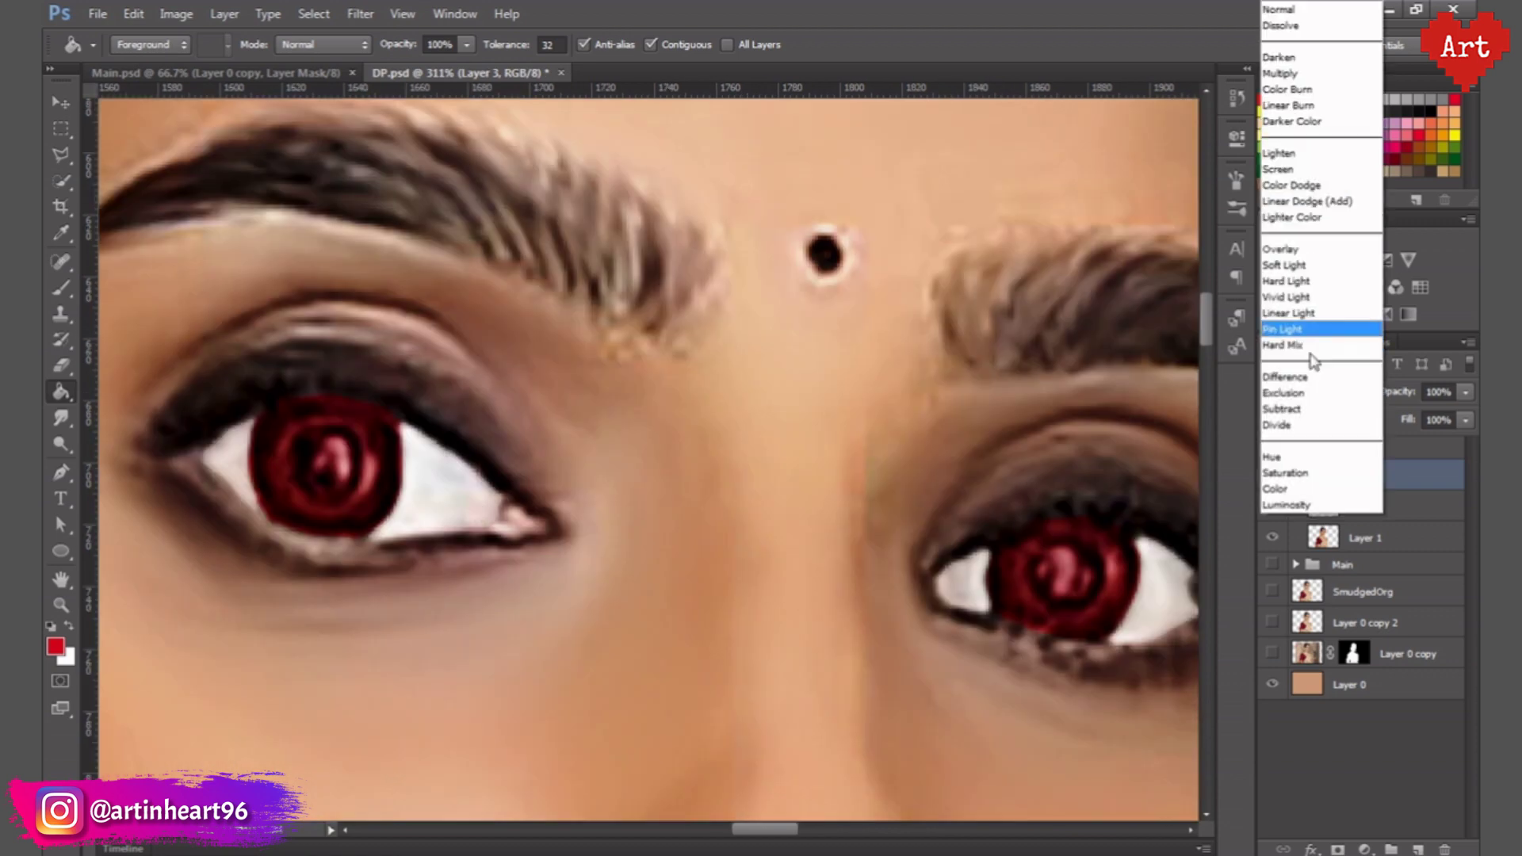
{"action": "left_click", "coordinate": [1285, 265]}
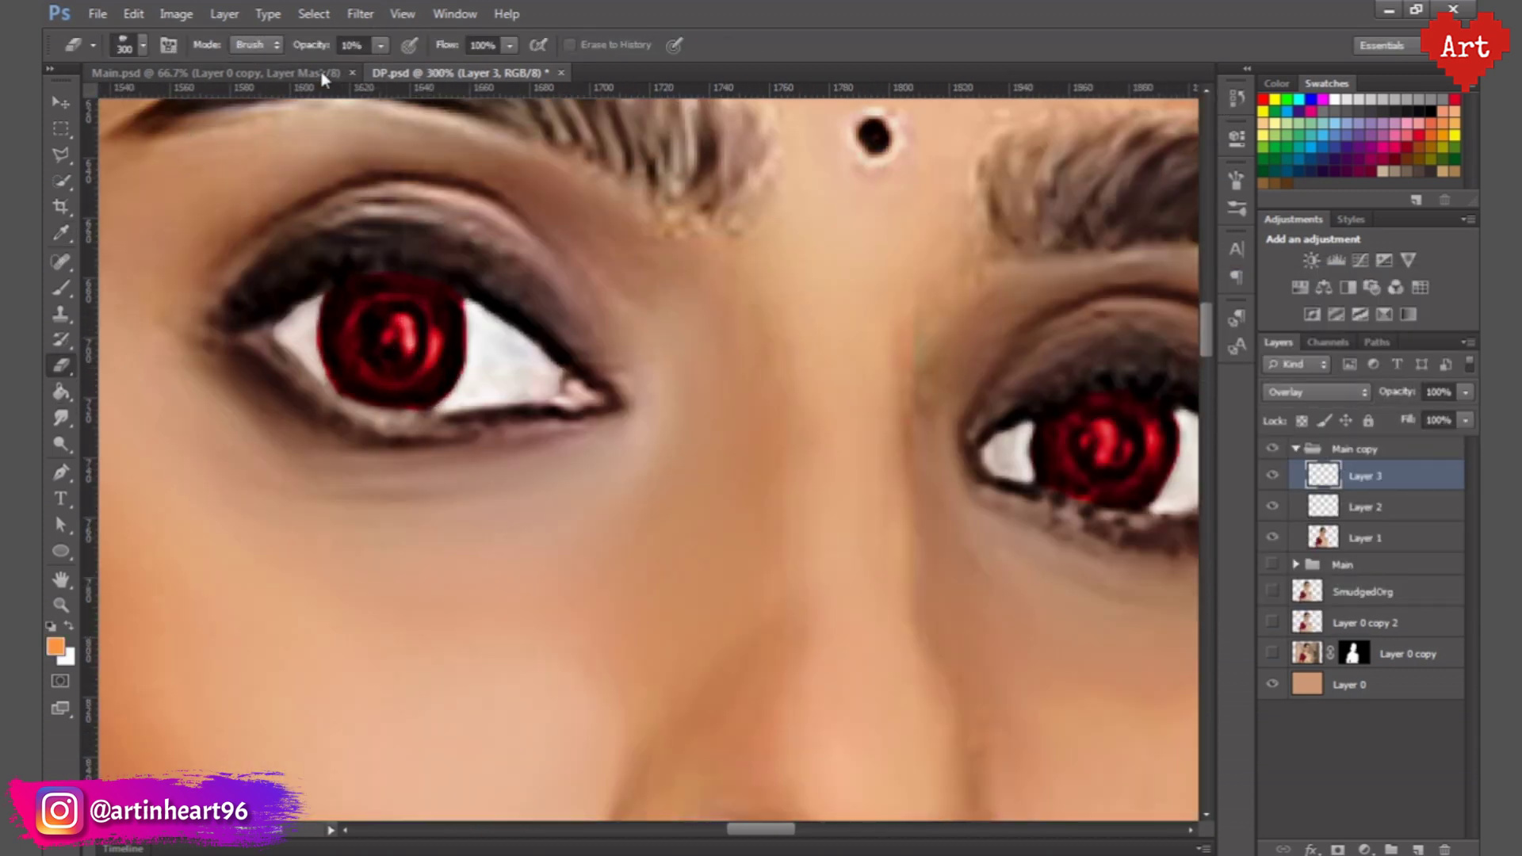
- Set a small 20 px eraser, clear the pupils, and save the file
{"action": "left_click", "coordinate": [143, 44]}
{"action": "left_click", "coordinate": [101, 200]}
{"action": "key", "text": "Return"}
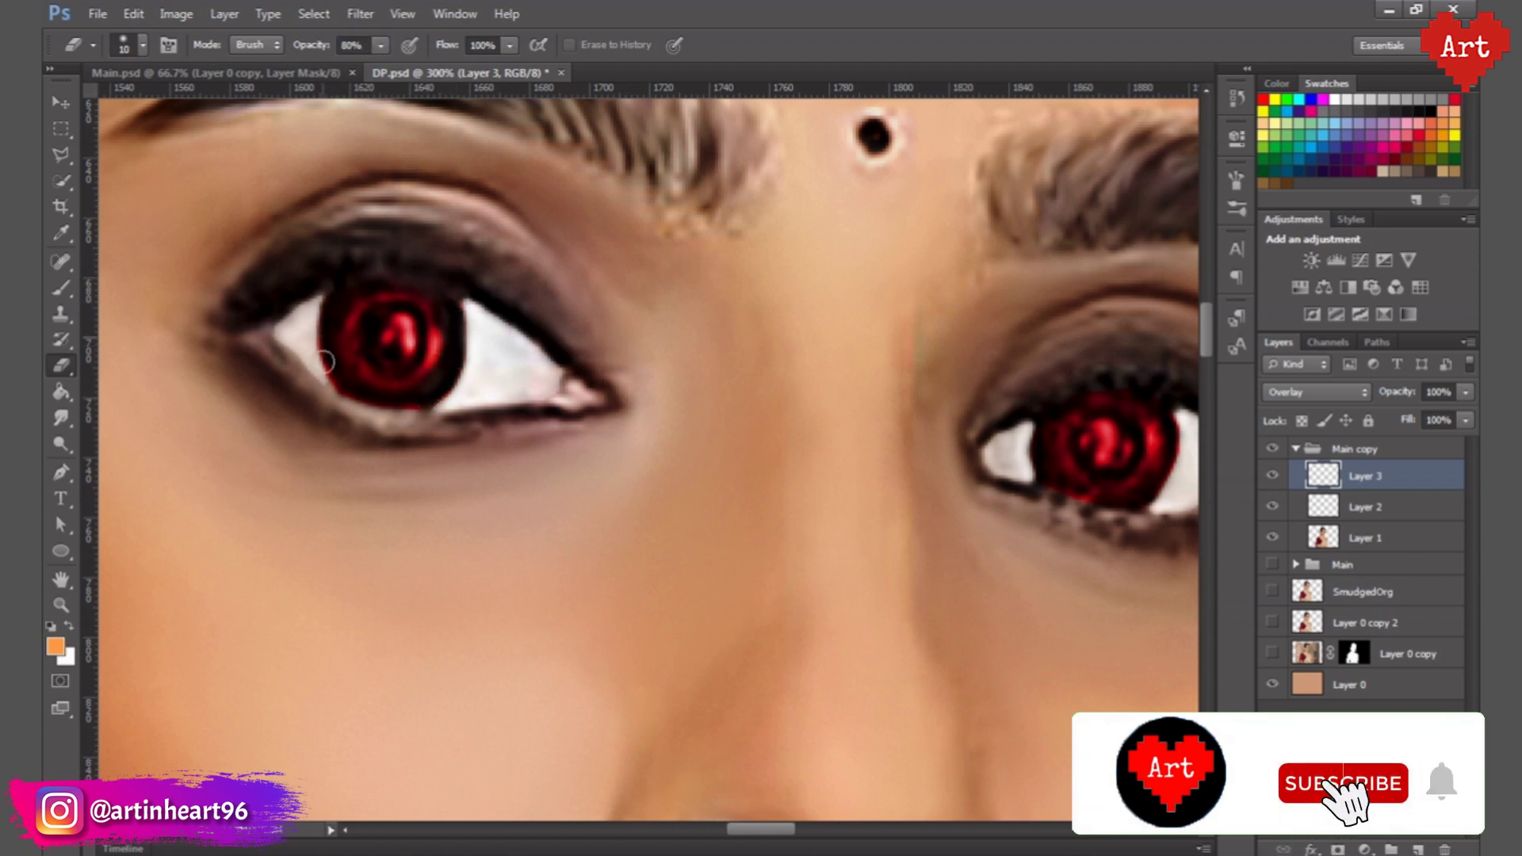
{"action": "key", "text": "bracketright"}
{"action": "left_click_drag", "start_coordinate": [859, 404], "coordinate": [715, 392]}
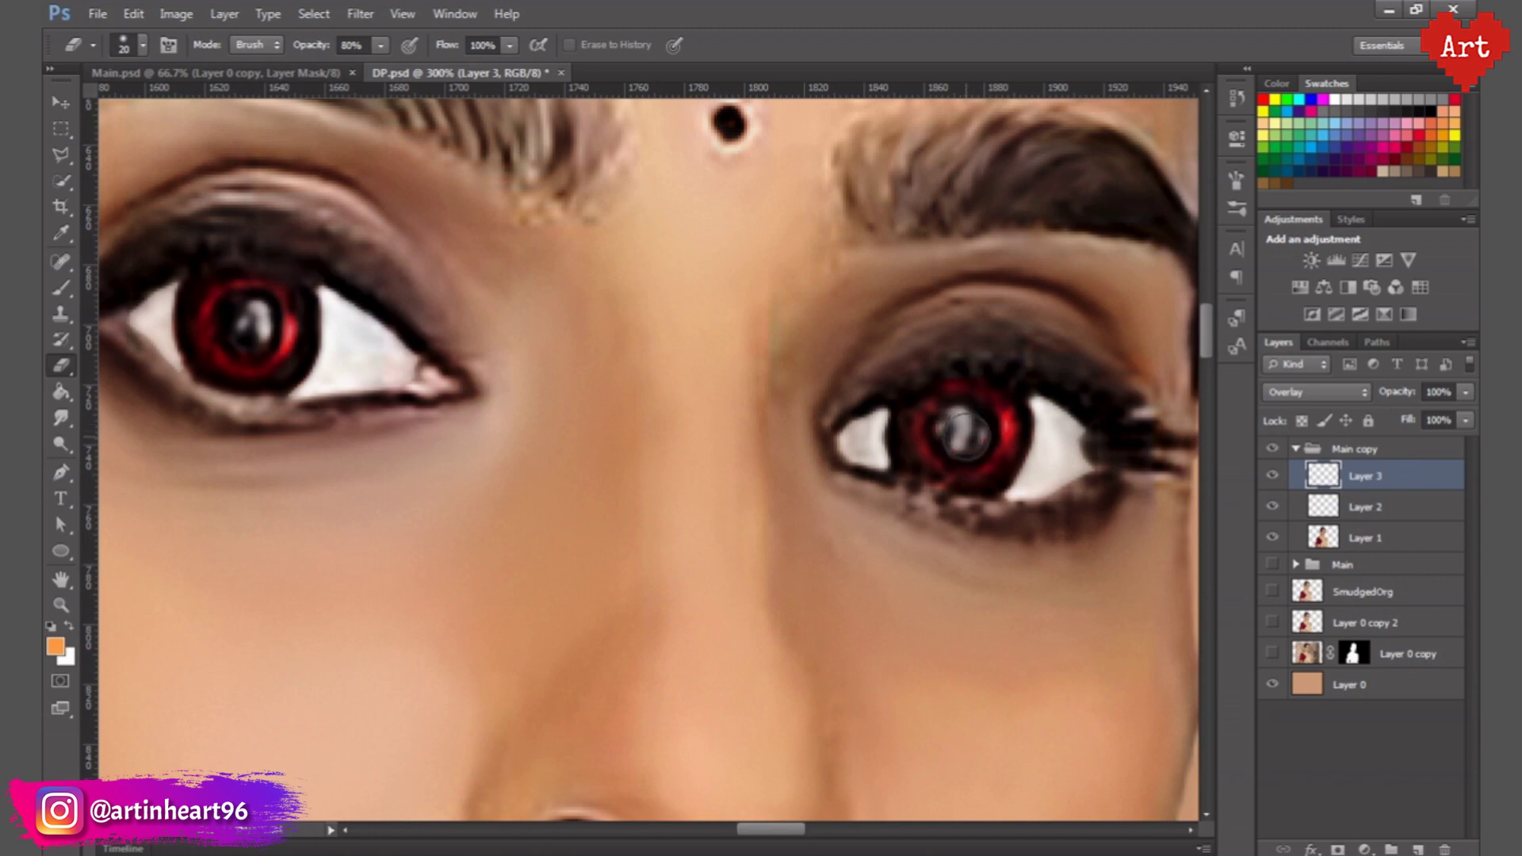
{"action": "key", "text": "ctrl+0"}
{"action": "key", "text": "ctrl+s"}
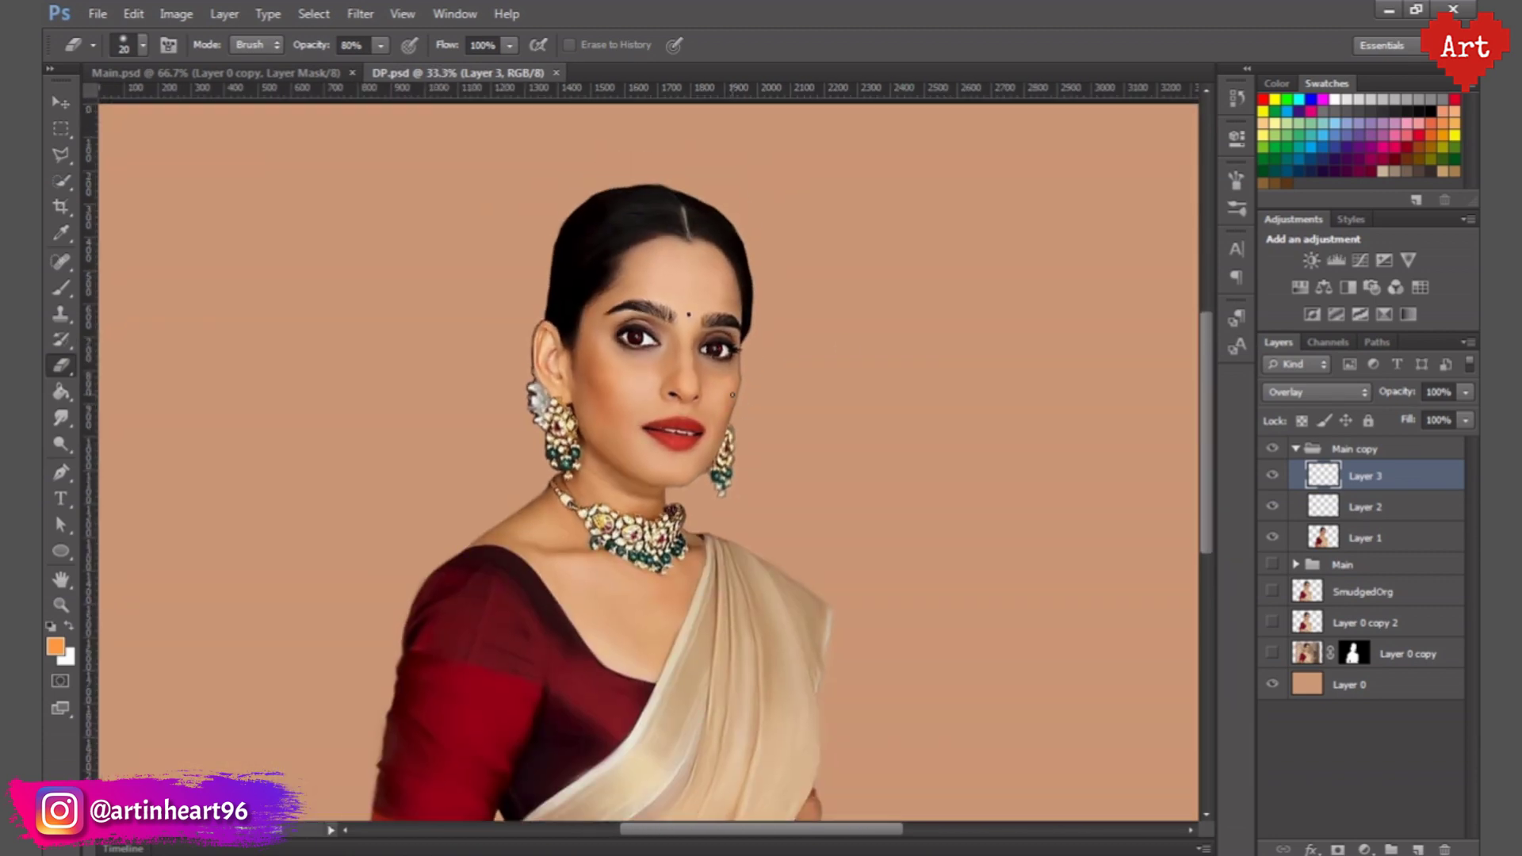
{"action": "left_click_drag", "start_coordinate": [621, 321], "coordinate": [714, 321]}
- Switch the red iris layer to Color Dodge blend mode
{"action": "left_click", "coordinate": [1316, 392]}
{"action": "left_click", "coordinate": [1308, 163]}
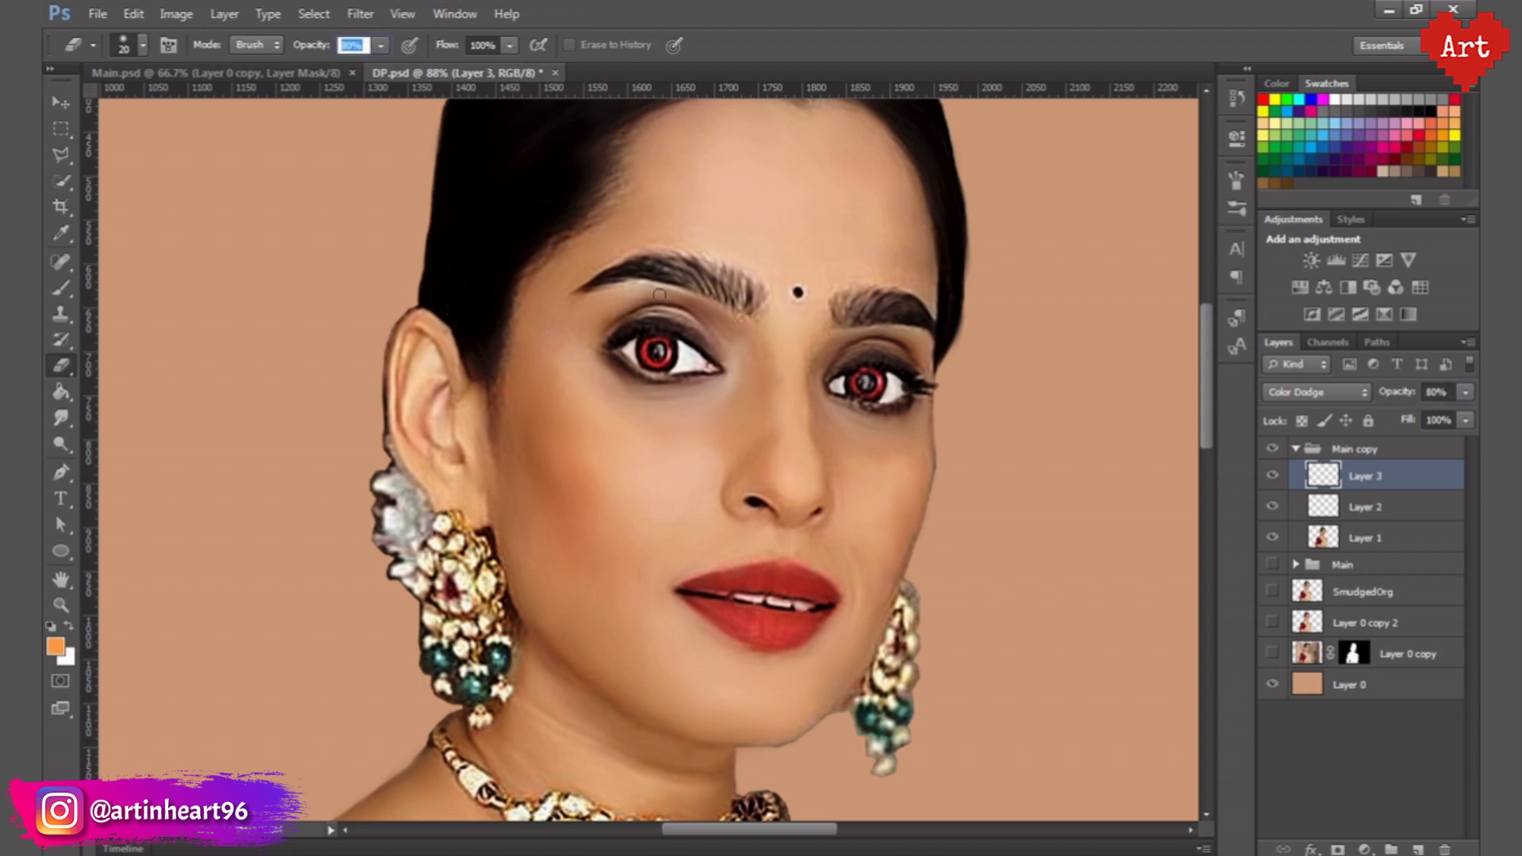
{"action": "key", "text": "ctrl+0"}
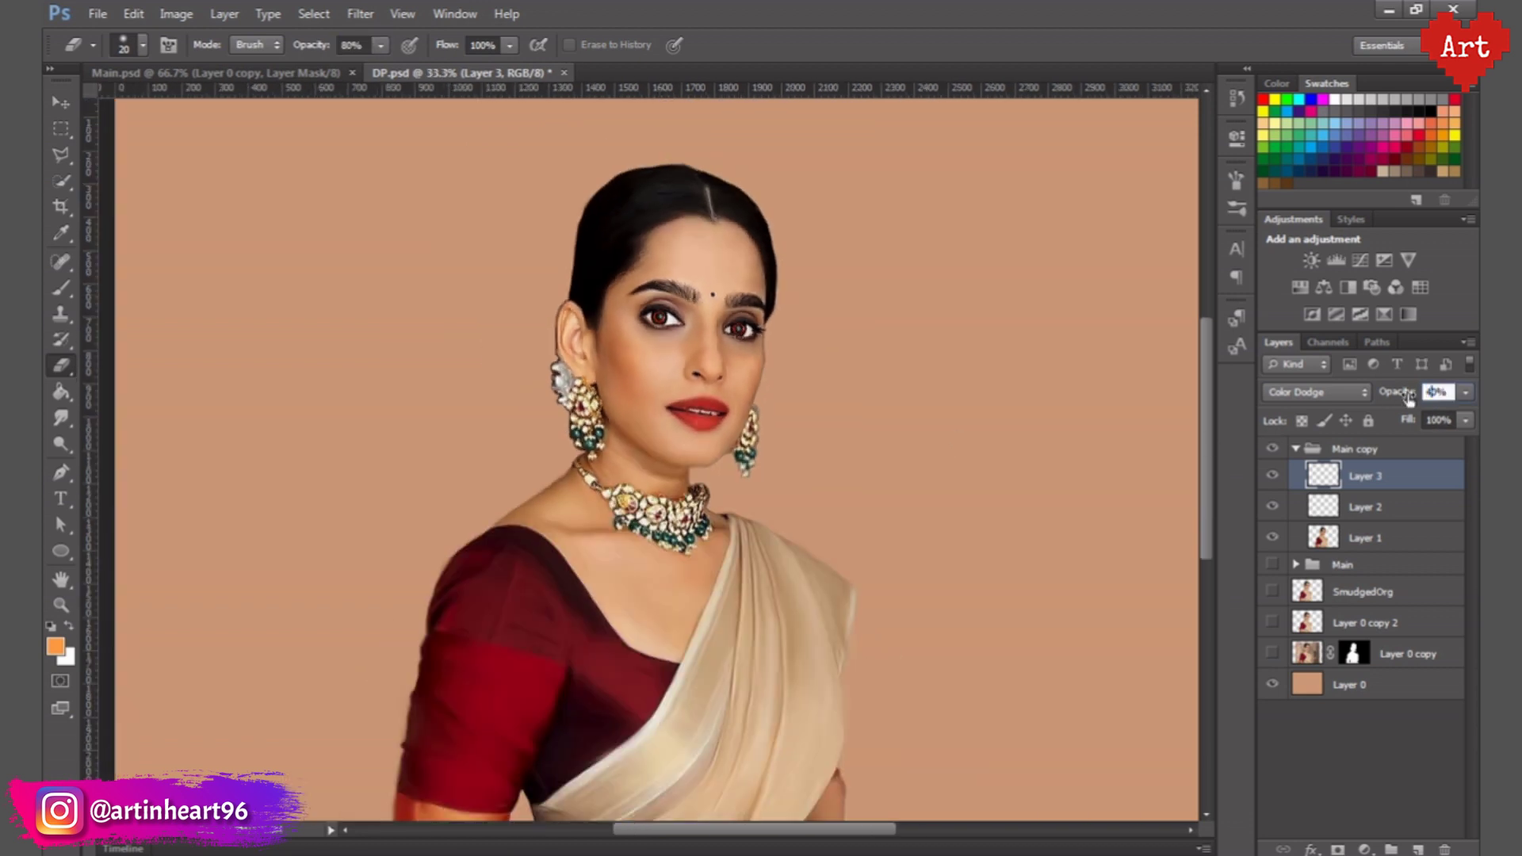
{"action": "left_click", "coordinate": [1328, 789]}
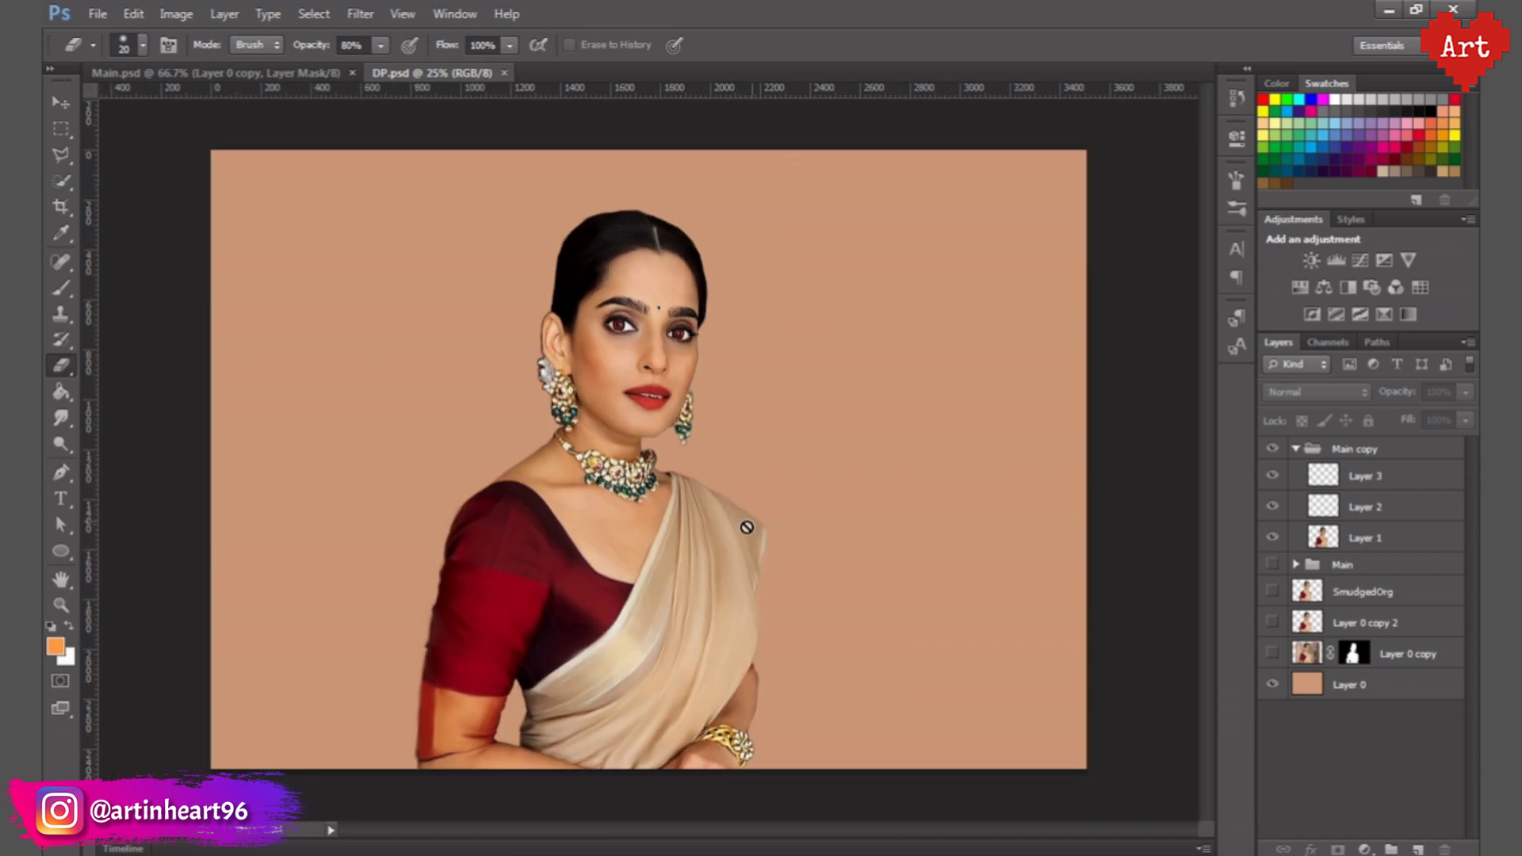
{"action": "left_click_drag", "start_coordinate": [741, 373], "coordinate": [771, 501]}
- Add a new empty layer above Layer 1 for painting with the Brush
{"action": "left_click", "coordinate": [1360, 539]}
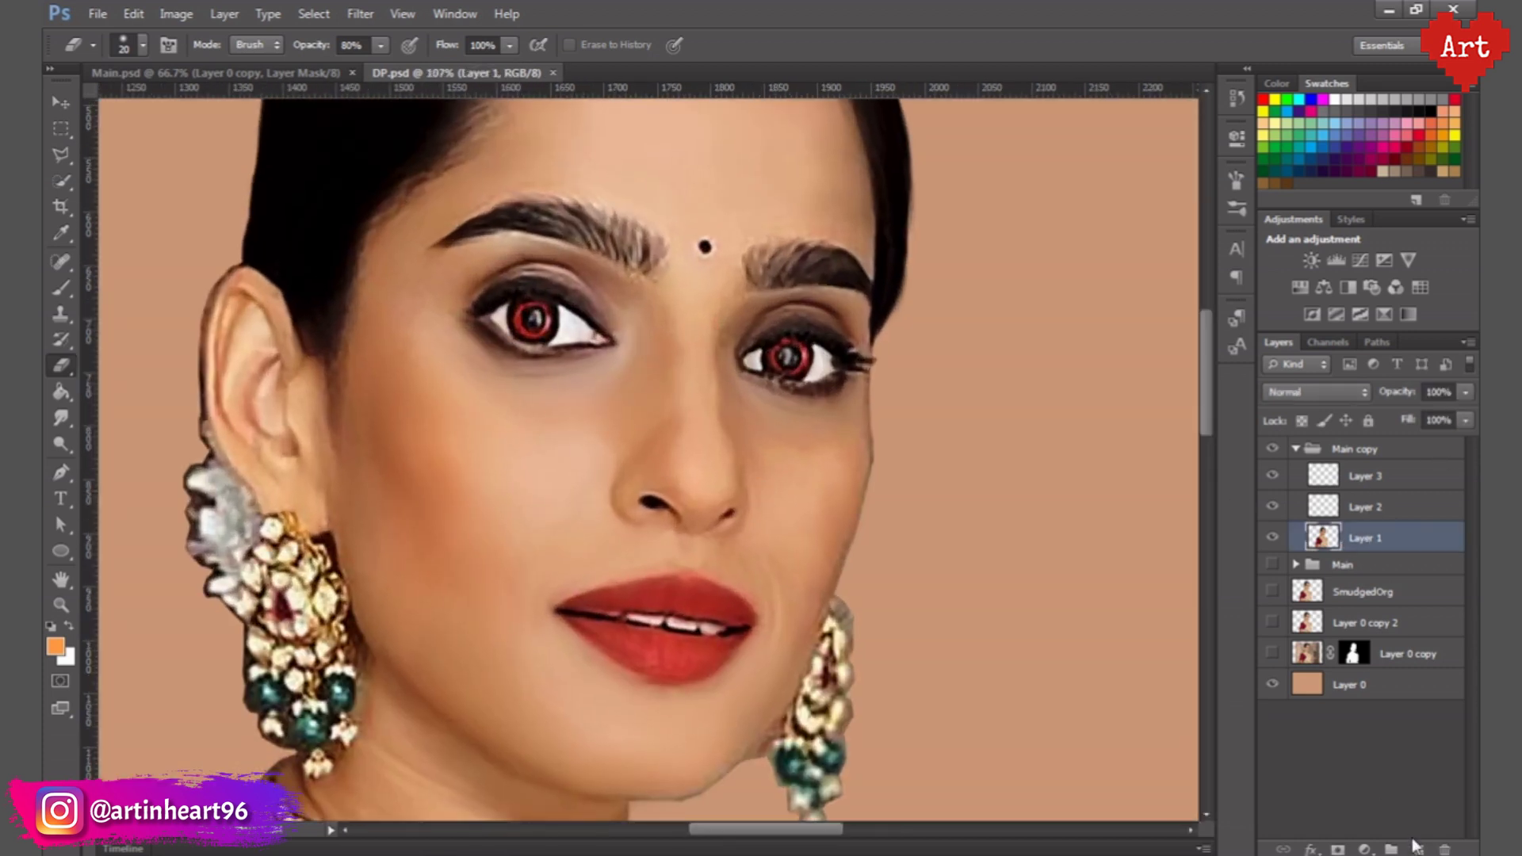
{"action": "left_click", "coordinate": [1417, 846]}
{"action": "key", "text": "b"}
{"action": "left_click", "coordinate": [55, 647]}
- Set the brush colour to red f4214e and move the view to the cheeks
{"action": "left_click", "coordinate": [1260, 336]}
{"action": "left_click", "coordinate": [1201, 338]}
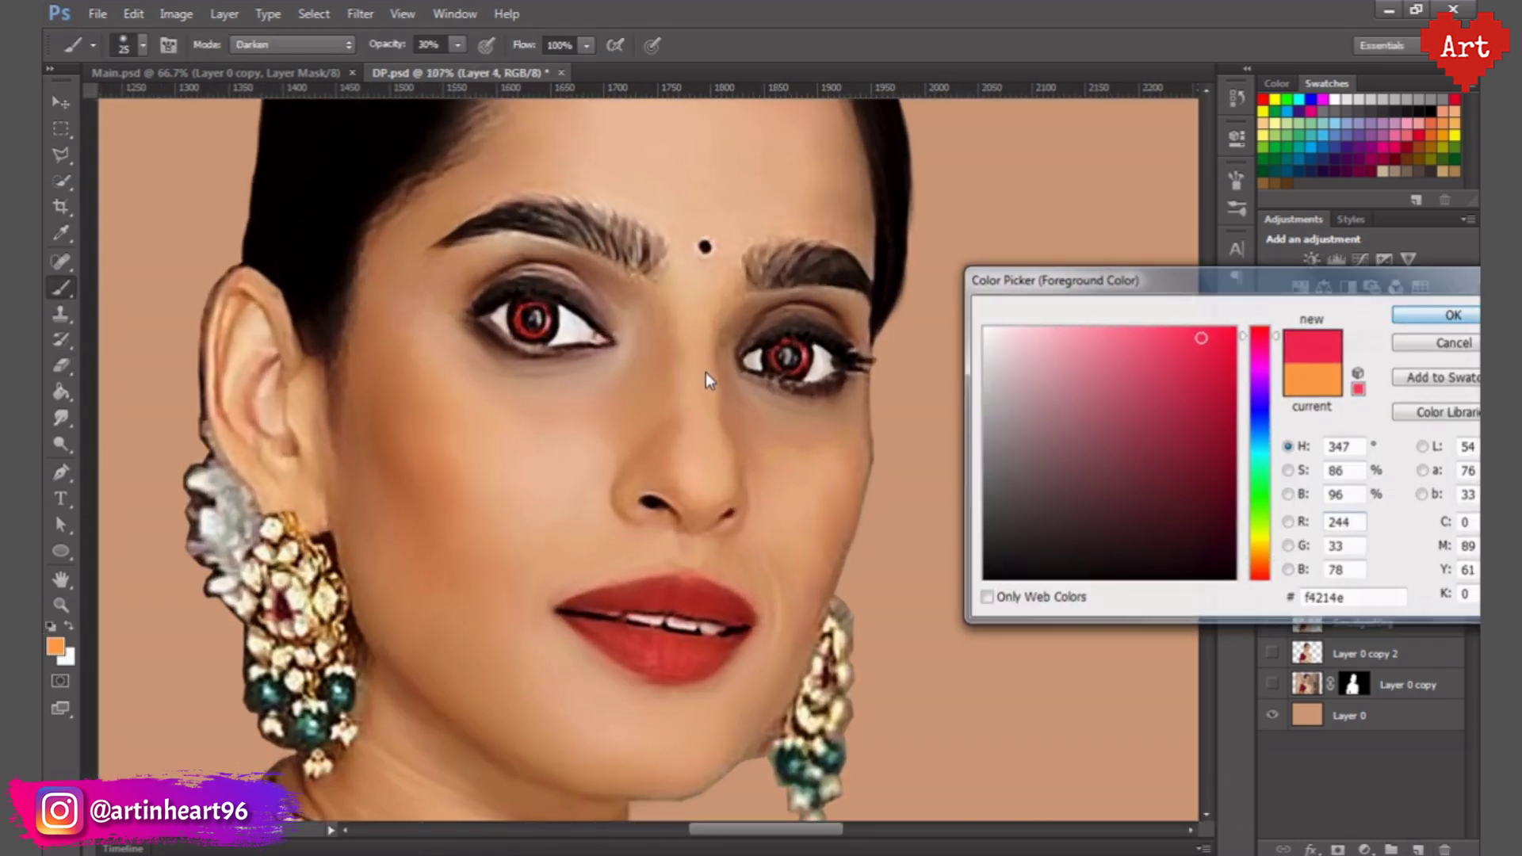
{"action": "key", "text": "Return"}
{"action": "key", "text": "ctrl+minus"}
{"action": "key", "text": "ctrl+minus"}
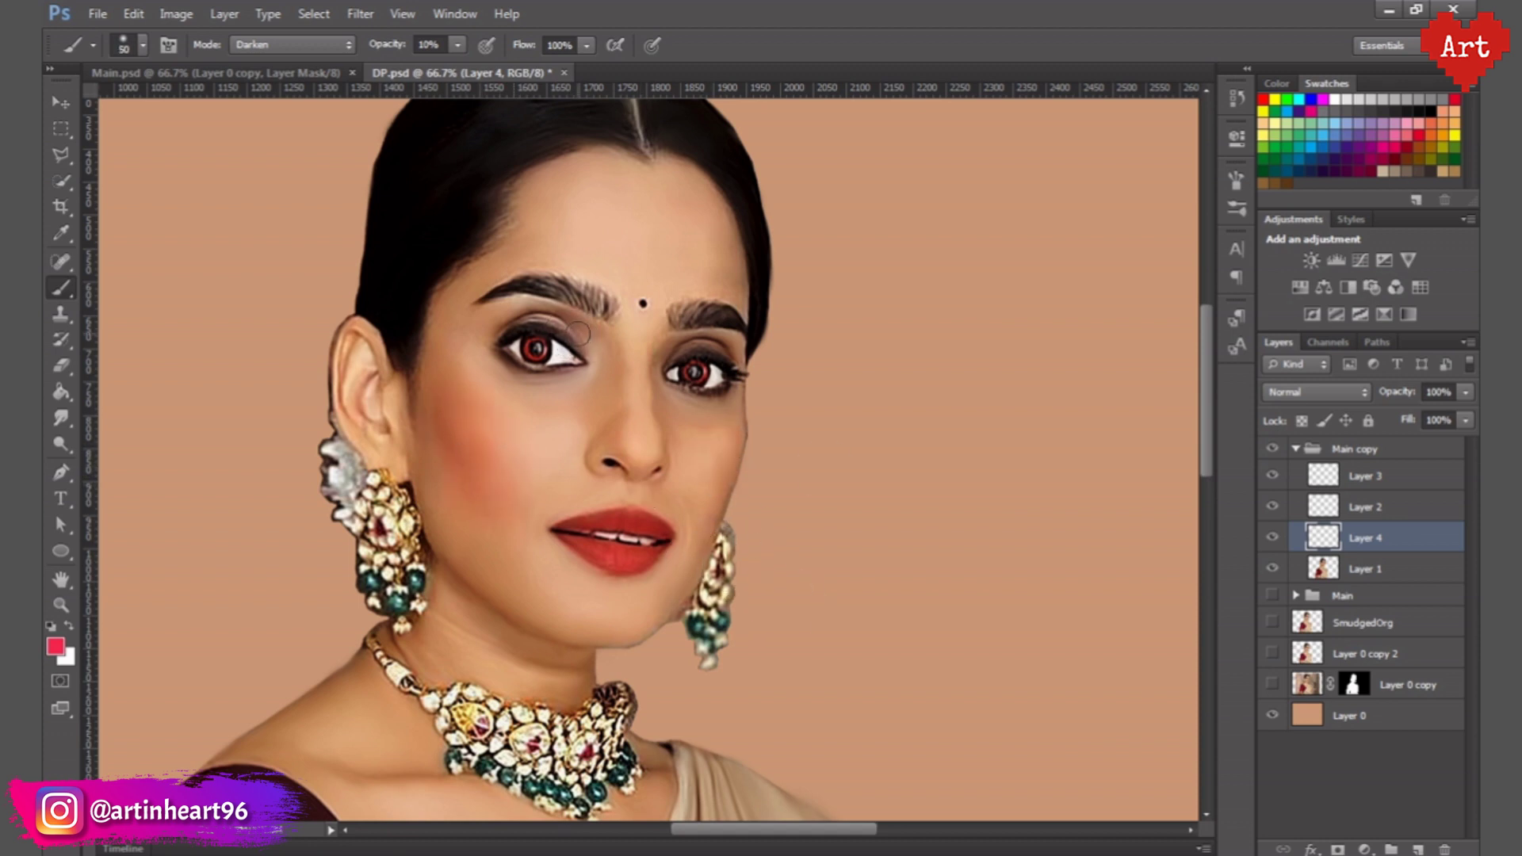
{"action": "scroll", "coordinate": [564, 346], "scroll_direction": "up", "scroll_amount": 5}
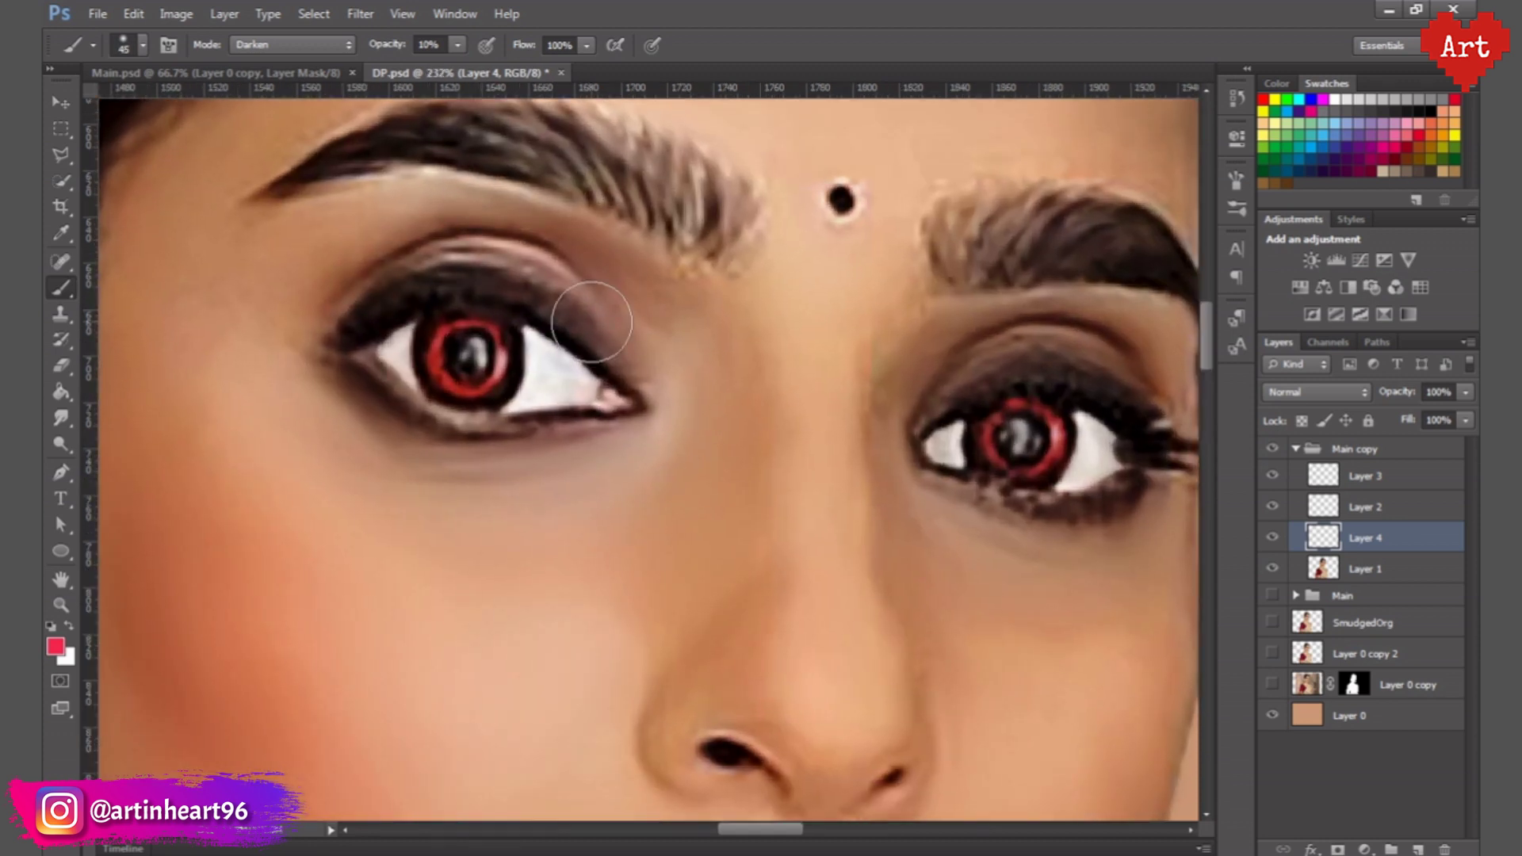
{"action": "scroll", "coordinate": [751, 306], "scroll_direction": "down", "scroll_amount": 6}
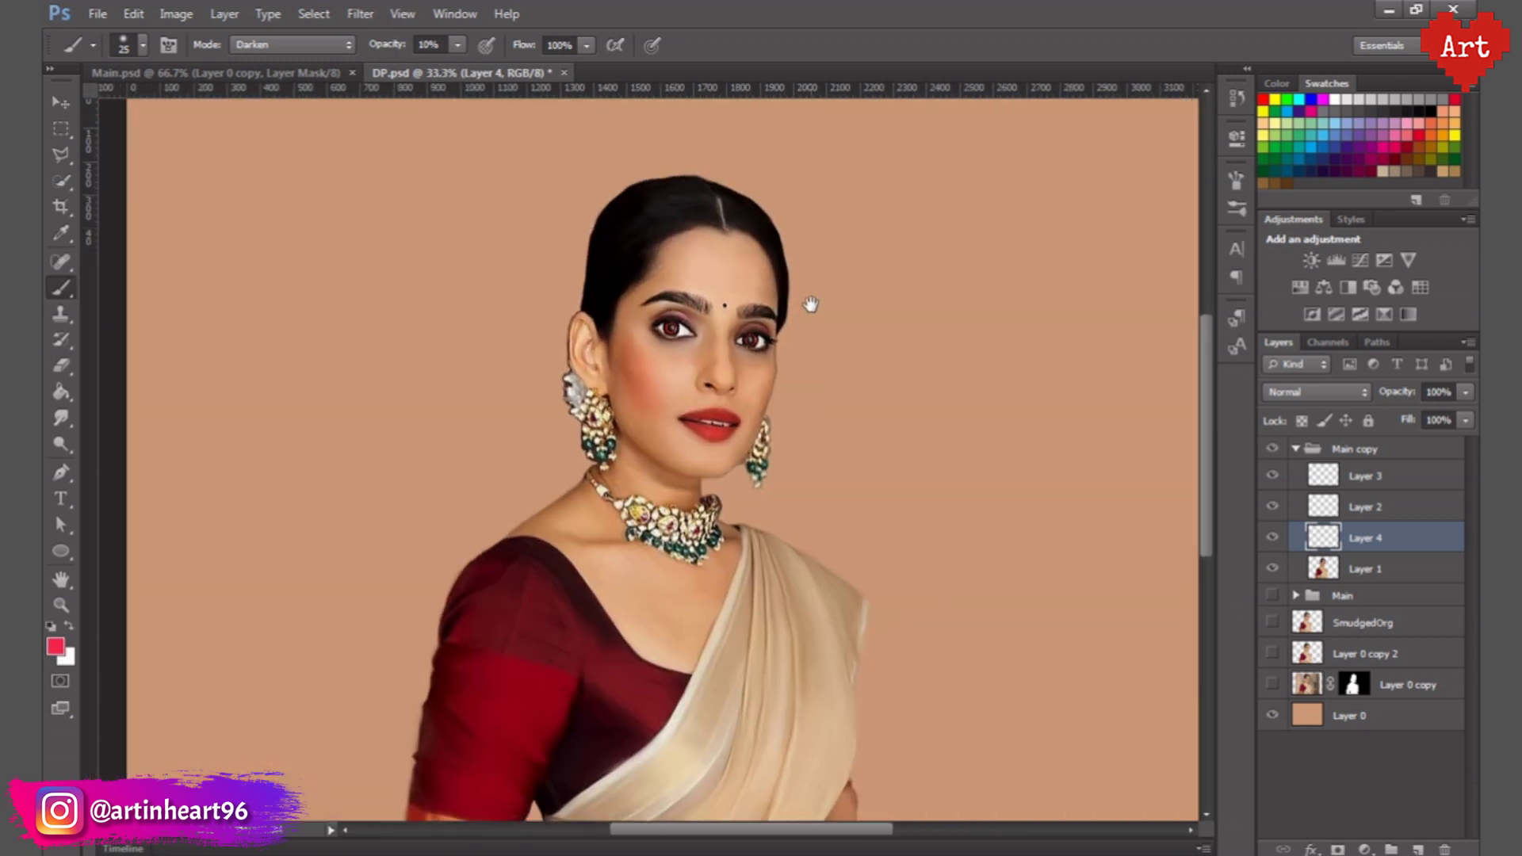
{"action": "scroll", "coordinate": [748, 364], "scroll_direction": "up", "scroll_amount": 1}
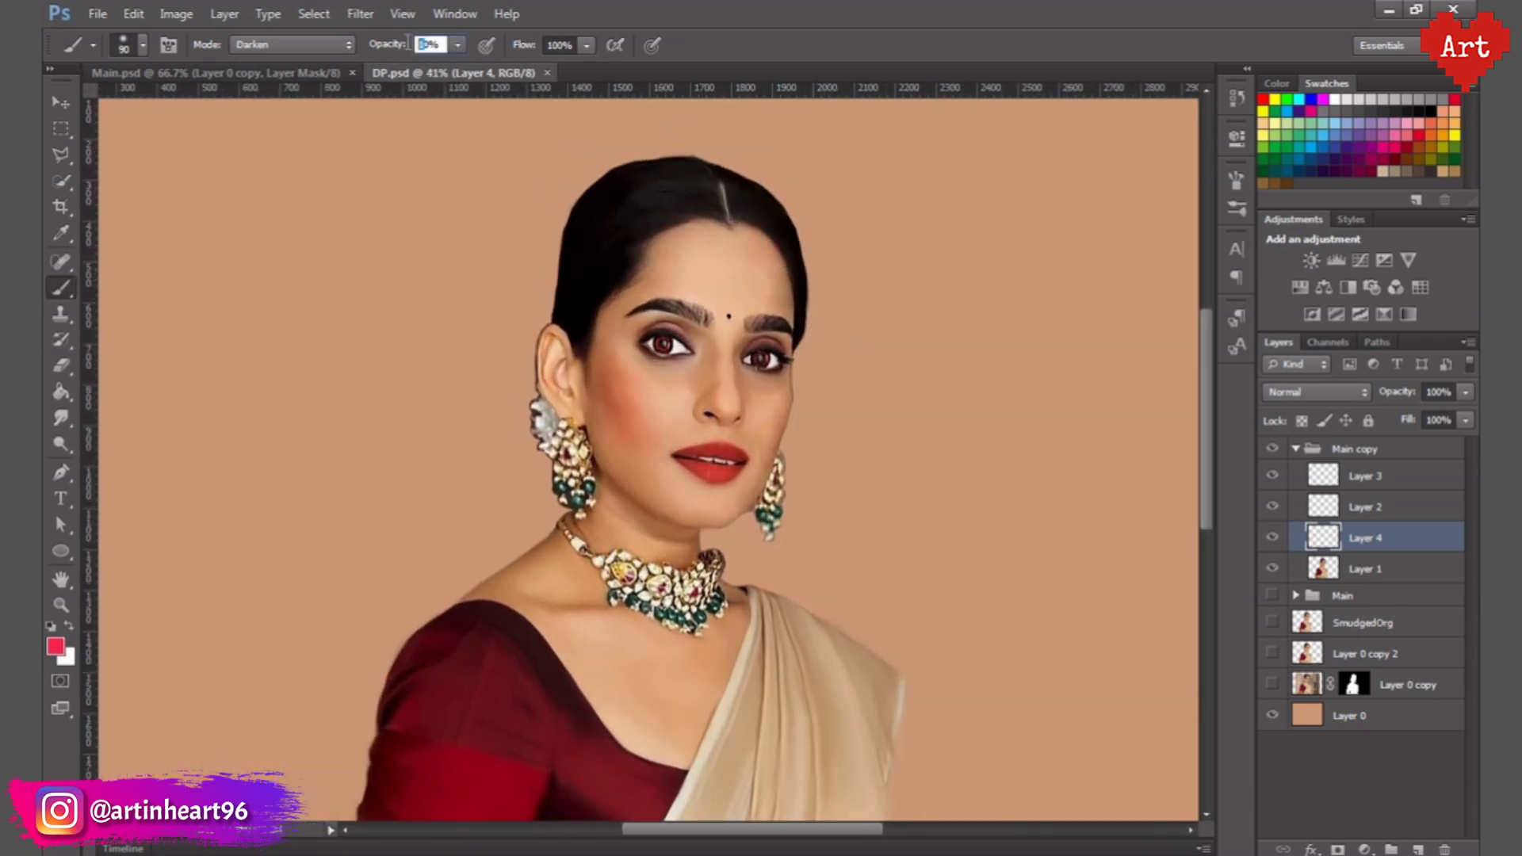
{"action": "scroll", "coordinate": [830, 301], "scroll_direction": "down", "scroll_amount": 1}
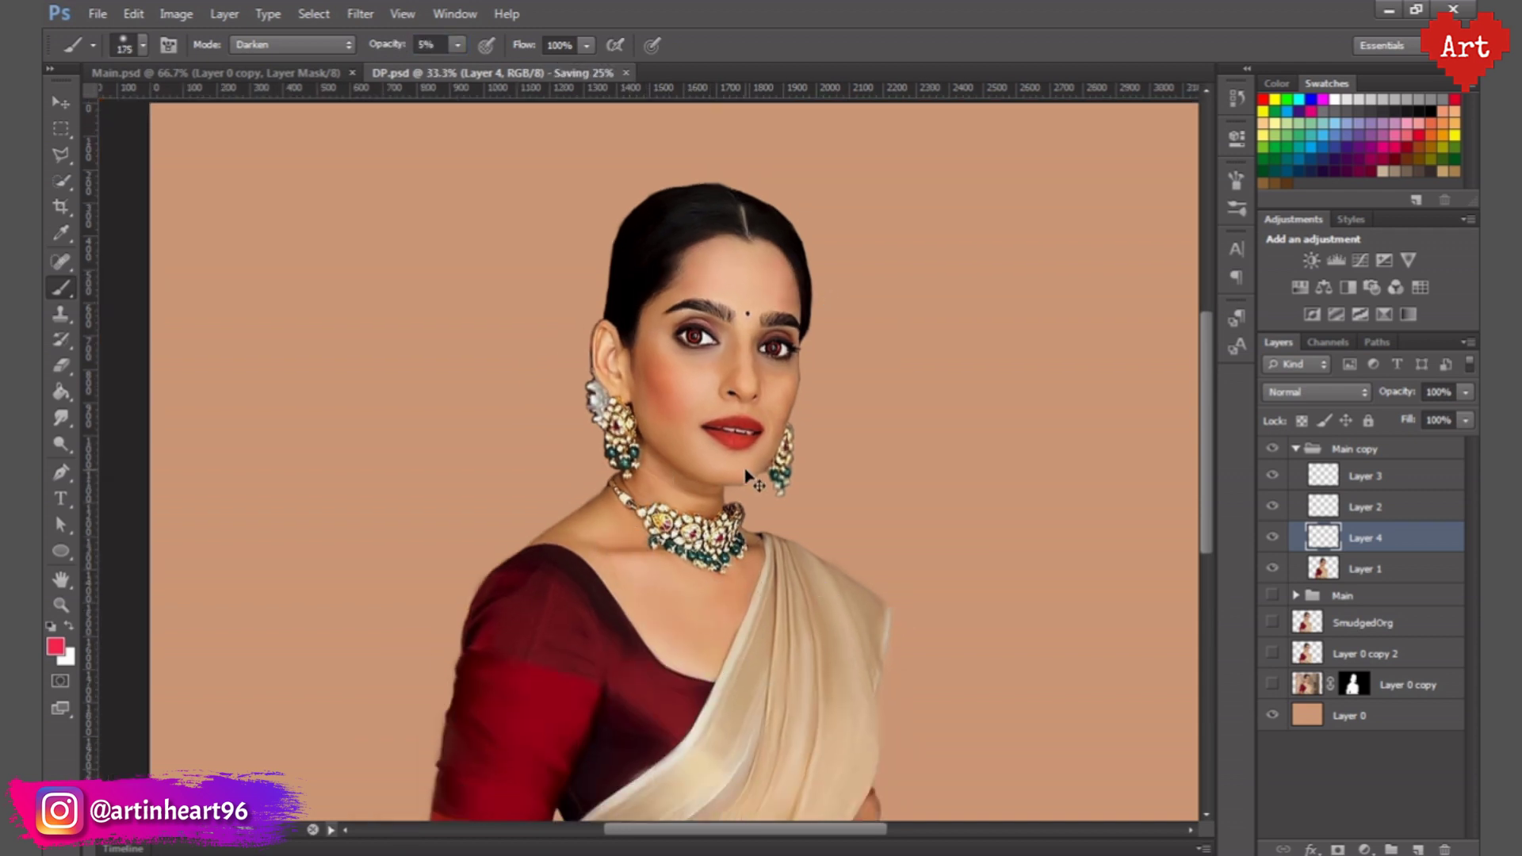
{"action": "scroll", "coordinate": [727, 394], "scroll_direction": "up", "scroll_amount": 4}
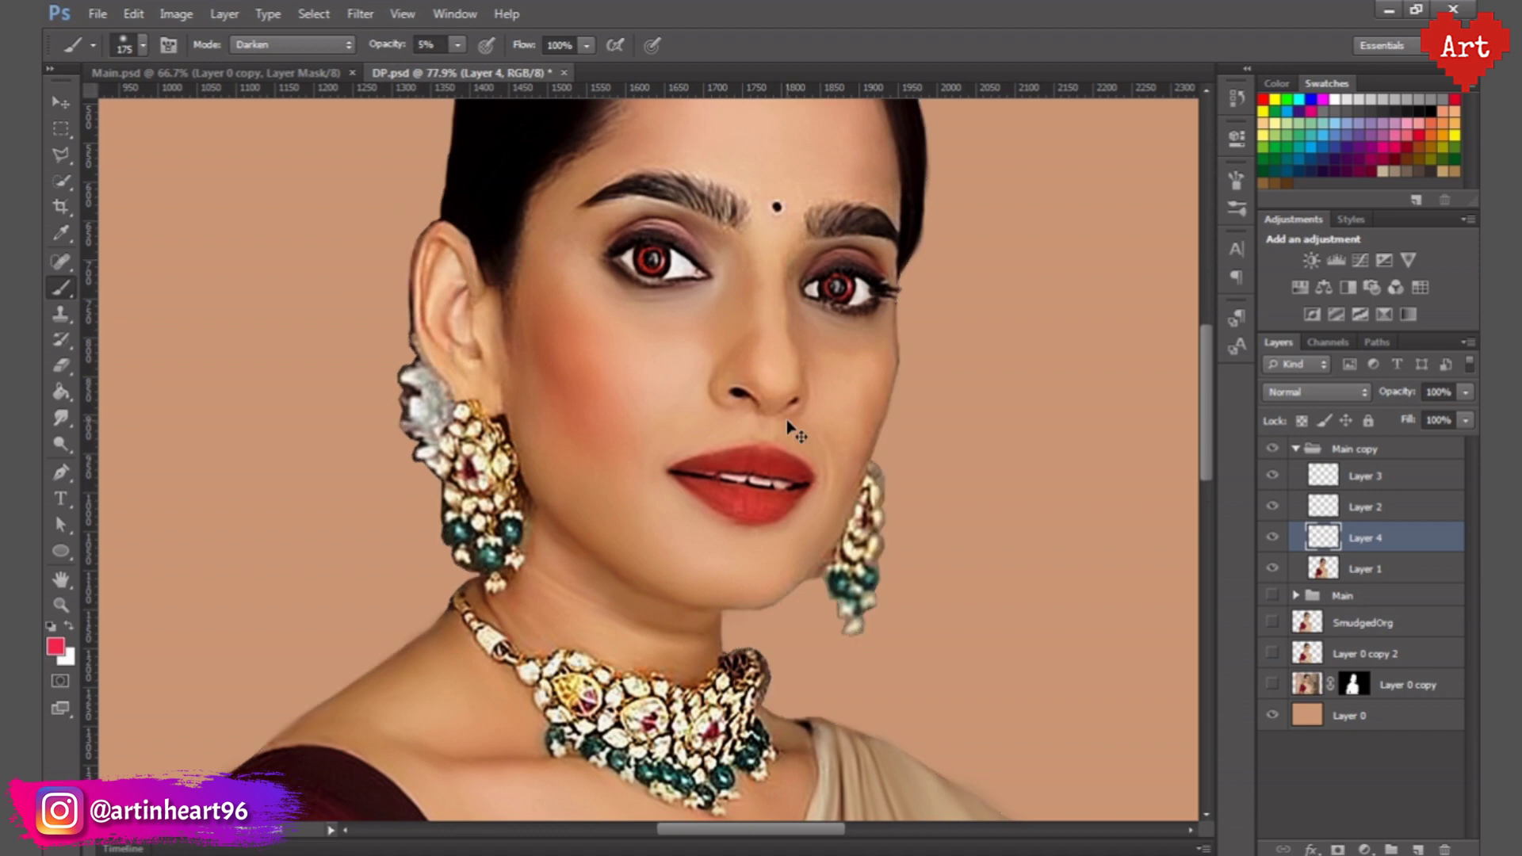
{"action": "scroll", "coordinate": [788, 421], "scroll_direction": "down", "scroll_amount": 4}
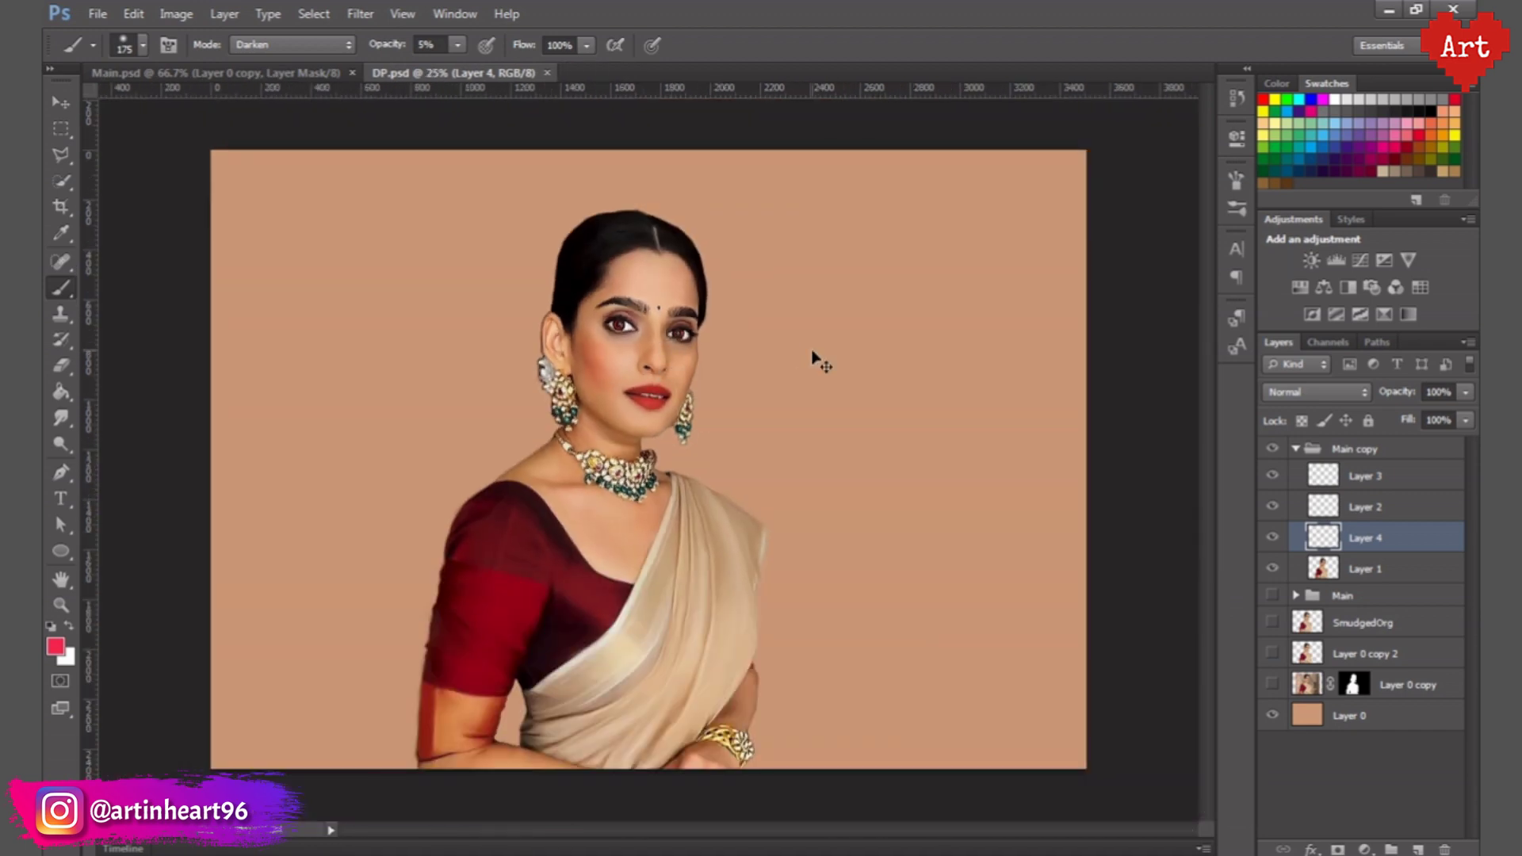
{"action": "scroll", "coordinate": [623, 315], "scroll_direction": "up", "scroll_amount": 4}
{"action": "scroll", "coordinate": [624, 314], "scroll_direction": "up", "scroll_amount": 5}
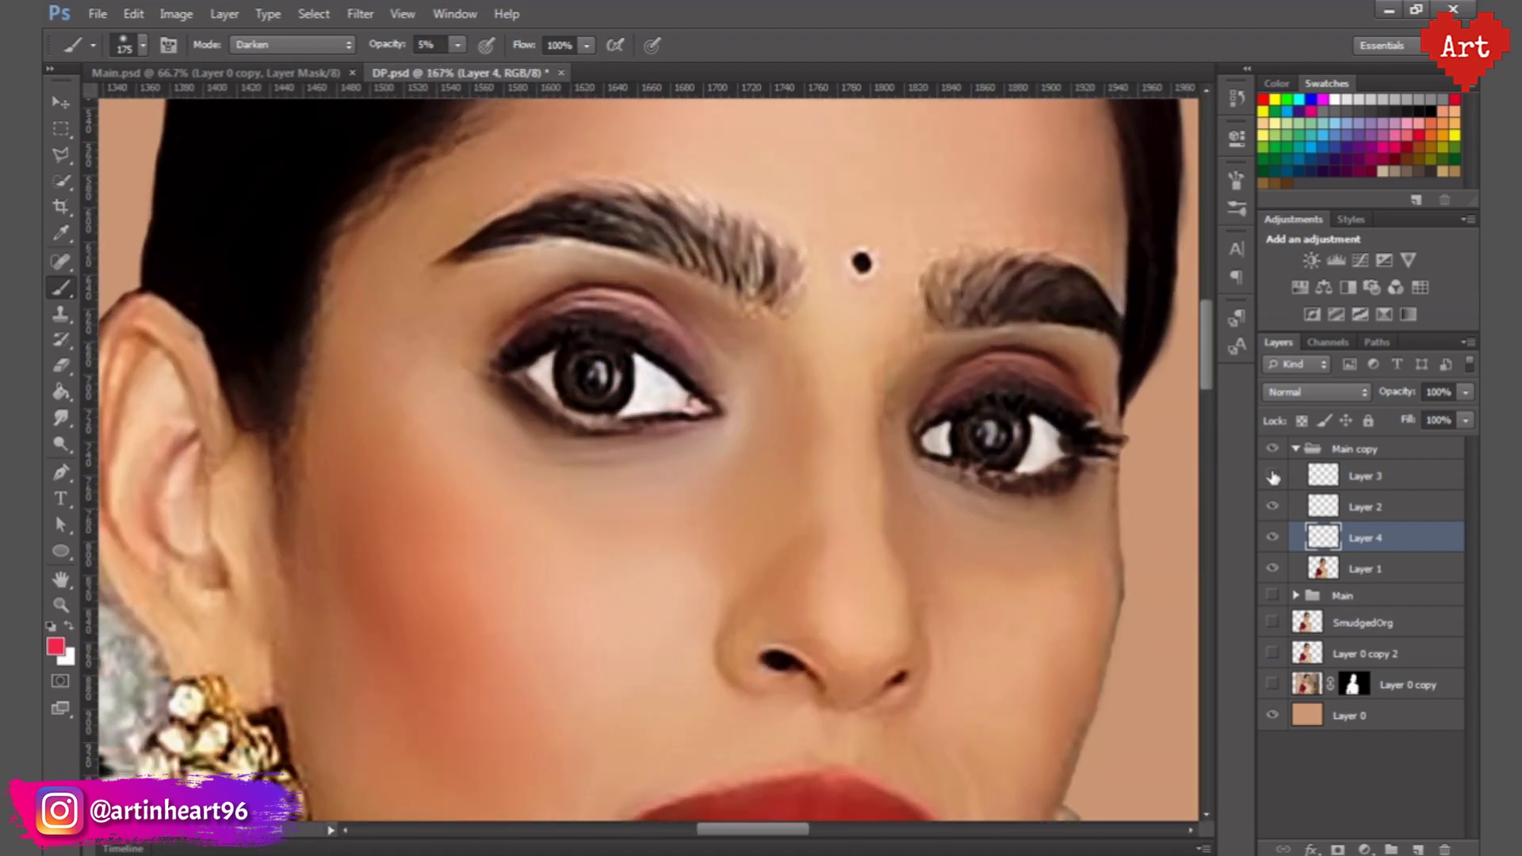
- Open Blending Options on Layer 3 and add a pale peach Color Overlay
{"action": "key", "text": "ctrl+0"}
{"action": "left_click", "coordinate": [1392, 476]}
{"action": "right_click", "coordinate": [1391, 479]}
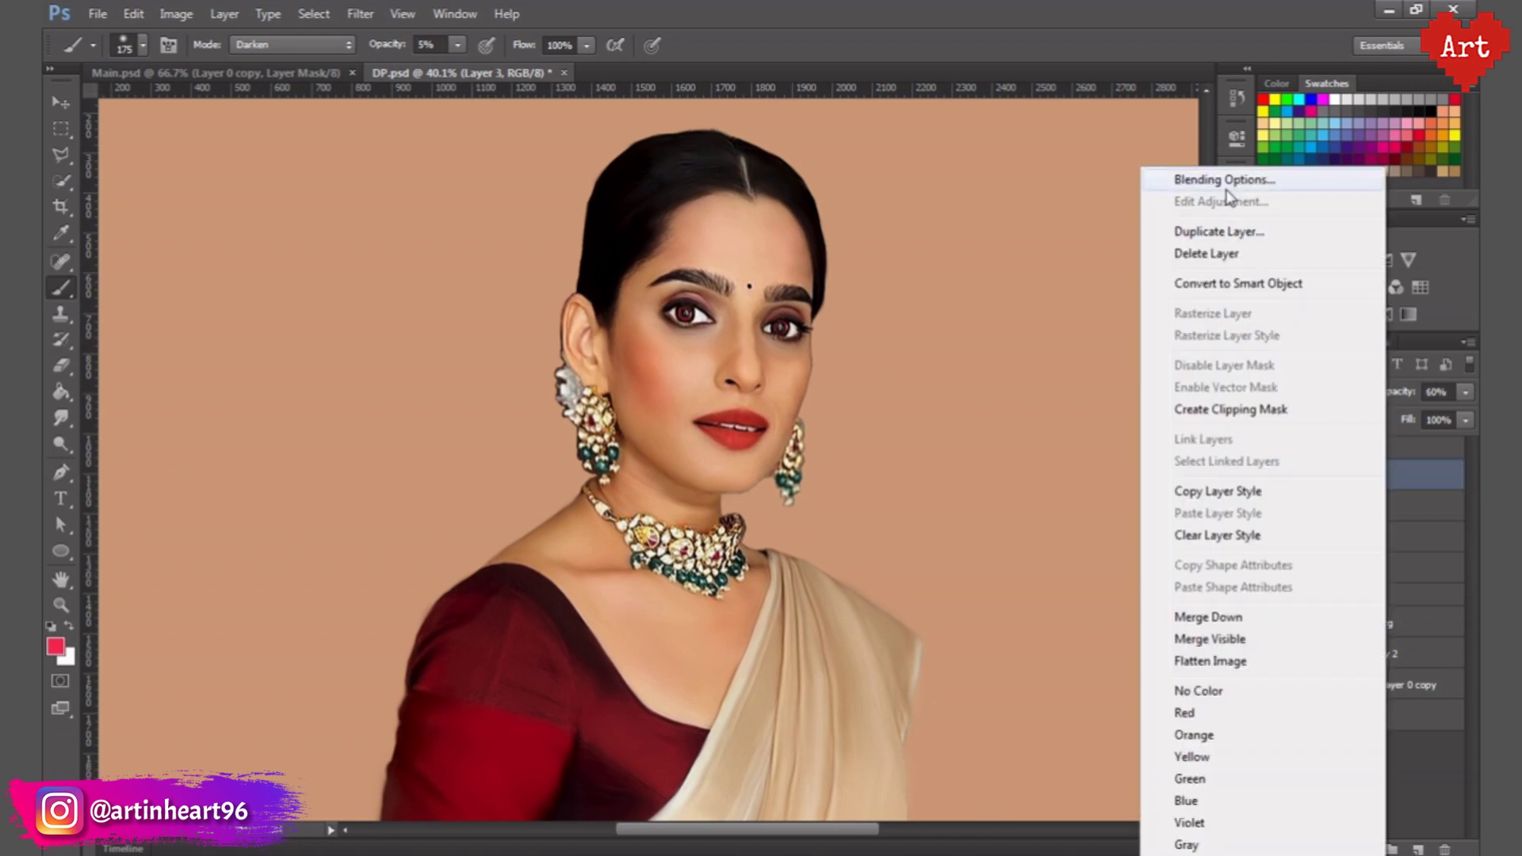
{"action": "left_click", "coordinate": [1228, 195]}
{"action": "left_click", "coordinate": [1298, 181]}
{"action": "left_click", "coordinate": [632, 593]}
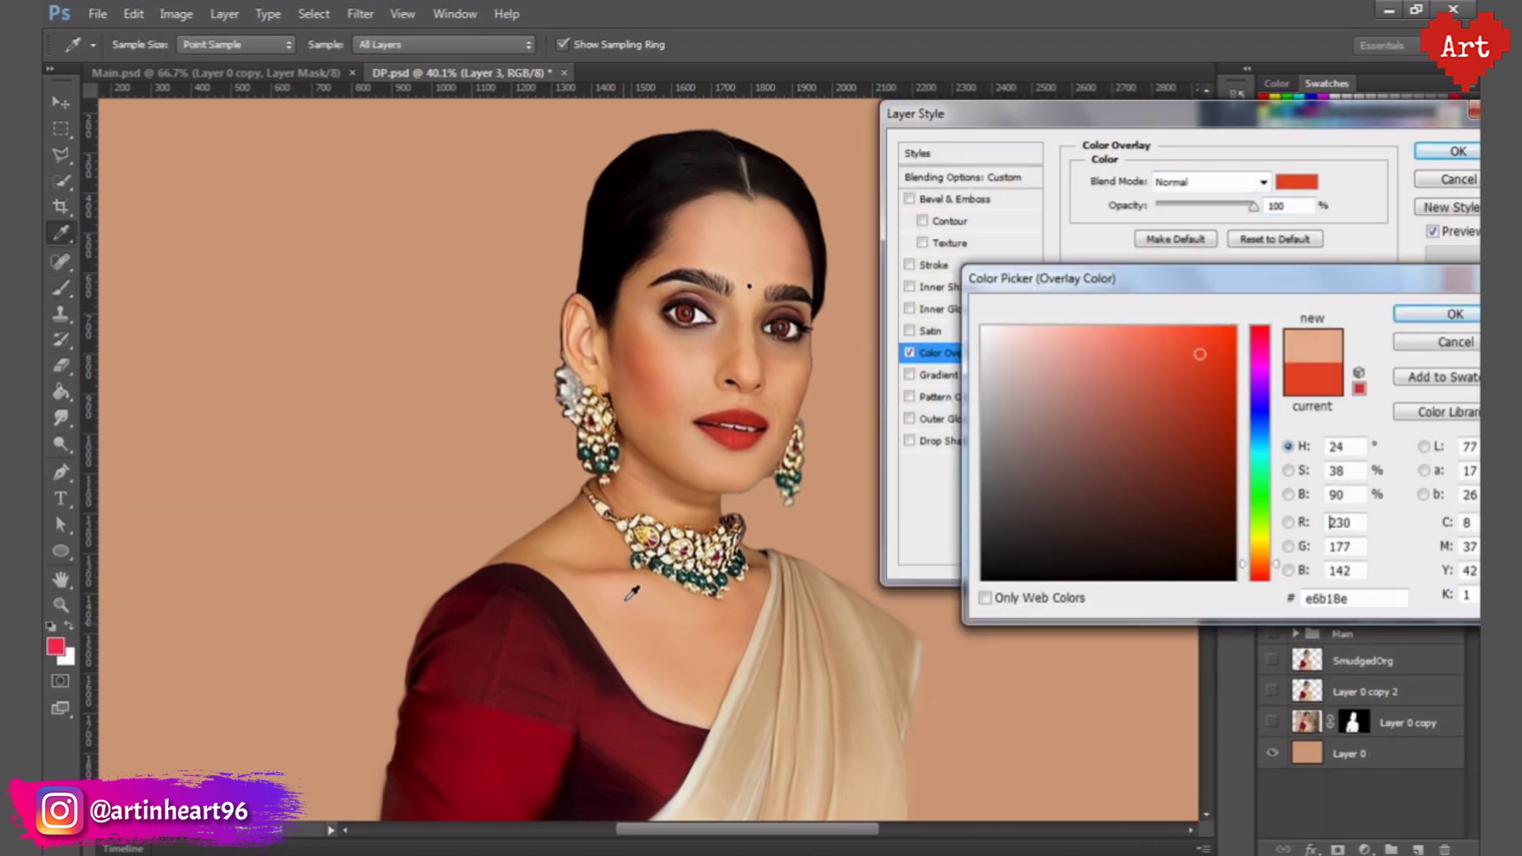
{"action": "left_click_drag", "start_coordinate": [1077, 347], "coordinate": [1103, 327]}
{"action": "left_click_drag", "start_coordinate": [1274, 569], "coordinate": [1276, 565]}
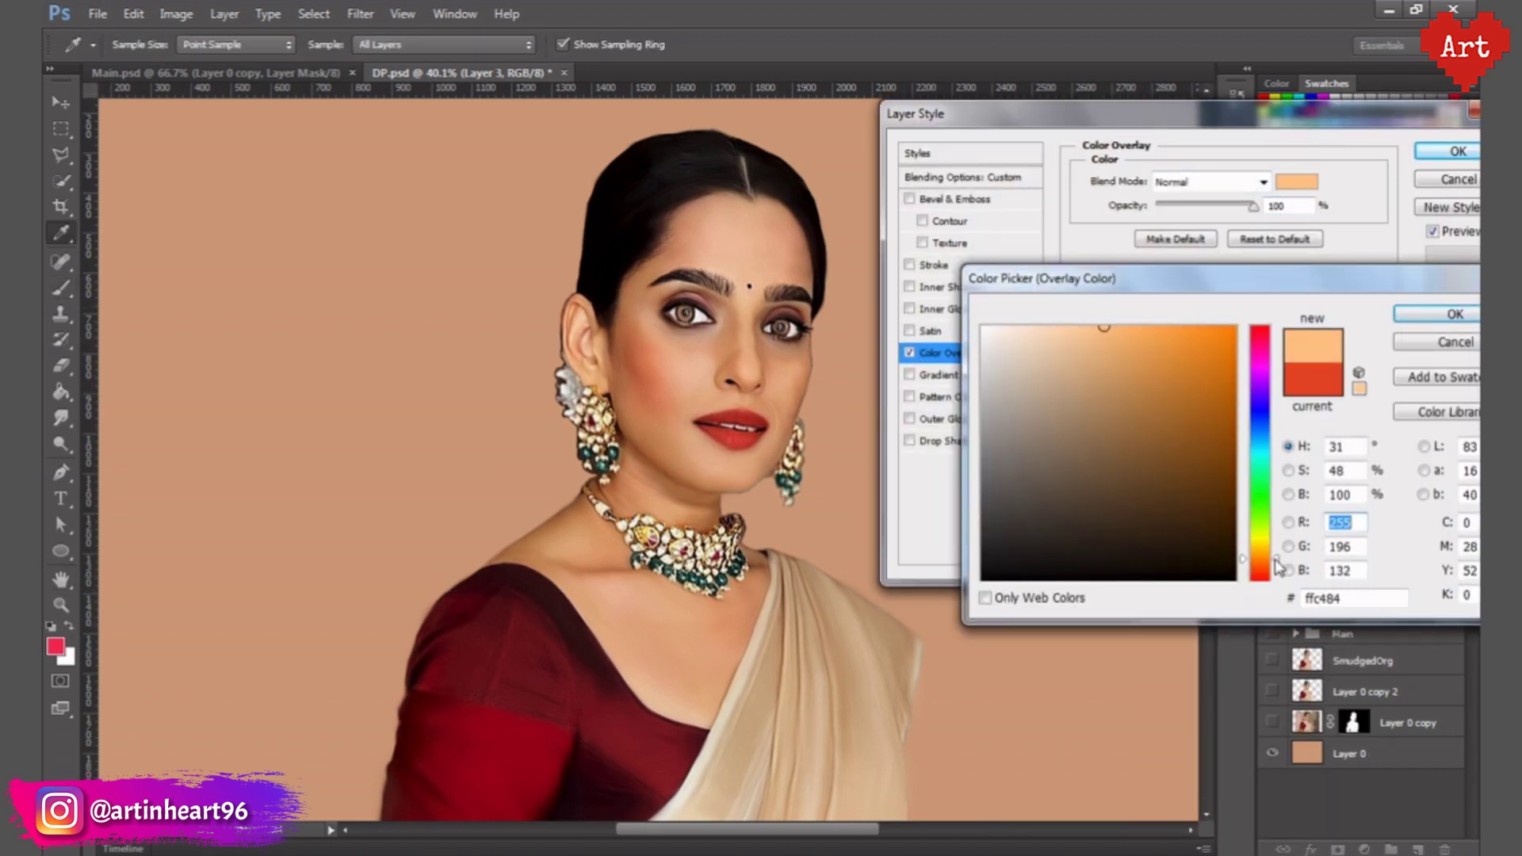
{"action": "left_click", "coordinate": [1080, 321]}
{"action": "left_click", "coordinate": [1410, 314]}
- Try Color Burn and other overlay blend modes, then apply the effect
{"action": "left_click", "coordinate": [1209, 182]}
{"action": "left_click", "coordinate": [1219, 292]}
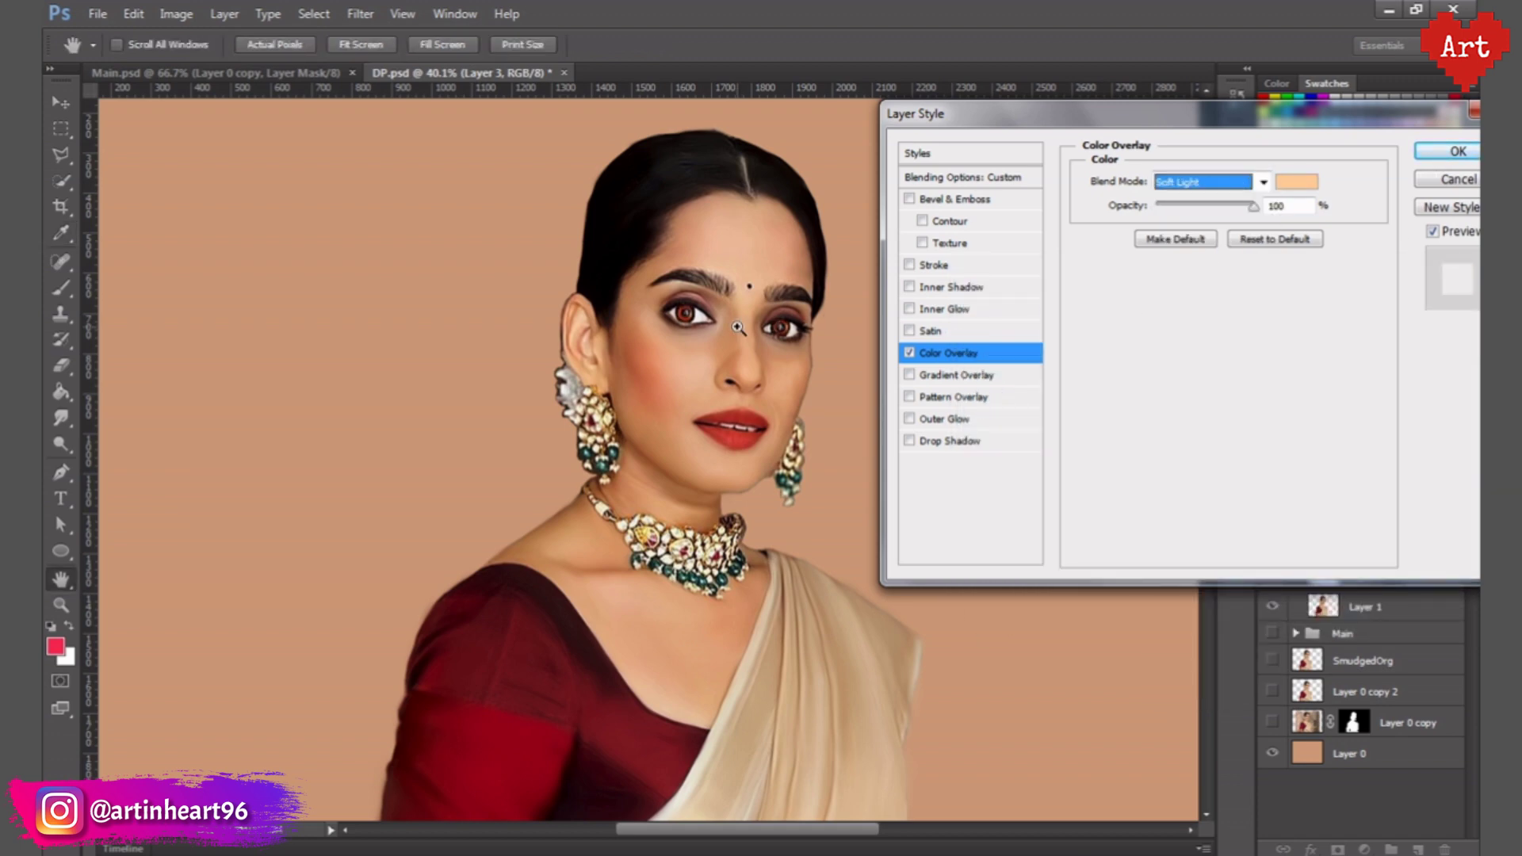
{"action": "left_click", "coordinate": [738, 327]}
{"action": "left_click", "coordinate": [1209, 182]}
{"action": "left_click", "coordinate": [1205, 277]}
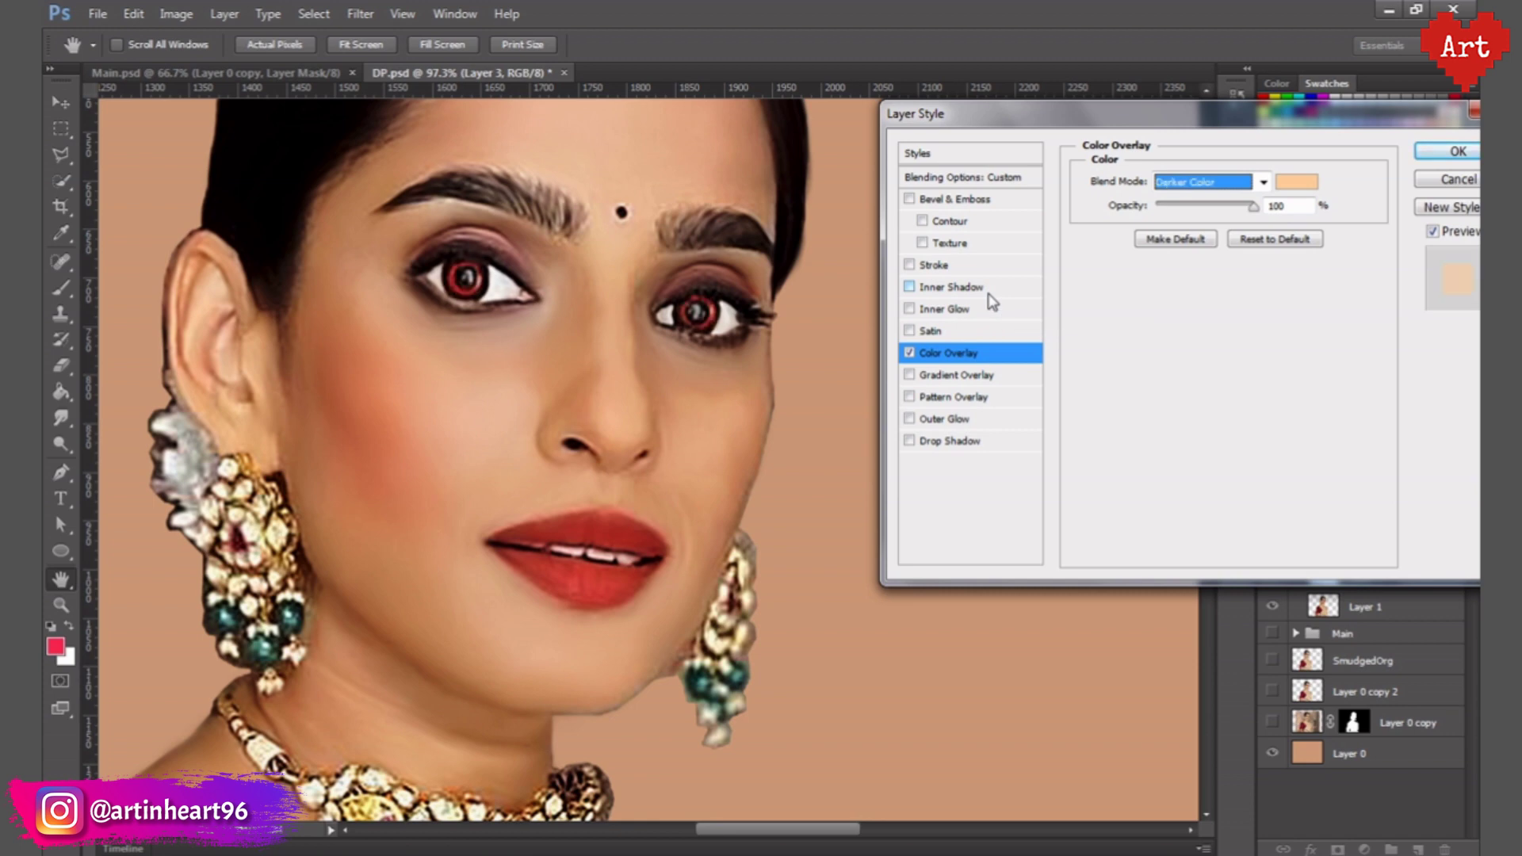
{"action": "key", "text": "Down"}
{"action": "key", "text": "Up"}
{"action": "key", "text": "Down"}
{"action": "left_click", "coordinate": [1458, 151]}
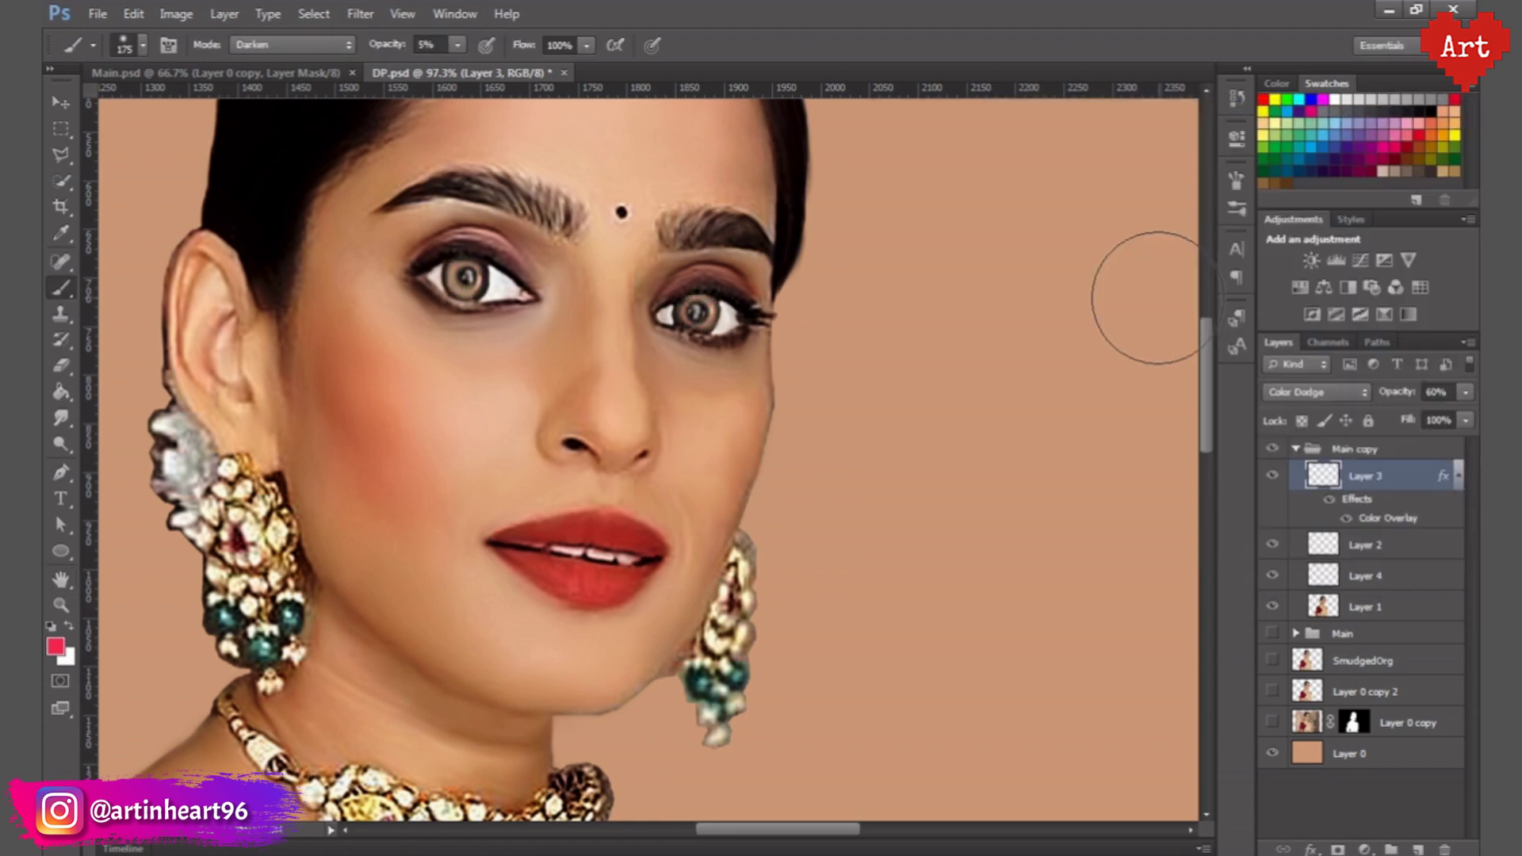
- Switch to the Eraser and inspect both eyes up close
{"action": "left_click_drag", "start_coordinate": [536, 285], "coordinate": [603, 287]}
{"action": "key", "text": "e"}
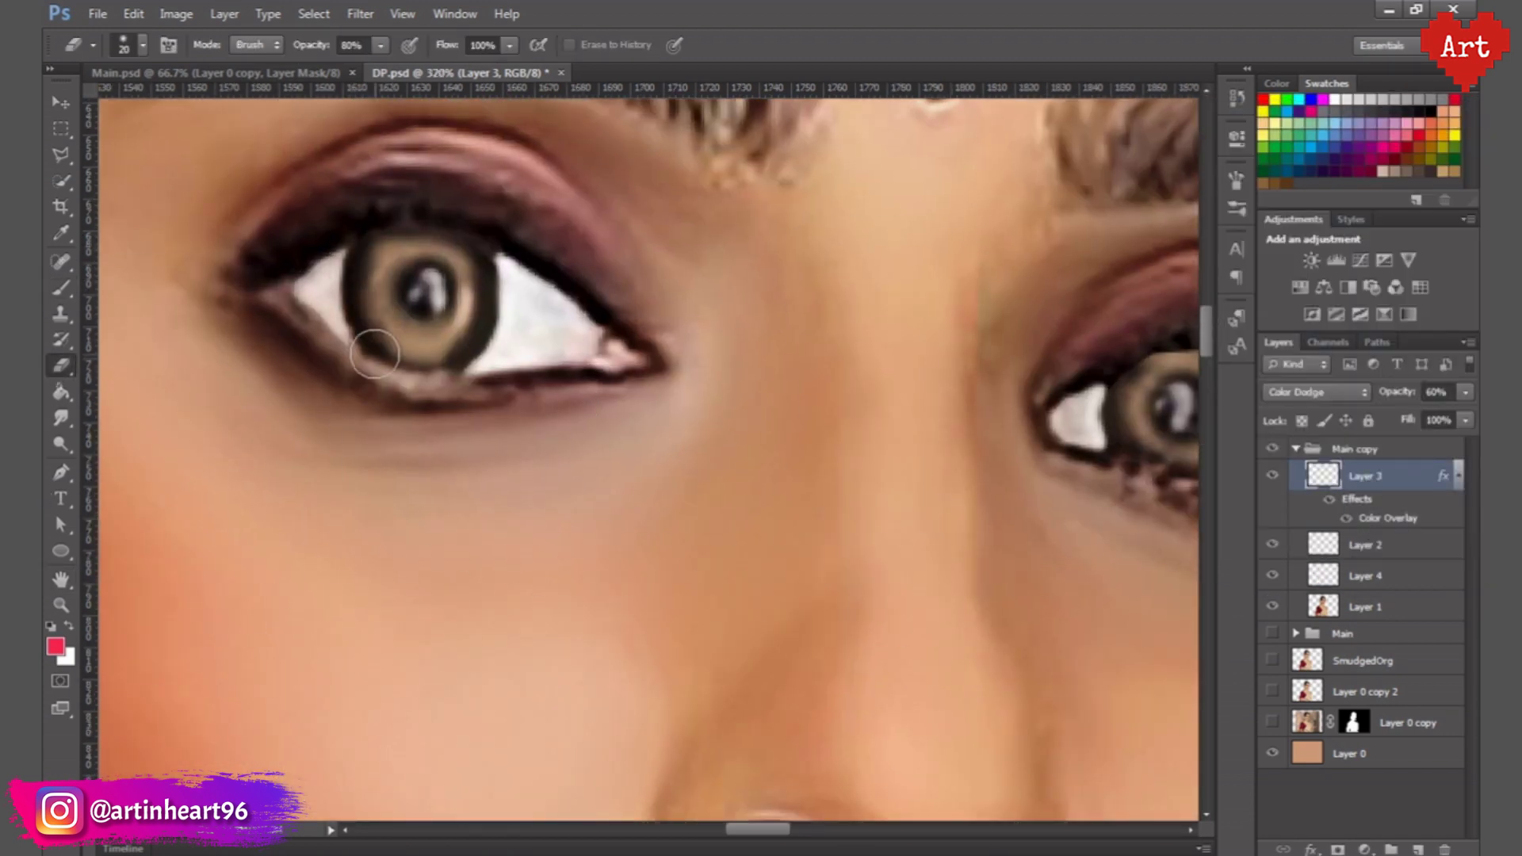
{"action": "key", "text": "ctrl+0"}
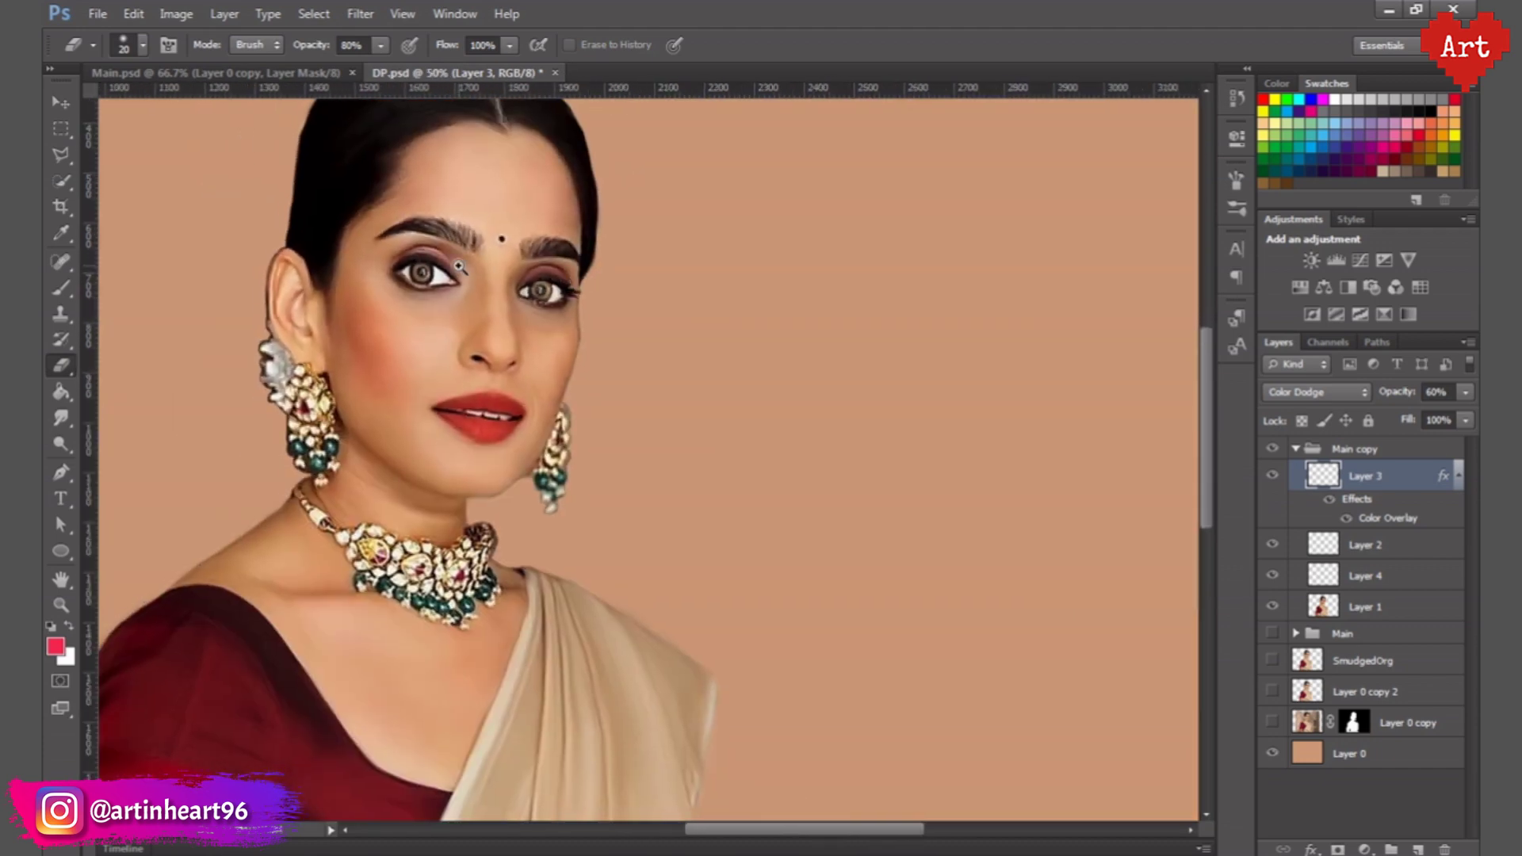
{"action": "left_click_drag", "start_coordinate": [587, 351], "coordinate": [628, 351]}
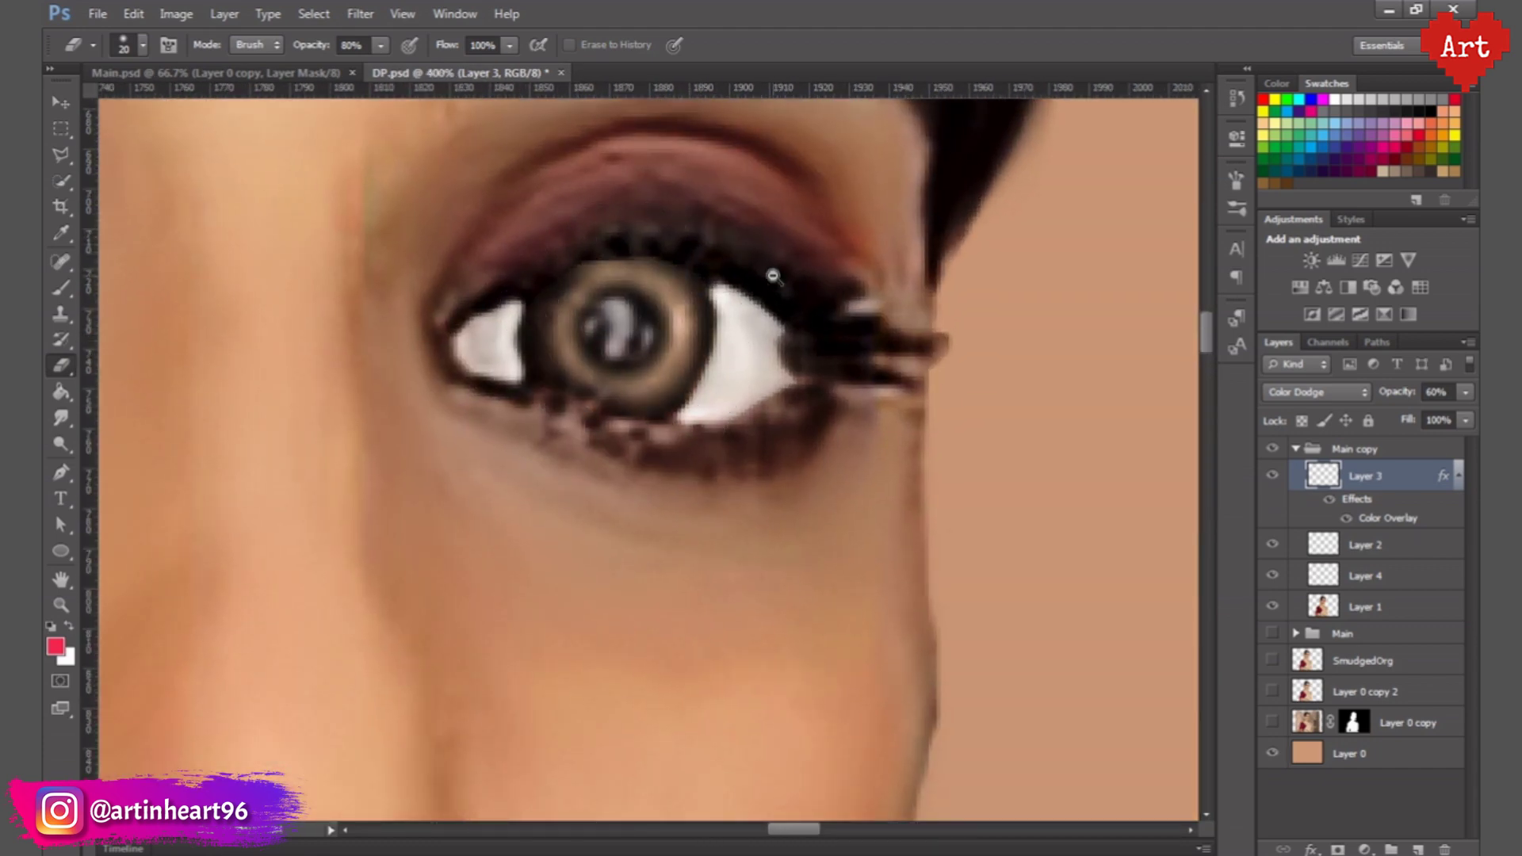
{"action": "key", "text": "ctrl+0"}
{"action": "key", "text": "ctrl+plus"}
- Change the overlay colour to pale cream and set its blend to Multiply
{"action": "double_click", "coordinate": [1388, 518]}
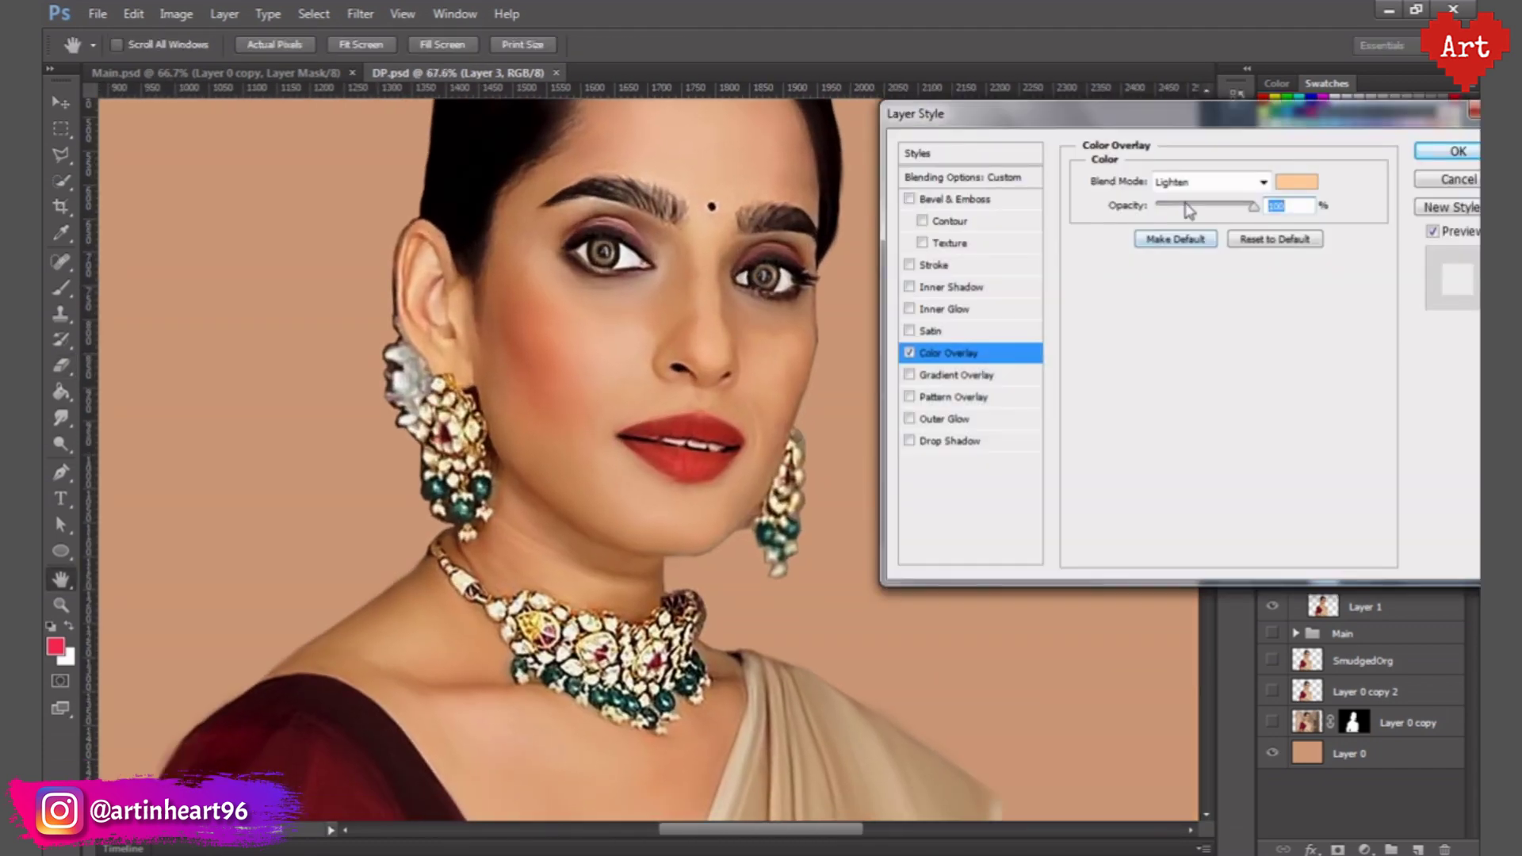
{"action": "left_click", "coordinate": [1296, 181]}
{"action": "left_click_drag", "start_coordinate": [1261, 559], "coordinate": [1261, 537]}
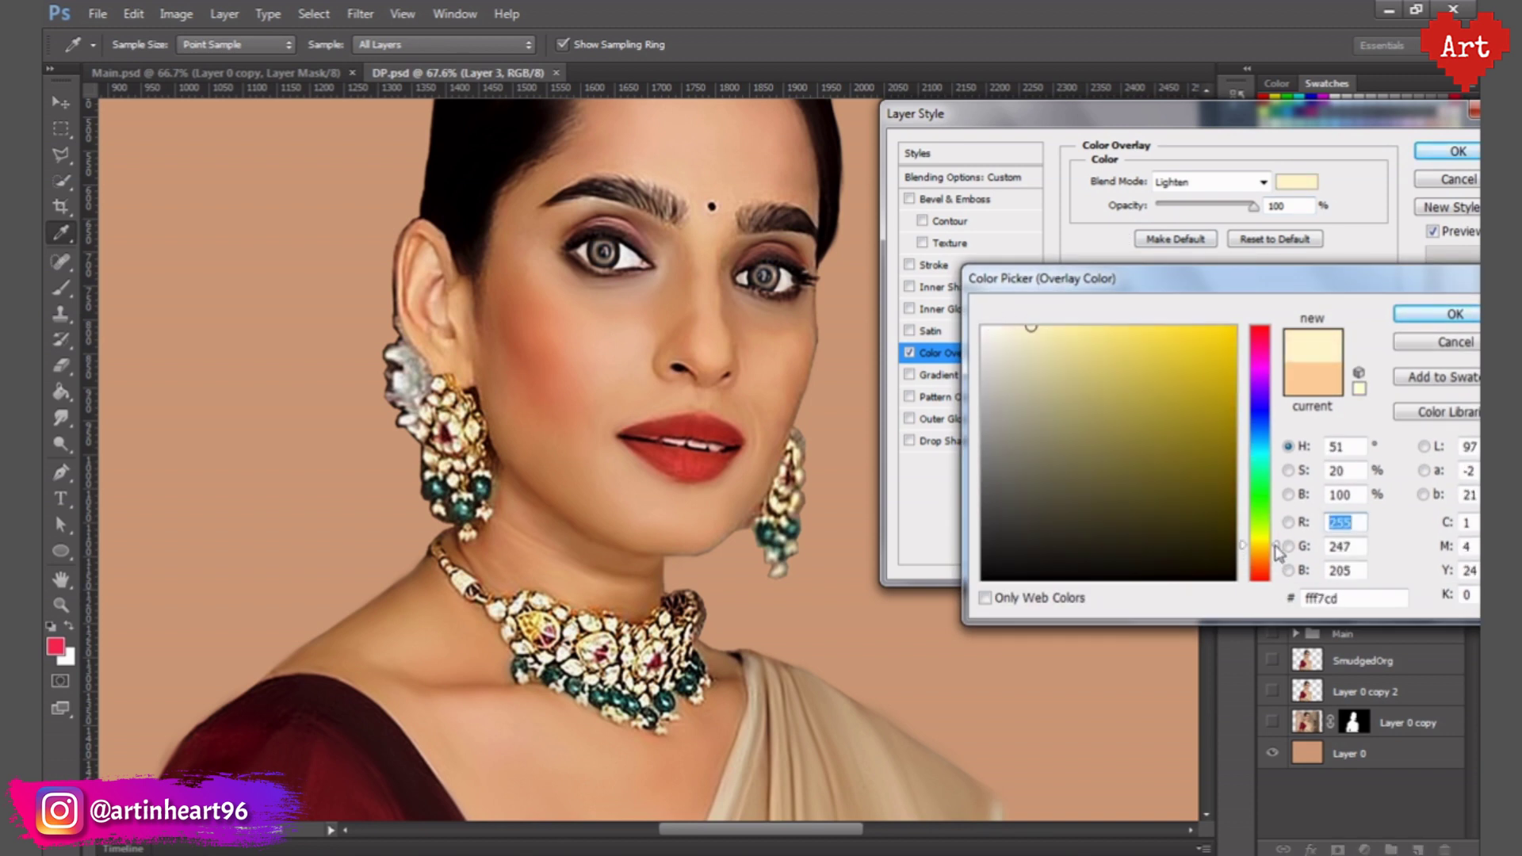
{"action": "left_click", "coordinate": [1055, 327]}
{"action": "left_click_drag", "start_coordinate": [1274, 333], "coordinate": [1268, 563]}
{"action": "left_click", "coordinate": [1047, 325]}
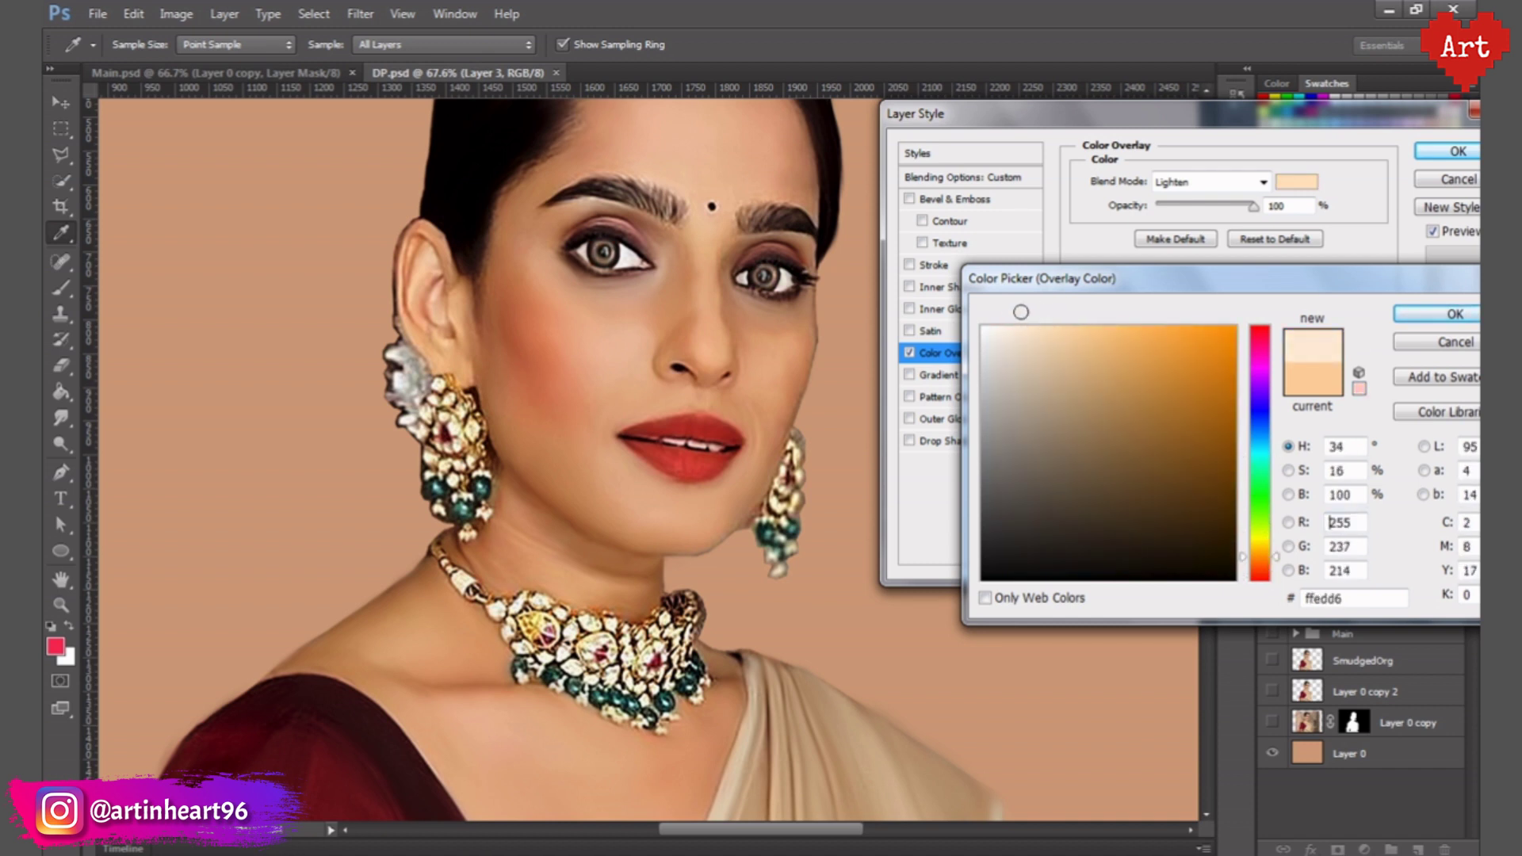
{"action": "left_click", "coordinate": [1455, 314]}
{"action": "left_click", "coordinate": [1205, 181]}
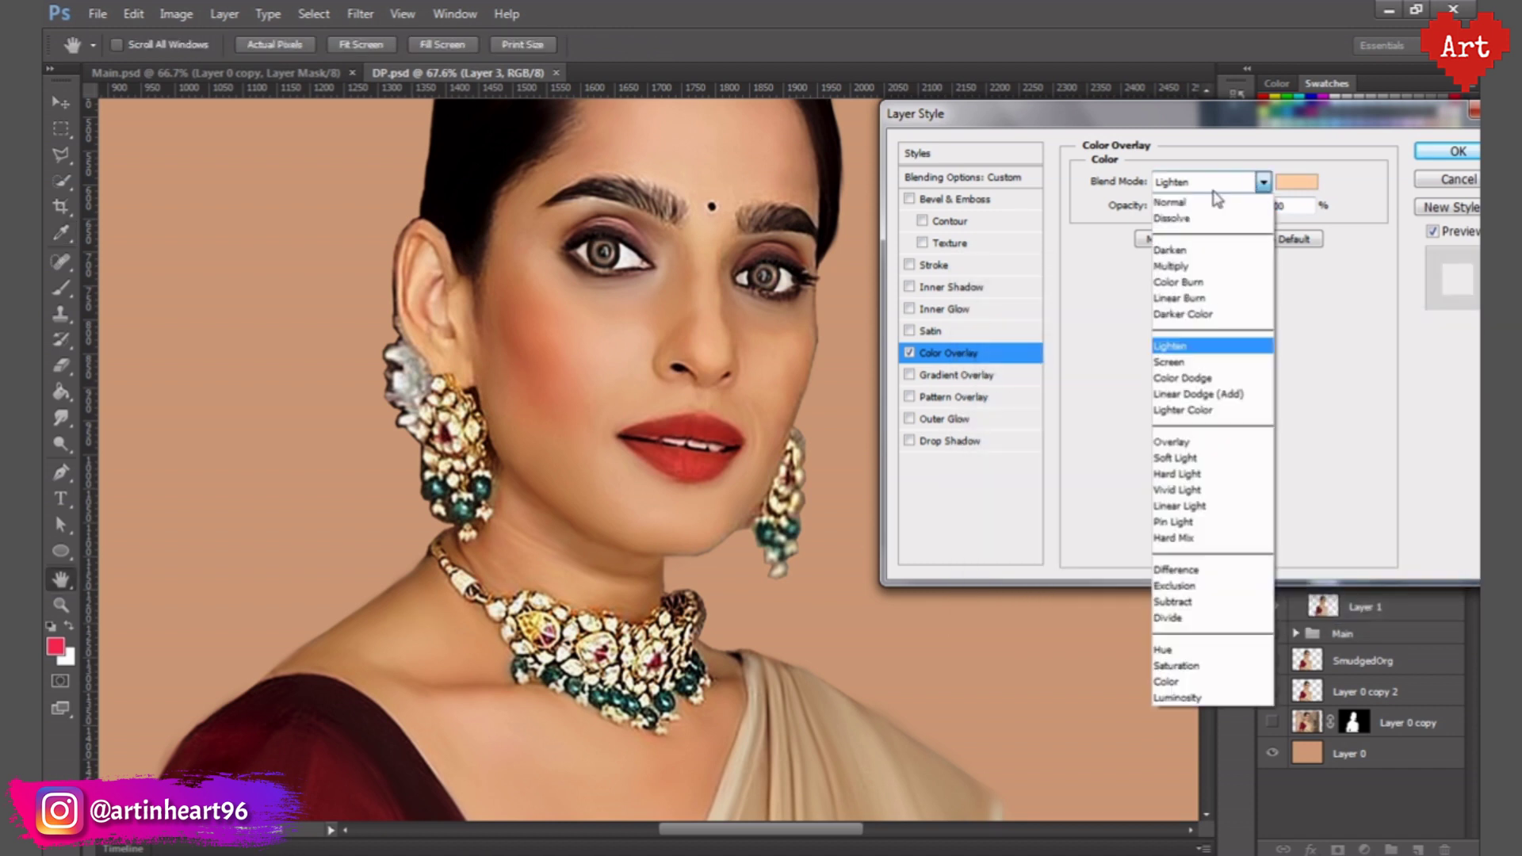
{"action": "left_click", "coordinate": [1189, 258]}
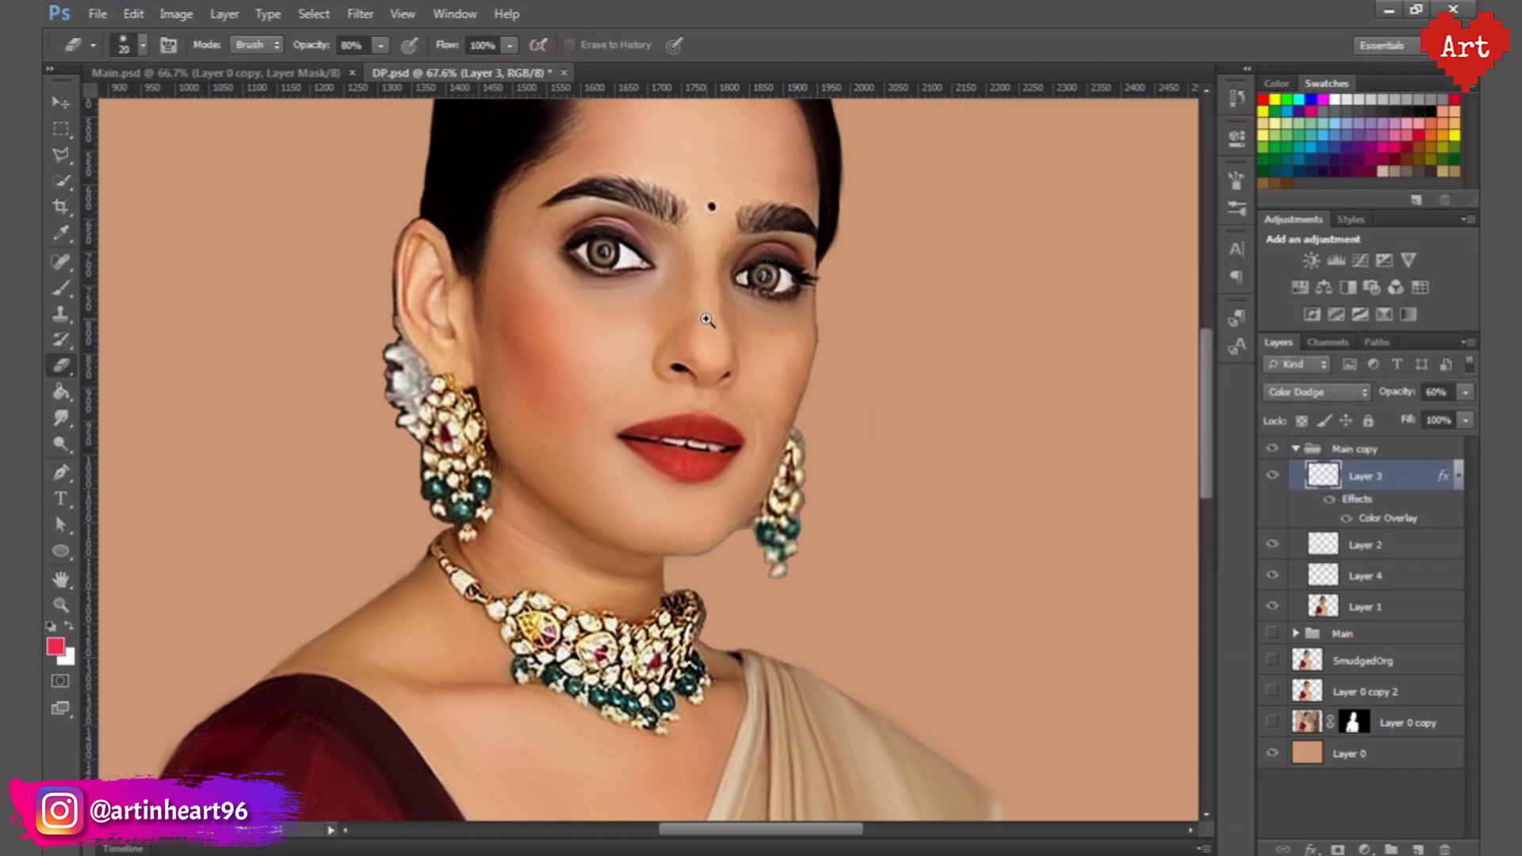
- Close the lasso around the left earring and outline the necklace's top edge
{"action": "left_click_drag", "start_coordinate": [627, 411], "coordinate": [703, 464]}
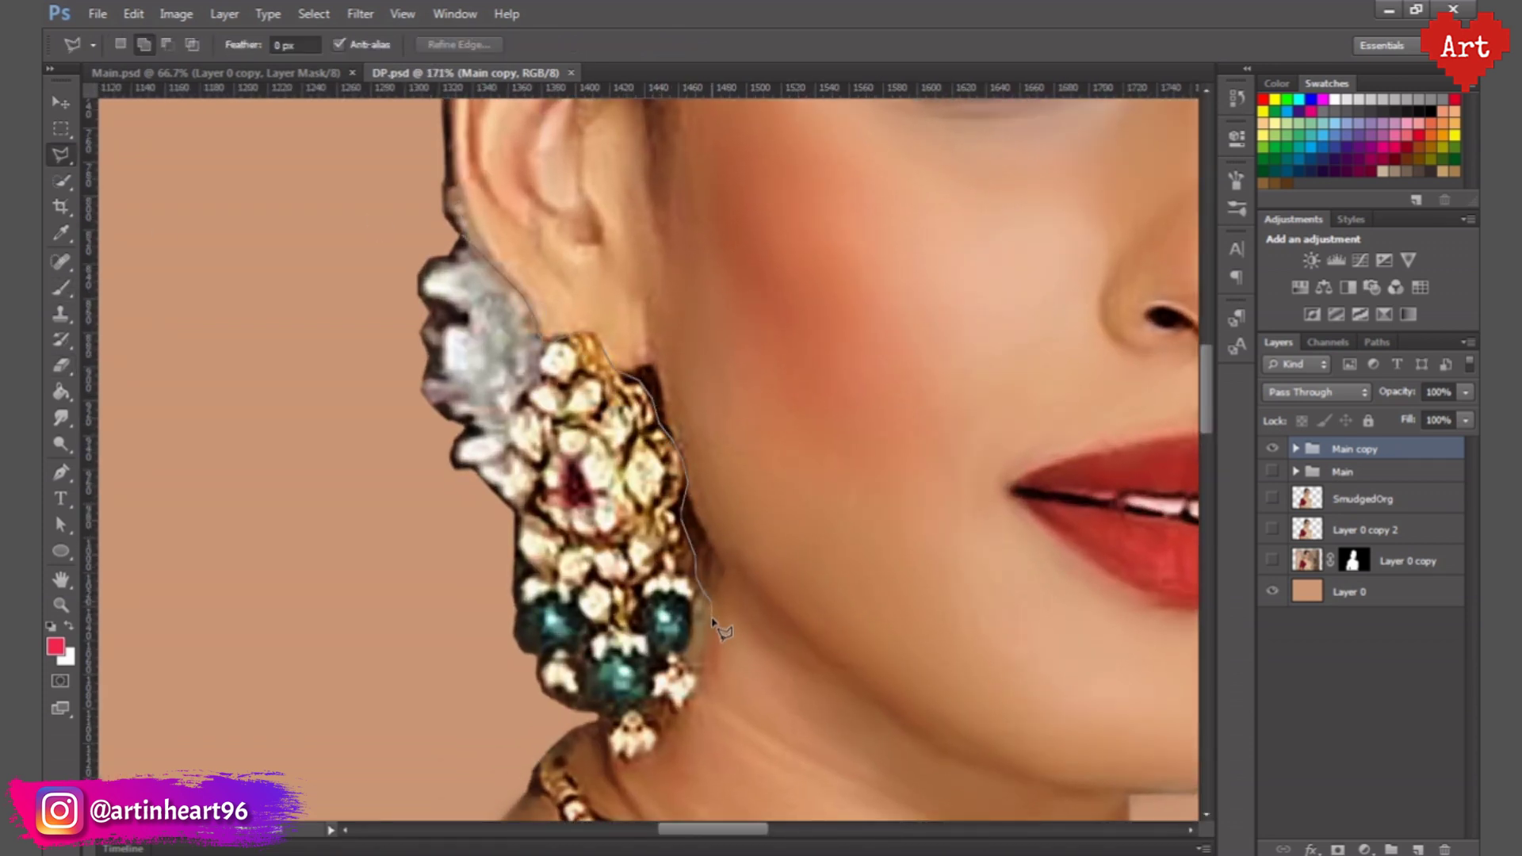
{"action": "double_click", "coordinate": [553, 723]}
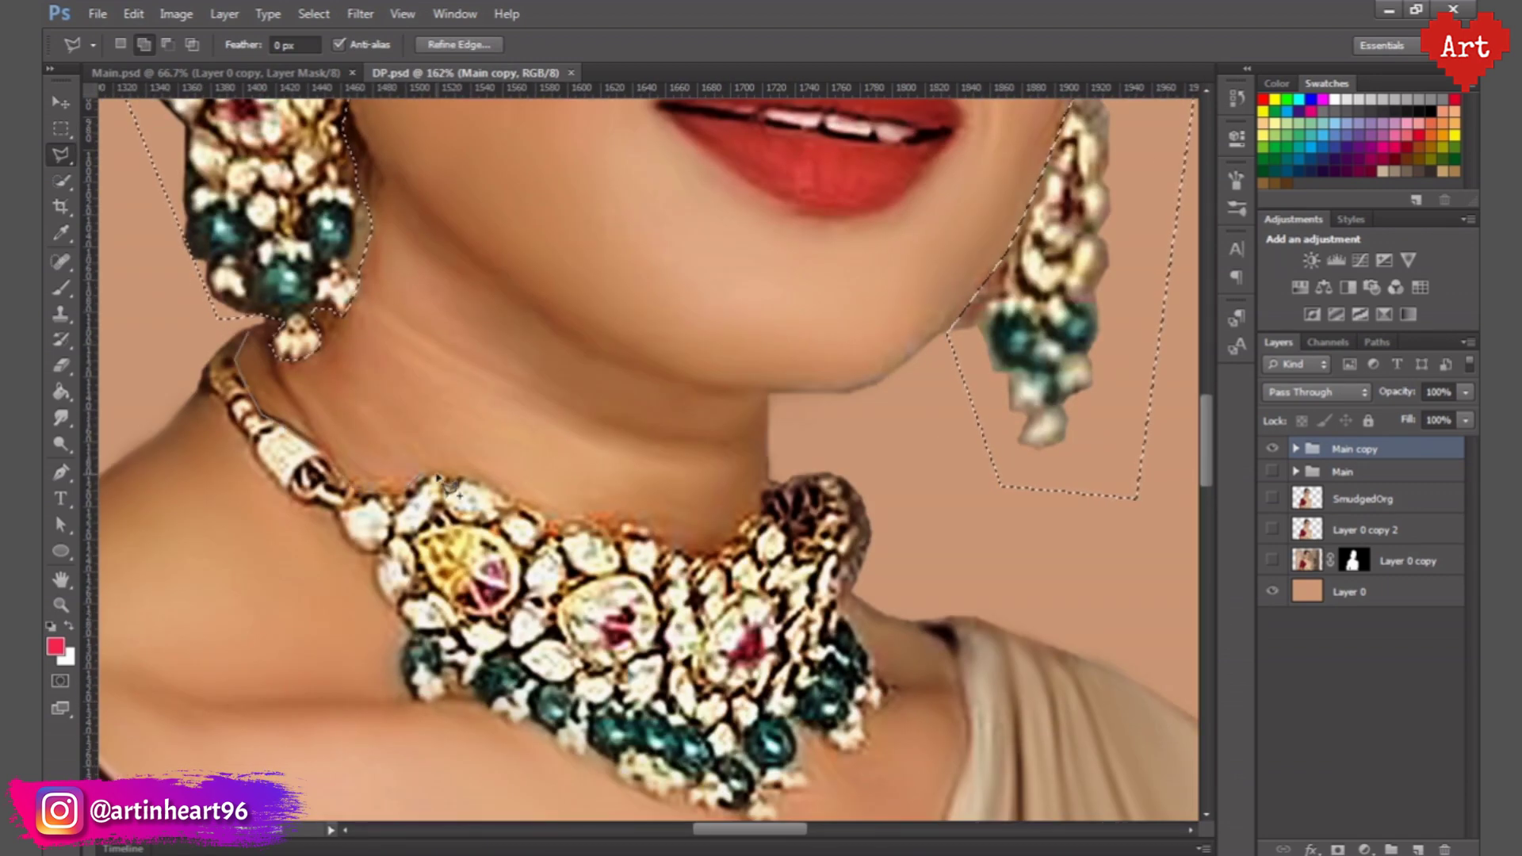
{"action": "left_click", "coordinate": [555, 520]}
{"action": "left_click", "coordinate": [698, 551]}
{"action": "left_click", "coordinate": [763, 495]}
{"action": "left_click", "coordinate": [816, 455]}
{"action": "left_click", "coordinate": [904, 484]}
{"action": "left_click", "coordinate": [882, 580]}
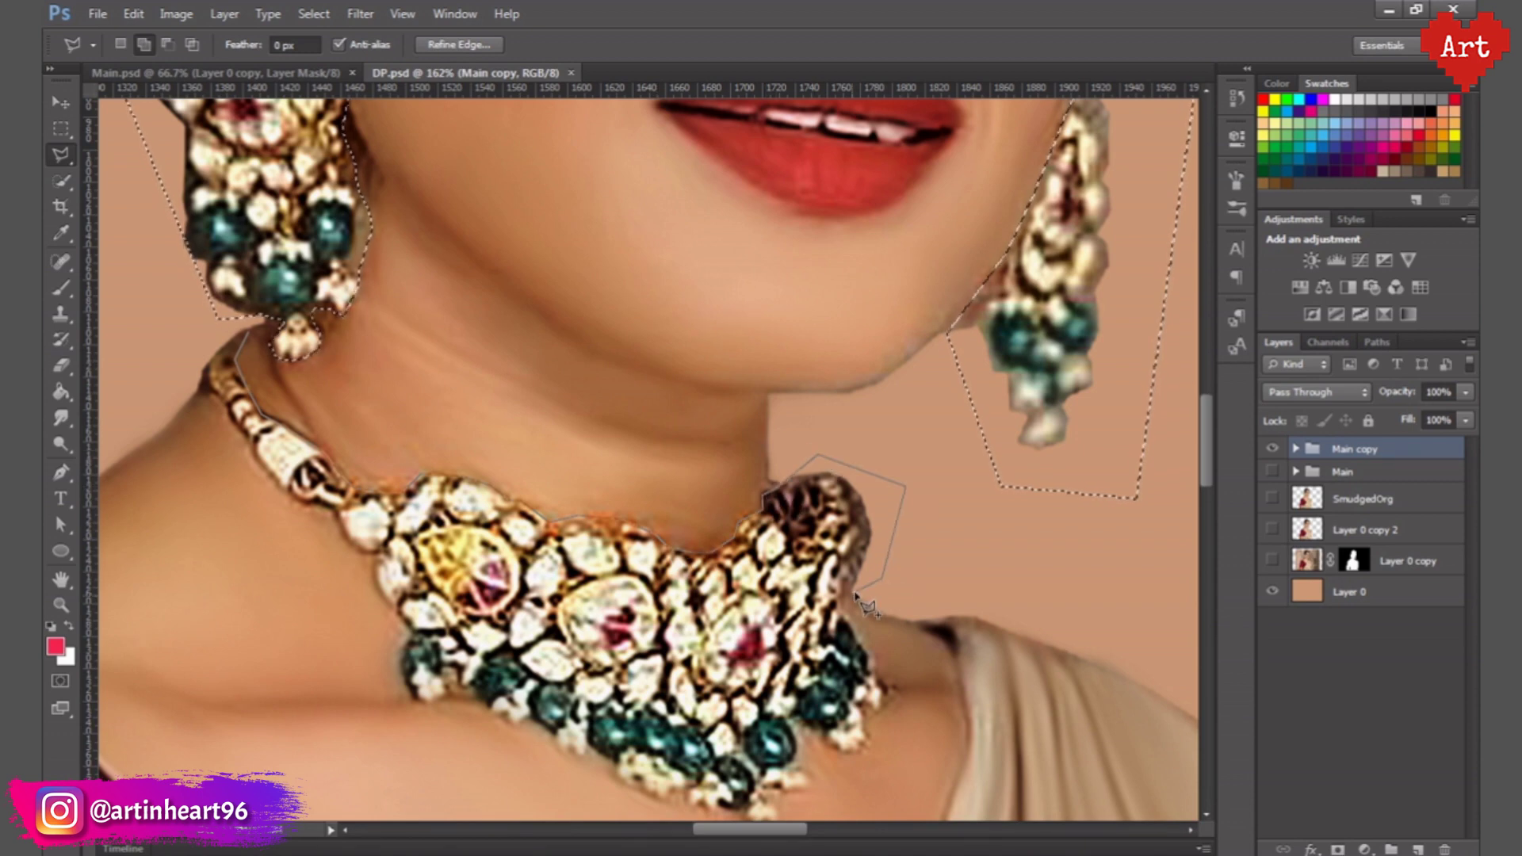
- Trace the necklace's right, bottom and lower-left edges
{"action": "left_click", "coordinate": [879, 674]}
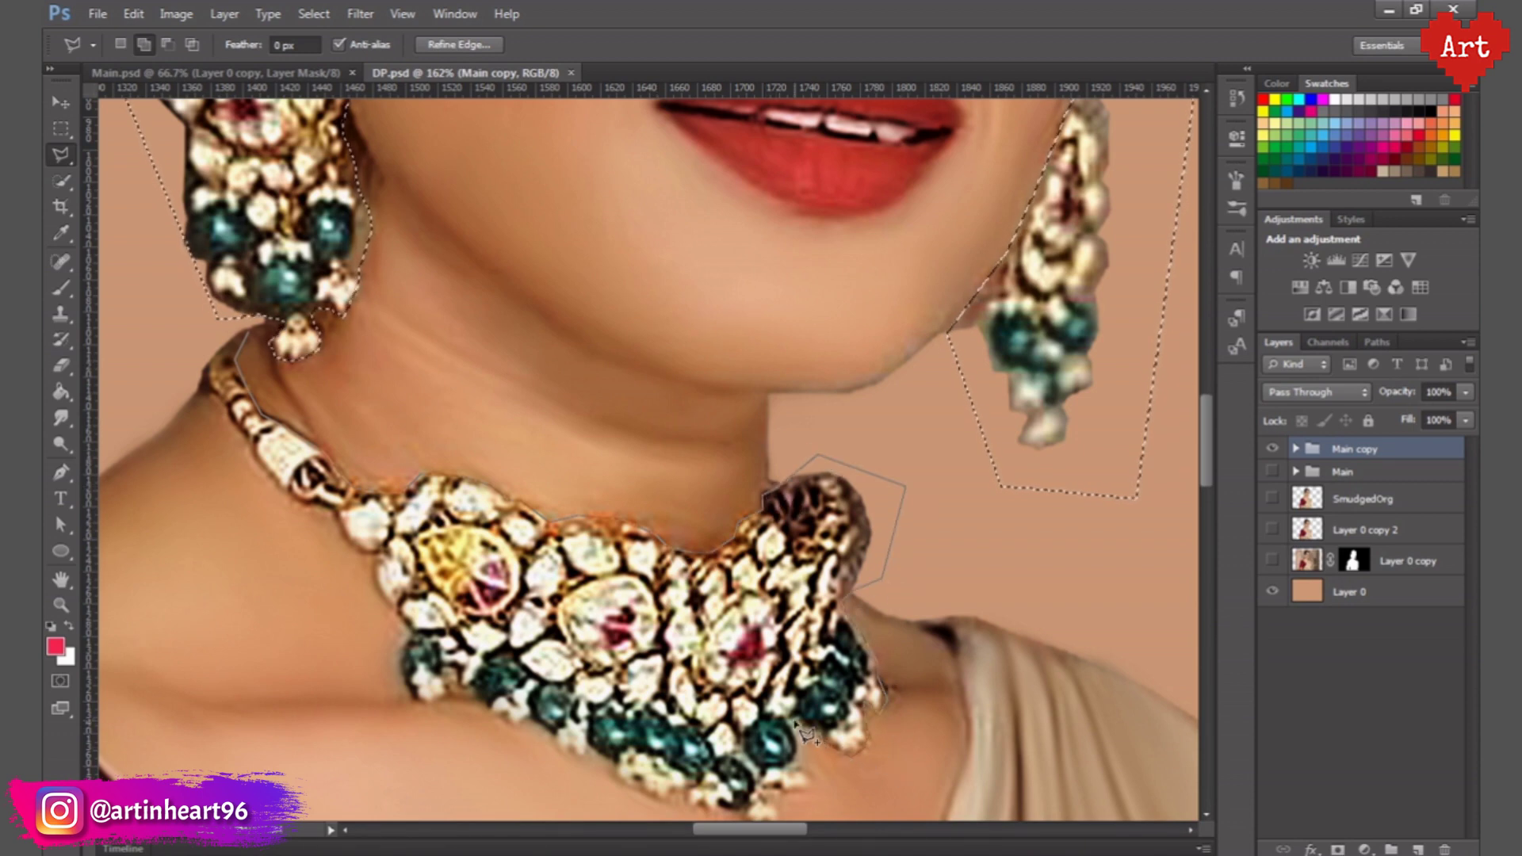
{"action": "left_click", "coordinate": [813, 785]}
{"action": "left_click_drag", "start_coordinate": [813, 785], "coordinate": [882, 660]}
{"action": "left_click", "coordinate": [847, 691]}
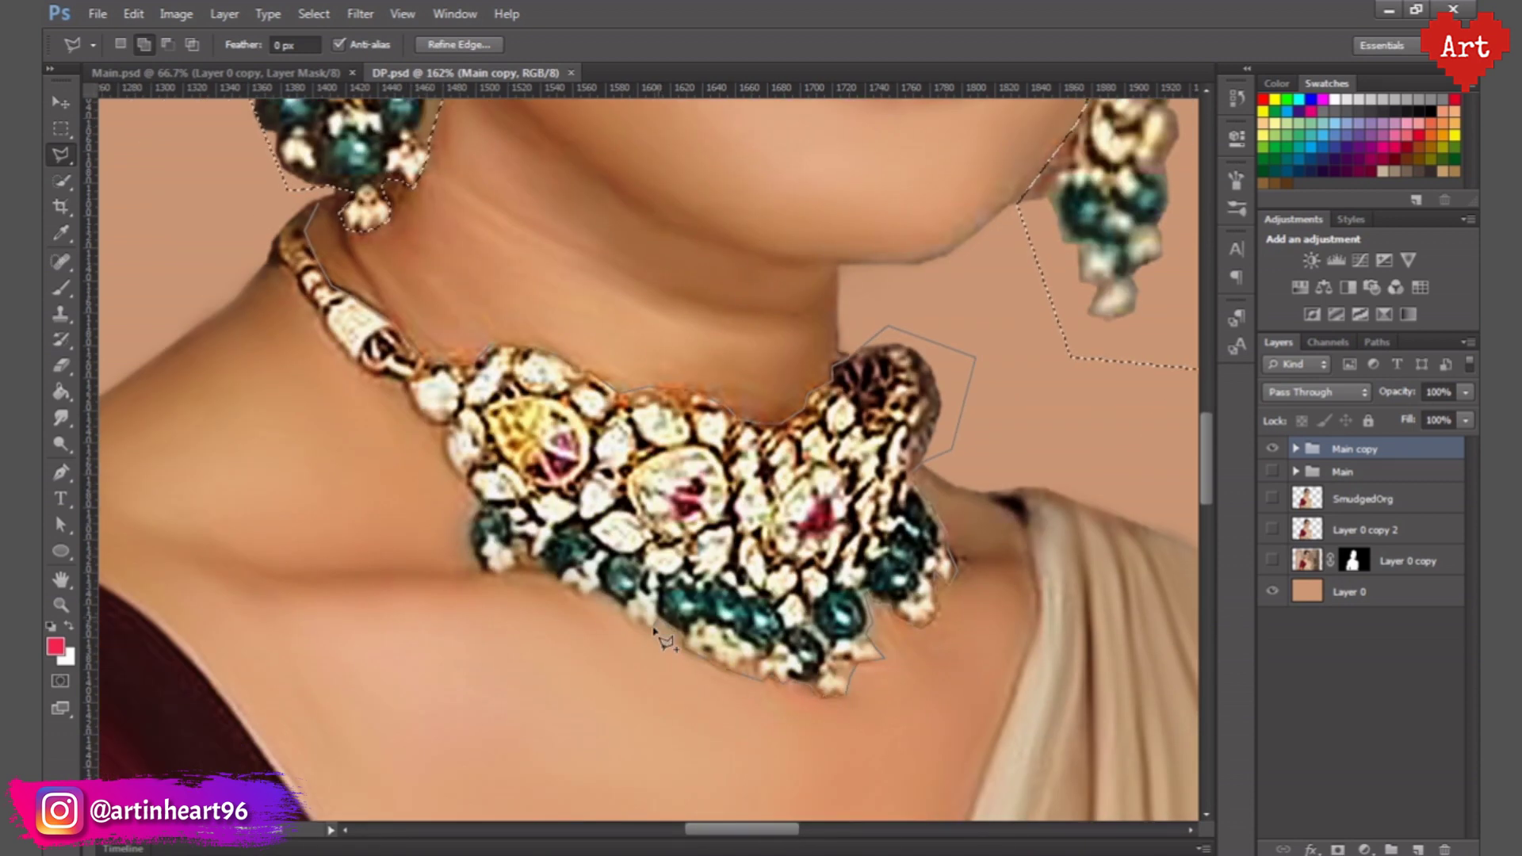
{"action": "left_click", "coordinate": [555, 583]}
{"action": "left_click", "coordinate": [484, 559]}
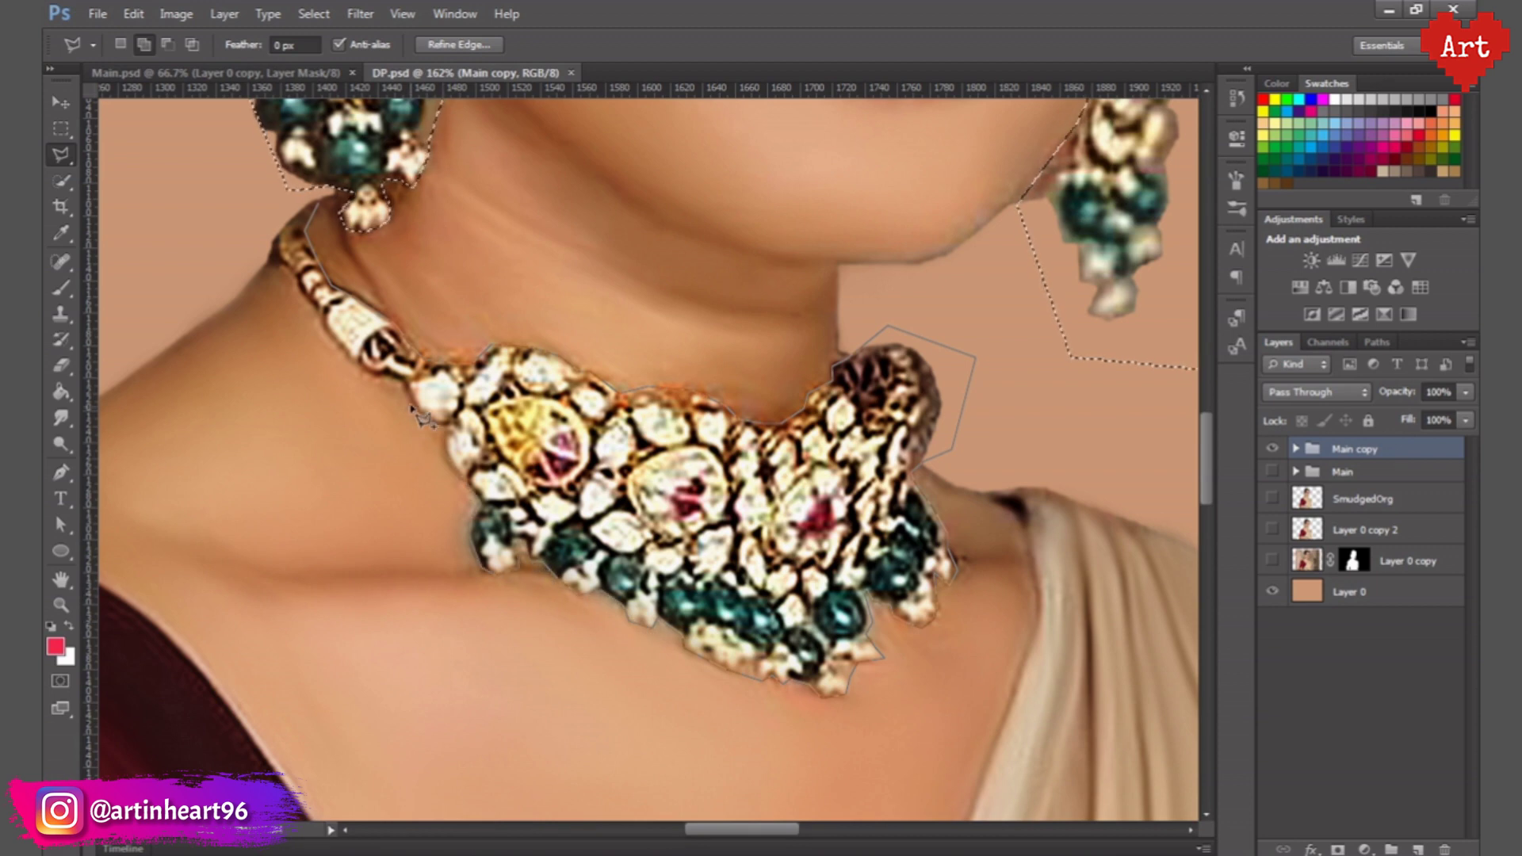
- Outline and close the selection around the bracelet
{"action": "scroll", "coordinate": [939, 718], "scroll_direction": "down", "scroll_amount": 1}
{"action": "scroll", "coordinate": [939, 718], "scroll_direction": "down", "scroll_amount": 1}
{"action": "scroll", "coordinate": [940, 719], "scroll_direction": "down", "scroll_amount": 1}
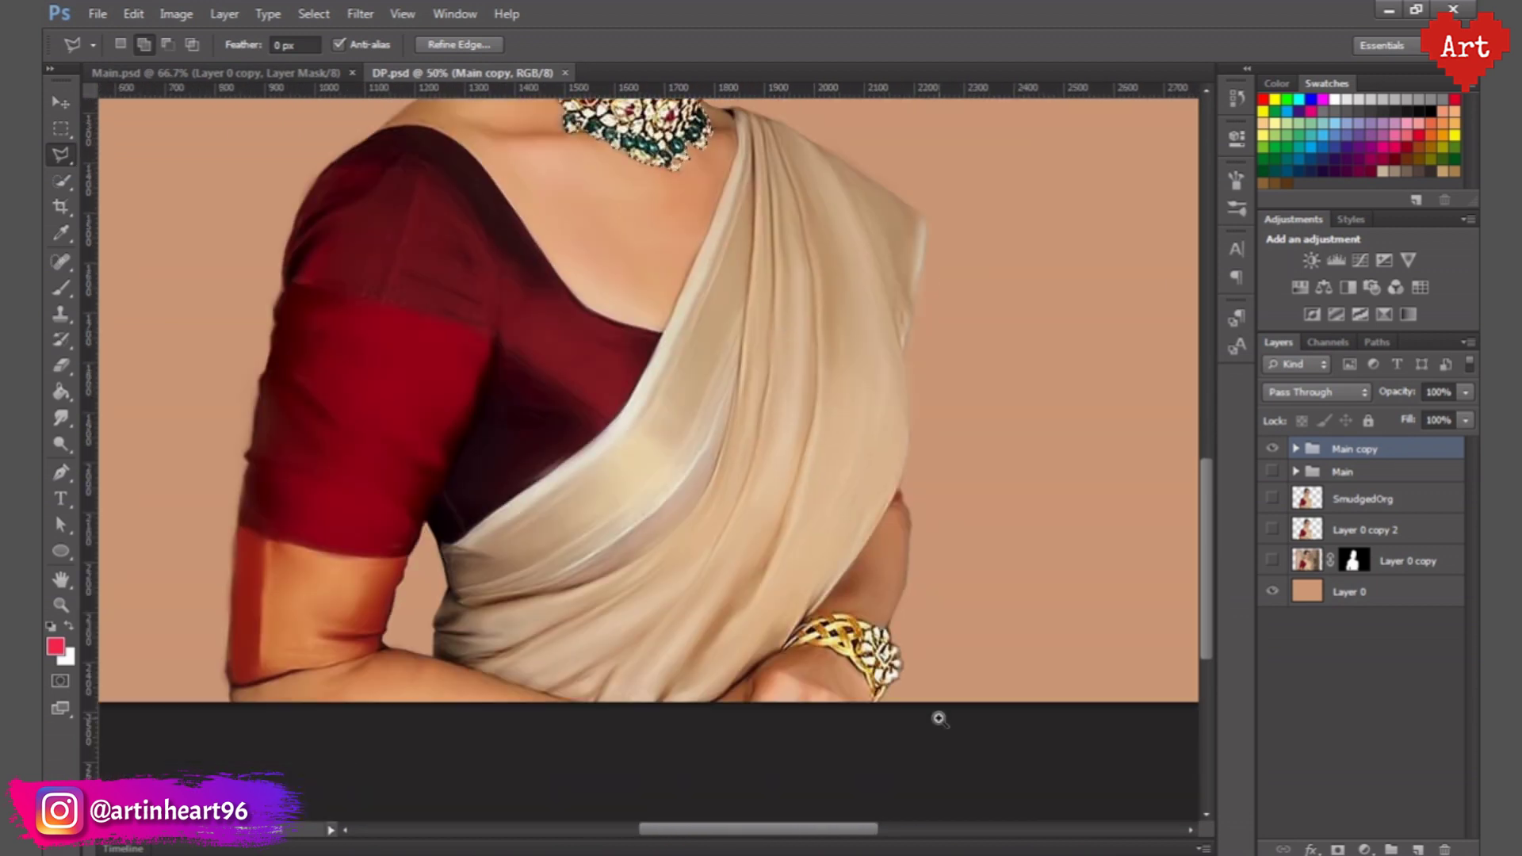
{"action": "scroll", "coordinate": [857, 666], "scroll_direction": "up", "scroll_amount": 3}
{"action": "left_click", "coordinate": [1017, 589]}
{"action": "left_click", "coordinate": [969, 748]}
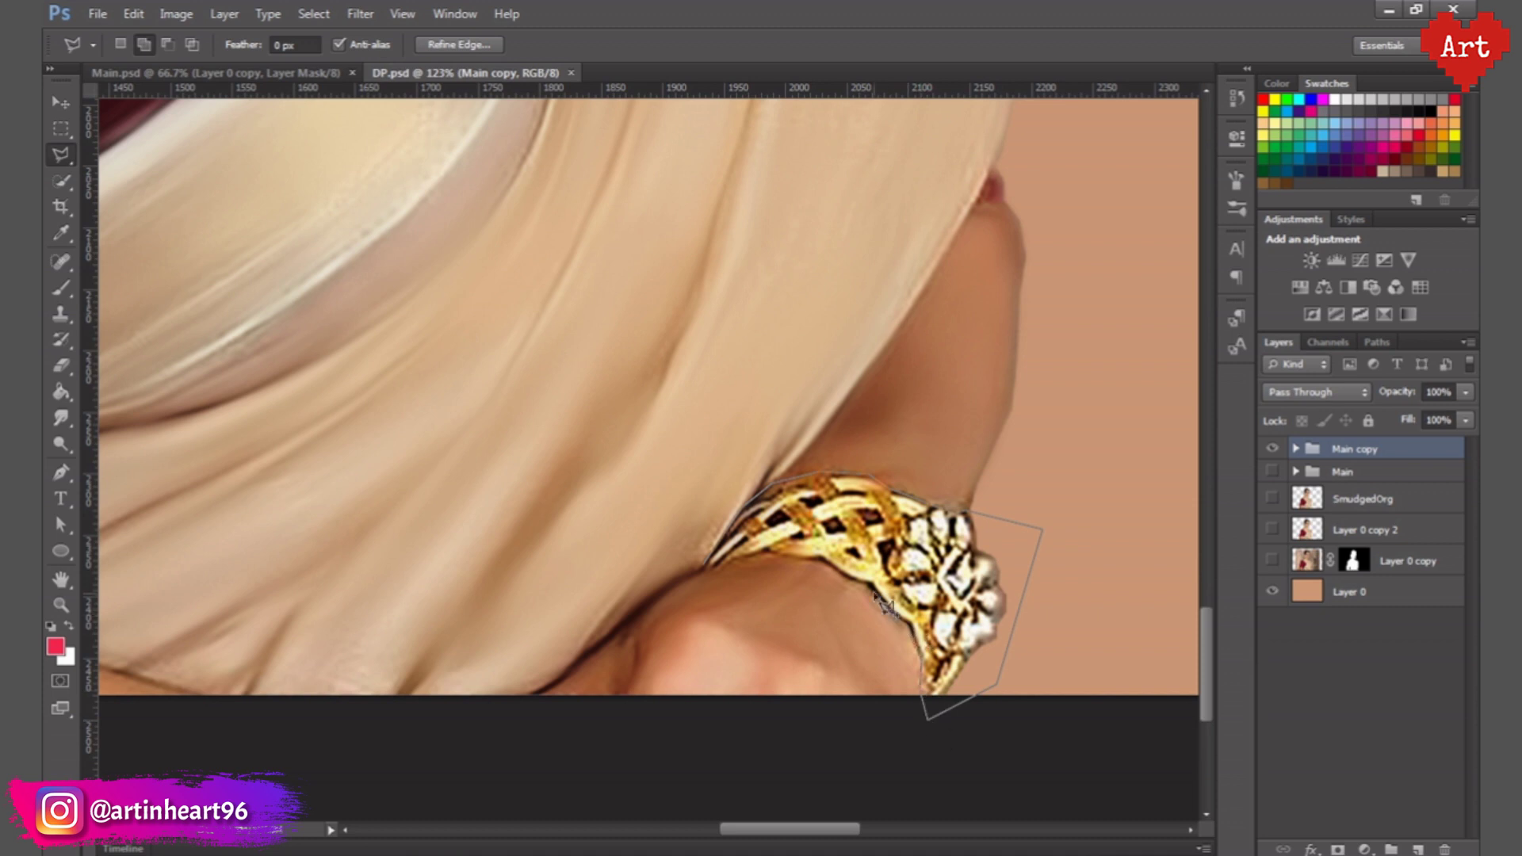
{"action": "left_click", "coordinate": [749, 559]}
- Copy the jewellery from Layer 0 copy to a new layer with the figure's mask
{"action": "scroll", "coordinate": [666, 384], "scroll_direction": "down", "scroll_amount": 1}
{"action": "scroll", "coordinate": [791, 401], "scroll_direction": "down", "scroll_amount": 3}
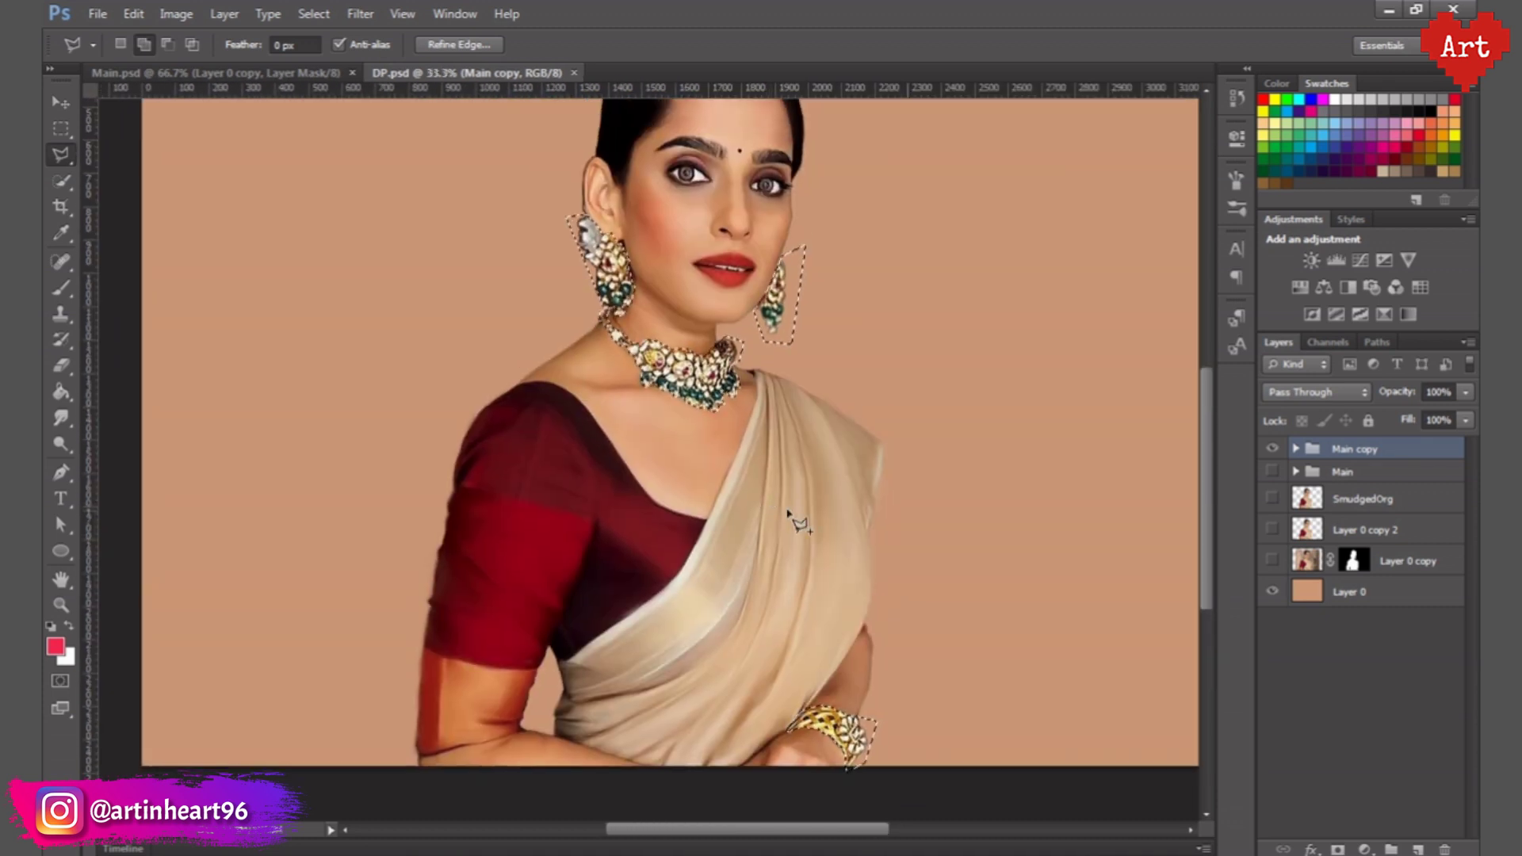
{"action": "left_click", "coordinate": [1308, 561]}
{"action": "key", "text": "ctrl+j"}
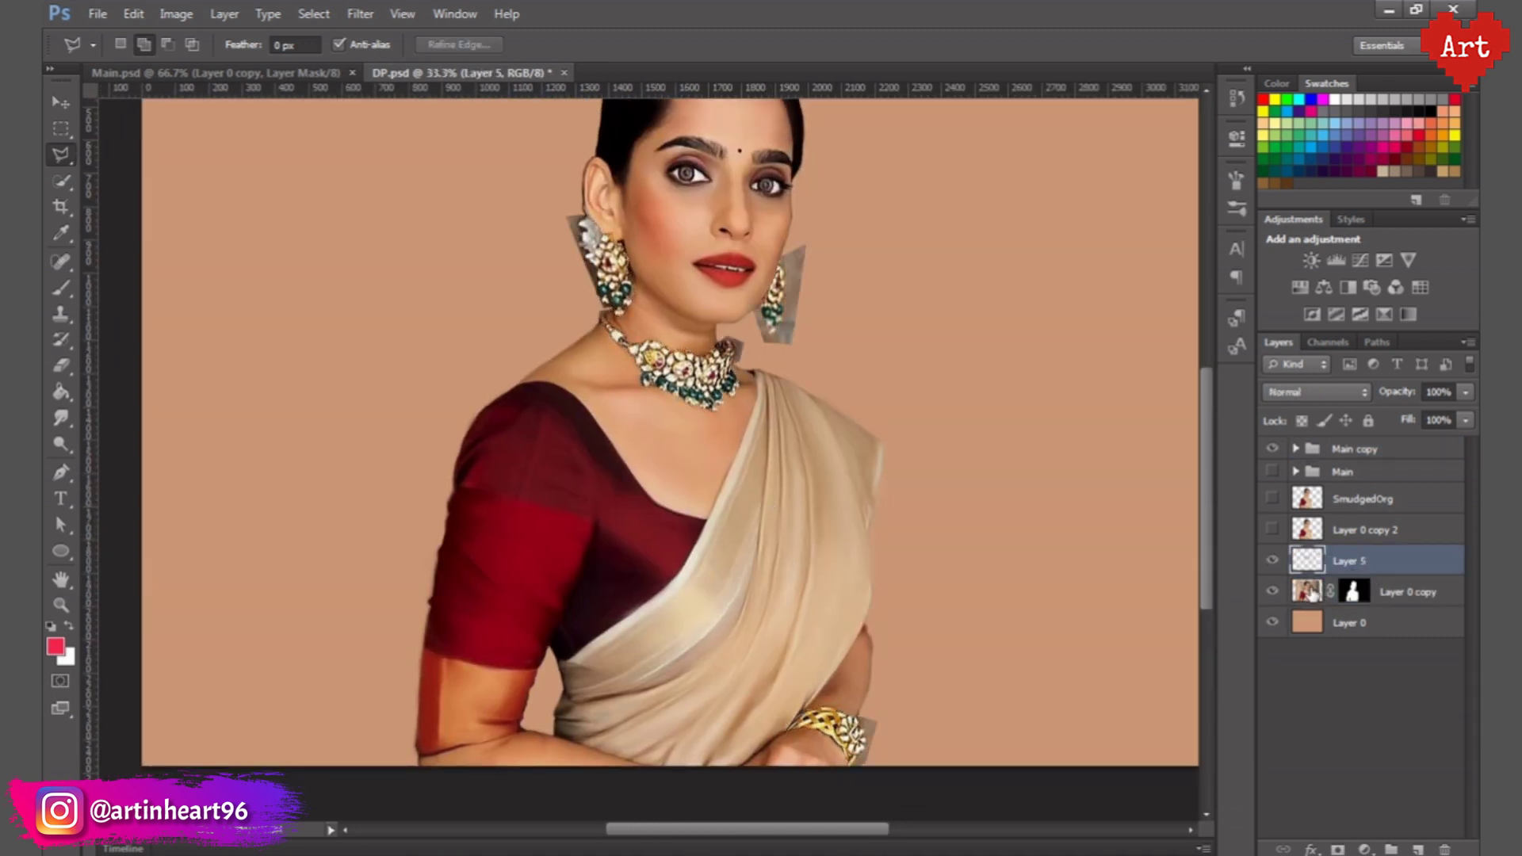
{"action": "left_click_drag", "start_coordinate": [1355, 595], "coordinate": [1363, 446]}
- Apply Oil Paint: Stylization 2.38, Cleanliness 2.45, Scale 0.89, Bristle Detail 4.45, Shine 0
{"action": "scroll", "coordinate": [737, 455], "scroll_direction": "up", "scroll_amount": 2}
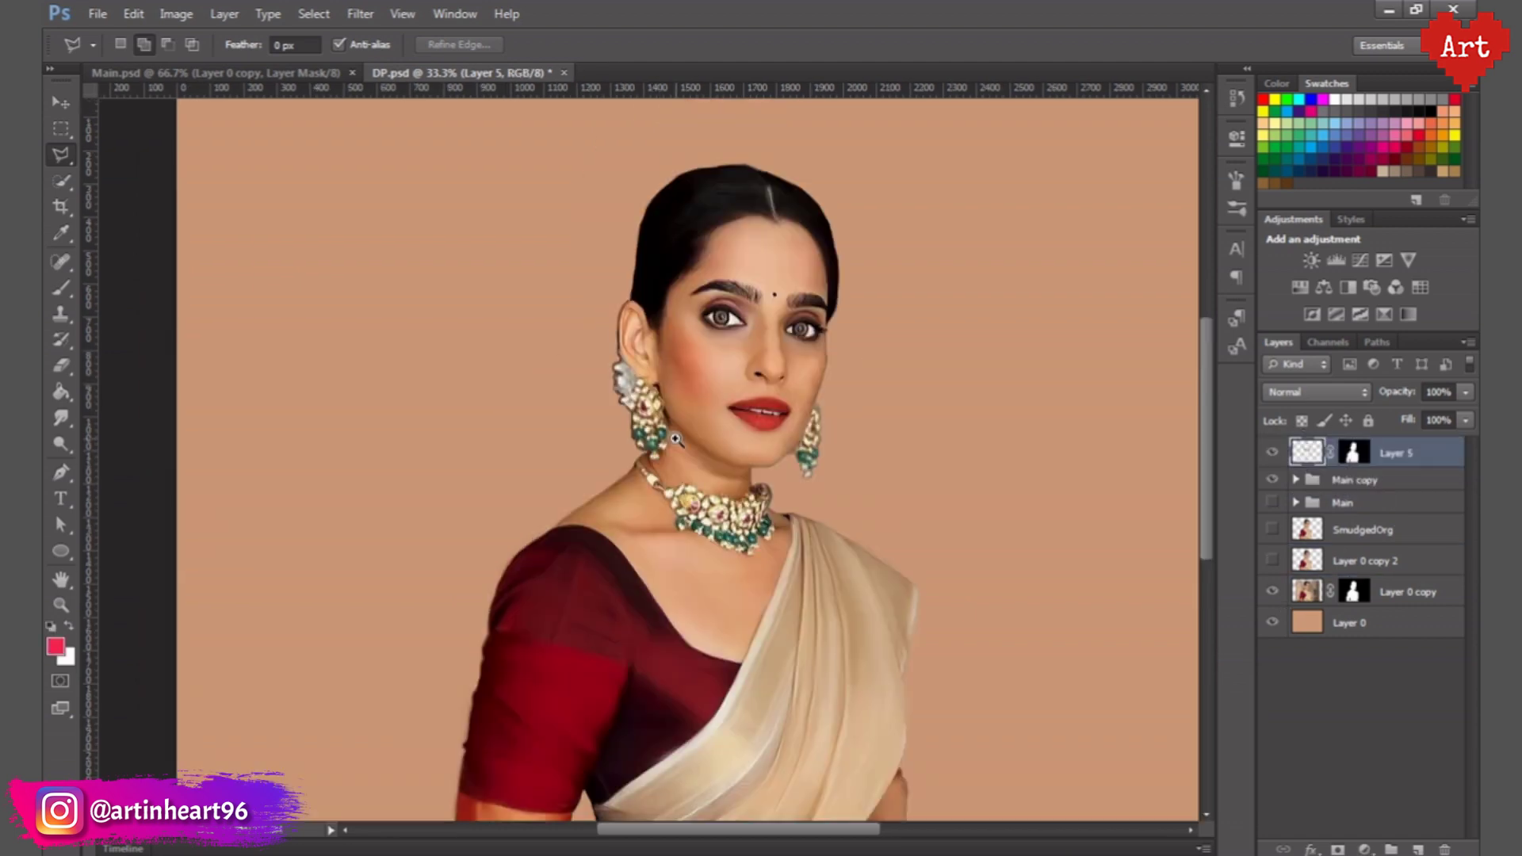
{"action": "scroll", "coordinate": [738, 455], "scroll_direction": "down", "scroll_amount": 1}
{"action": "left_click", "coordinate": [360, 13]}
{"action": "left_click", "coordinate": [393, 164]}
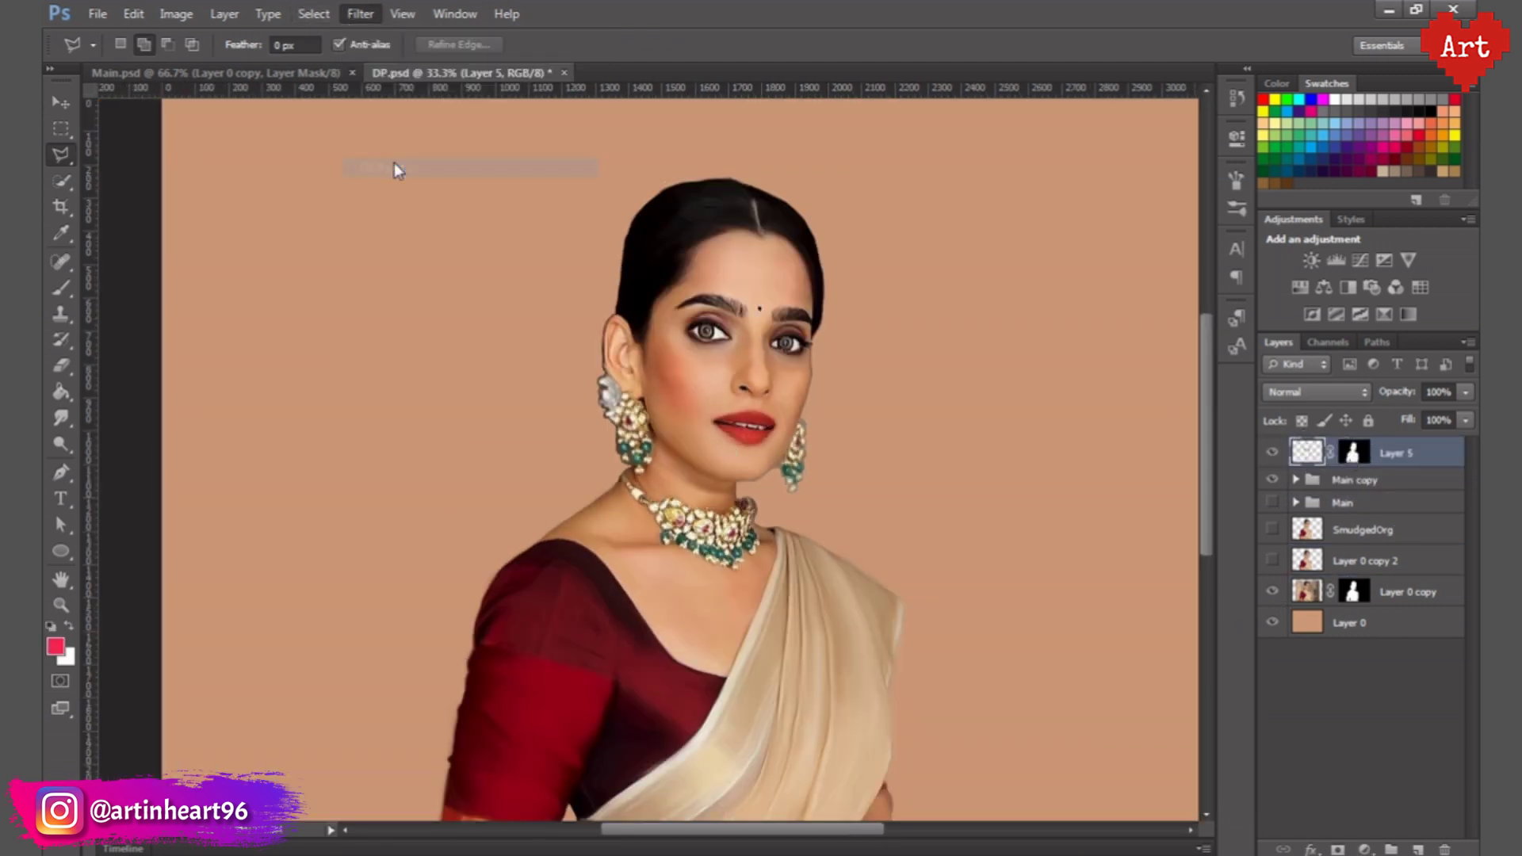
{"action": "scroll", "coordinate": [593, 370], "scroll_direction": "up", "scroll_amount": 3}
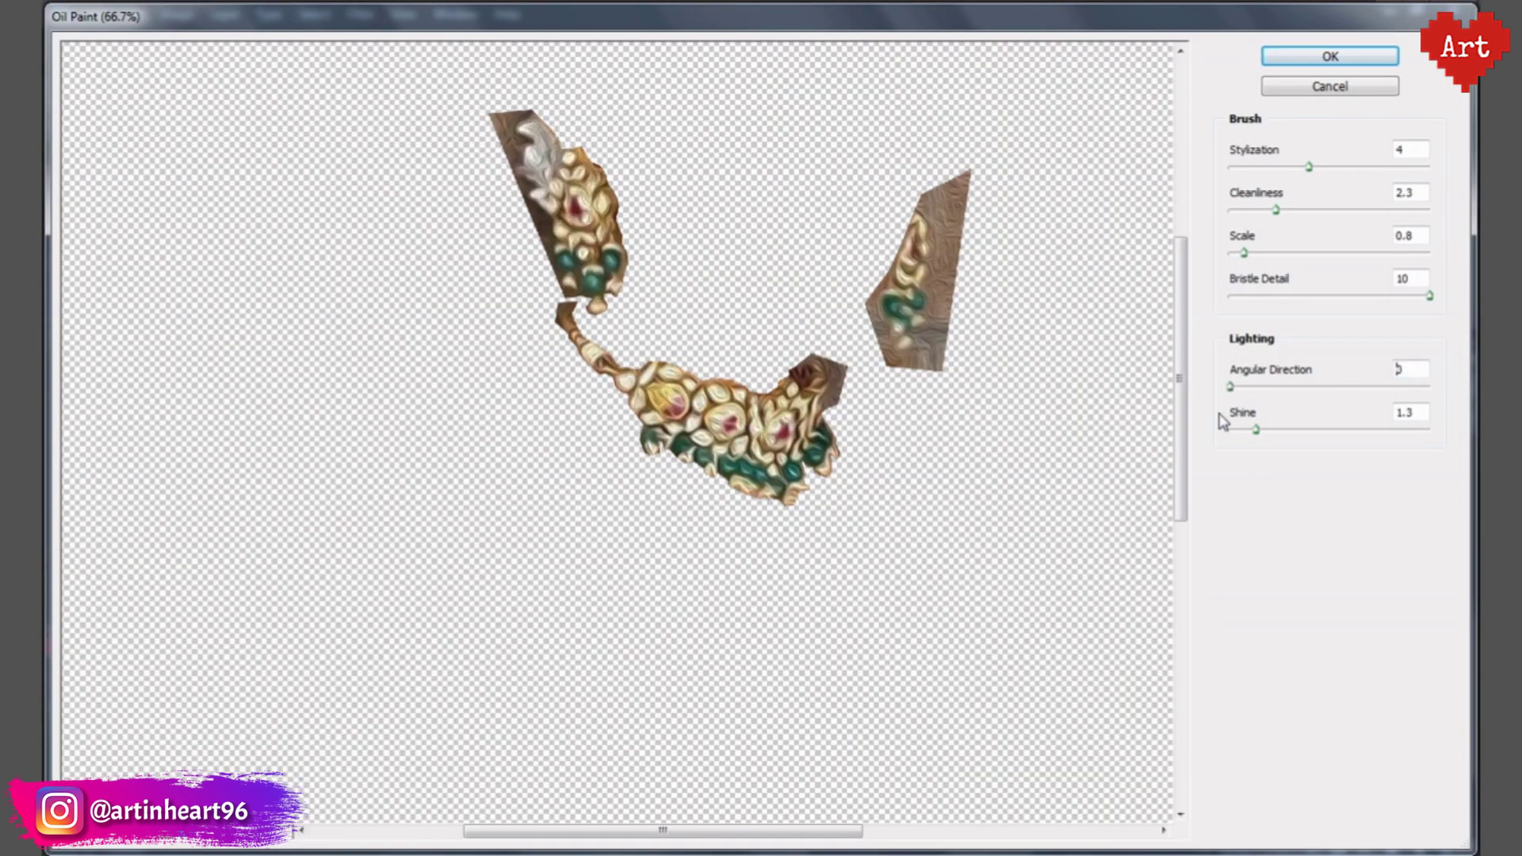
{"action": "left_click_drag", "start_coordinate": [1255, 431], "coordinate": [1227, 430]}
{"action": "left_click_drag", "start_coordinate": [1245, 253], "coordinate": [1242, 253]}
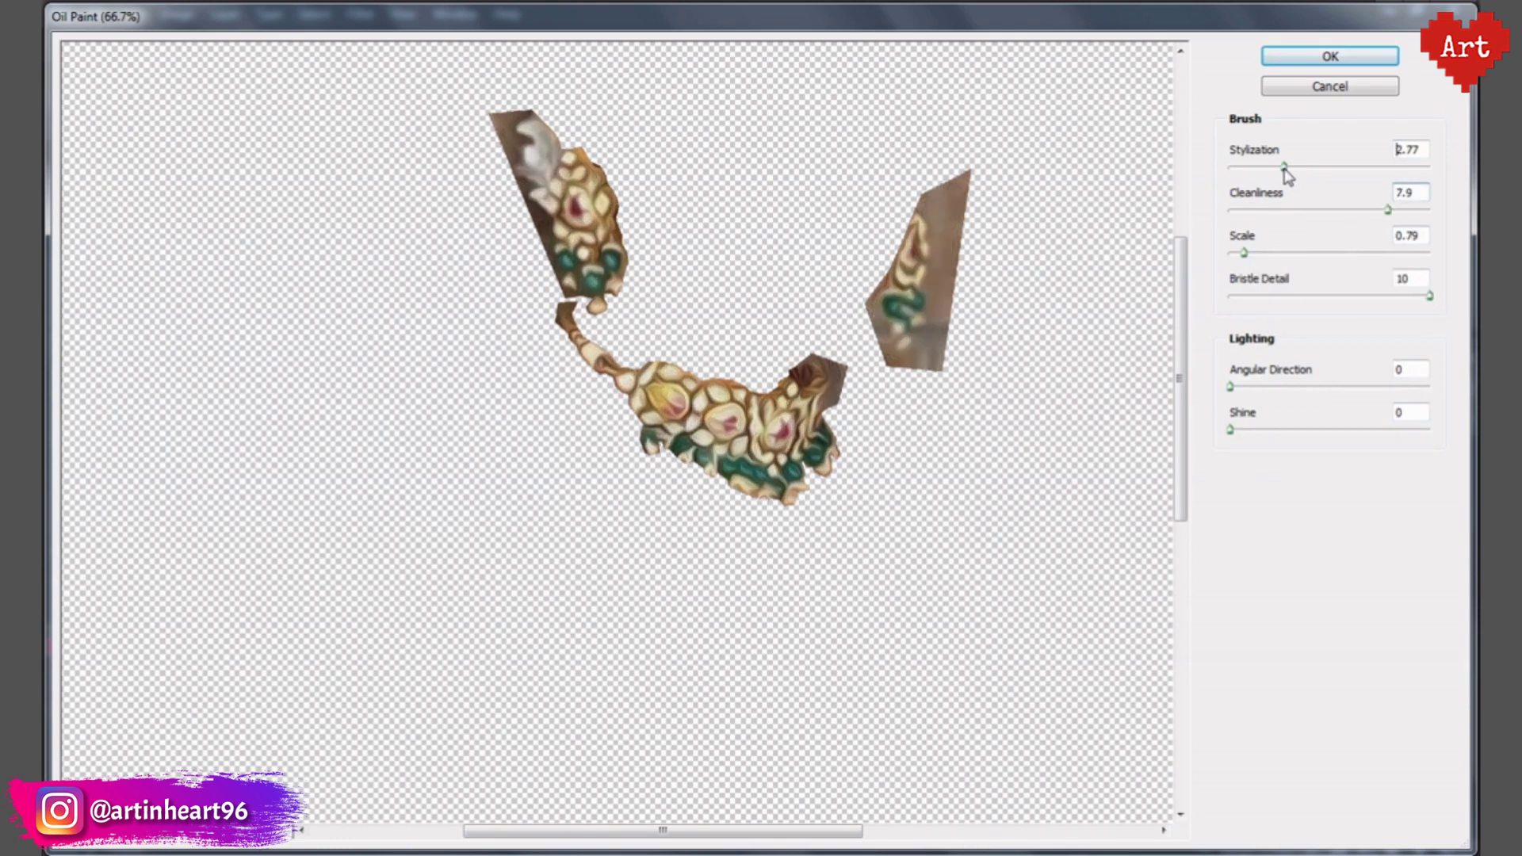
{"action": "scroll", "coordinate": [775, 425], "scroll_direction": "up", "scroll_amount": 1}
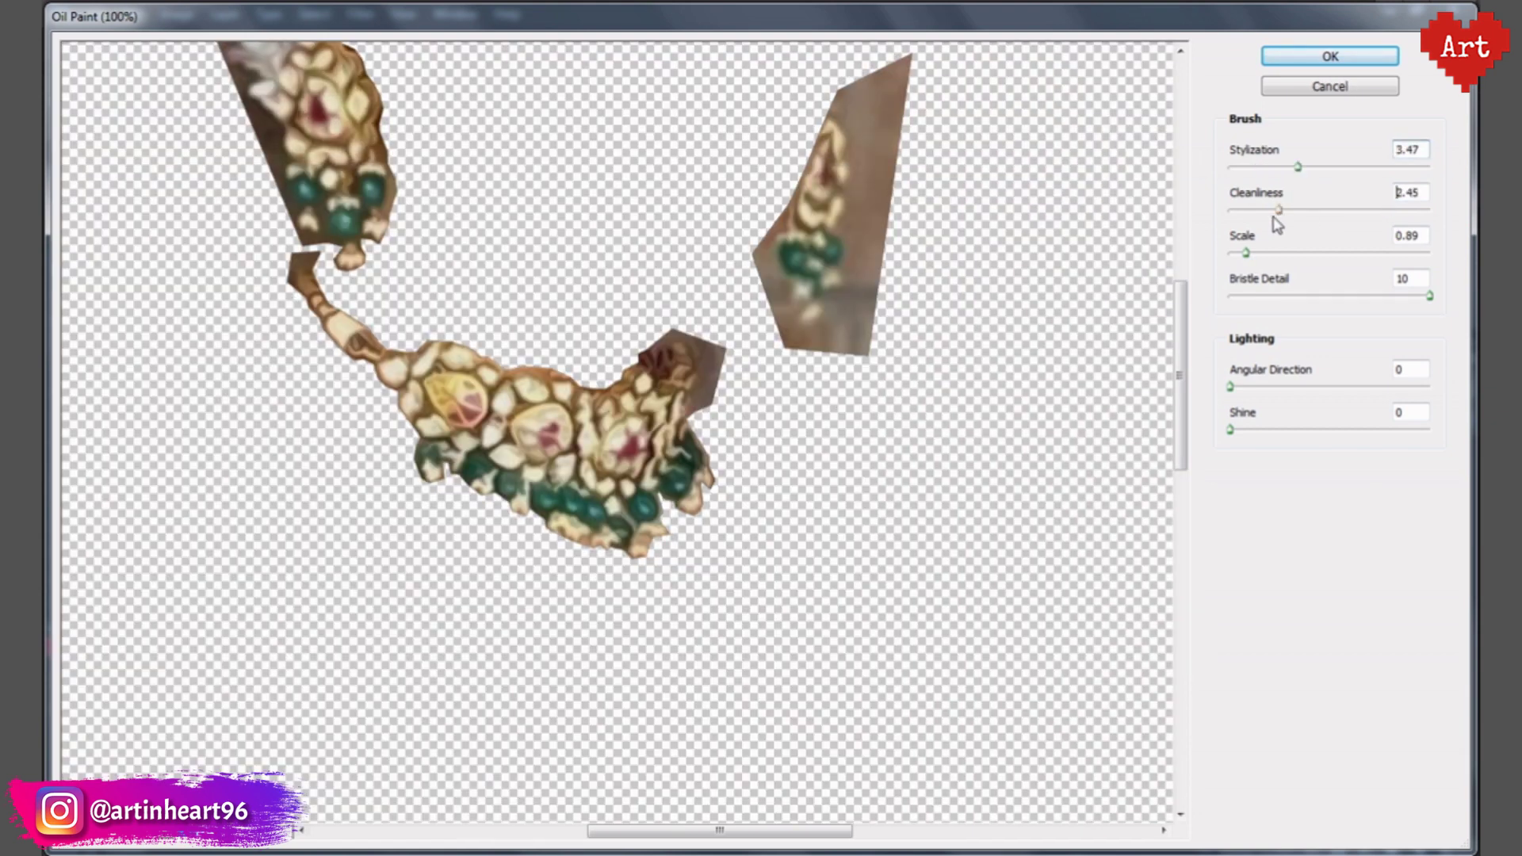
{"action": "left_click", "coordinate": [1277, 297]}
{"action": "left_click_drag", "start_coordinate": [1259, 167], "coordinate": [1277, 166]}
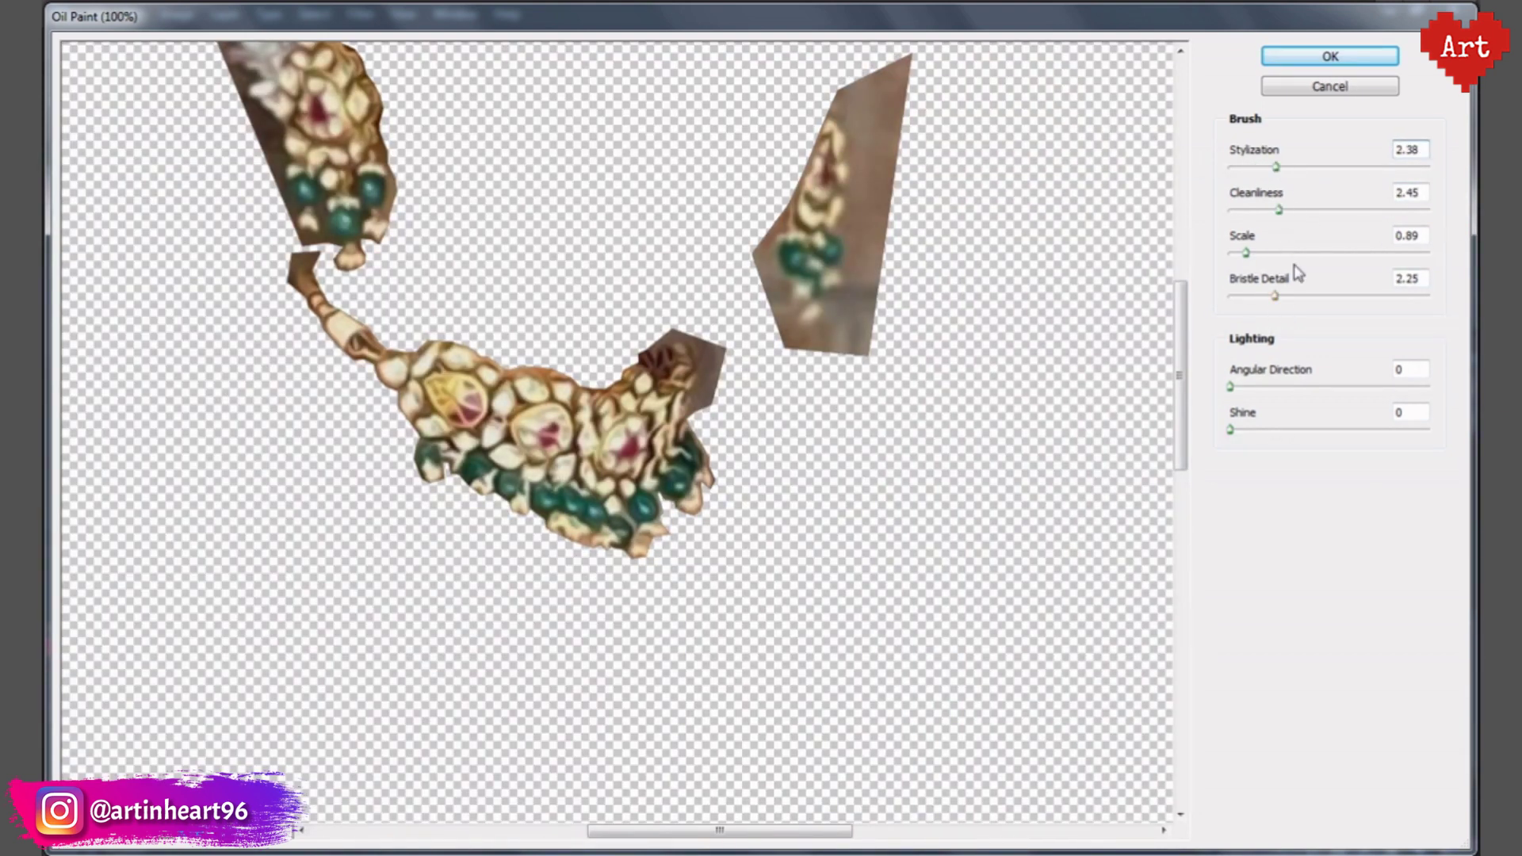
{"action": "scroll", "coordinate": [731, 642], "scroll_direction": "down", "scroll_amount": 1}
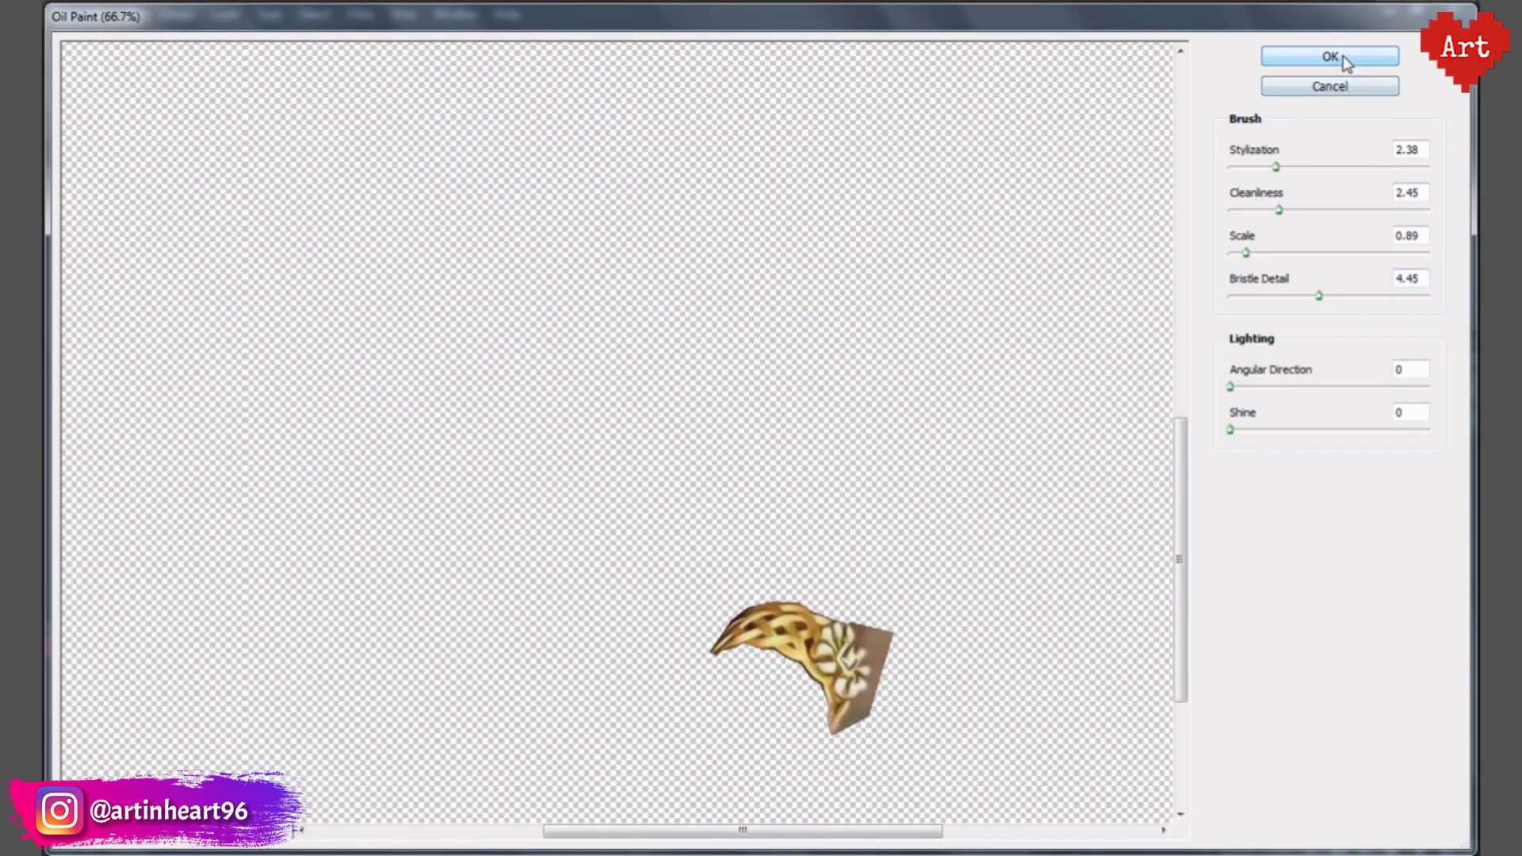
{"action": "left_click", "coordinate": [1346, 58]}
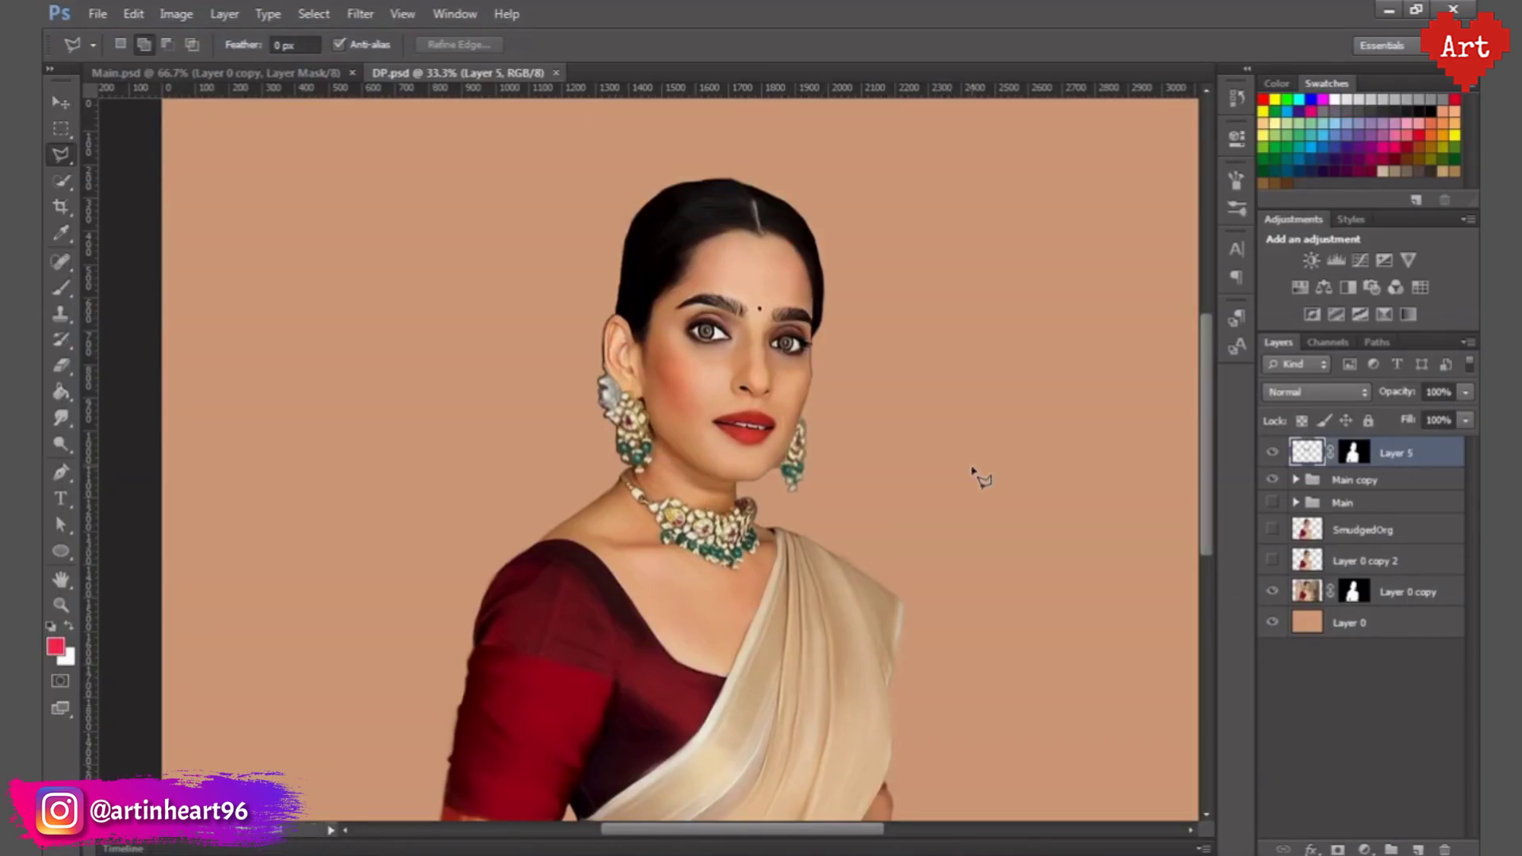
{"action": "left_click", "coordinate": [1364, 849]}
- Add Hue/Saturation (+19) and Brightness/Contrast (11, contrast 40) adjustments over the jewellery
{"action": "left_click", "coordinate": [1340, 559]}
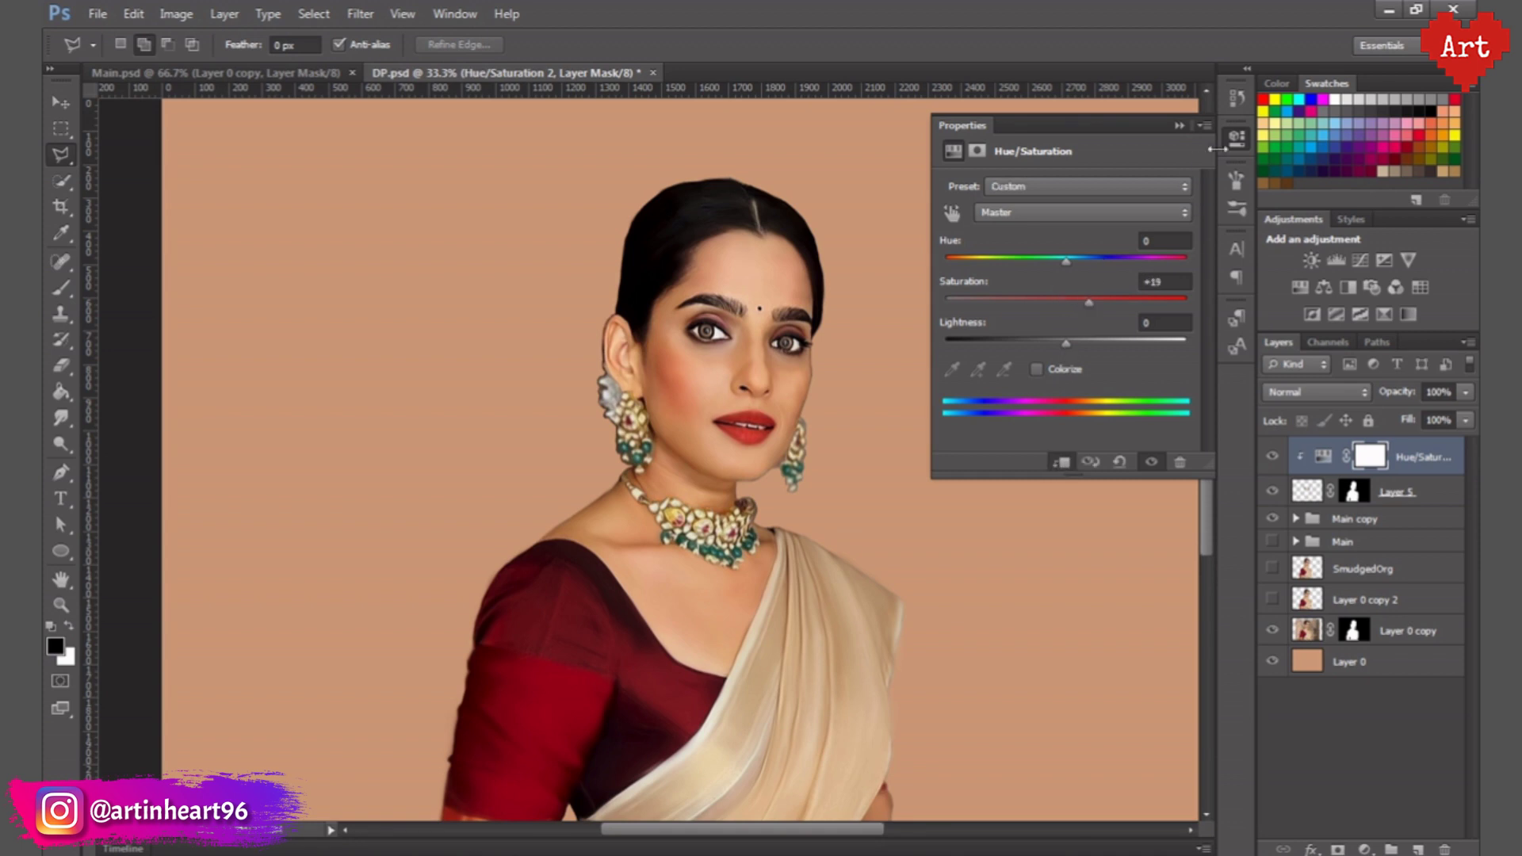
{"action": "left_click", "coordinate": [1364, 850]}
{"action": "left_click", "coordinate": [1359, 488]}
{"action": "mouse_move", "coordinate": [1066, 236]}
{"action": "left_mouse_down"}
{"action": "mouse_move", "coordinate": [1086, 235]}
{"action": "mouse_move", "coordinate": [1072, 236]}
{"action": "left_mouse_up"}
{"action": "left_click", "coordinate": [1237, 137]}
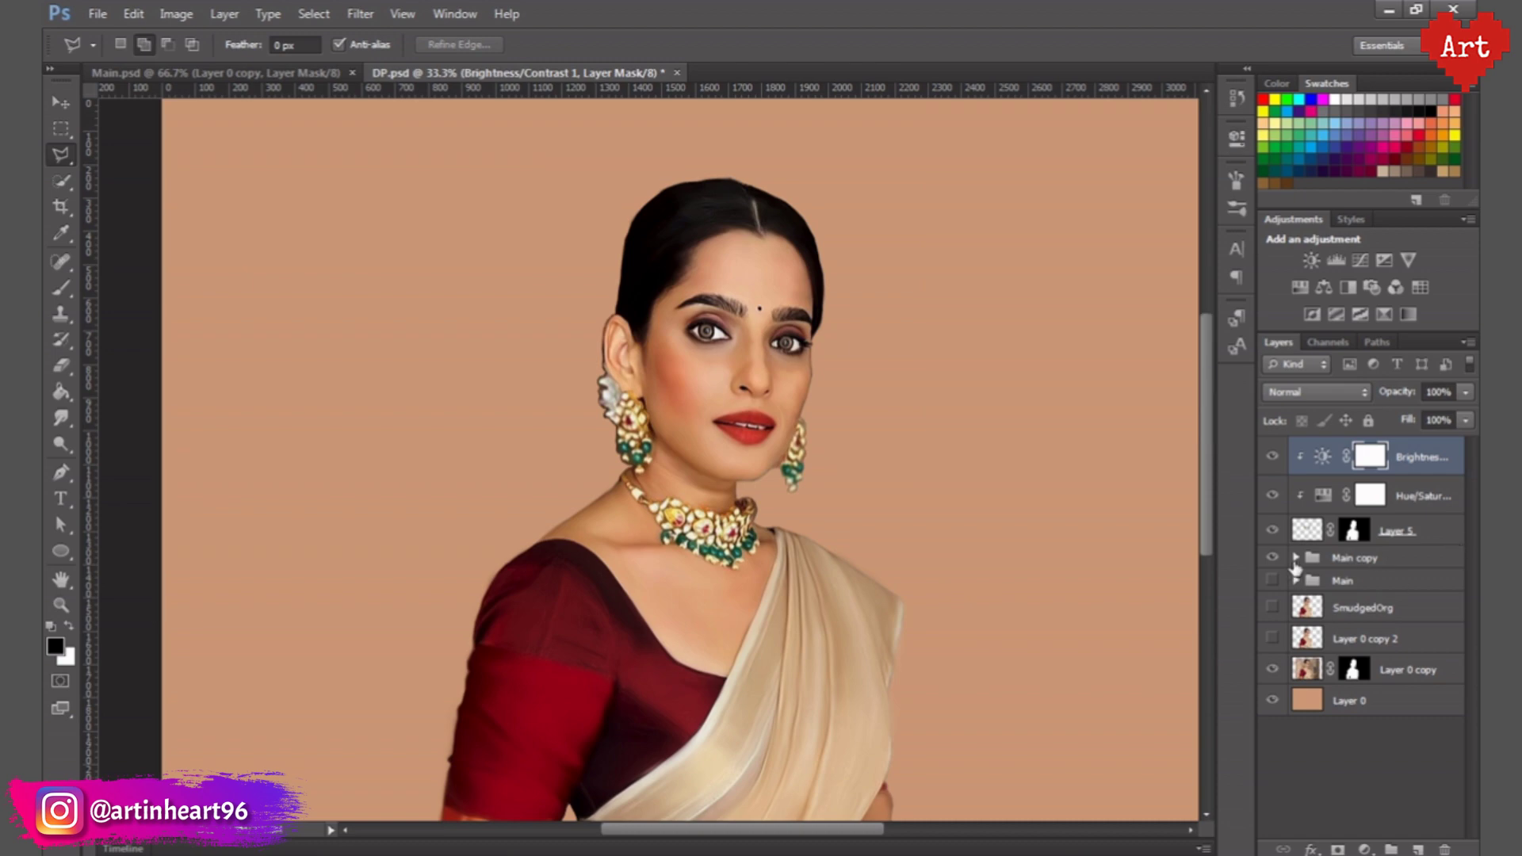
- Check the jewellery layer's mask, then target Layer 5's pixels
{"action": "scroll", "coordinate": [687, 439], "scroll_direction": "up", "scroll_amount": 5}
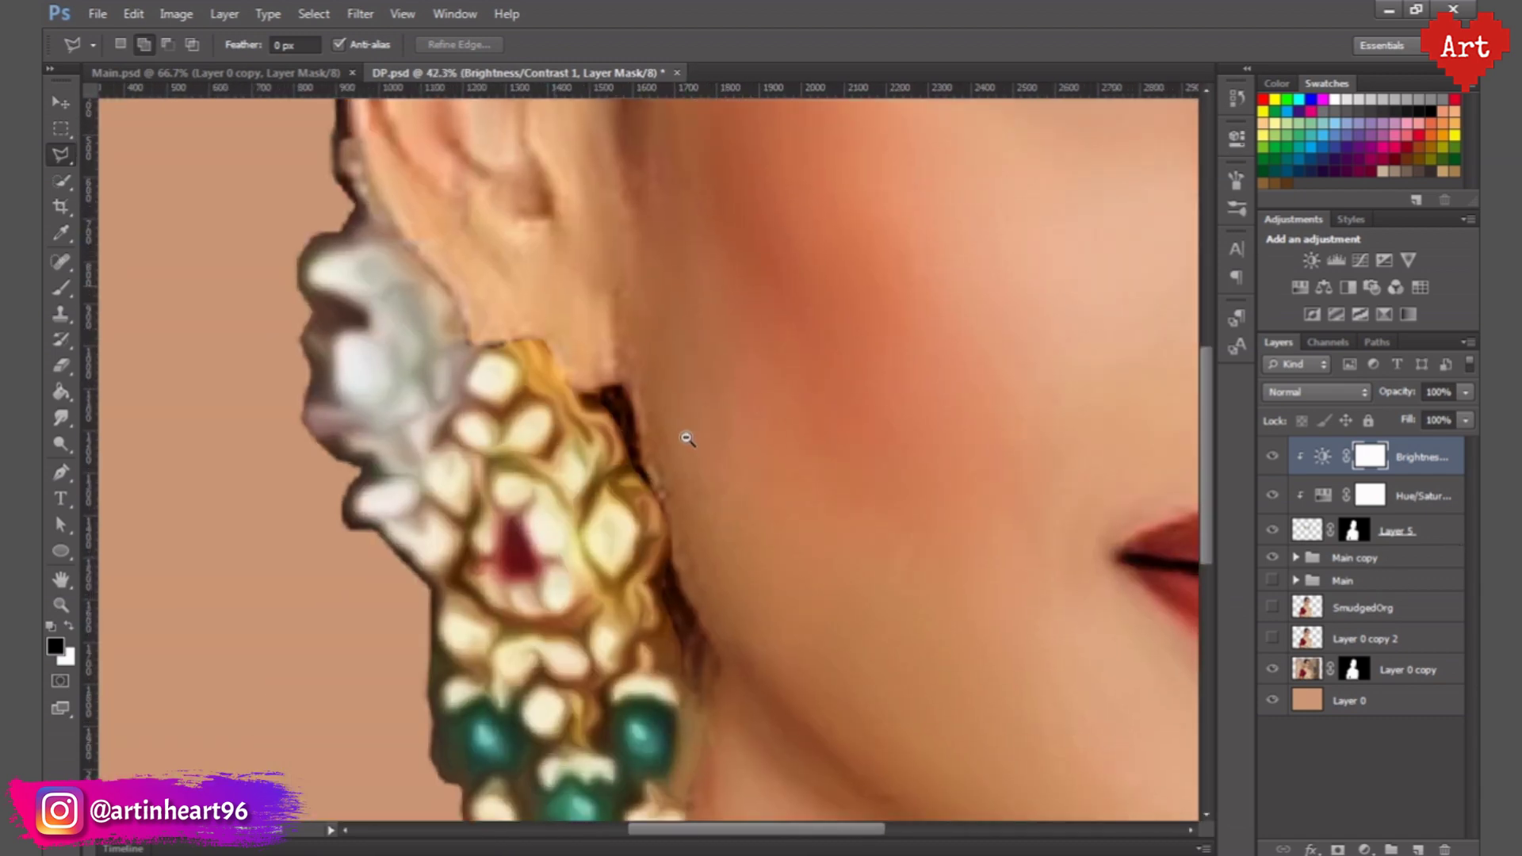
{"action": "scroll", "coordinate": [687, 439], "scroll_direction": "down", "scroll_amount": 5}
{"action": "double_click", "coordinate": [1354, 531]}
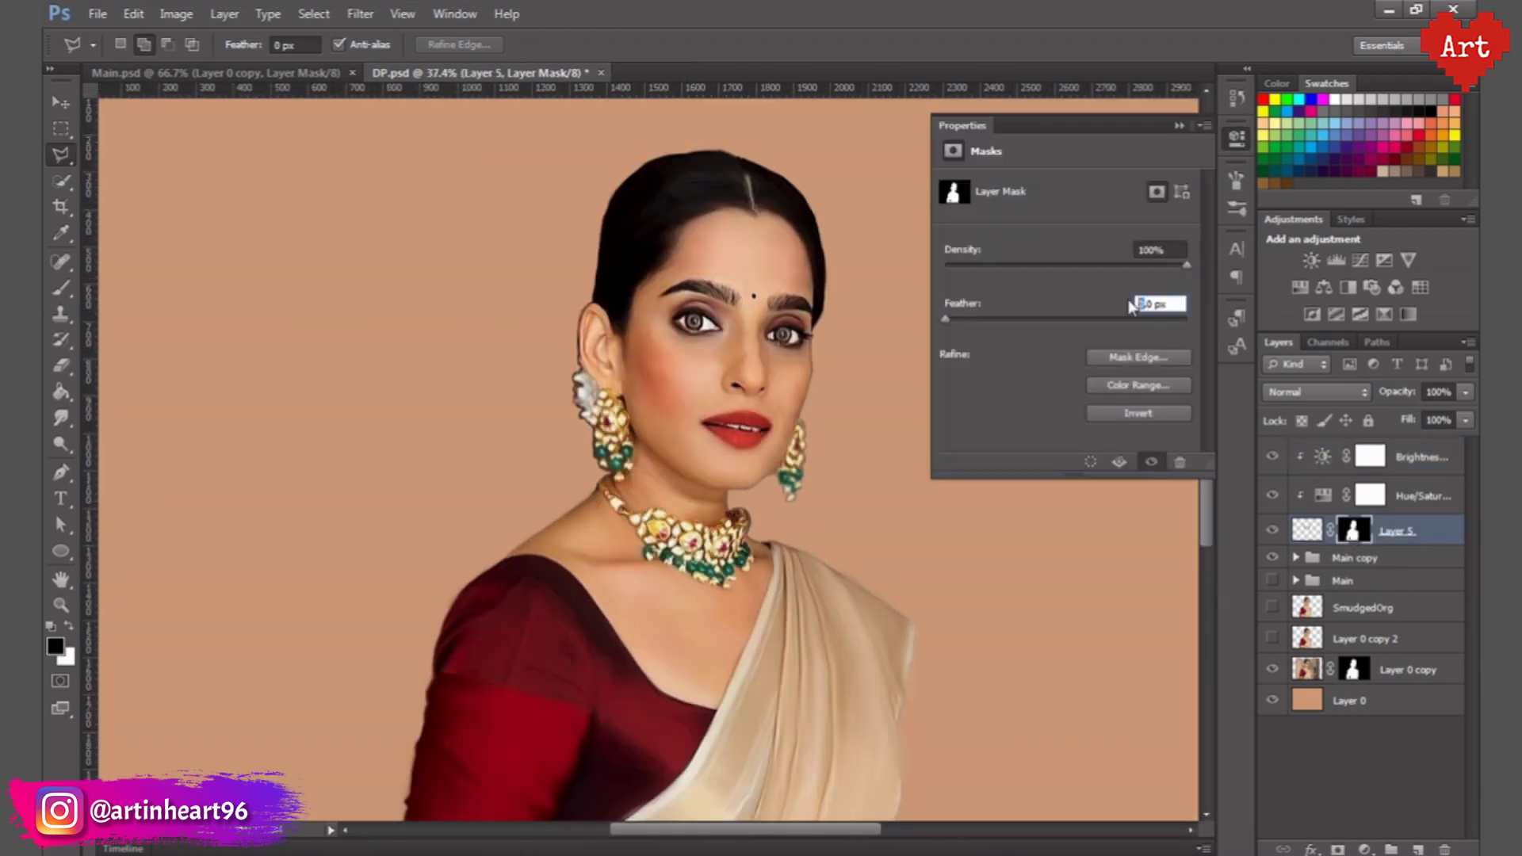
{"action": "left_click", "coordinate": [1237, 141]}
{"action": "scroll", "coordinate": [734, 459], "scroll_direction": "down", "scroll_amount": 1}
{"action": "scroll", "coordinate": [734, 459], "scroll_direction": "up", "scroll_amount": 1}
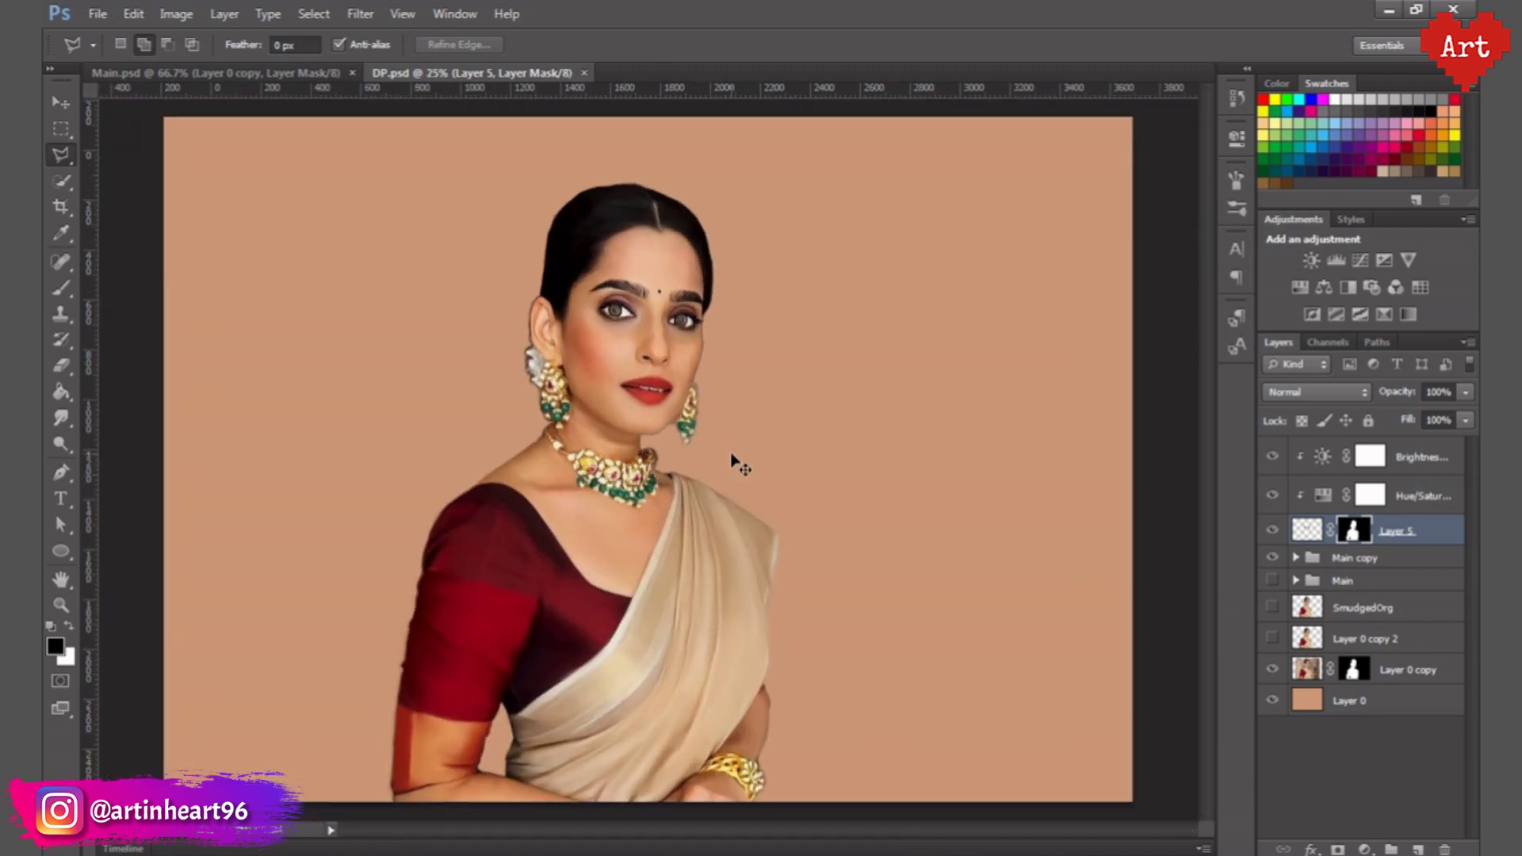
{"action": "scroll", "coordinate": [728, 574], "scroll_direction": "up", "scroll_amount": 3}
{"action": "left_click", "coordinate": [1306, 530]}
- Sharpen the jewellery with Unsharp Mask
{"action": "left_click", "coordinate": [360, 14]}
{"action": "left_click", "coordinate": [658, 382]}
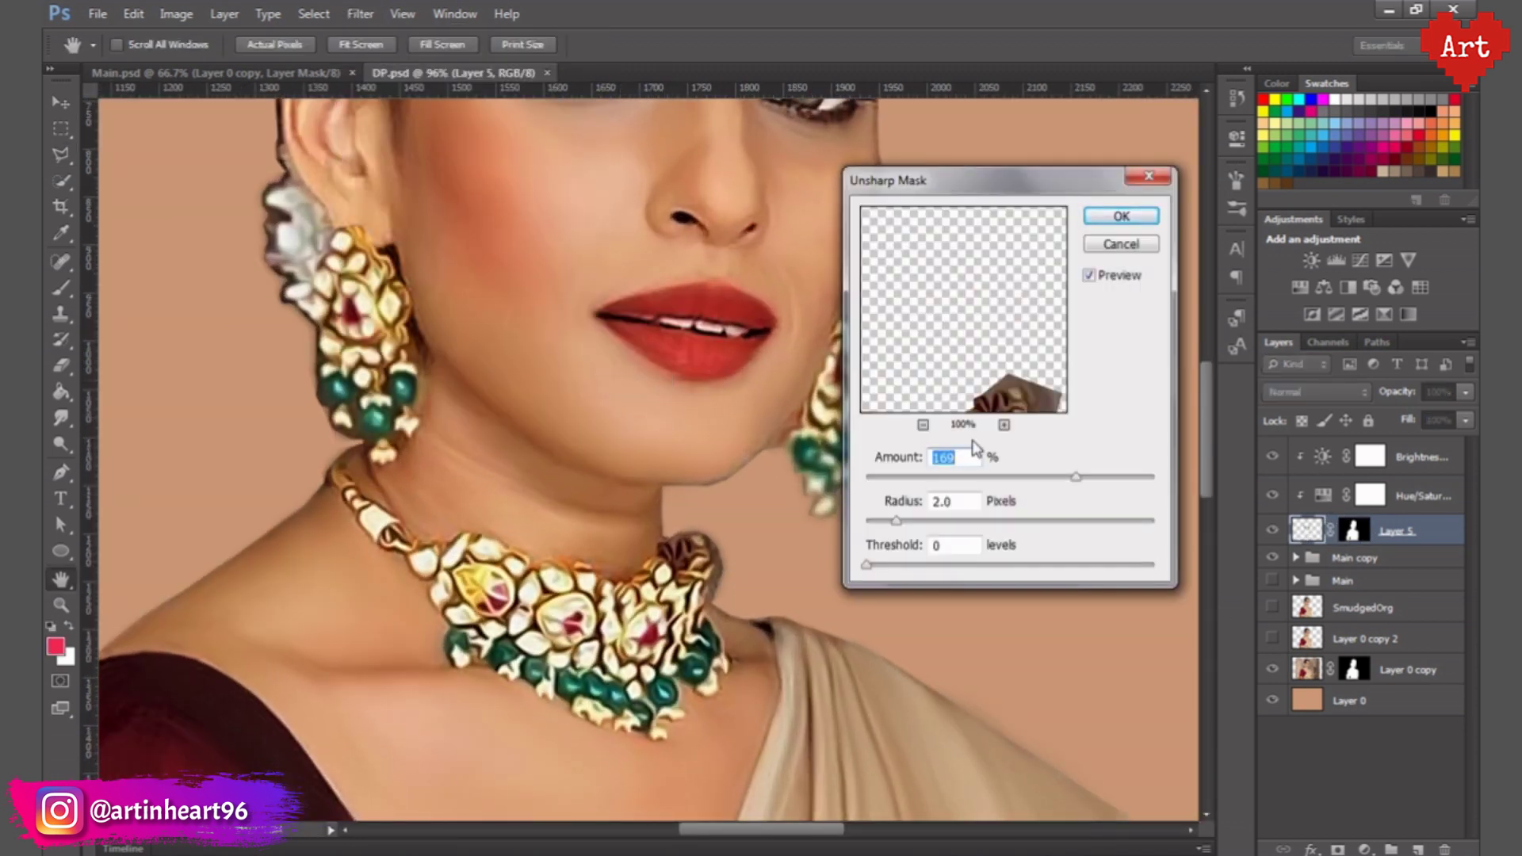
{"action": "key", "text": "Return"}
{"action": "key", "text": "ctrl+minus"}
{"action": "key", "text": "ctrl+minus"}
{"action": "key", "text": "ctrl+minus"}
{"action": "key", "text": "l"}
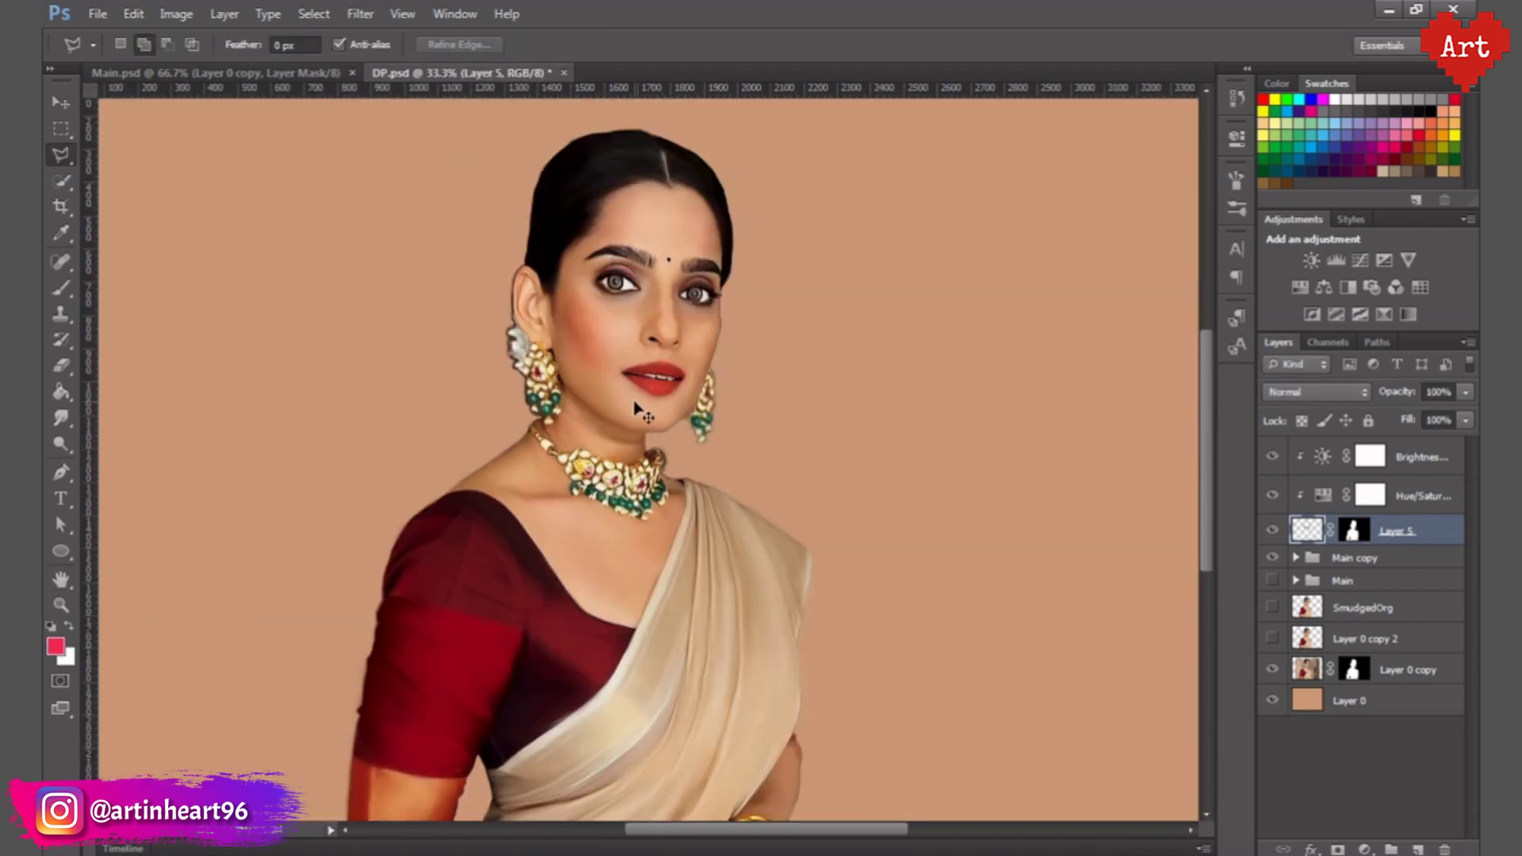
{"action": "scroll", "coordinate": [634, 408], "scroll_direction": "down", "scroll_amount": 1}
- Add new Layer 6 and set up a soft brush at 20% opacity in red
{"action": "left_click", "coordinate": [1421, 712]}
{"action": "key", "text": "ctrl+shift+alt+n"}
{"action": "key", "text": "b"}
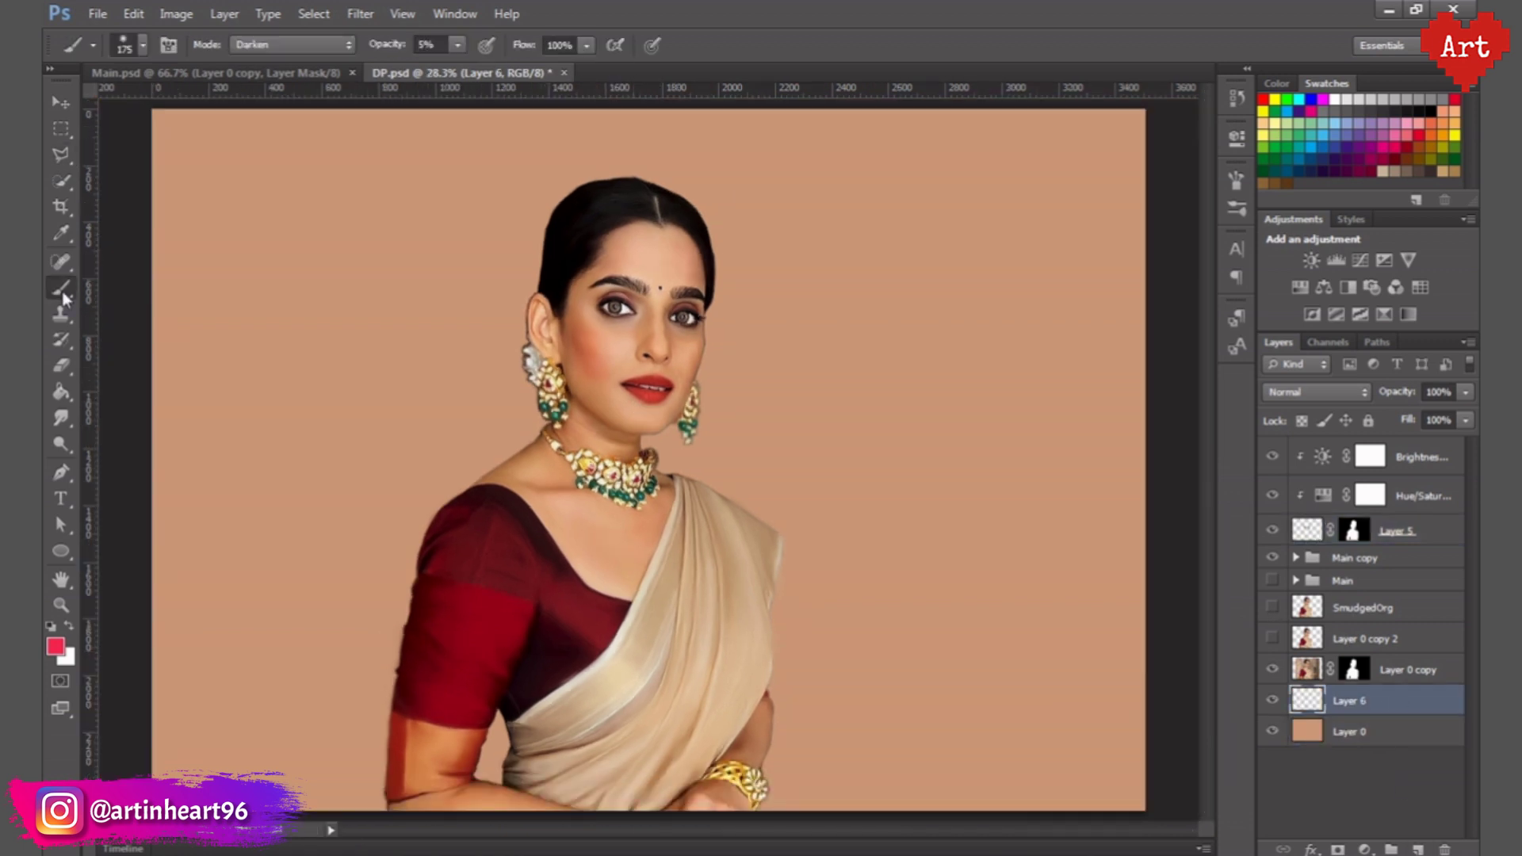
{"action": "left_click", "coordinate": [143, 44]}
{"action": "left_click", "coordinate": [394, 47]}
{"action": "type", "text": "20"}
{"action": "left_click", "coordinate": [55, 647]}
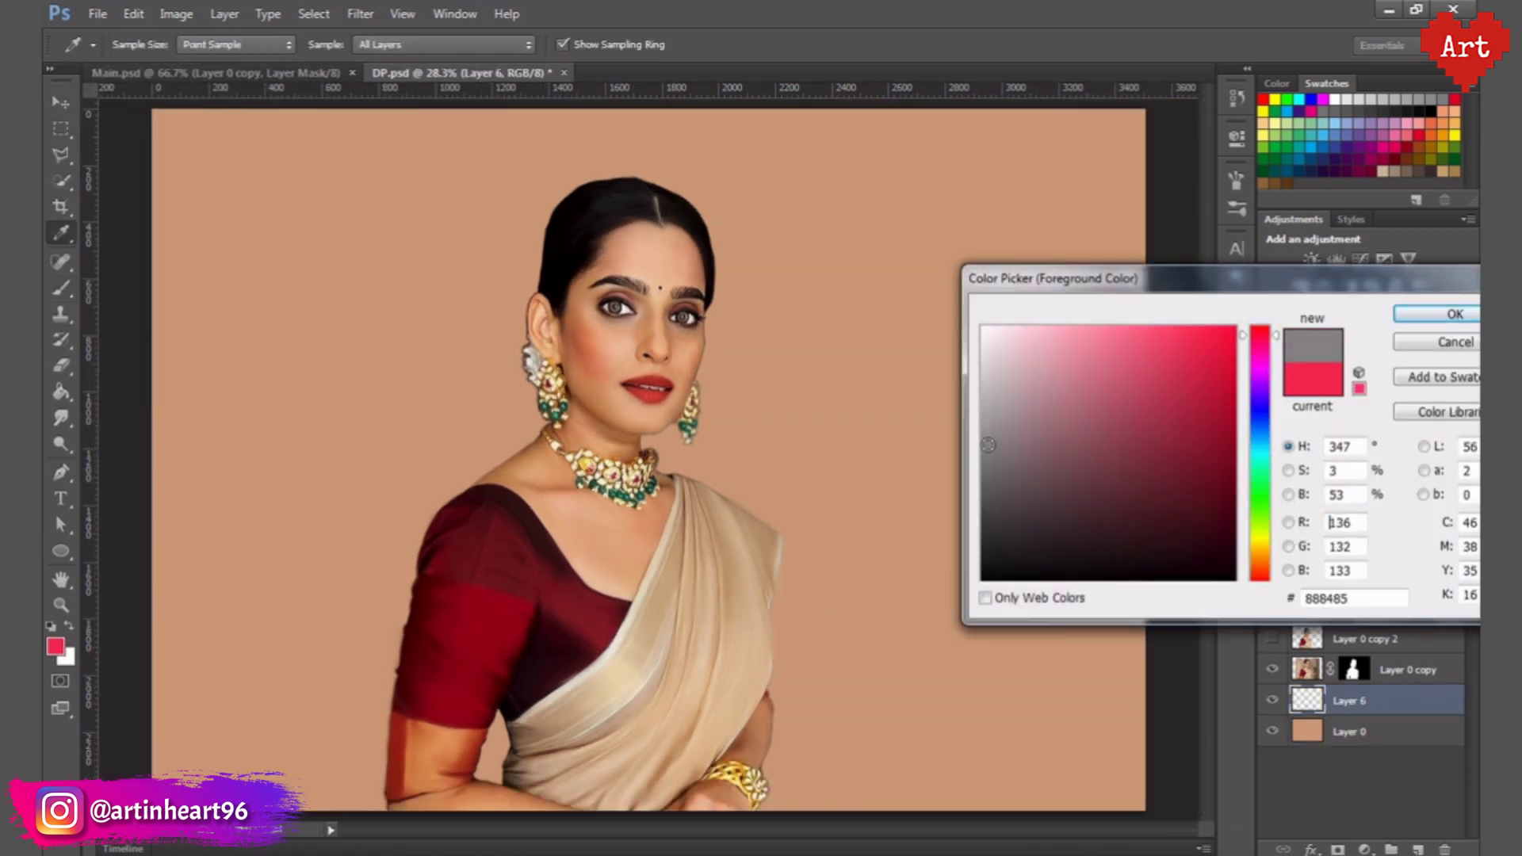
{"action": "left_click", "coordinate": [1230, 374]}
{"action": "left_click", "coordinate": [1454, 316]}
- Paint soft red, tan and grey-green clouds on both sides of the woman
{"action": "left_click_drag", "start_coordinate": [754, 238], "coordinate": [793, 555]}
{"action": "mouse_move", "coordinate": [571, 182]}
{"action": "left_mouse_down"}
{"action": "mouse_move", "coordinate": [528, 361]}
{"action": "mouse_move", "coordinate": [475, 238]}
{"action": "left_mouse_up"}
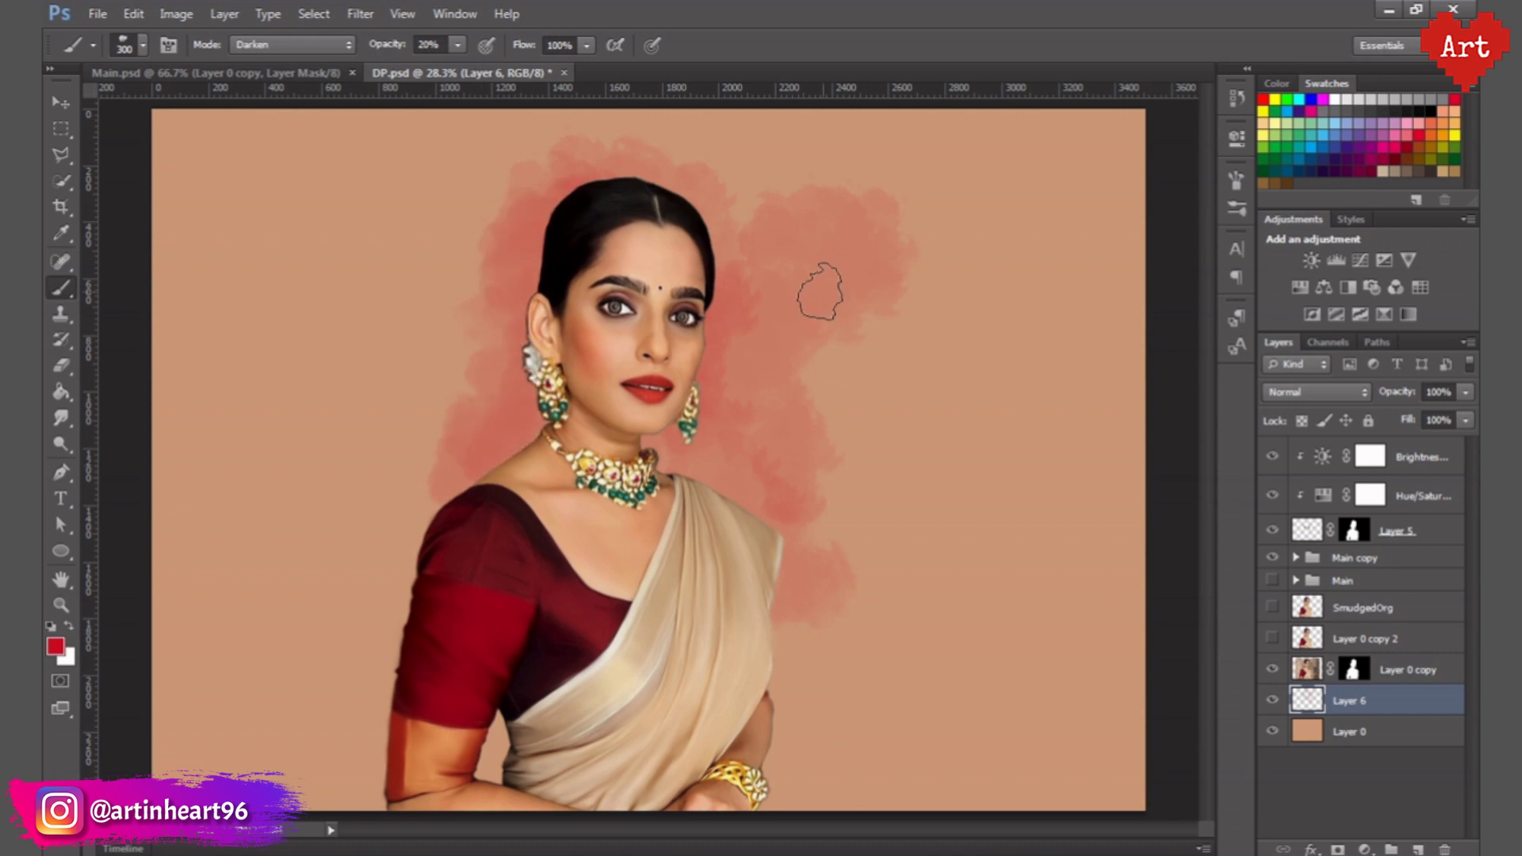
{"action": "left_click_drag", "start_coordinate": [816, 289], "coordinate": [785, 507]}
{"action": "left_click_drag", "start_coordinate": [872, 492], "coordinate": [829, 304]}
{"action": "left_click_drag", "start_coordinate": [763, 210], "coordinate": [912, 356]}
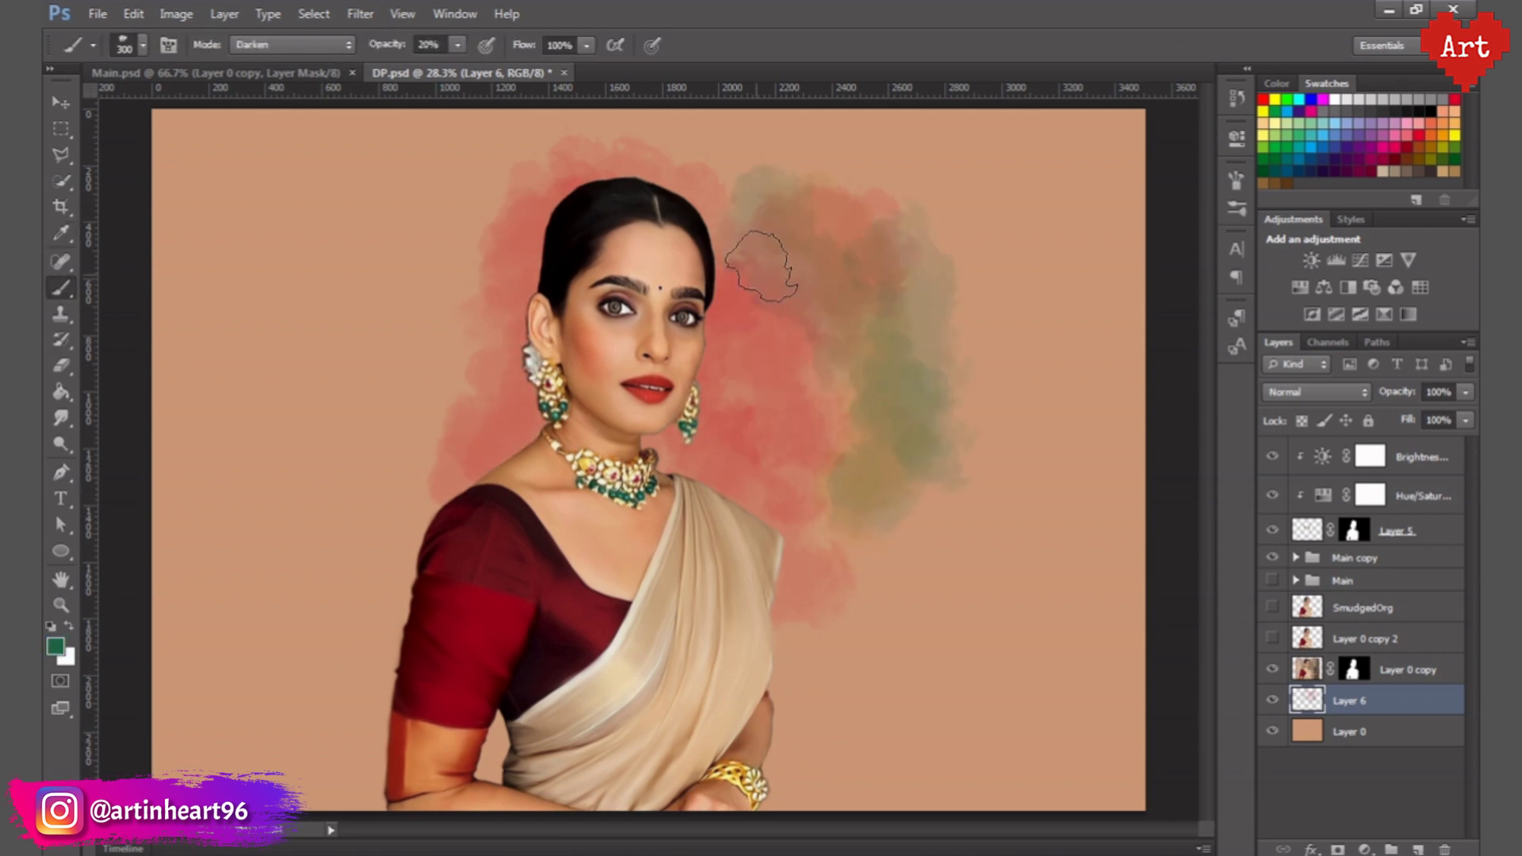
{"action": "left_click_drag", "start_coordinate": [936, 199], "coordinate": [872, 444]}
{"action": "mouse_move", "coordinate": [516, 238]}
{"action": "left_mouse_down"}
{"action": "mouse_move", "coordinate": [412, 515]}
{"action": "mouse_move", "coordinate": [524, 214]}
{"action": "left_mouse_up"}
- Add dark maroon clouds on the left and red strokes right of the face
{"action": "key", "text": "i"}
{"action": "key", "text": "b"}
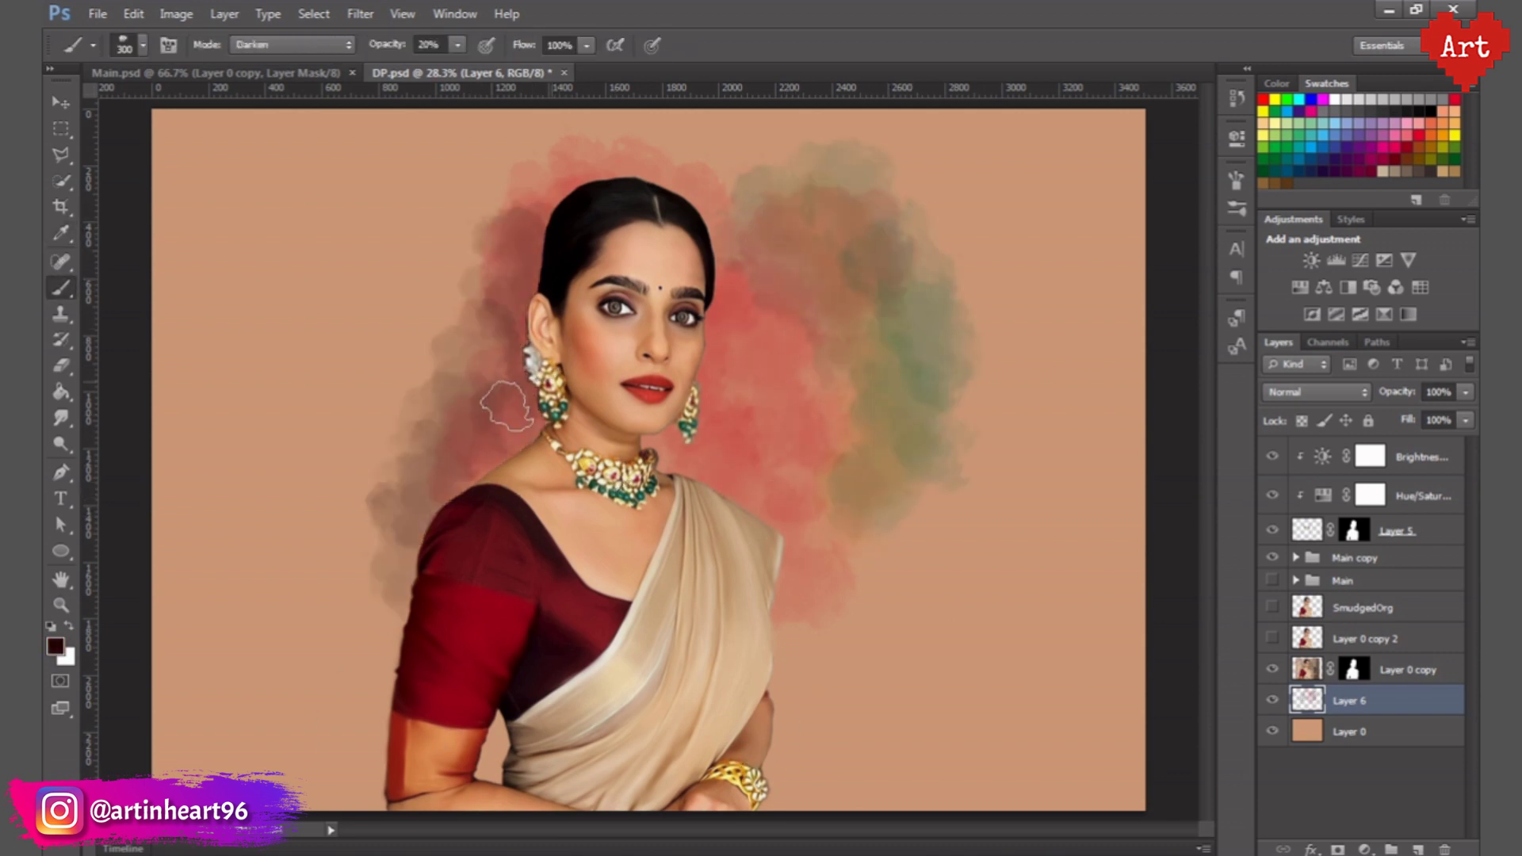
{"action": "left_click_drag", "start_coordinate": [579, 134], "coordinate": [444, 507]}
{"action": "left_click", "coordinate": [373, 255], "text": "alt"}
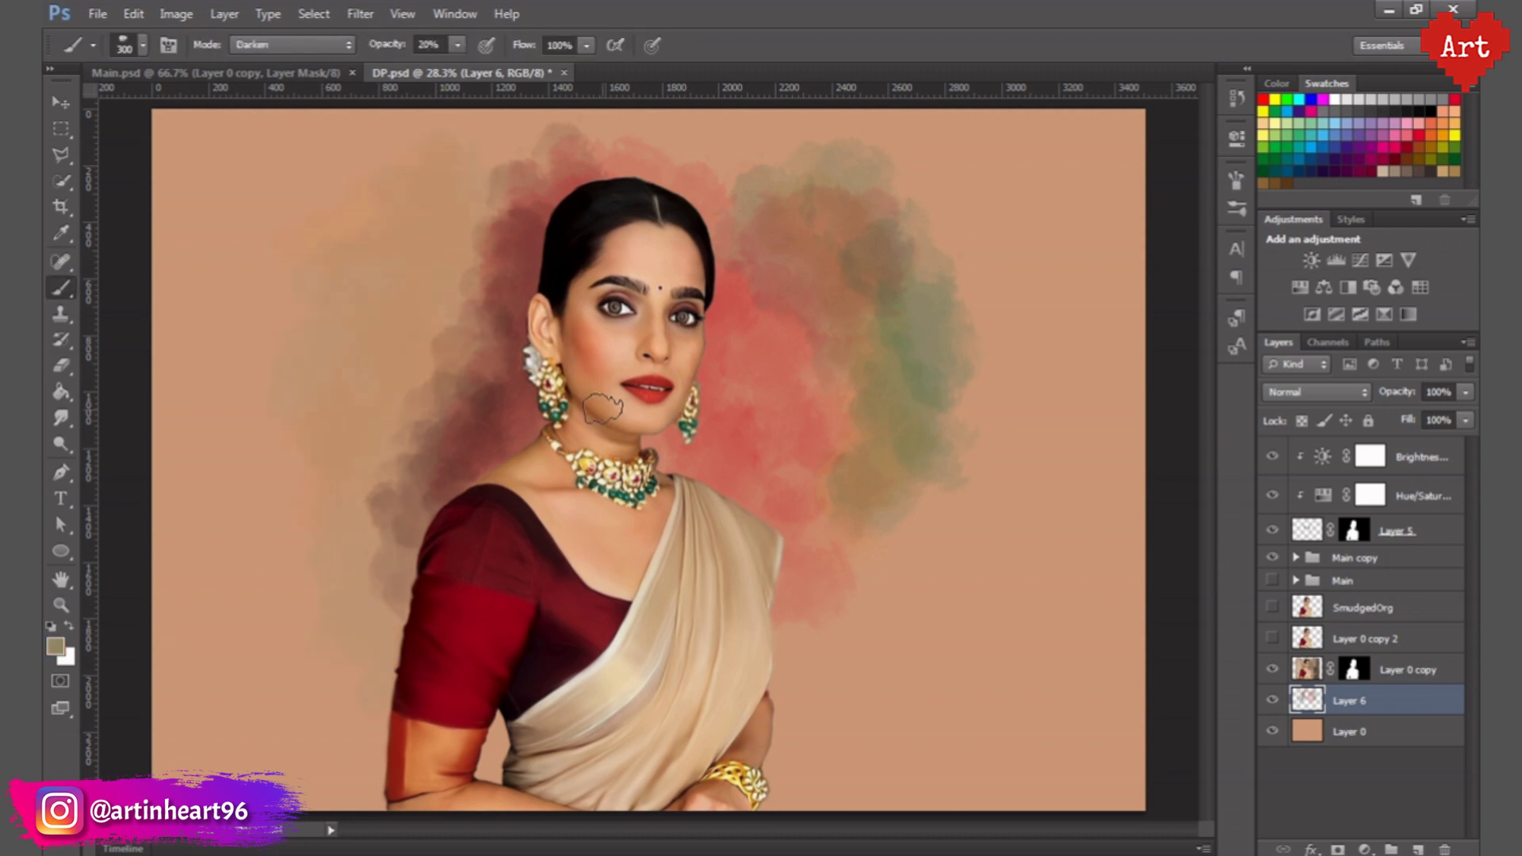
{"action": "left_click", "coordinate": [781, 341], "text": "alt"}
{"action": "left_click_drag", "start_coordinate": [785, 230], "coordinate": [785, 468]}
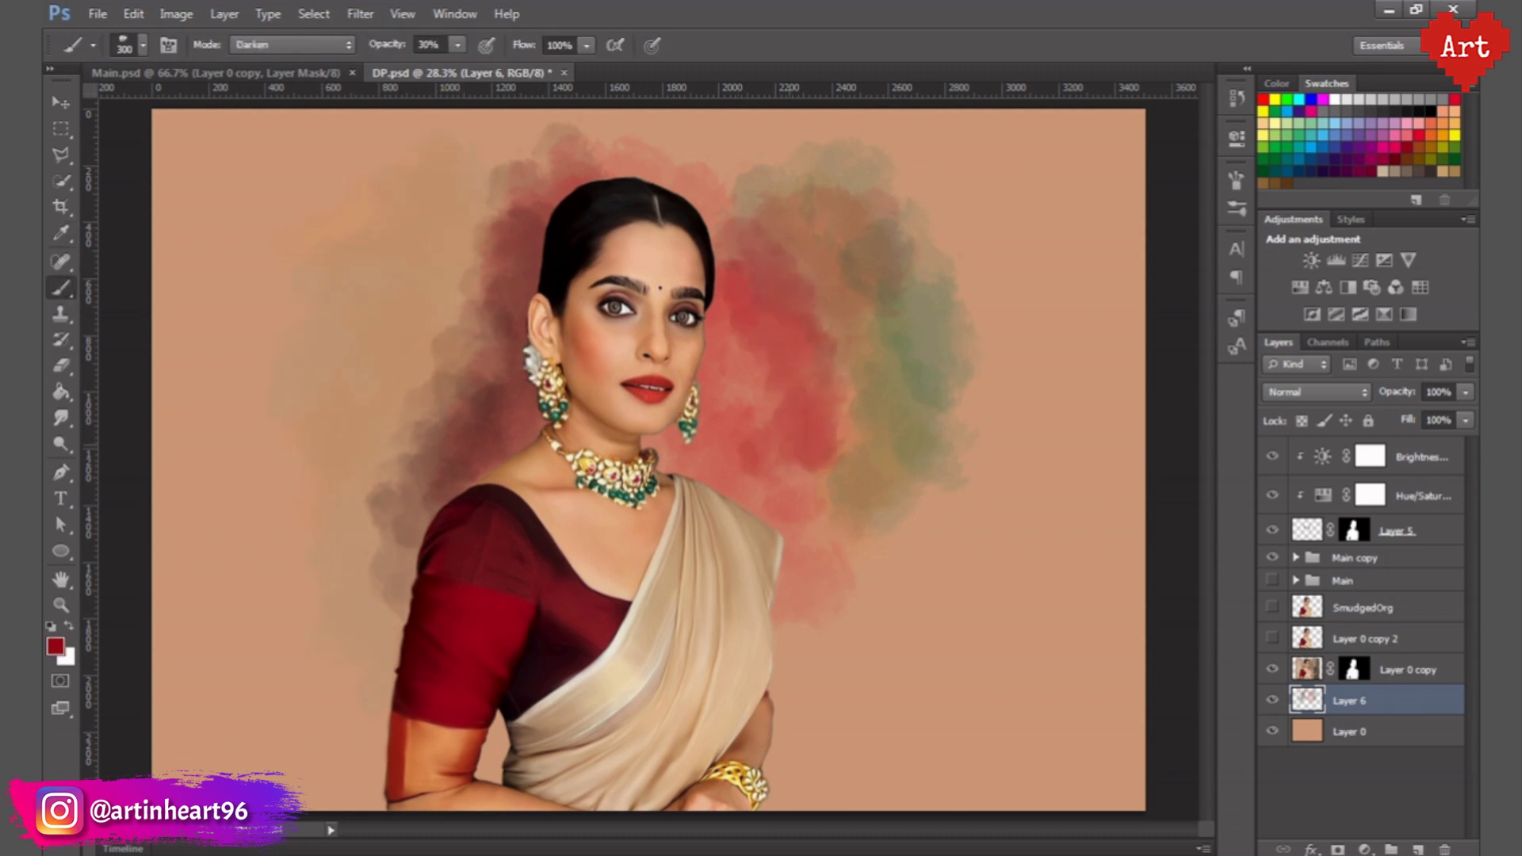
{"action": "left_click", "coordinate": [381, 46]}
{"action": "mouse_move", "coordinate": [476, 191]}
{"action": "left_mouse_down"}
{"action": "mouse_move", "coordinate": [317, 476]}
{"action": "mouse_move", "coordinate": [333, 341]}
{"action": "left_mouse_up"}
- With an 800 px brush, darken the left and upper-left clouds with maroon
{"action": "key", "text": "bracketright"}
{"action": "key", "text": "bracketright"}
{"action": "key", "text": "bracketright"}
{"action": "left_click", "coordinate": [599, 668], "text": "alt"}
{"action": "key", "text": "bracketleft"}
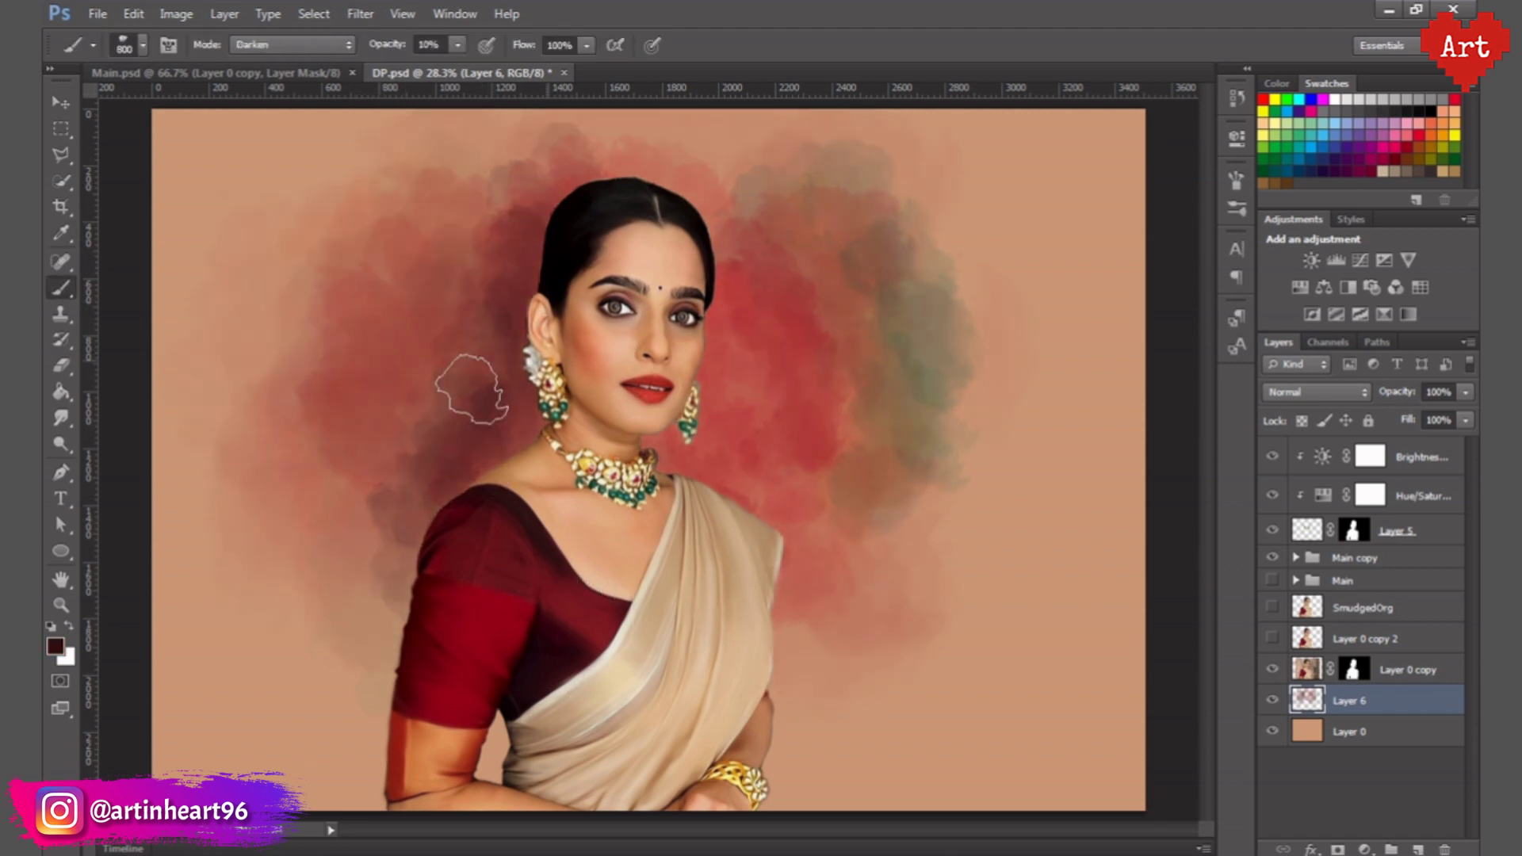
{"action": "left_click_drag", "start_coordinate": [472, 373], "coordinate": [340, 634]}
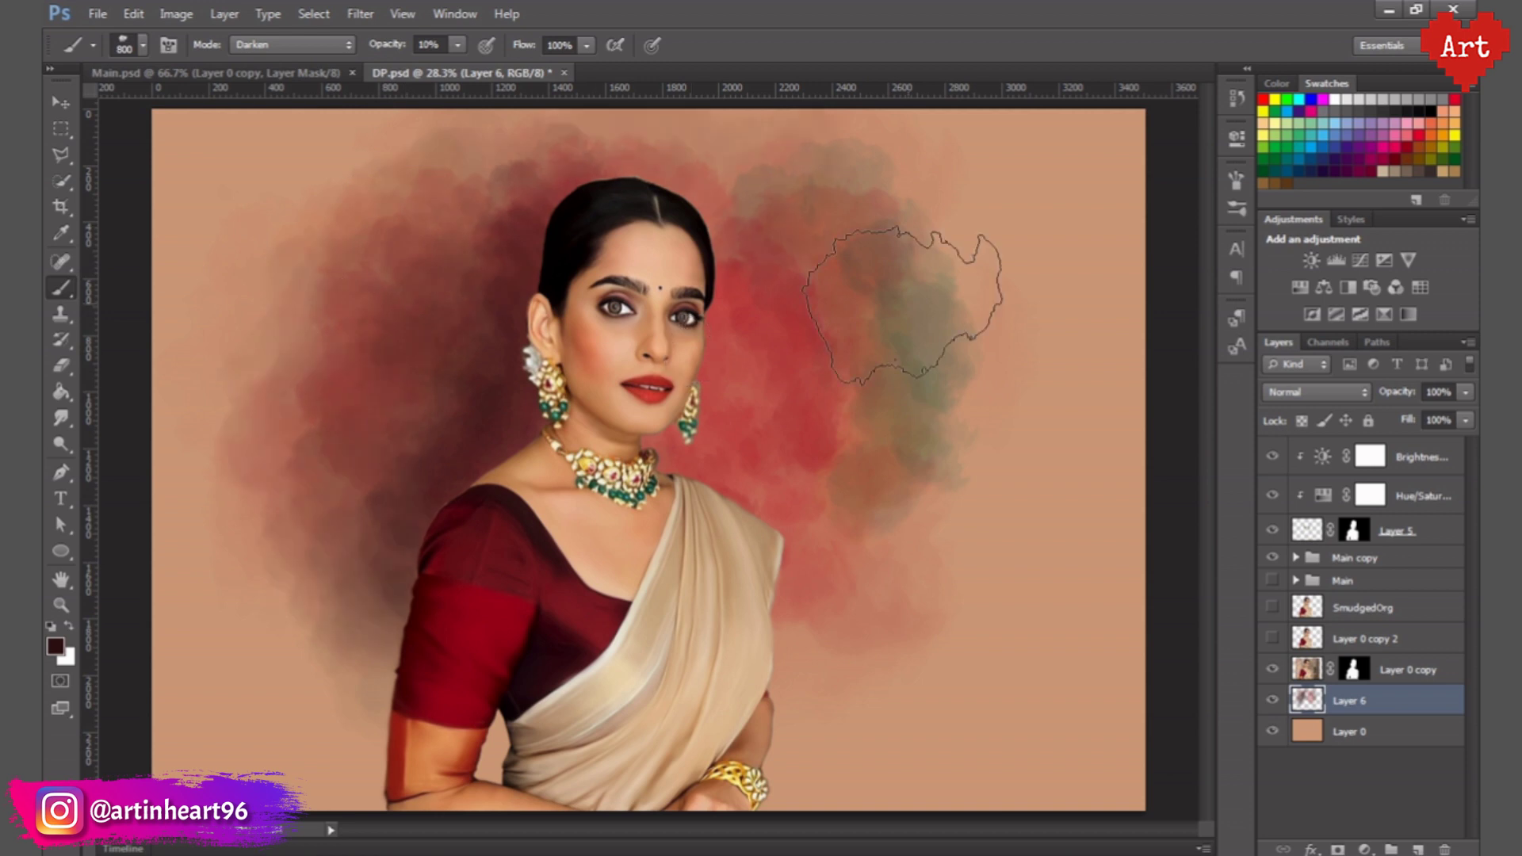
{"action": "left_click", "coordinate": [627, 483], "text": "alt"}
{"action": "left_click", "coordinate": [459, 414], "text": "alt"}
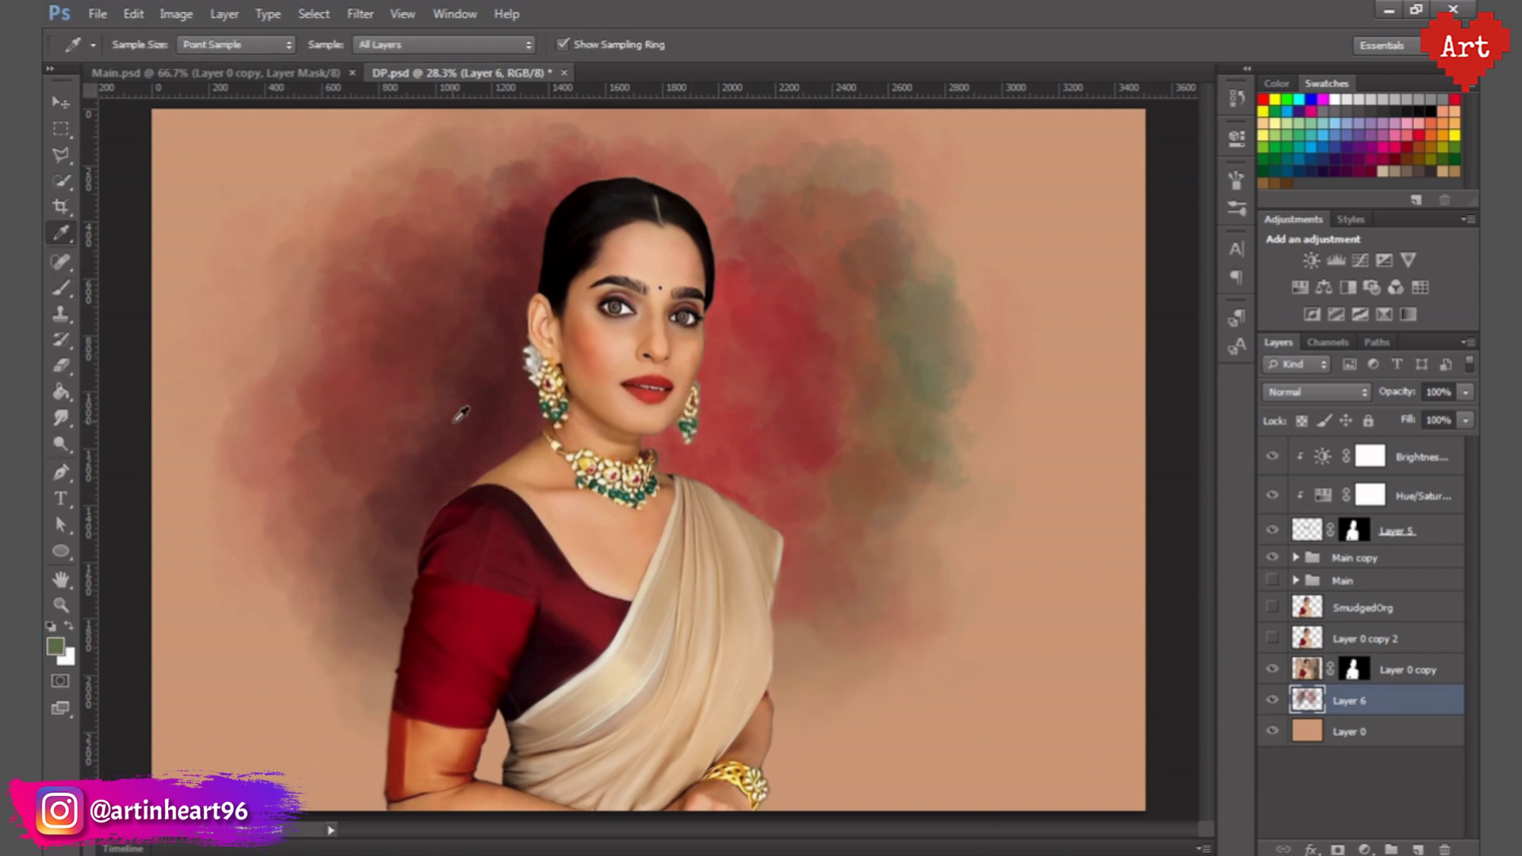
{"action": "left_click_drag", "start_coordinate": [384, 160], "coordinate": [531, 444]}
- Tint the lower-left background pink, then switch to maroon at 20% opacity
{"action": "left_click", "coordinate": [761, 716], "text": "alt"}
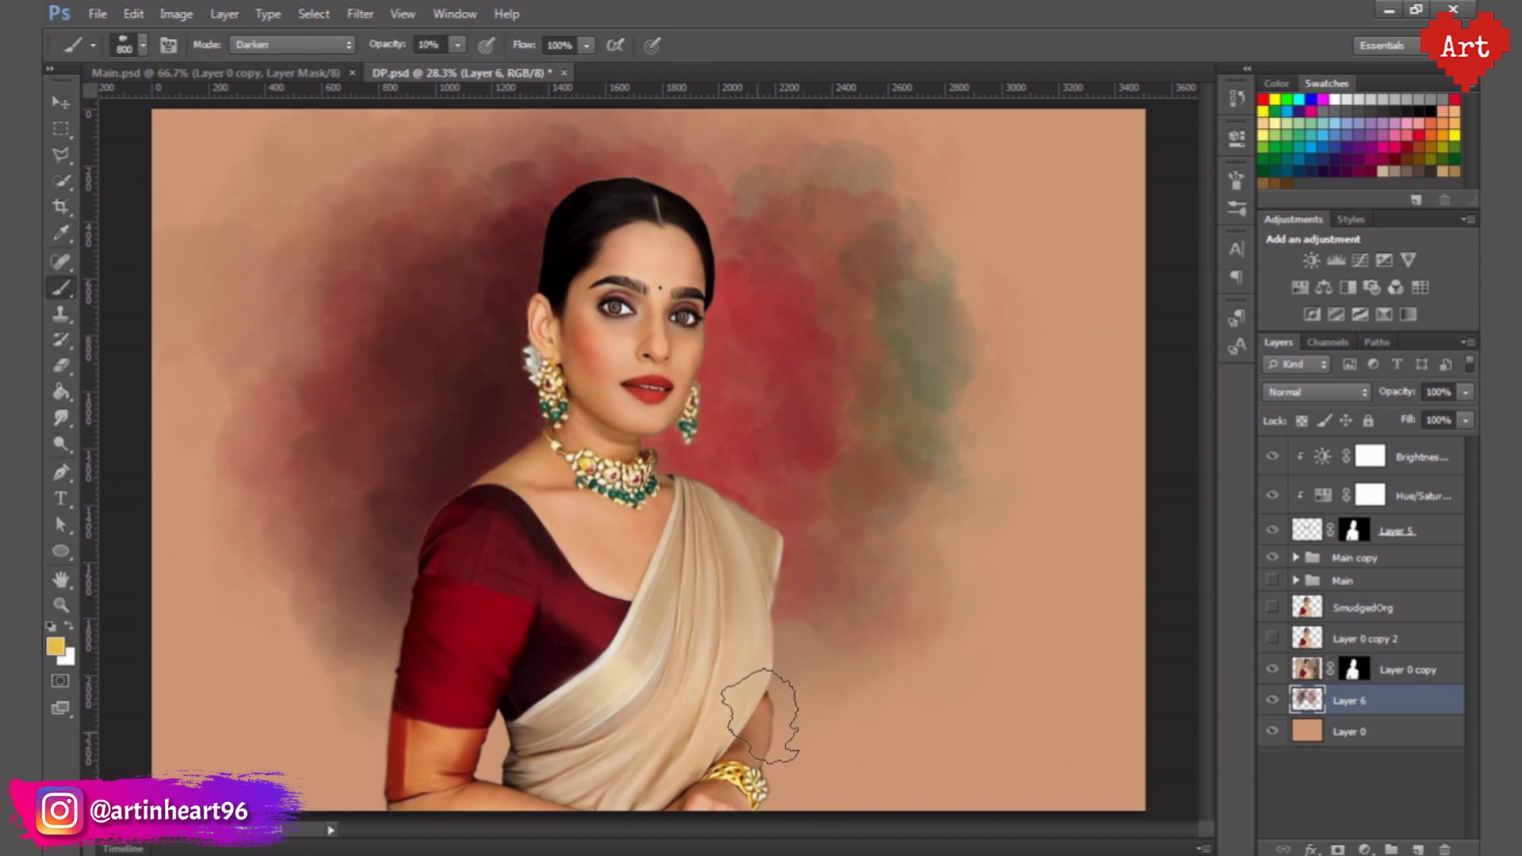
{"action": "left_click", "coordinate": [54, 646]}
{"action": "left_click", "coordinate": [1454, 245]}
{"action": "key", "text": "b"}
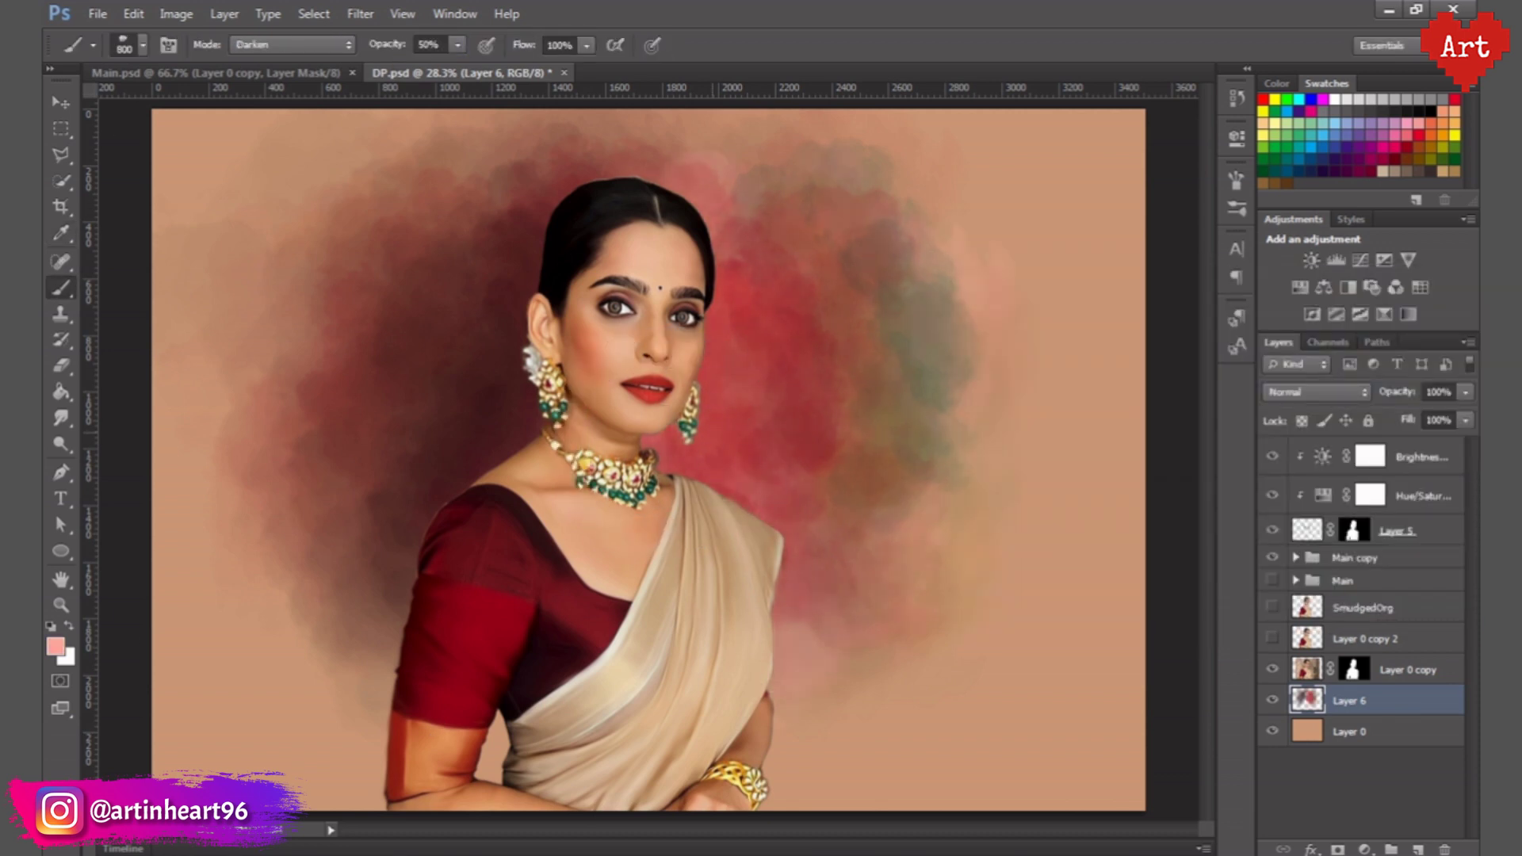
{"action": "left_click_drag", "start_coordinate": [253, 444], "coordinate": [277, 634]}
{"action": "left_click", "coordinate": [452, 442], "text": "alt"}
{"action": "key", "text": "2"}
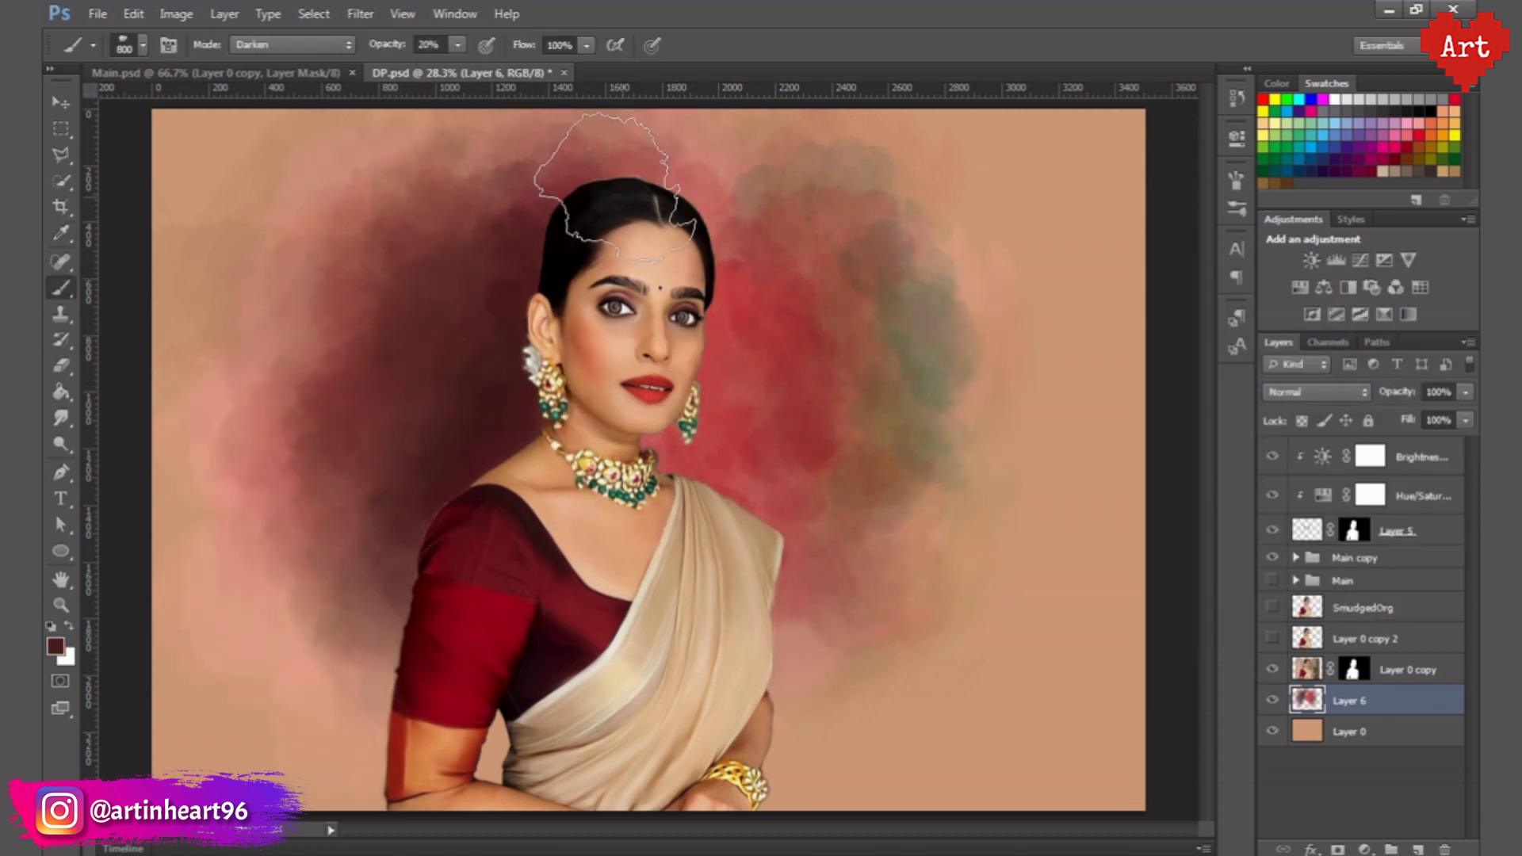
- Duplicate and merge the Main copy group into a Main copy 2 layer
{"action": "left_click", "coordinate": [1355, 558]}
{"action": "key", "text": "ctrl+j"}
{"action": "key", "text": "ctrl+e"}
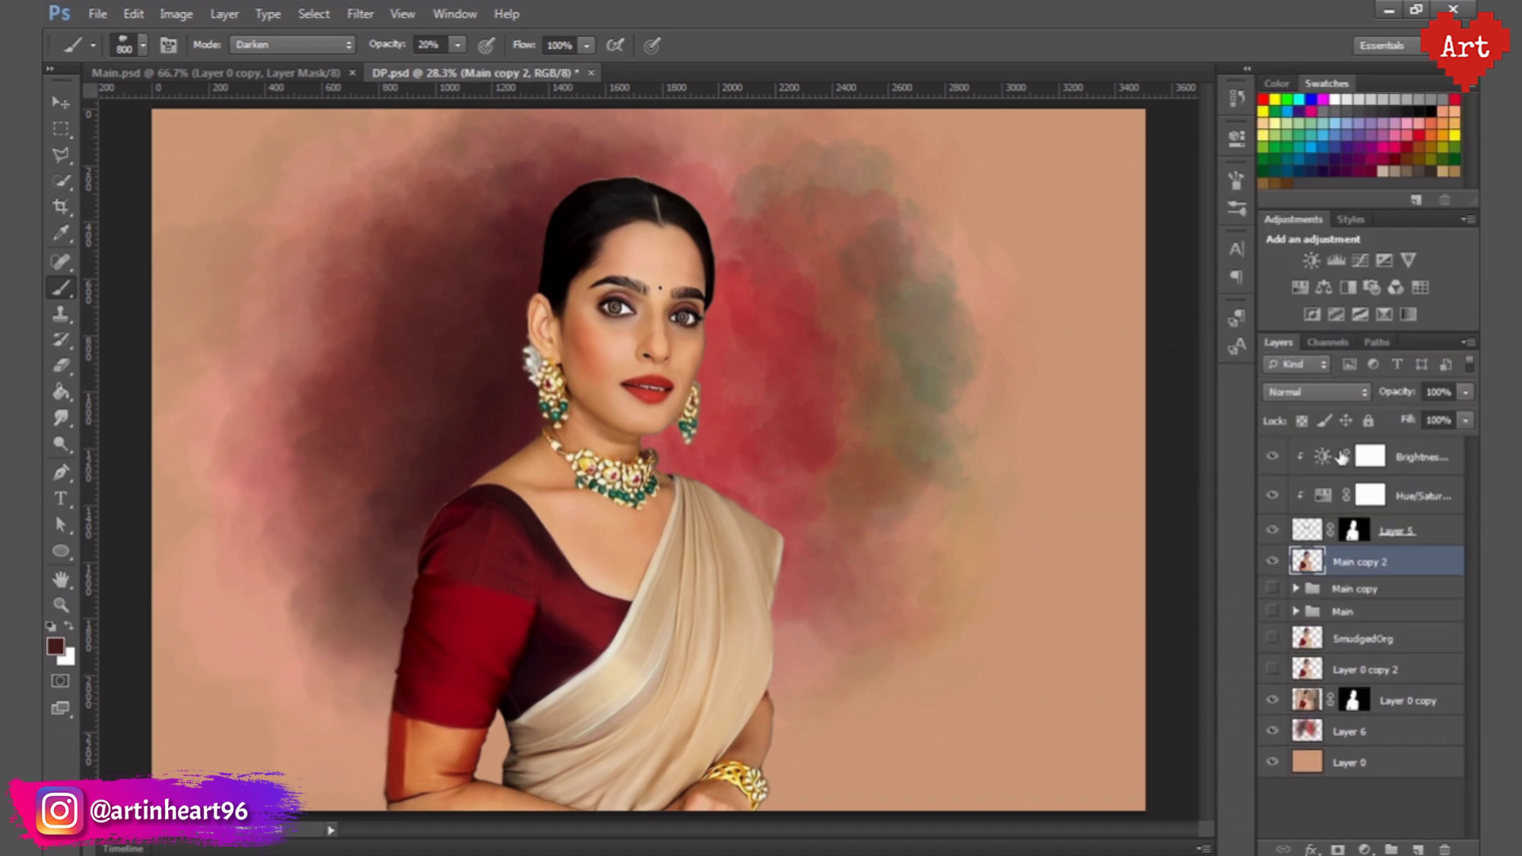
- Erase the lower saree and arm into the background at 80% eraser strength
{"action": "key", "text": "e"}
{"action": "left_click", "coordinate": [346, 45]}
{"action": "type", "text": "80"}
{"action": "key", "text": "Return"}
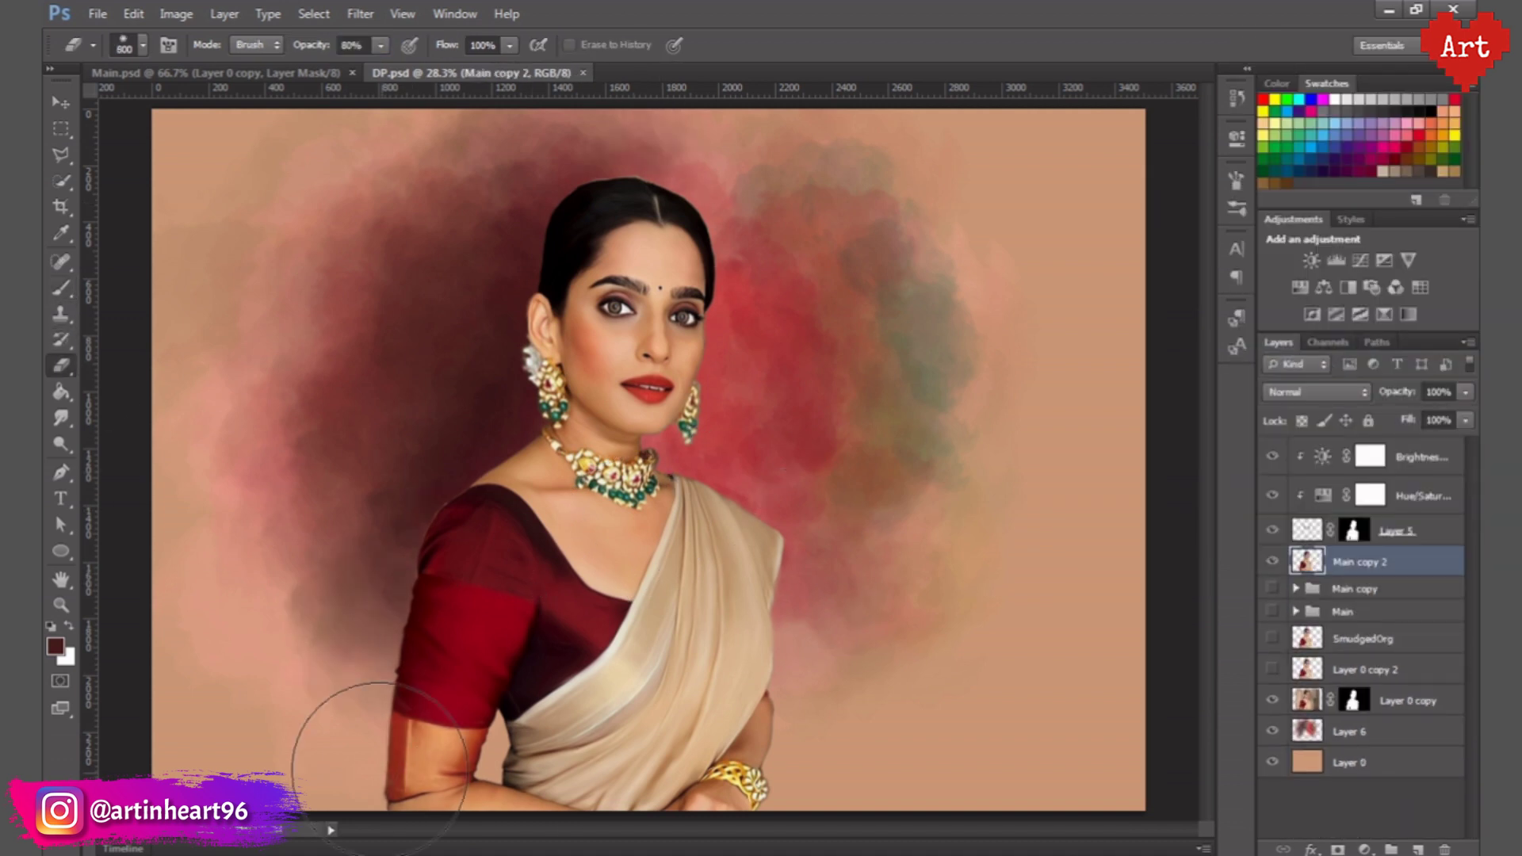
{"action": "left_click_drag", "start_coordinate": [357, 731], "coordinate": [714, 793]}
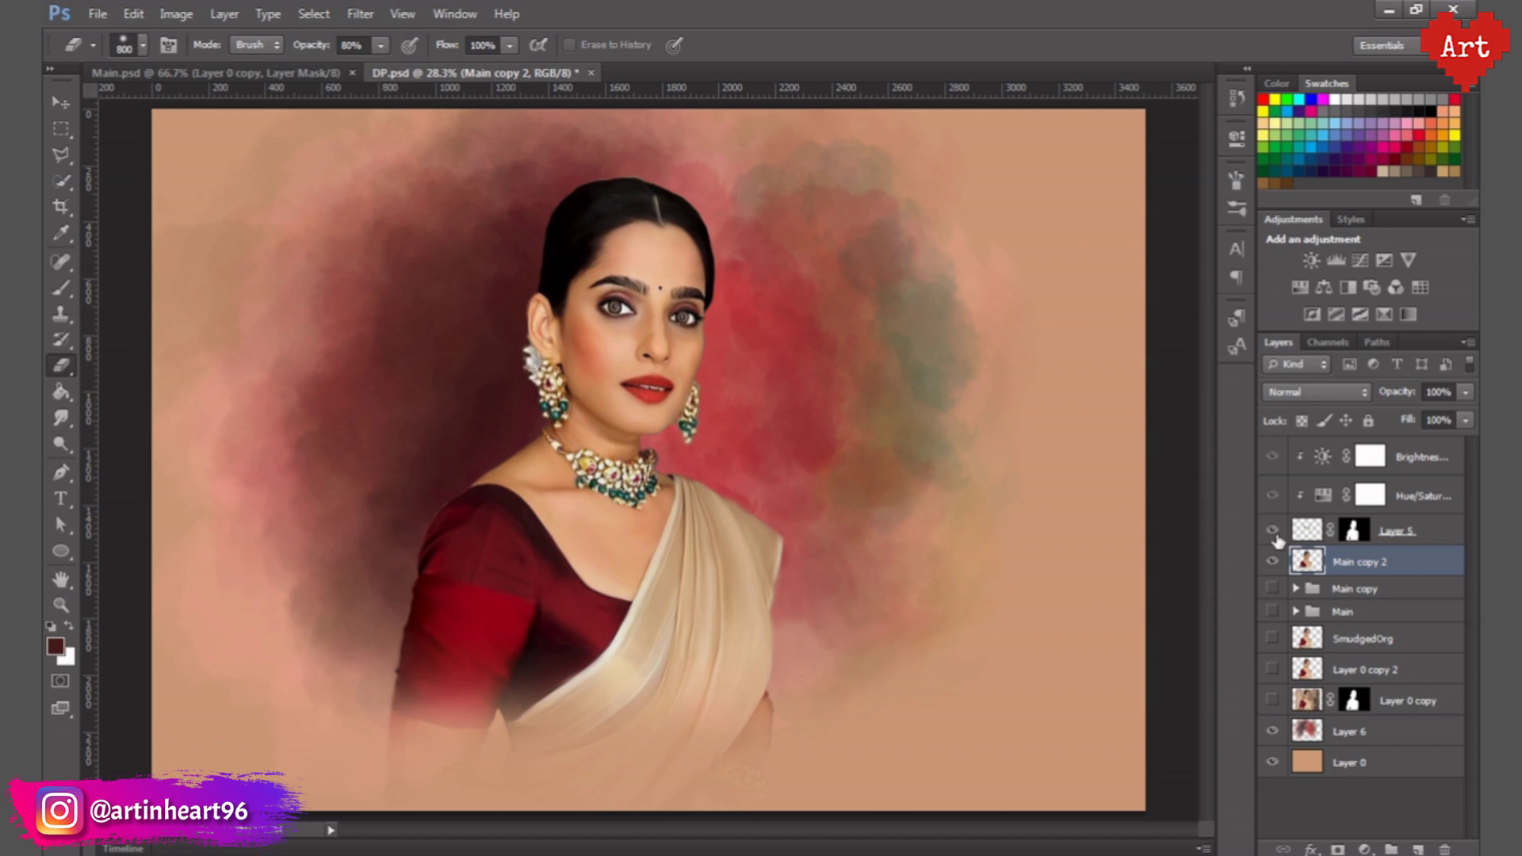
- Group the adjustment layers with Main copy 2 into Group 1 and merge a copy
{"action": "left_click", "coordinate": [1322, 457]}
{"action": "left_click", "coordinate": [1323, 495]}
{"action": "left_click", "coordinate": [1372, 566]}
{"action": "left_click", "coordinate": [1419, 457], "text": "shift"}
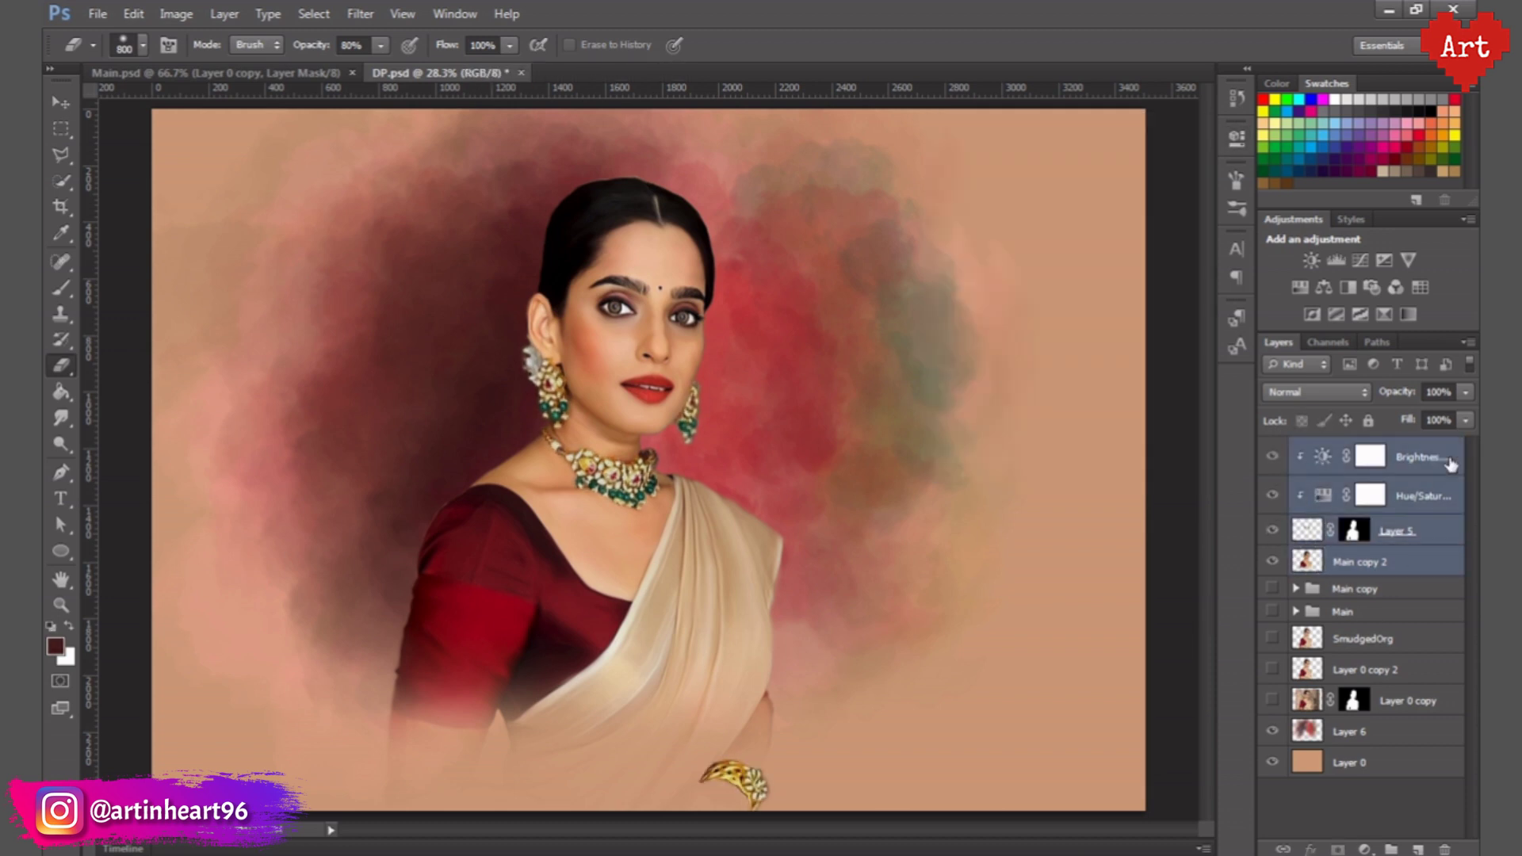
{"action": "right_click", "coordinate": [1348, 508]}
{"action": "key", "text": "Escape"}
{"action": "key", "text": "ctrl+g"}
{"action": "right_click", "coordinate": [1358, 451]}
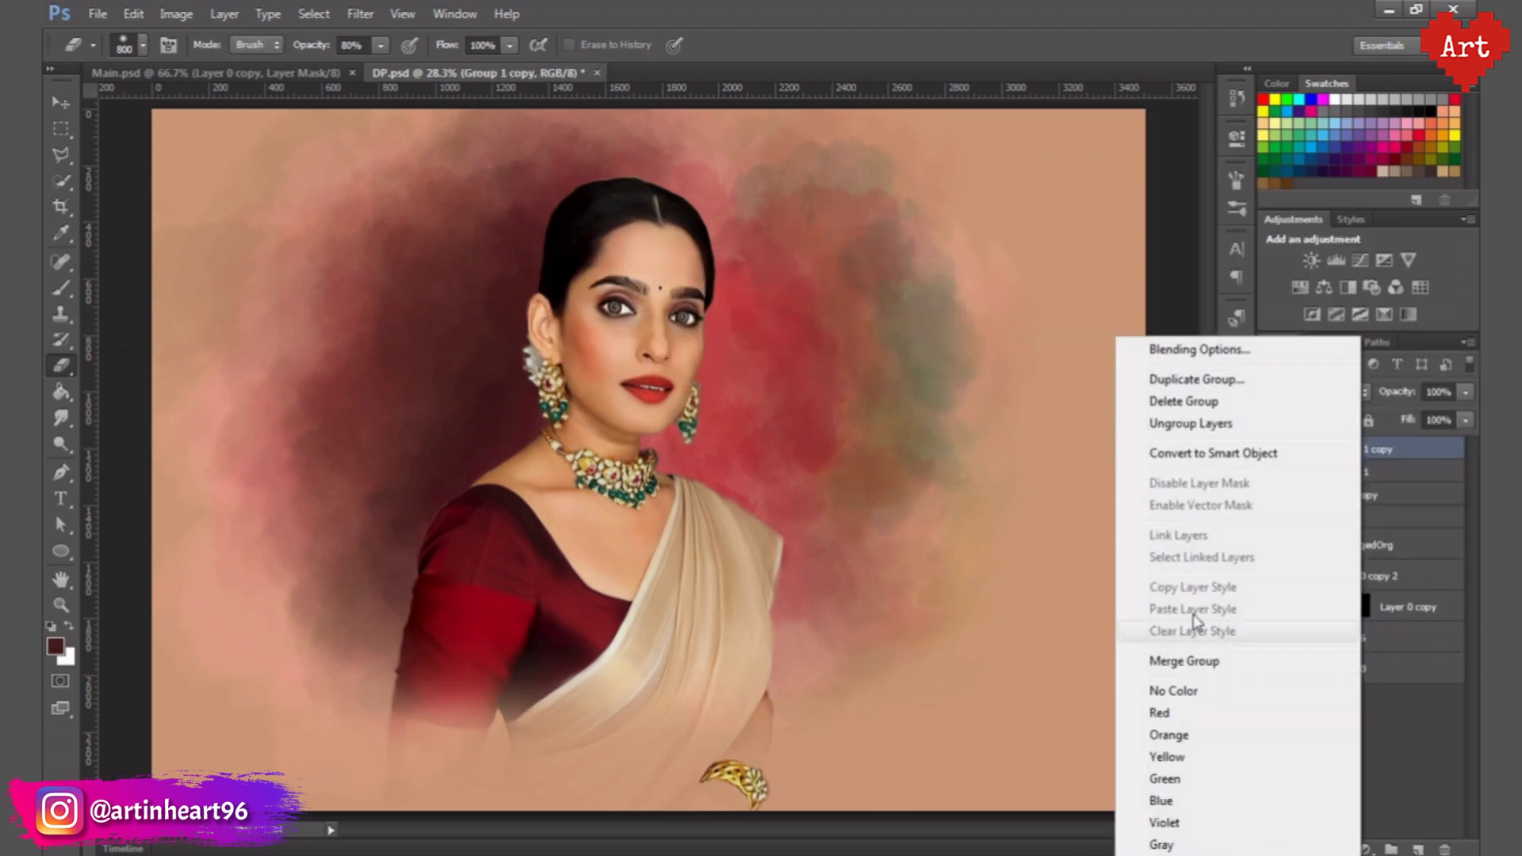
{"action": "left_click", "coordinate": [1189, 666]}
- Smudge the bottom of the red sleeve with a 201 px smudge brush
{"action": "key", "text": "p"}
{"action": "key", "text": "e"}
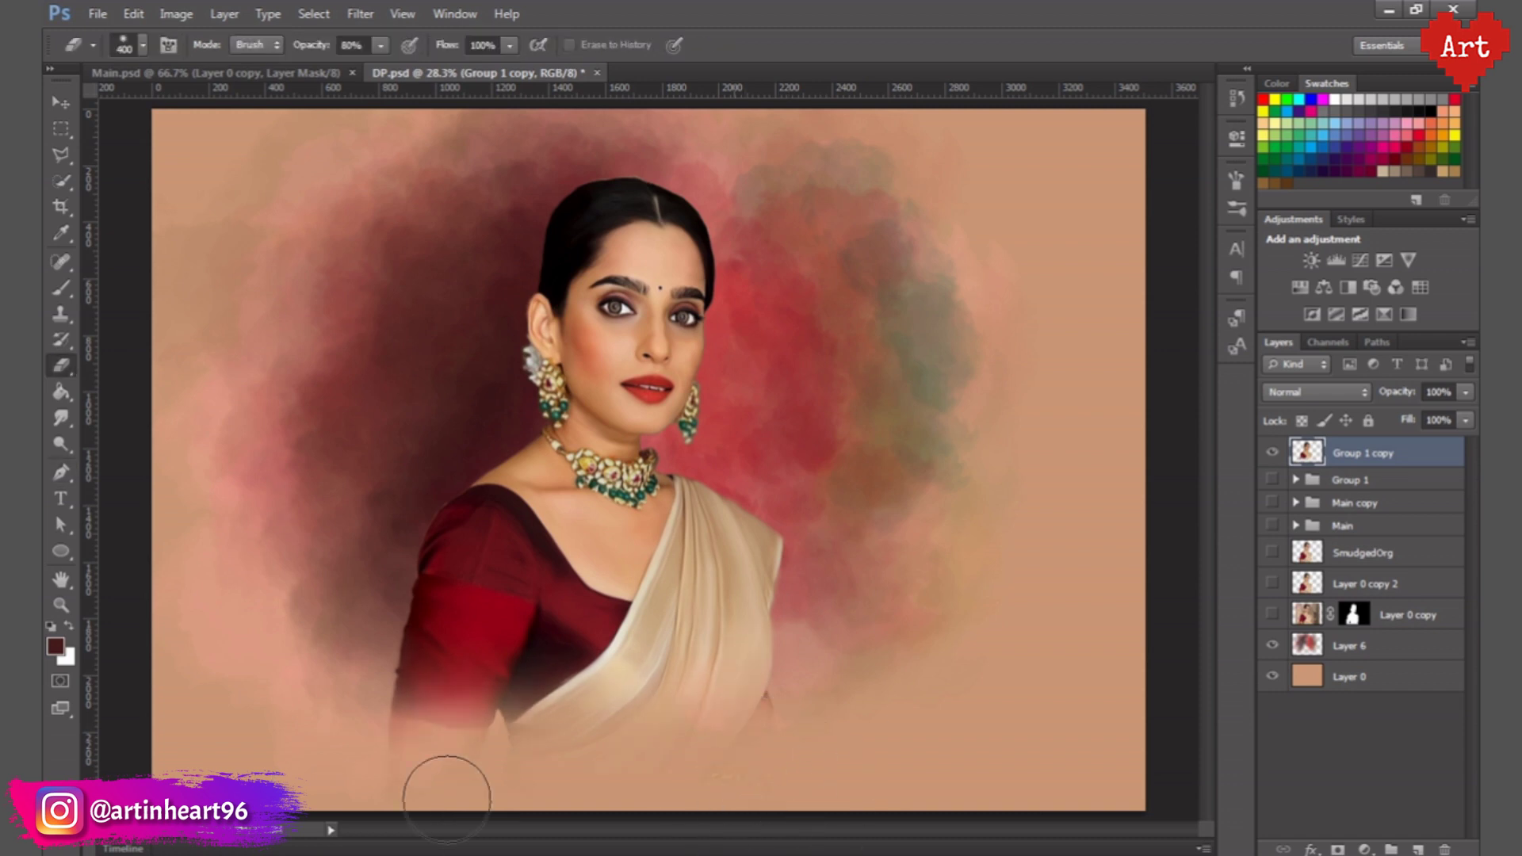
{"action": "key", "text": "r"}
{"action": "left_click", "coordinate": [355, 46]}
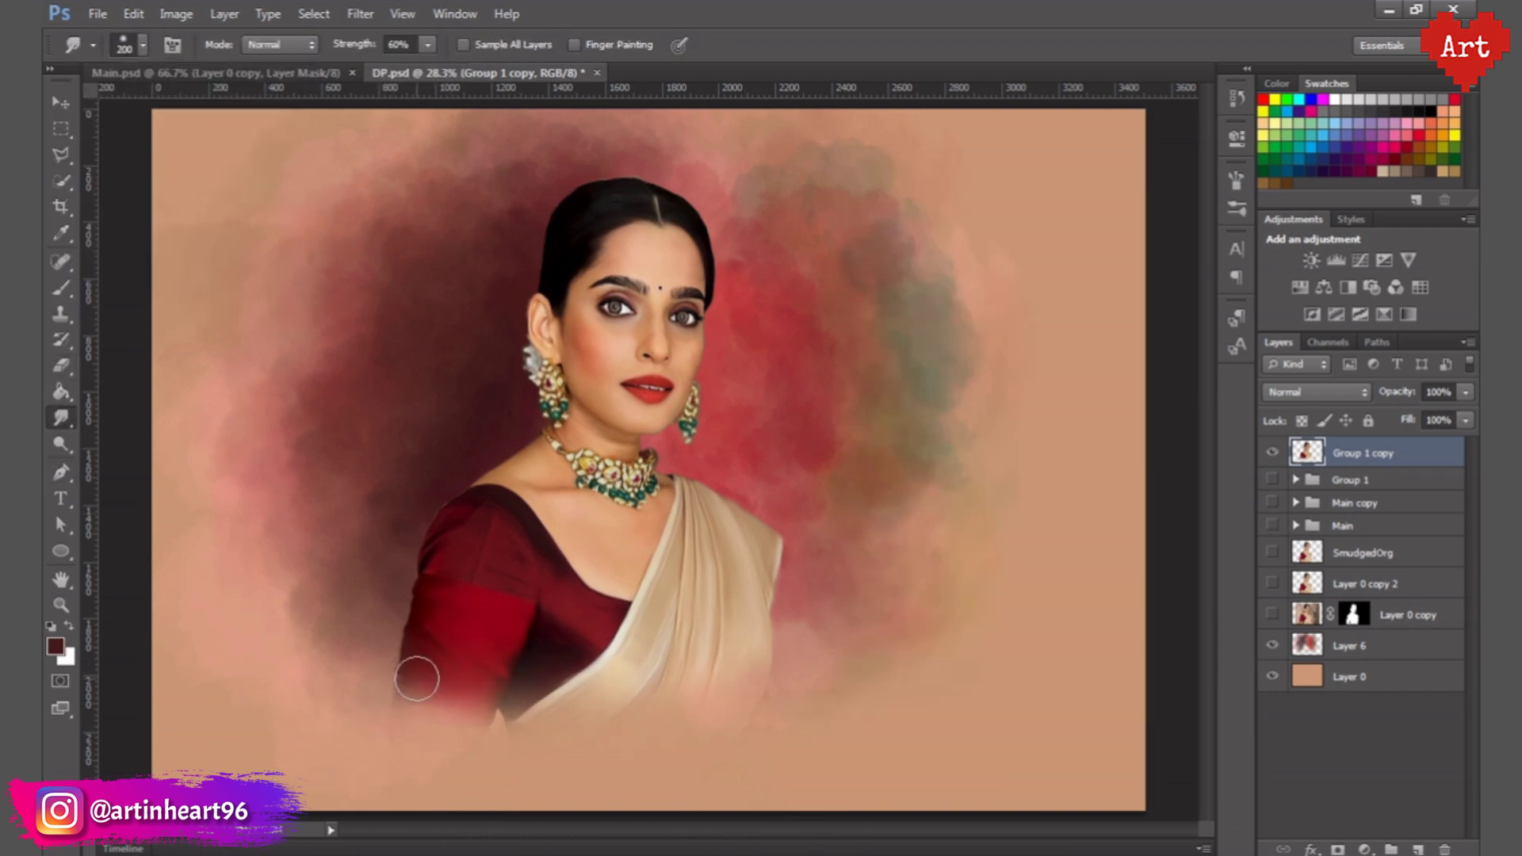
{"action": "left_click", "coordinate": [1236, 181]}
{"action": "left_click", "coordinate": [143, 44]}
{"action": "left_click_drag", "start_coordinate": [412, 690], "coordinate": [482, 728]}
- Refill background Layer 0 with a darker tan colour
{"action": "left_click", "coordinate": [1348, 676]}
{"action": "key", "text": "i"}
{"action": "left_click", "coordinate": [1003, 415]}
{"action": "key", "text": "g"}
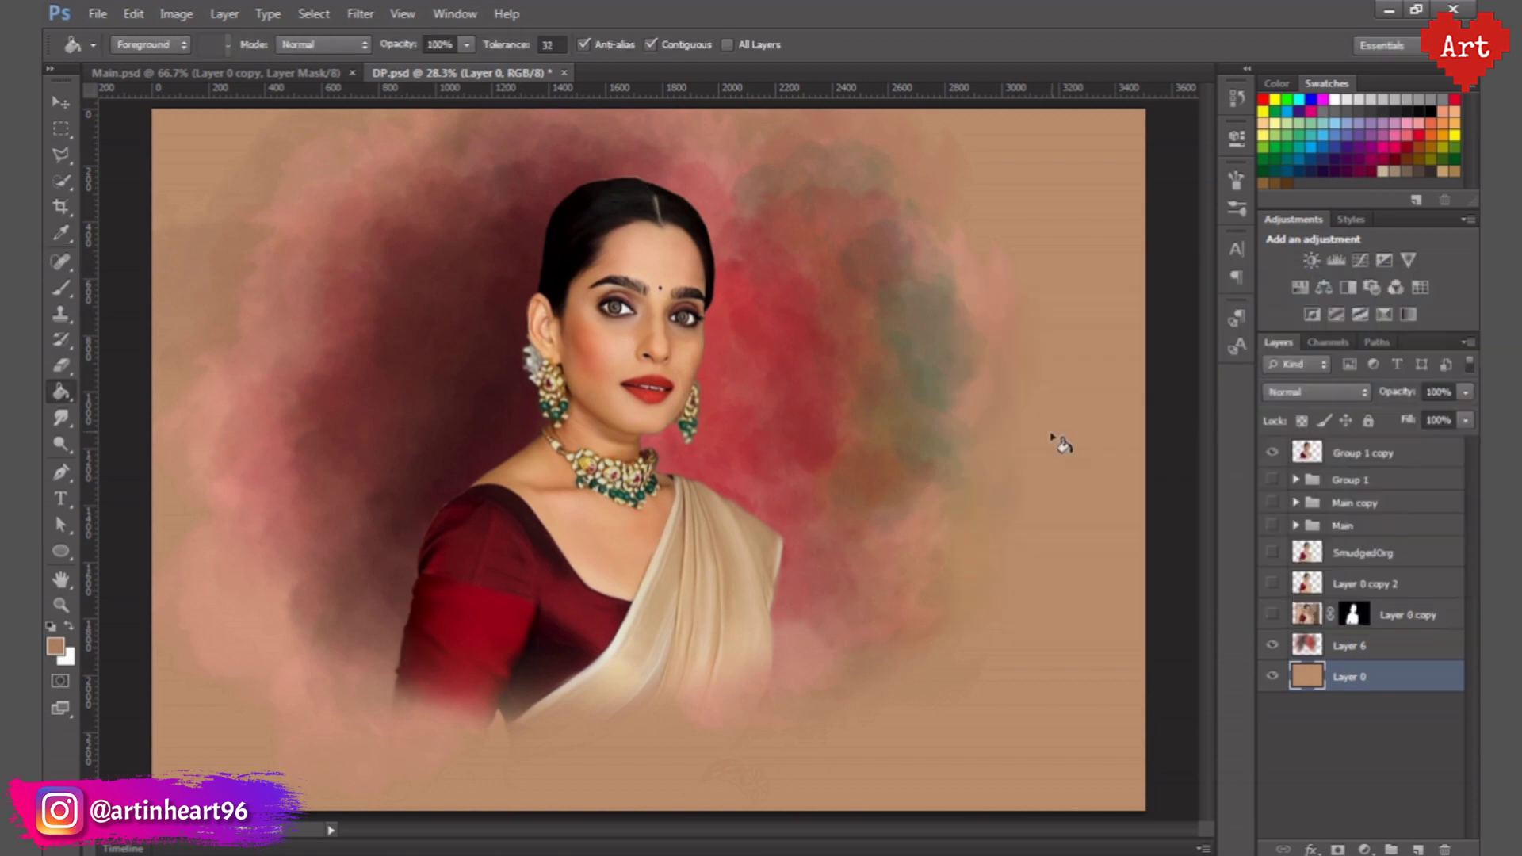
{"action": "left_click", "coordinate": [1062, 444]}
{"action": "left_click", "coordinate": [65, 656]}
{"action": "key", "text": "Return"}
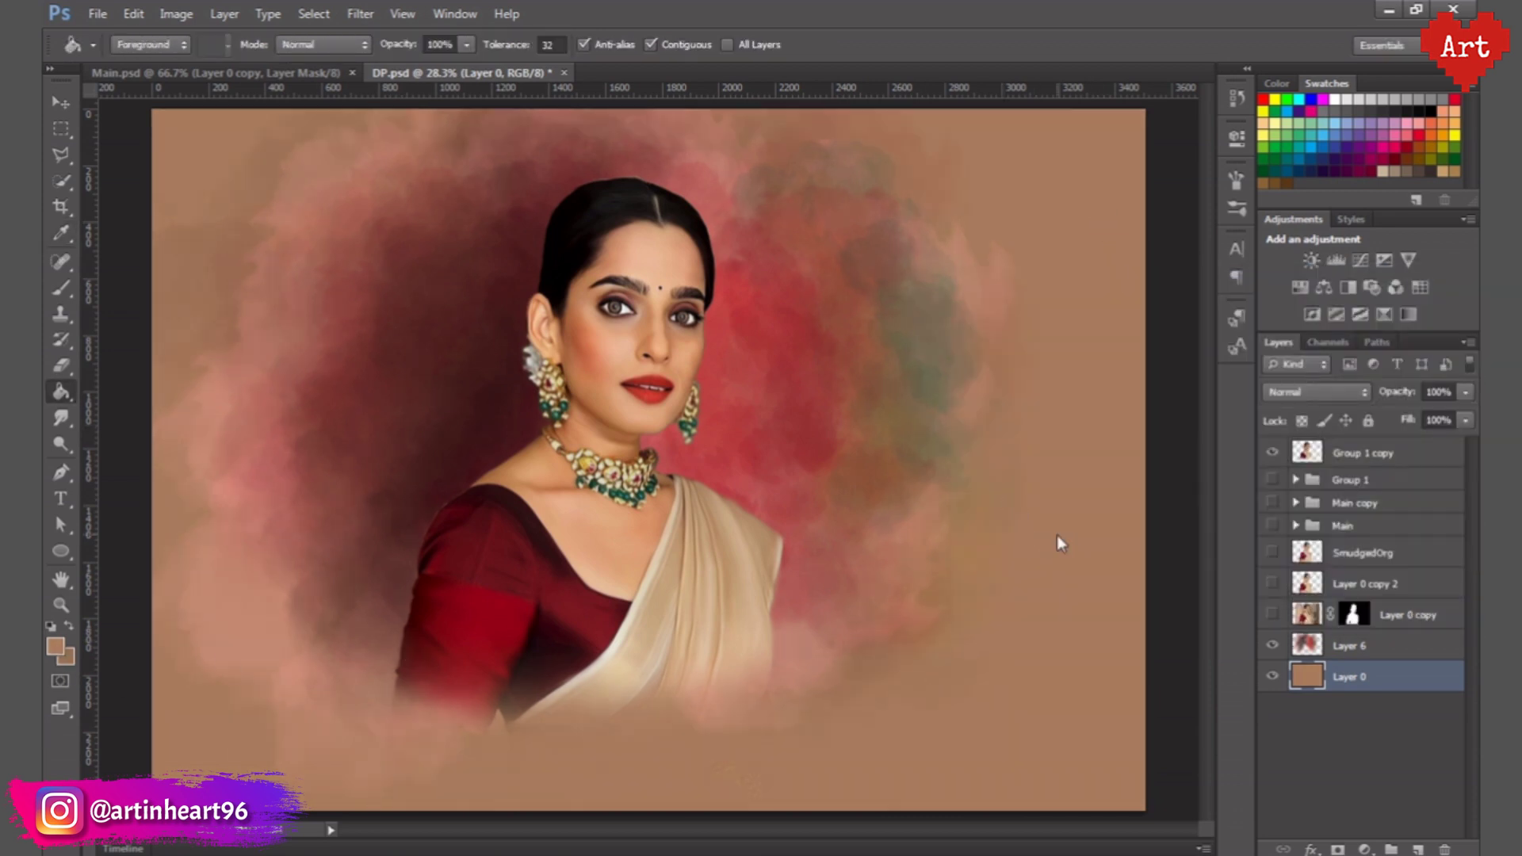
{"action": "left_click", "coordinate": [55, 646]}
{"action": "key", "text": "Return"}
{"action": "left_click", "coordinate": [1001, 323]}
- Save the document as DP2.psd and delete the unused hidden layers
{"action": "left_click", "coordinate": [1348, 480]}
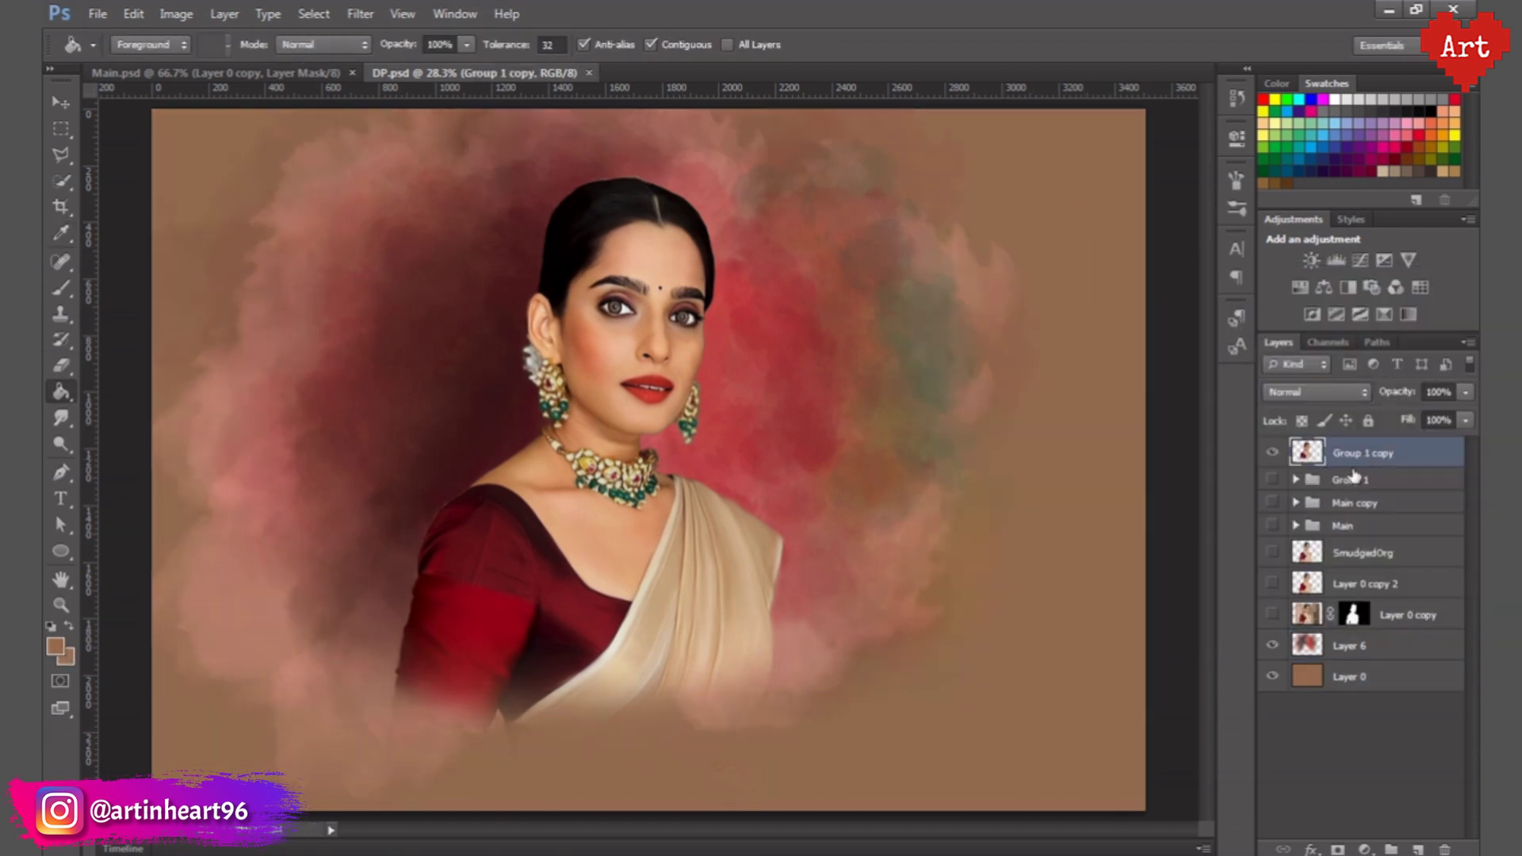
{"action": "key", "text": "ctrl+shift+s"}
{"action": "key", "text": "Return"}
{"action": "left_click", "coordinate": [1396, 615], "text": "shift"}
{"action": "key", "text": "Delete"}
- Set up a textured 250 px smudge brush at 50% strength on Group 1 copy
{"action": "left_click", "coordinate": [1356, 464]}
{"action": "key", "text": "r"}
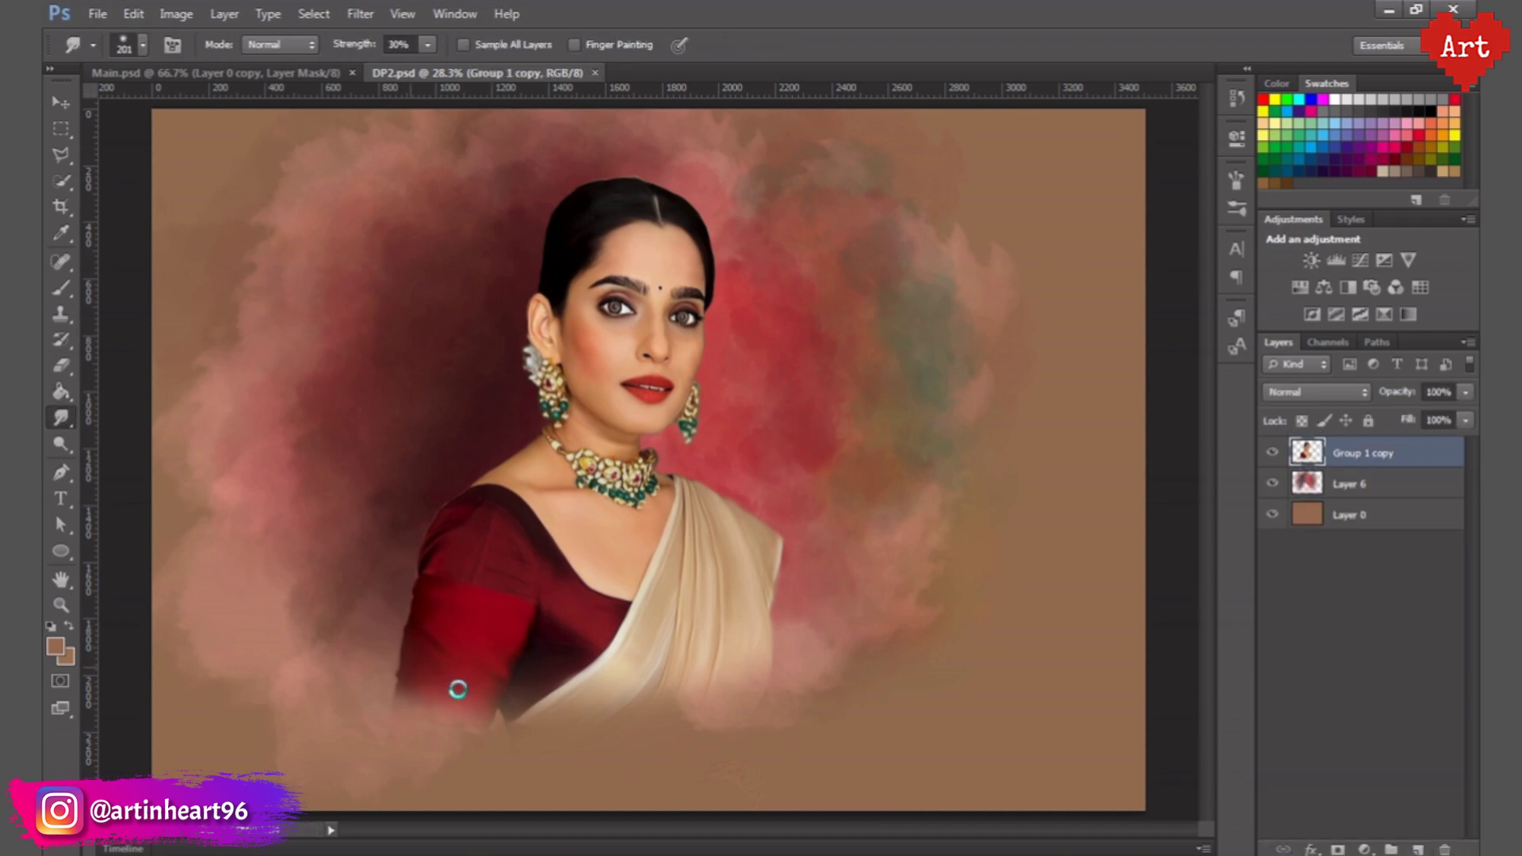
{"action": "scroll", "coordinate": [455, 687], "scroll_direction": "up", "scroll_amount": 3}
{"action": "scroll", "coordinate": [487, 516], "scroll_direction": "up", "scroll_amount": 2}
{"action": "left_click", "coordinate": [528, 628]}
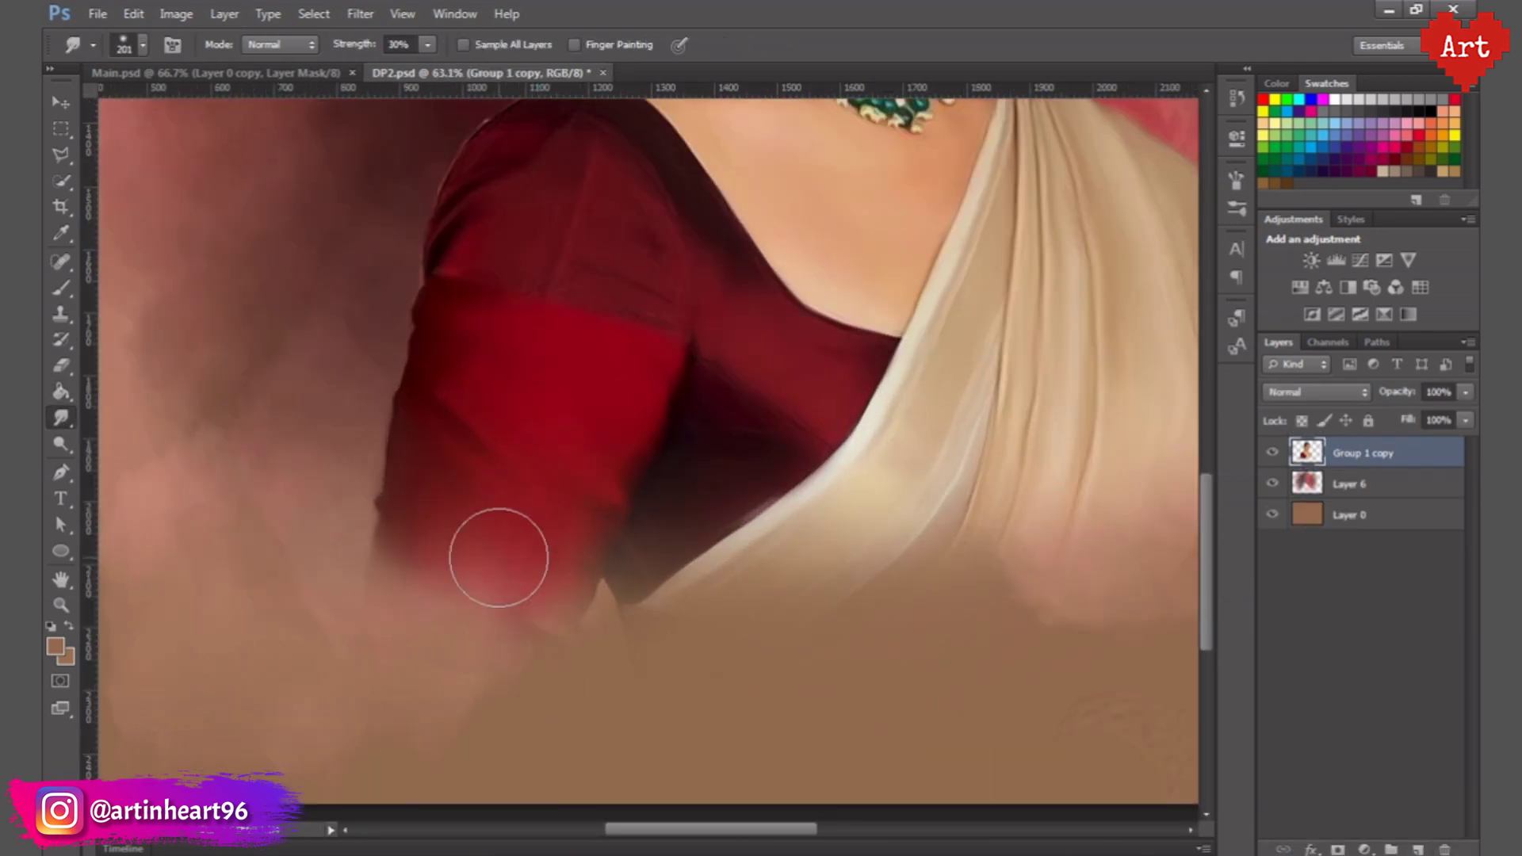
{"action": "key", "text": "5"}
{"action": "left_click", "coordinate": [143, 46]}
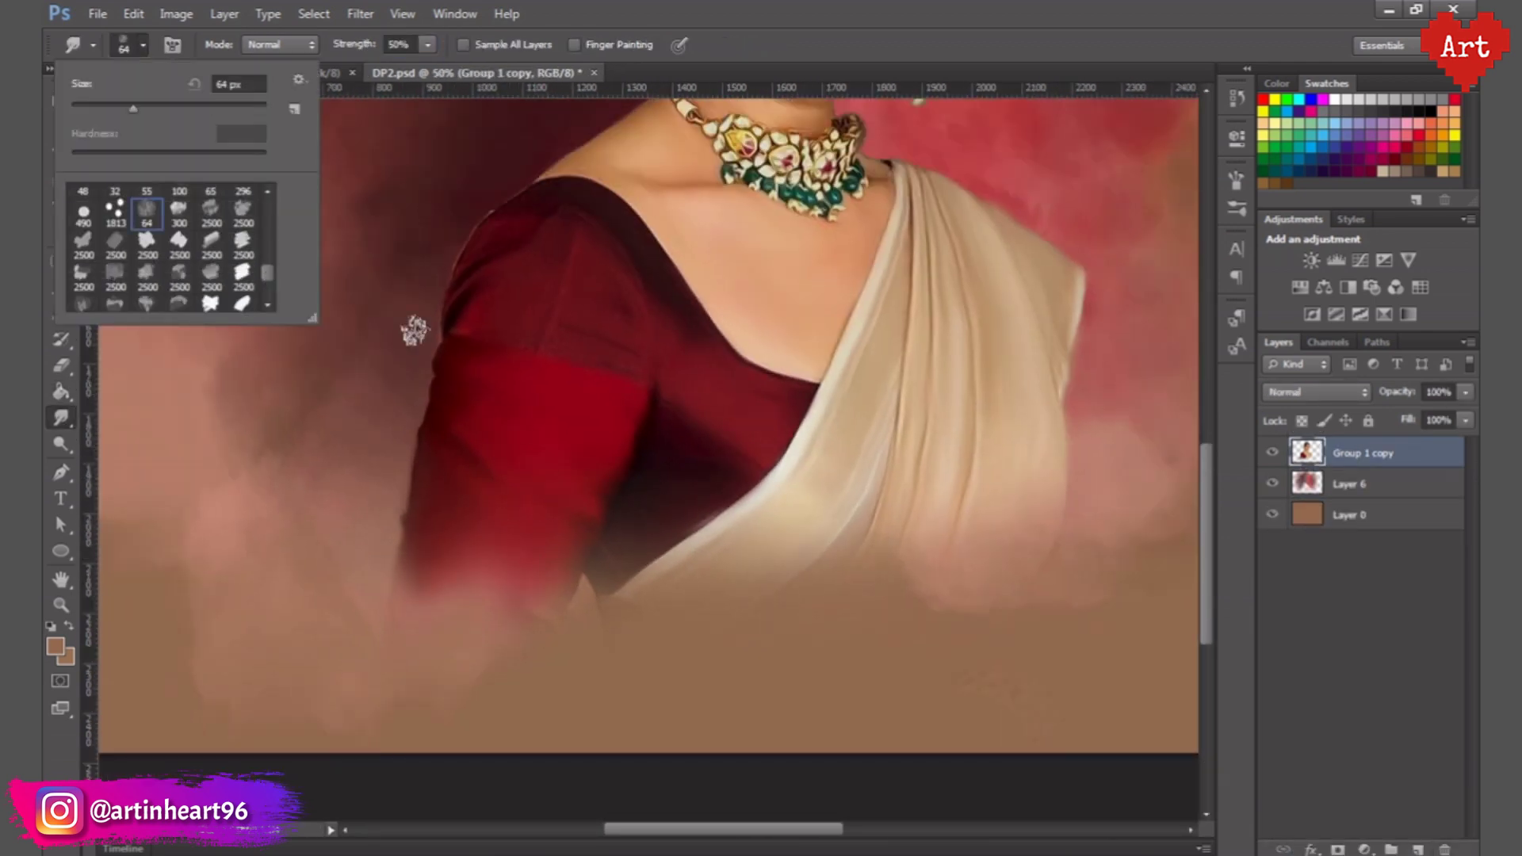
{"action": "left_click", "coordinate": [482, 527]}
{"action": "key", "text": "bracketright"}
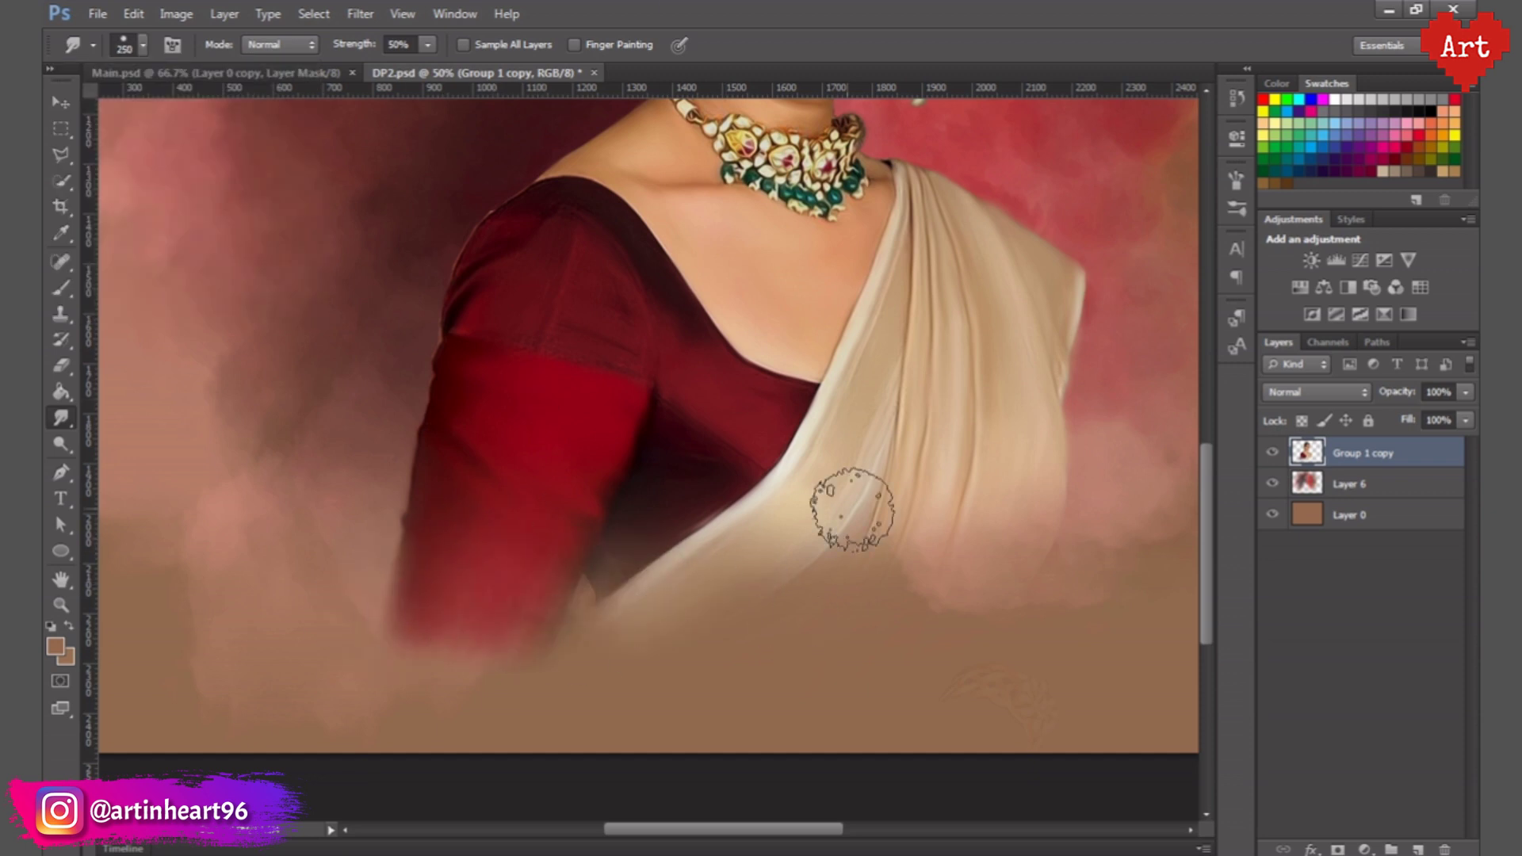
{"action": "key", "text": "ctrl+minus"}
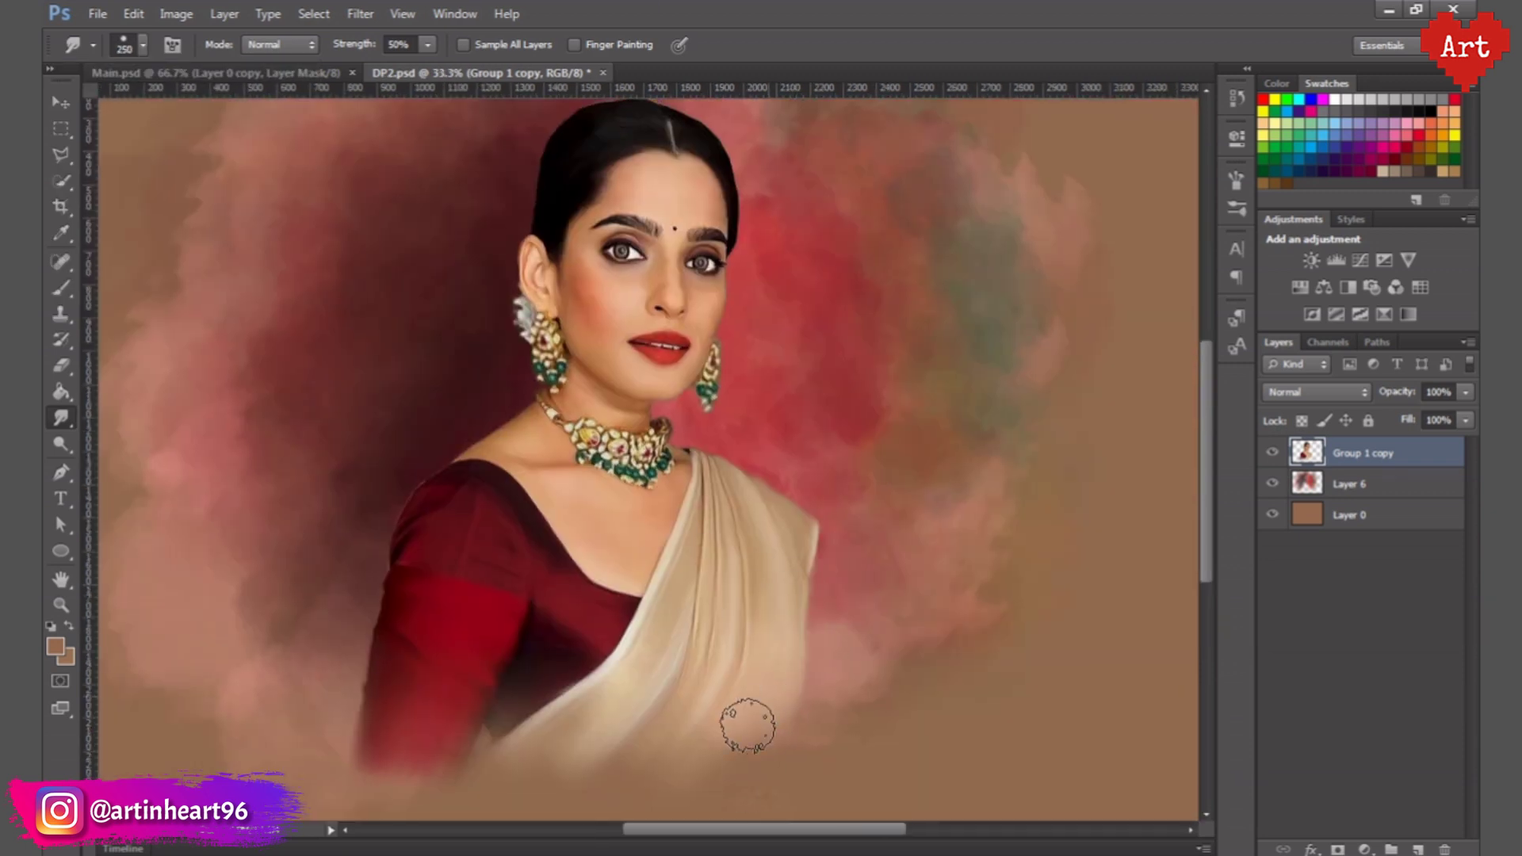
{"action": "key", "text": "ctrl+minus"}
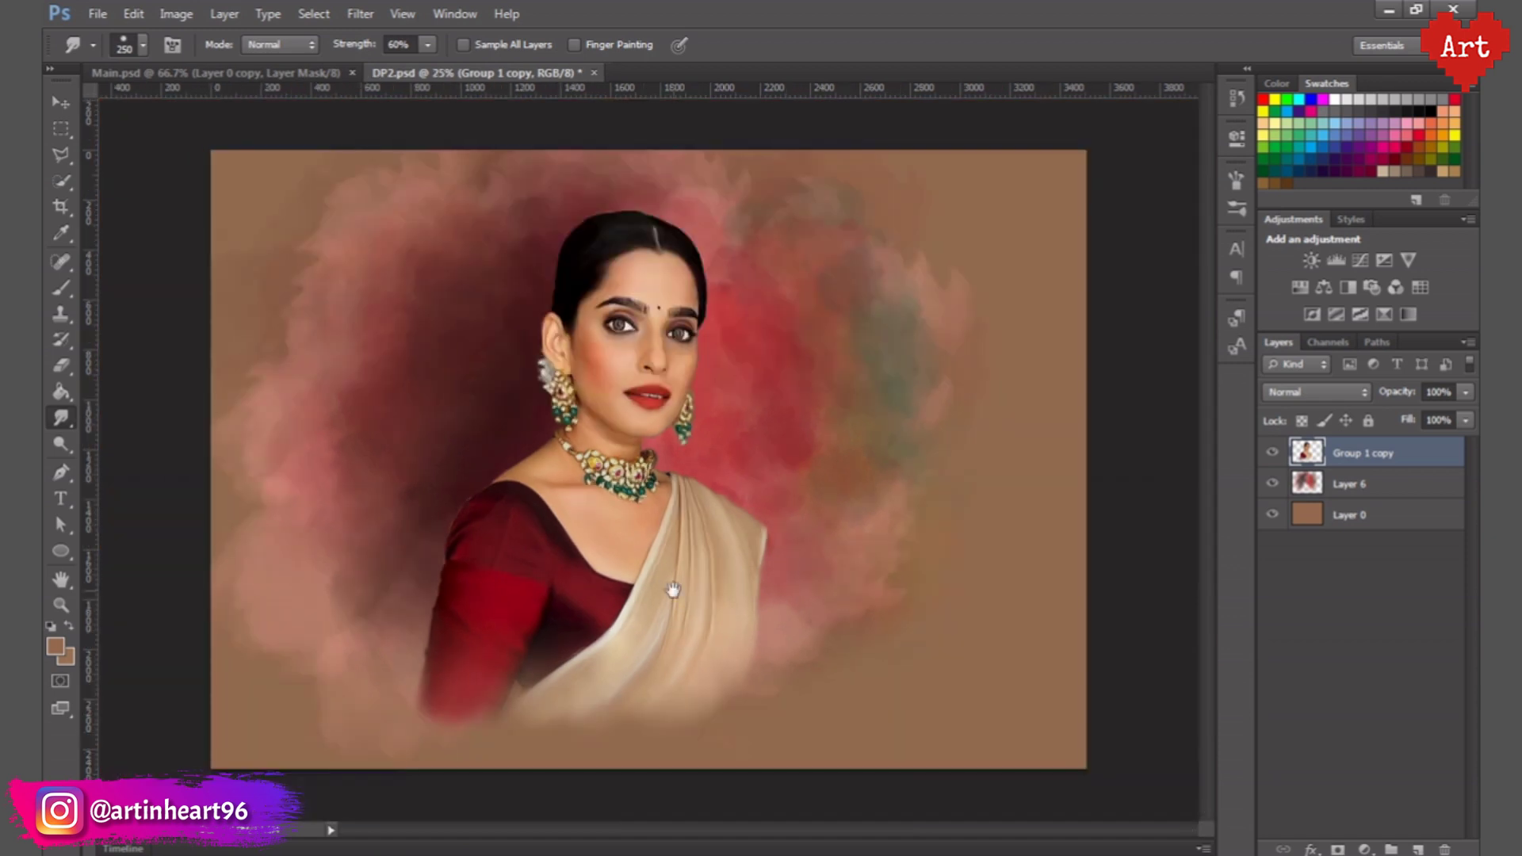
- Smudge Layer 6's smoky backdrop at 500 px, smoothing the green patch and top-left edge
{"action": "key", "text": "alt+bracketleft"}
{"action": "key", "text": "bracketright"}
{"action": "key", "text": "bracketright"}
{"action": "key", "text": "bracketright"}
{"action": "mouse_move", "coordinate": [849, 402]}
{"action": "left_mouse_down"}
{"action": "mouse_move", "coordinate": [849, 435]}
{"action": "mouse_move", "coordinate": [890, 492]}
{"action": "left_mouse_up"}
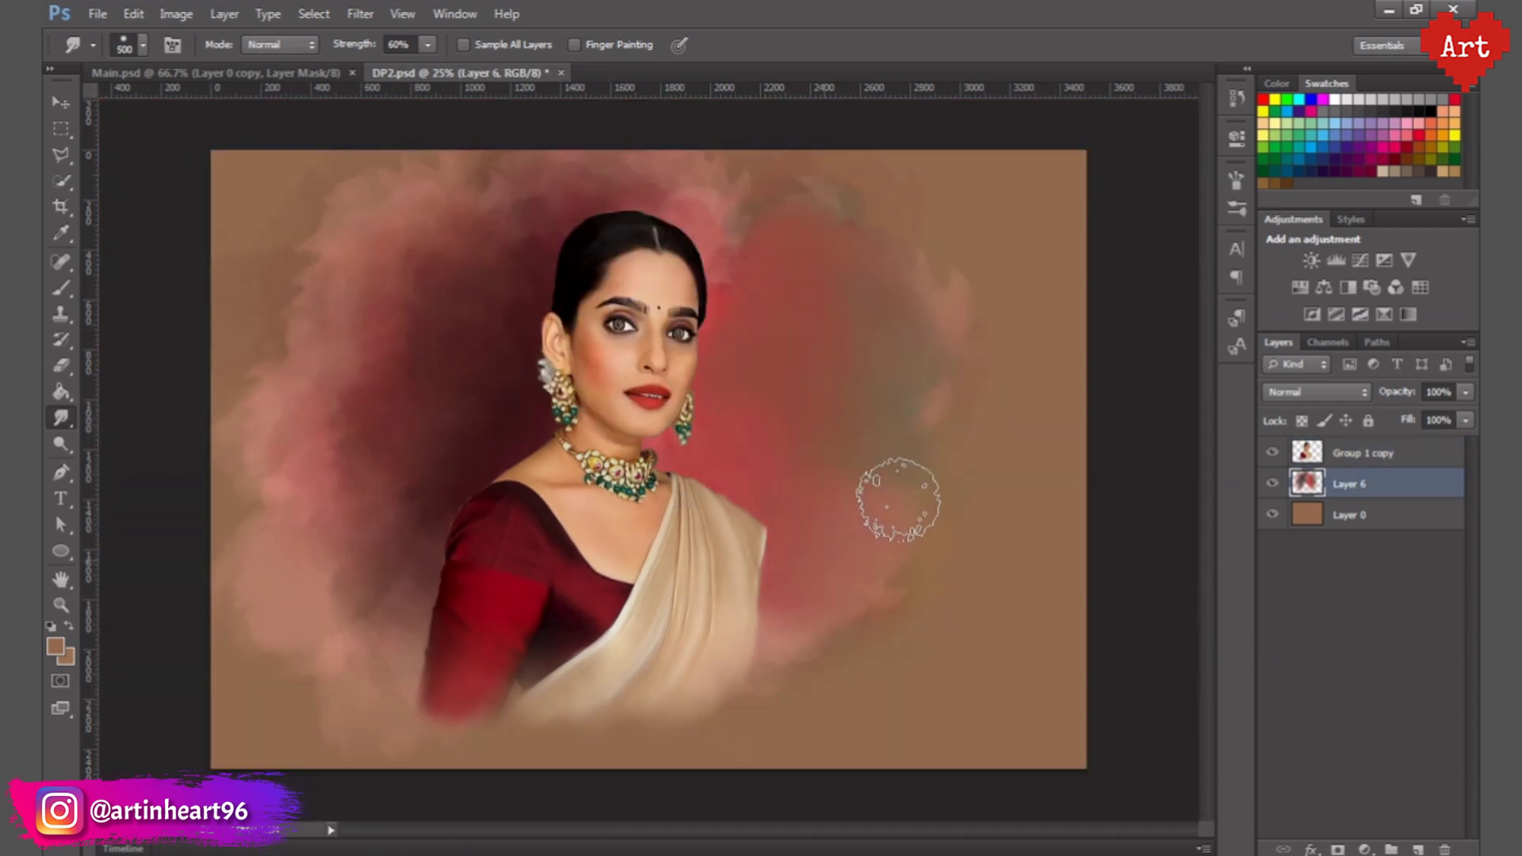
{"action": "mouse_move", "coordinate": [429, 206]}
{"action": "left_mouse_down"}
{"action": "mouse_move", "coordinate": [381, 340]}
{"action": "mouse_move", "coordinate": [397, 551]}
{"action": "left_mouse_up"}
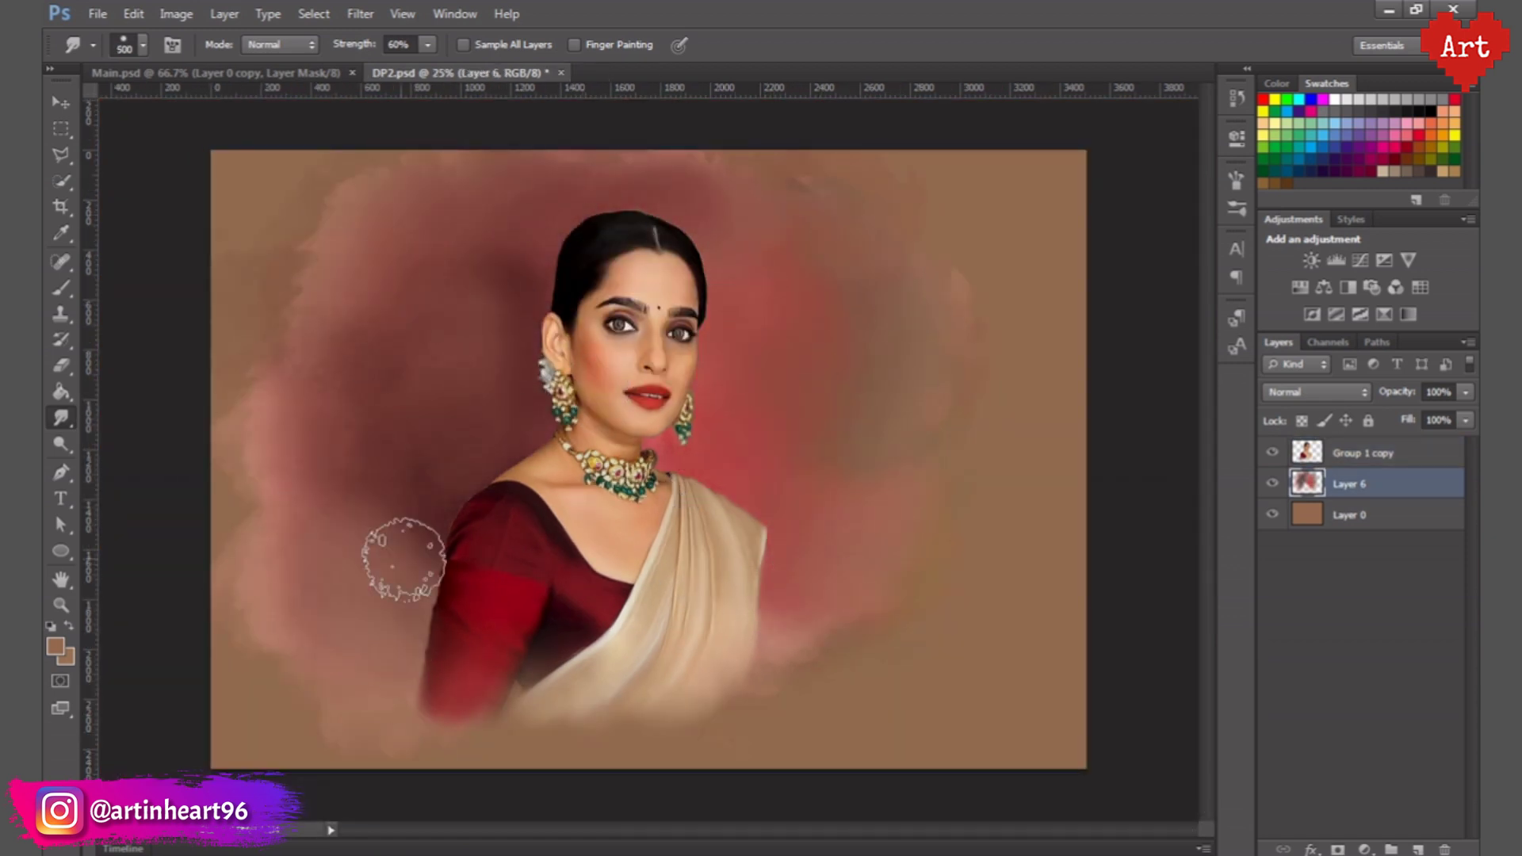
{"action": "left_click_drag", "start_coordinate": [325, 305], "coordinate": [337, 218]}
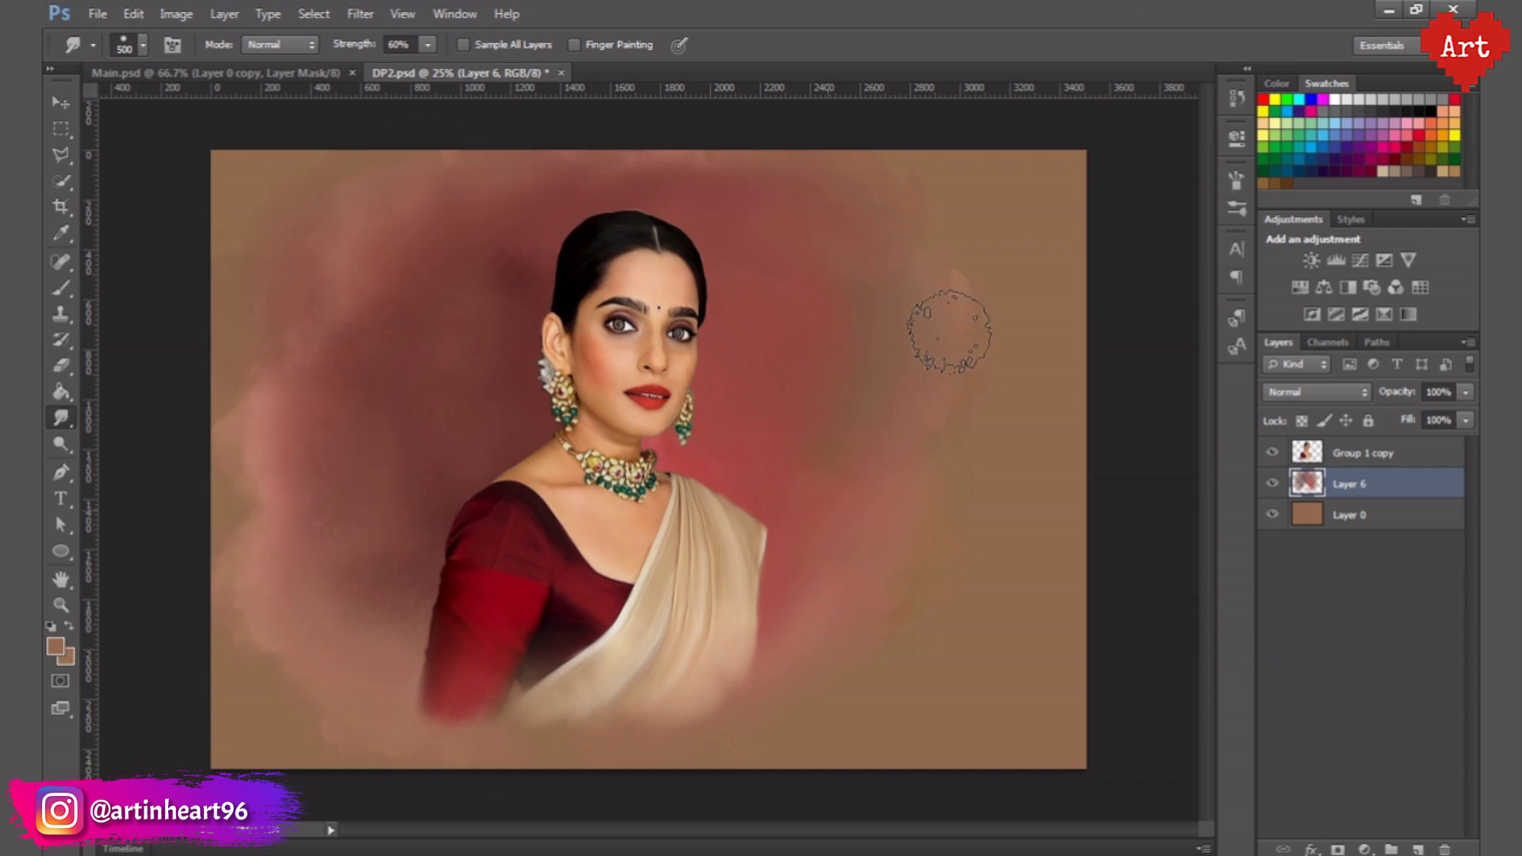
- On new Layer 7, paint dark brown at 30% around the shoulder and left of the head
{"action": "left_click", "coordinate": [64, 288]}
{"action": "left_click", "coordinate": [526, 487], "text": "alt"}
{"action": "key", "text": "ctrl+shift+alt+n"}
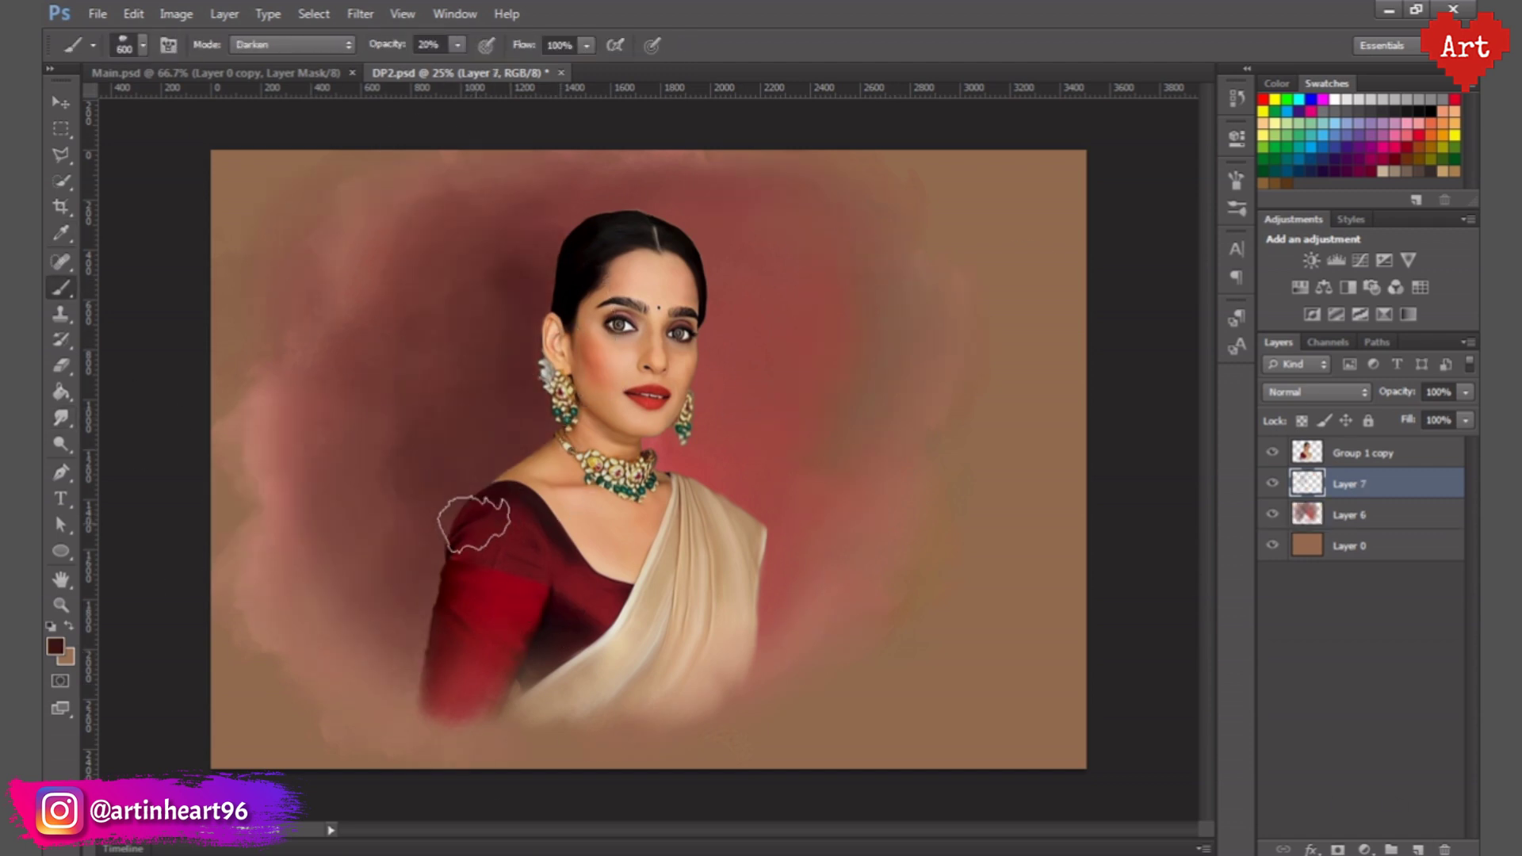
{"action": "left_click_drag", "start_coordinate": [474, 524], "coordinate": [493, 473]}
{"action": "left_click", "coordinate": [679, 407], "text": "alt"}
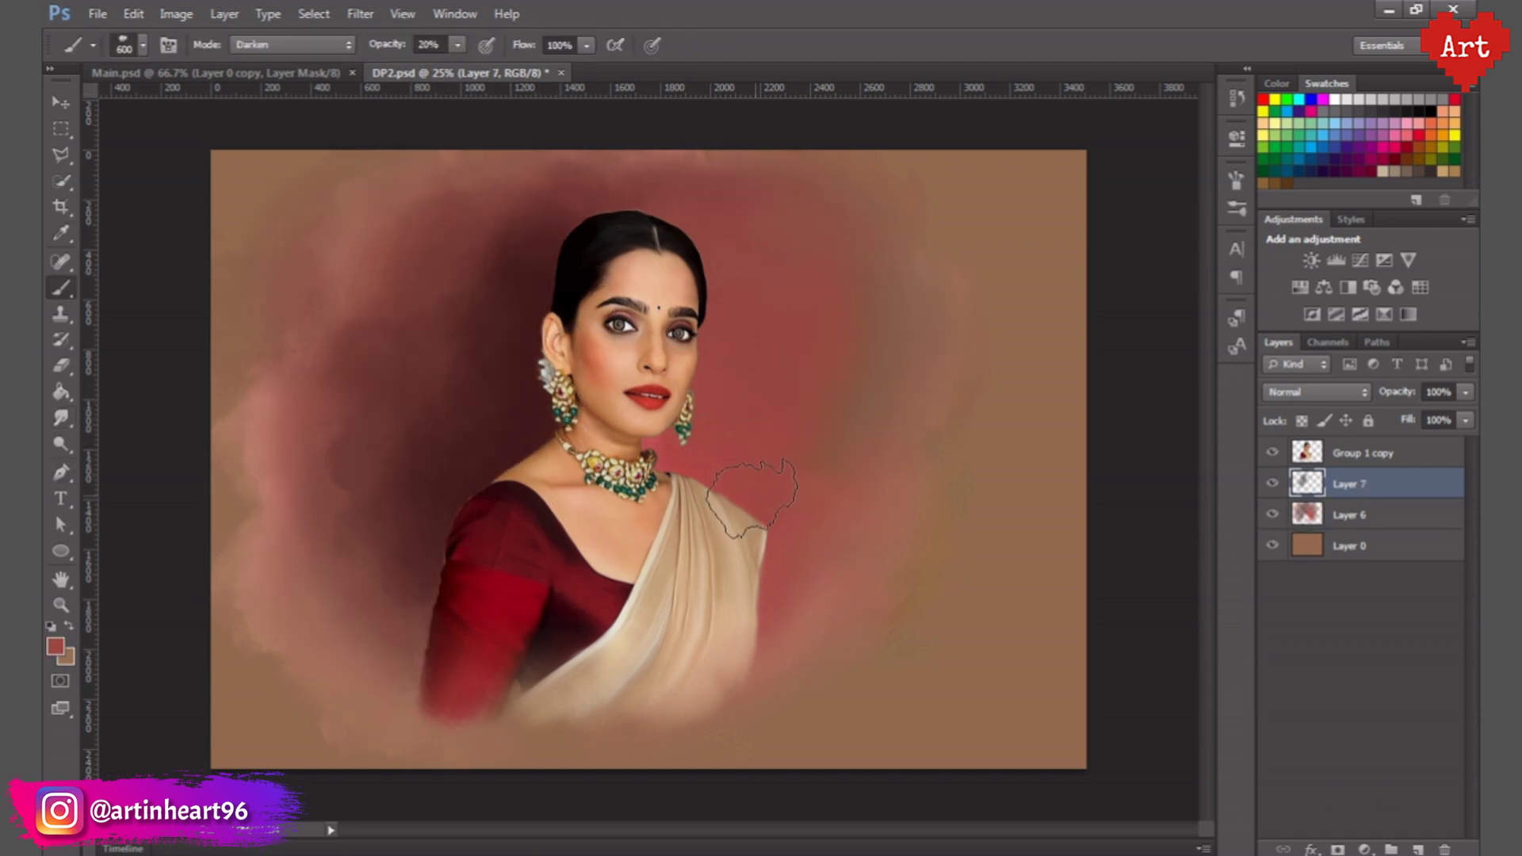
{"action": "key", "text": "4"}
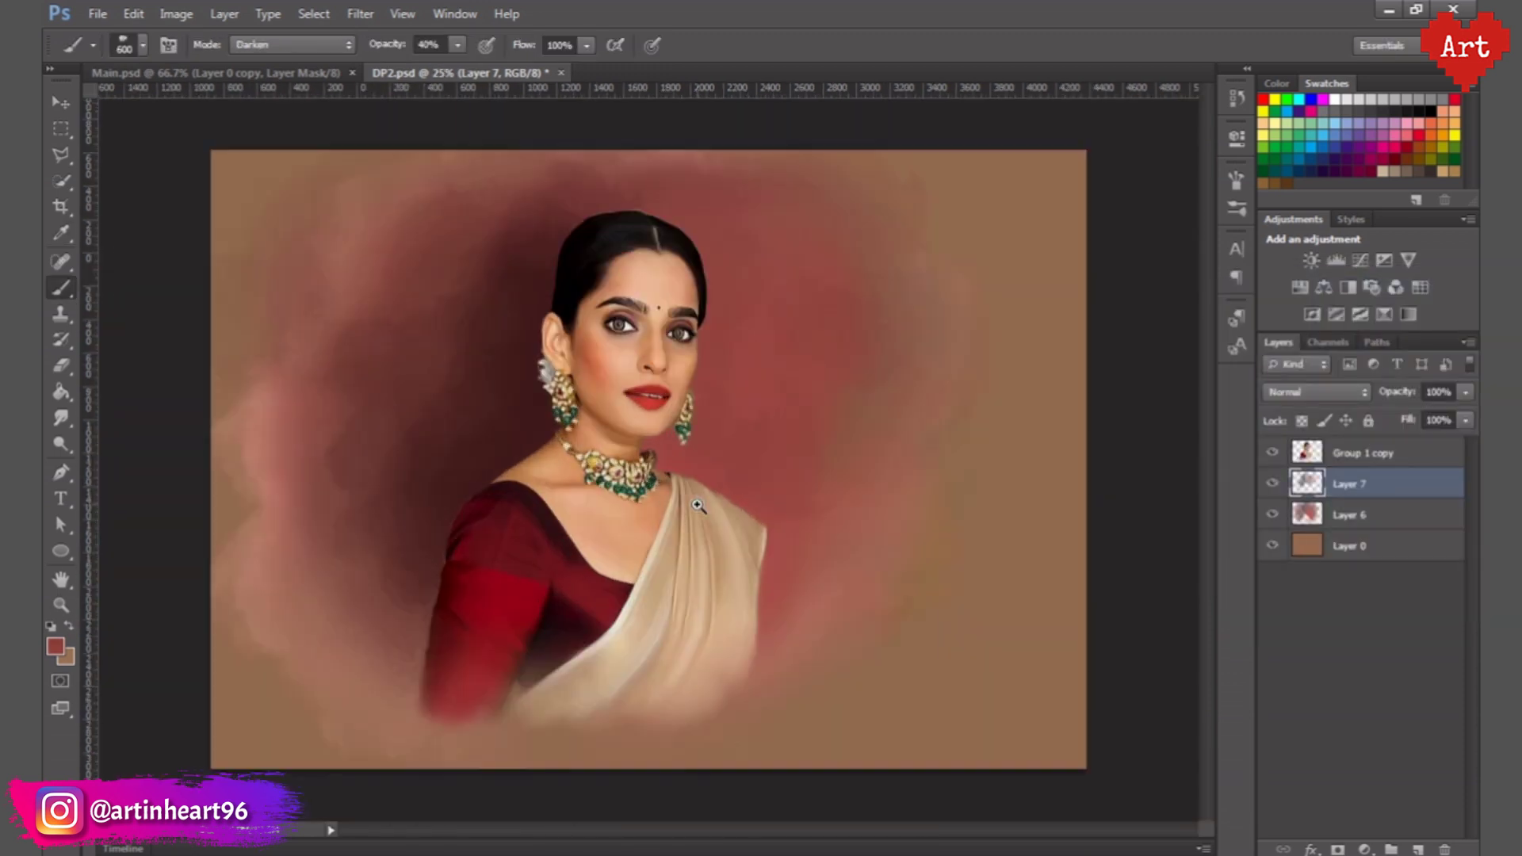
{"action": "key", "text": "3"}
{"action": "left_click", "coordinate": [502, 265], "text": "alt"}
{"action": "left_click_drag", "start_coordinate": [502, 265], "coordinate": [452, 491]}
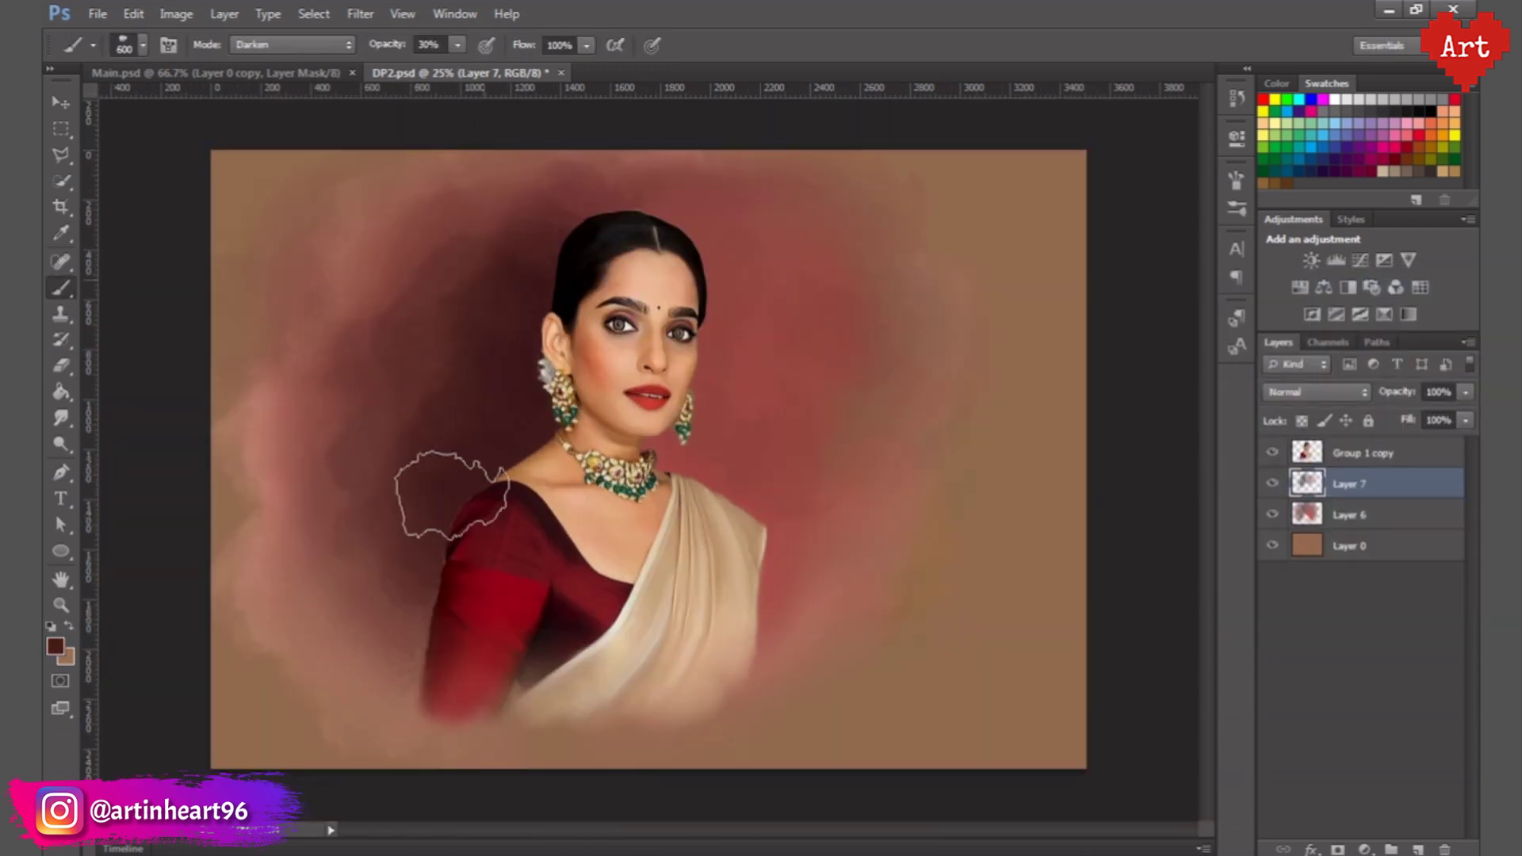
- Try a 300 px eraser on Layer 6, undo it, and return to painting on Layer 7
{"action": "left_click", "coordinate": [1347, 514]}
{"action": "key", "text": "e"}
{"action": "left_click", "coordinate": [131, 44]}
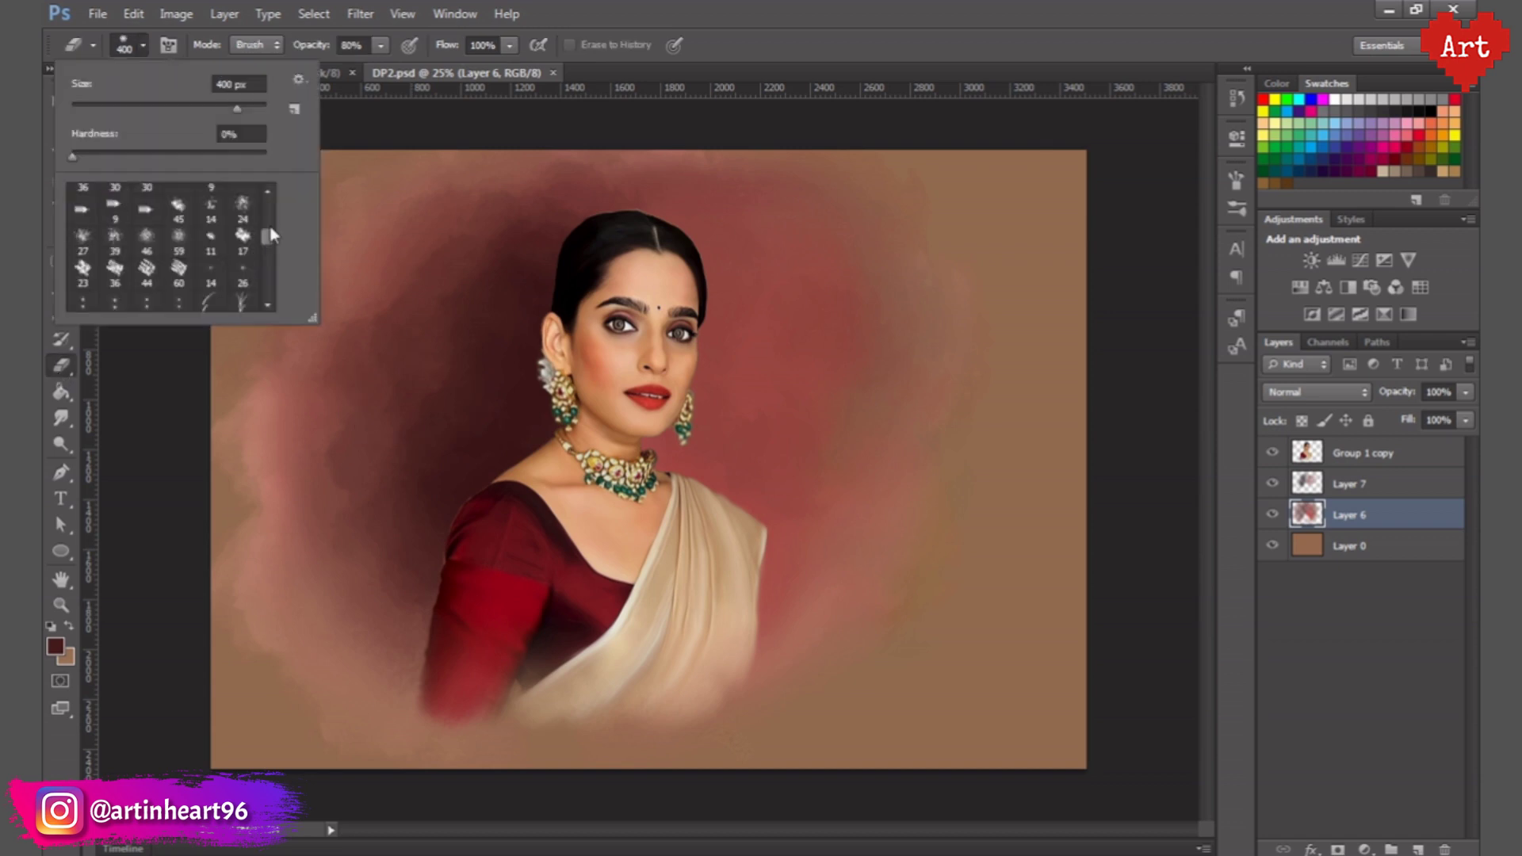
{"action": "key", "text": "Return"}
{"action": "key", "text": "bracketleft"}
{"action": "key", "text": "ctrl+z"}
{"action": "left_click", "coordinate": [343, 45]}
{"action": "type", "text": "50"}
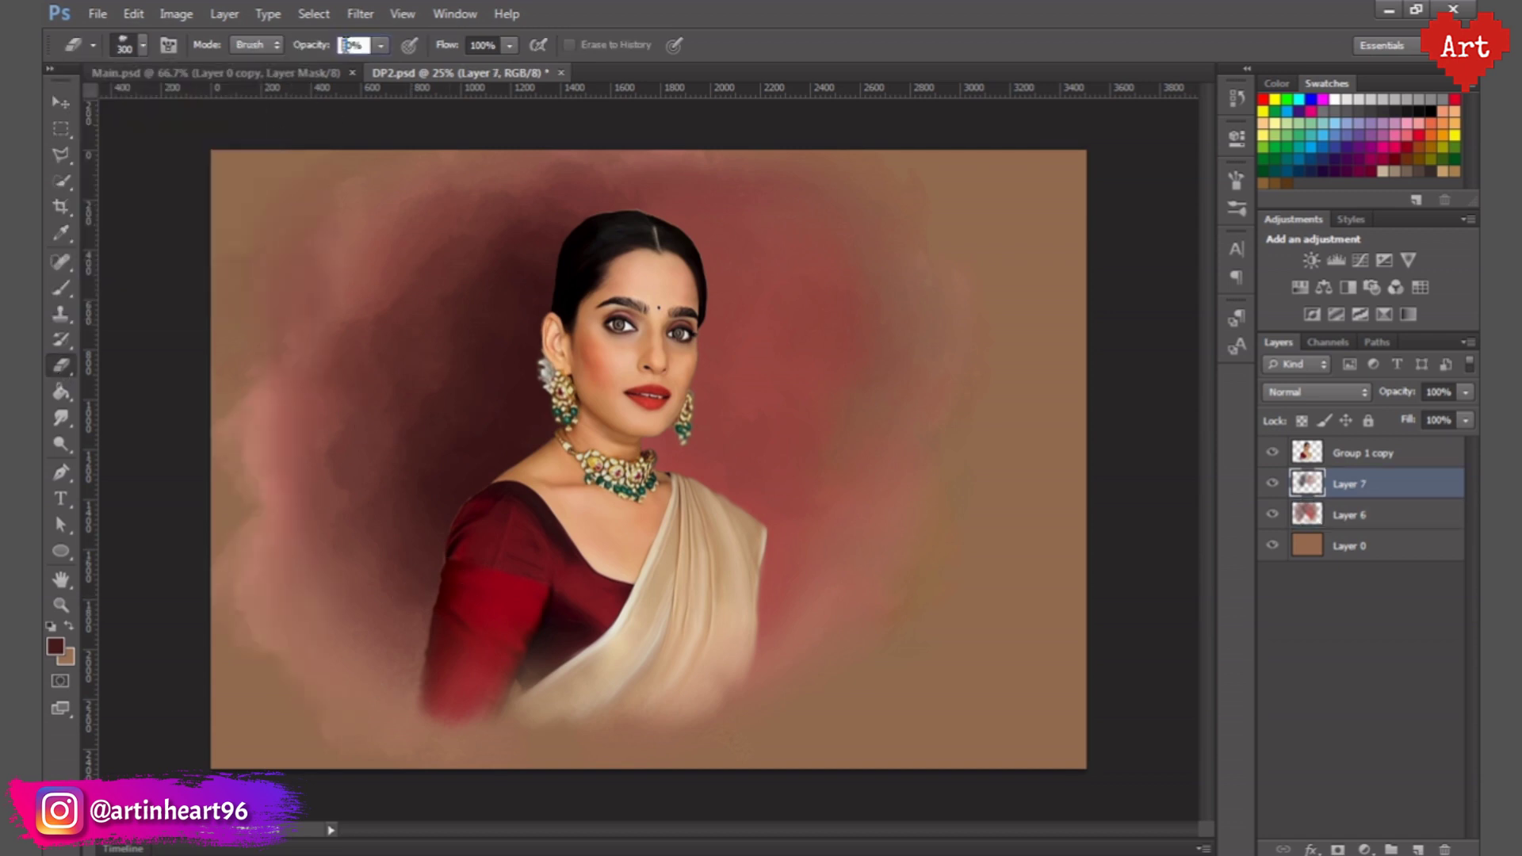
{"action": "key", "text": "alt+bracketleft"}
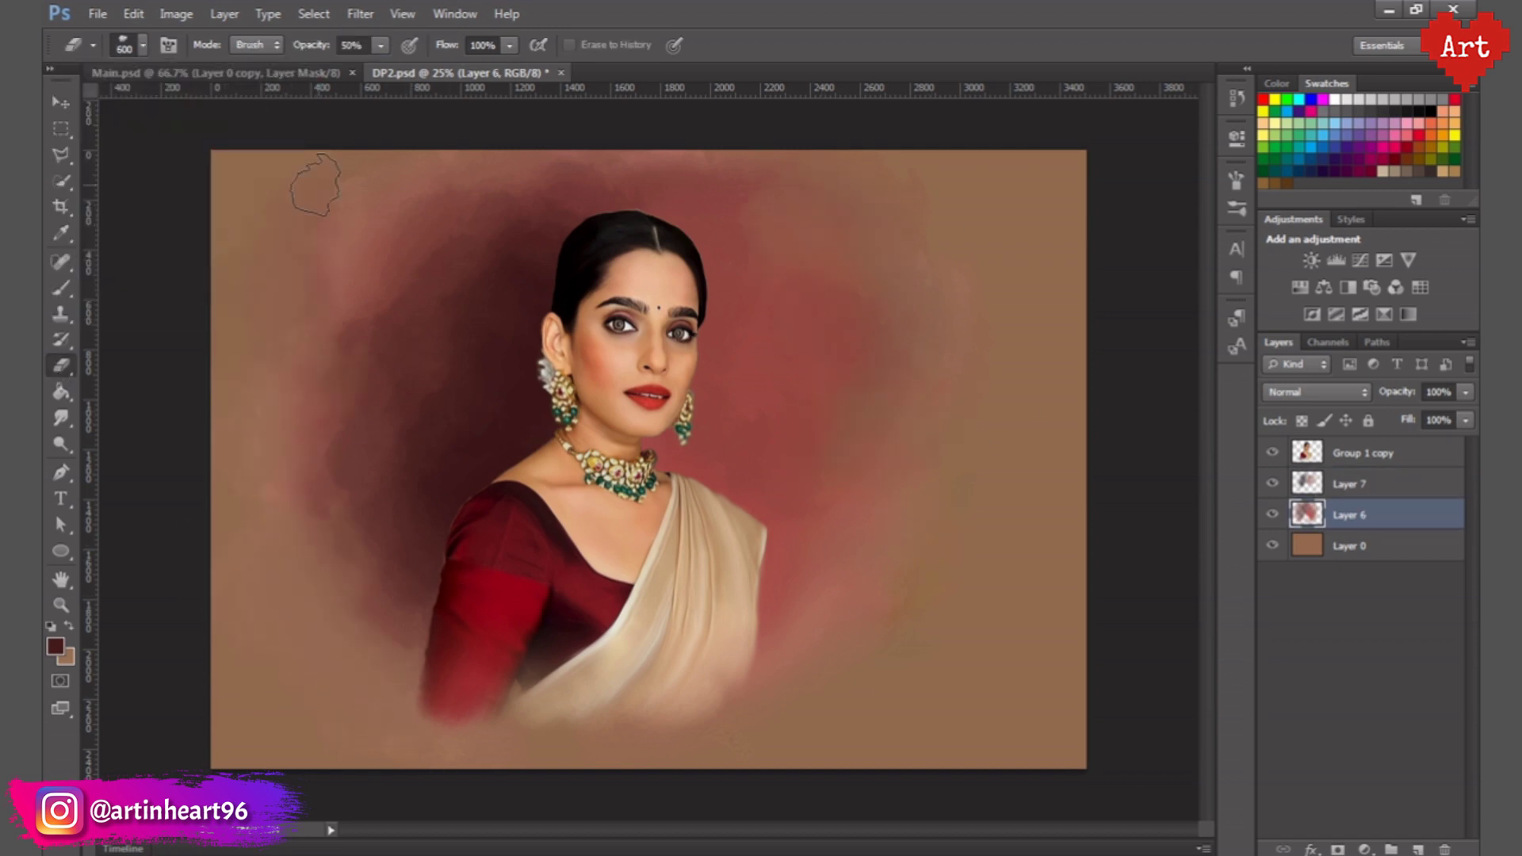
{"action": "type", "text": "30"}
{"action": "key", "text": "alt+bracketright"}
{"action": "key", "text": "b"}
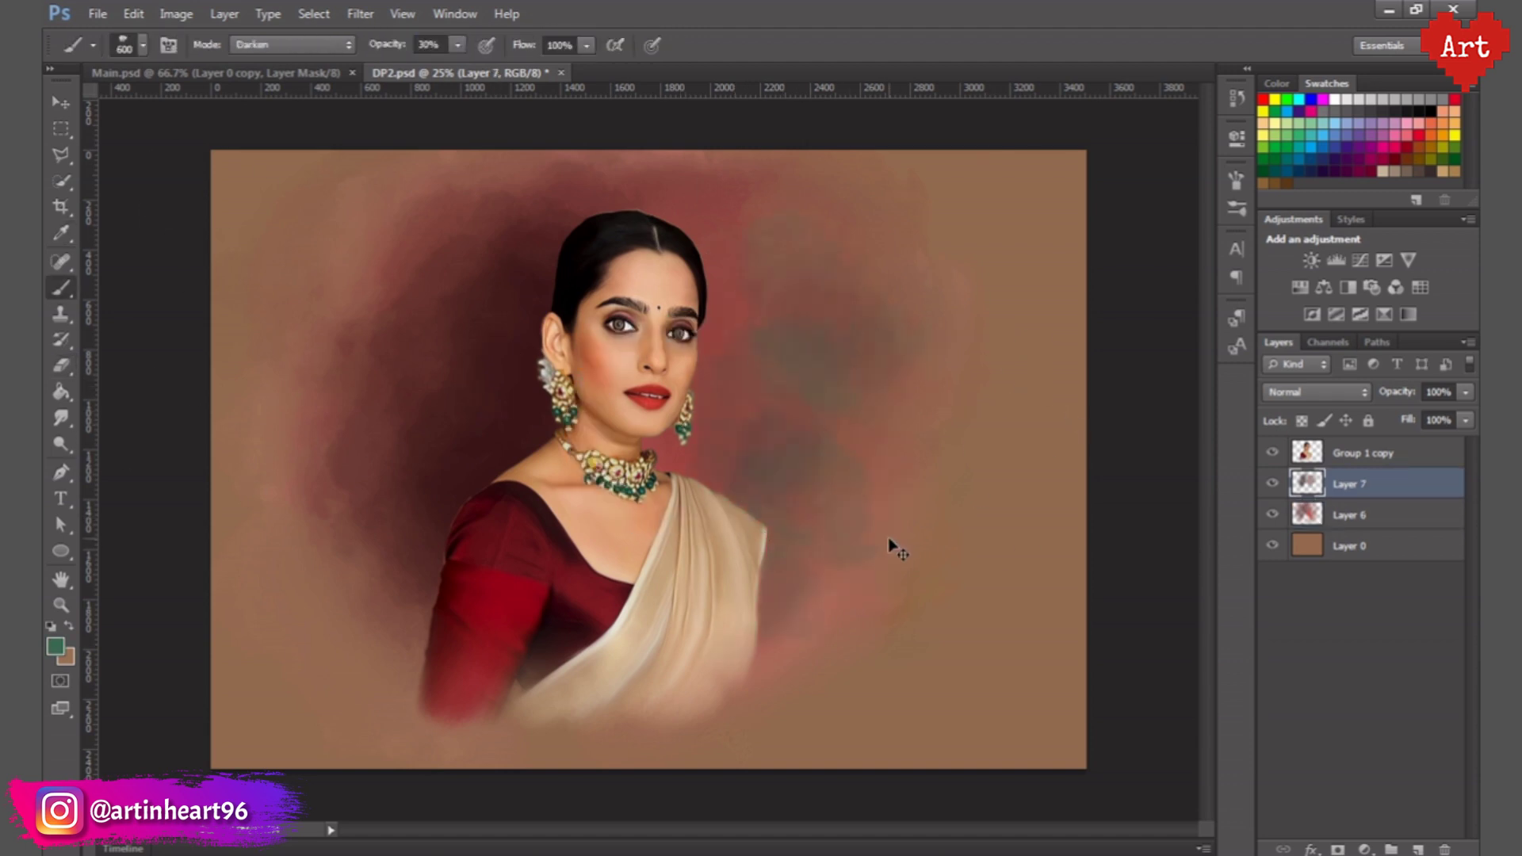
- Smudge the sleeve's lower-left edge on the Group 1 copy portrait layer
{"action": "key", "text": "alt+bracketright"}
{"action": "key", "text": "r"}
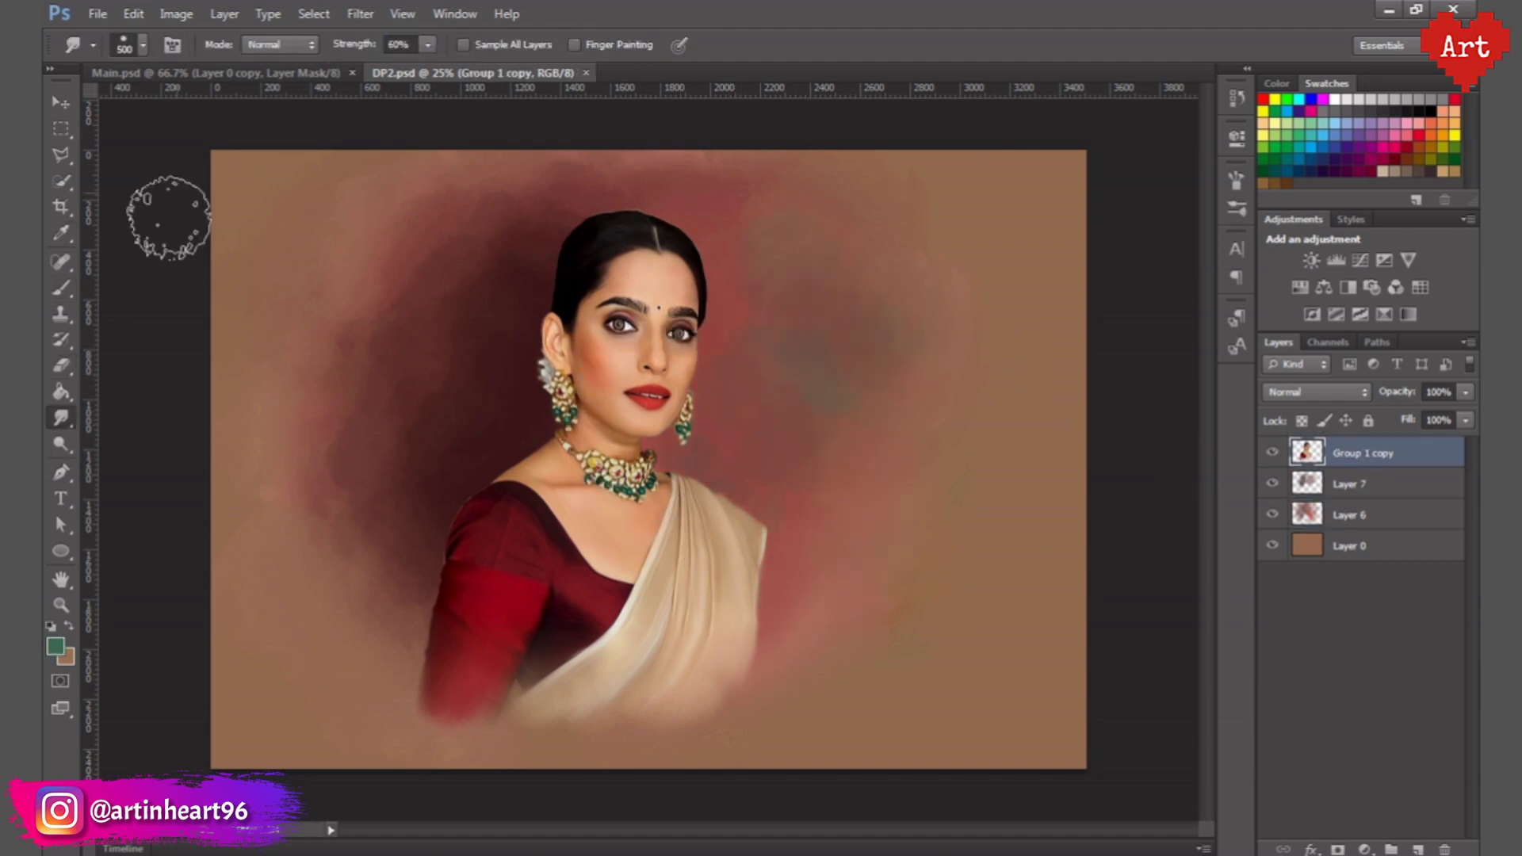
{"action": "left_click_drag", "start_coordinate": [429, 660], "coordinate": [512, 711]}
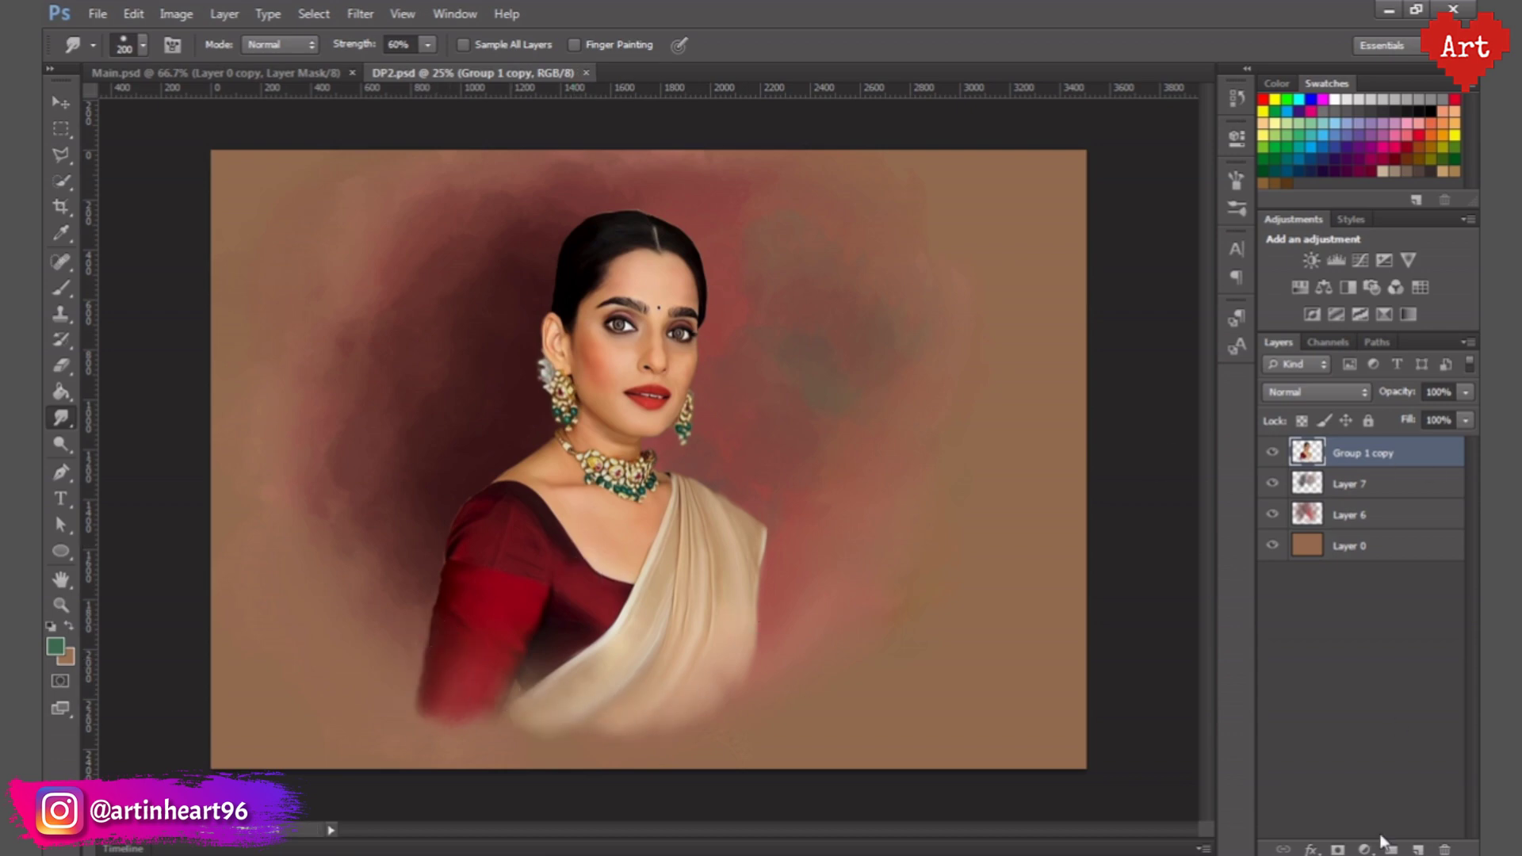
- On a new layer, trace a soft white highlight along the lower lip with a fine size-9 brush
{"action": "left_click_drag", "start_coordinate": [651, 333], "coordinate": [772, 538]}
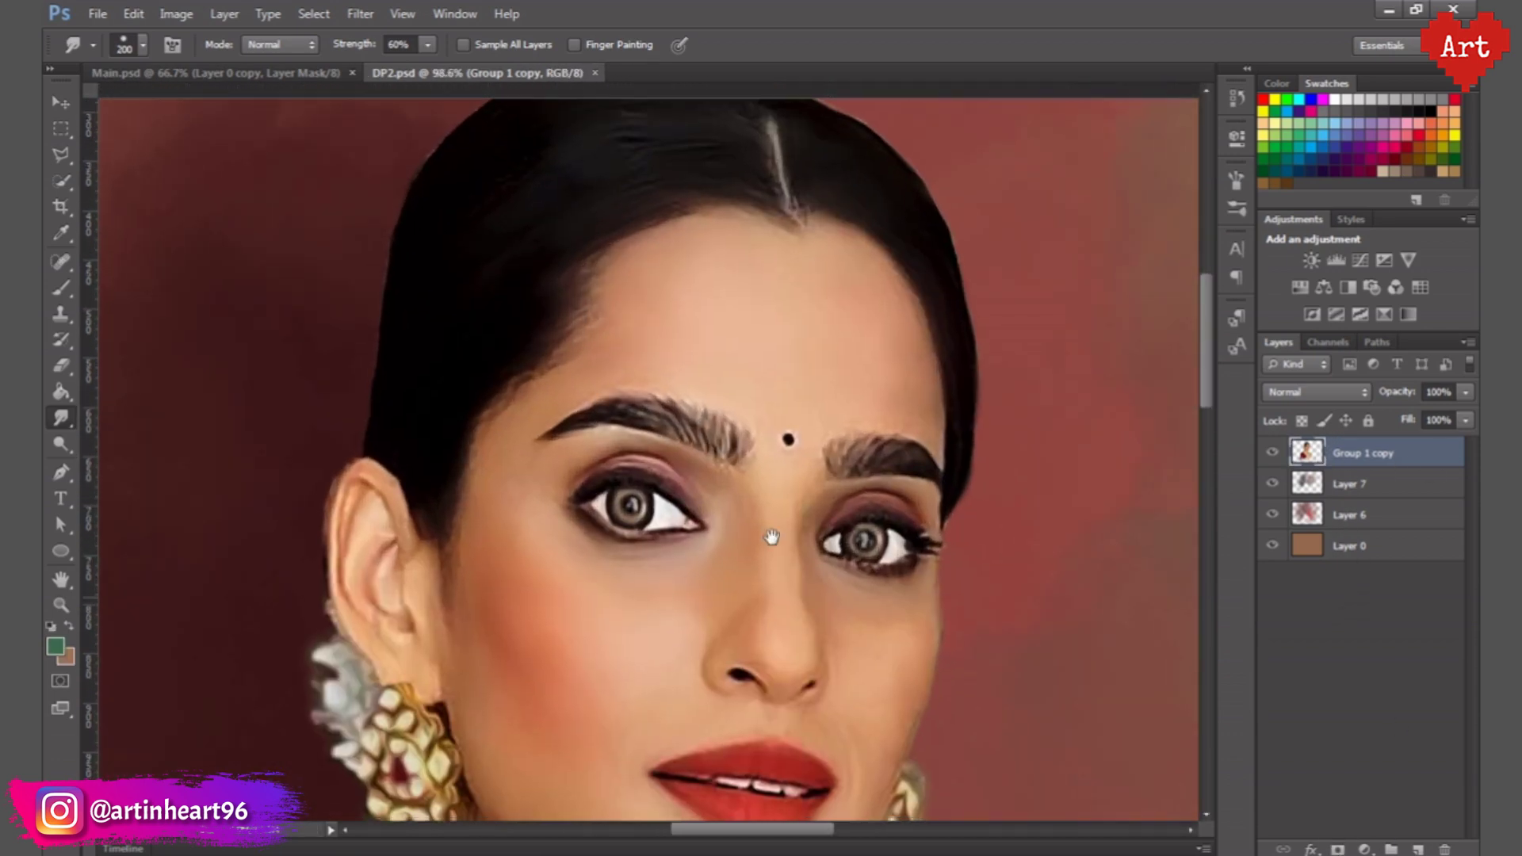
{"action": "key", "text": "ctrl+plus"}
{"action": "key", "text": "b"}
{"action": "key", "text": "d"}
{"action": "key", "text": "x"}
{"action": "left_click", "coordinate": [143, 46]}
{"action": "key", "text": "Return"}
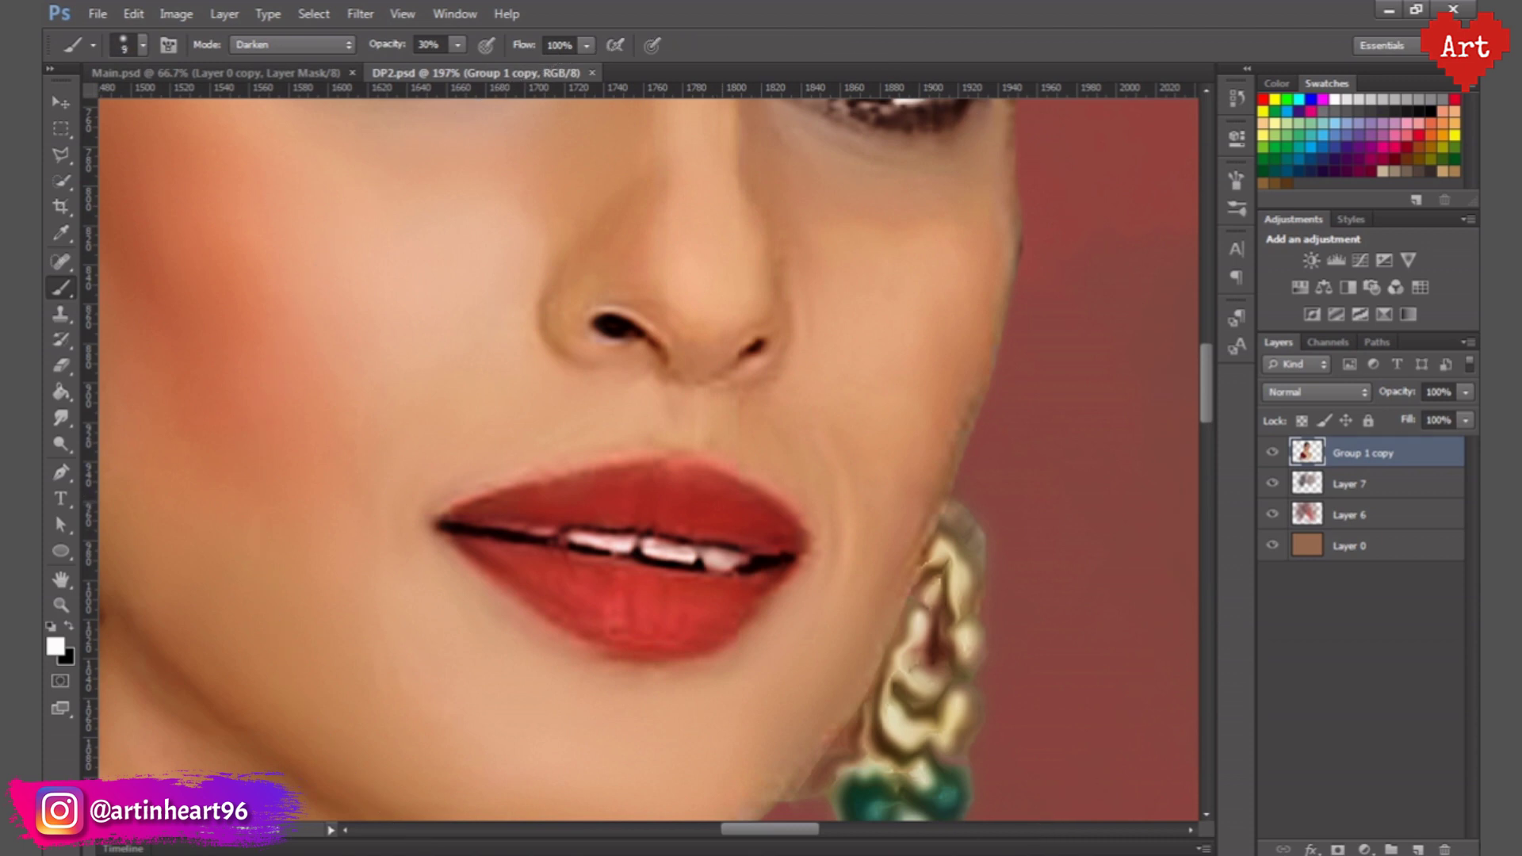
{"action": "key", "text": "ctrl+shift+alt+n"}
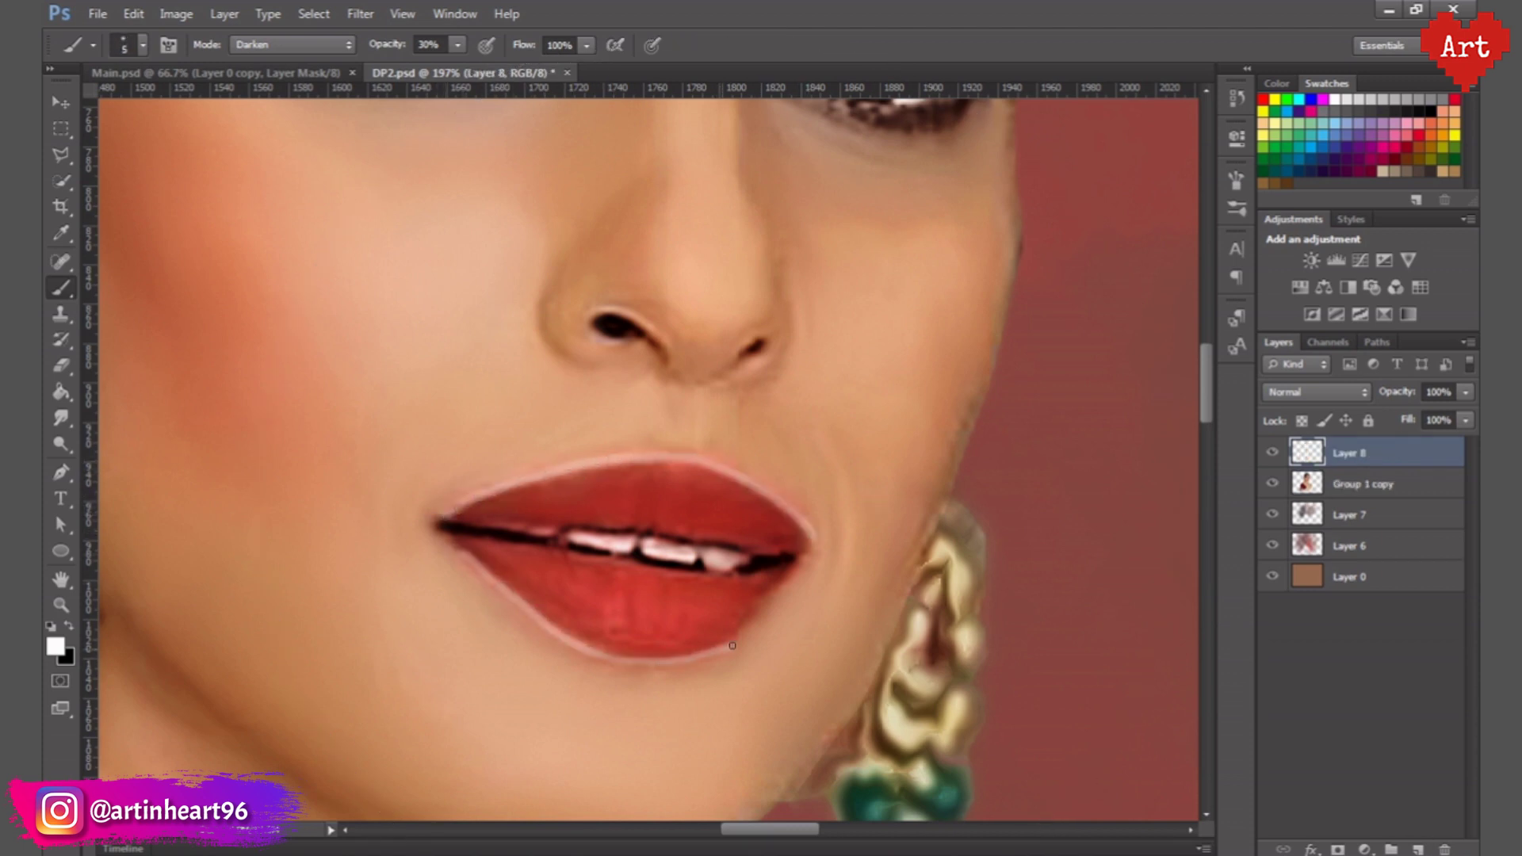
{"action": "left_click_drag", "start_coordinate": [733, 646], "coordinate": [600, 648]}
{"action": "key", "text": "ctrl+minus"}
{"action": "key", "text": "ctrl+minus"}
{"action": "key", "text": "ctrl+minus"}
- Set Layer 8's blend mode to Screen
{"action": "left_click", "coordinate": [1316, 391]}
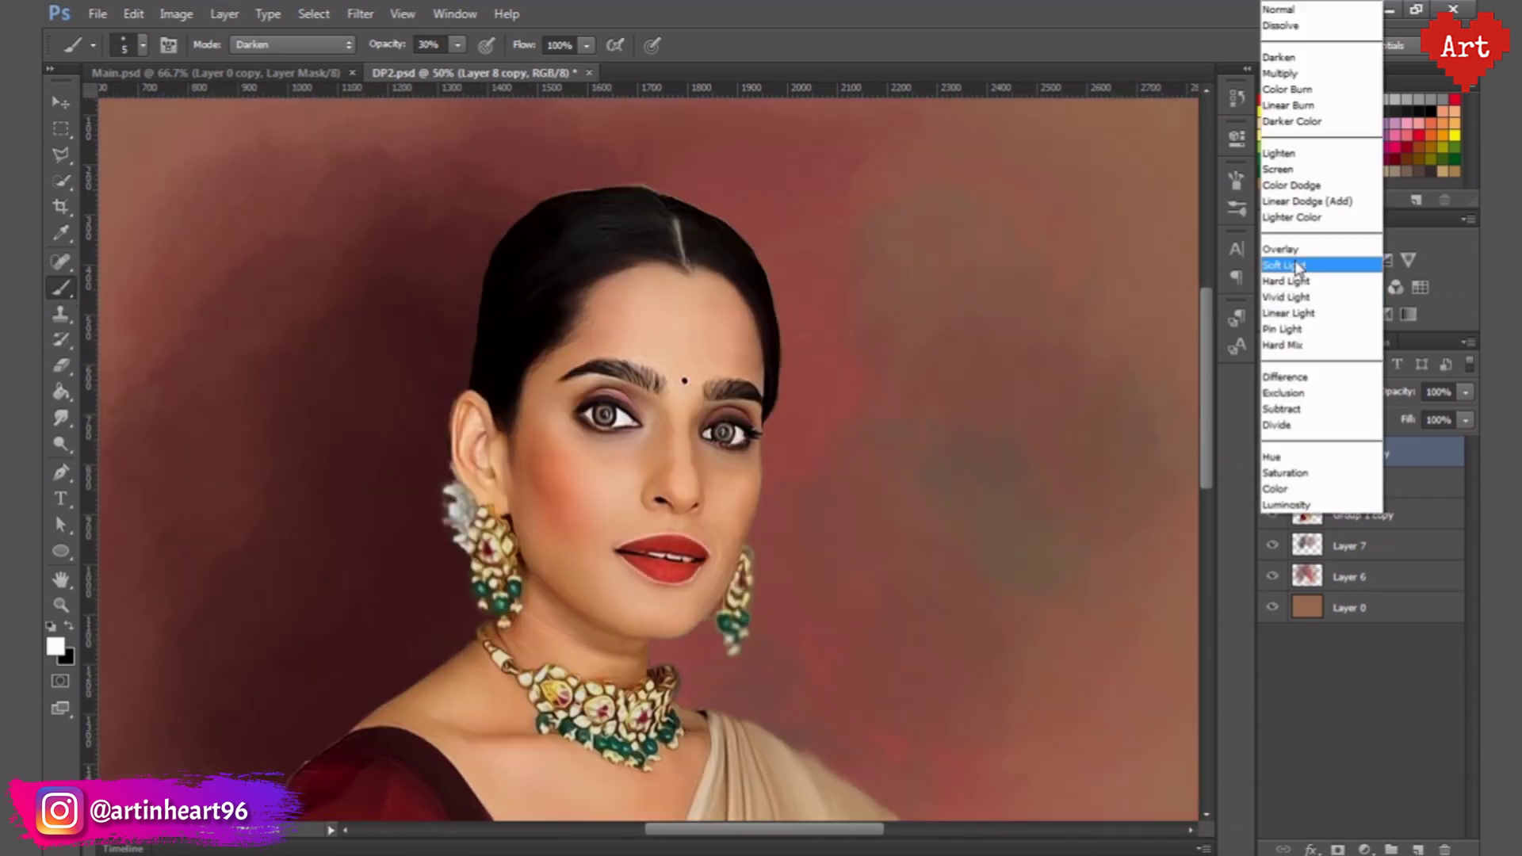
{"action": "left_click", "coordinate": [1301, 259]}
{"action": "left_click", "coordinate": [1316, 391]}
{"action": "left_click", "coordinate": [1301, 147]}
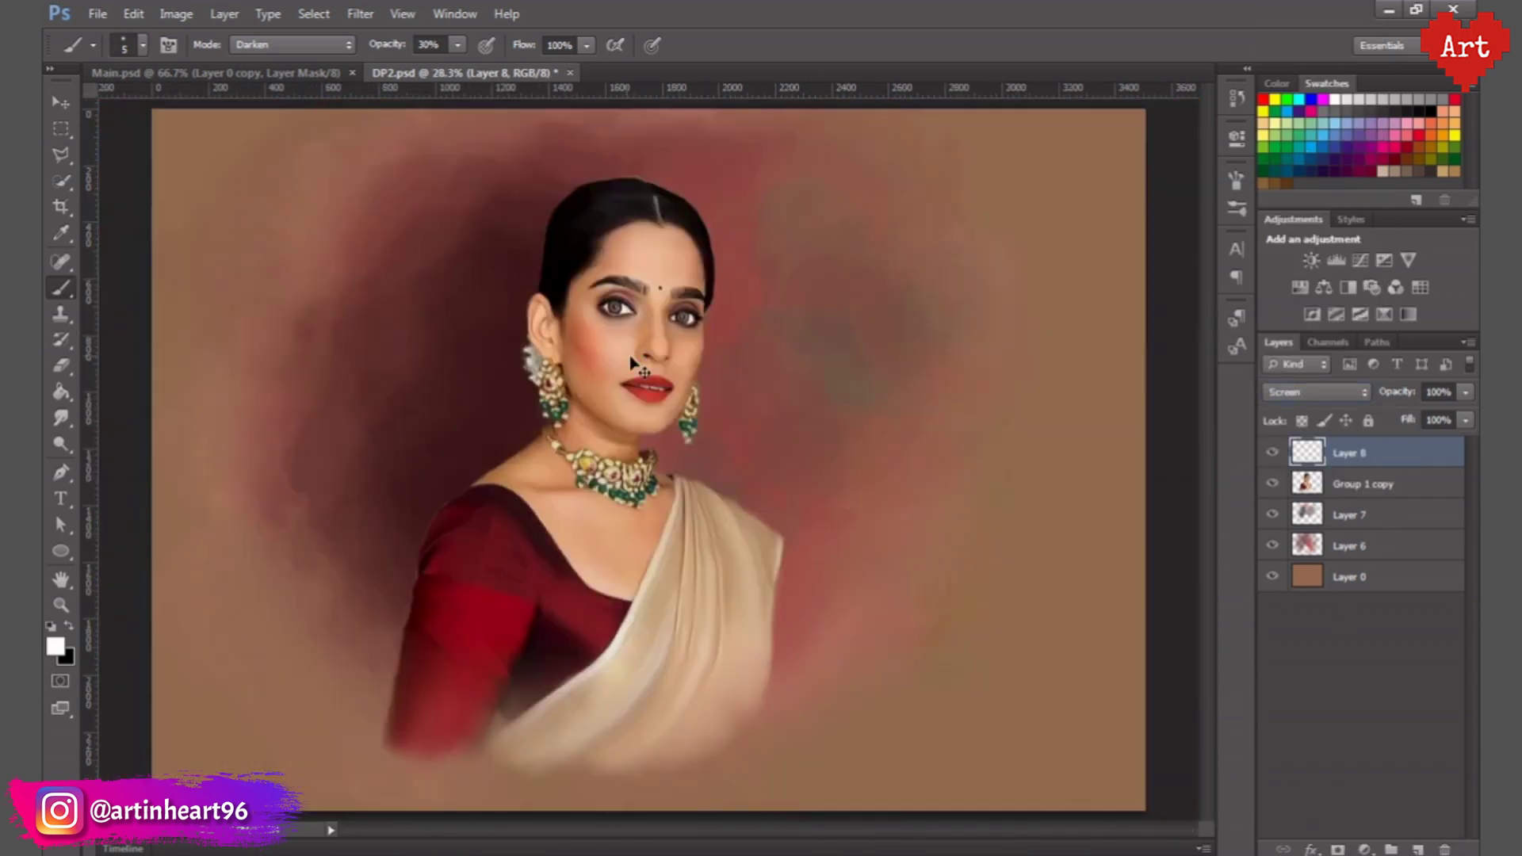
- Duplicate Layer 8 and give the copy 20% opacity
{"action": "key", "text": "ctrl+j"}
{"action": "left_click", "coordinate": [1397, 394]}
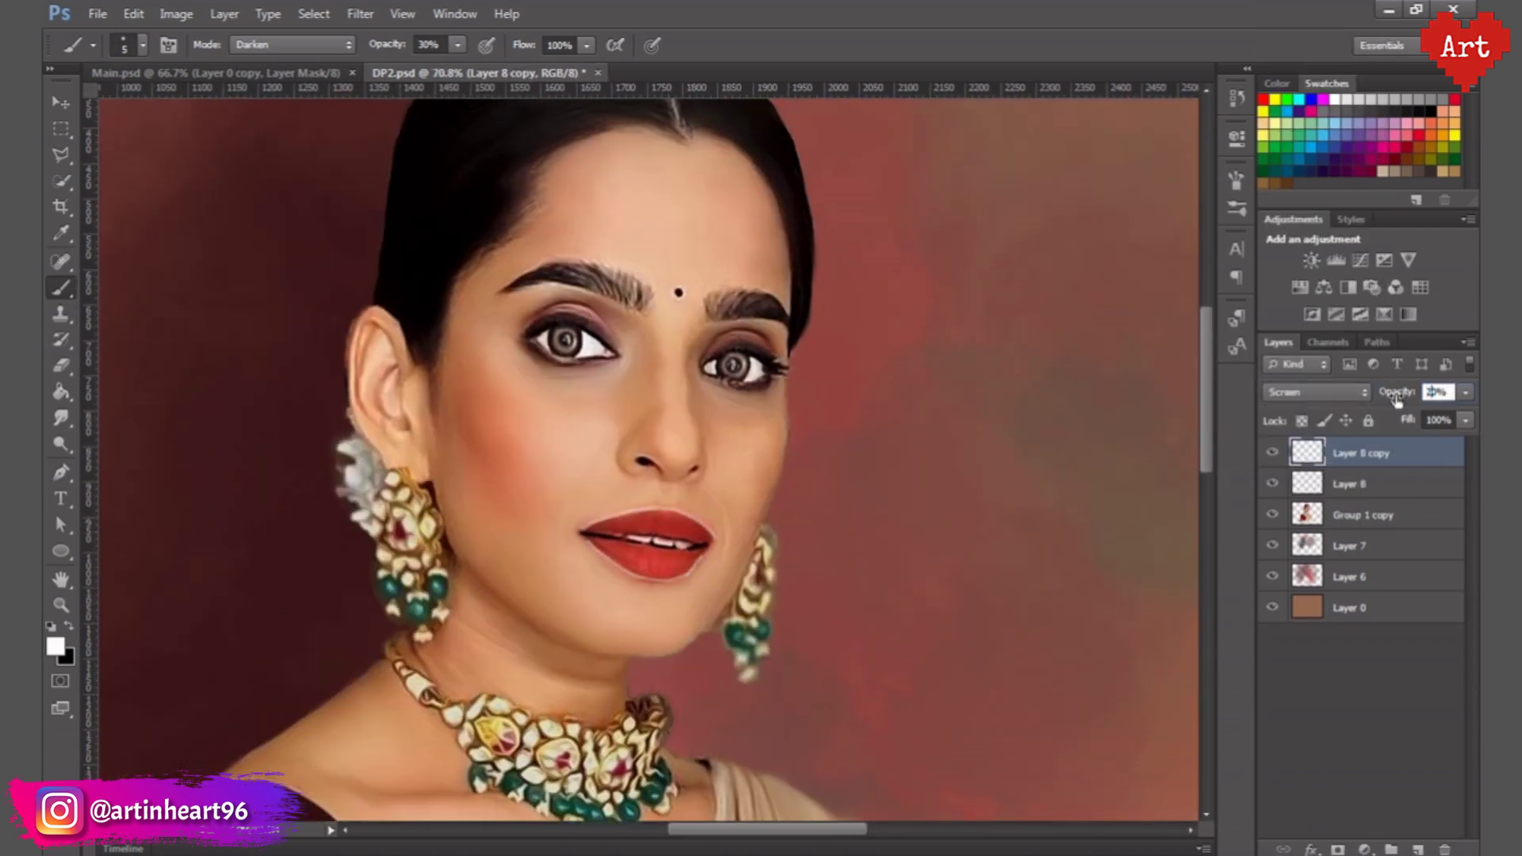
{"action": "key", "text": "Return"}
{"action": "scroll", "coordinate": [436, 497], "scroll_direction": "down", "scroll_amount": 4}
{"action": "scroll", "coordinate": [437, 497], "scroll_direction": "up", "scroll_amount": 3}
- Select Group 1 copy and set up the Smudge tool with adjusted strength near the neck
{"action": "mouse_move", "coordinate": [289, 497]}
{"action": "left_mouse_down"}
{"action": "mouse_move", "coordinate": [436, 497]}
{"action": "mouse_move", "coordinate": [515, 386]}
{"action": "left_mouse_up"}
{"action": "left_click", "coordinate": [1362, 515]}
{"action": "left_click", "coordinate": [60, 418]}
{"action": "left_click", "coordinate": [363, 46]}
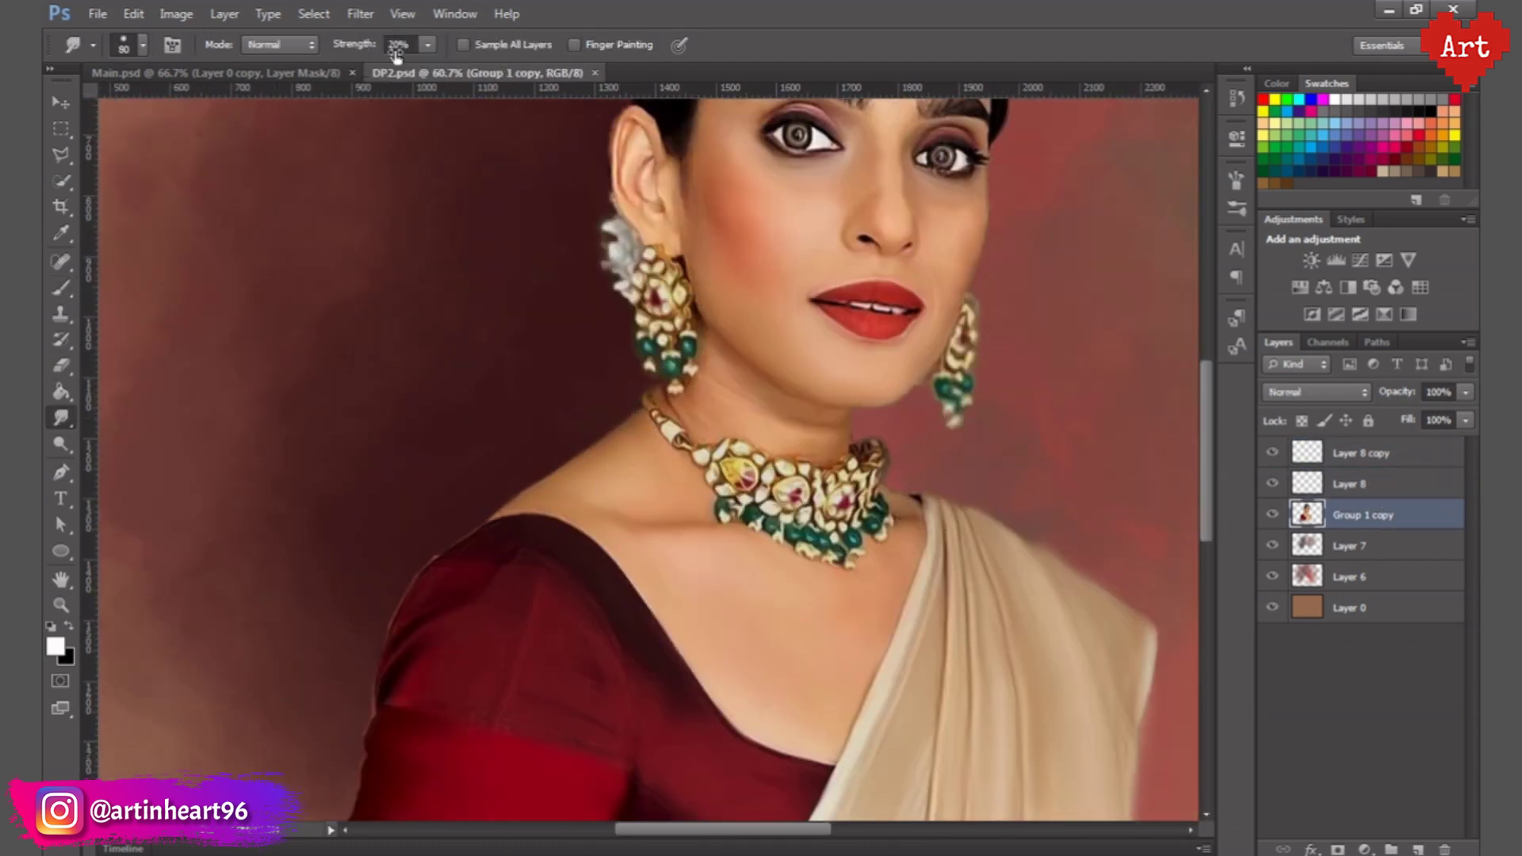
{"action": "scroll", "coordinate": [441, 486], "scroll_direction": "down", "scroll_amount": 5}
{"action": "scroll", "coordinate": [555, 397], "scroll_direction": "up", "scroll_amount": 3}
{"action": "scroll", "coordinate": [635, 397], "scroll_direction": "down", "scroll_amount": 3}
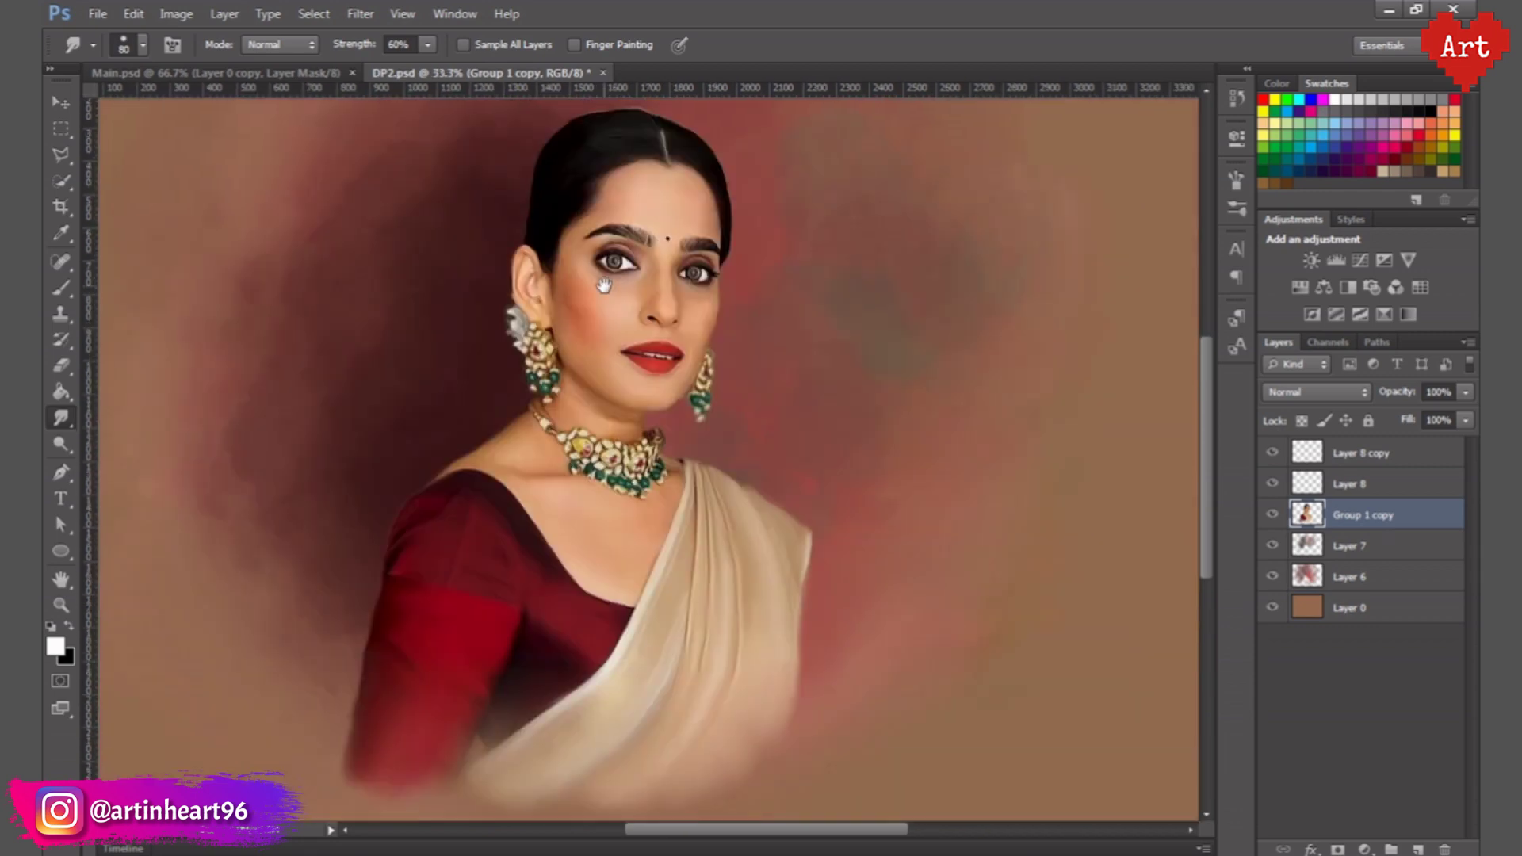
{"action": "scroll", "coordinate": [726, 400], "scroll_direction": "up", "scroll_amount": 4}
- Shrink the smudge brush for detail around the ear and earring, viewing the whole portrait
{"action": "scroll", "coordinate": [526, 116], "scroll_direction": "up", "scroll_amount": 2}
{"action": "key", "text": "bracketleft"}
{"action": "key", "text": "bracketleft"}
{"action": "key", "text": "bracketleft"}
{"action": "scroll", "coordinate": [204, 476], "scroll_direction": "up", "scroll_amount": 2}
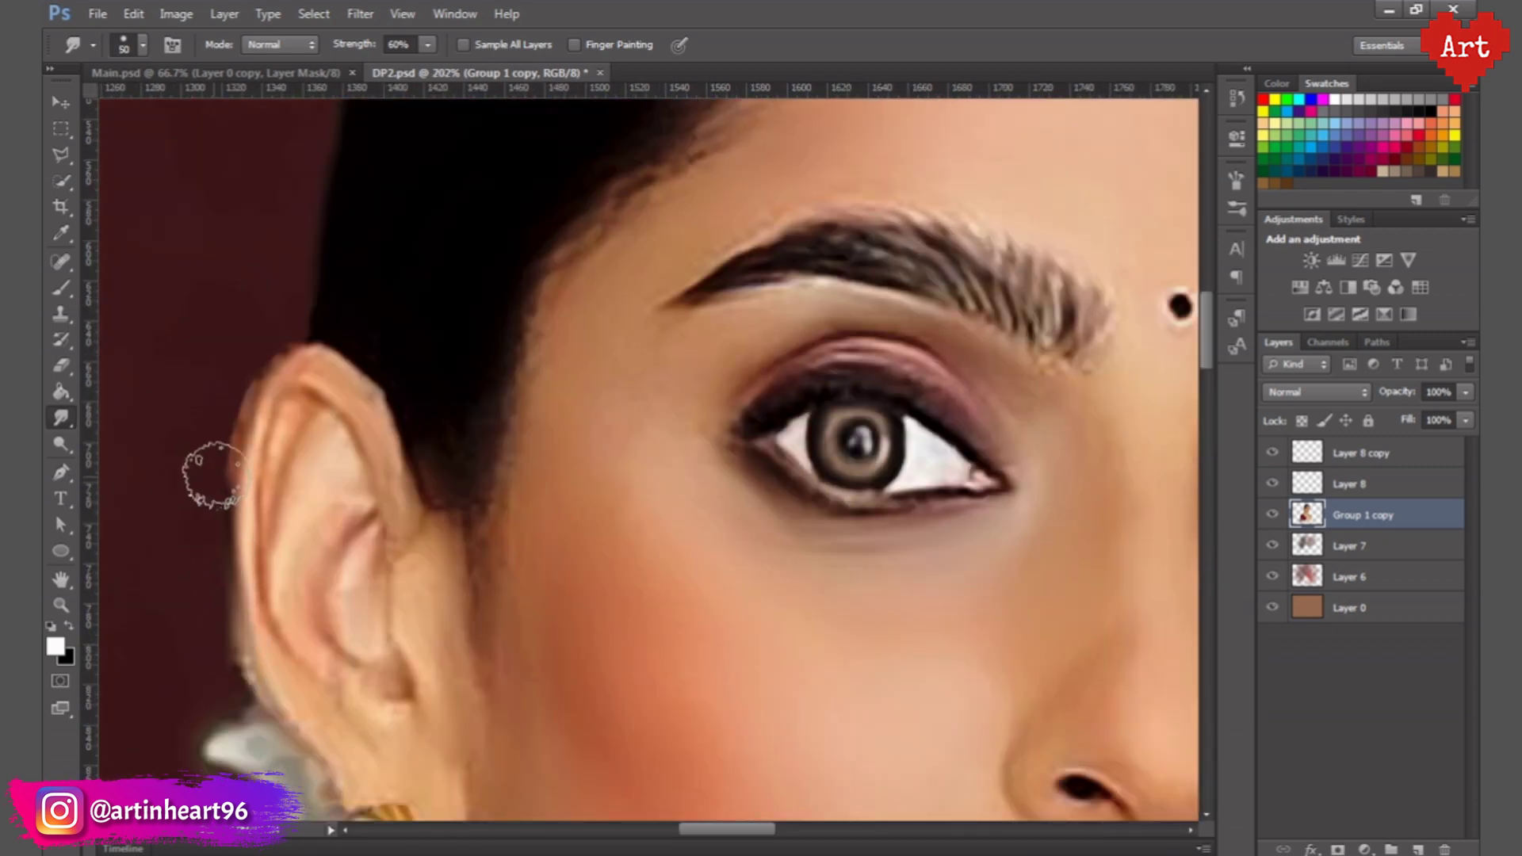
{"action": "scroll", "coordinate": [368, 367], "scroll_direction": "up", "scroll_amount": 2}
{"action": "key", "text": "bracketleft"}
{"action": "key", "text": "bracketleft"}
{"action": "scroll", "coordinate": [444, 634], "scroll_direction": "down", "scroll_amount": 2}
{"action": "scroll", "coordinate": [472, 658], "scroll_direction": "down", "scroll_amount": 3}
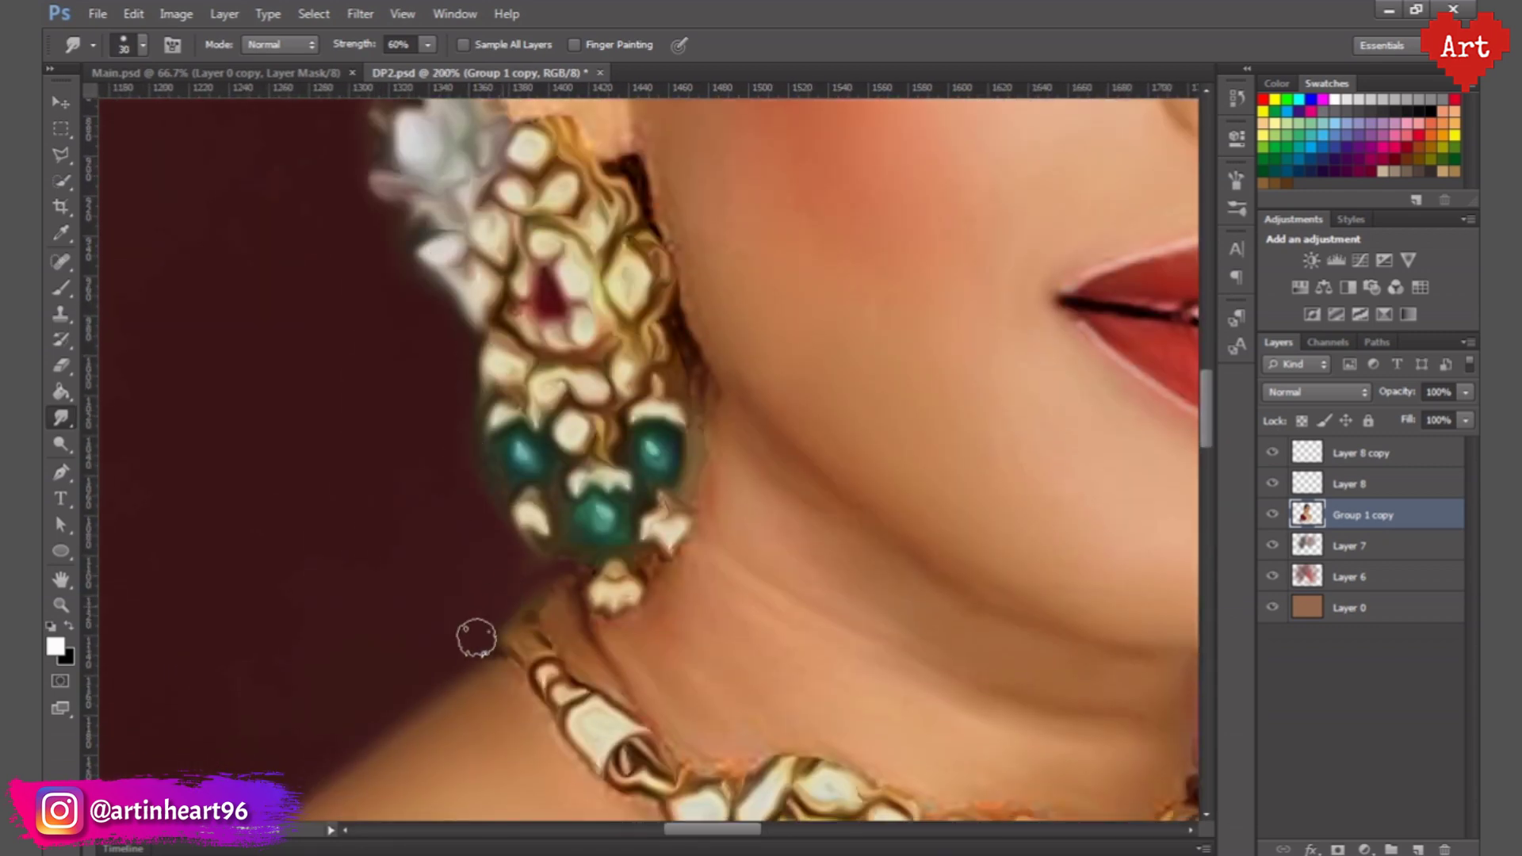
{"action": "scroll", "coordinate": [464, 540], "scroll_direction": "down", "scroll_amount": 4}
{"action": "key", "text": "ctrl+0"}
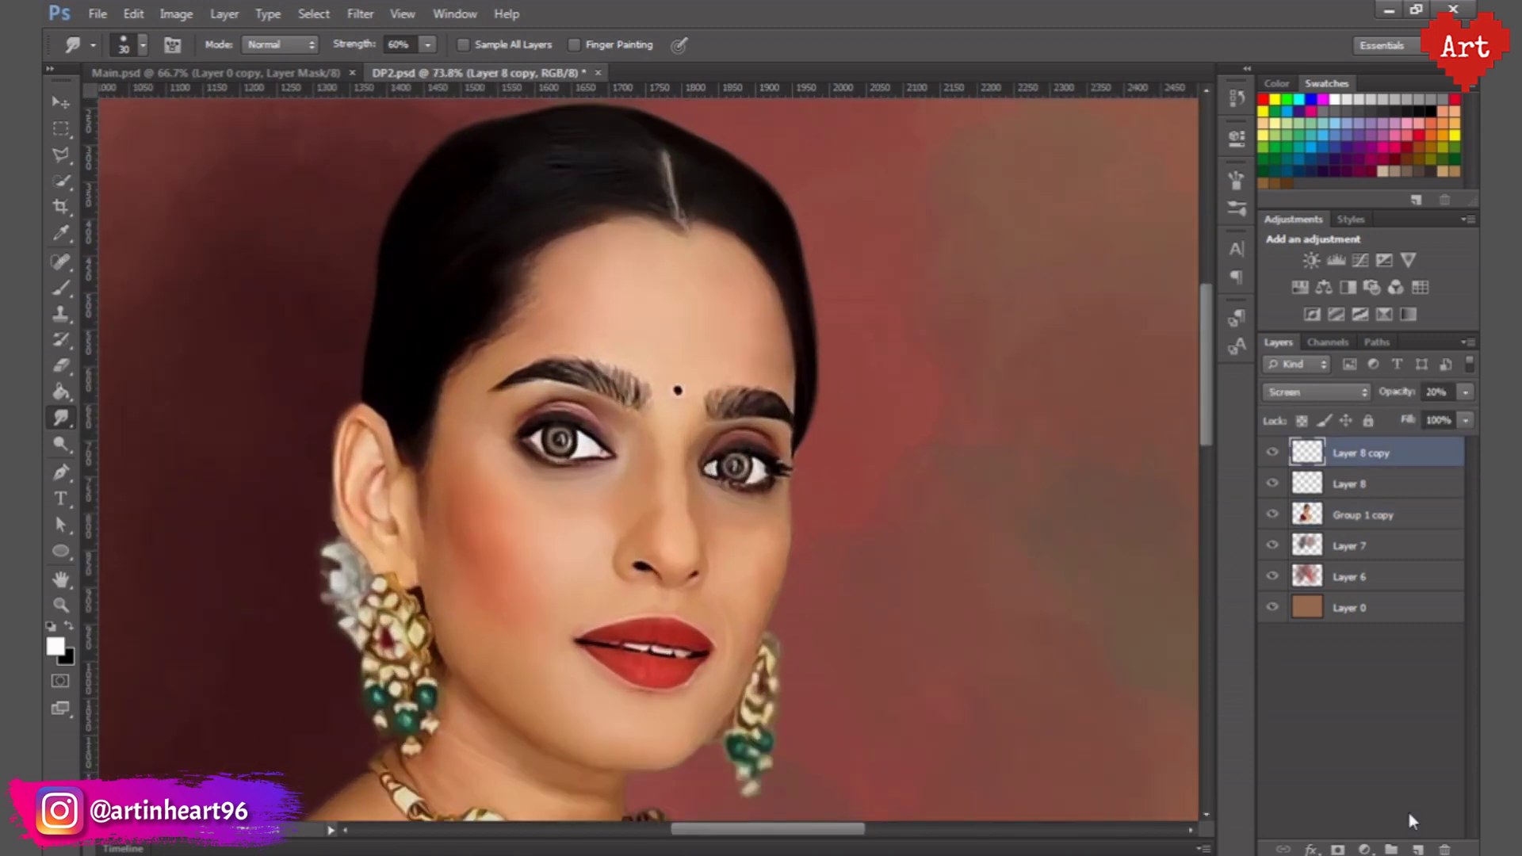
{"action": "scroll", "coordinate": [666, 678], "scroll_direction": "up", "scroll_amount": 3}
{"action": "key", "text": "bracketleft"}
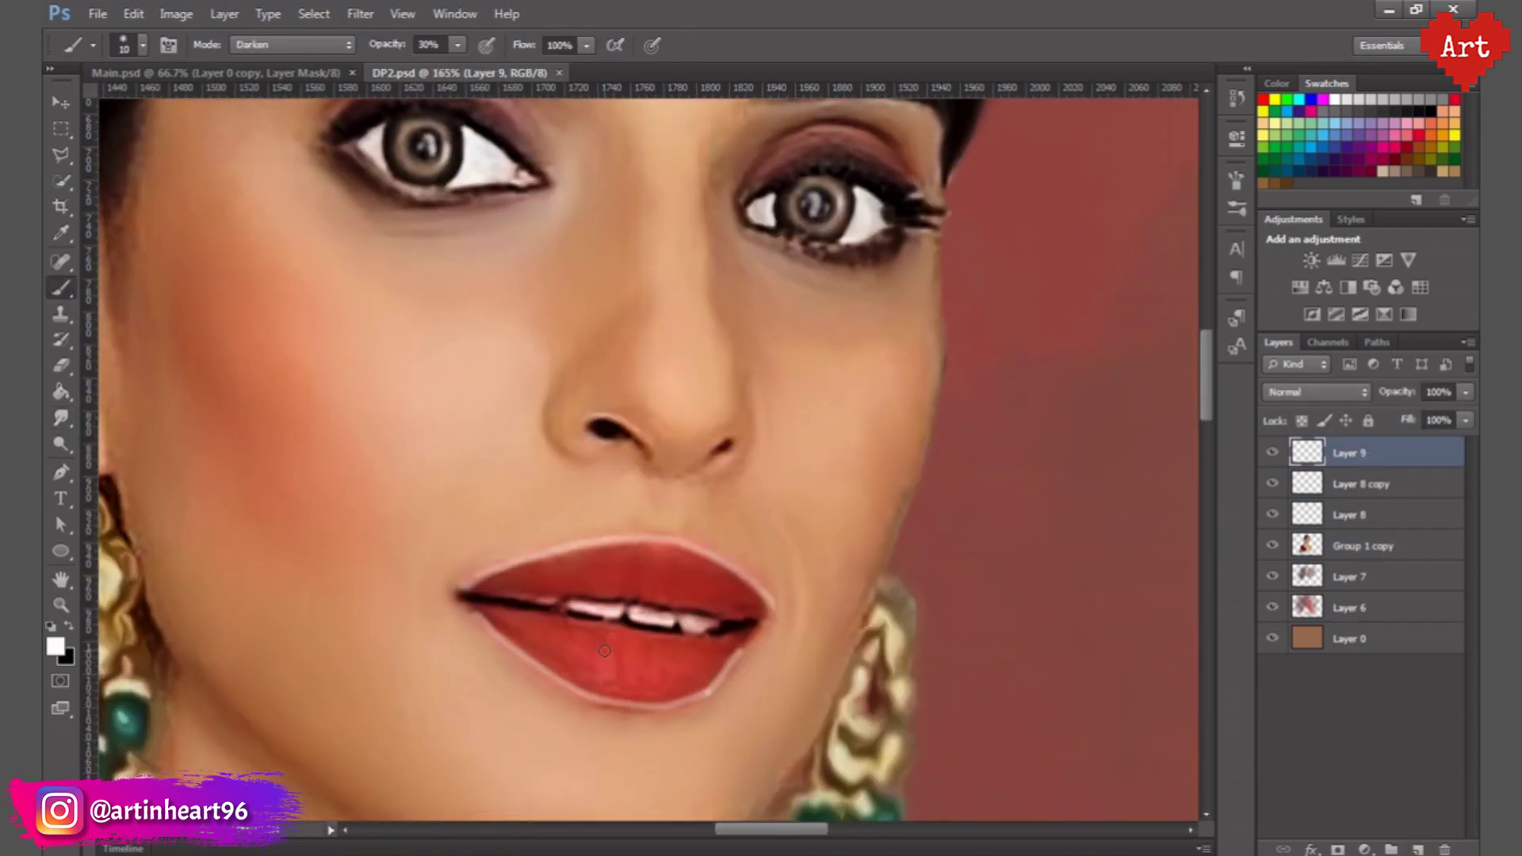
- Paint glossy white highlights across the lower and upper lips
{"action": "left_click_drag", "start_coordinate": [558, 646], "coordinate": [606, 658]}
{"action": "key", "text": "bracketright"}
{"action": "key", "text": "bracketright"}
{"action": "left_click_drag", "start_coordinate": [583, 654], "coordinate": [662, 666]}
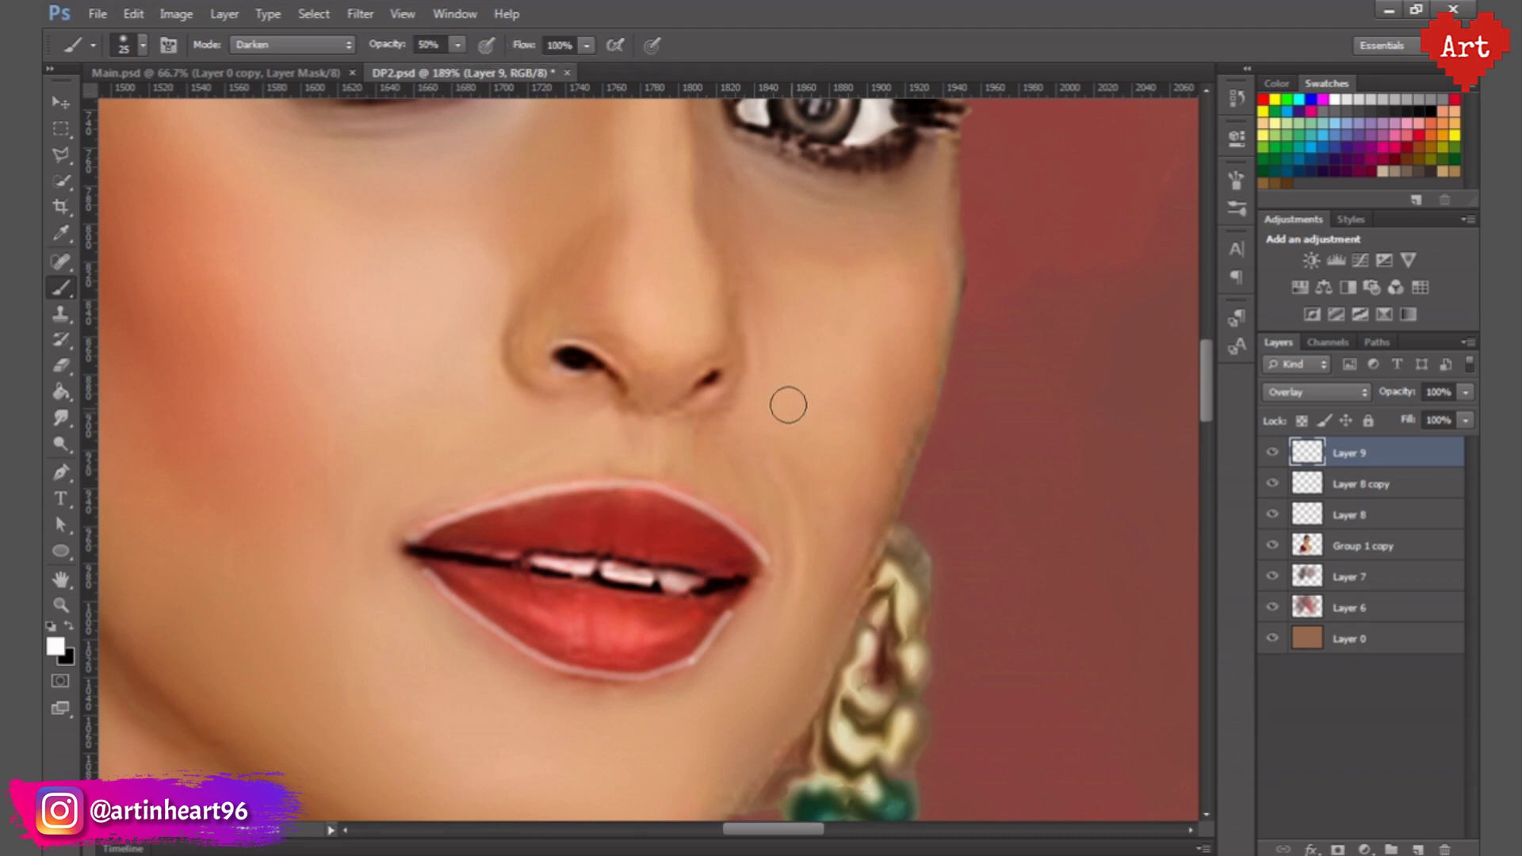
{"action": "mouse_move", "coordinate": [559, 523]}
{"action": "left_mouse_down"}
{"action": "mouse_move", "coordinate": [646, 533]}
{"action": "mouse_move", "coordinate": [539, 531]}
{"action": "left_mouse_up"}
- Tidy the lip highlights with the Eraser, then hide Layer 11 to compare the effect
{"action": "key", "text": "e"}
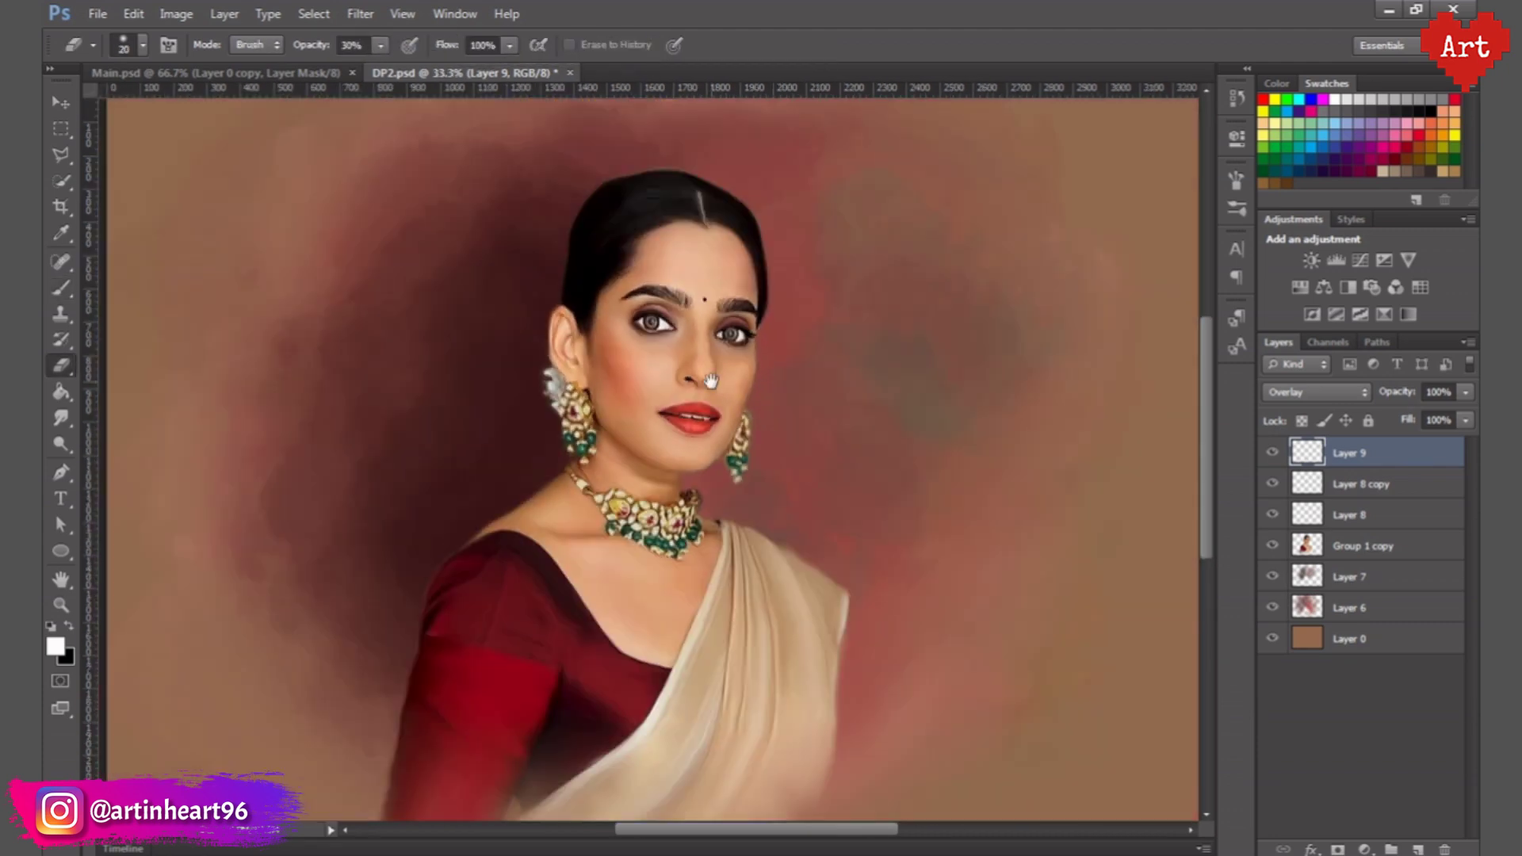
{"action": "key", "text": "b"}
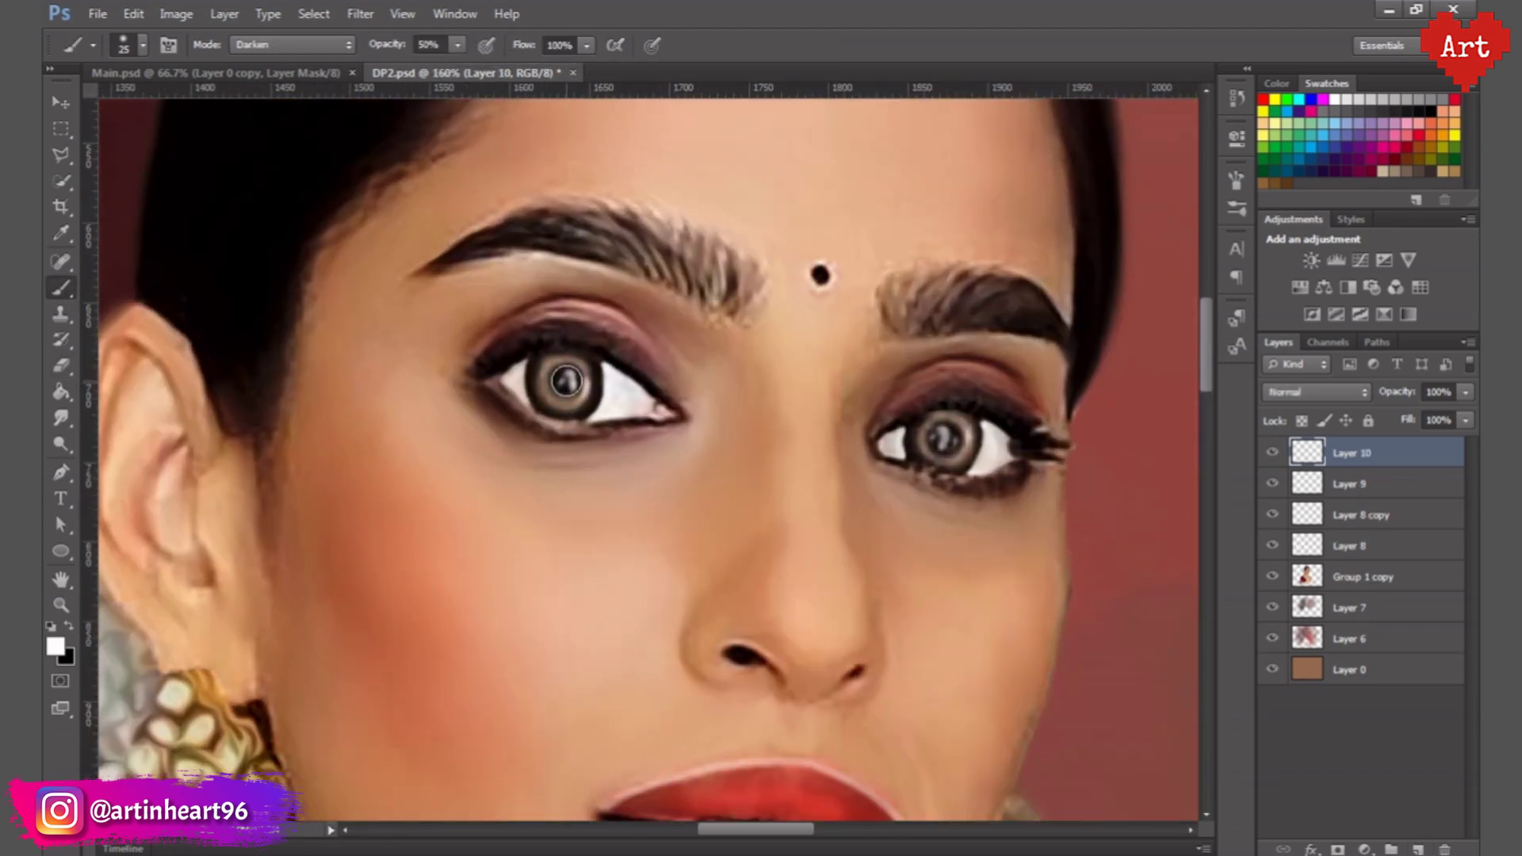
{"action": "scroll", "coordinate": [499, 445], "scroll_direction": "up", "scroll_amount": 3}
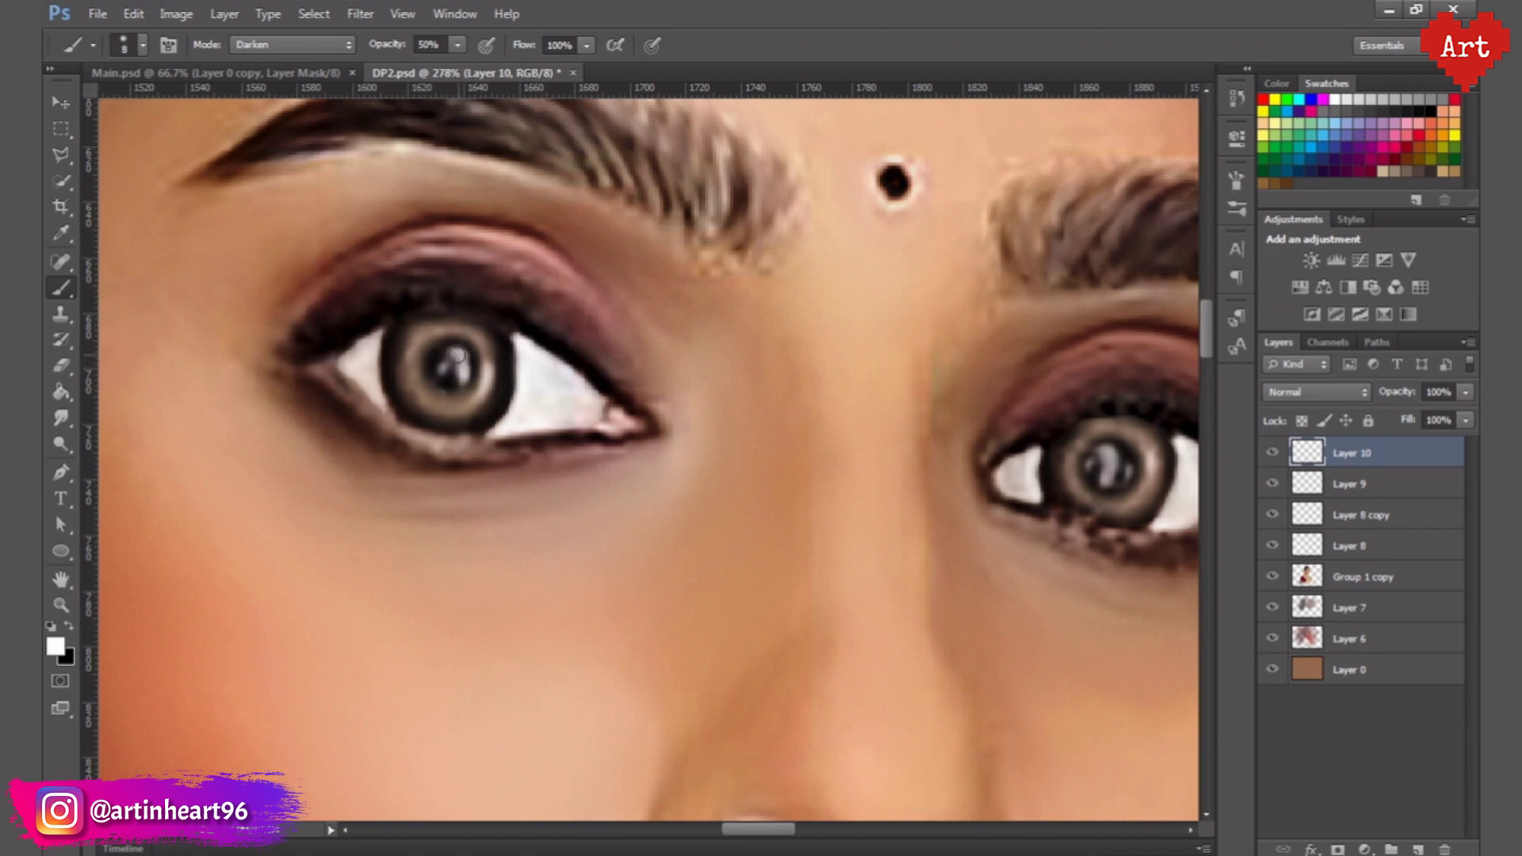
{"action": "scroll", "coordinate": [898, 473], "scroll_direction": "right", "scroll_amount": 5}
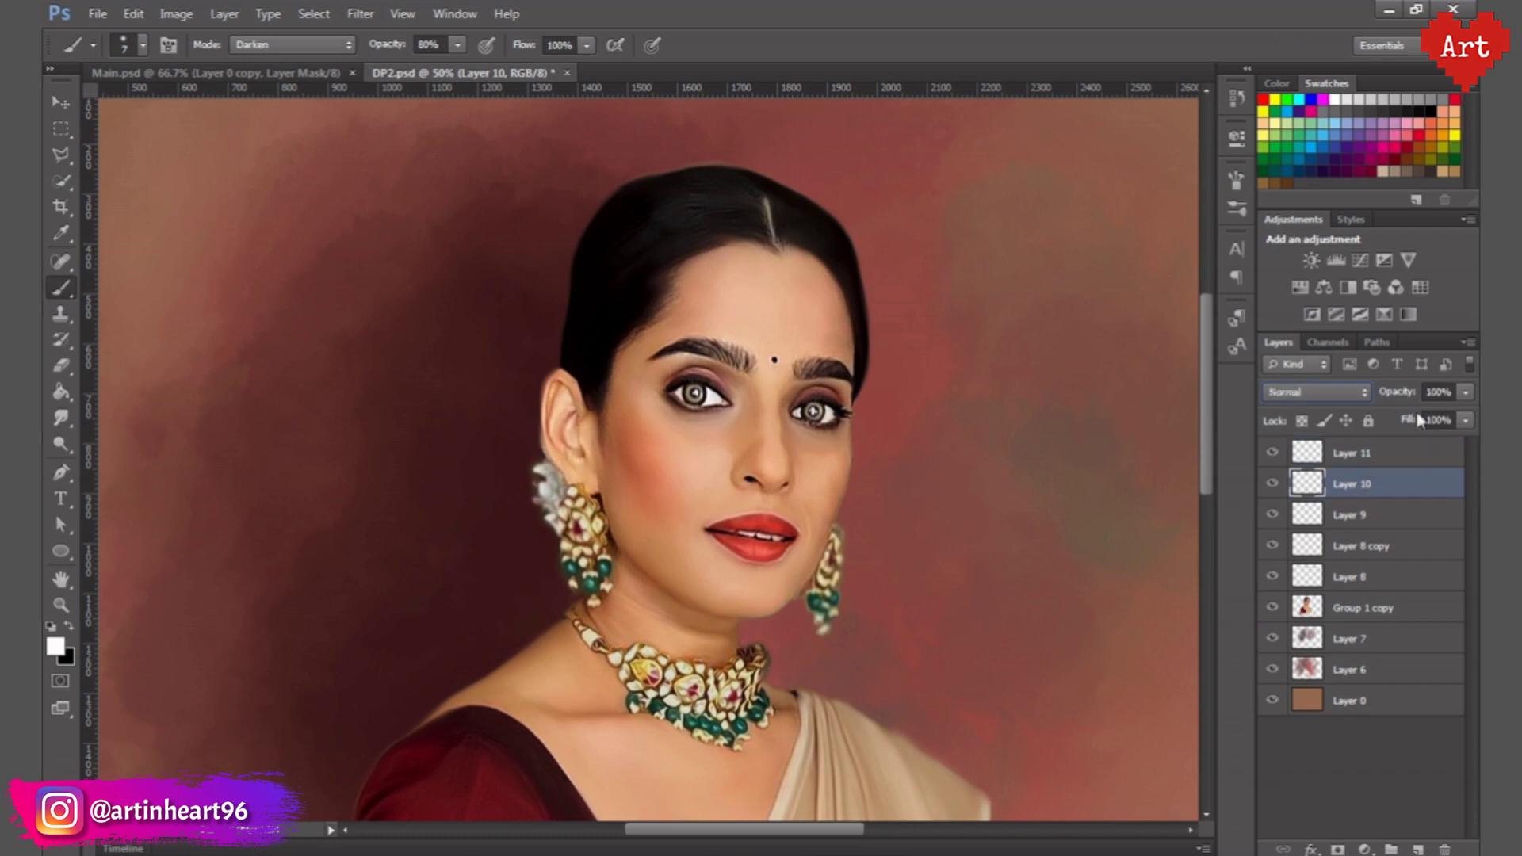
{"action": "left_click", "coordinate": [669, 410], "text": "alt"}
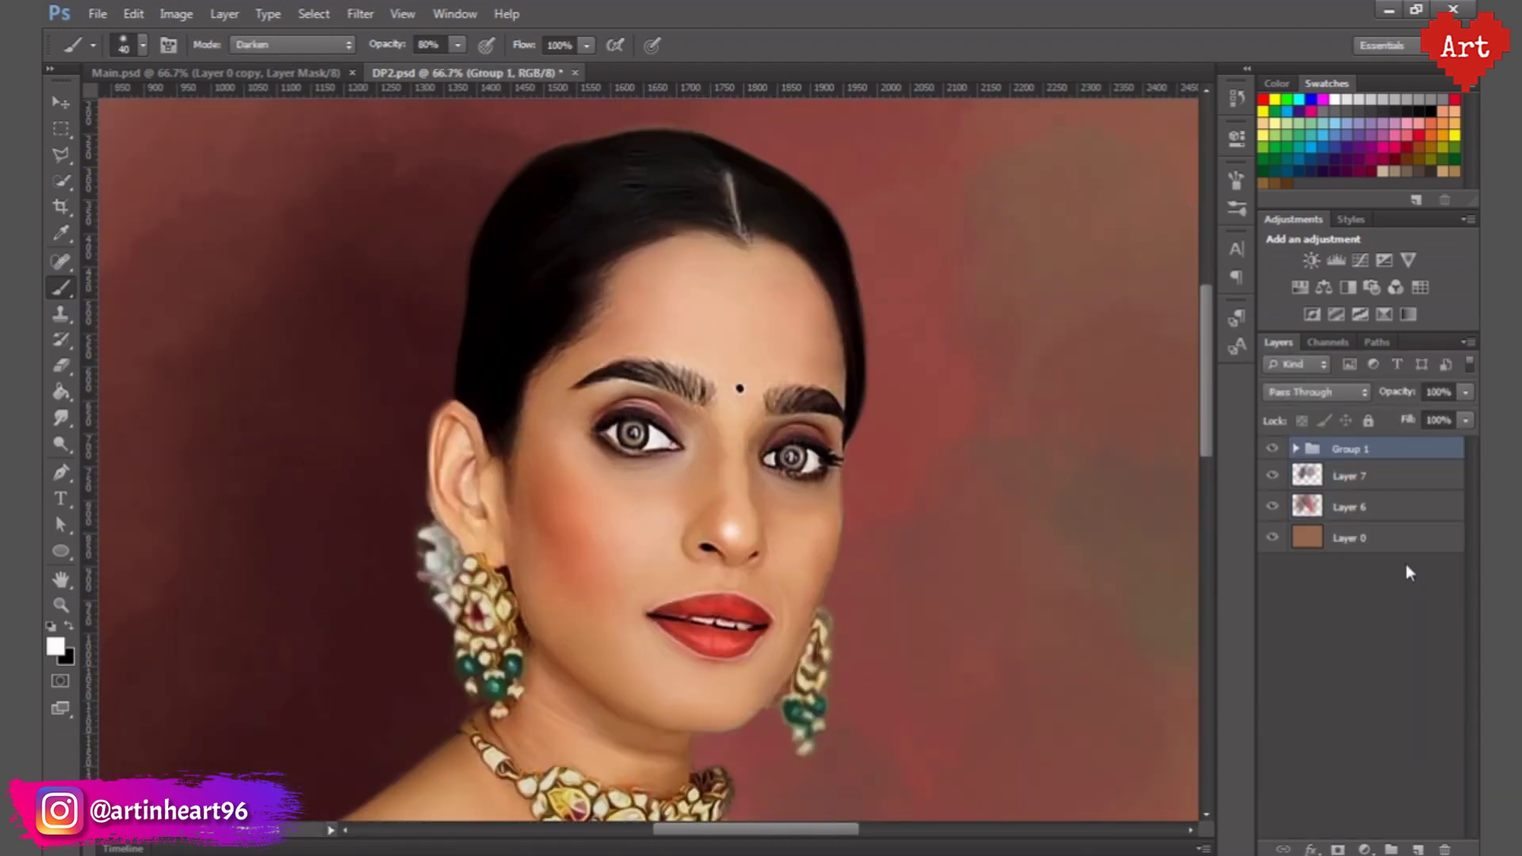
- Merge a copy of Group 1 into one layer and add new Layer 13 beneath it
{"action": "key", "text": "ctrl+e"}
{"action": "left_click", "coordinate": [61, 418]}
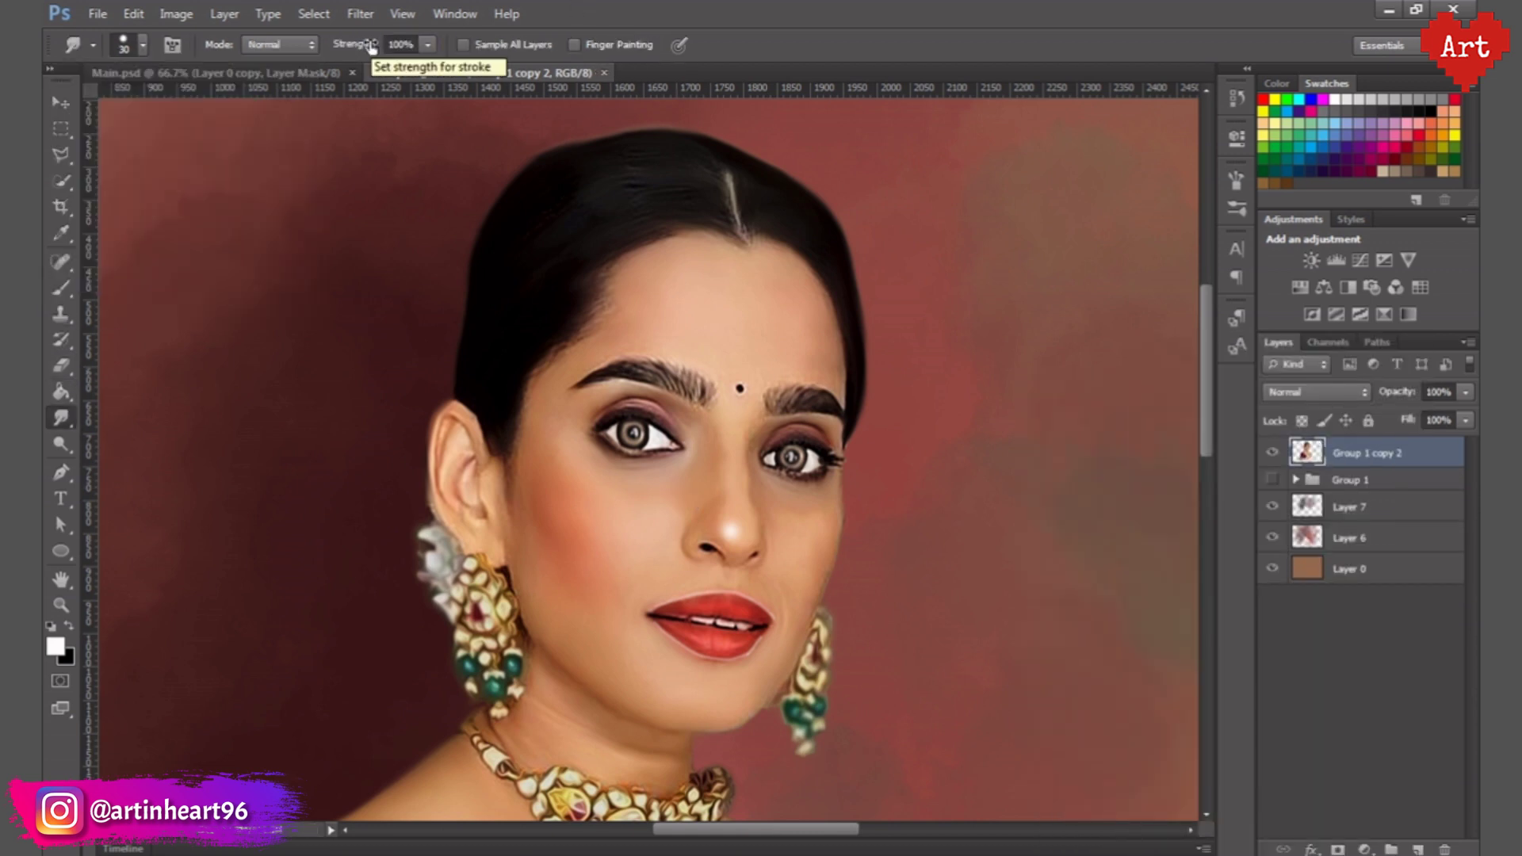
{"action": "left_click_drag", "start_coordinate": [490, 292], "coordinate": [474, 385]}
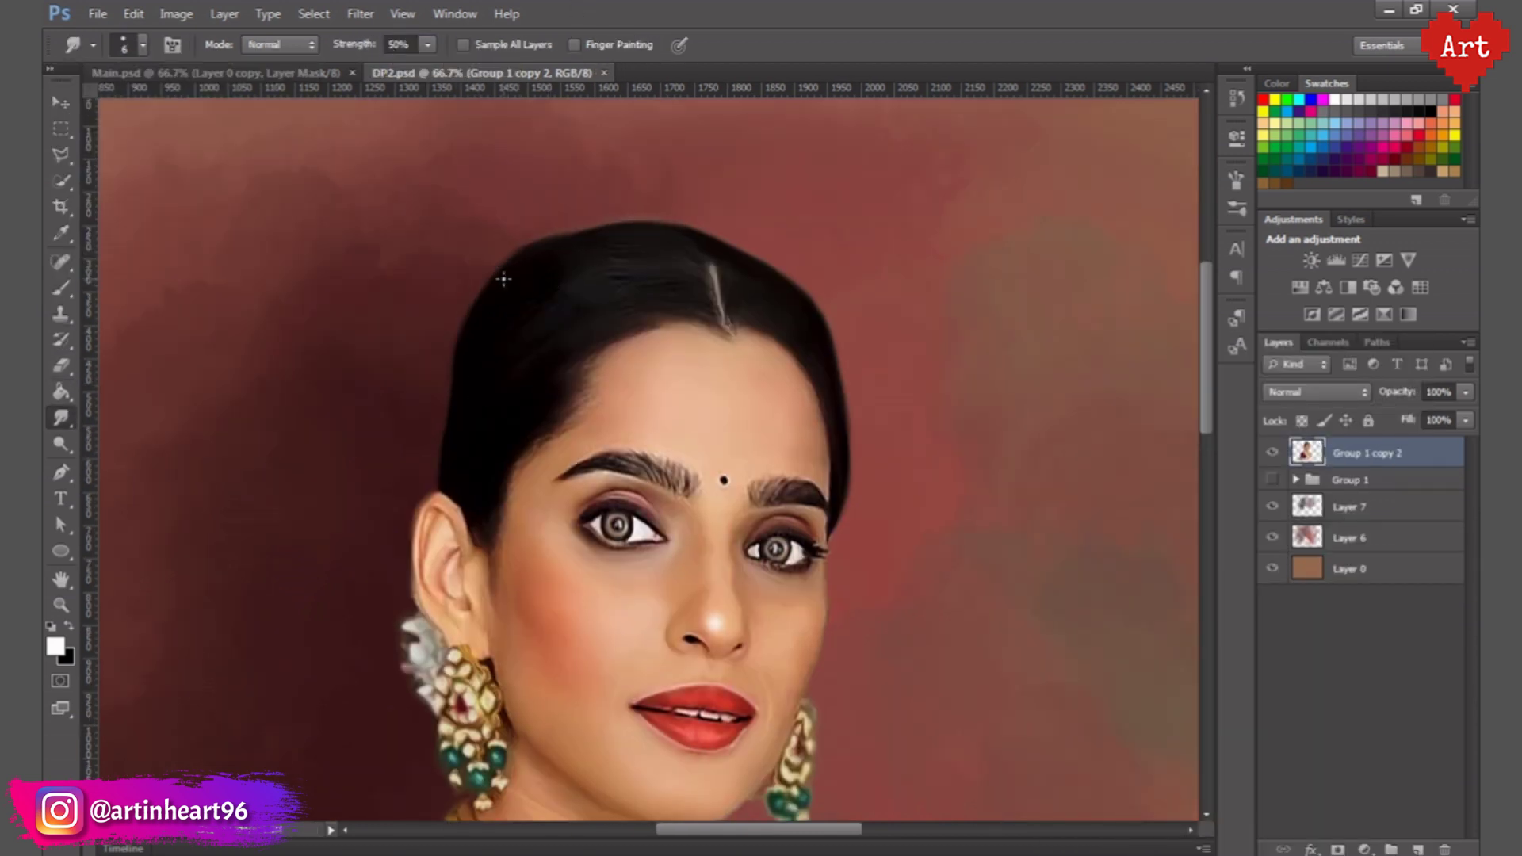
{"action": "key", "text": "alt+bracketleft"}
{"action": "key", "text": "ctrl+shift+alt+n"}
{"action": "key", "text": "b"}
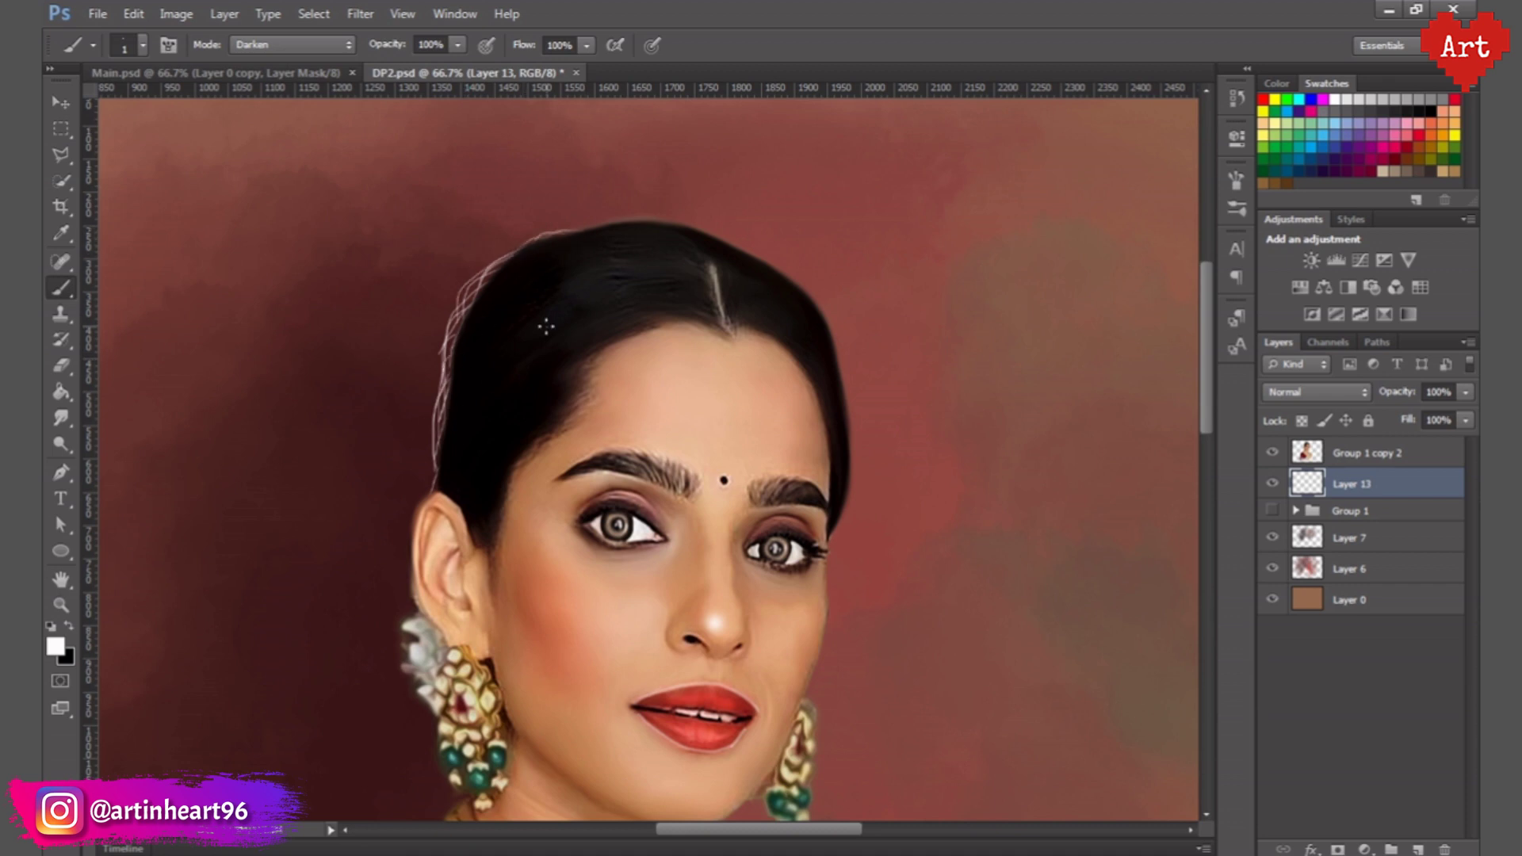
- Paint thin white flyaway hair strands along the crown on Layer 13
{"action": "scroll", "coordinate": [455, 397], "scroll_direction": "down", "scroll_amount": 3}
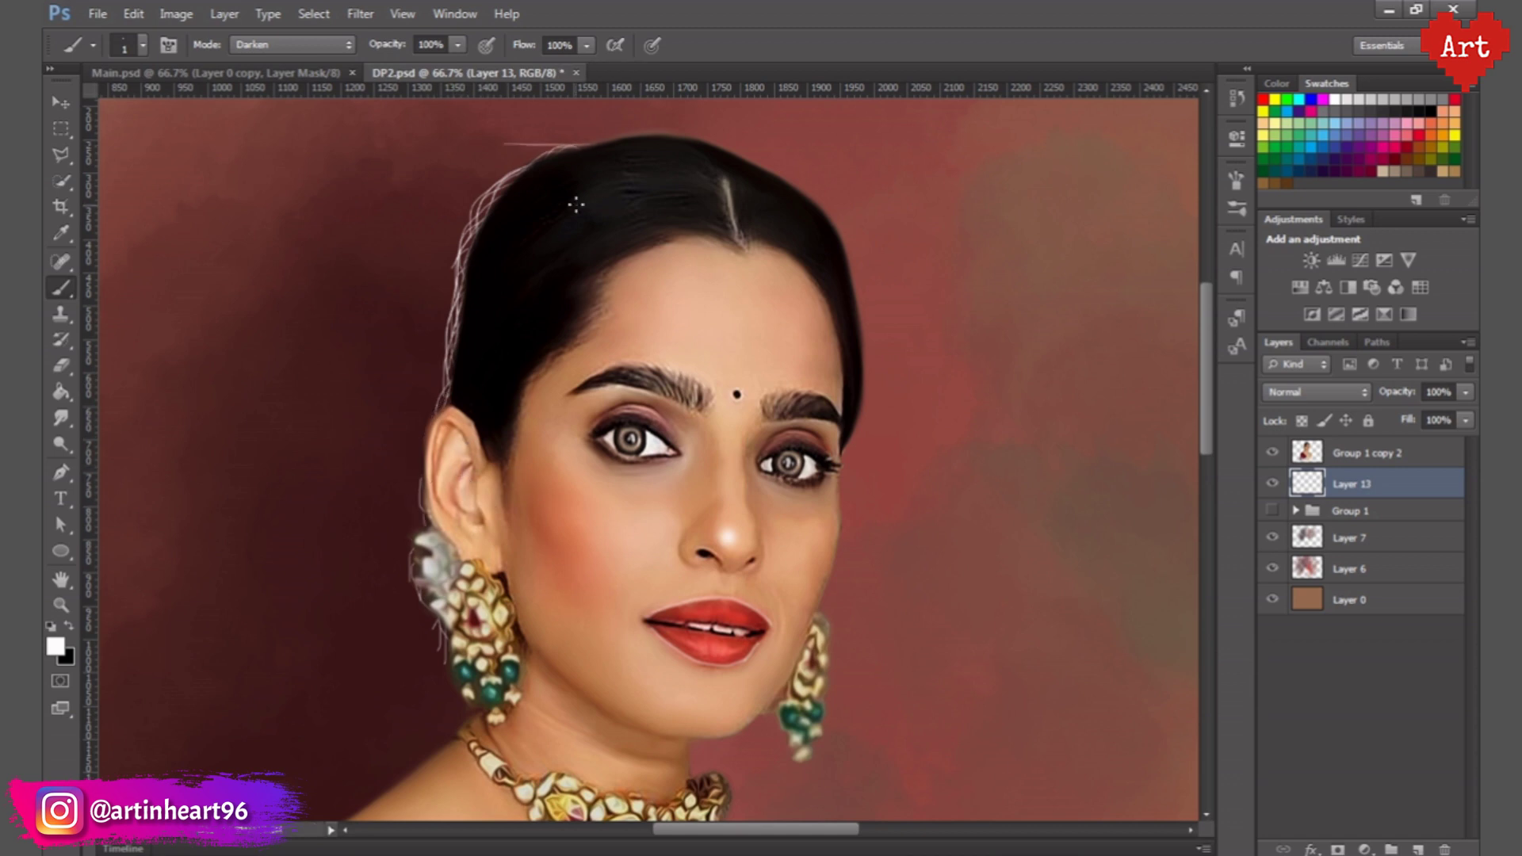
{"action": "scroll", "coordinate": [423, 409], "scroll_direction": "down", "scroll_amount": 3}
{"action": "scroll", "coordinate": [412, 403], "scroll_direction": "up", "scroll_amount": 2}
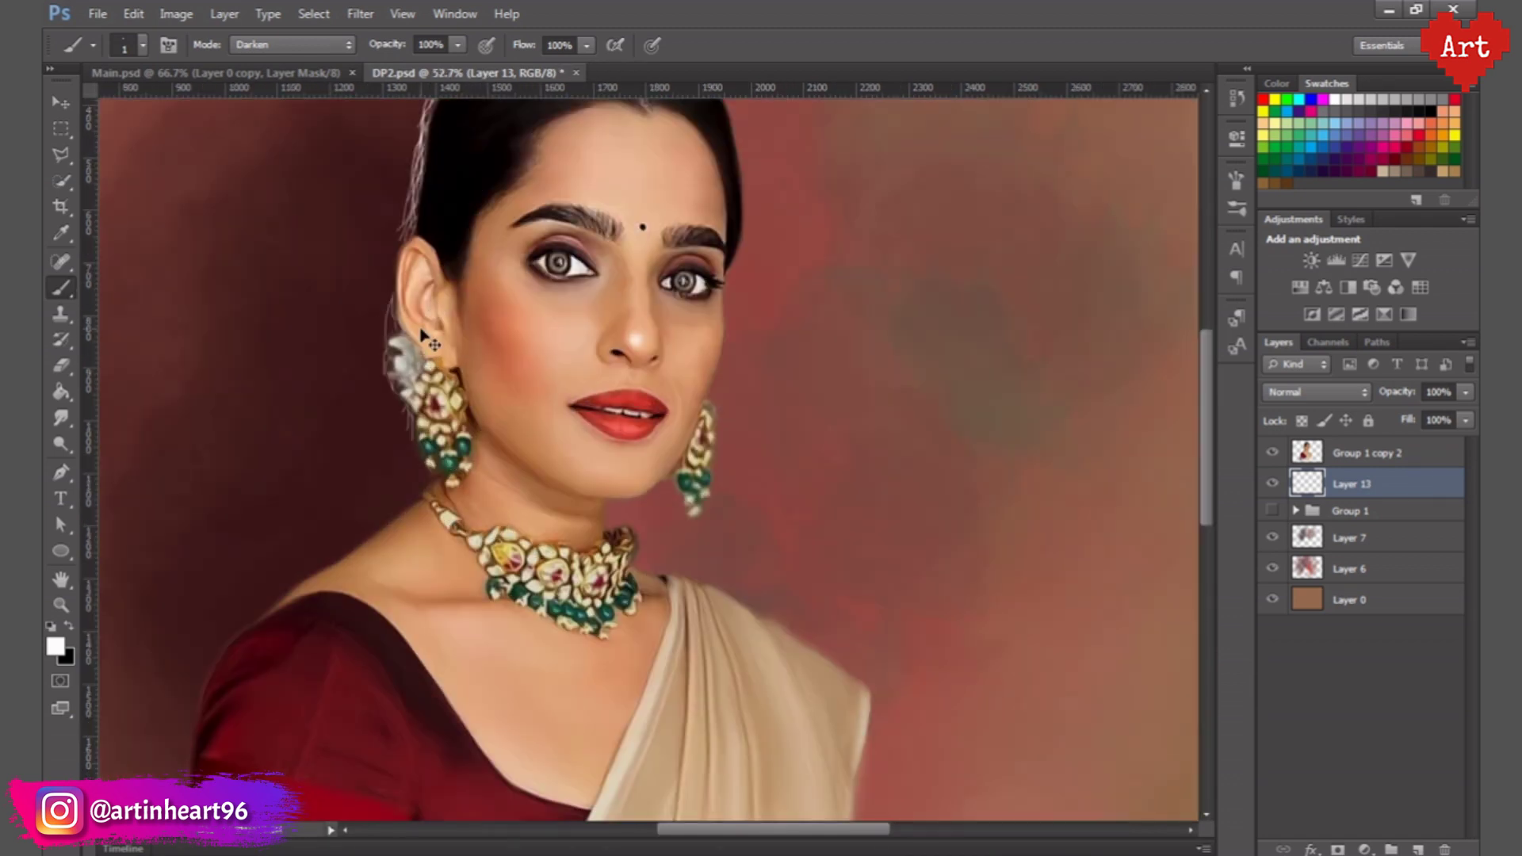
{"action": "scroll", "coordinate": [406, 398], "scroll_direction": "up", "scroll_amount": 1}
{"action": "scroll", "coordinate": [474, 188], "scroll_direction": "down", "scroll_amount": 2}
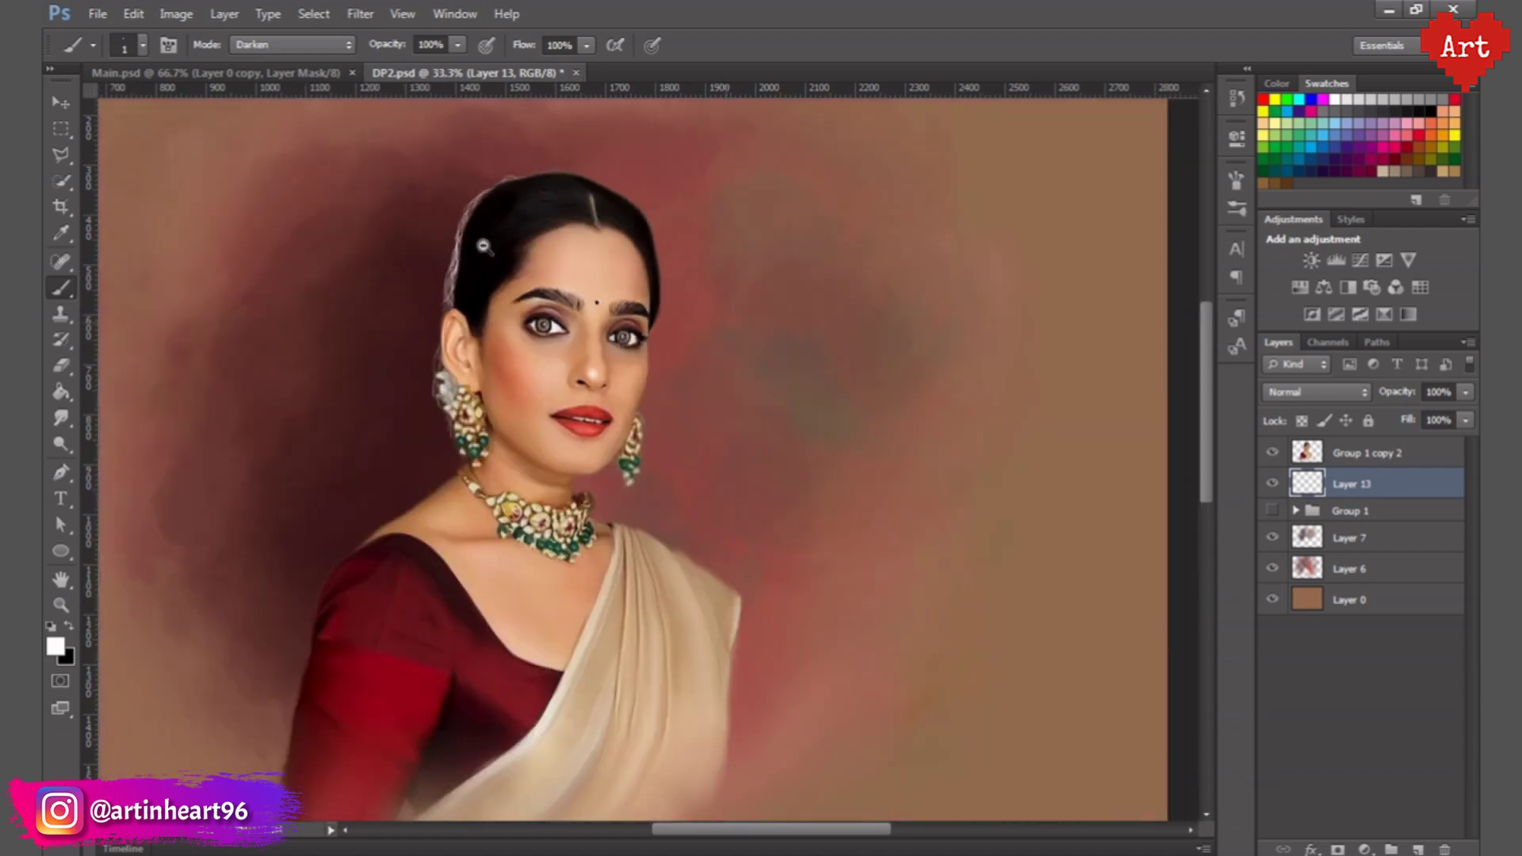
{"action": "scroll", "coordinate": [523, 194], "scroll_direction": "up", "scroll_amount": 4}
{"action": "left_click_drag", "start_coordinate": [521, 193], "coordinate": [658, 198]}
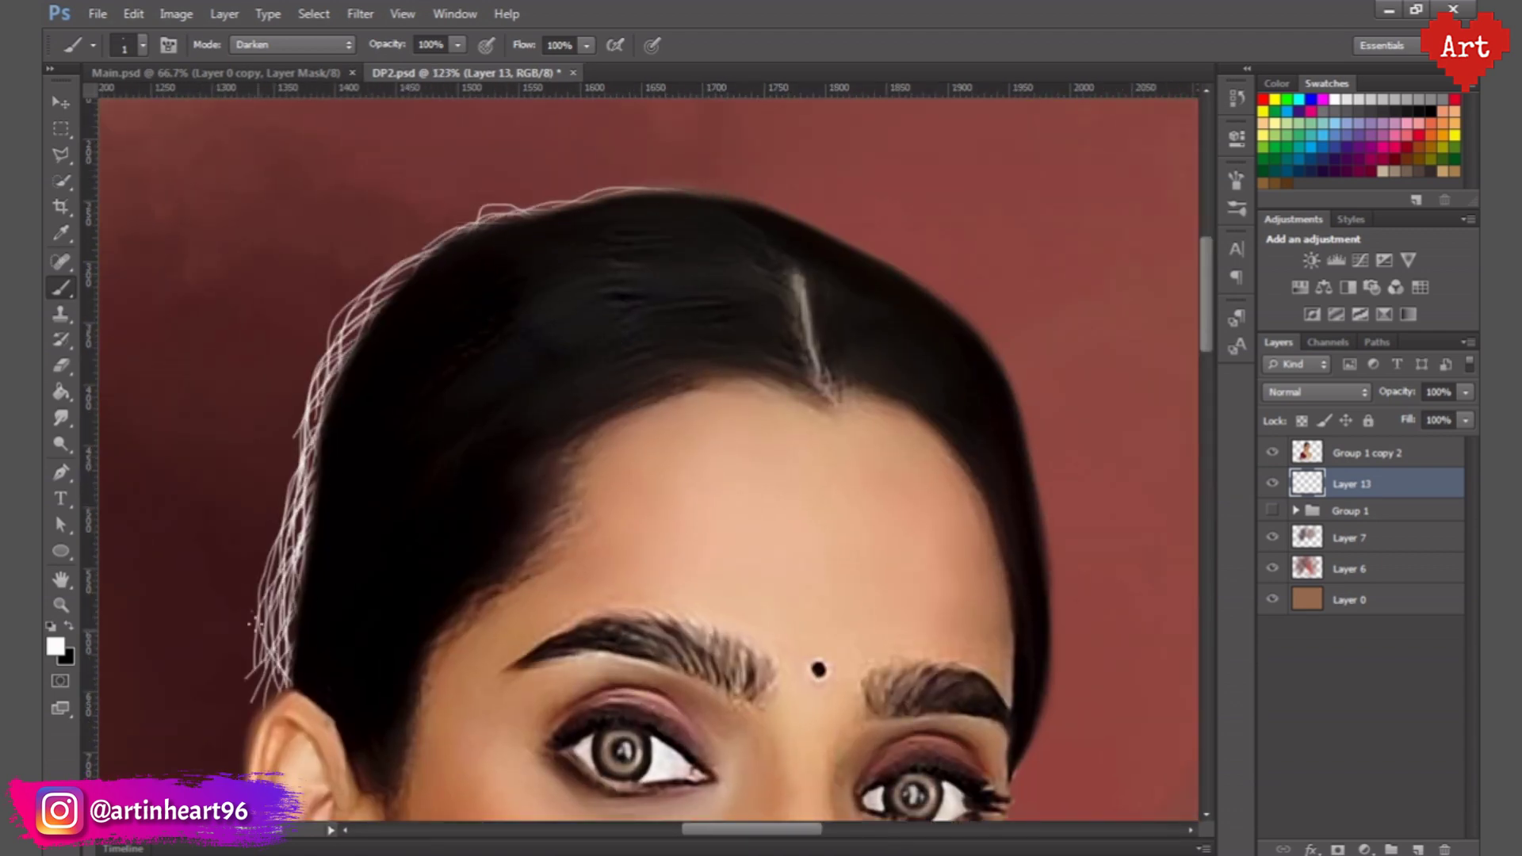
{"action": "scroll", "coordinate": [251, 624], "scroll_direction": "down", "scroll_amount": 4}
{"action": "scroll", "coordinate": [394, 511], "scroll_direction": "up", "scroll_amount": 2}
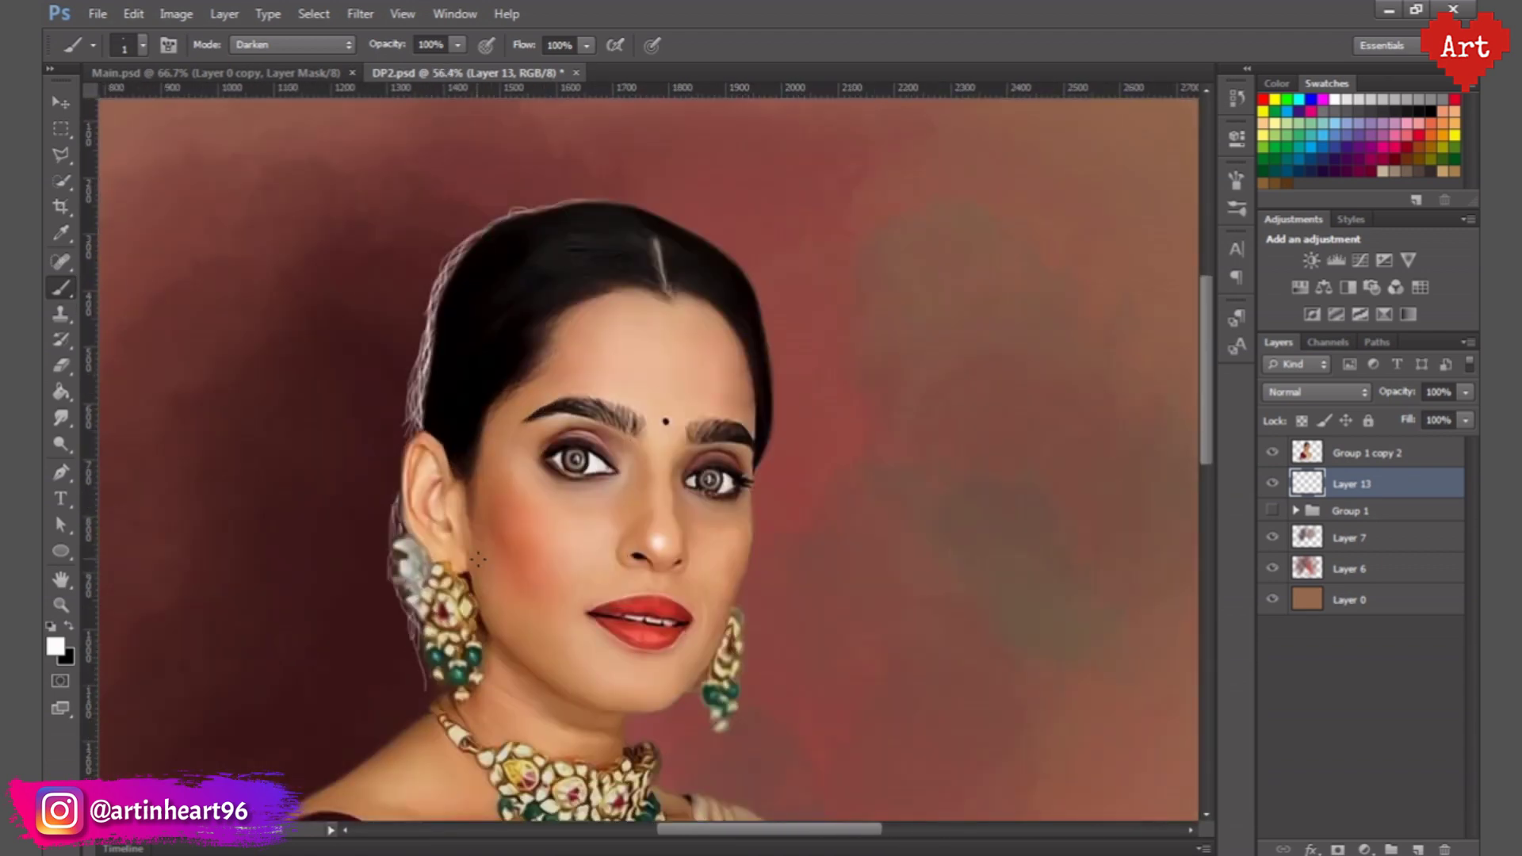
{"action": "scroll", "coordinate": [460, 409], "scroll_direction": "down", "scroll_amount": 3}
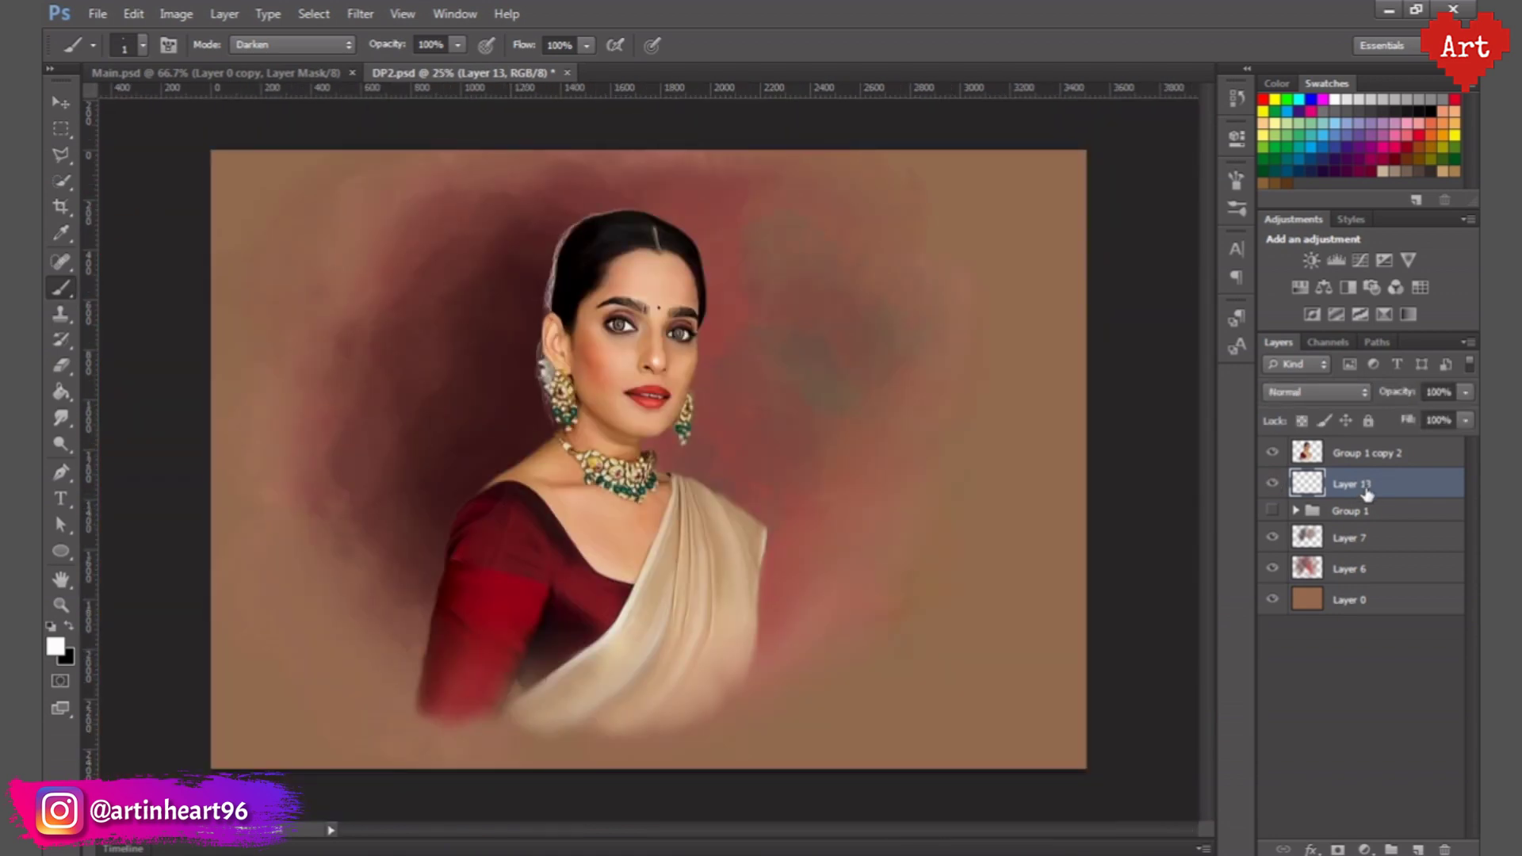
- Give Layer 13 a red Color Overlay style blended as Darker Color
{"action": "right_click", "coordinate": [1368, 493]}
{"action": "left_click", "coordinate": [1172, 159]}
{"action": "left_click", "coordinate": [948, 353]}
{"action": "left_click", "coordinate": [1297, 181]}
{"action": "left_click", "coordinate": [1454, 299]}
{"action": "left_click", "coordinate": [1263, 181]}
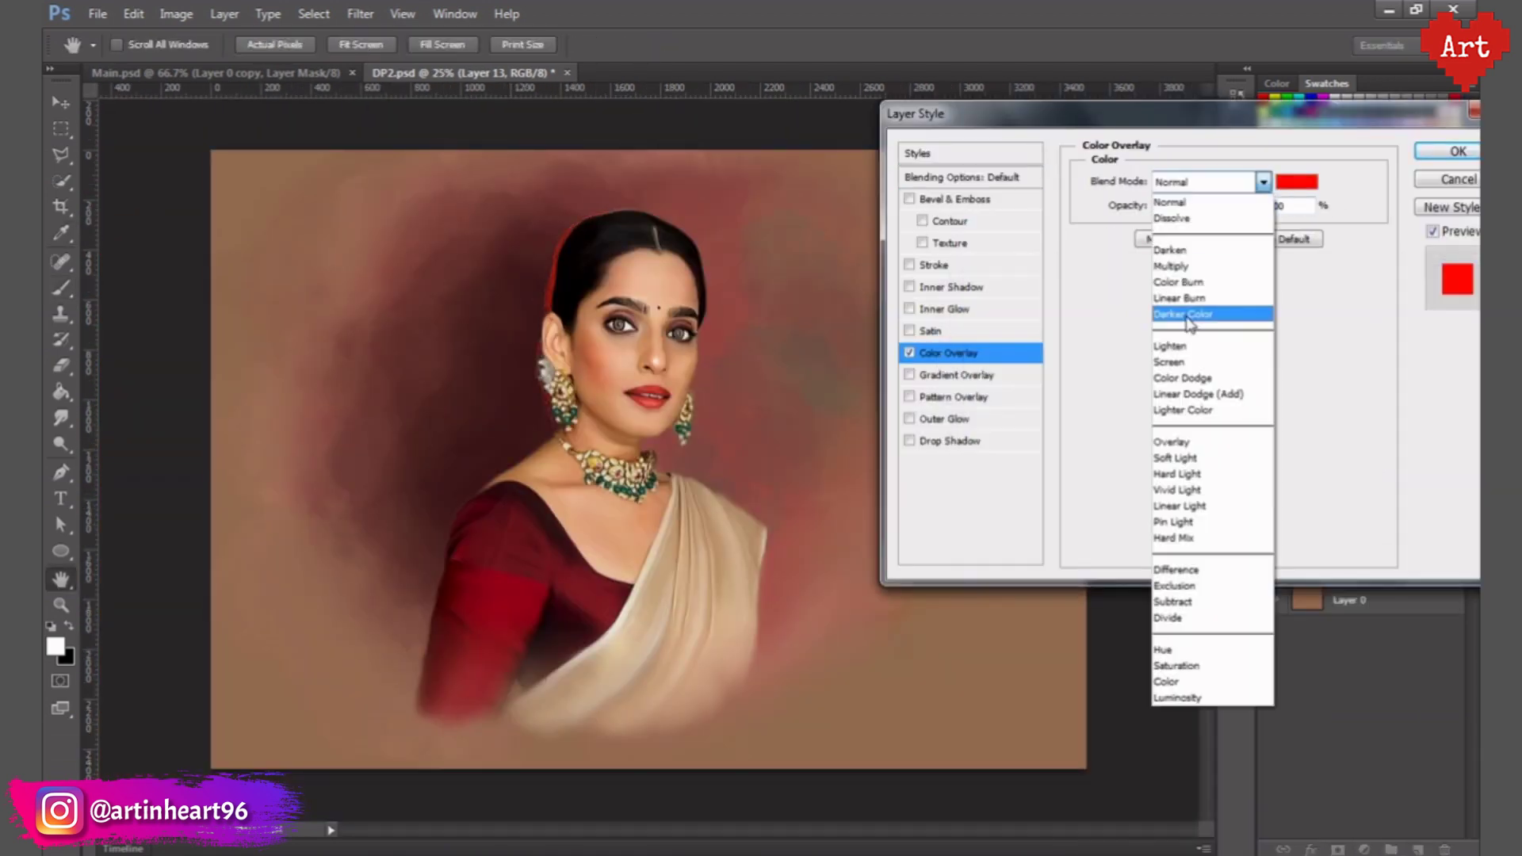
{"action": "left_click", "coordinate": [1187, 317]}
{"action": "left_click", "coordinate": [1458, 151]}
- Set the hair strands layer's blend mode to Soft Light
{"action": "key", "text": "b"}
{"action": "left_click", "coordinate": [1317, 391]}
{"action": "left_click", "coordinate": [1318, 163]}
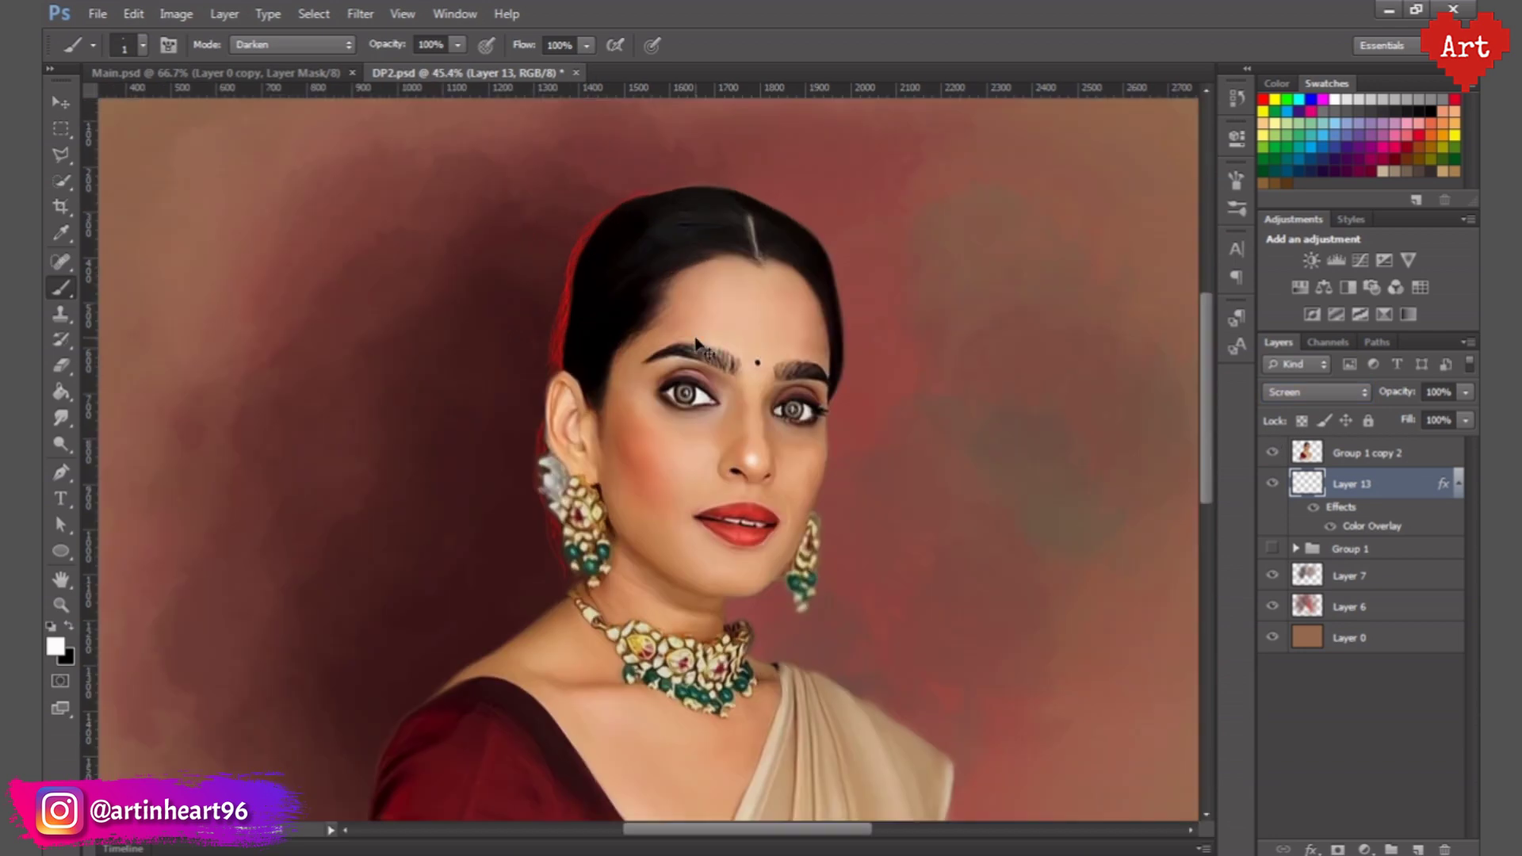
{"action": "left_click", "coordinate": [1316, 392]}
{"action": "left_click", "coordinate": [1294, 263]}
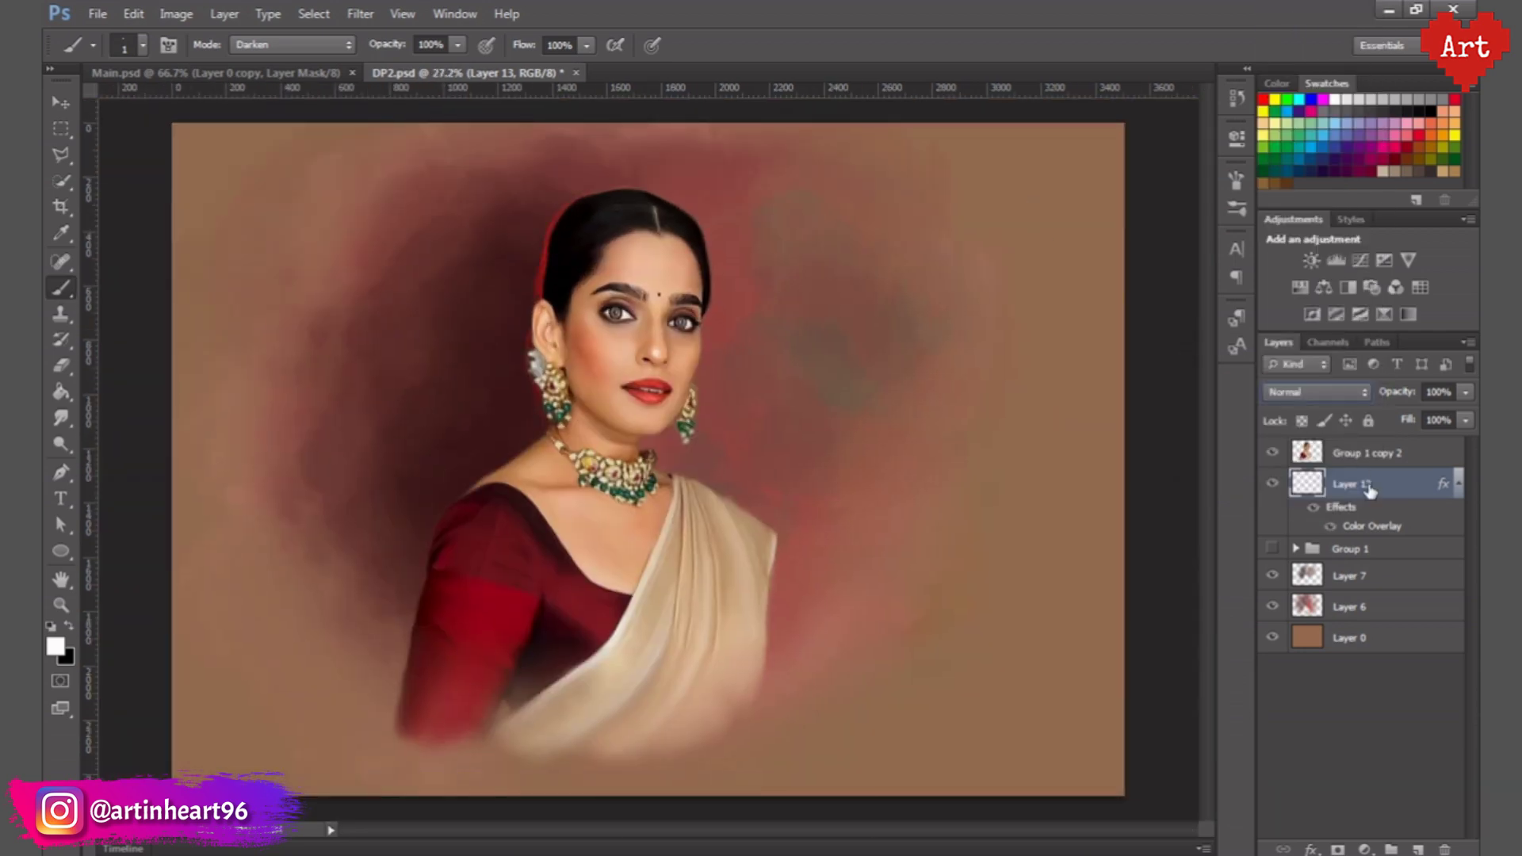
- Duplicate the strands layer, rasterize its layer style, and bring up Smart Blur settings
{"action": "key", "text": "ctrl+j"}
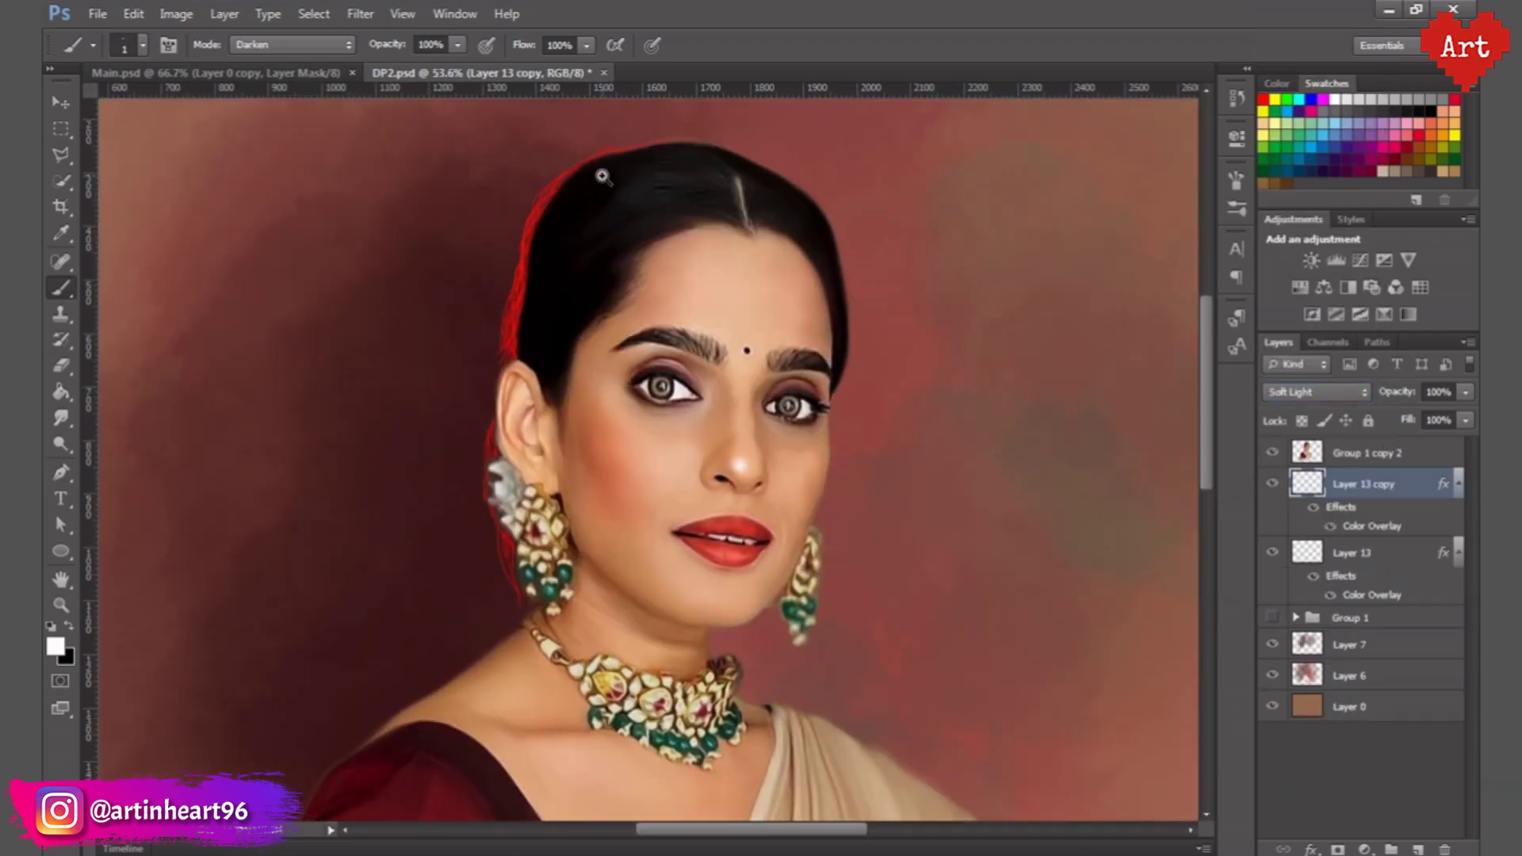
{"action": "right_click", "coordinate": [1374, 484]}
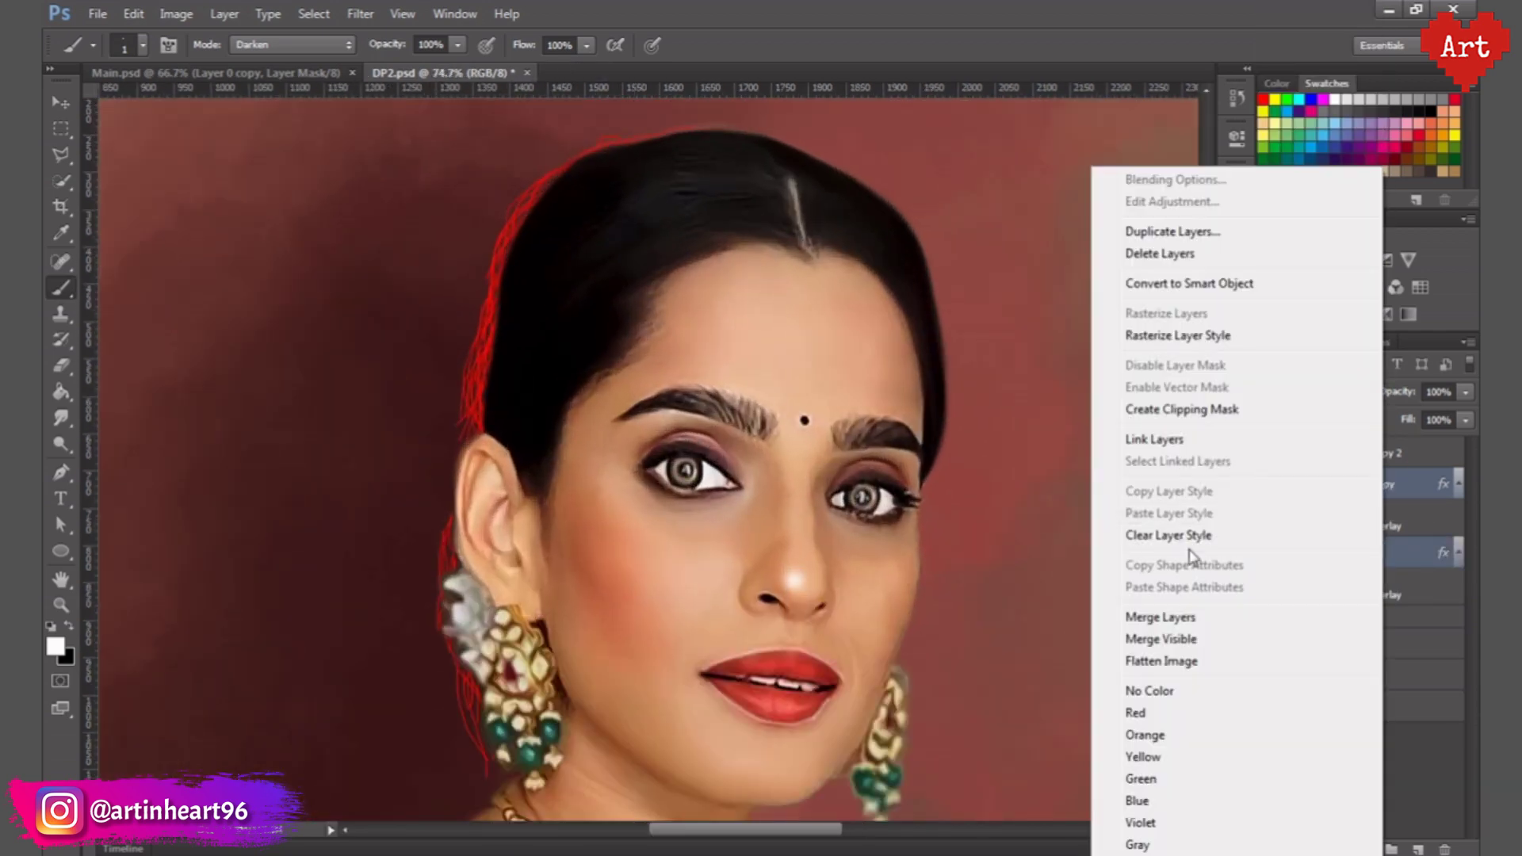
{"action": "left_click", "coordinate": [1094, 614]}
{"action": "left_click", "coordinate": [360, 14]}
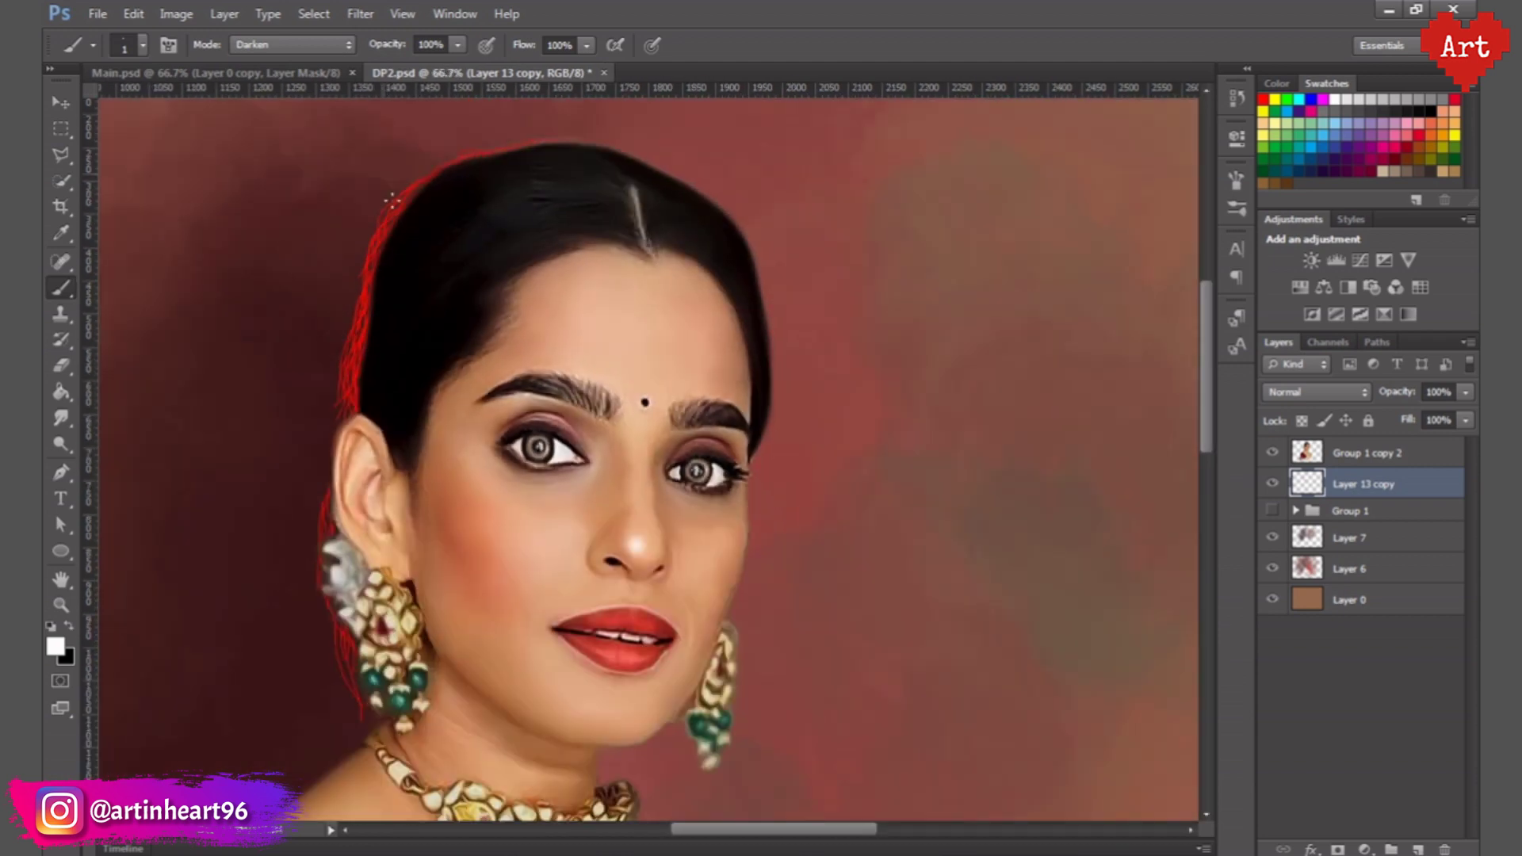
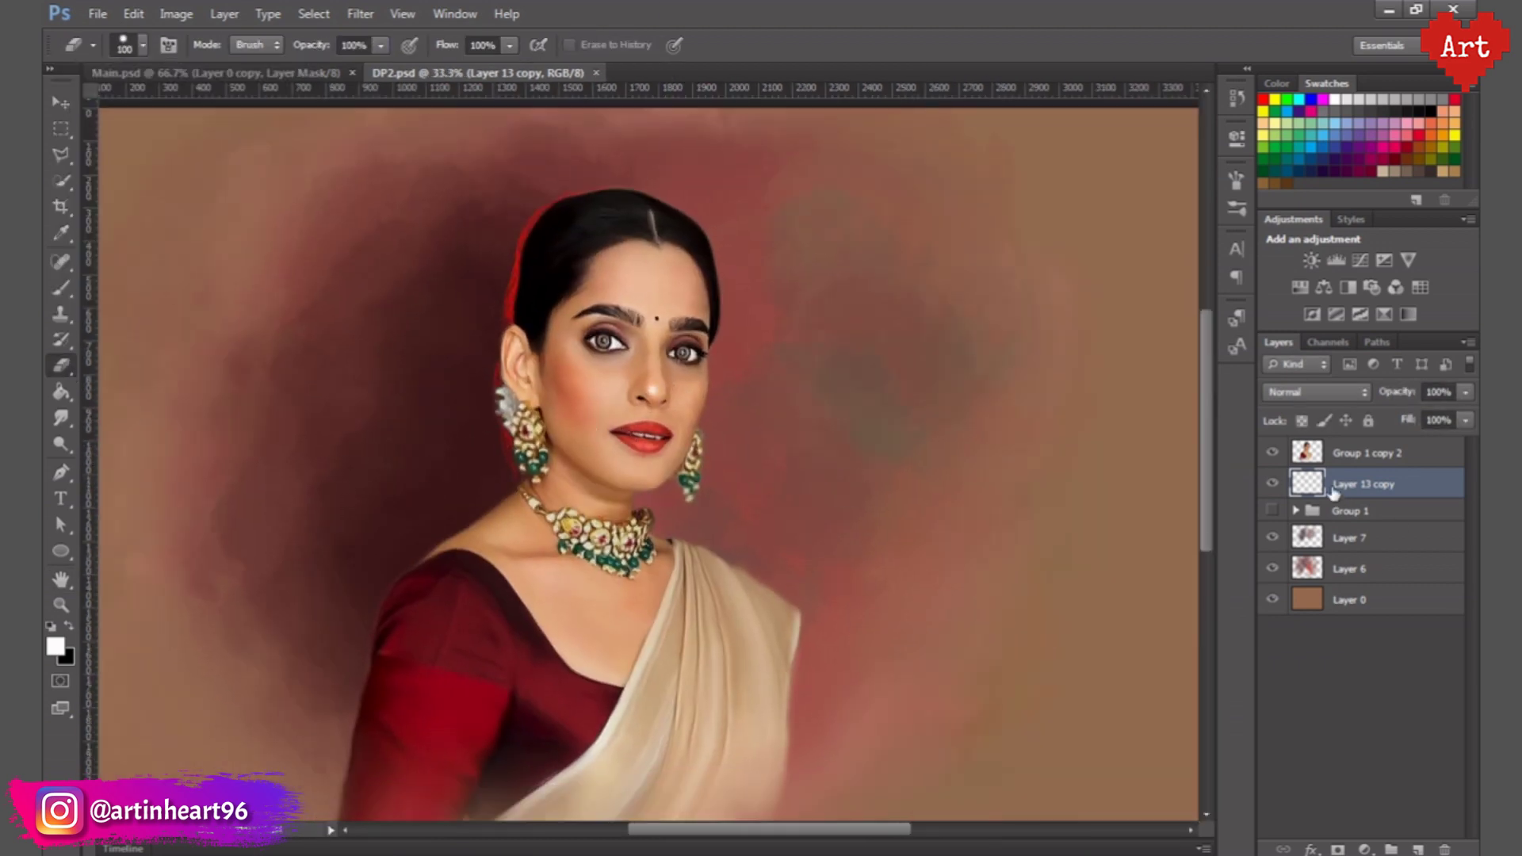
- Deselect the figure and give Layer 13 a red Color Overlay in Normal blend mode
{"action": "left_click", "coordinate": [476, 492]}
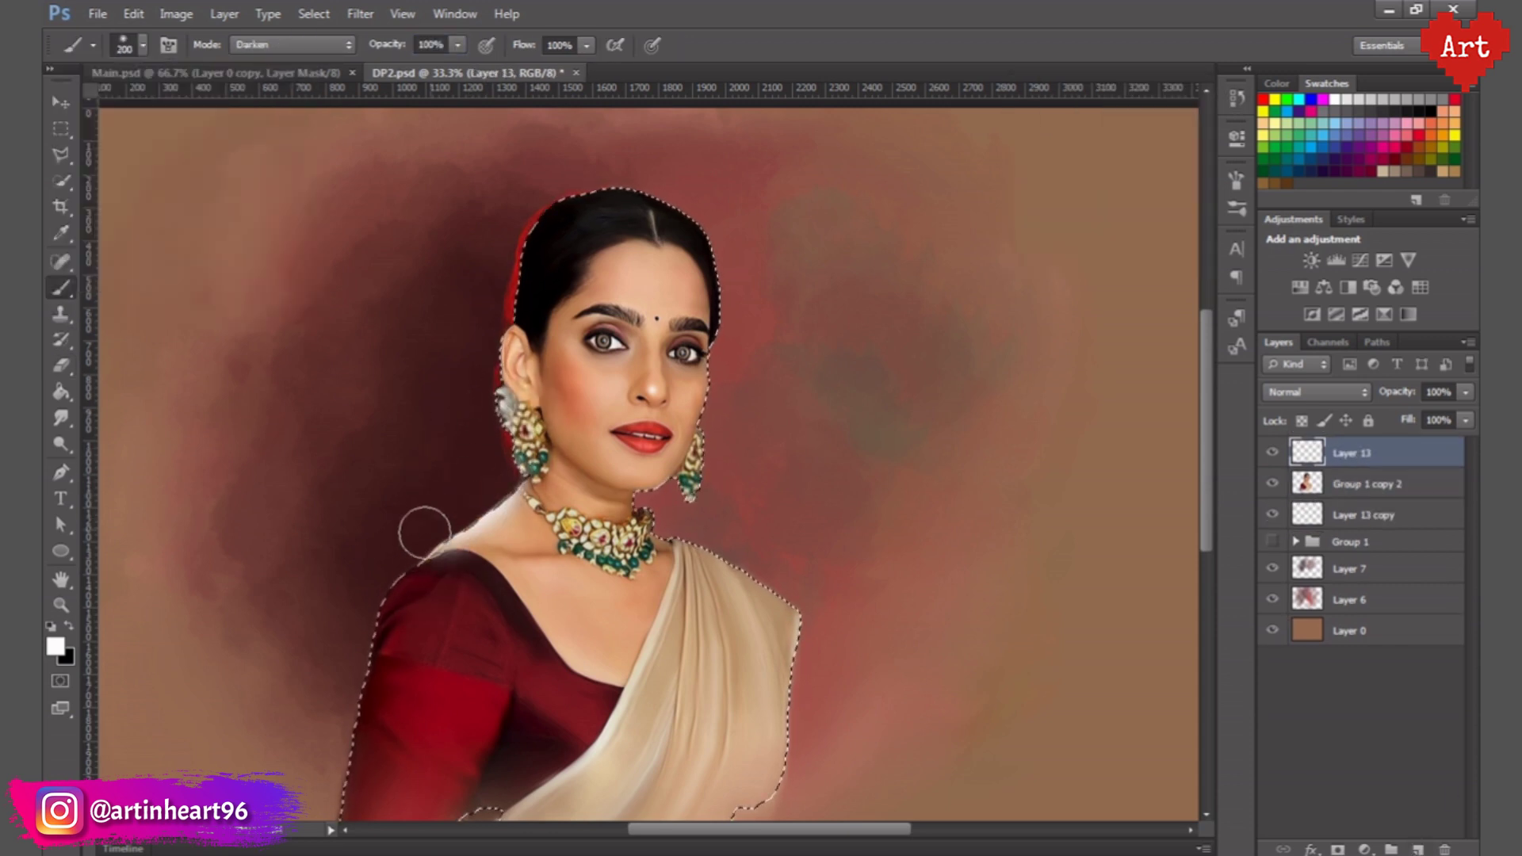
{"action": "key", "text": "ctrl+d"}
{"action": "double_click", "coordinate": [1395, 452]}
{"action": "left_click", "coordinate": [949, 352]}
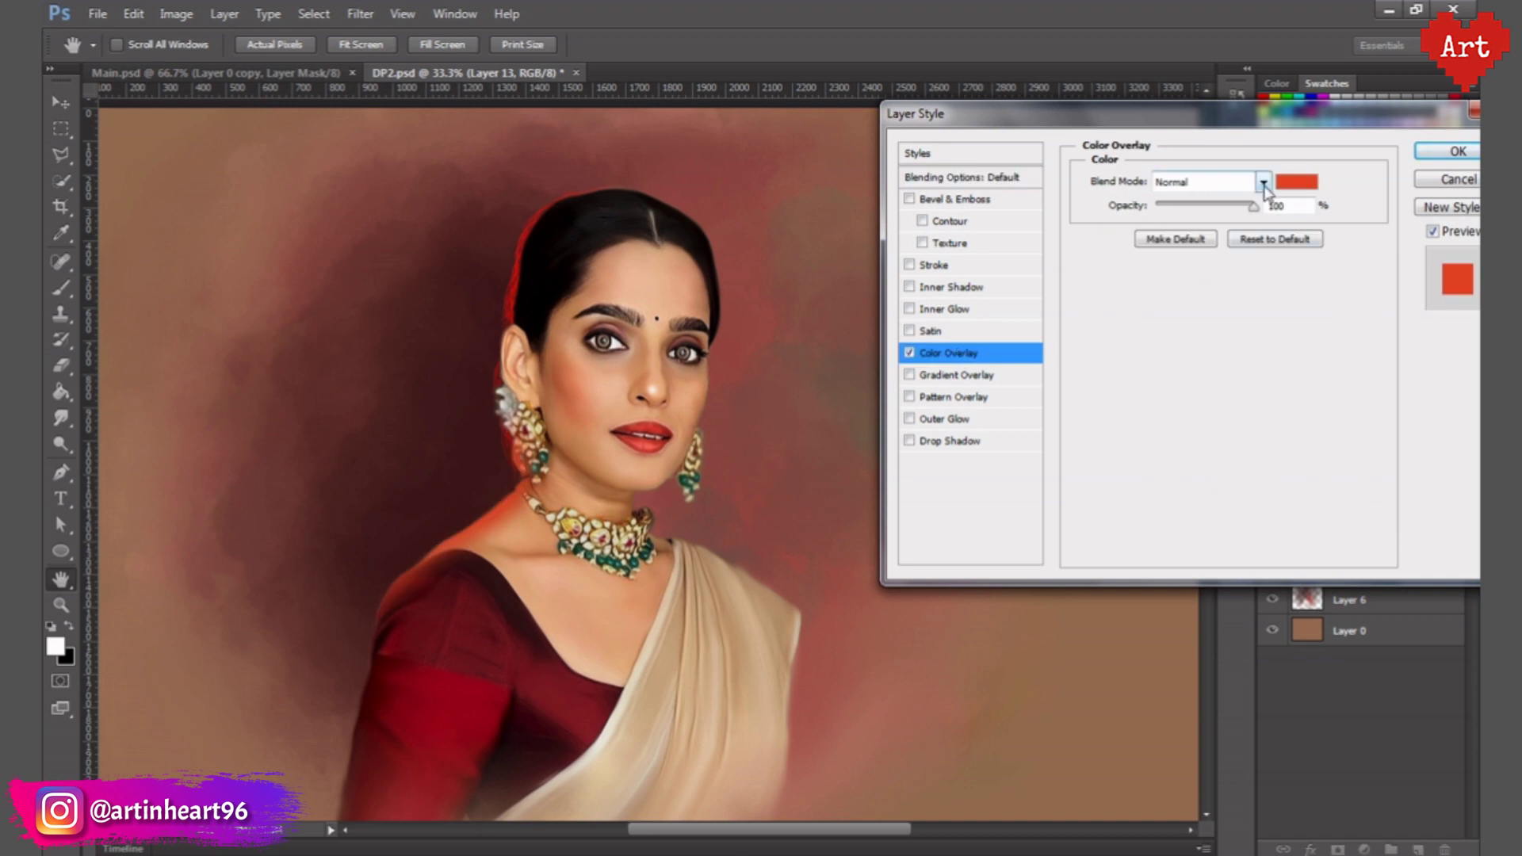
{"action": "left_click", "coordinate": [1295, 180]}
{"action": "left_click", "coordinate": [1441, 313]}
{"action": "left_click", "coordinate": [1458, 151]}
{"action": "left_click", "coordinate": [1316, 392]}
{"action": "left_click", "coordinate": [1316, 245]}
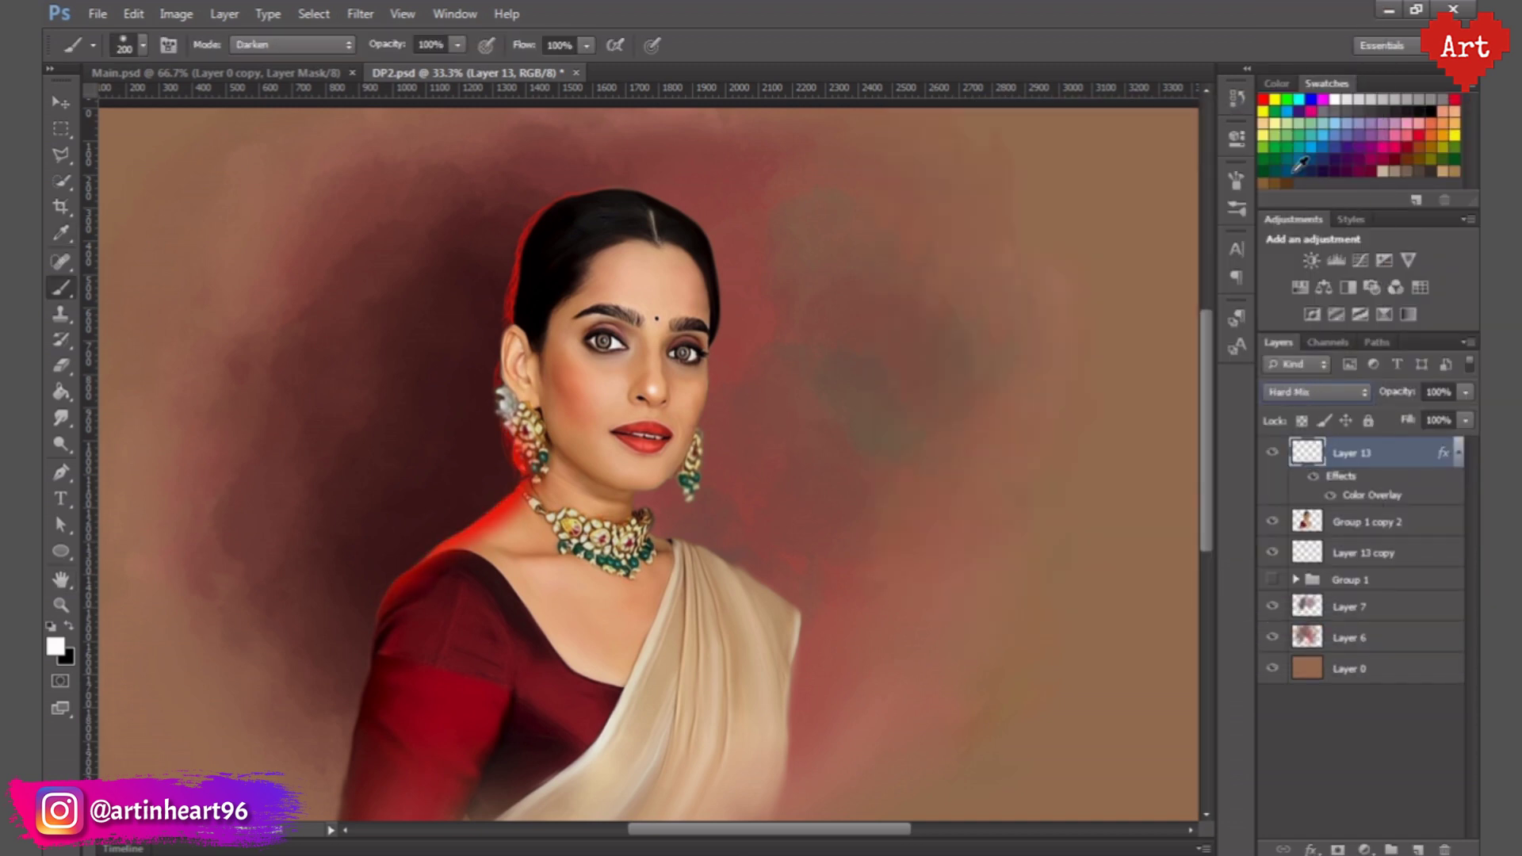
- Try several blend modes for the rim-light layer and lower its opacity to 70%
{"action": "key", "text": "ctrl+shift+d"}
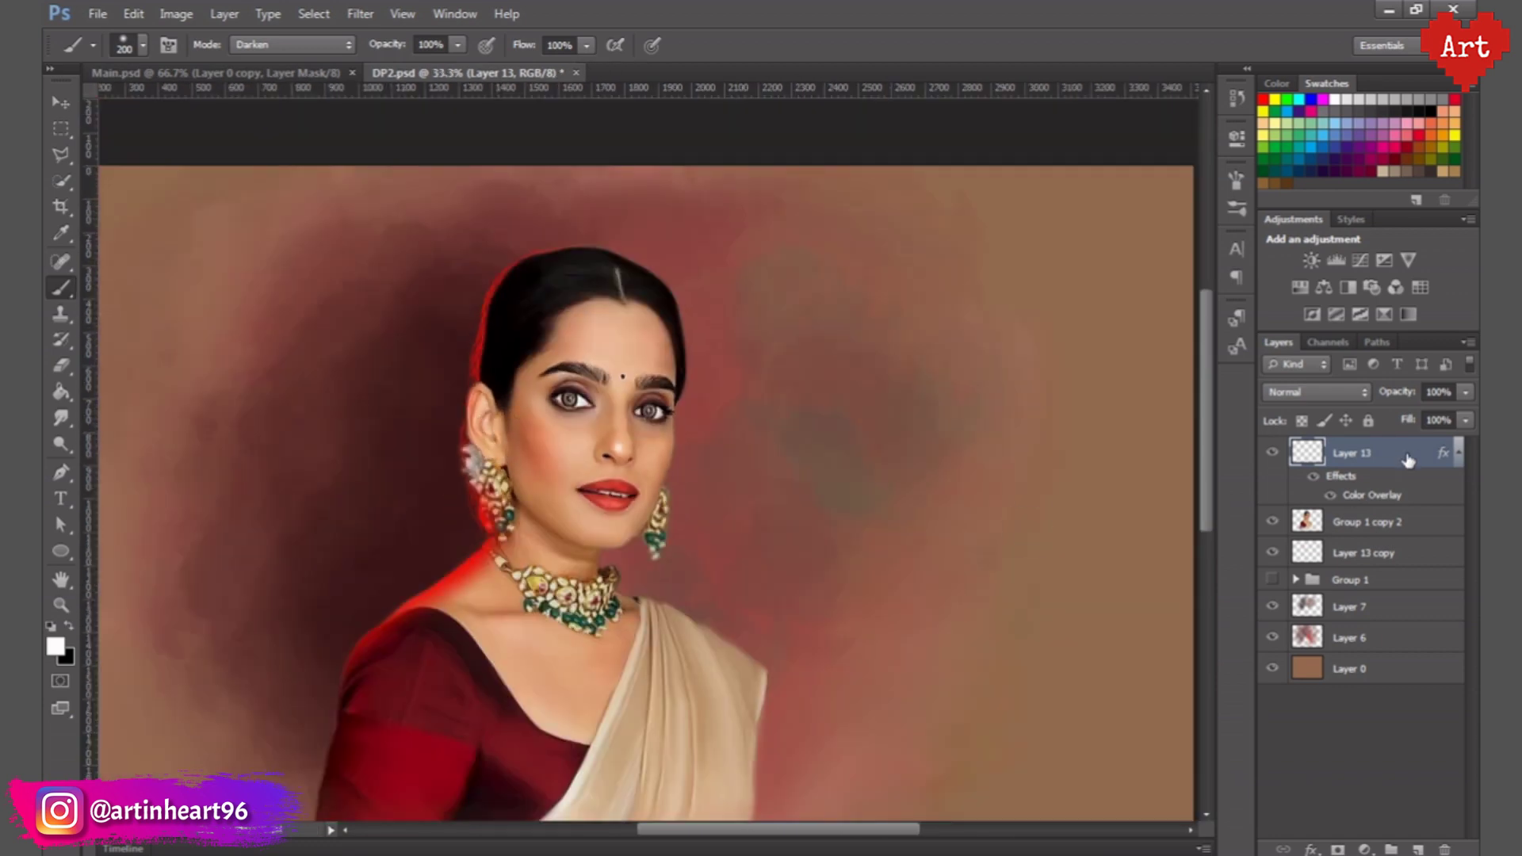
{"action": "left_click", "coordinate": [1316, 392]}
{"action": "left_click", "coordinate": [1309, 76]}
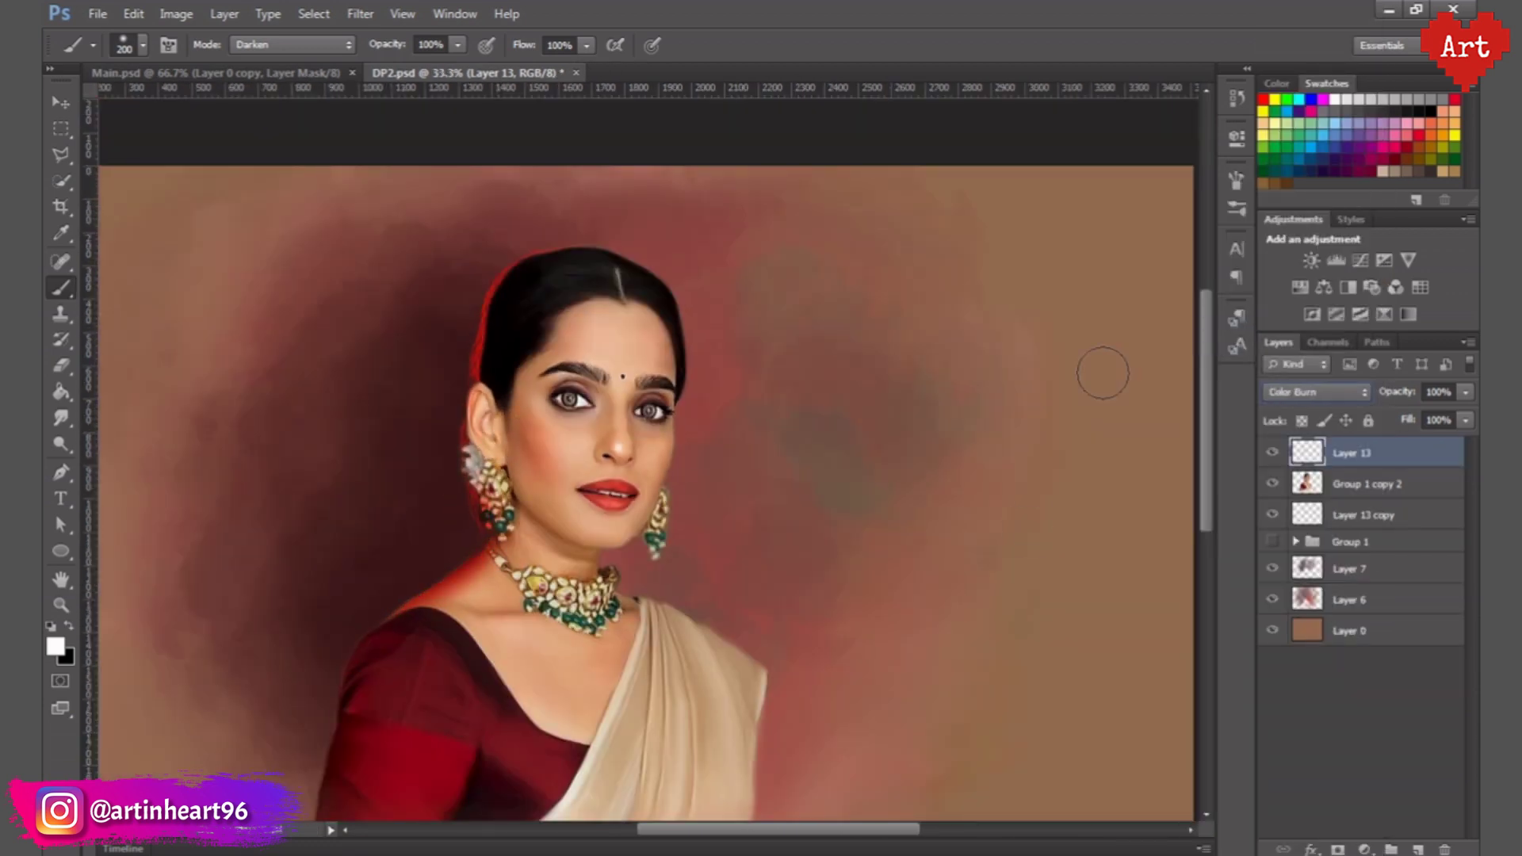
{"action": "key", "text": "alt+shift+f"}
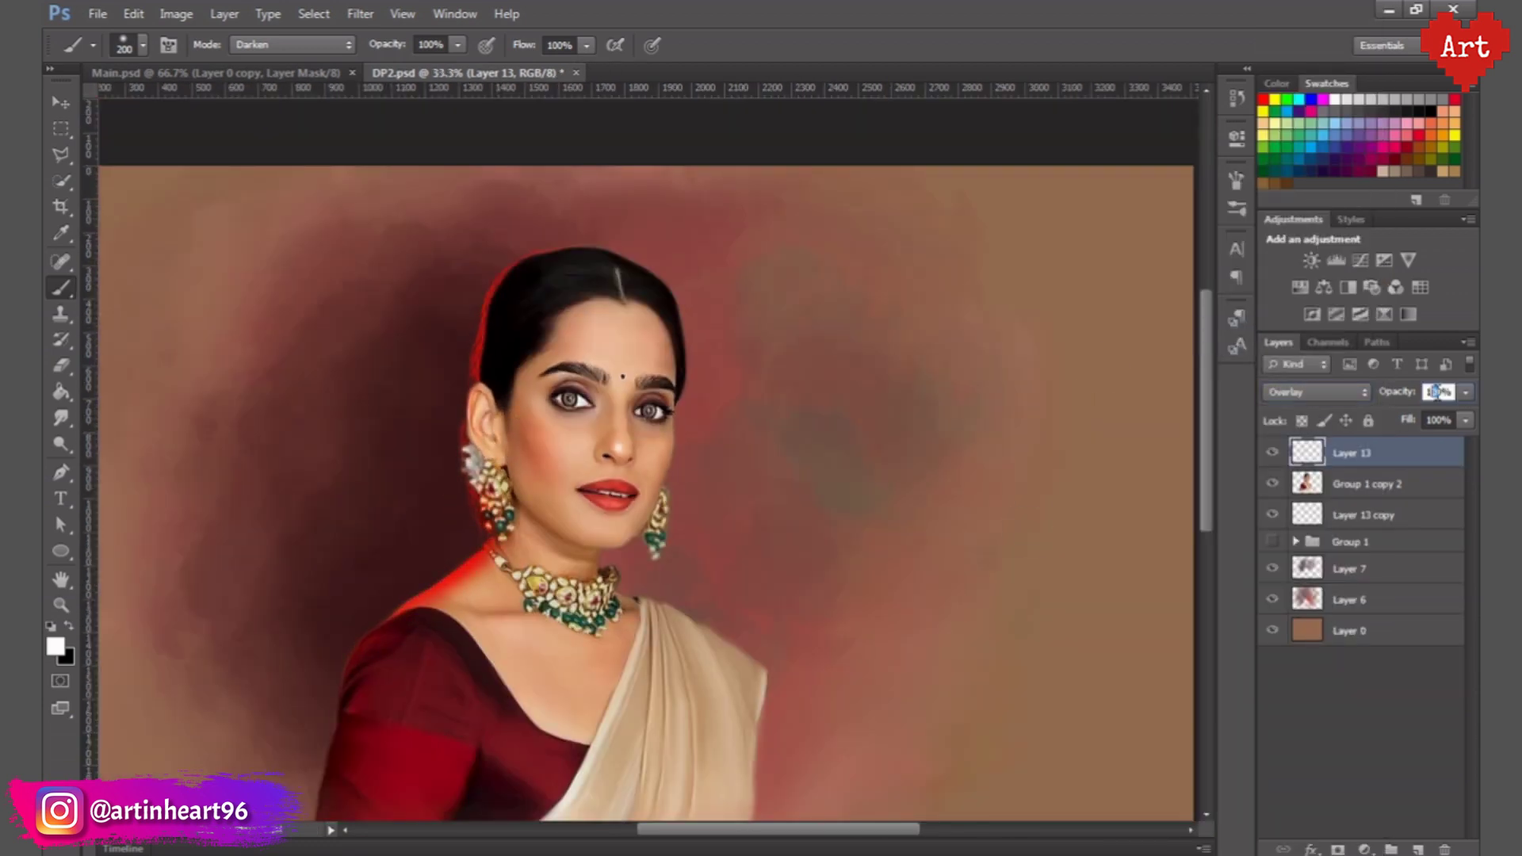
{"action": "left_click", "coordinate": [1364, 849]}
{"action": "left_click", "coordinate": [1316, 476]}
{"action": "left_click_drag", "start_coordinate": [1067, 236], "coordinate": [1110, 236]}
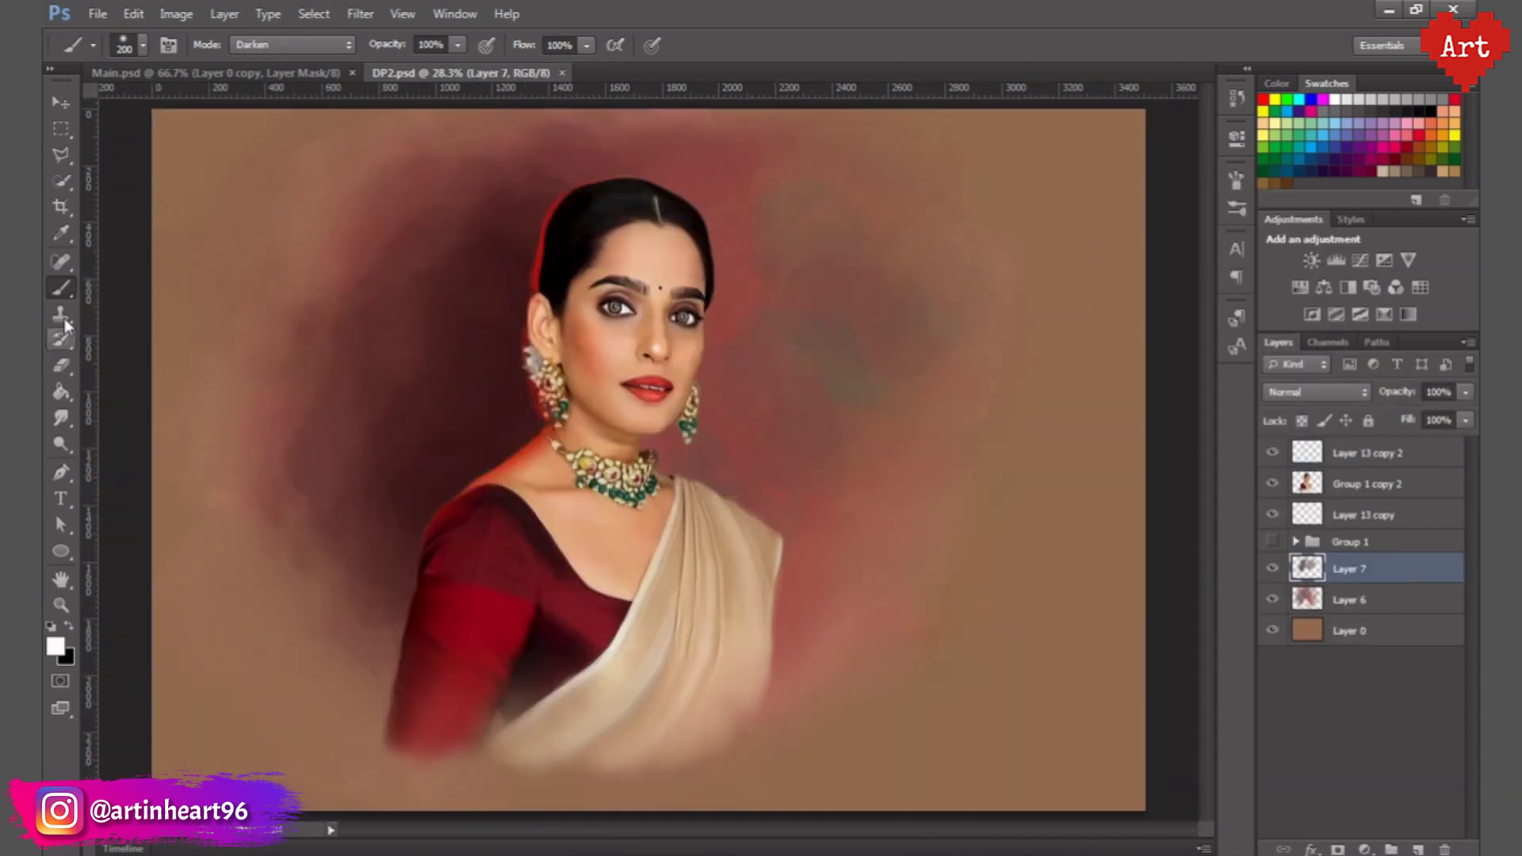
- On Layer 7, paint a lightened sampled pink-red glow beside the neck using a Screen-mode brush
{"action": "left_click", "coordinate": [144, 46]}
{"action": "left_click", "coordinate": [726, 277], "text": "alt"}
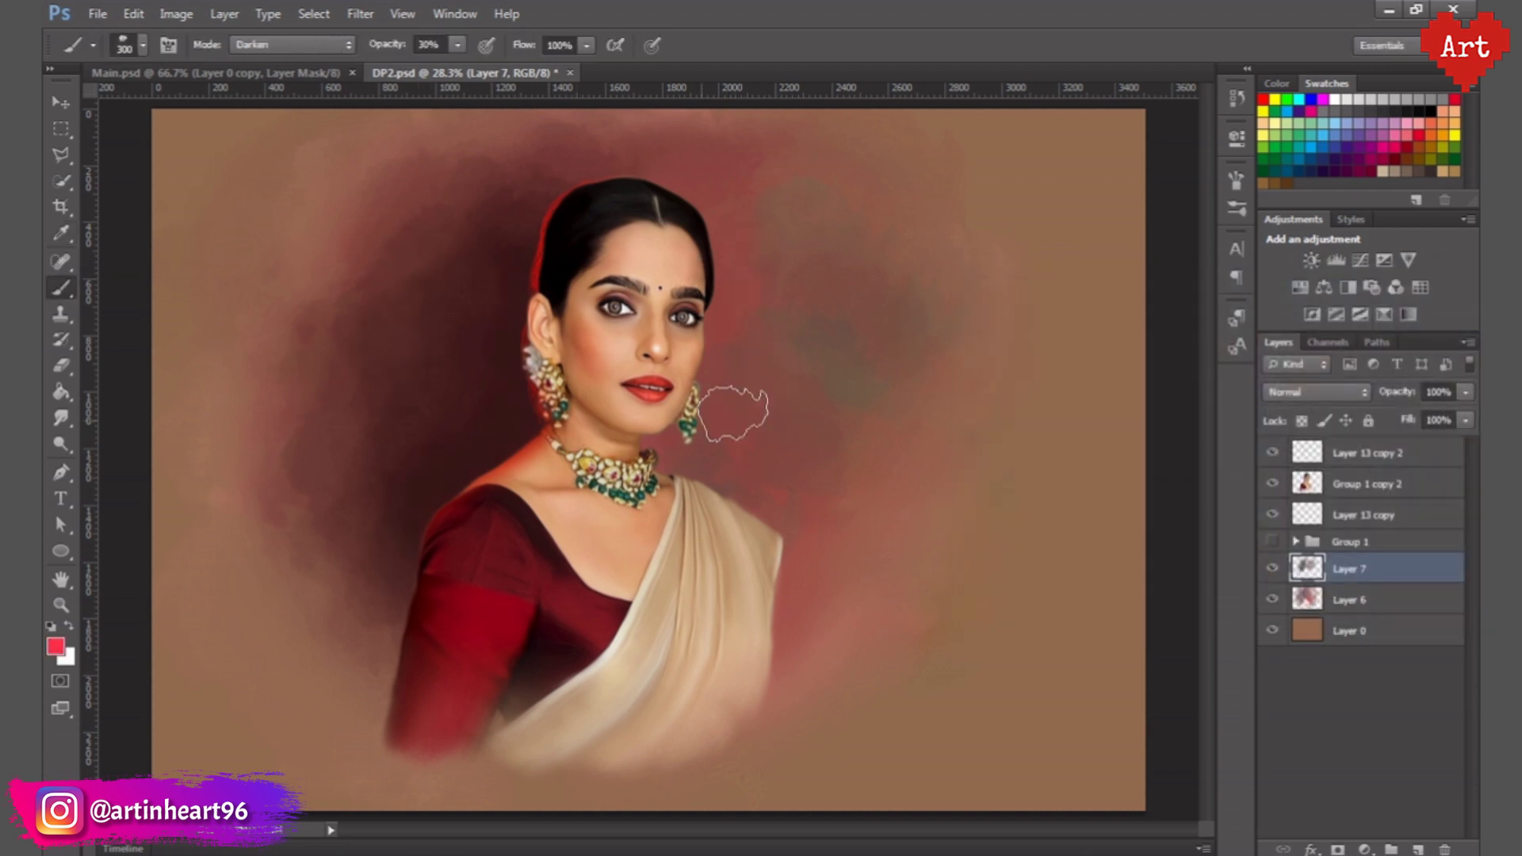
{"action": "left_click", "coordinate": [54, 646]}
{"action": "left_click", "coordinate": [1454, 313]}
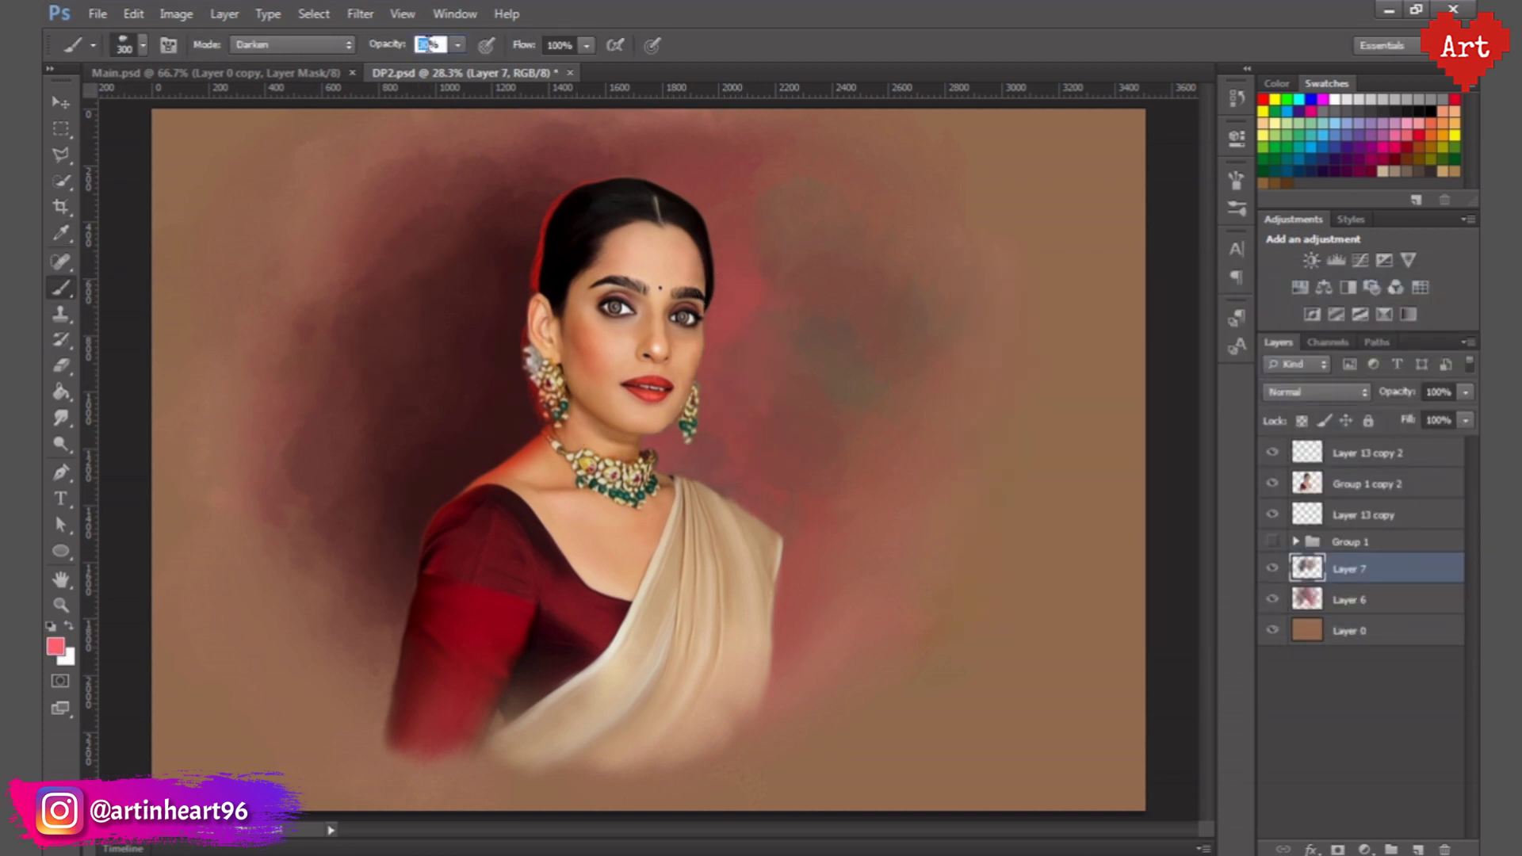
{"action": "type", "text": "60"}
{"action": "left_click", "coordinate": [294, 45]}
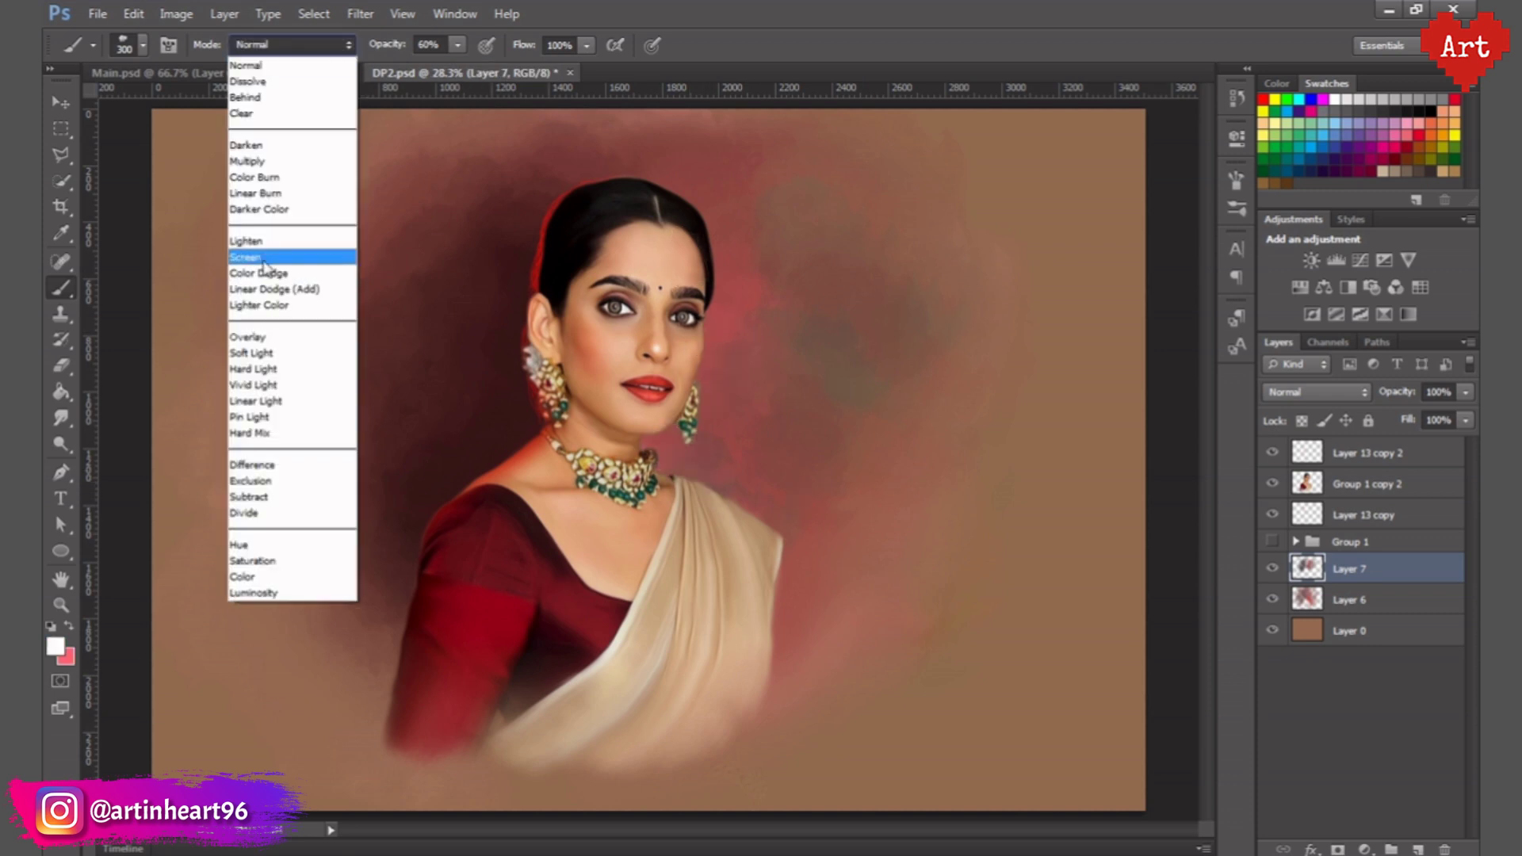
{"action": "left_click", "coordinate": [289, 248]}
{"action": "left_click_drag", "start_coordinate": [702, 325], "coordinate": [666, 460]}
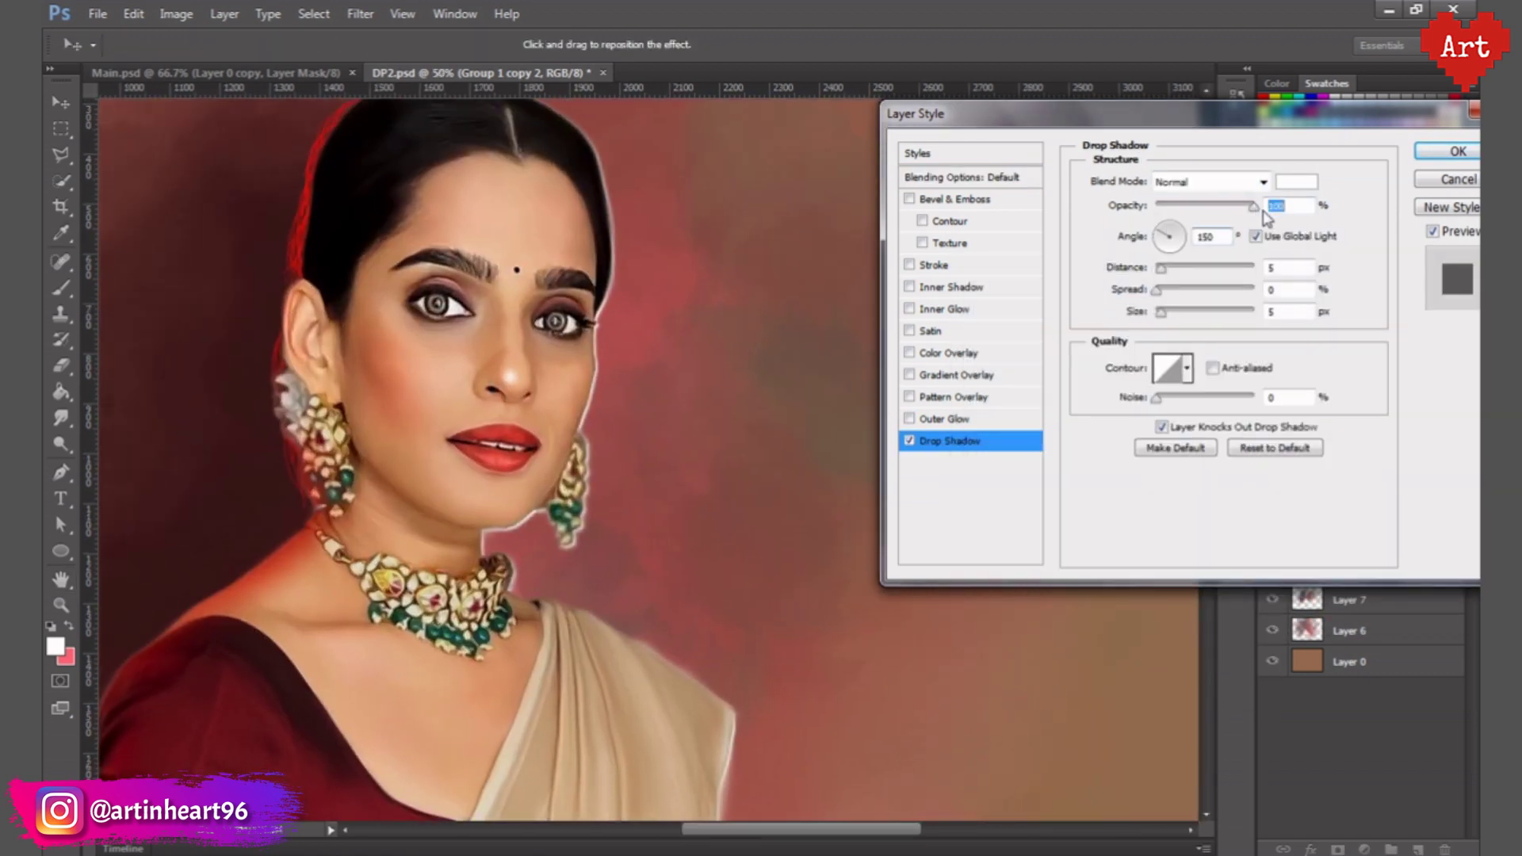
- Apply a drop shadow at 84% opacity, size 0, with a curved contour
{"action": "left_click_drag", "start_coordinate": [1254, 206], "coordinate": [1238, 206]}
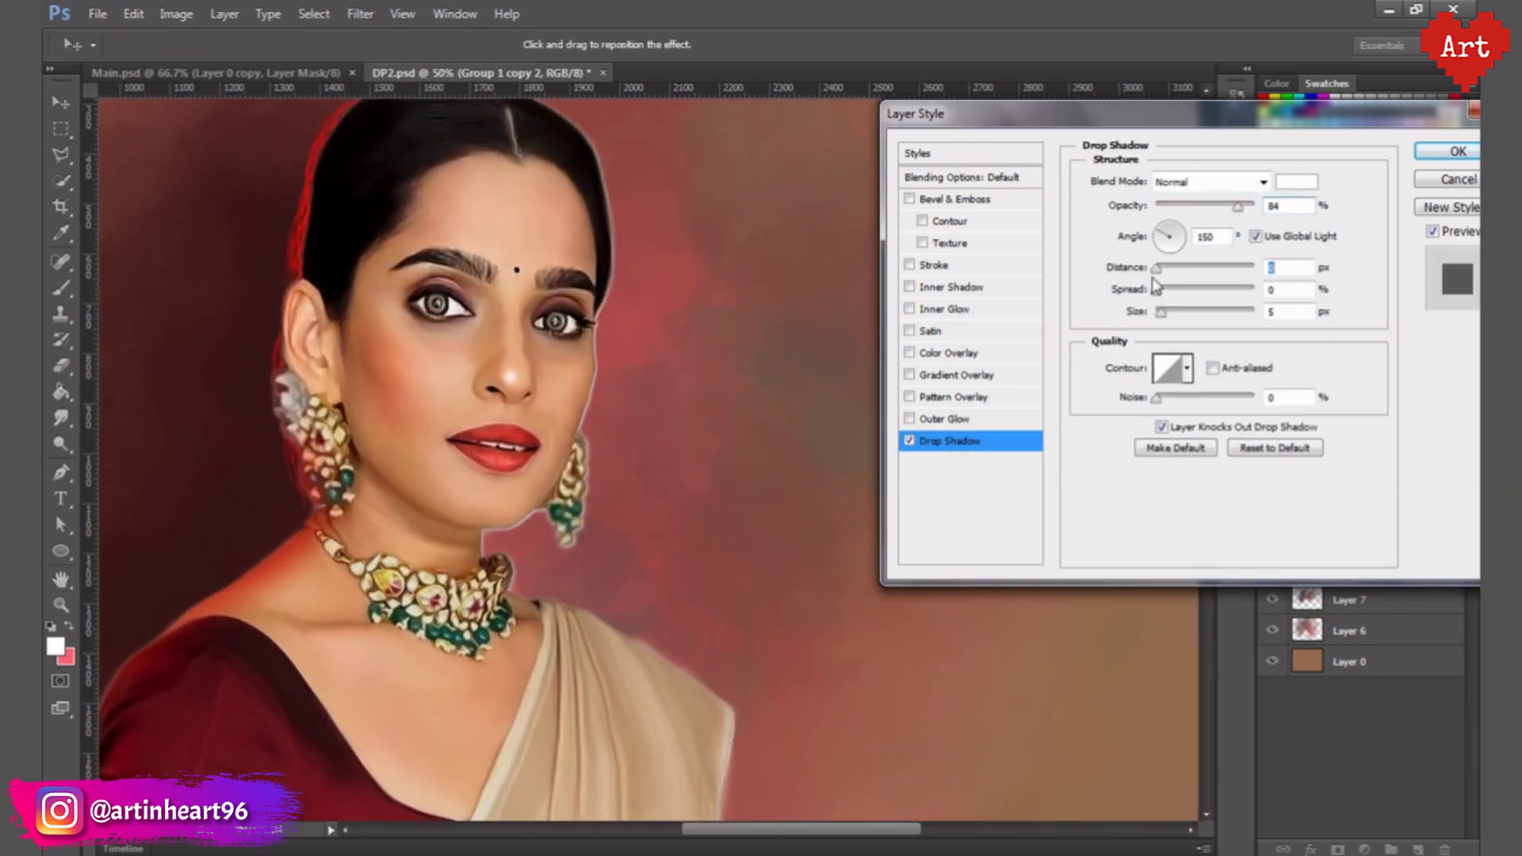
{"action": "left_click_drag", "start_coordinate": [1160, 268], "coordinate": [1156, 312]}
{"action": "left_click", "coordinate": [1187, 368]}
{"action": "double_click", "coordinate": [1086, 448]}
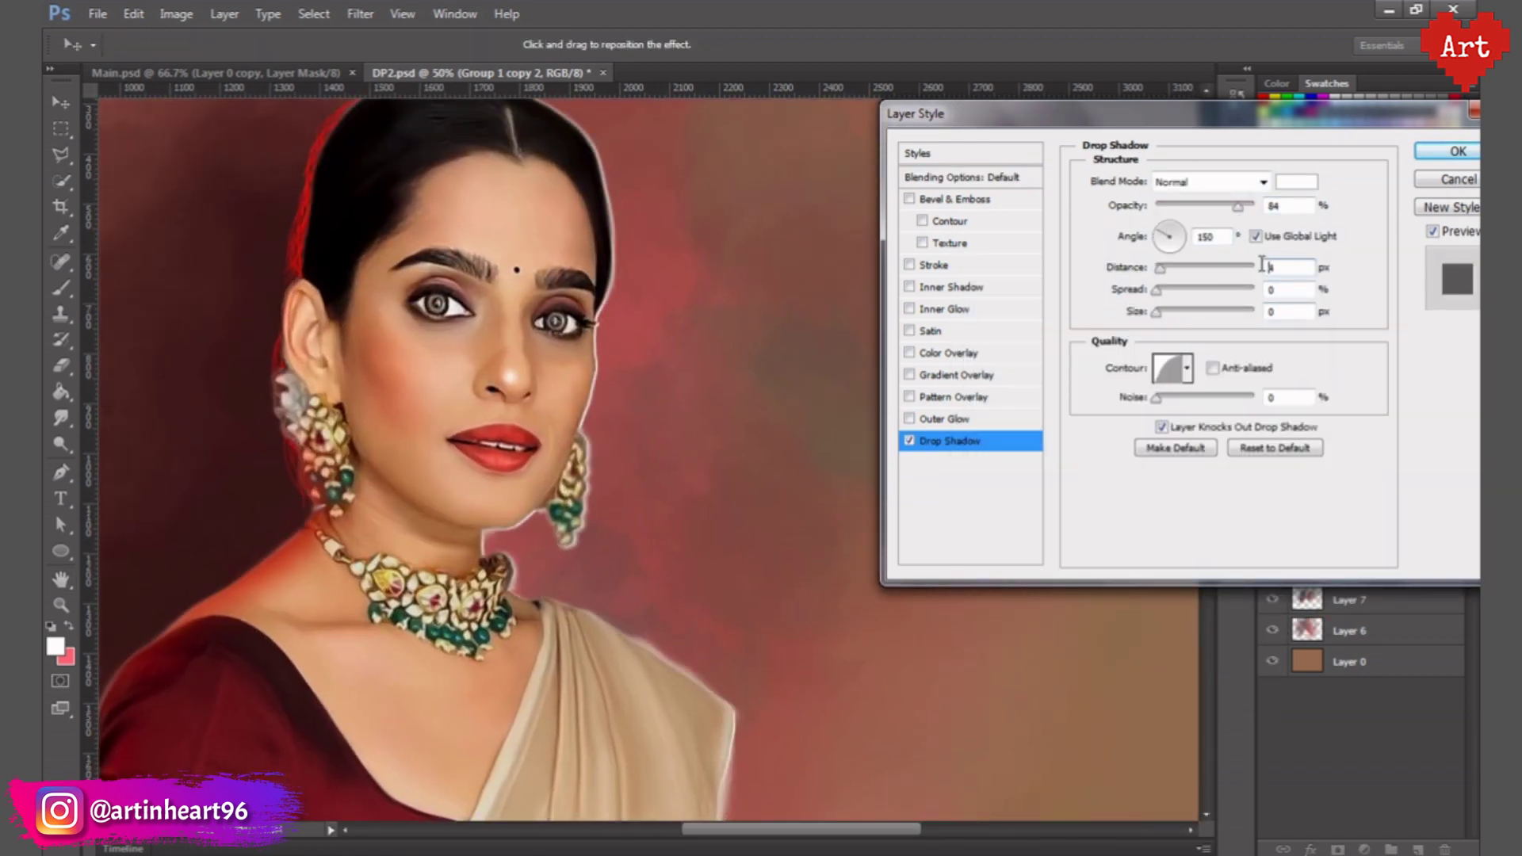
{"action": "key", "text": "ctrl+minus"}
{"action": "key", "text": "ctrl+minus"}
{"action": "left_click", "coordinate": [1457, 152]}
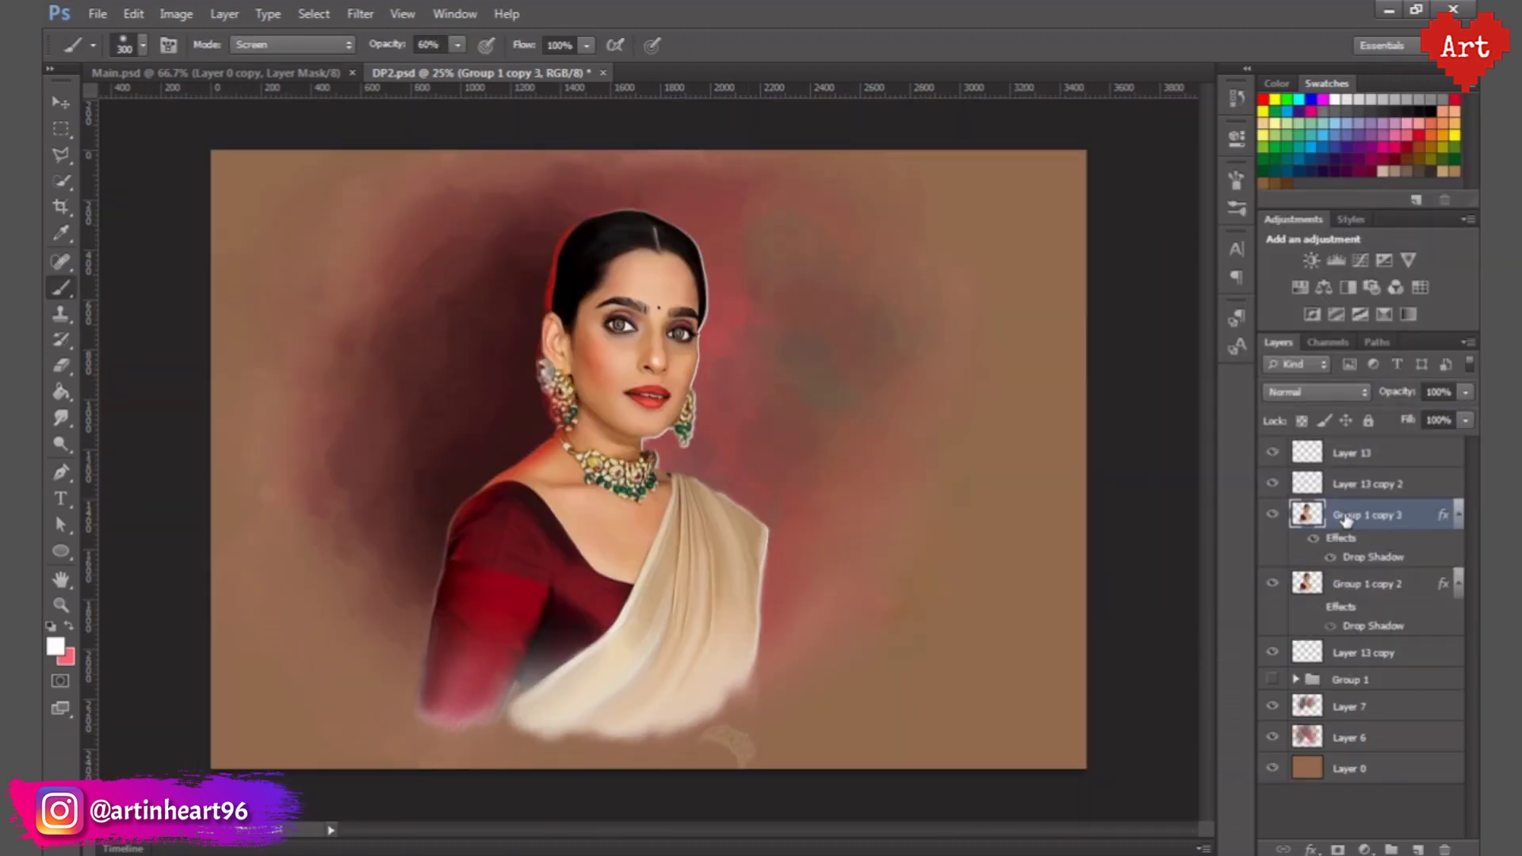
- Erase the white earring and jaw edge at 80% eraser strength, clip the layer, and save
{"action": "key", "text": "e"}
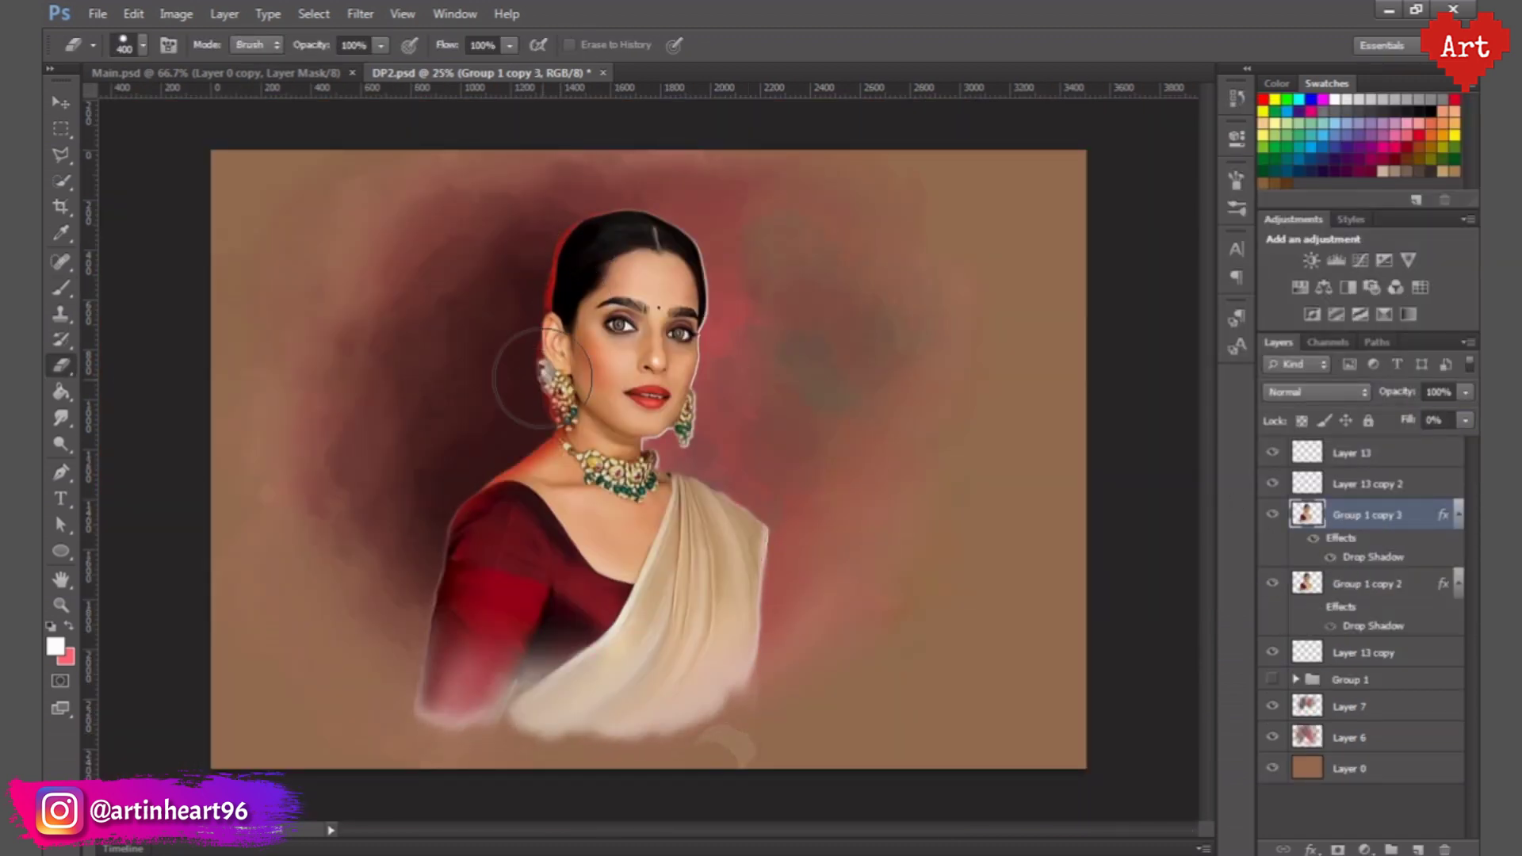
{"action": "left_click_drag", "start_coordinate": [460, 698], "coordinate": [527, 548]}
{"action": "left_click", "coordinate": [1211, 411]}
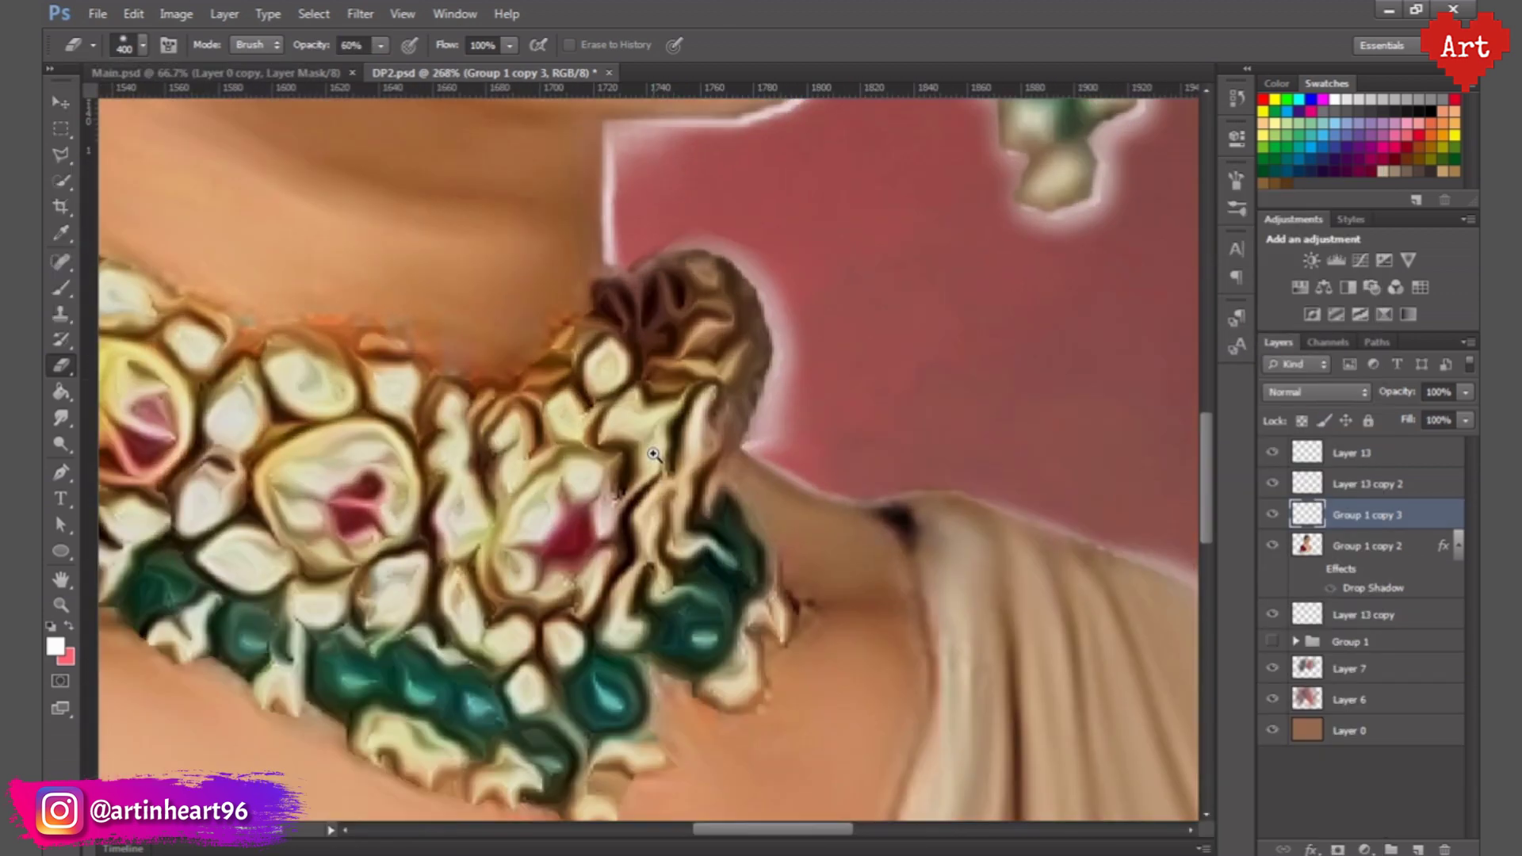
{"action": "key", "text": "8"}
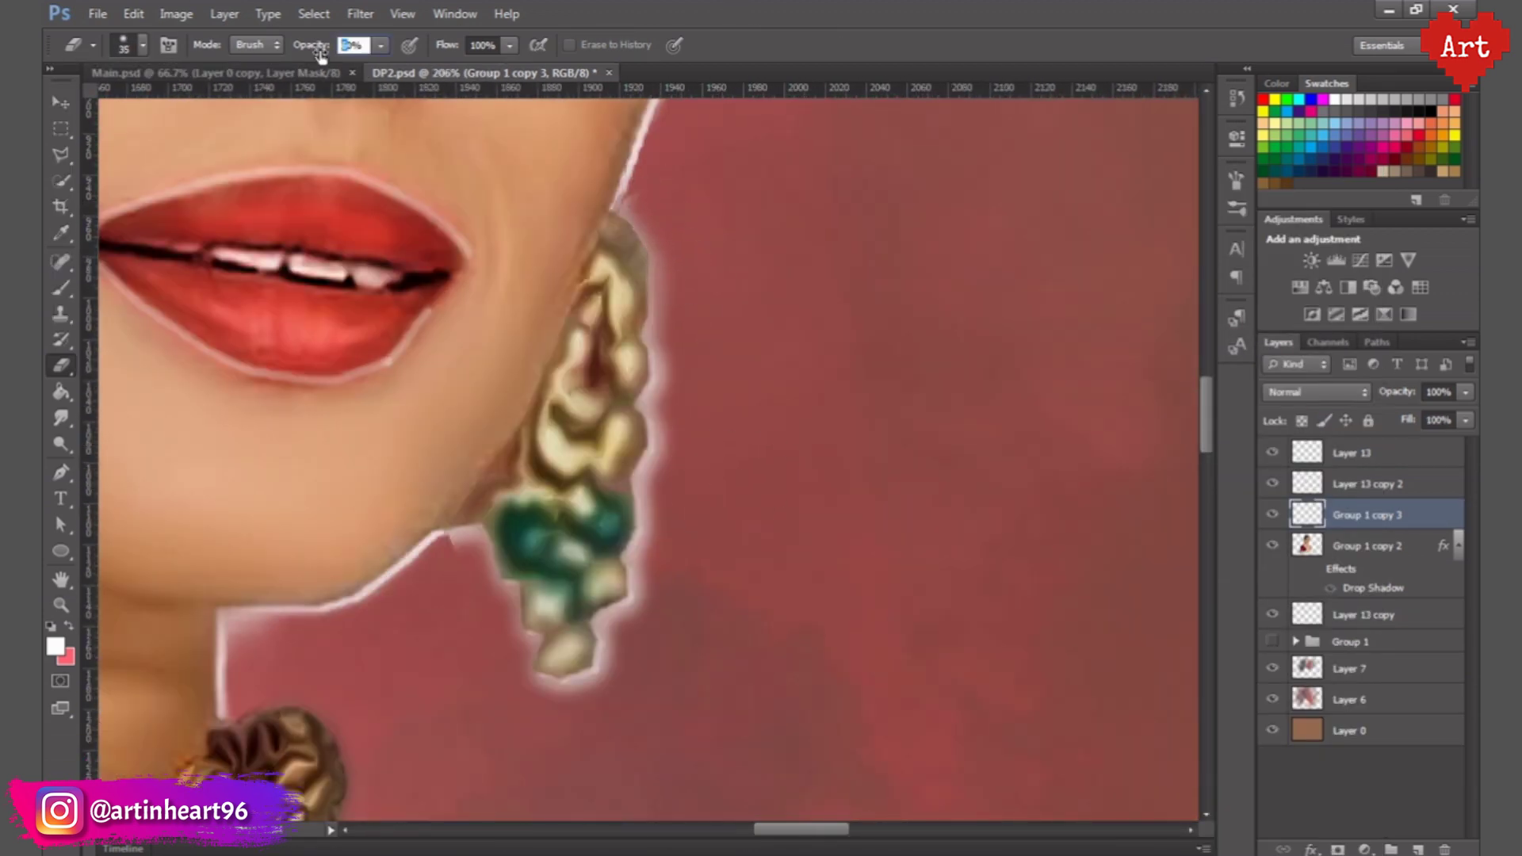
{"action": "mouse_move", "coordinate": [652, 203]}
{"action": "left_mouse_down"}
{"action": "mouse_move", "coordinate": [646, 468]}
{"action": "mouse_move", "coordinate": [238, 626]}
{"action": "left_mouse_up"}
{"action": "left_click", "coordinate": [913, 373], "text": "alt"}
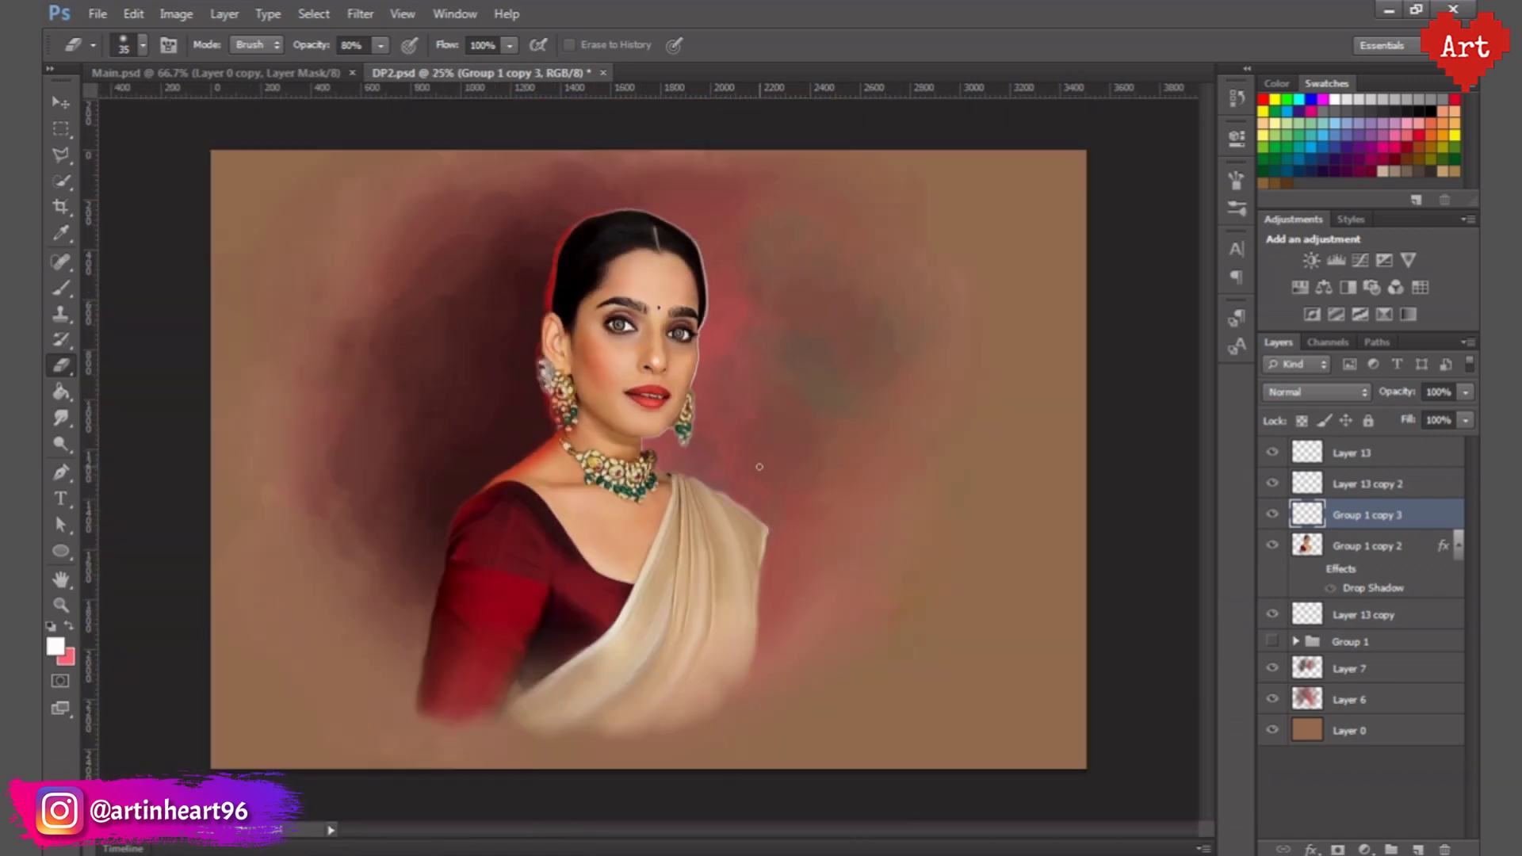
{"action": "key", "text": "ctrl+s"}
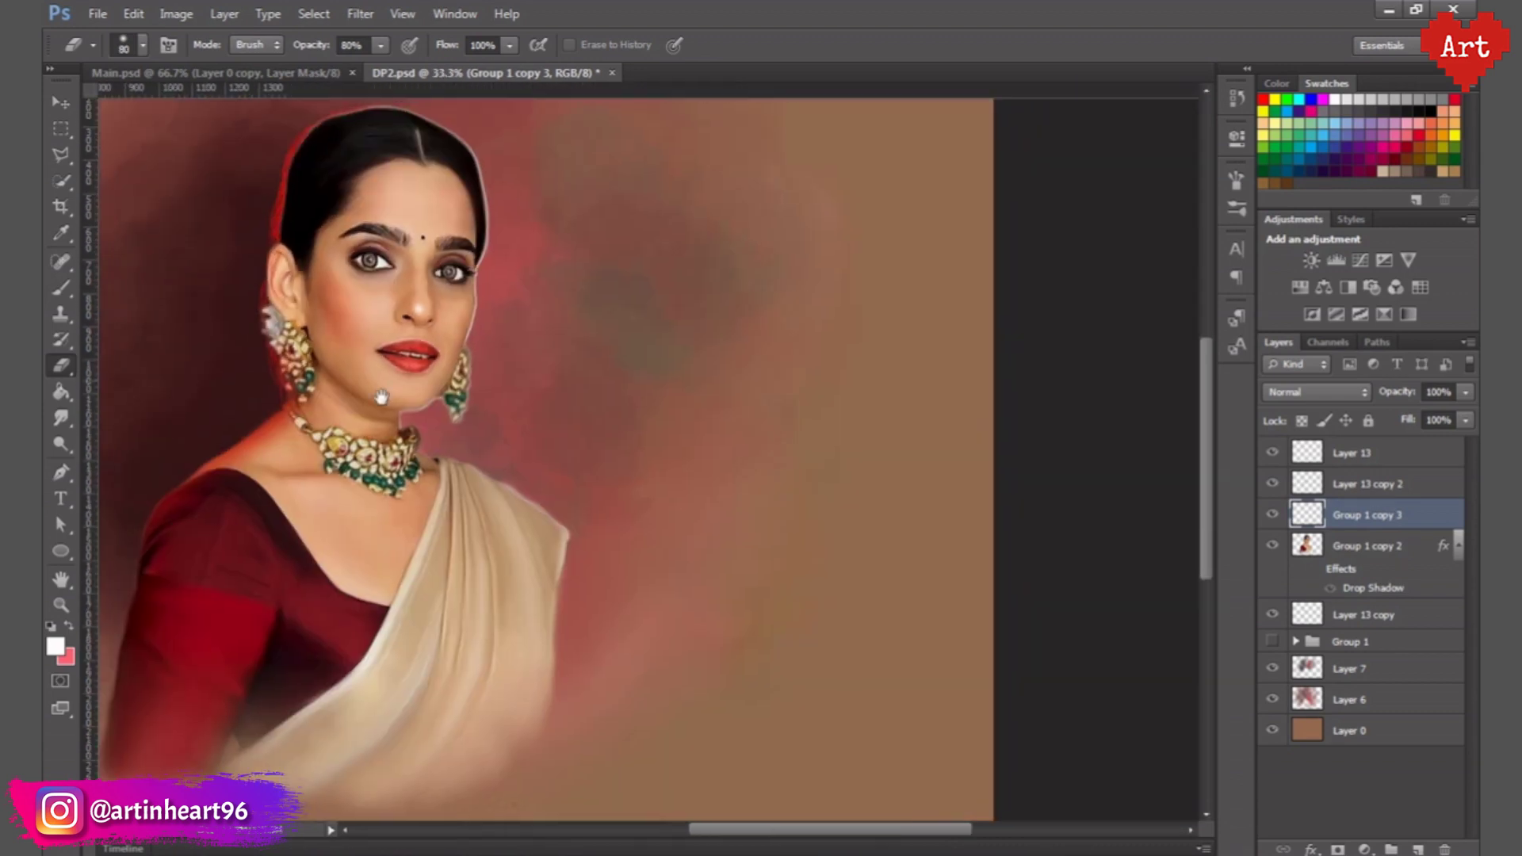
{"action": "left_click_drag", "start_coordinate": [382, 396], "coordinate": [502, 436]}
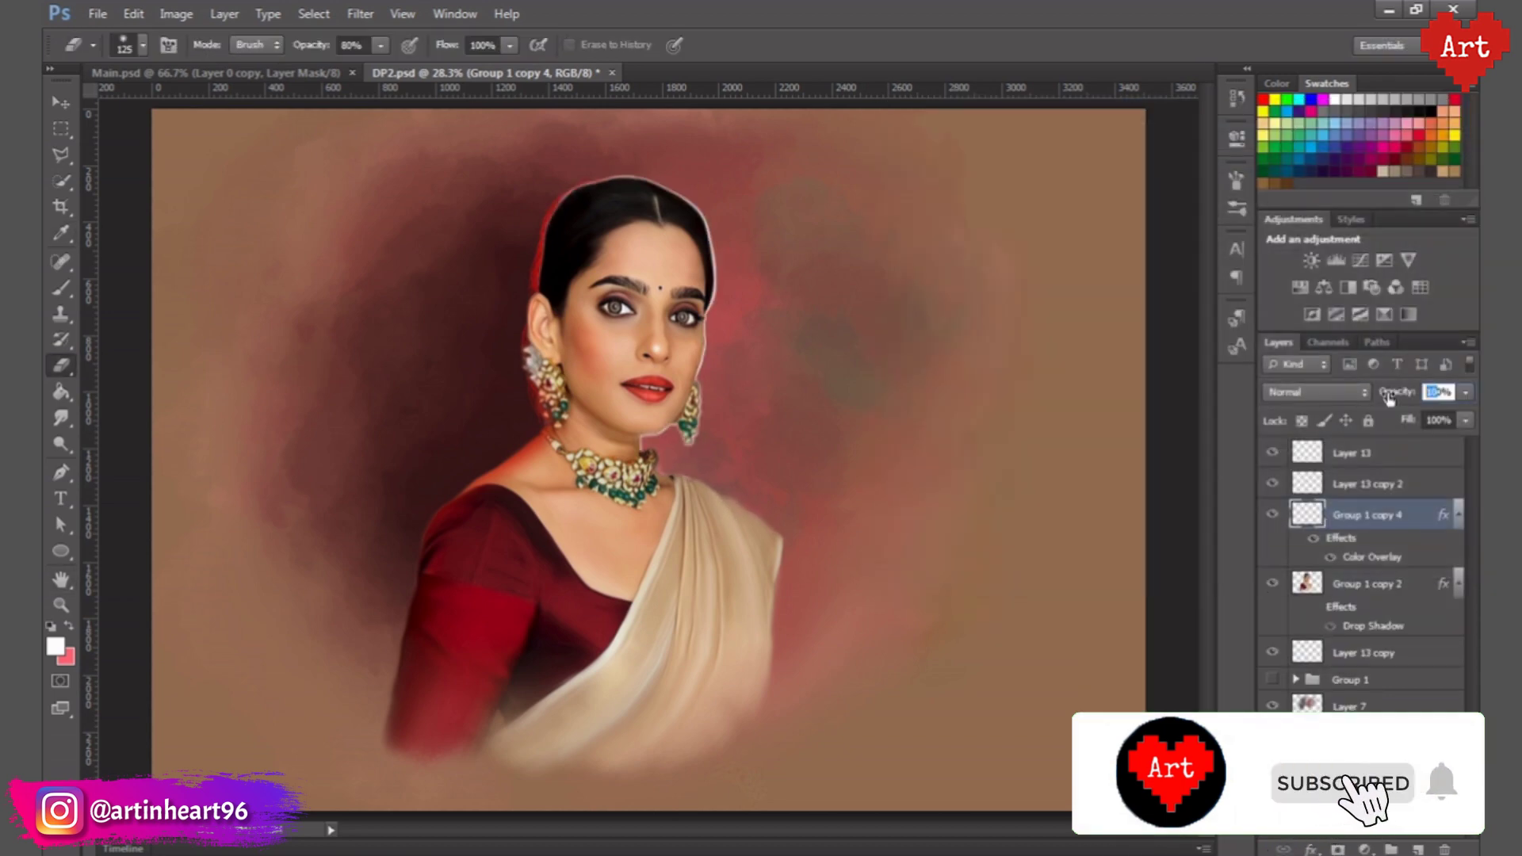
- Hide Group 1 copy 4 and refill background Layer 0 with the brown colour
{"action": "left_click", "coordinate": [1273, 515]}
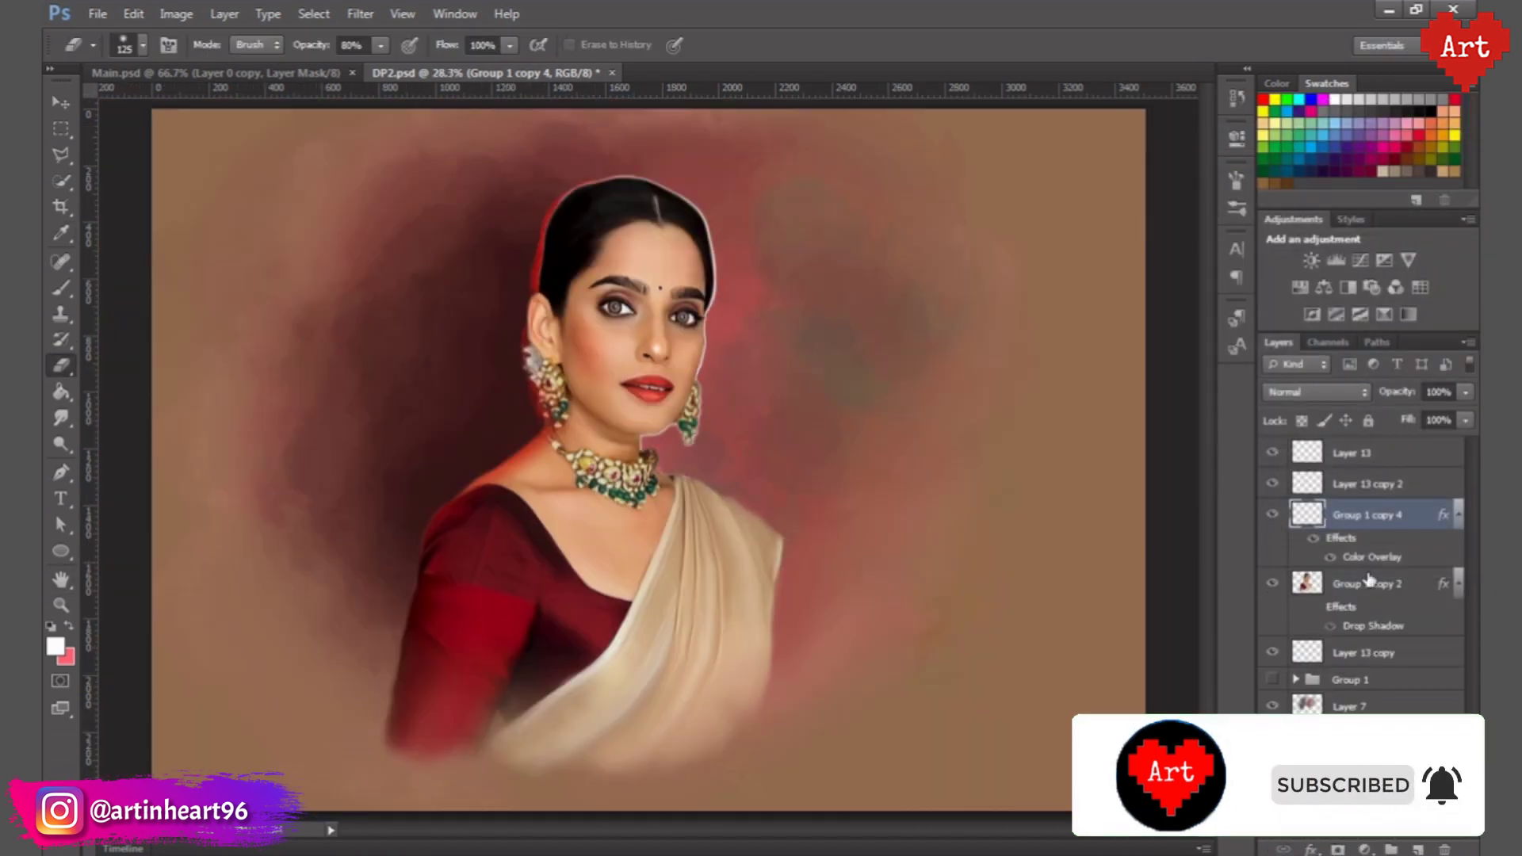
{"action": "left_click", "coordinate": [1348, 769]}
{"action": "key", "text": "g"}
{"action": "left_click", "coordinate": [56, 646]}
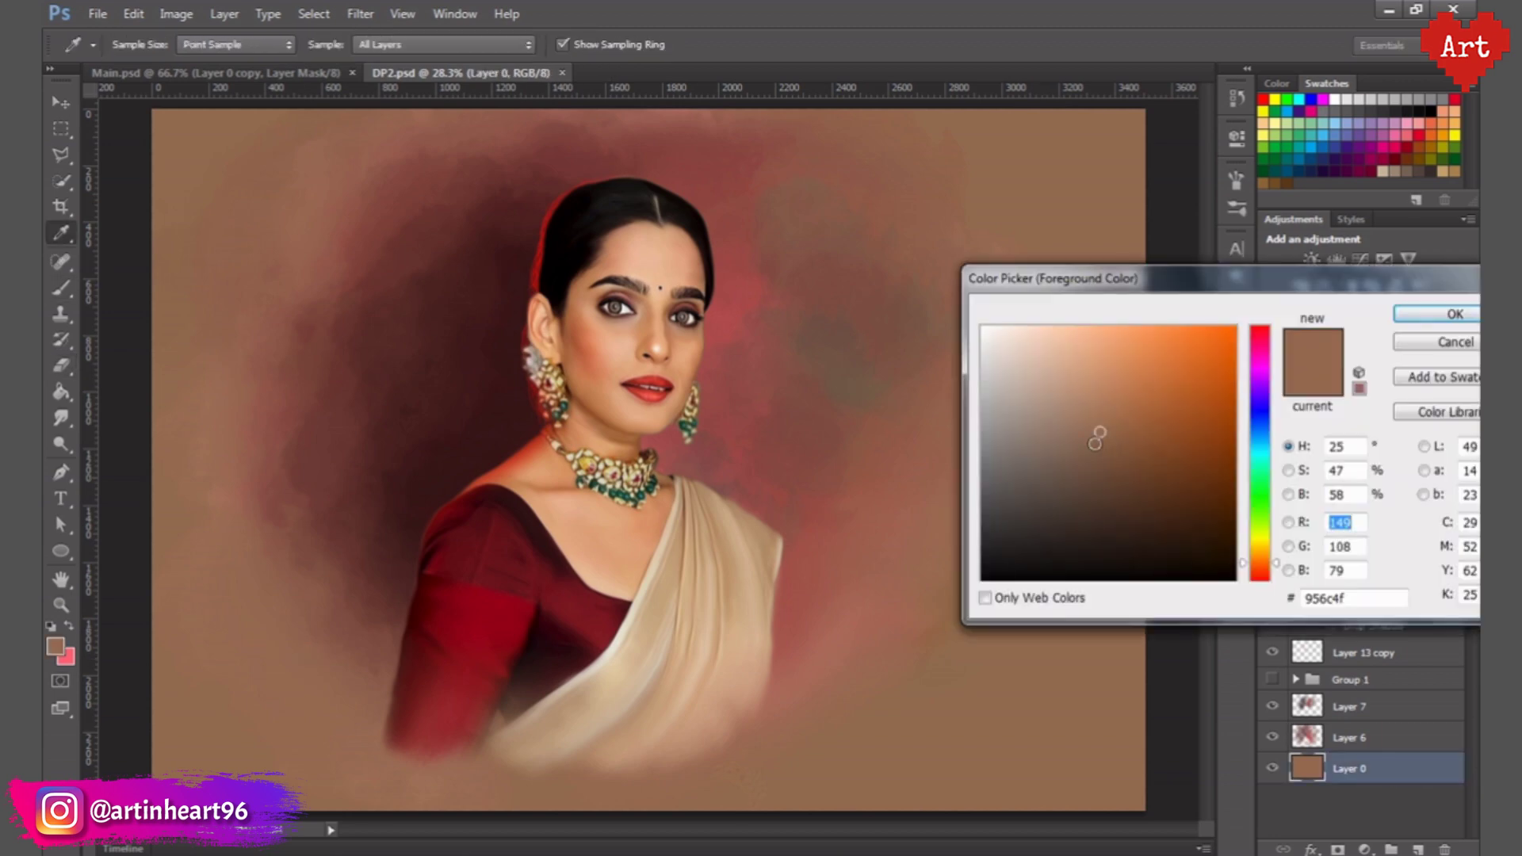
{"action": "left_click", "coordinate": [1462, 306]}
{"action": "left_click", "coordinate": [1076, 402]}
- Create a merged copy of all visible layers, fit the painting in view and save
{"action": "left_click", "coordinate": [1387, 452], "text": "shift"}
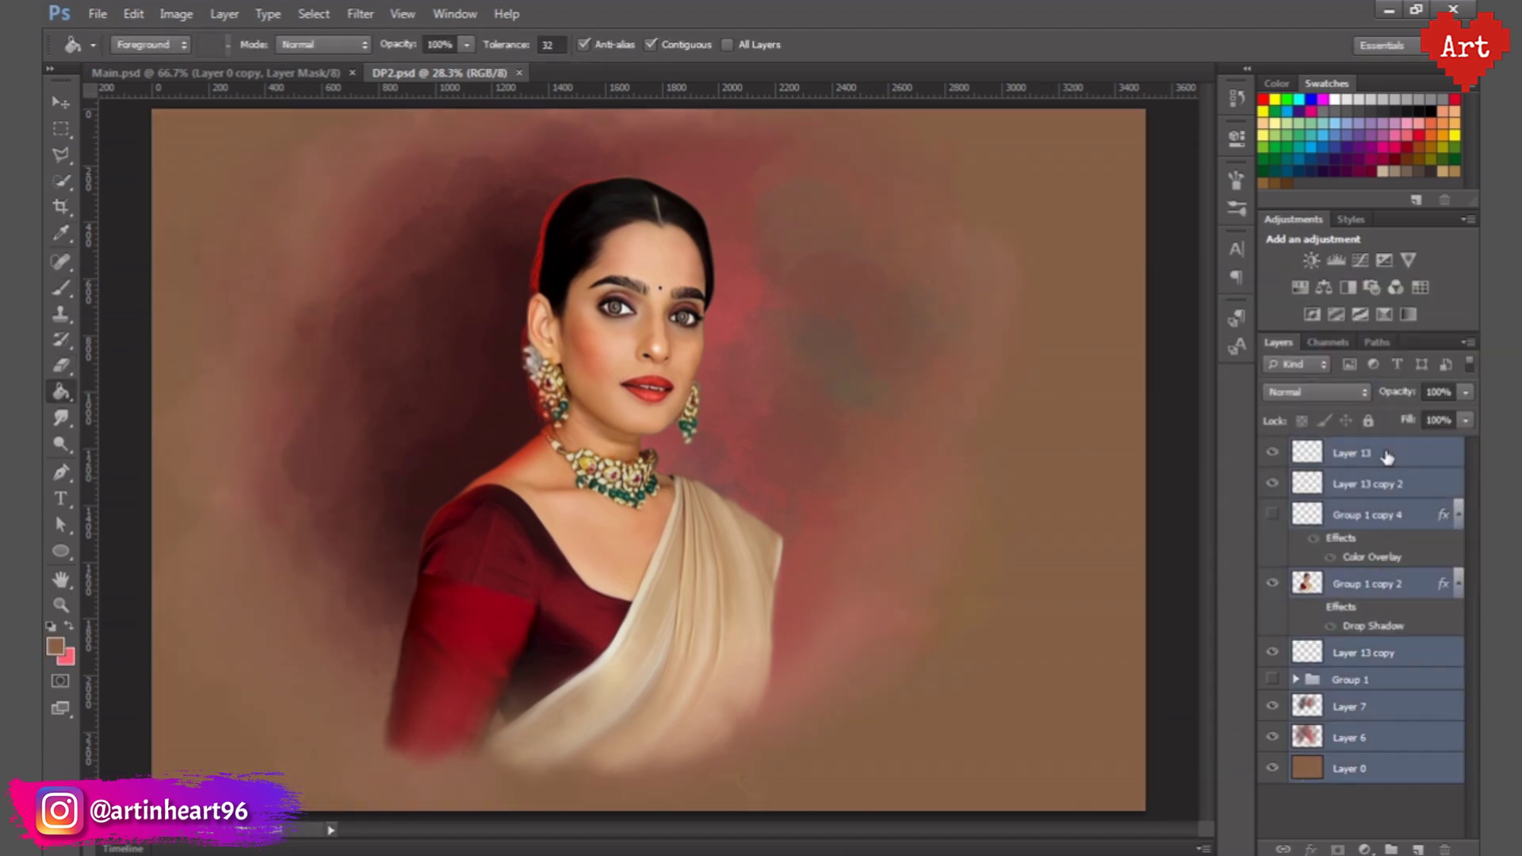
{"action": "key", "text": "ctrl+j"}
{"action": "left_click", "coordinate": [360, 14]}
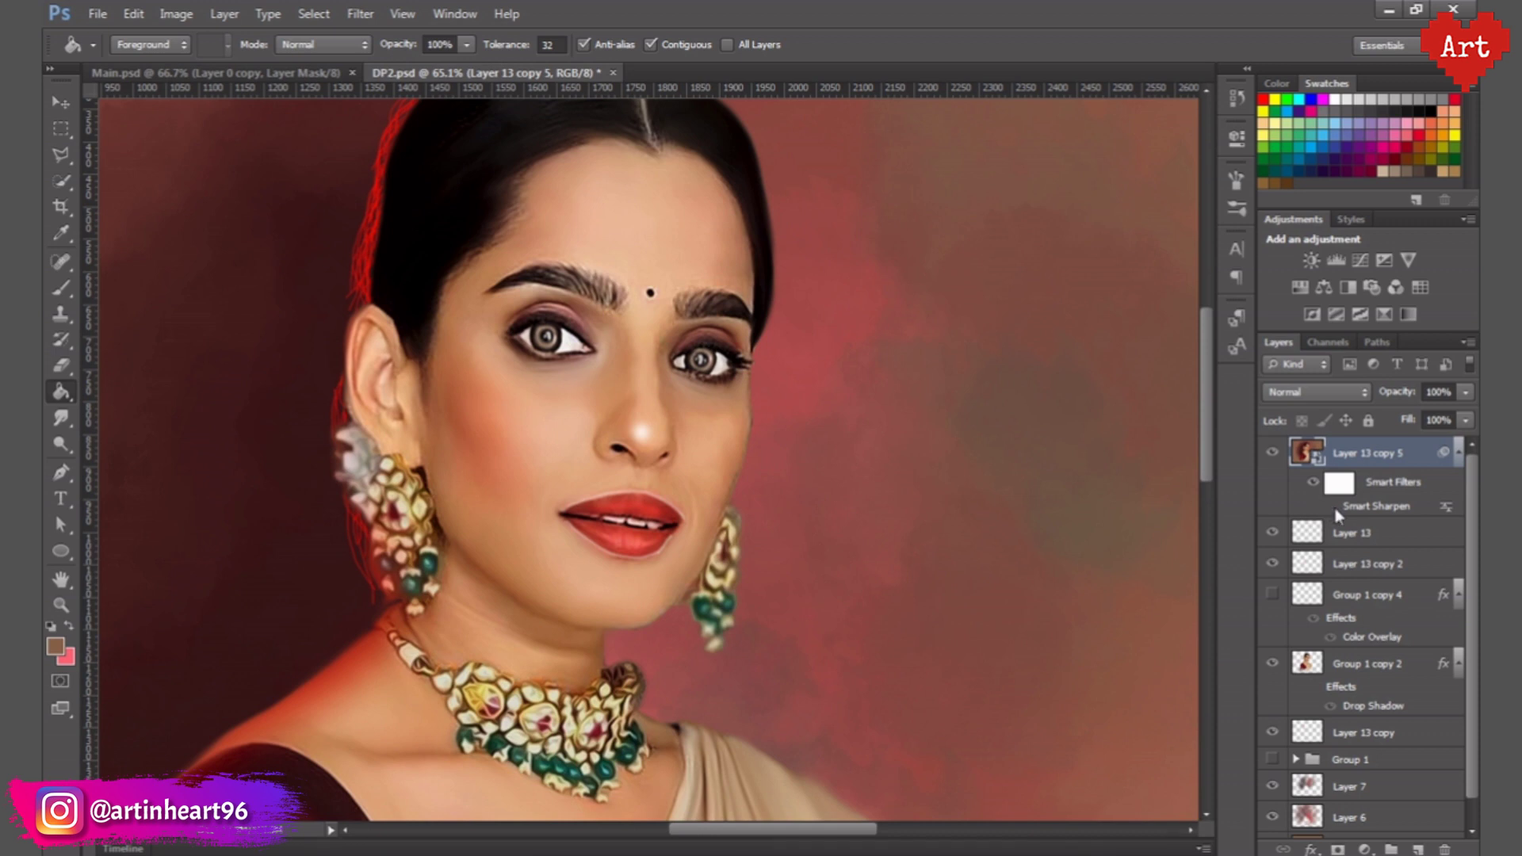
{"action": "key", "text": "ctrl+0"}
{"action": "key", "text": "ctrl+s"}
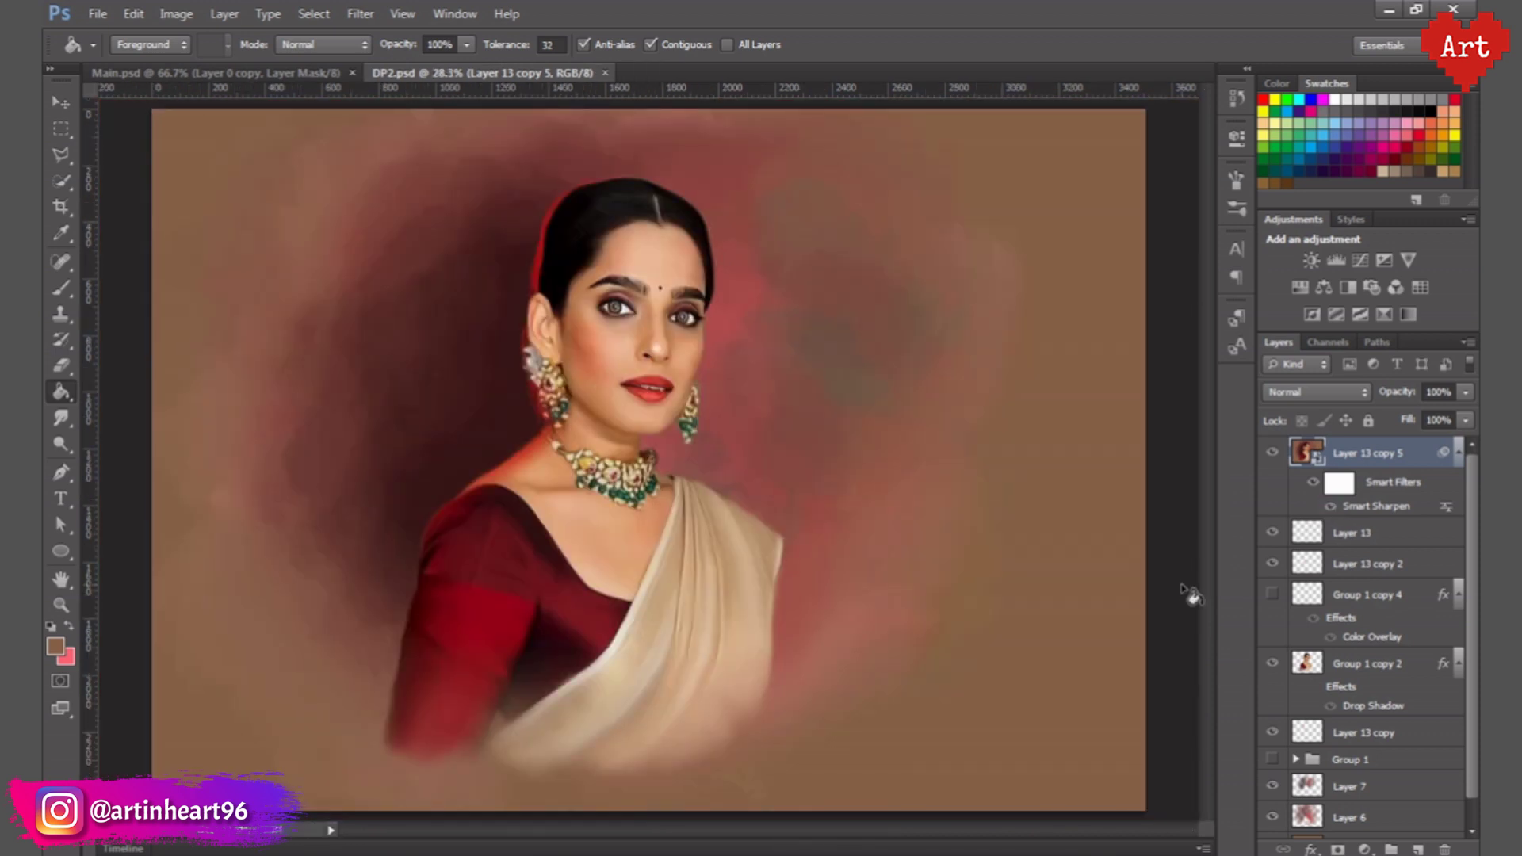
- Set a brush with swapped colours on Layer 7 (values 90, 30), toggling the sharpened layer to compare
{"action": "left_click", "coordinate": [1335, 776]}
{"action": "key", "text": "b"}
{"action": "key", "text": "x"}
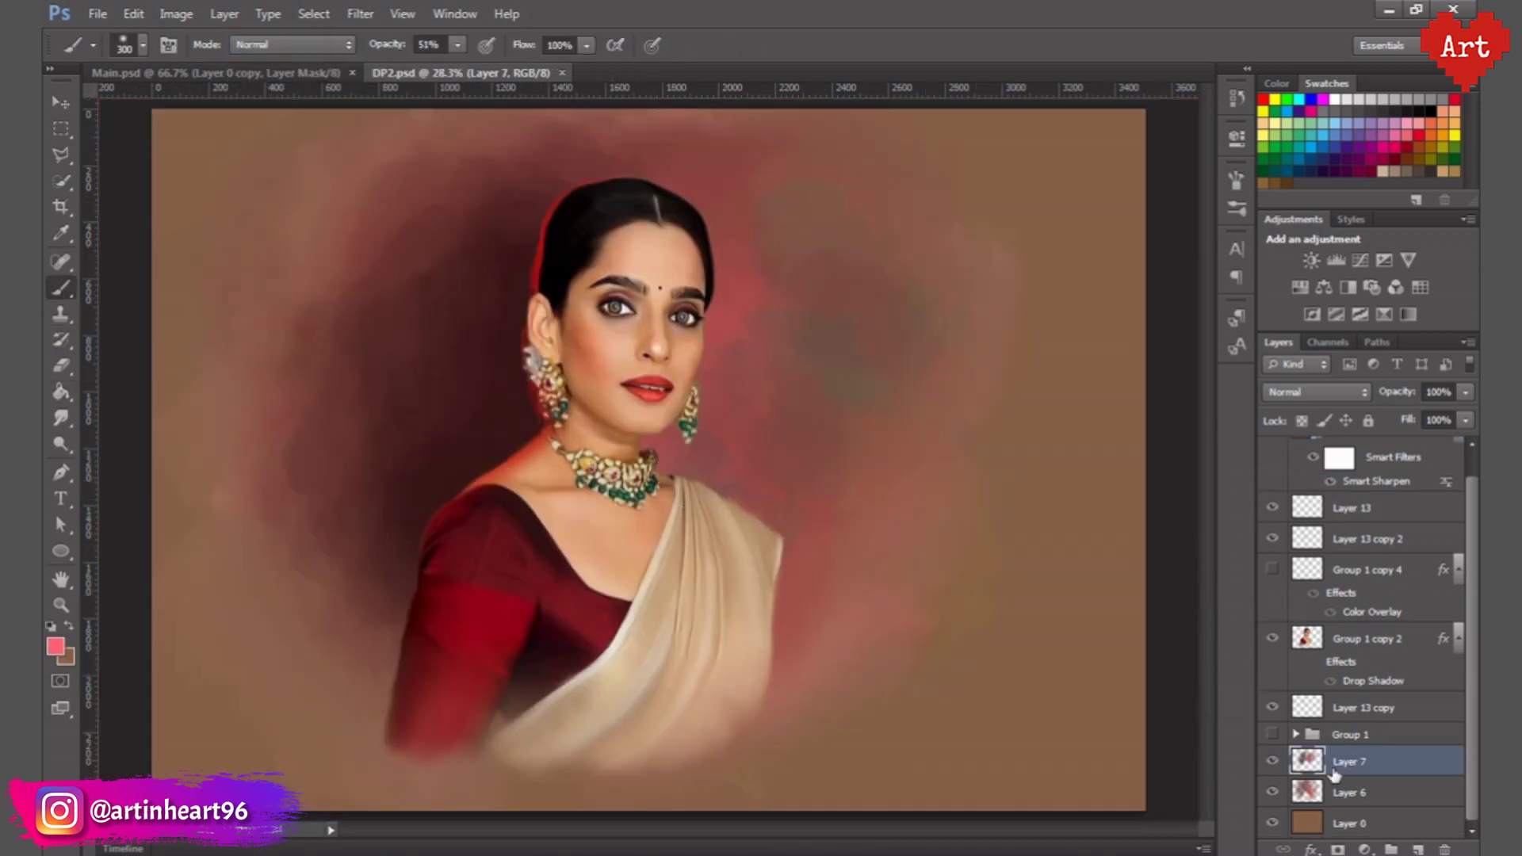
{"action": "type", "text": "90"}
{"action": "scroll", "coordinate": [1360, 603], "scroll_direction": "up", "scroll_amount": 1}
{"action": "left_click", "coordinate": [1273, 452]}
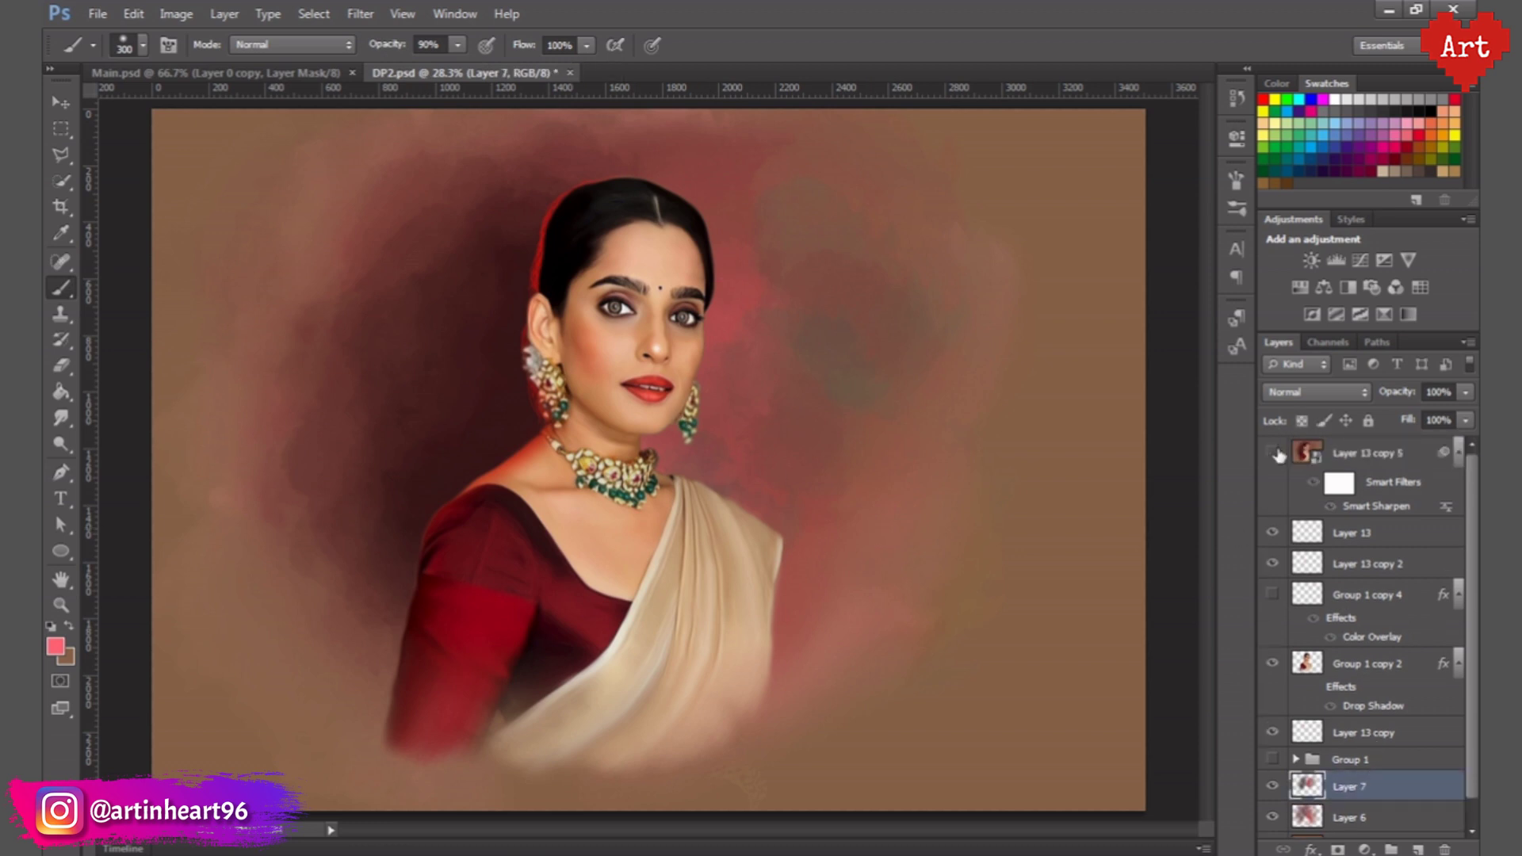
{"action": "type", "text": "30"}
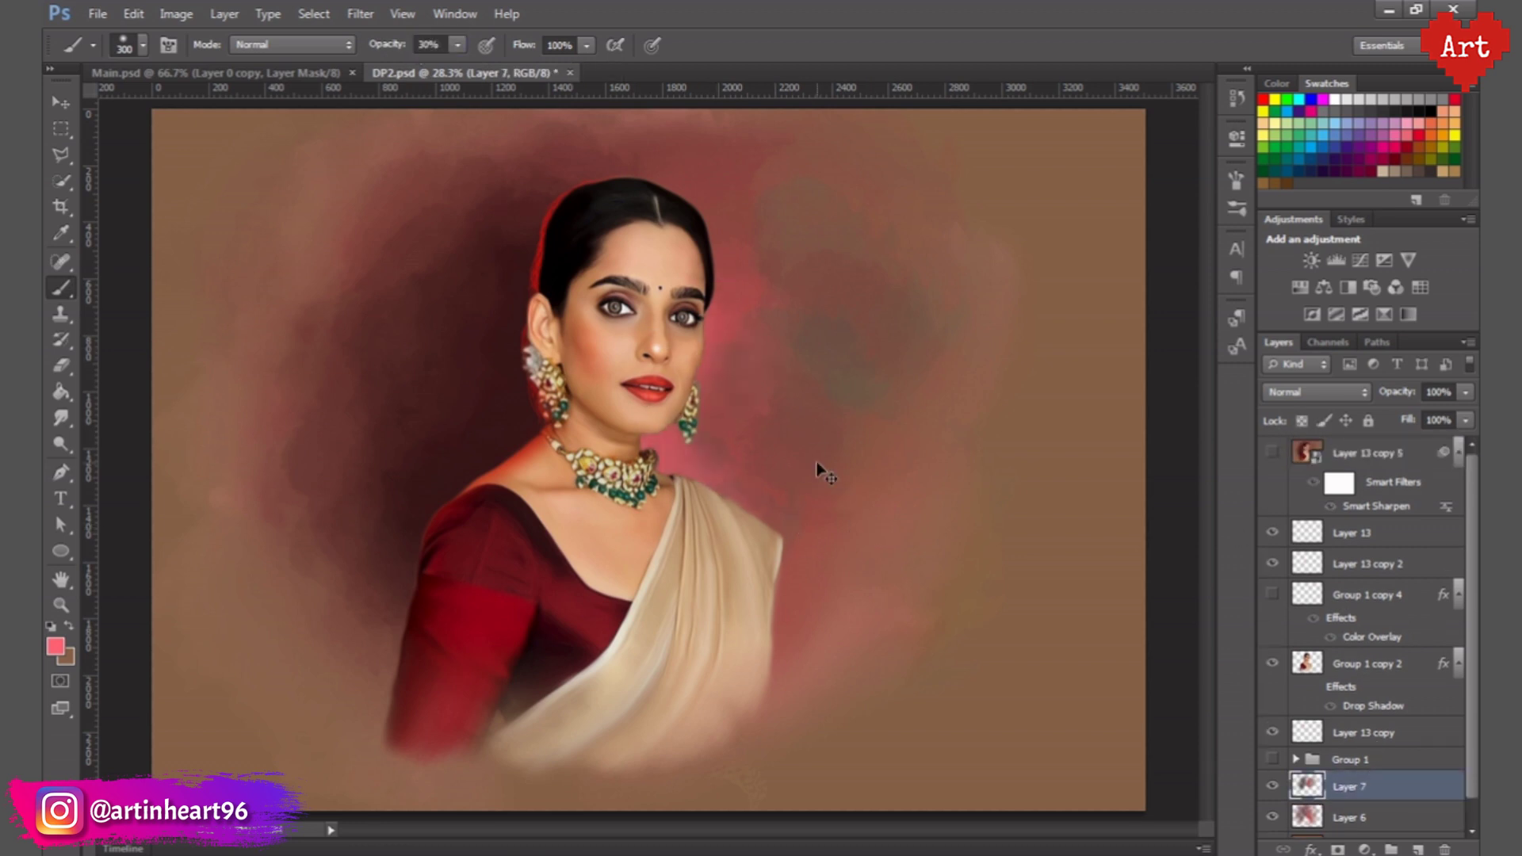
{"action": "left_click", "coordinate": [1364, 453]}
{"action": "left_click", "coordinate": [1272, 453]}
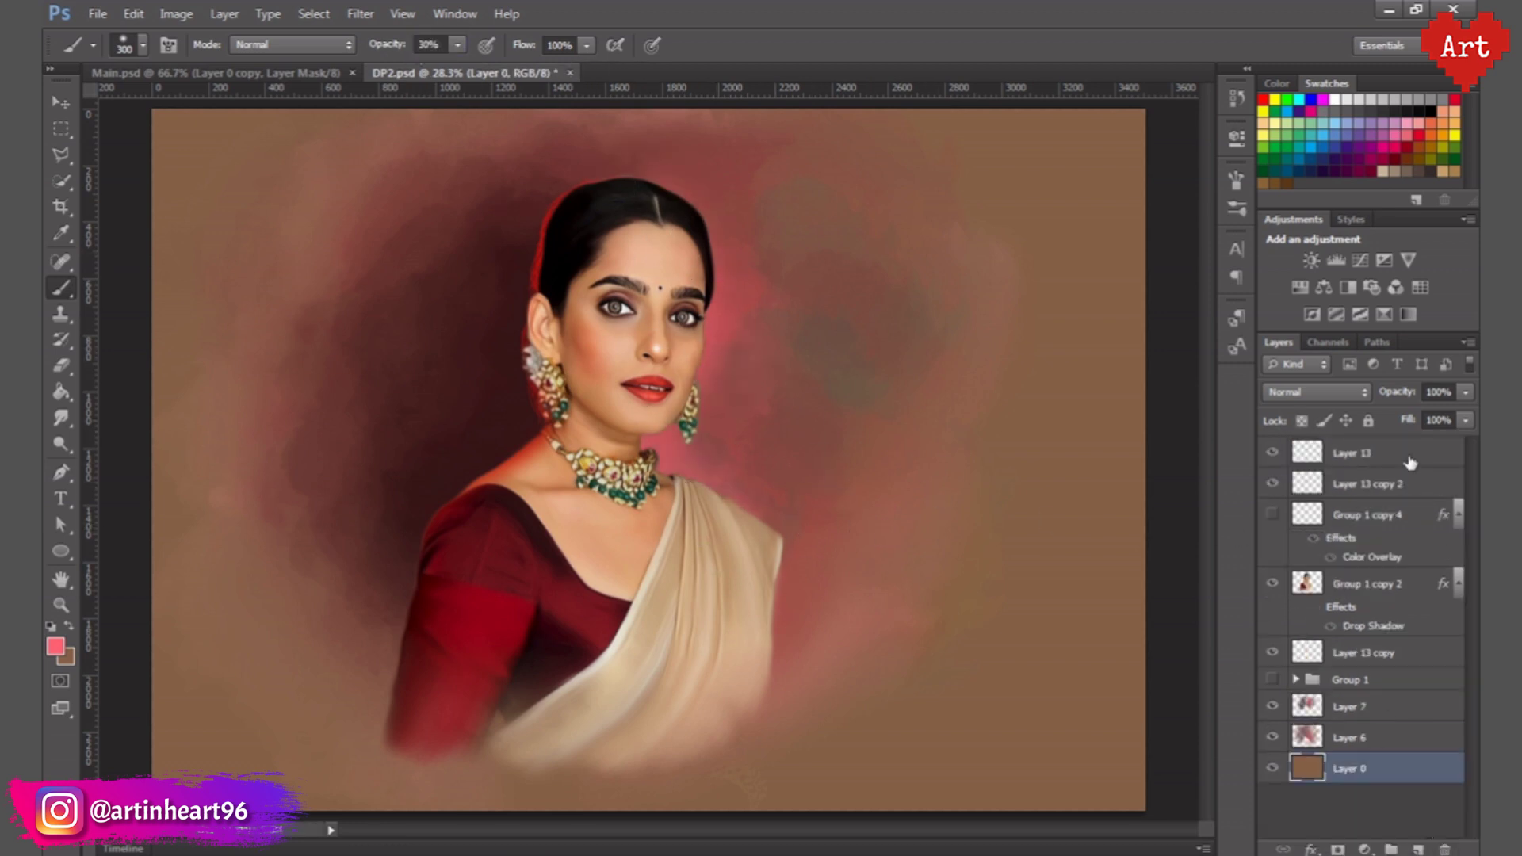
- Apply Smart Sharpen with radius 1 to Layer 13 copy 5 and save DP2.psd
{"action": "left_click", "coordinate": [360, 13]}
{"action": "left_click", "coordinate": [663, 381]}
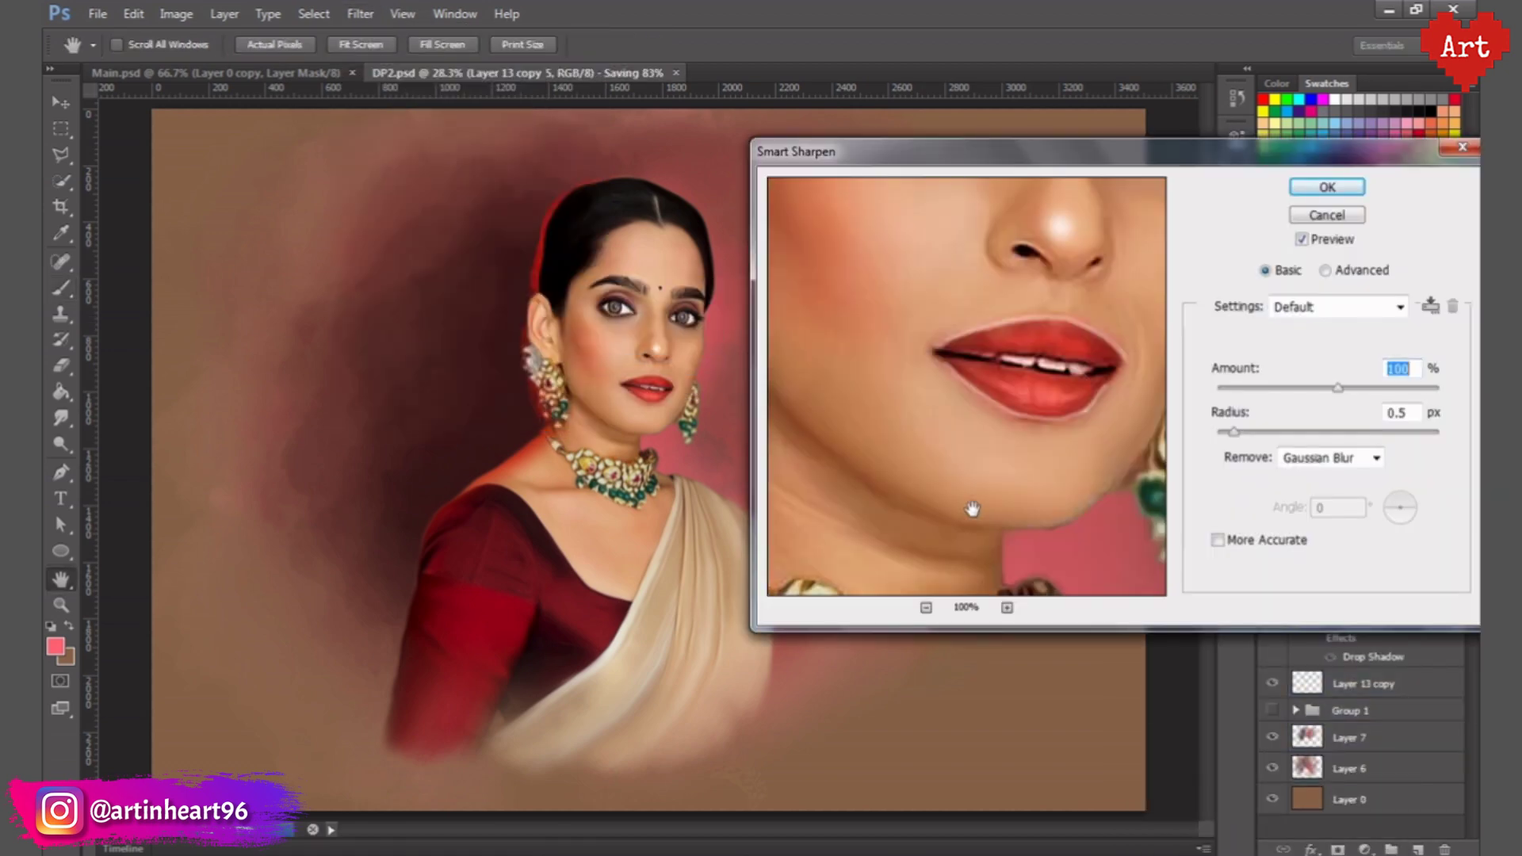
{"action": "key", "text": "Tab"}
{"action": "type", "text": "1"}
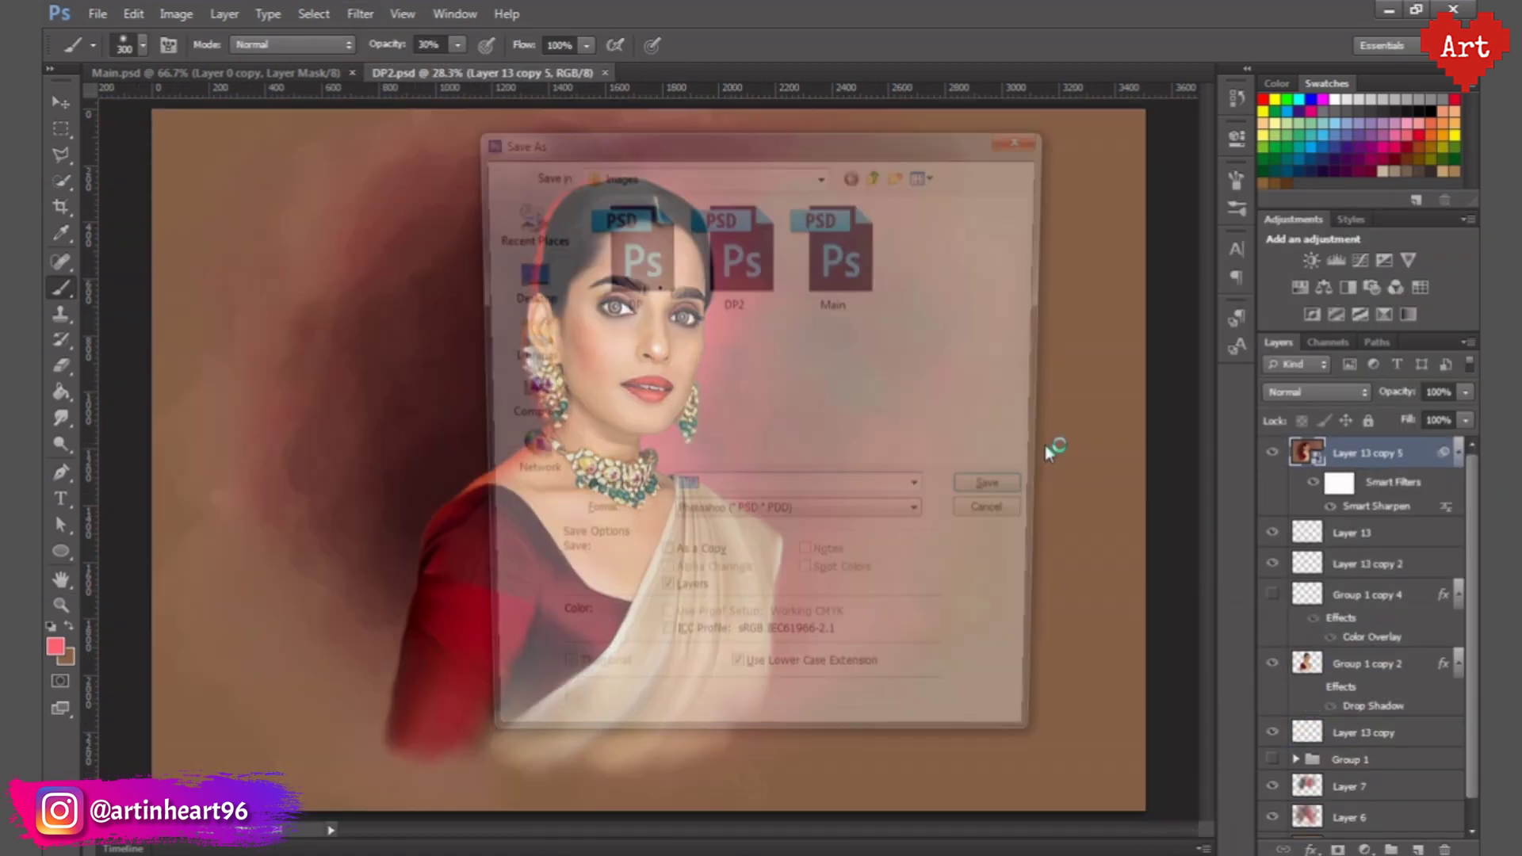
{"action": "key", "text": "Return"}
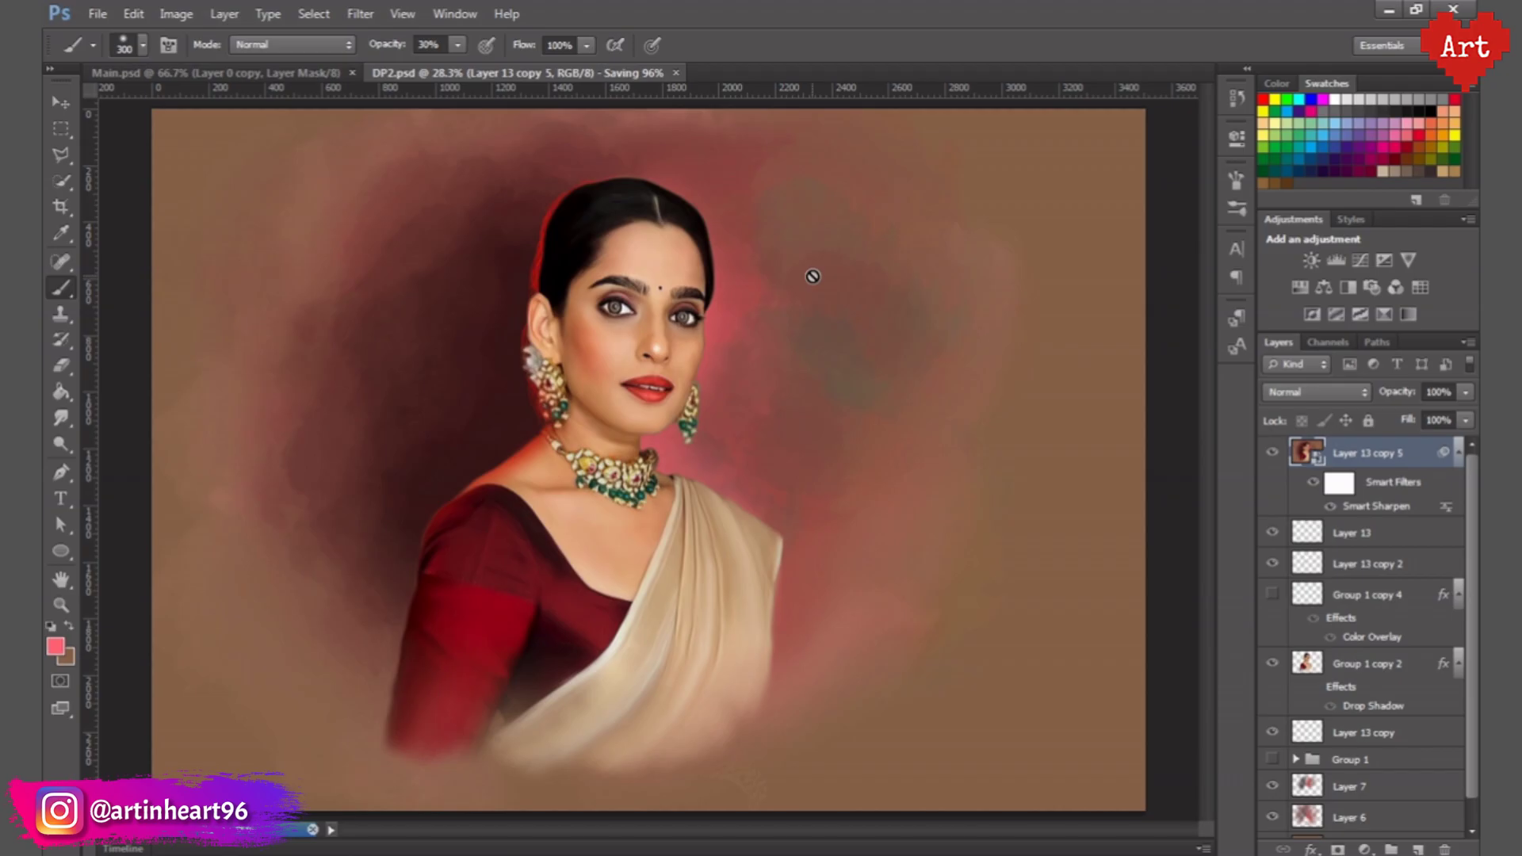